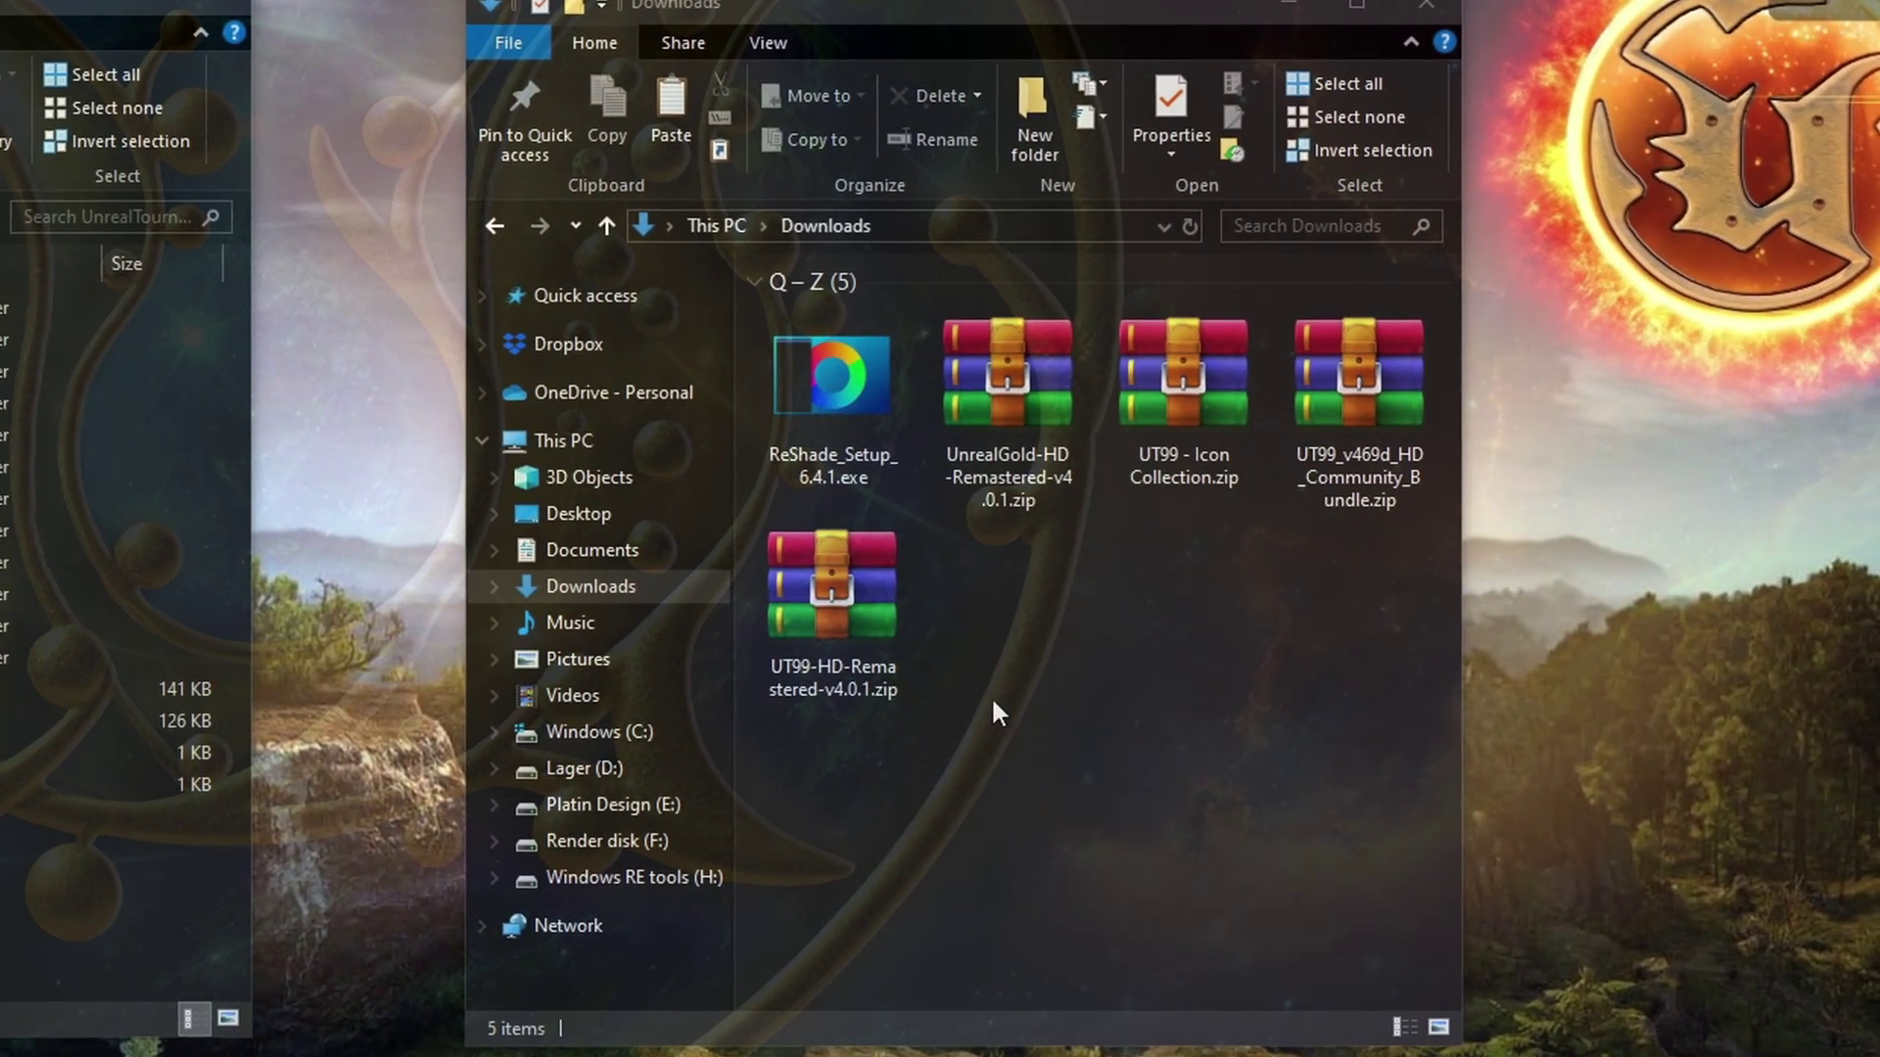
{"action": "left_click", "coordinate": [1377, 380]}
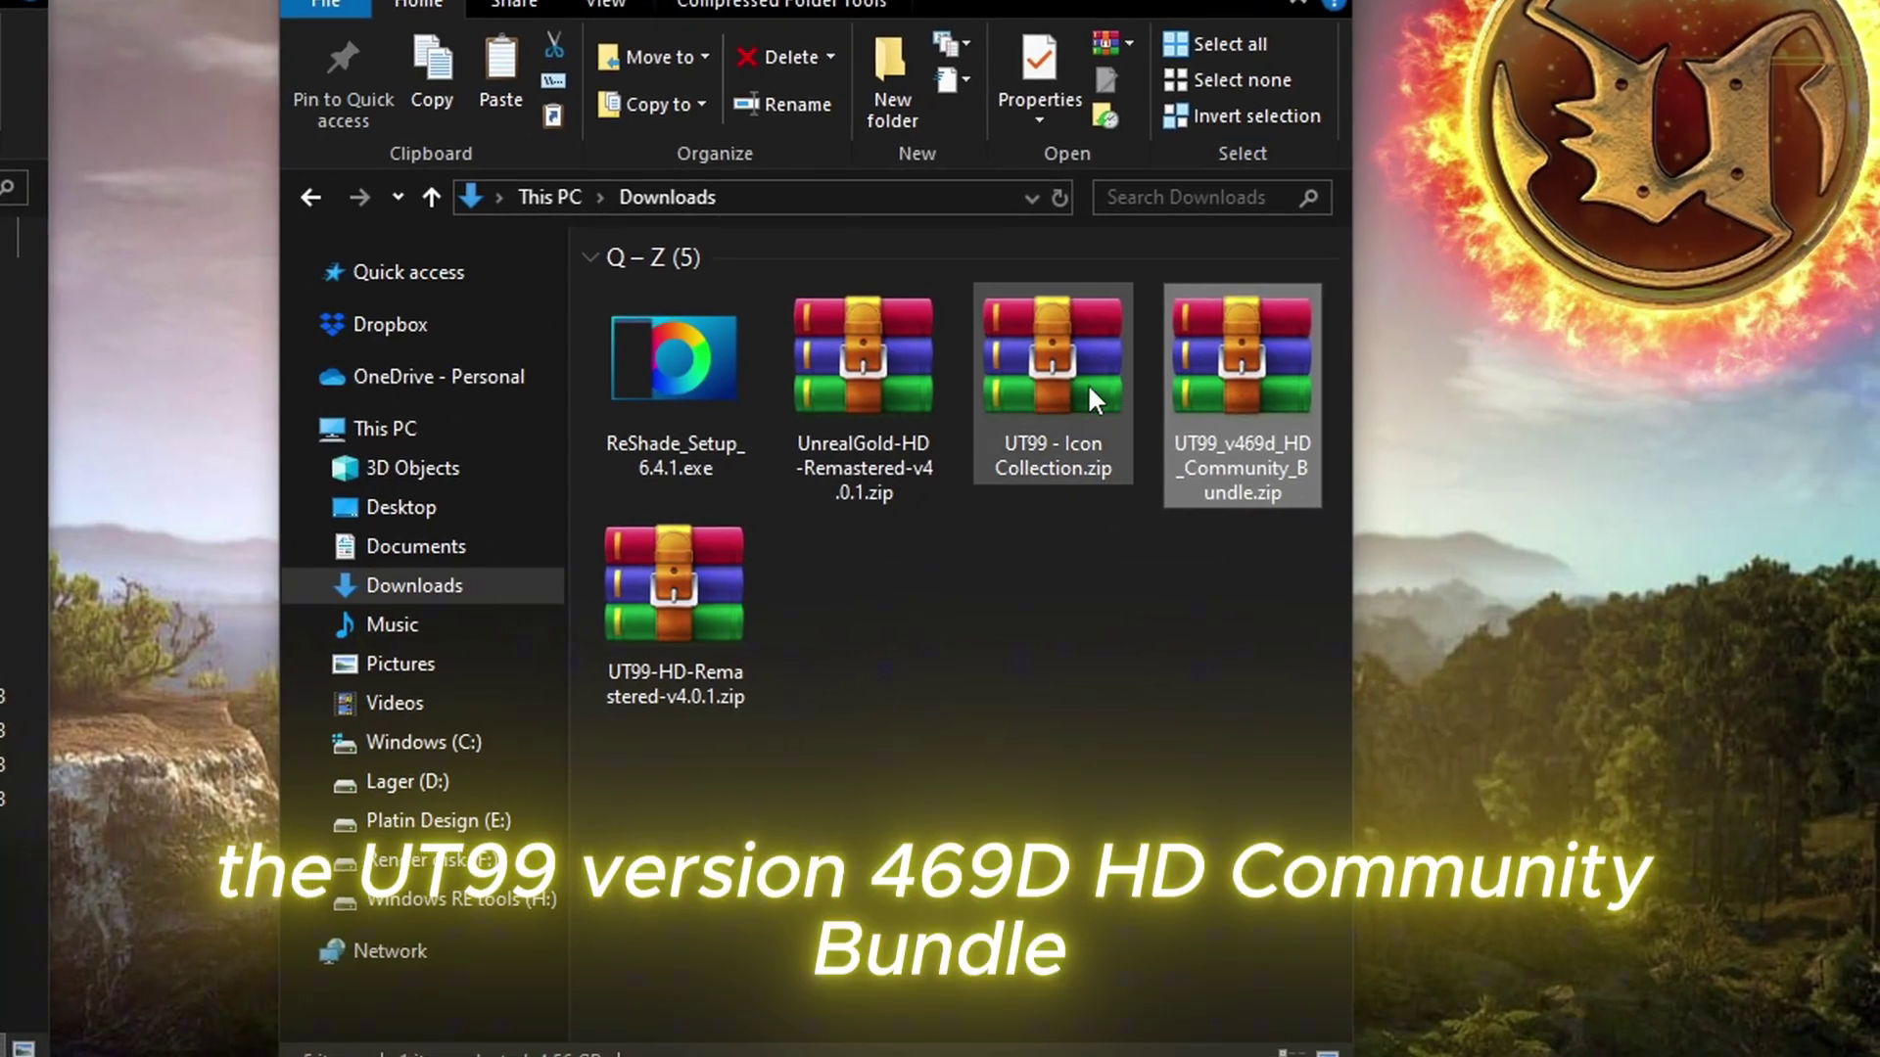
{"action": "left_click", "coordinate": [1076, 384]}
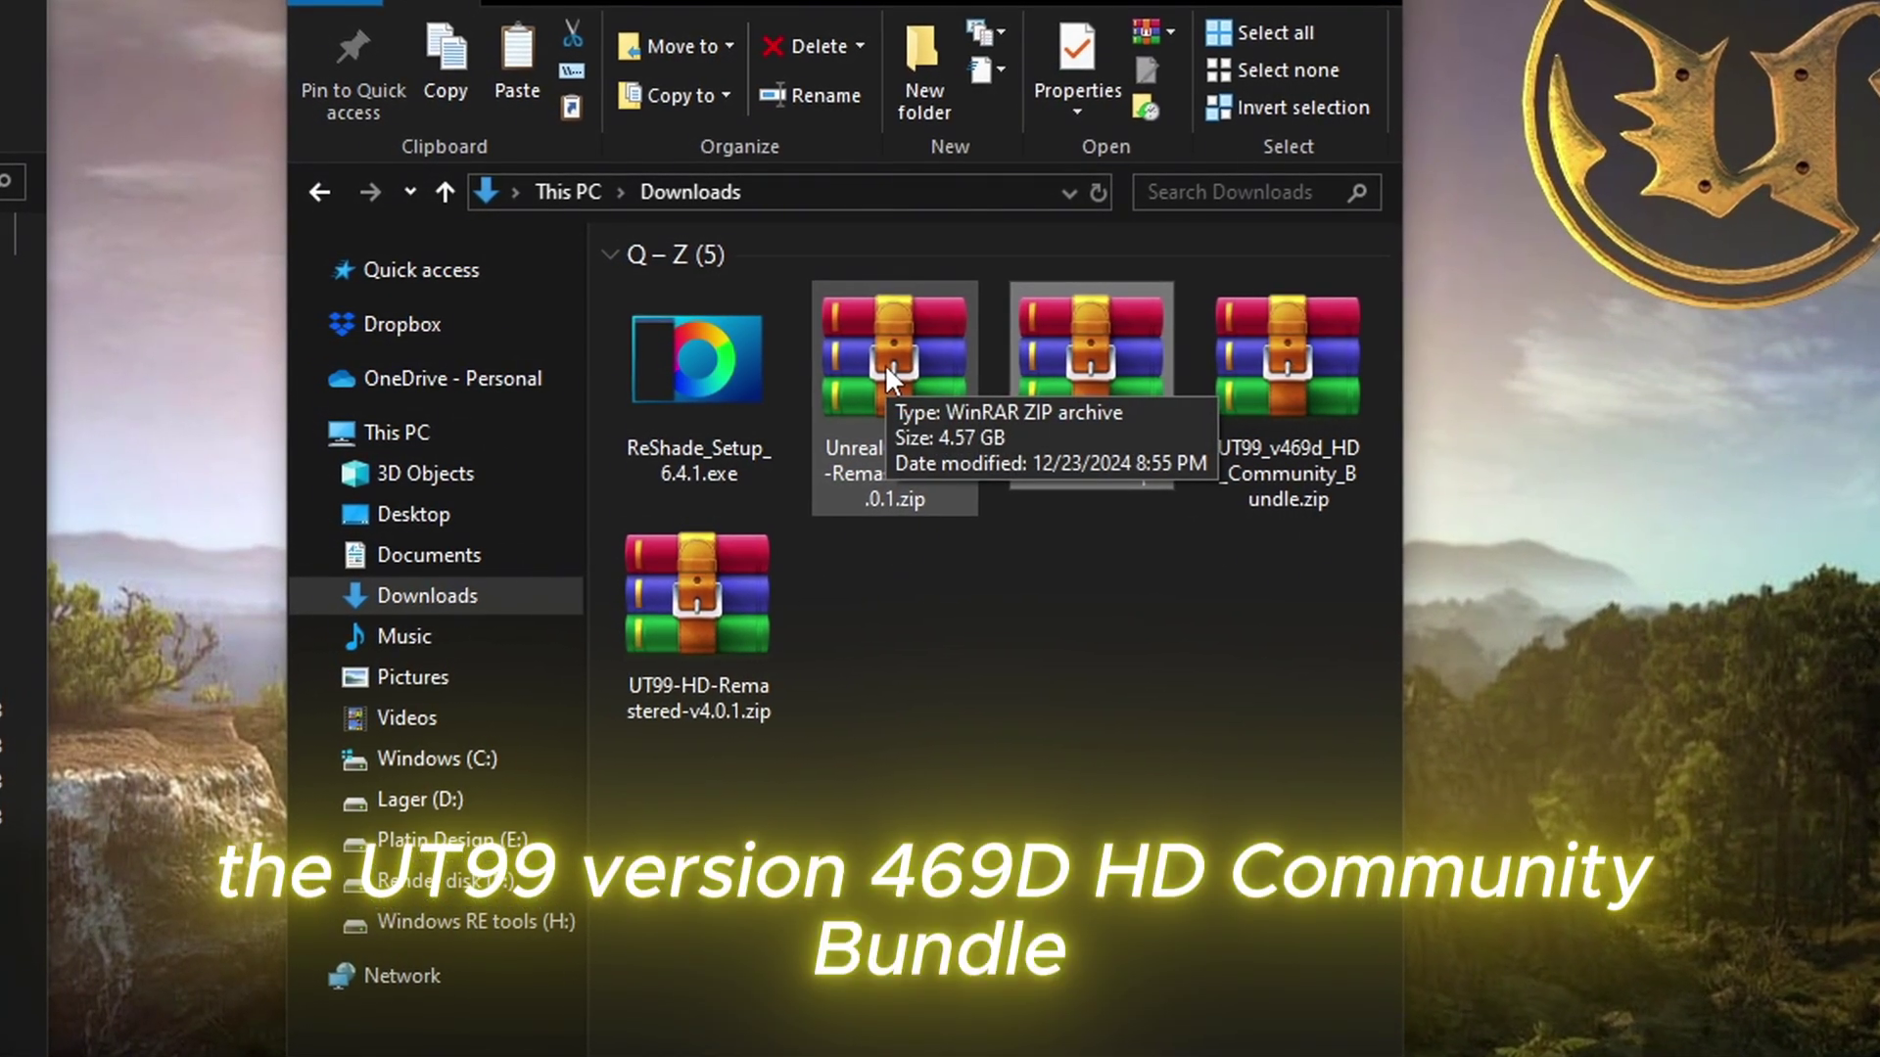
{"action": "left_click", "coordinate": [886, 364]}
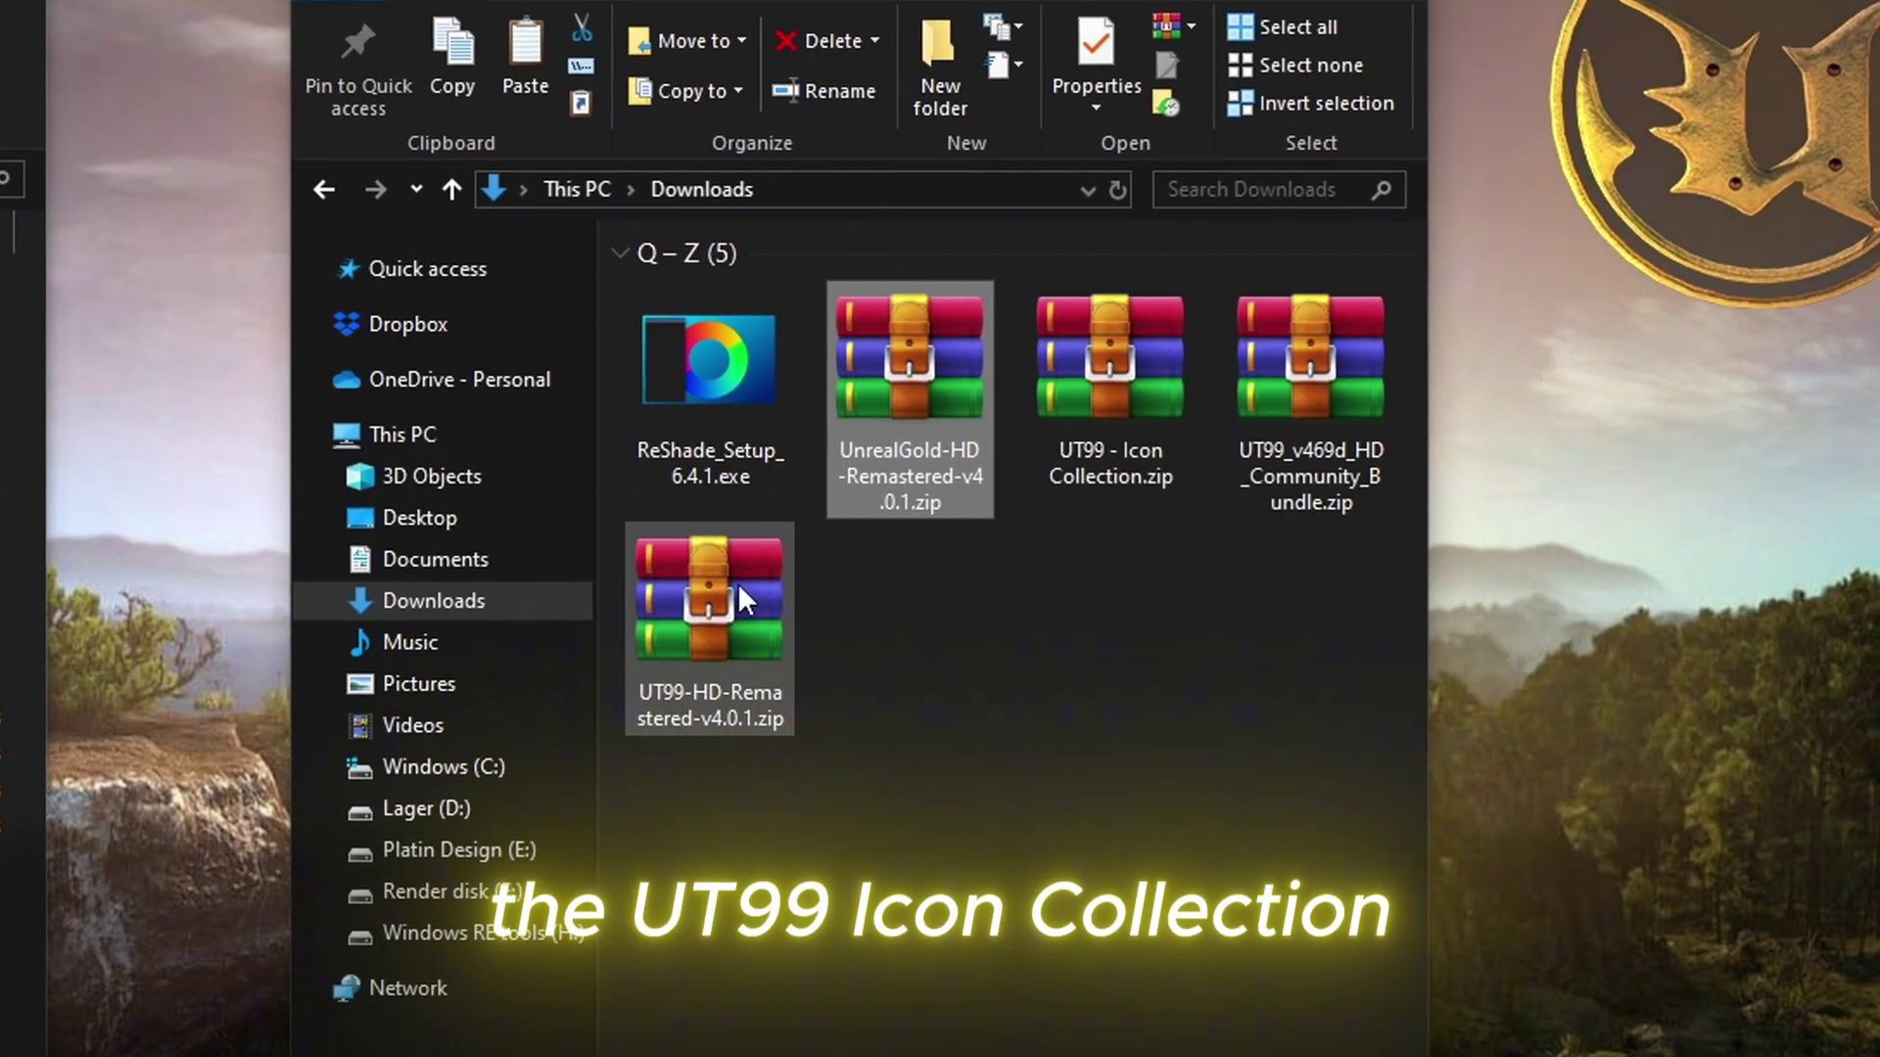
{"action": "left_click", "coordinate": [739, 583]}
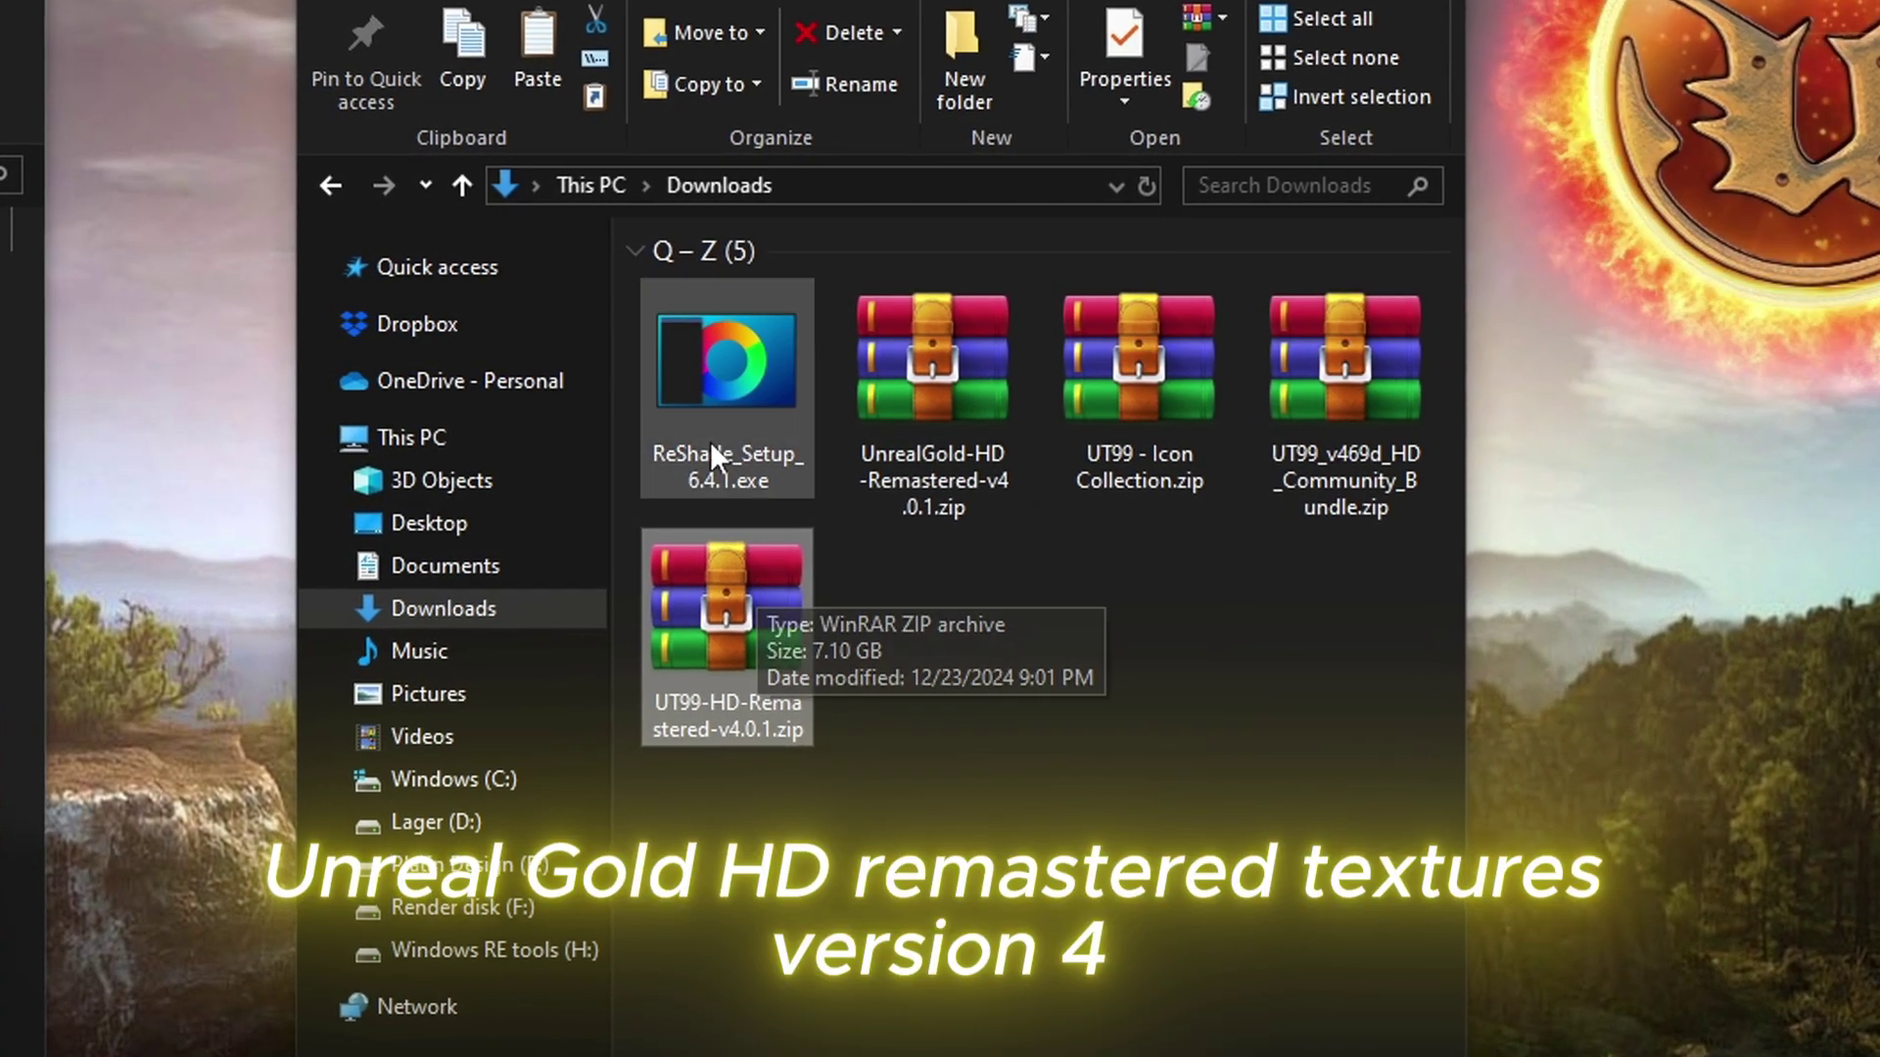
{"action": "left_click", "coordinate": [700, 384]}
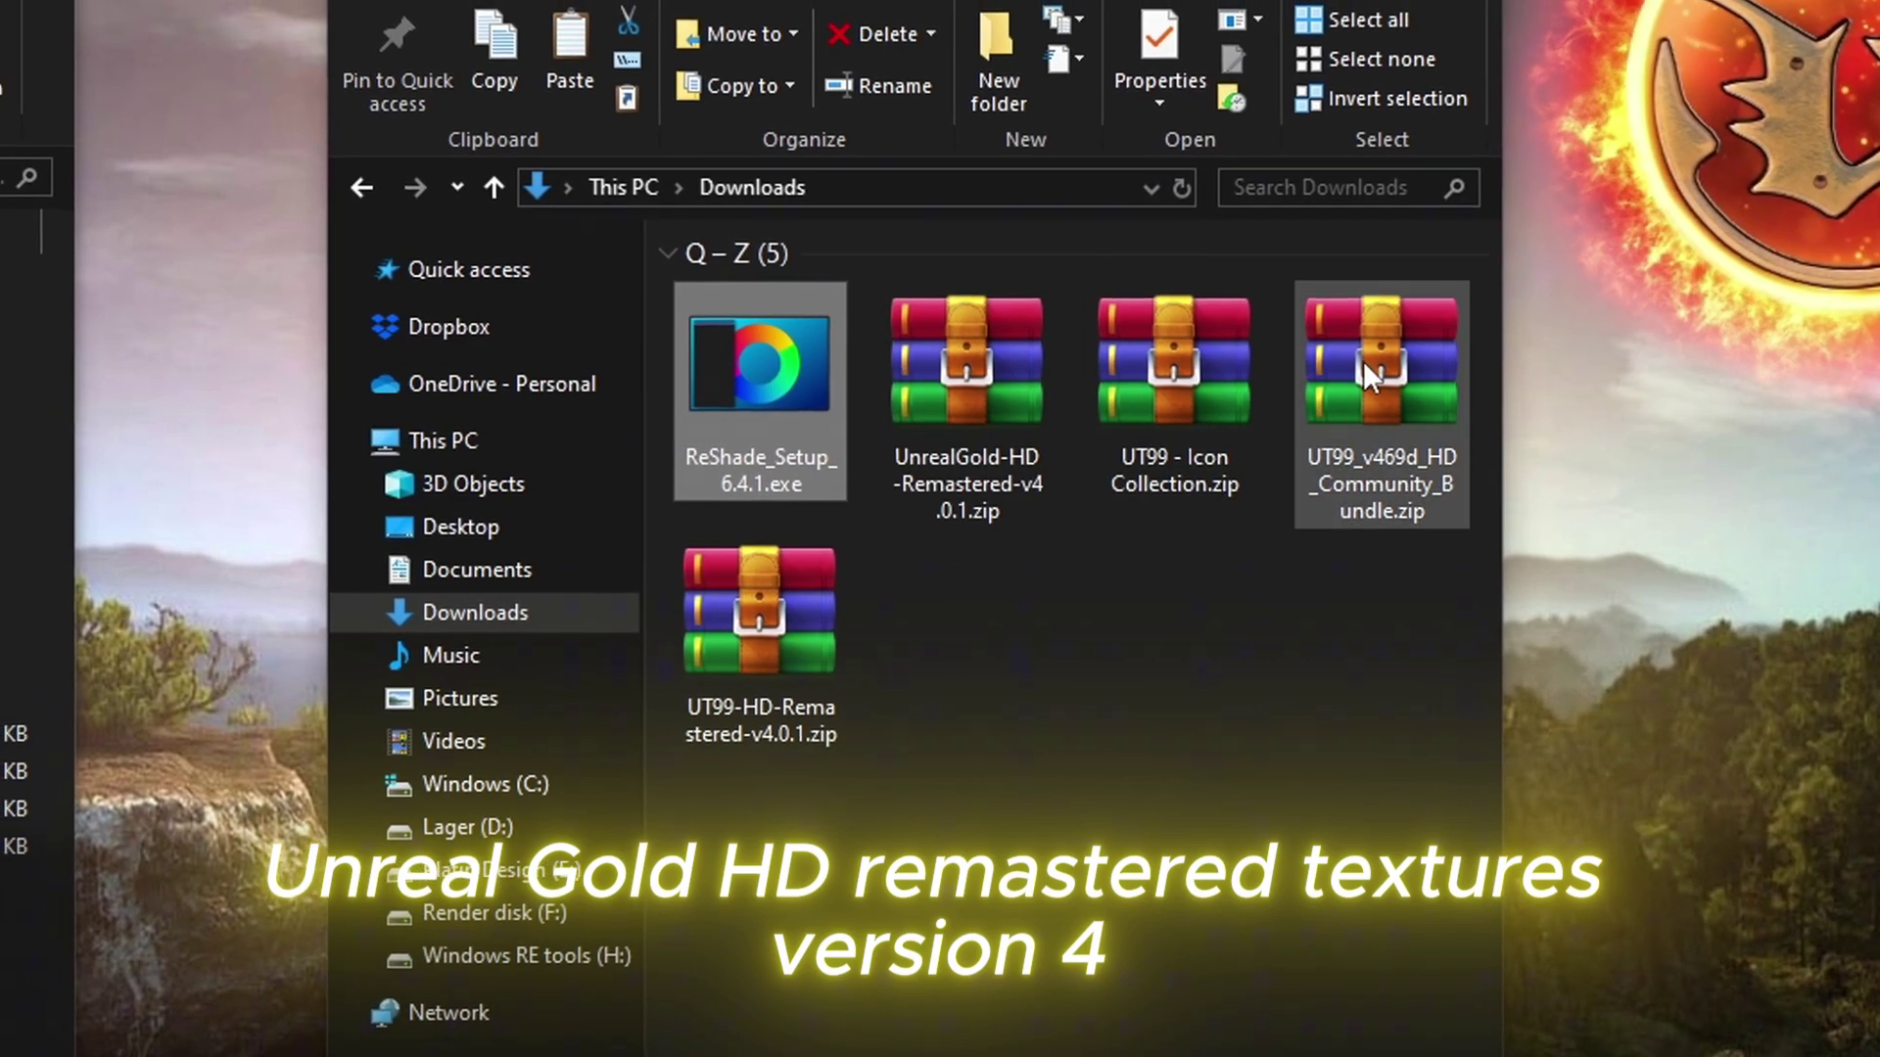
Open the UT99_v469d_HD_Community_Bundle.zip archive and extract its contents into the Downloads folder.
{"action": "double_click", "coordinate": [1369, 365]}
{"action": "left_click", "coordinate": [186, 1]}
{"action": "left_click", "coordinate": [1182, 542]}
{"action": "left_click", "coordinate": [1116, 884]}
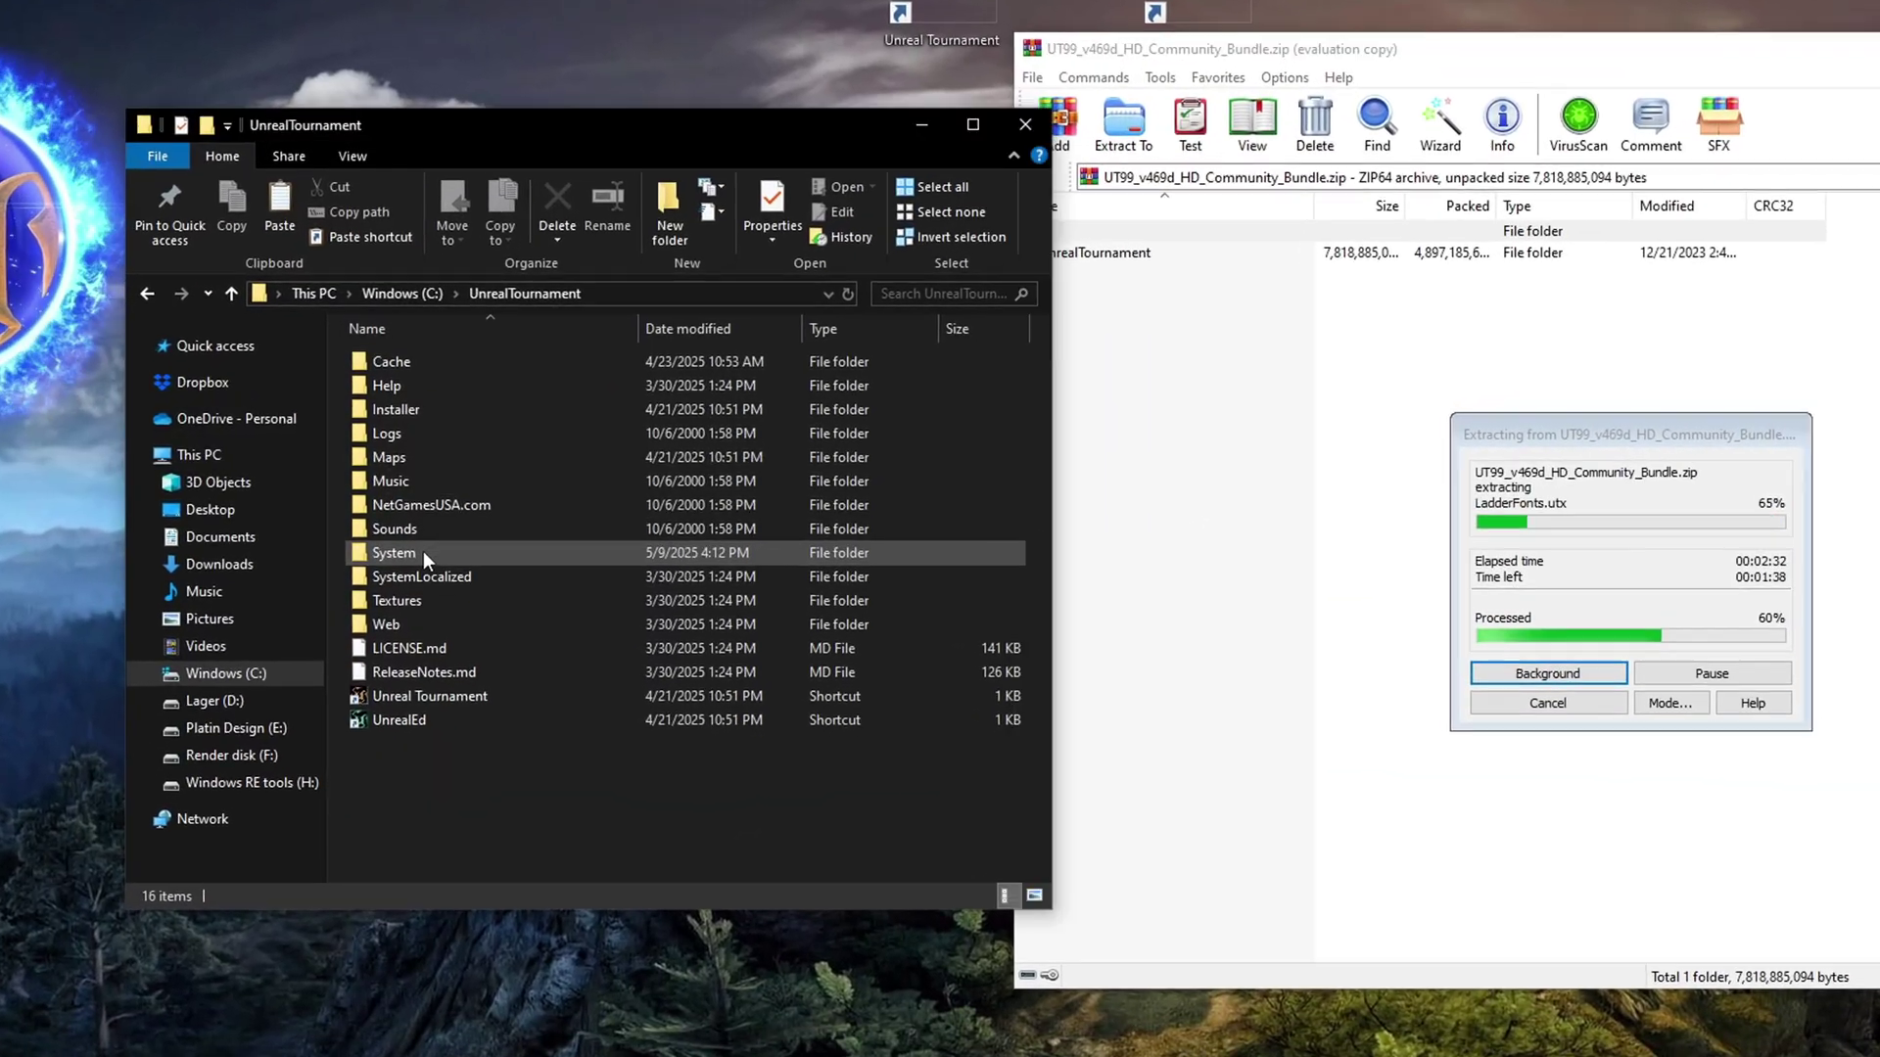
Find udemo.ini in the UnrealTournament System folder and open it for editing.
{"action": "double_click", "coordinate": [425, 550]}
{"action": "left_click", "coordinate": [429, 559]}
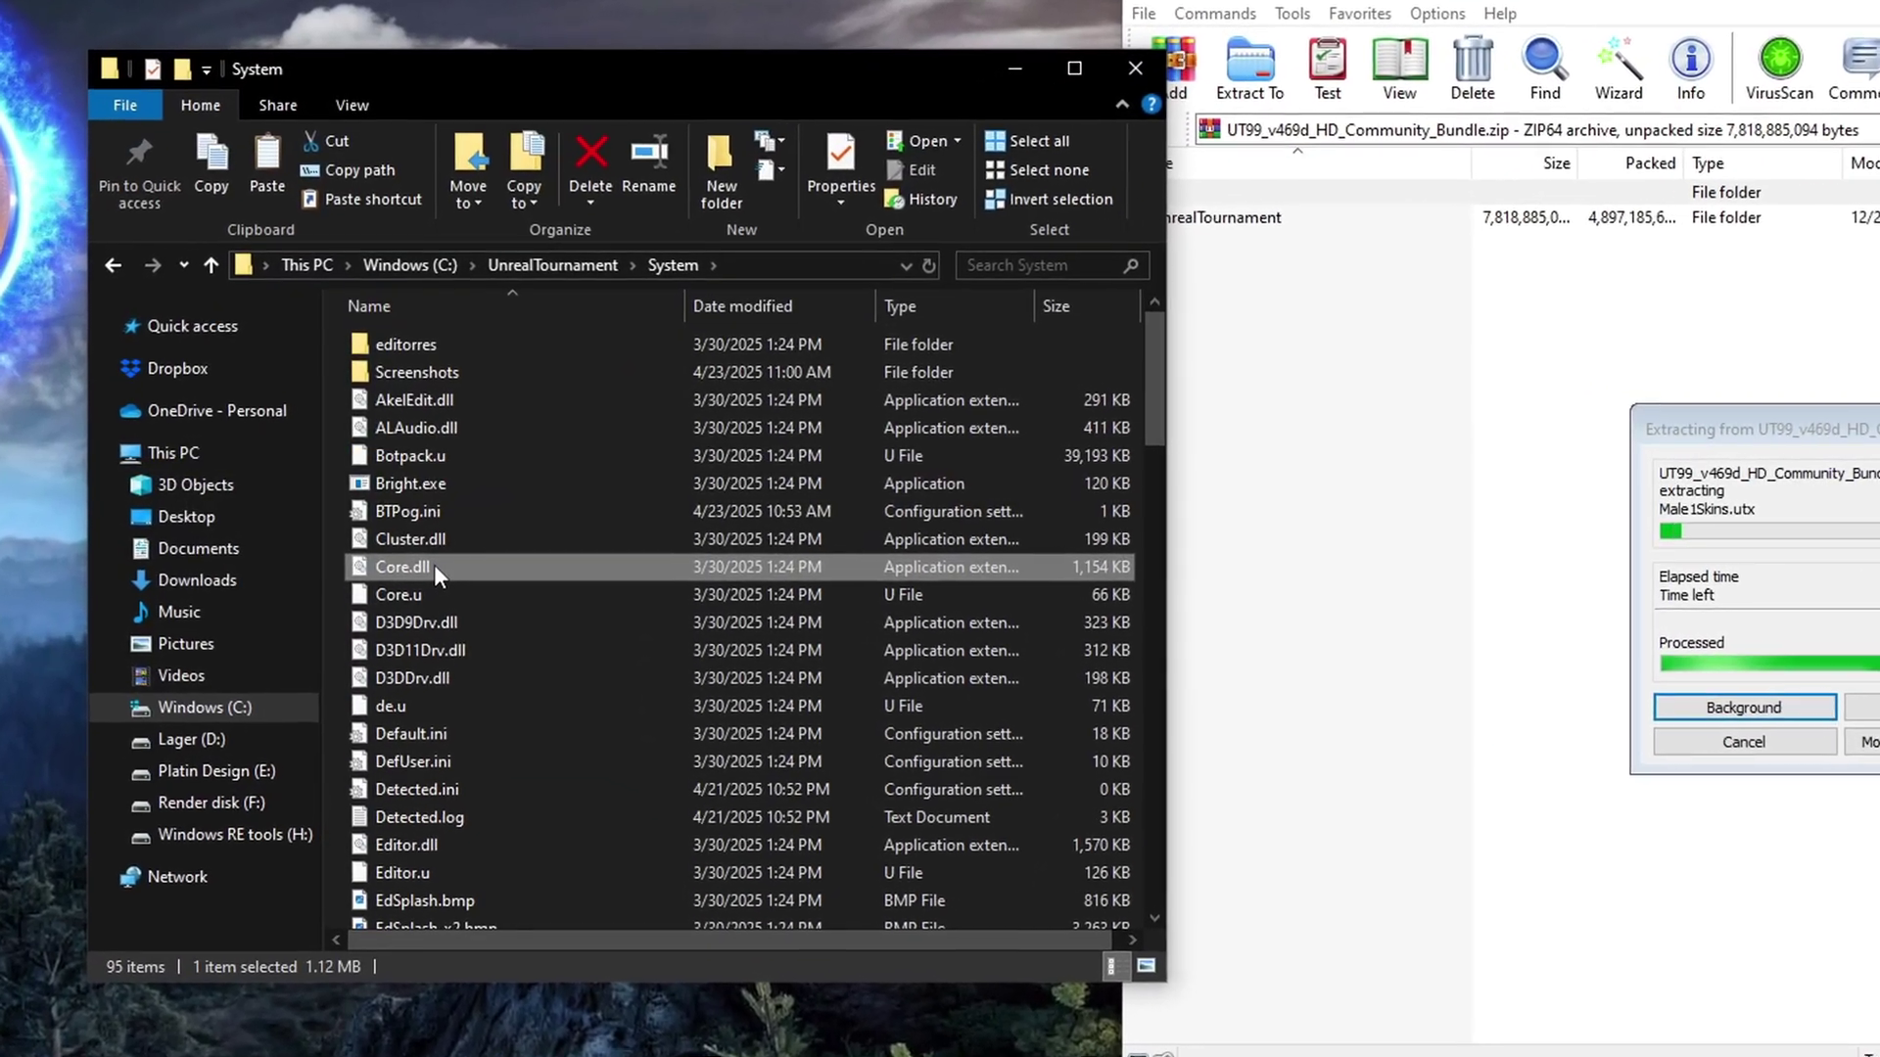
{"action": "key", "text": "u"}
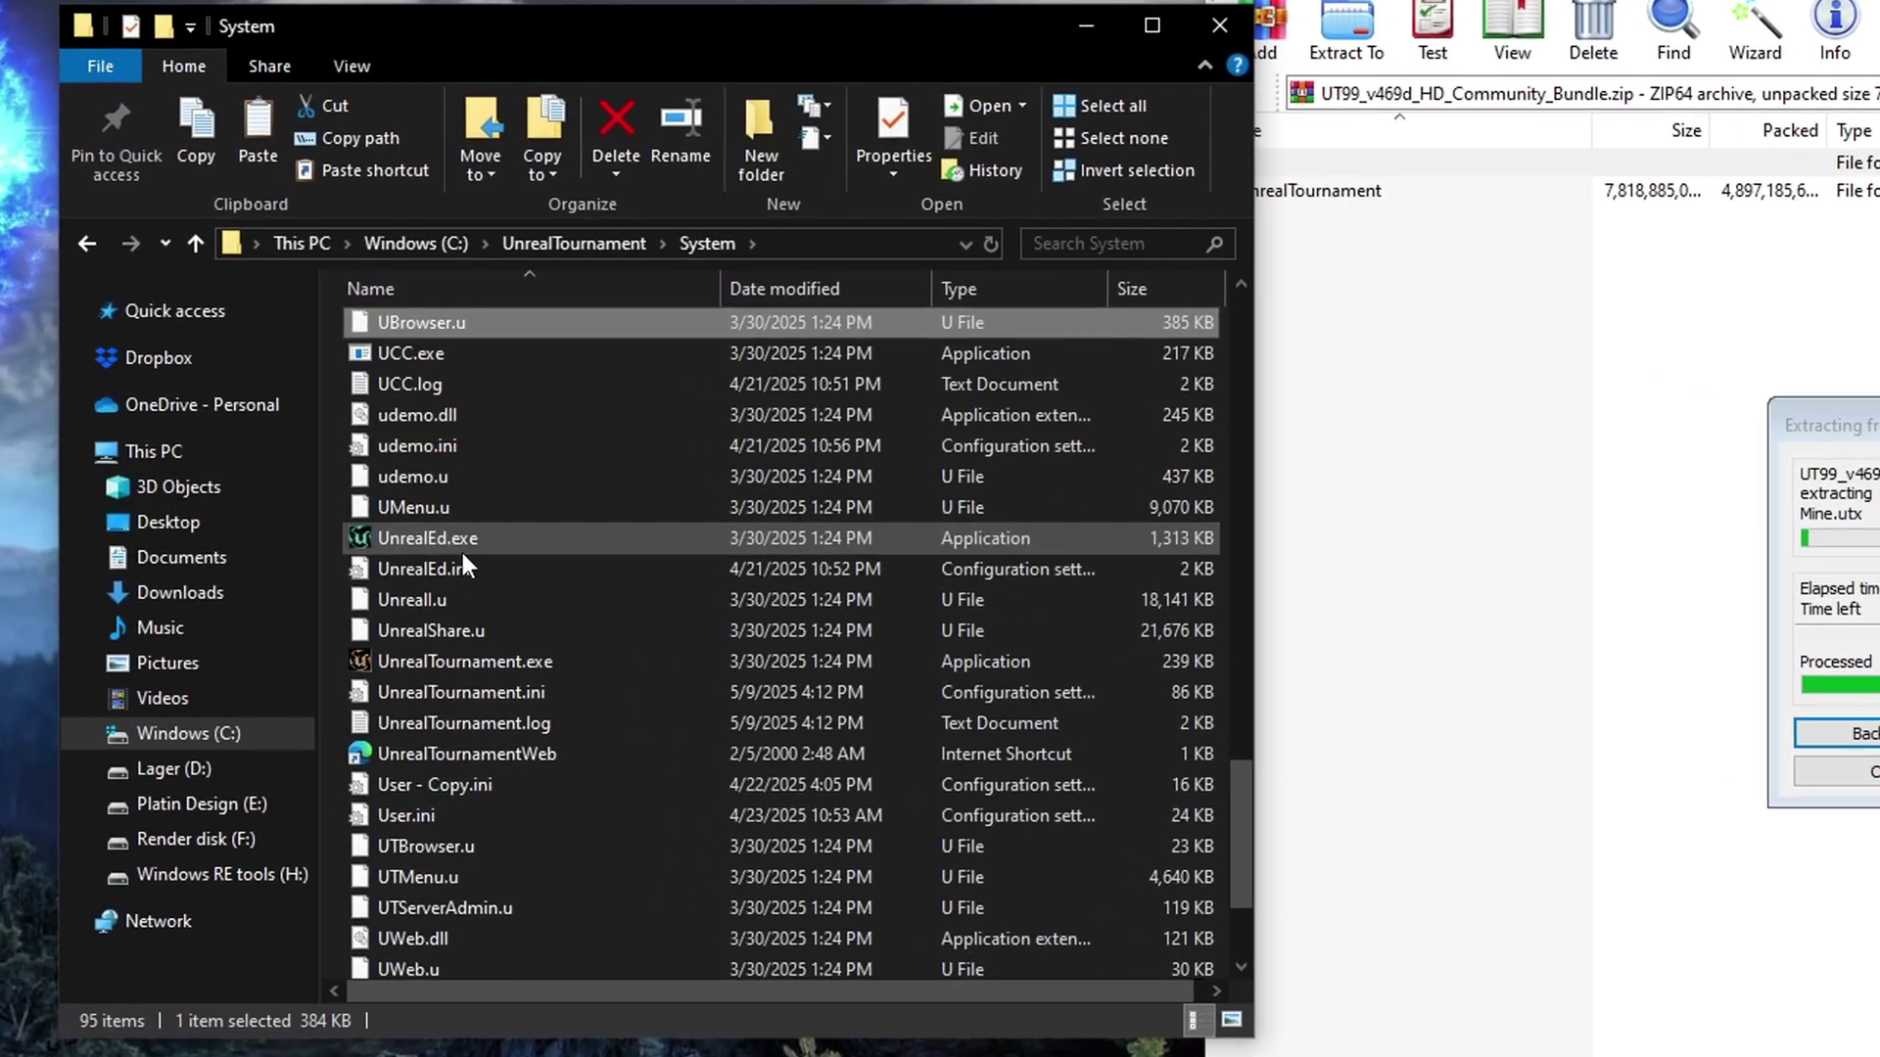
{"action": "key", "text": "u"}
{"action": "key", "text": "u"}
{"action": "key", "text": "u"}
{"action": "key", "text": "u"}
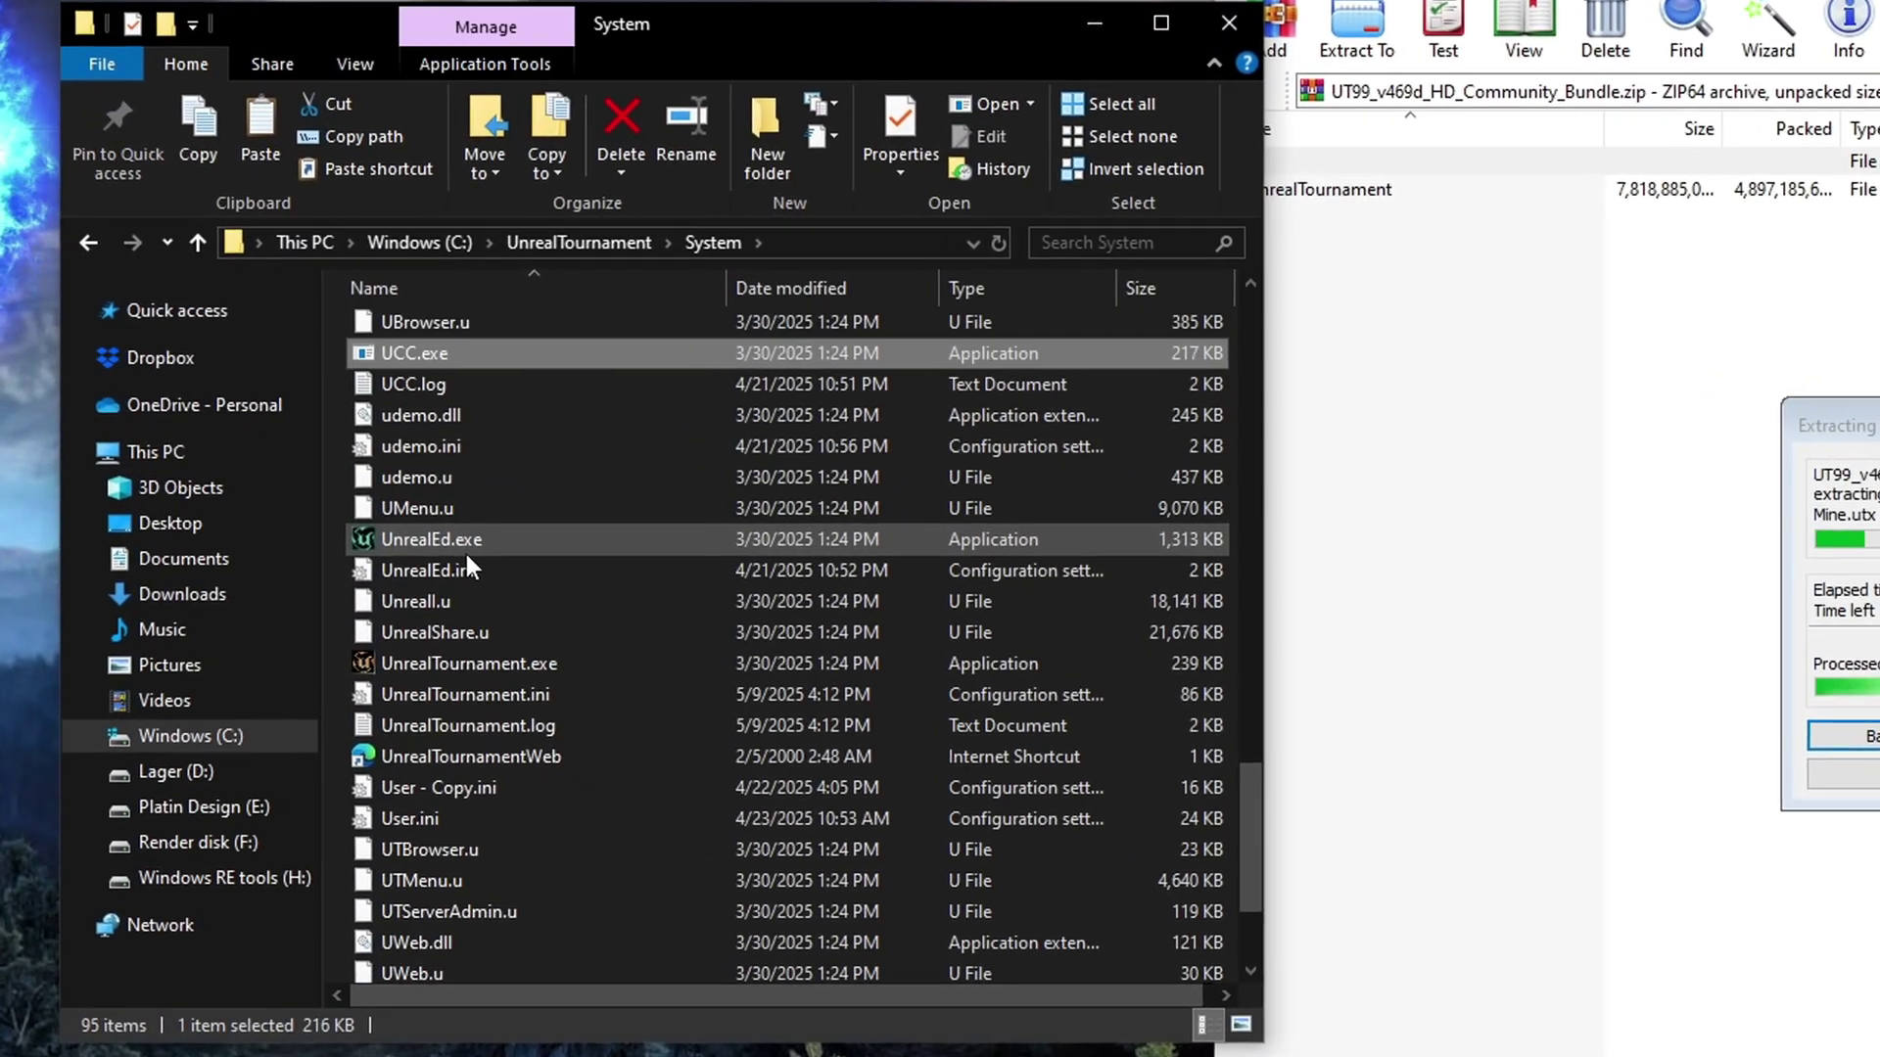
{"action": "double_click", "coordinate": [437, 451]}
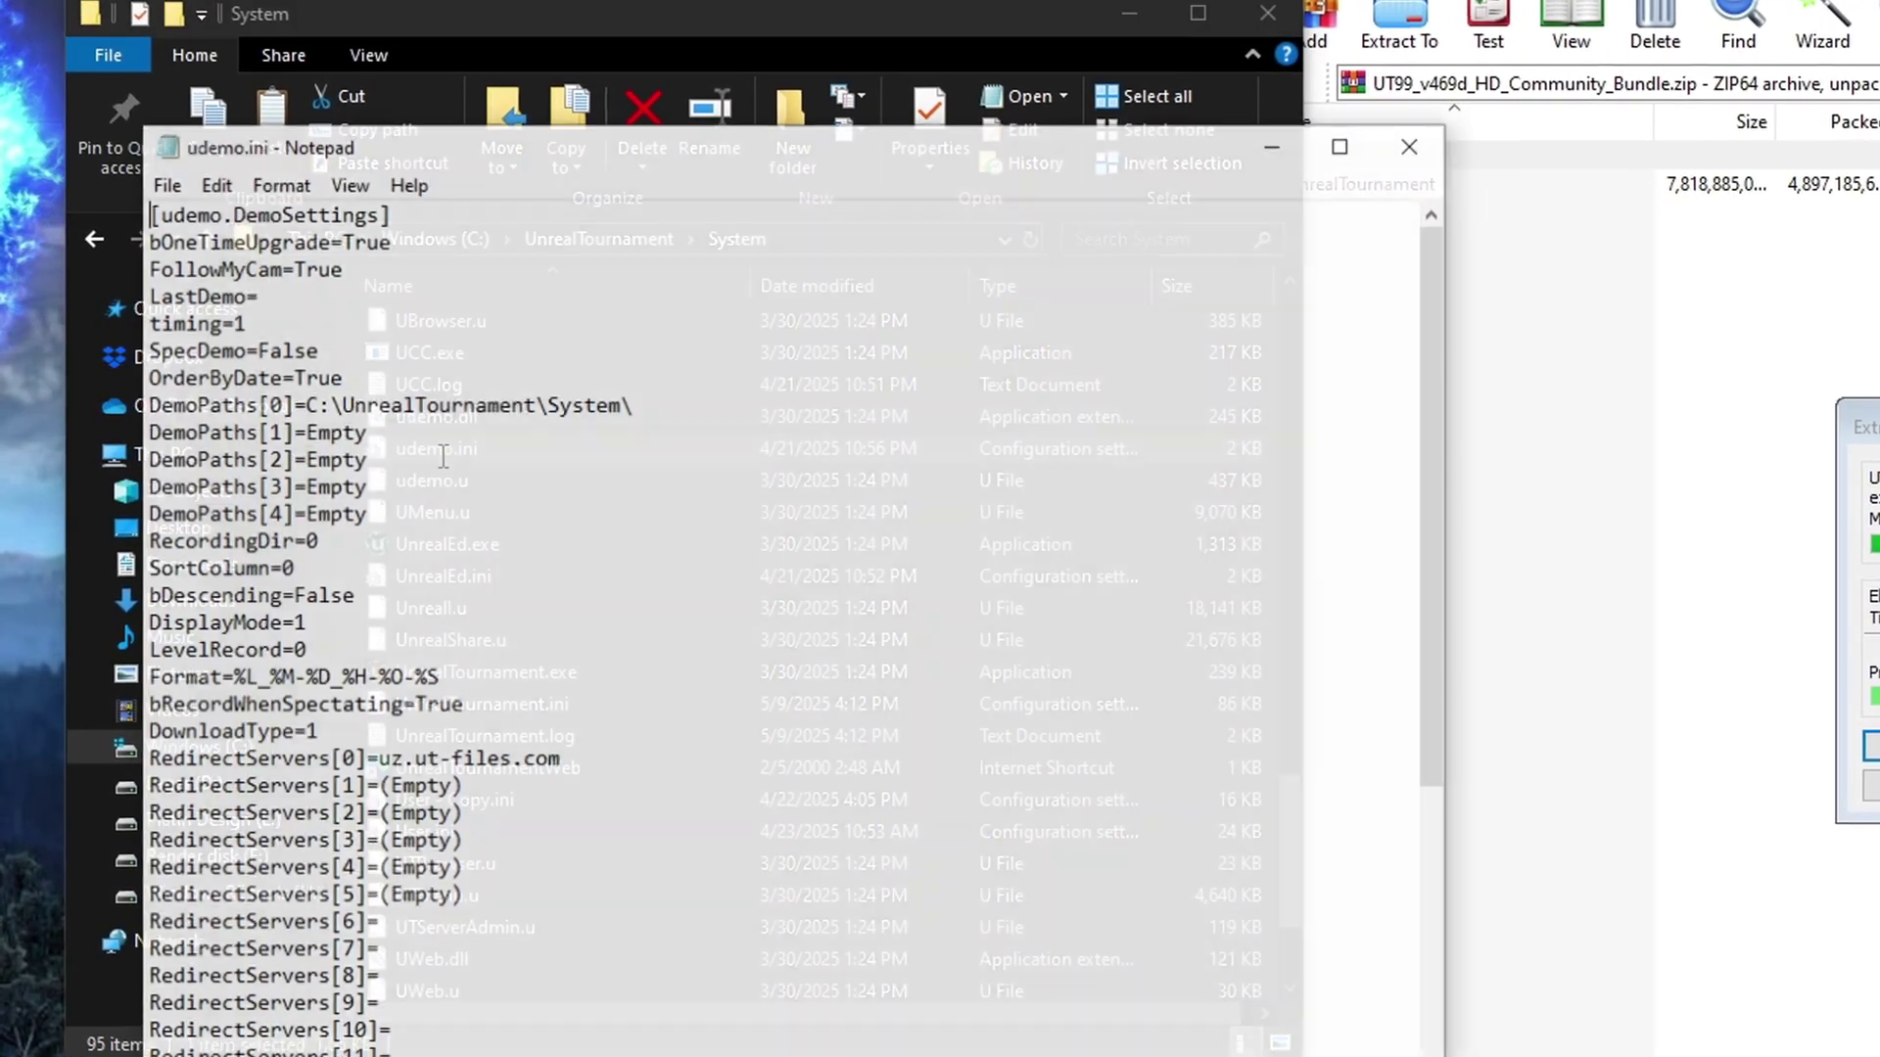
Set DemoPaths[0] in udemo.ini to C:\UnrealTournament\Demos\, save the file and close it.
{"action": "double_click", "coordinate": [566, 405]}
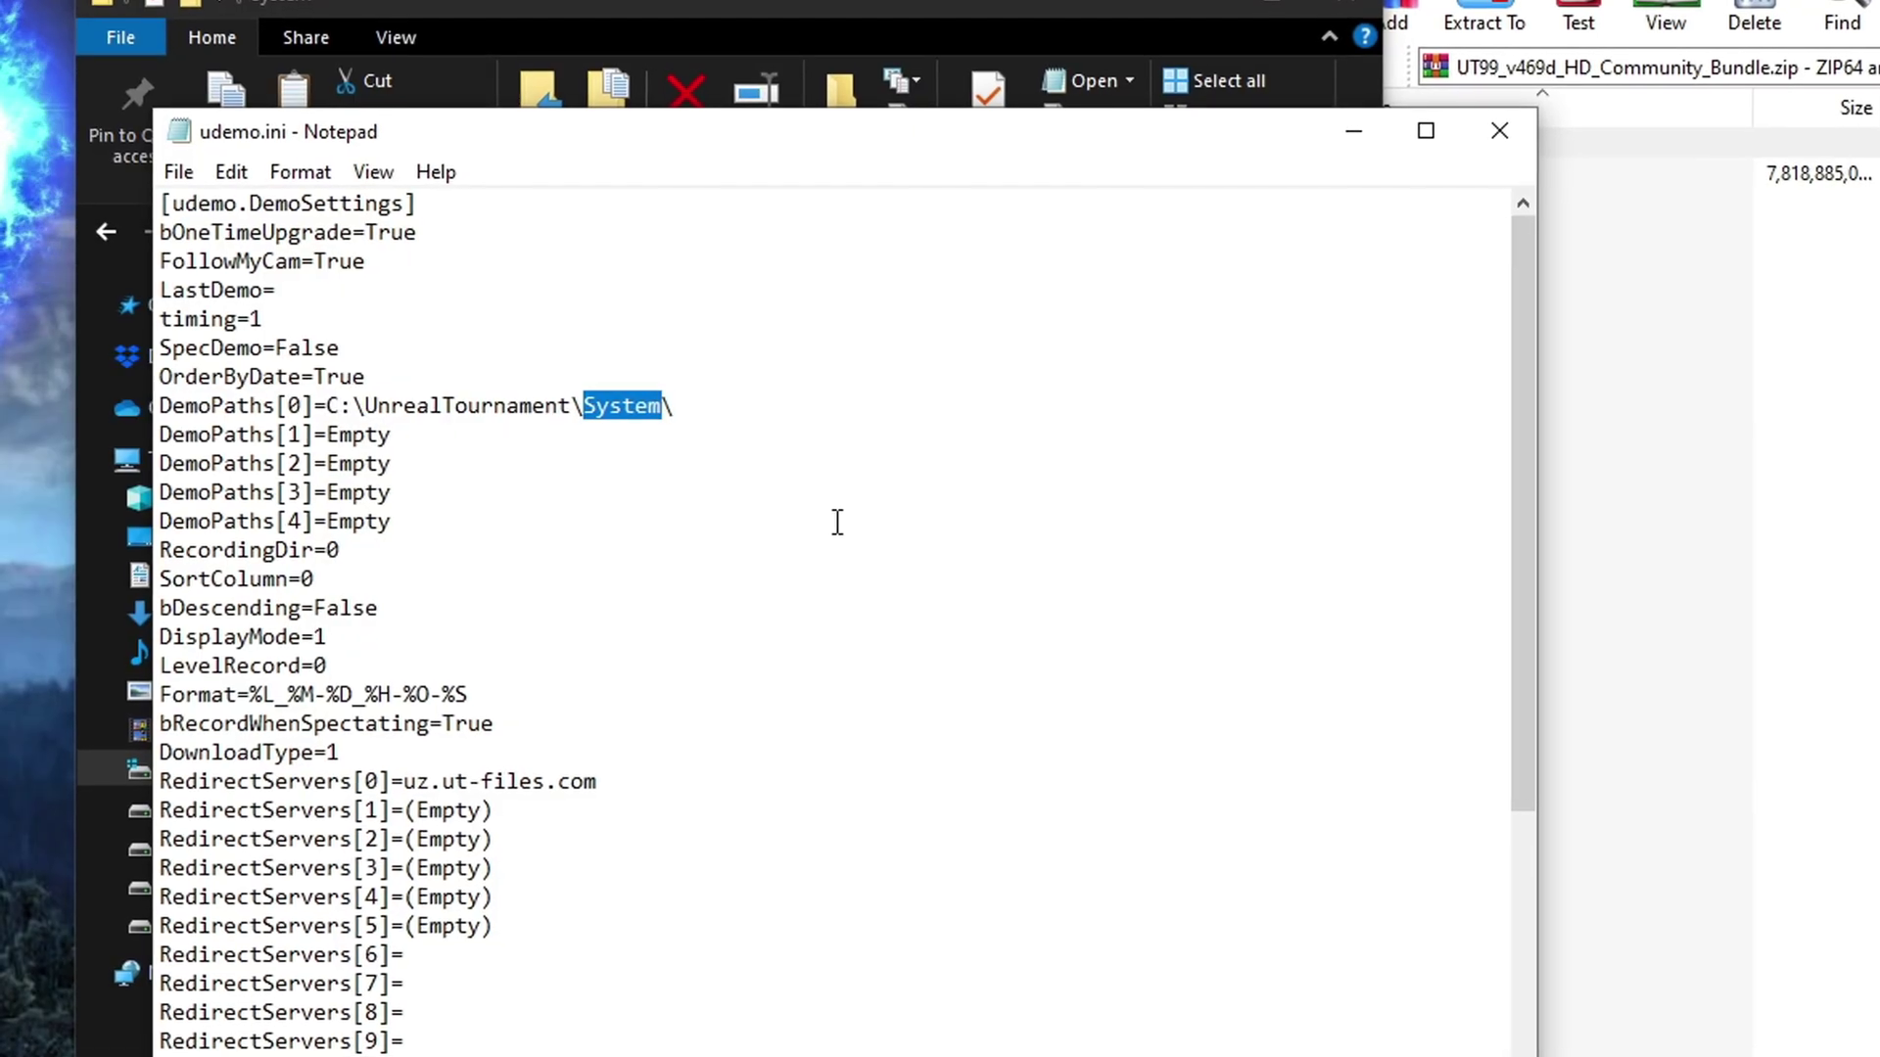
{"action": "type", "text": "Demos"}
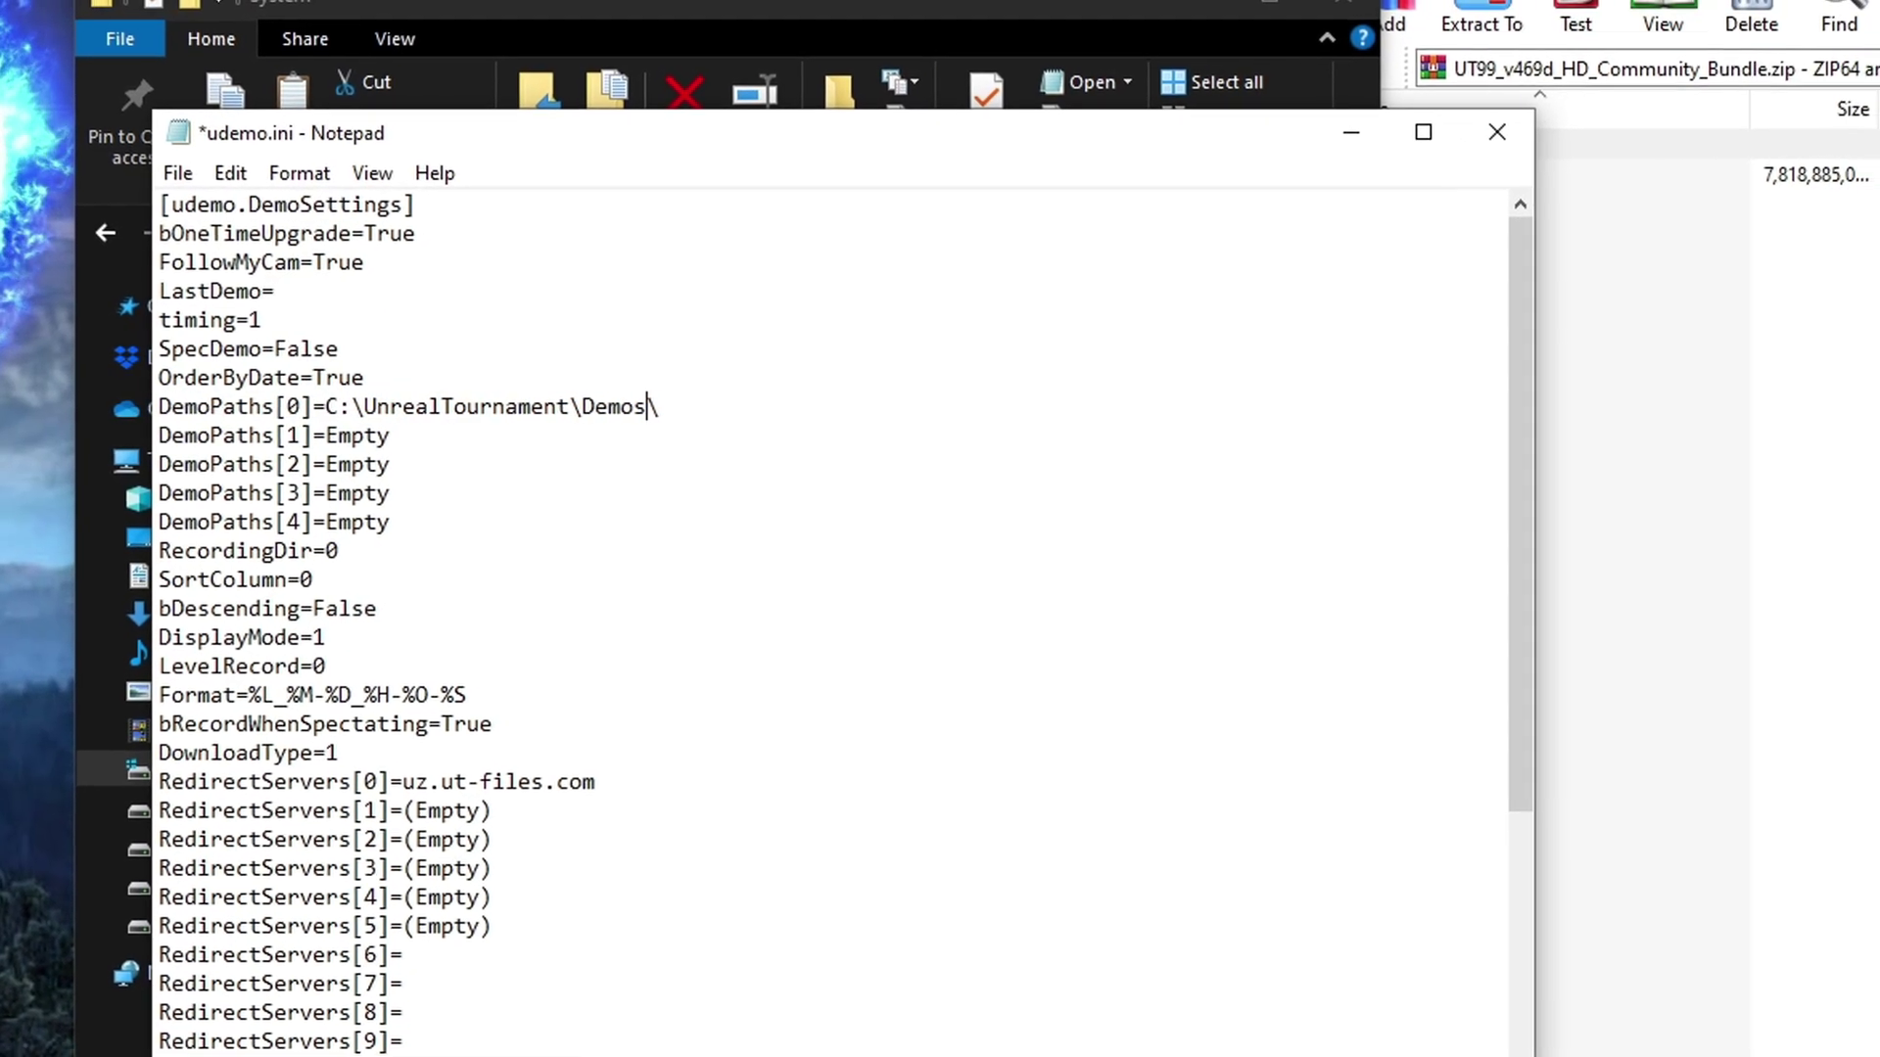
{"action": "left_click", "coordinate": [149, 192]}
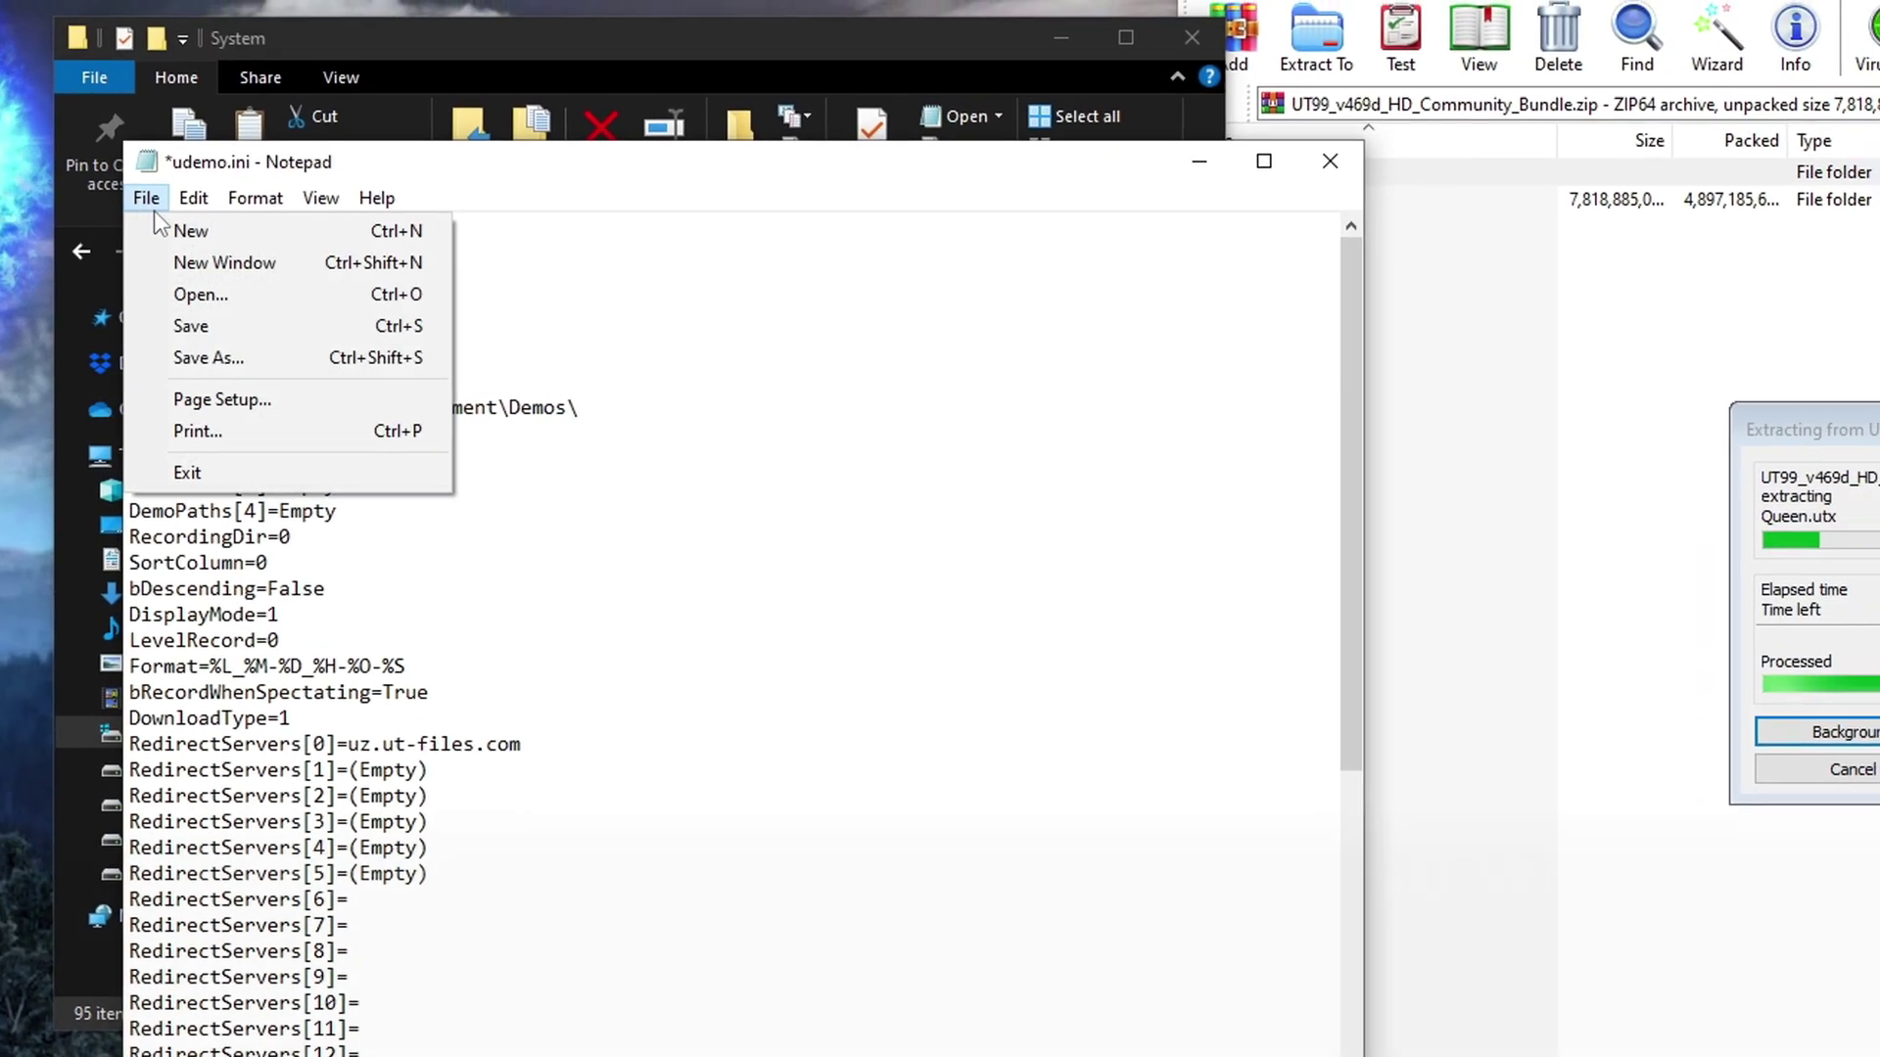
{"action": "left_click", "coordinate": [197, 321]}
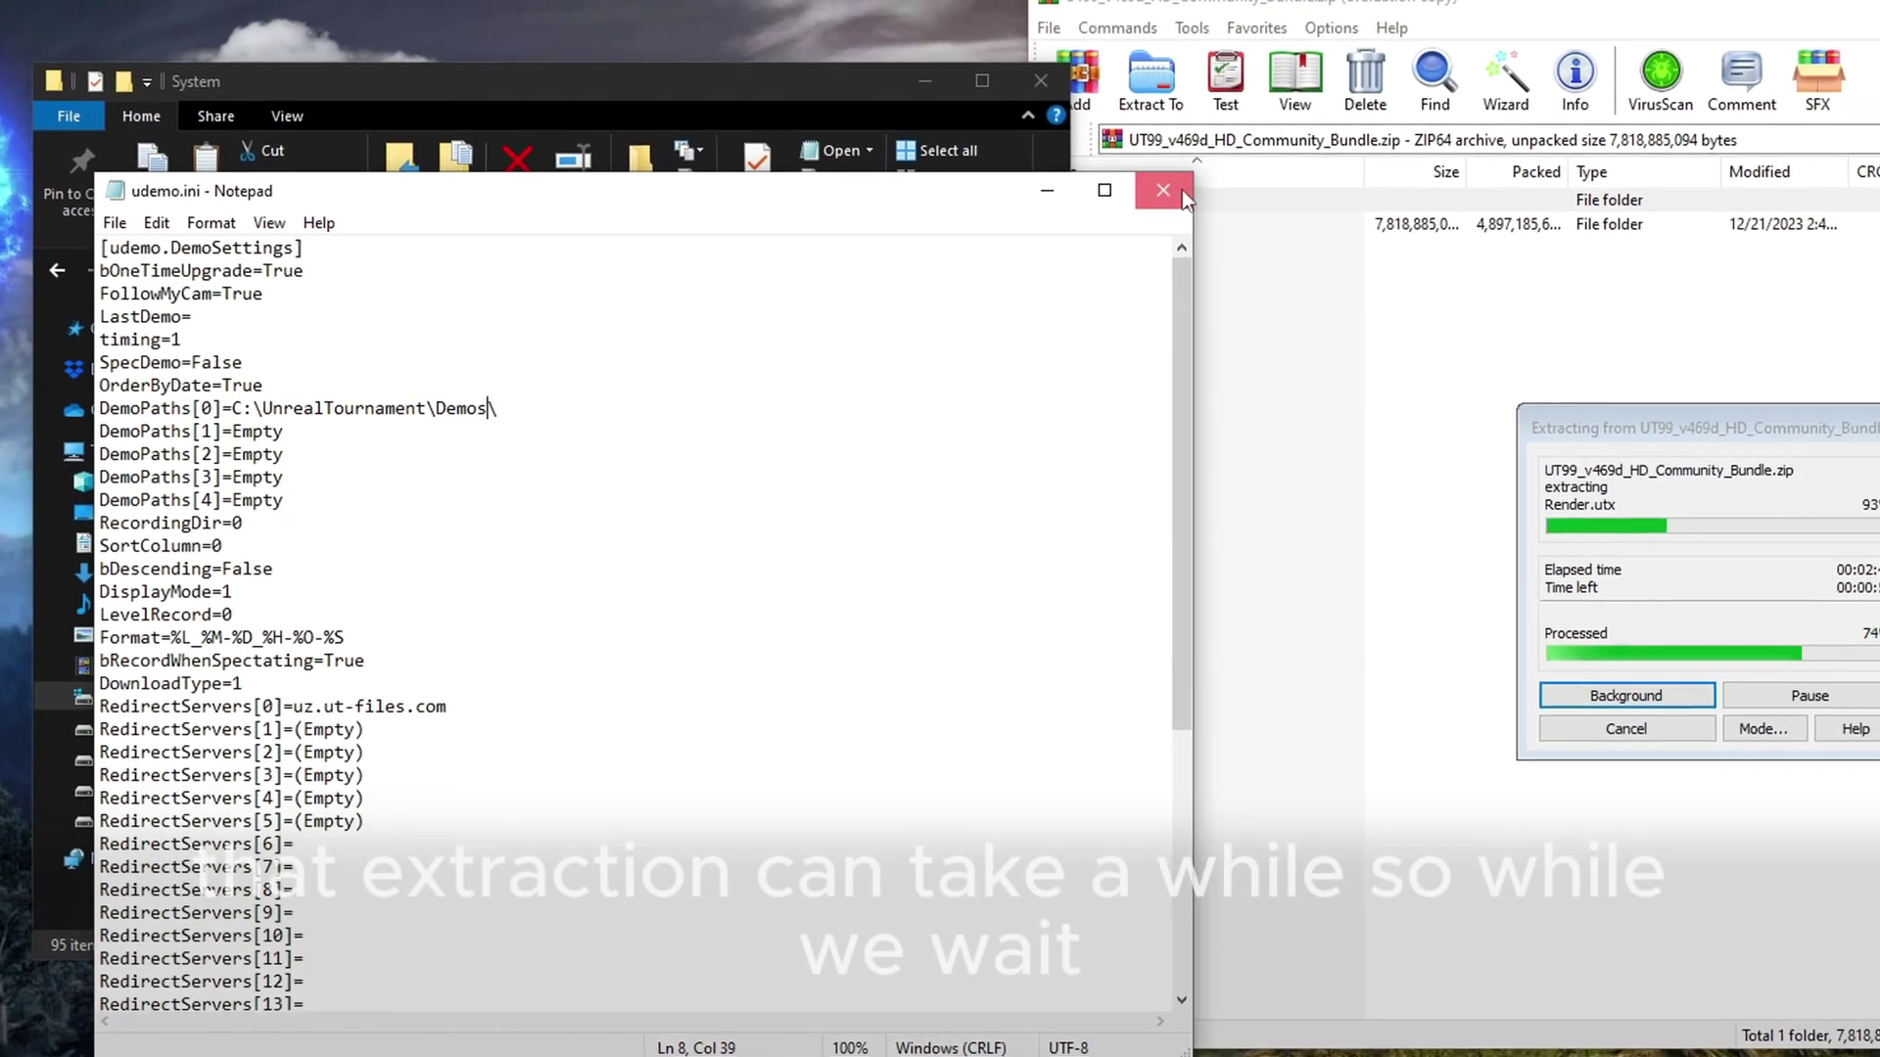
{"action": "left_click", "coordinate": [1203, 183]}
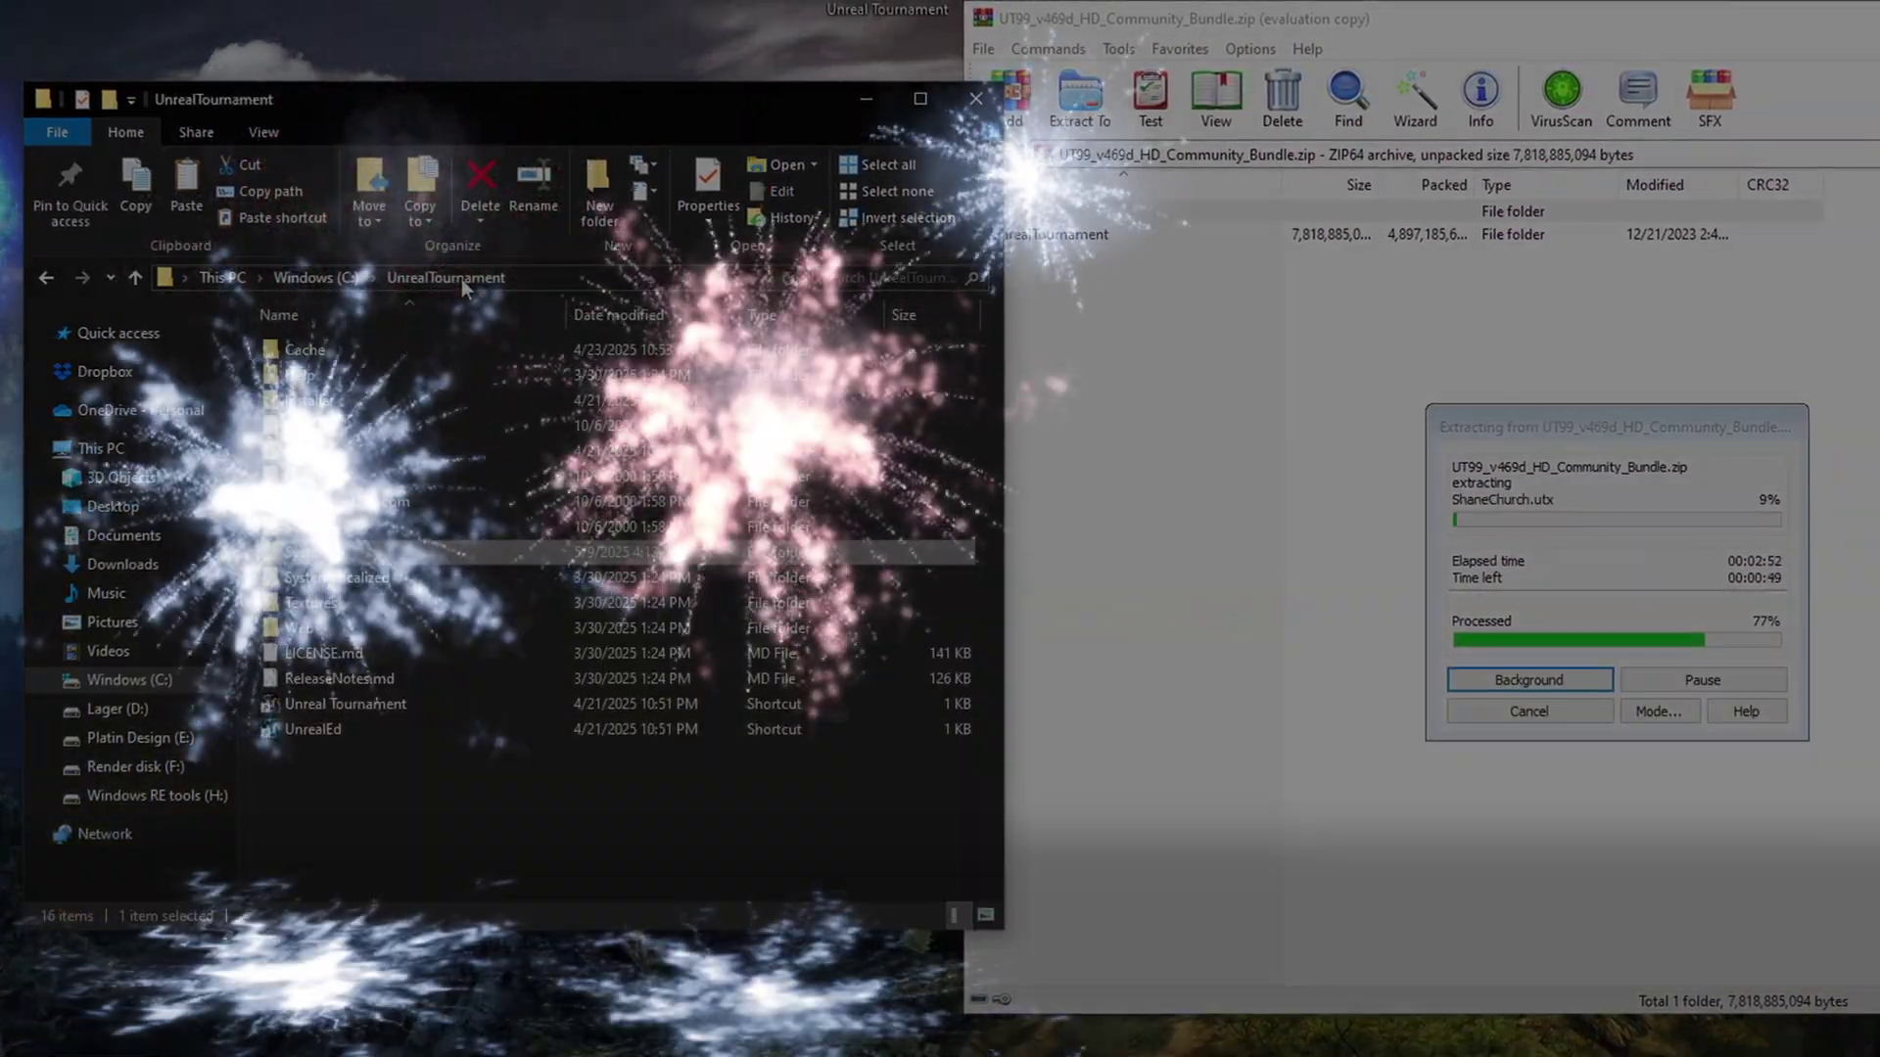
Return to the UnrealTournament installation folder on drive C.
{"action": "left_click", "coordinate": [462, 279]}
{"action": "right_click", "coordinate": [335, 754]}
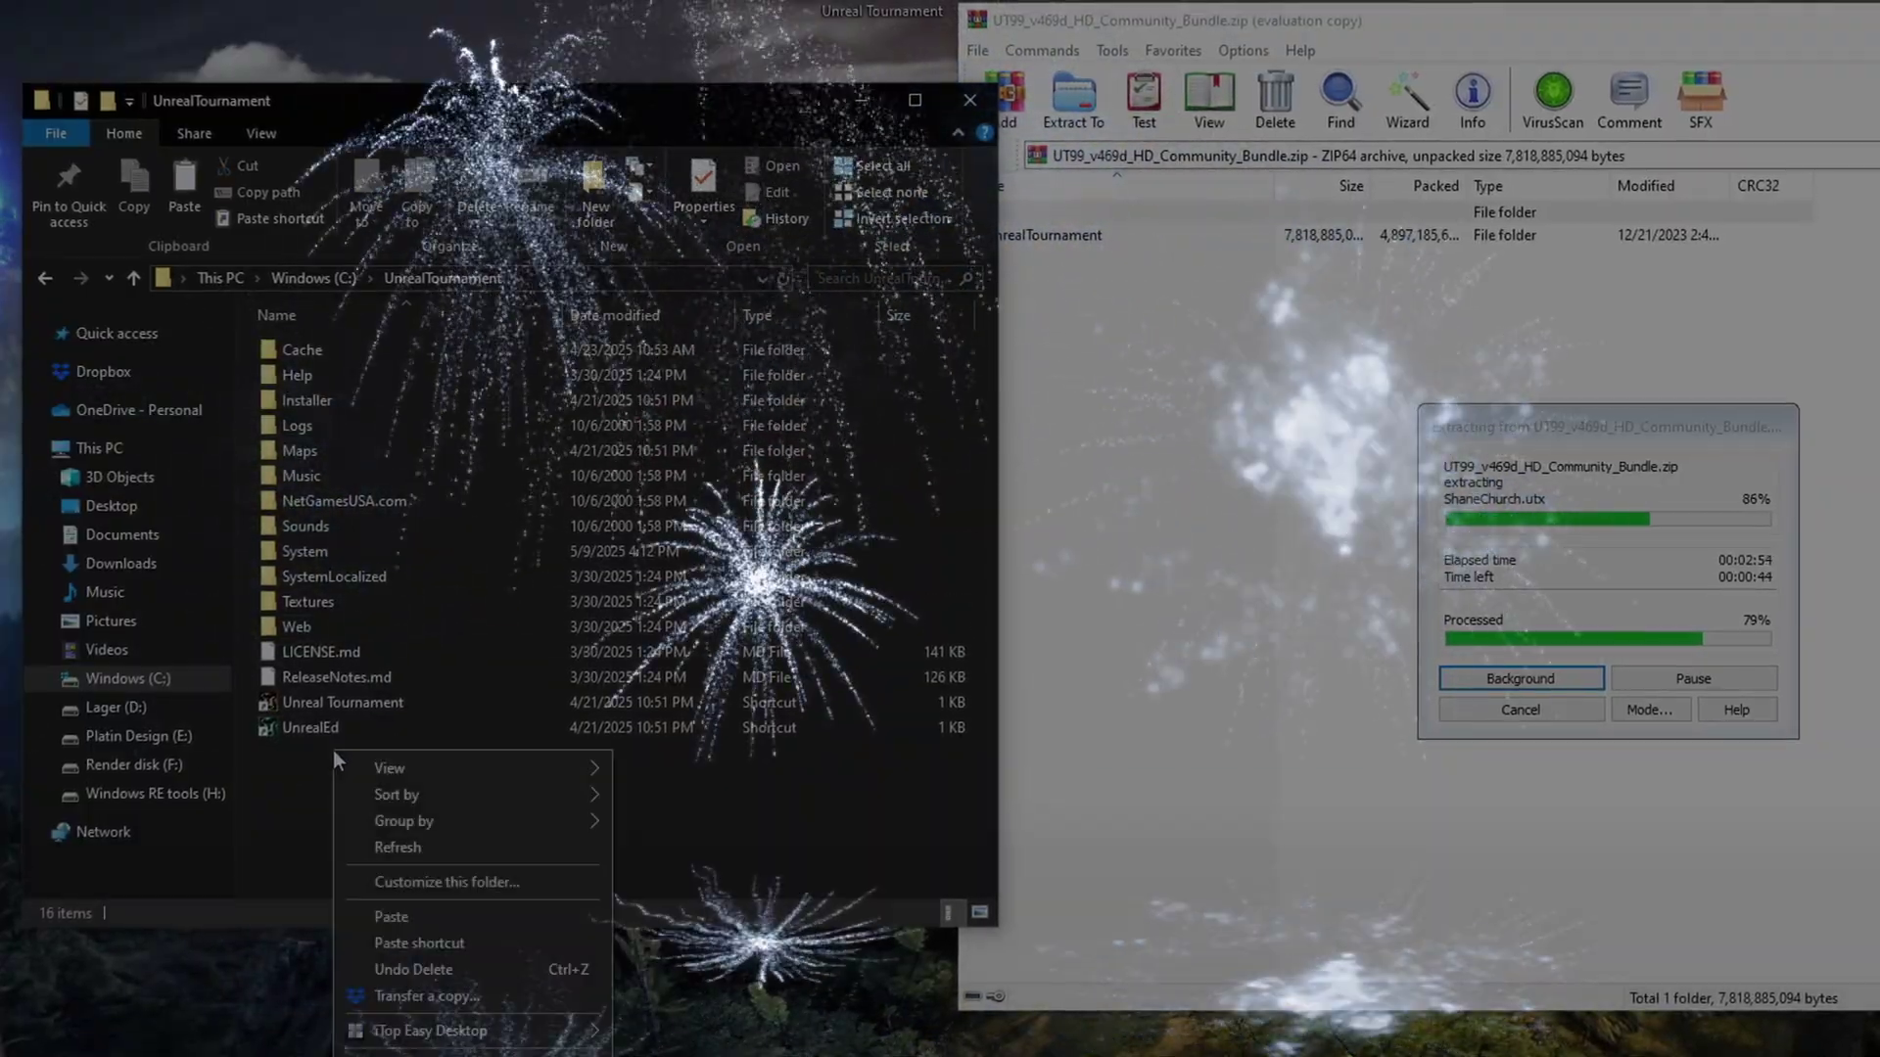
{"action": "left_click", "coordinate": [298, 756]}
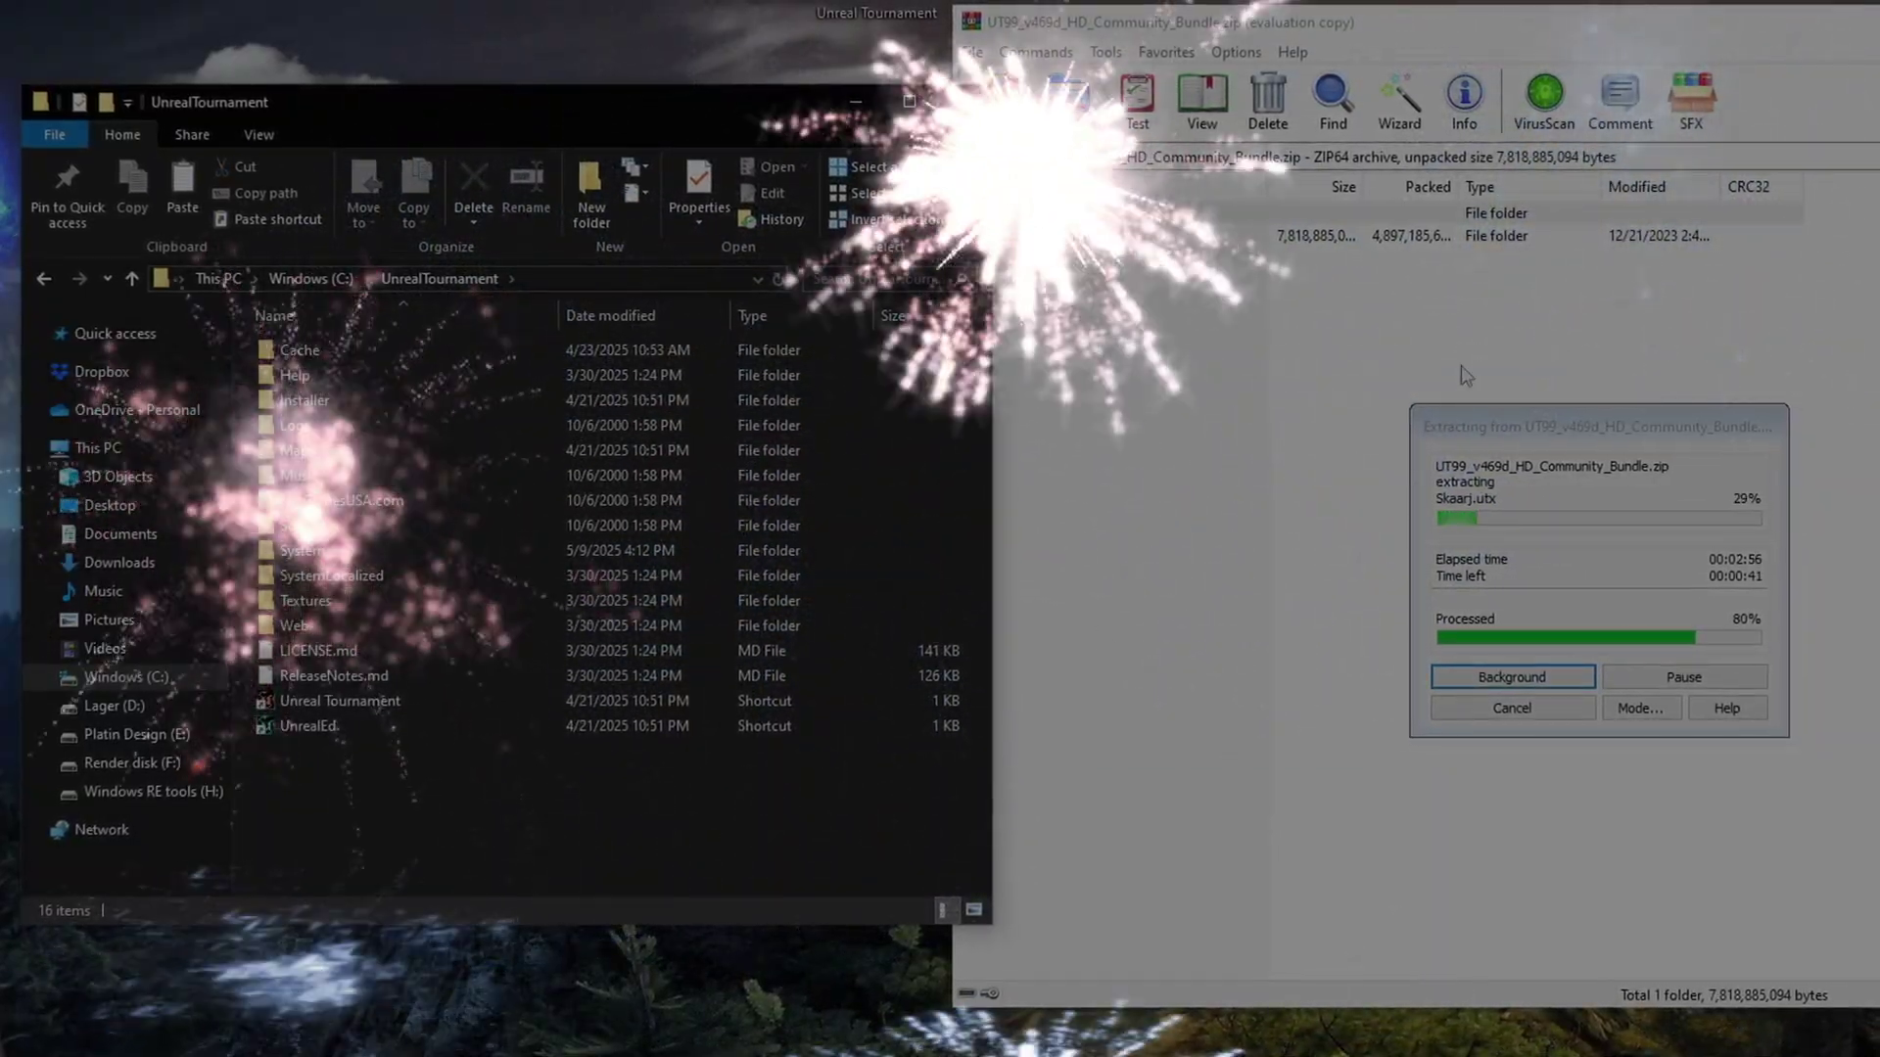
{"action": "left_click", "coordinate": [1556, 427]}
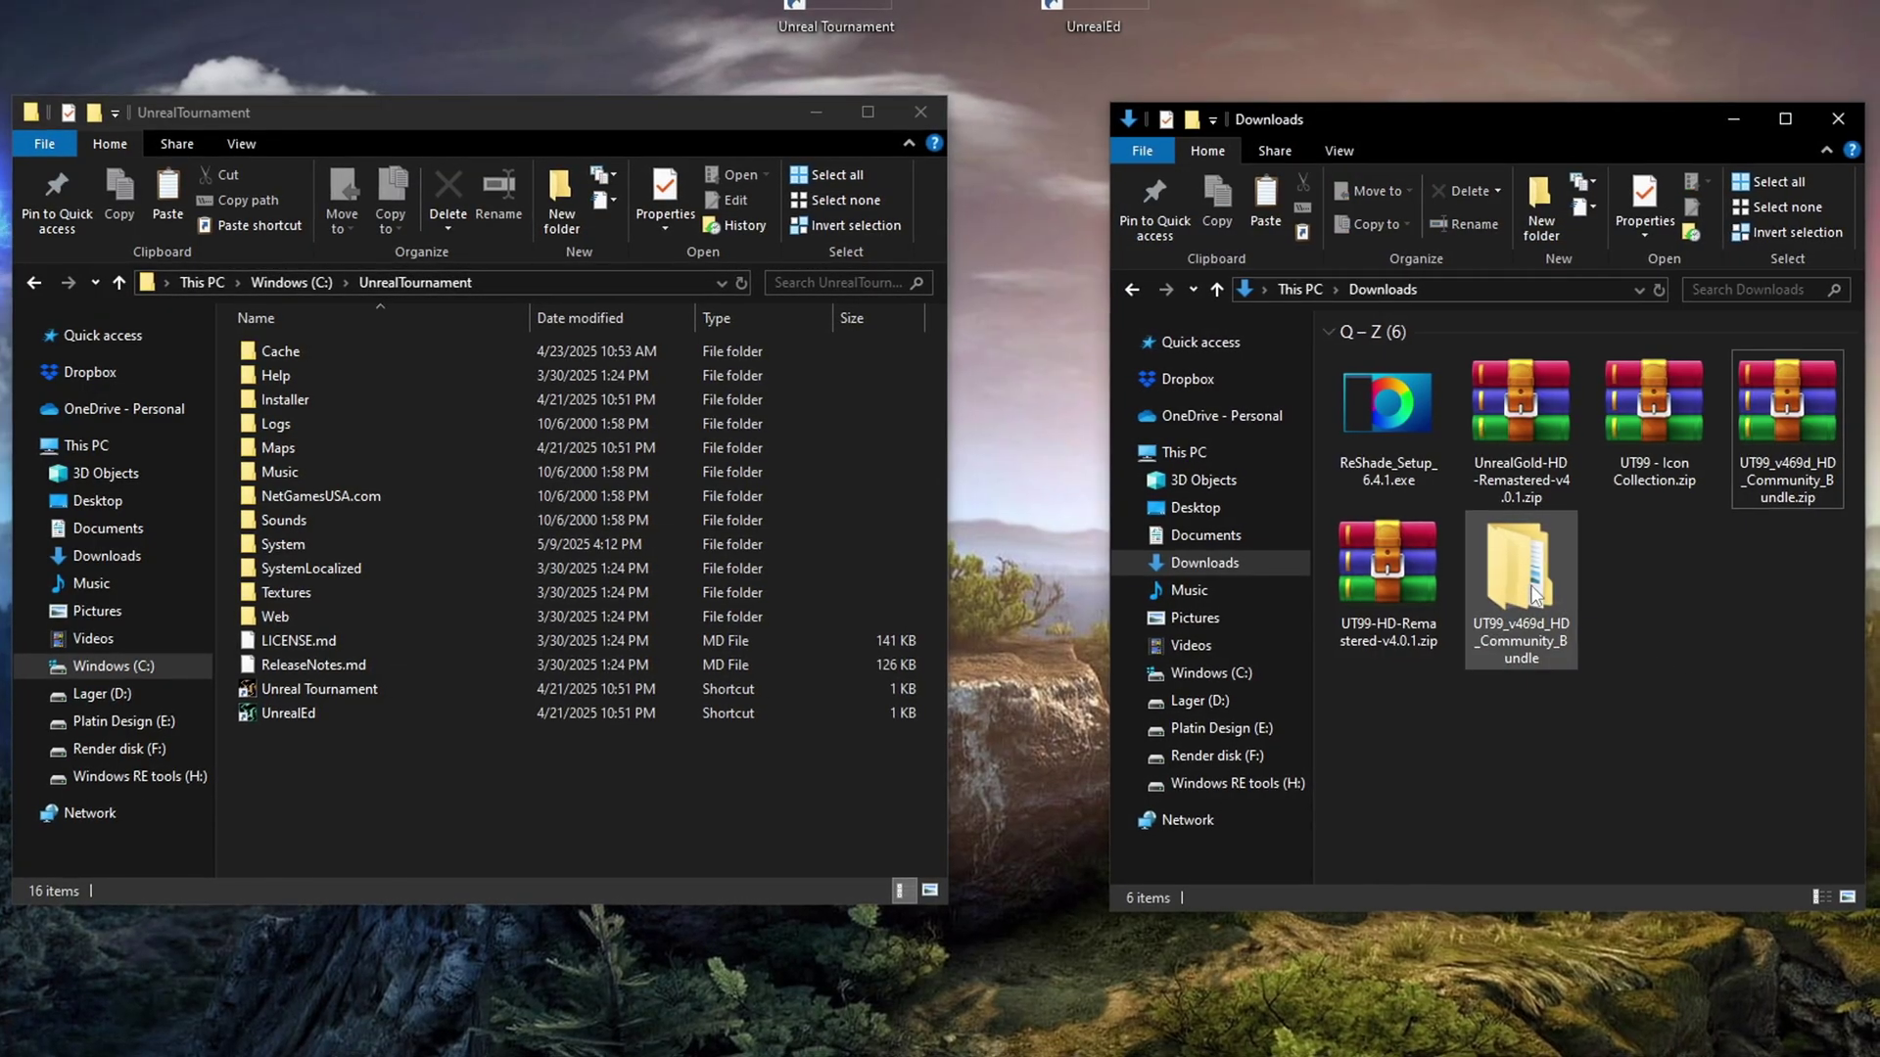
Copy everything from the extracted bundle's UnrealTournament folder into C:\UnrealTournament.
{"action": "double_click", "coordinate": [1533, 593]}
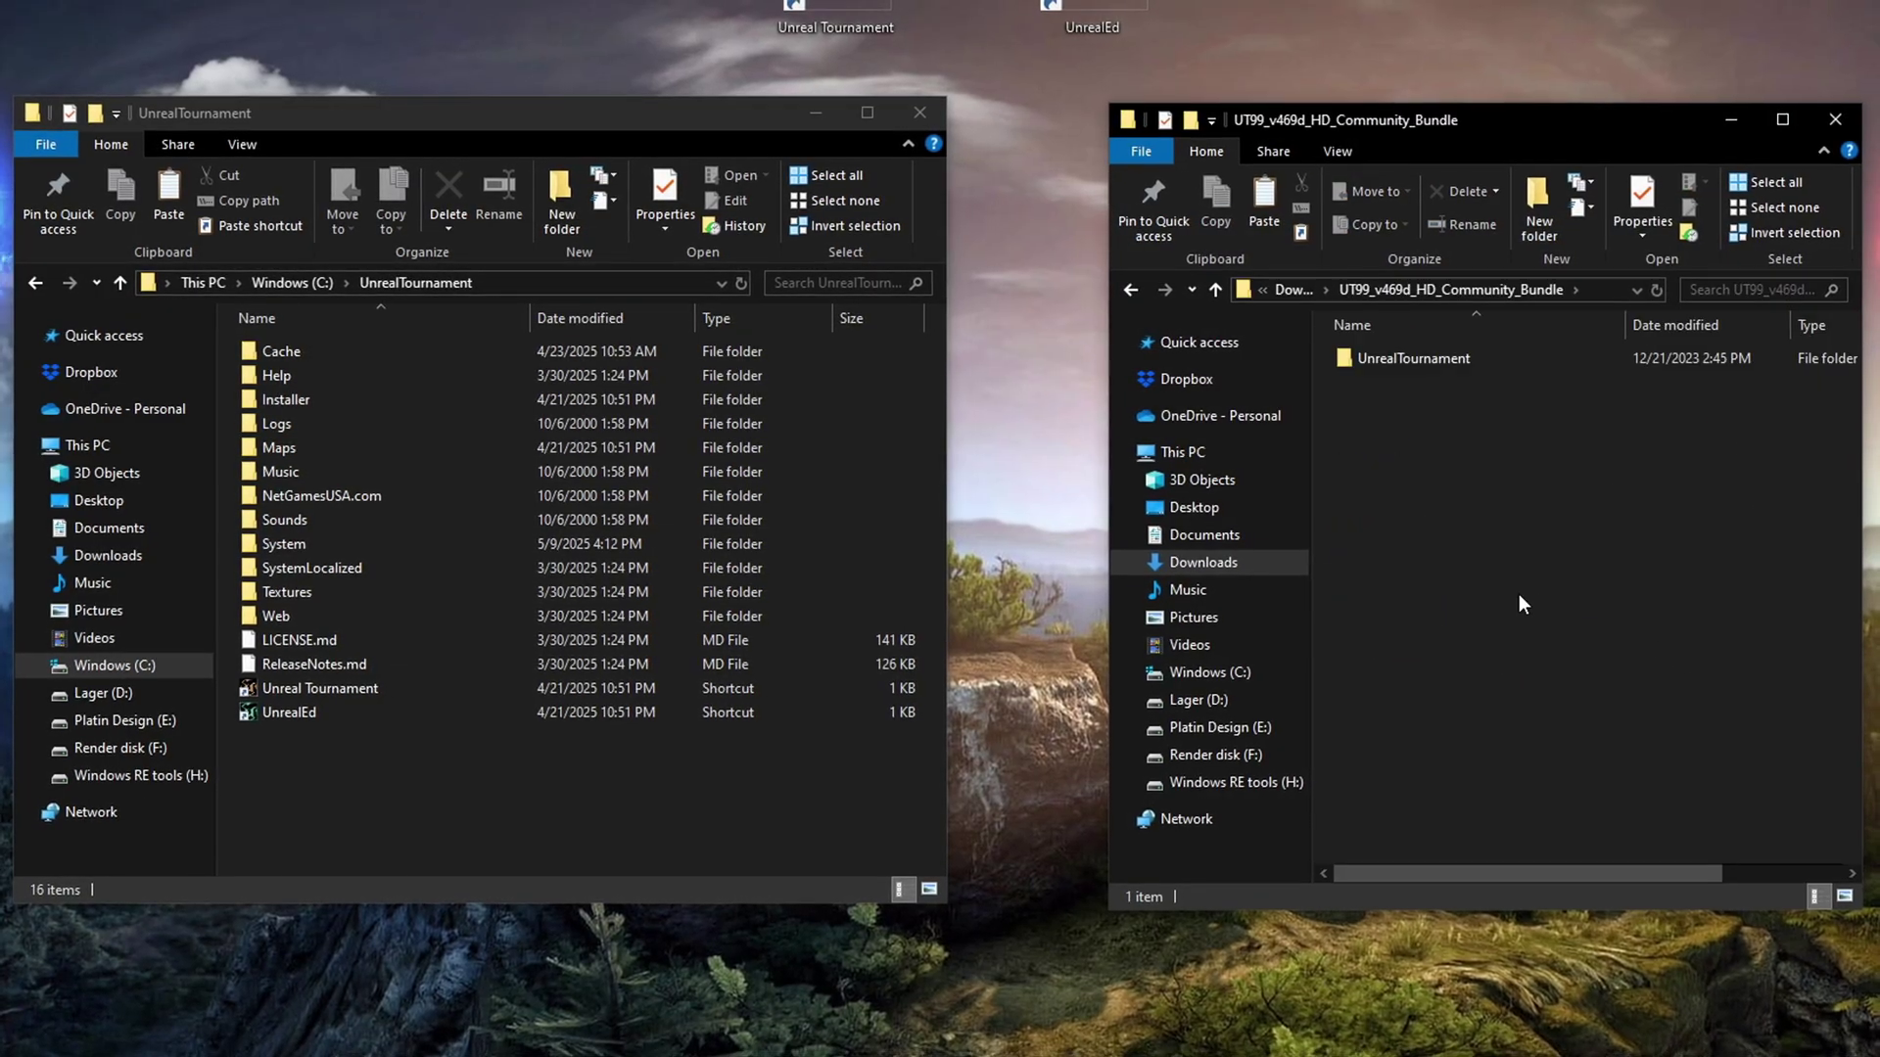
{"action": "double_click", "coordinate": [1430, 364]}
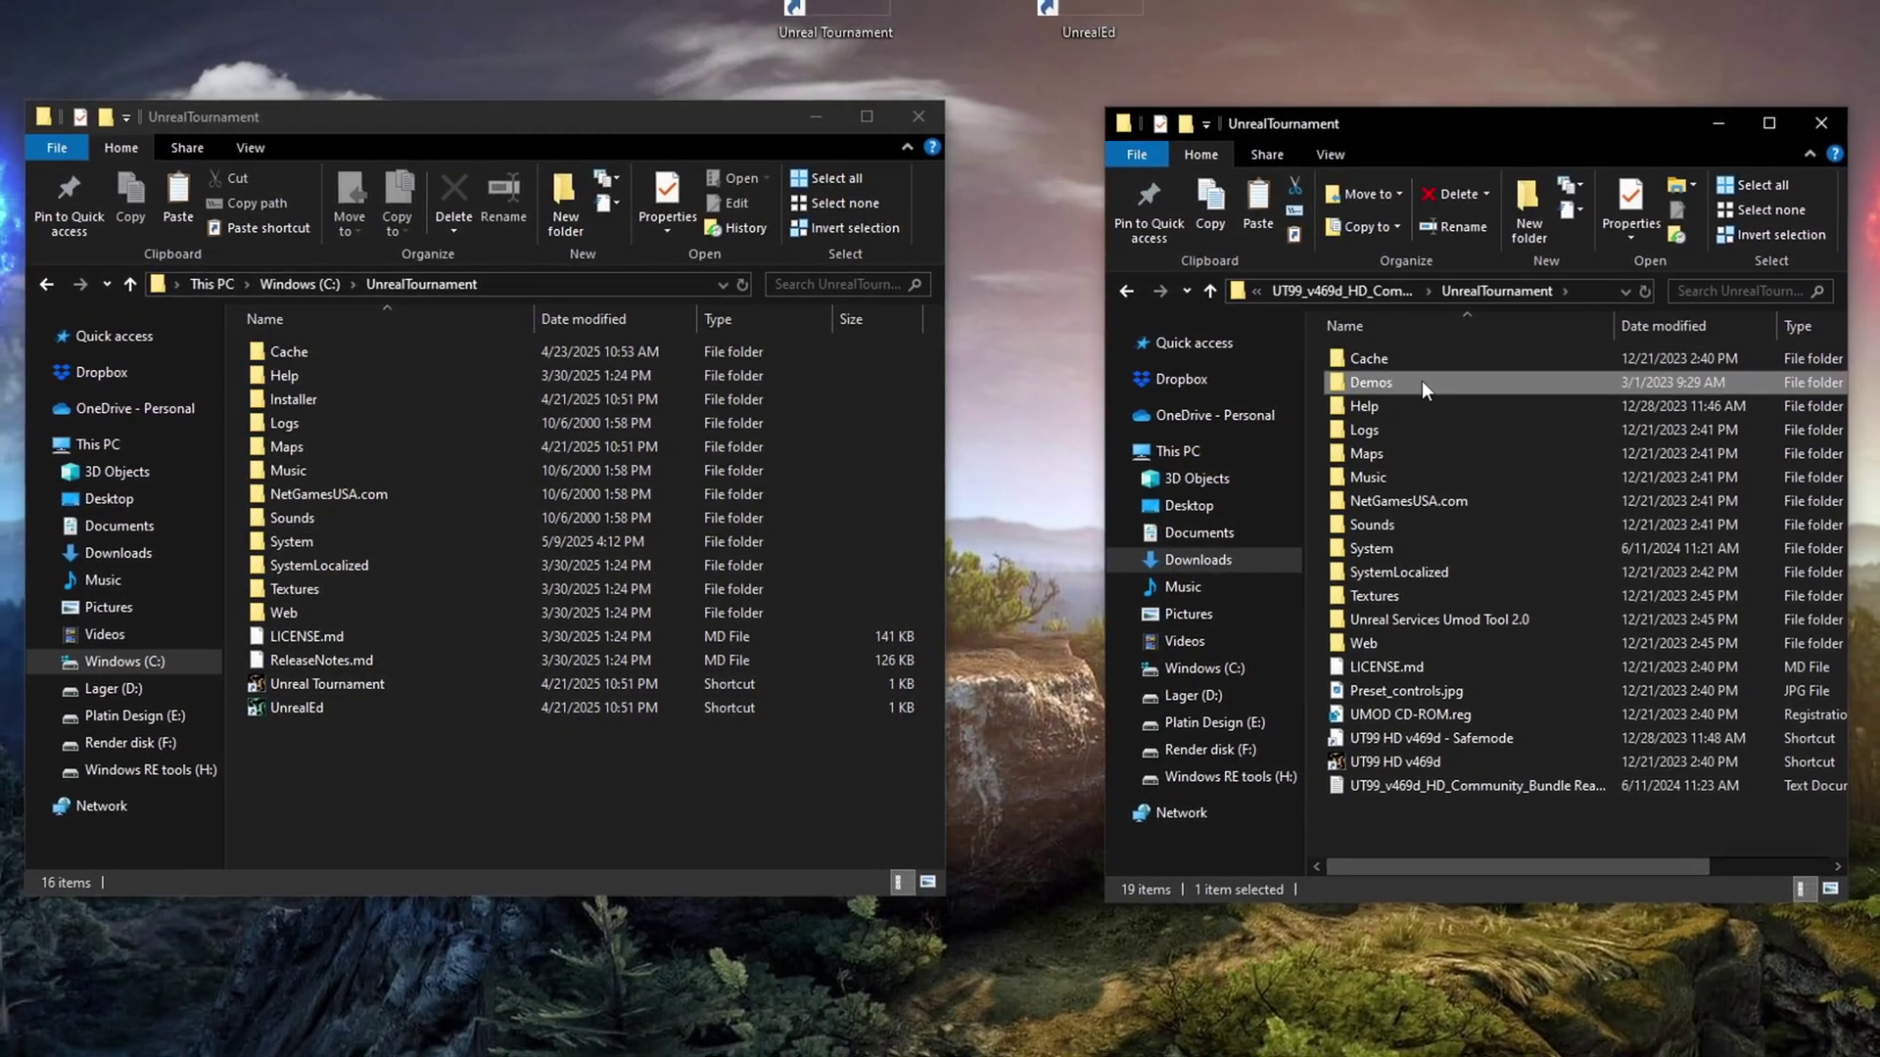
{"action": "left_click", "coordinate": [1417, 478]}
{"action": "key", "text": "ctrl+a"}
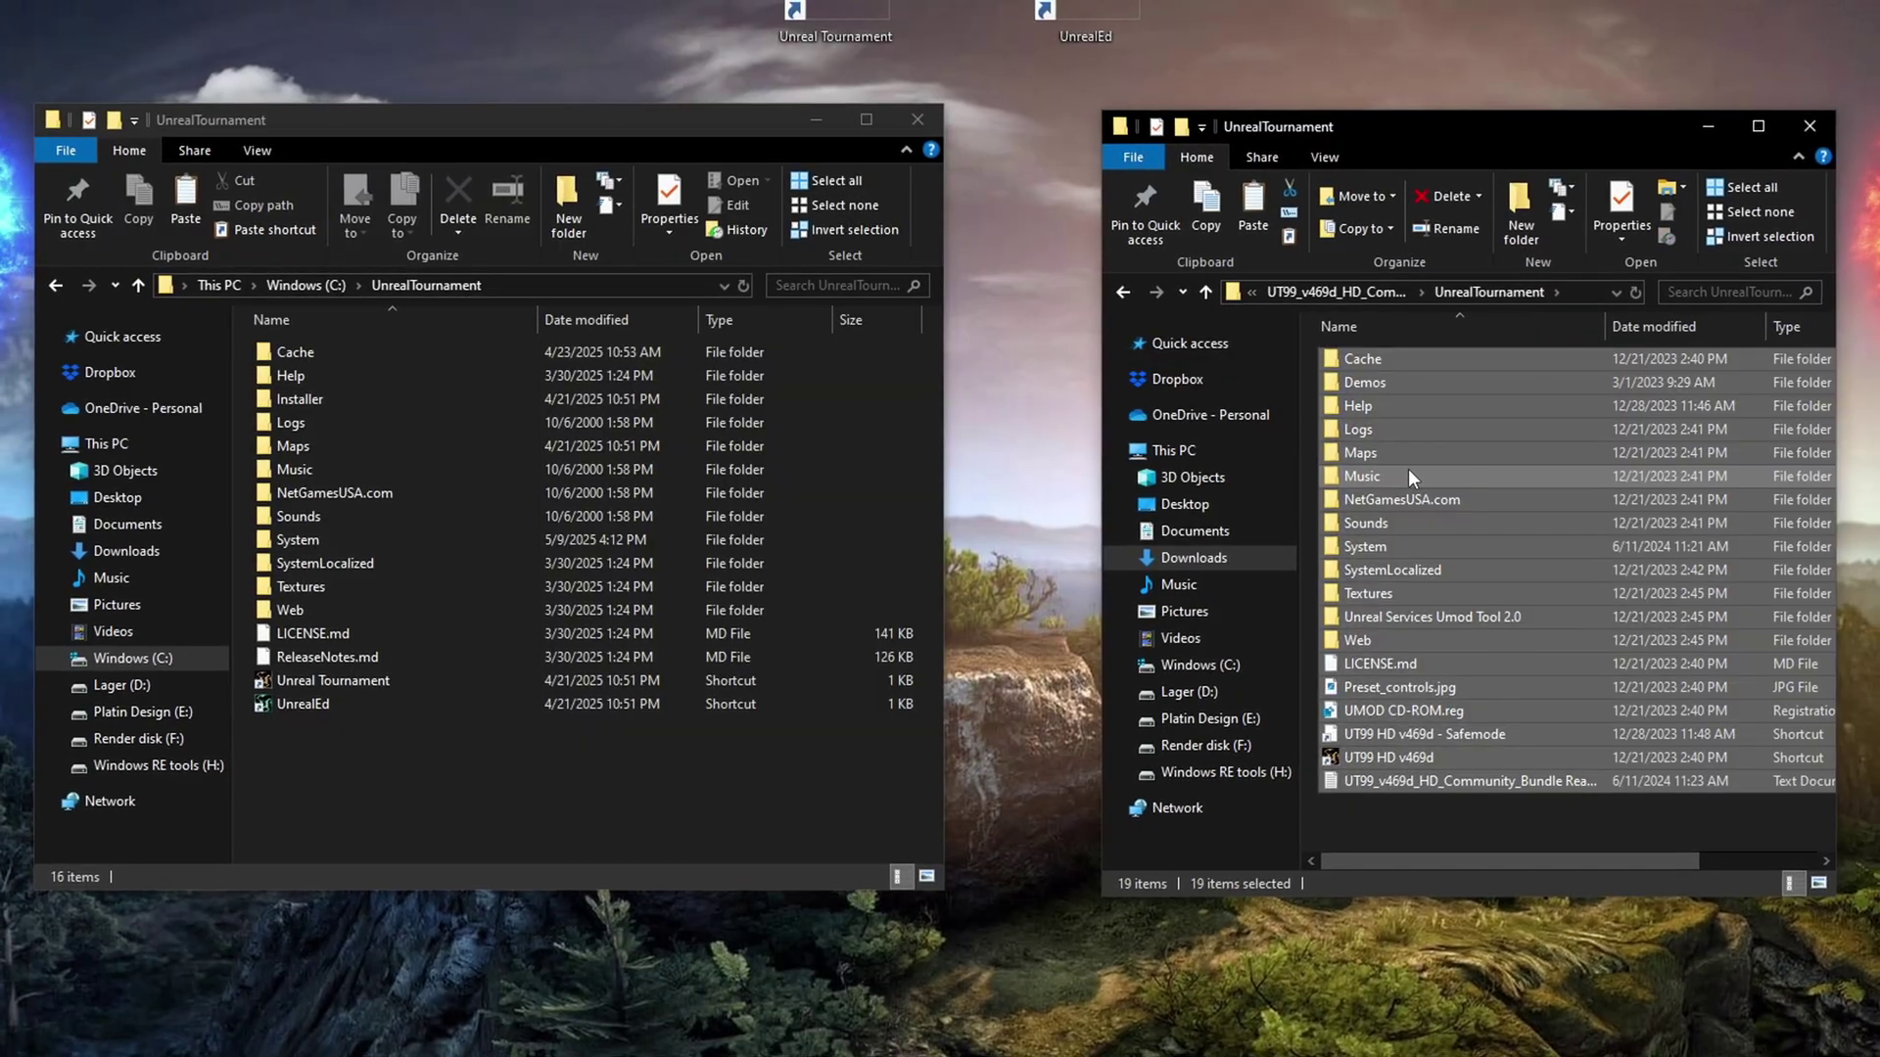
{"action": "right_click", "coordinate": [1443, 498]}
{"action": "left_click", "coordinate": [1493, 951]}
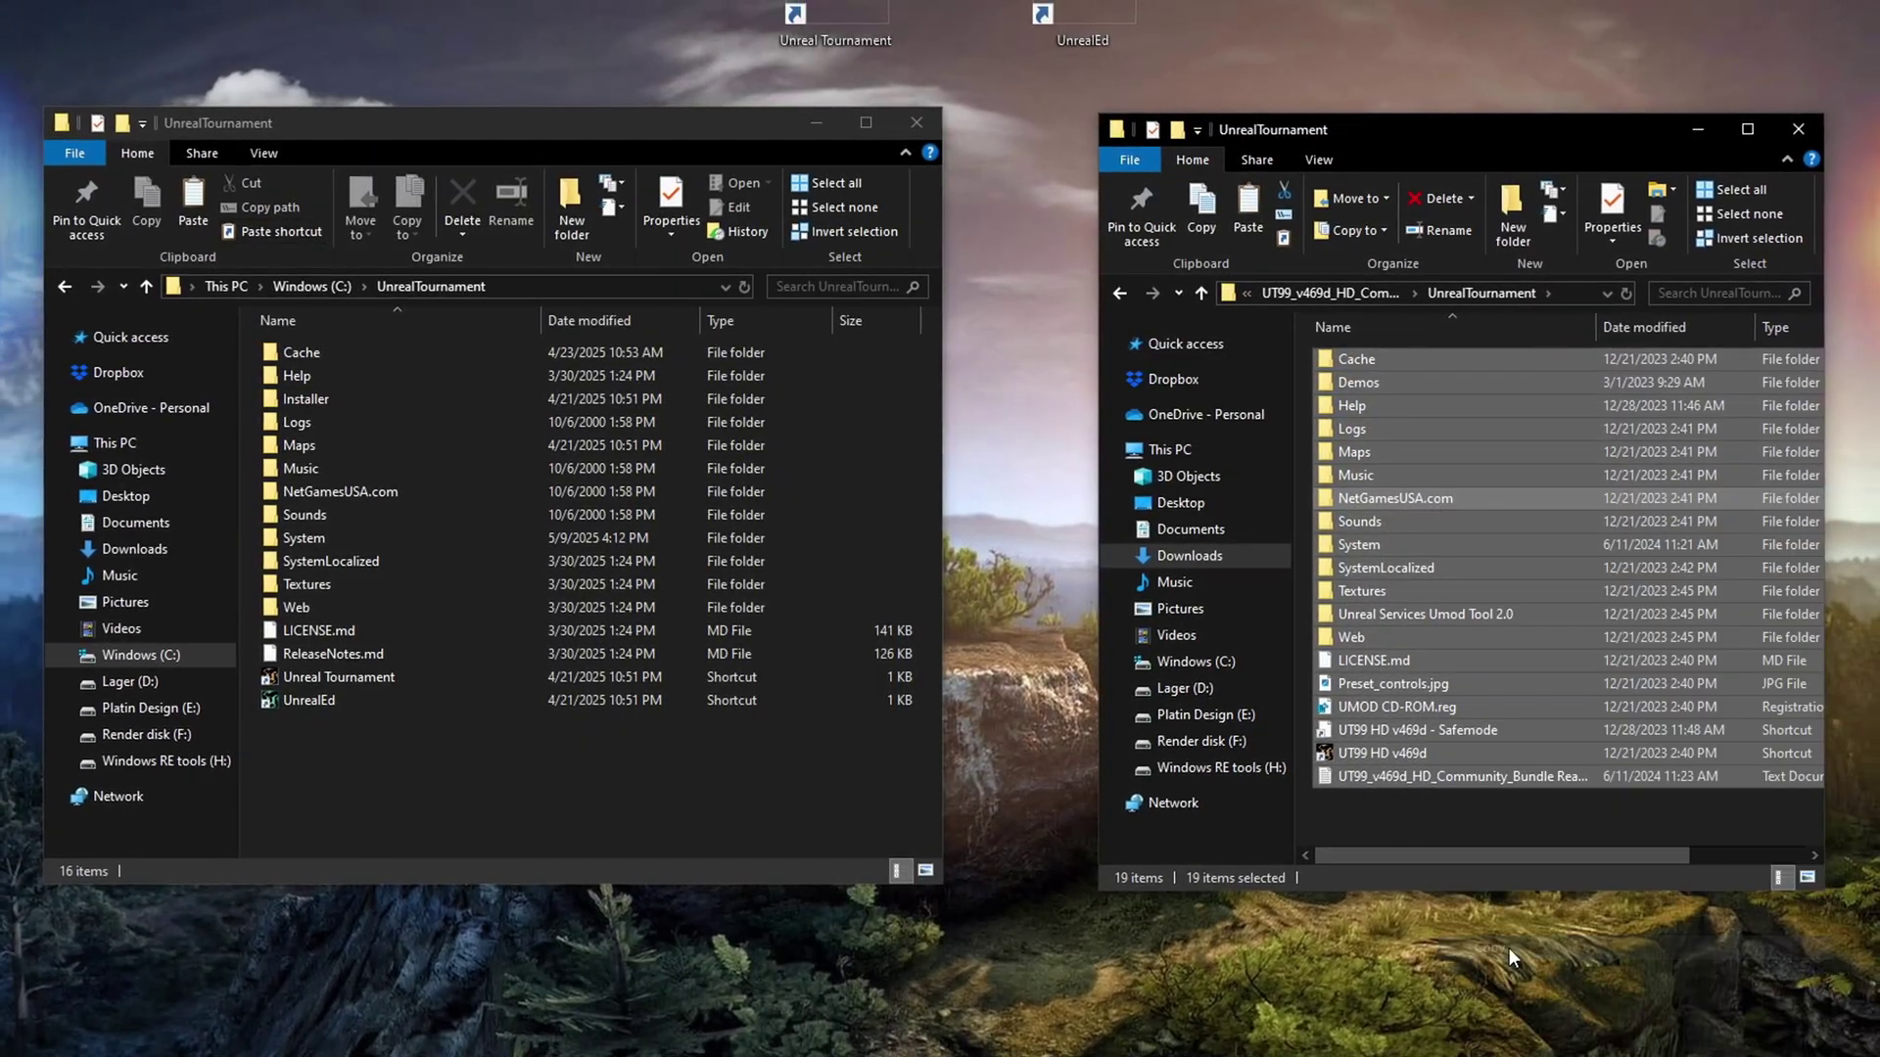
{"action": "right_click", "coordinate": [421, 767]}
{"action": "left_click", "coordinate": [504, 918]}
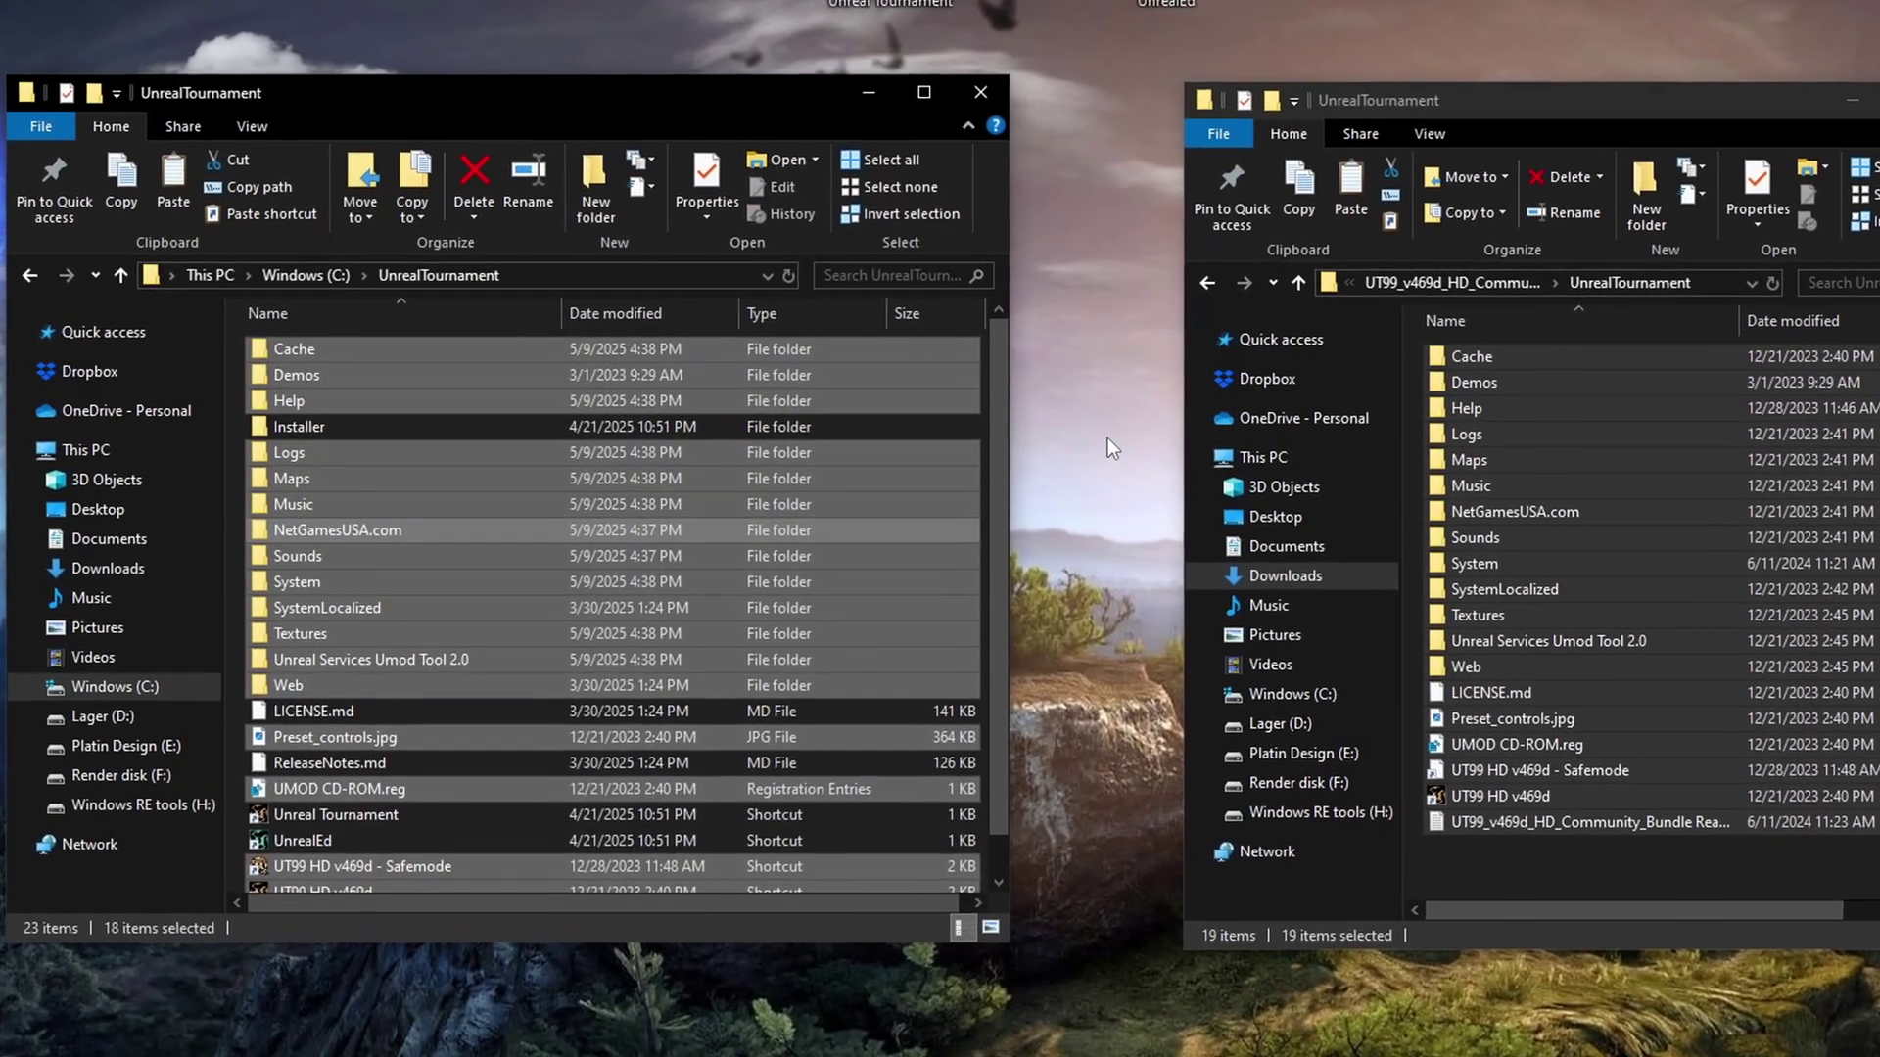
Rename the Textures folder in C:\UnrealTournament to Textures SD and paste the bundle's Textures folder beside it.
{"action": "left_click", "coordinate": [903, 719]}
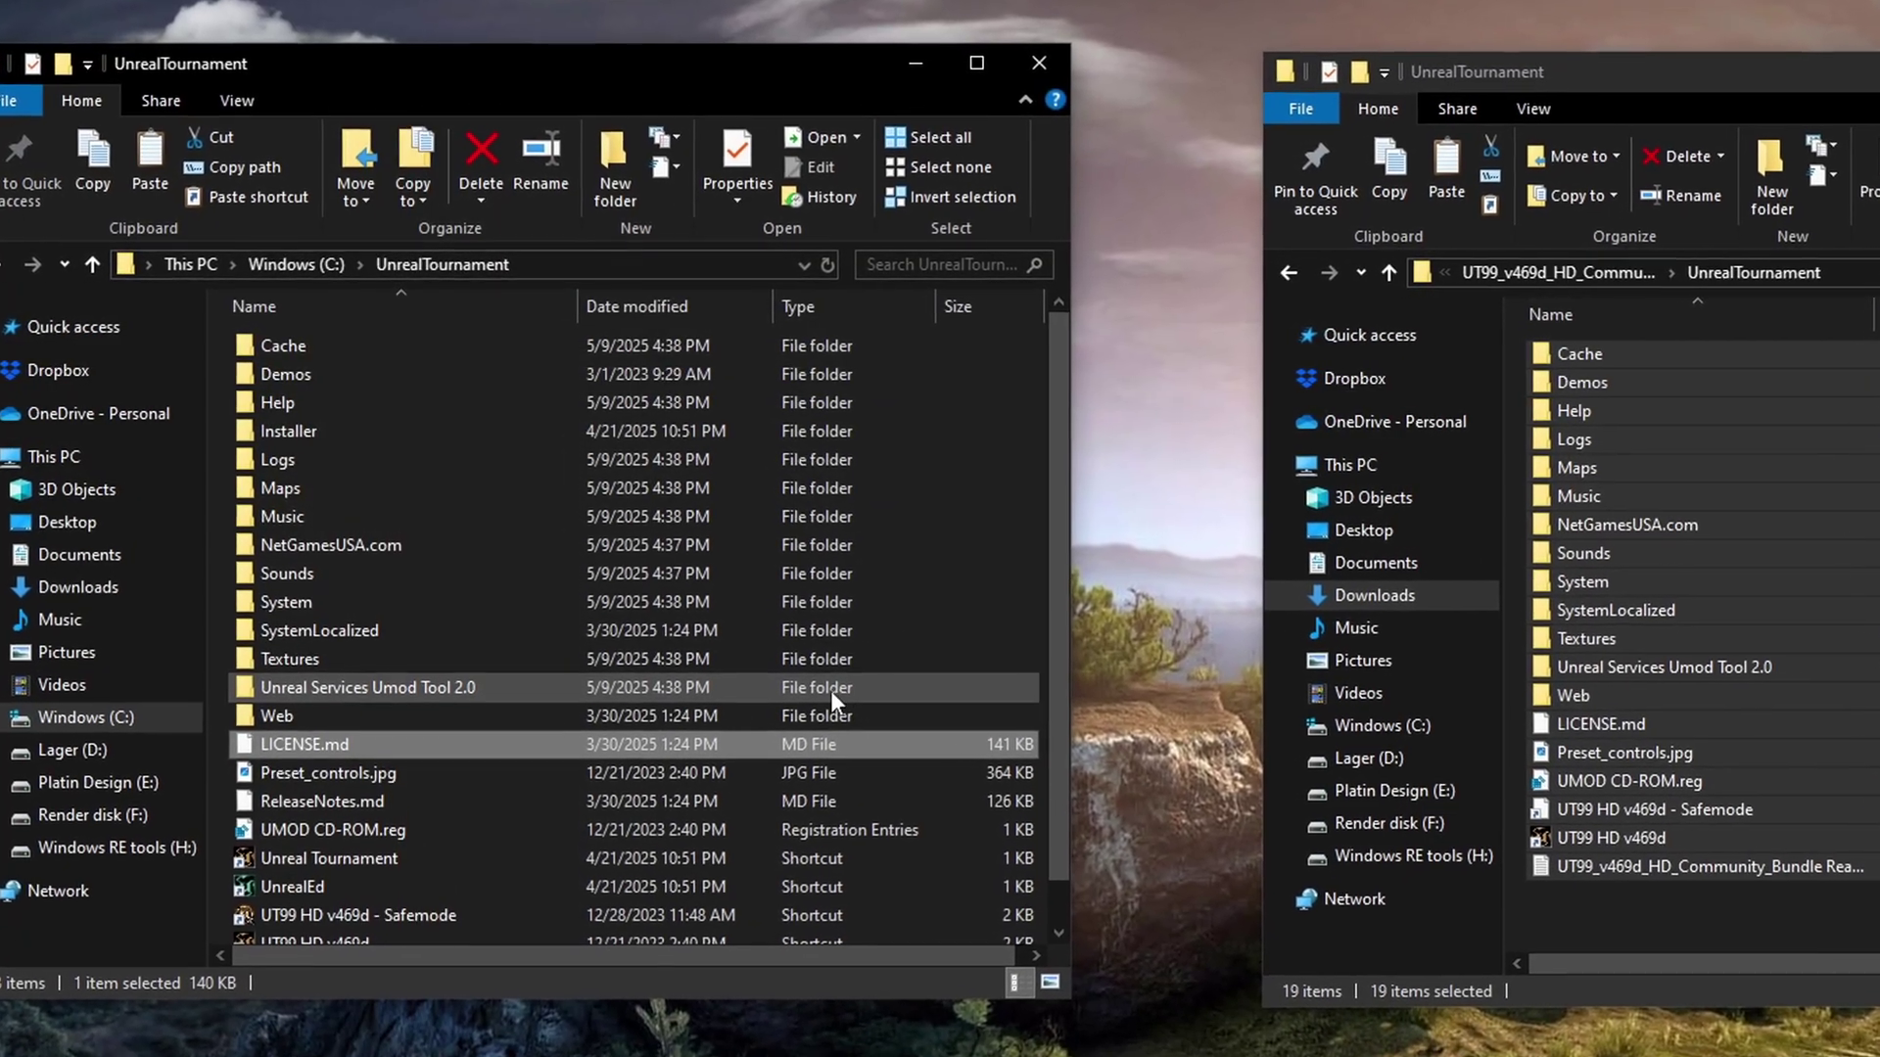
{"action": "left_click", "coordinate": [632, 667]}
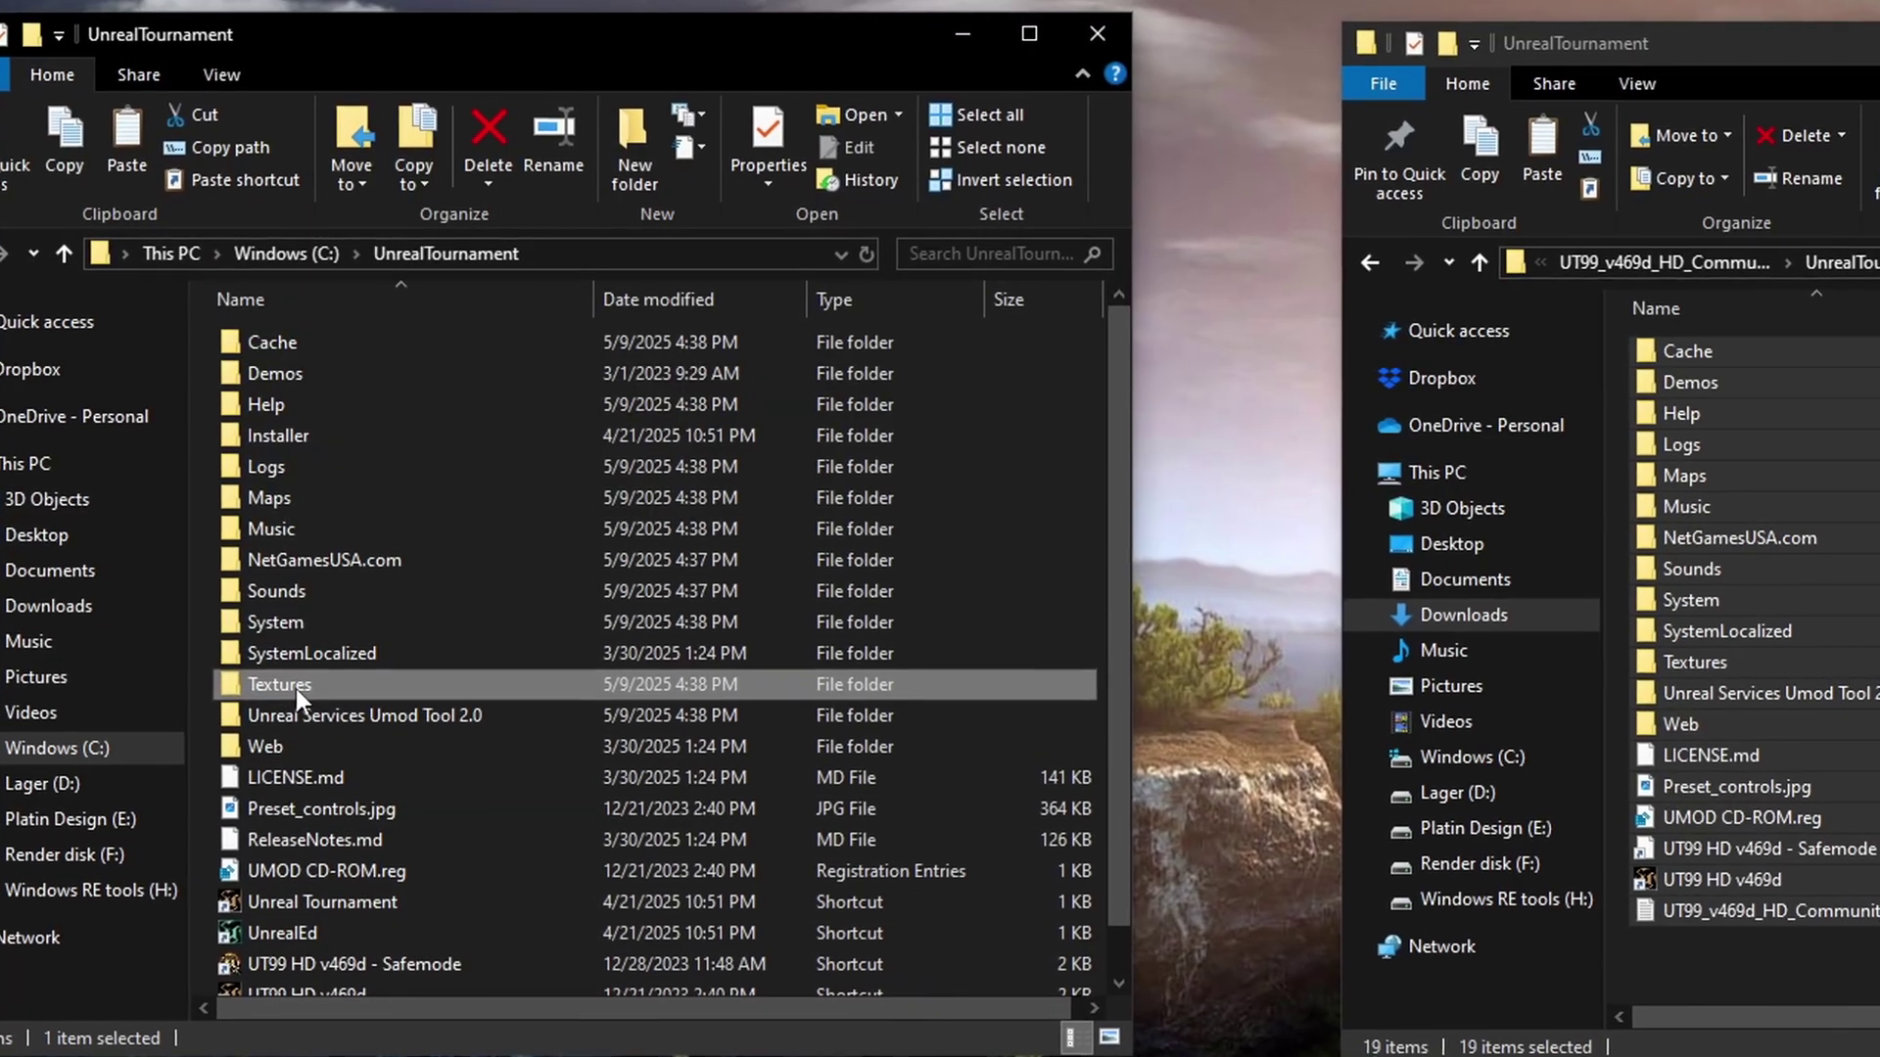
{"action": "right_click", "coordinate": [296, 680]}
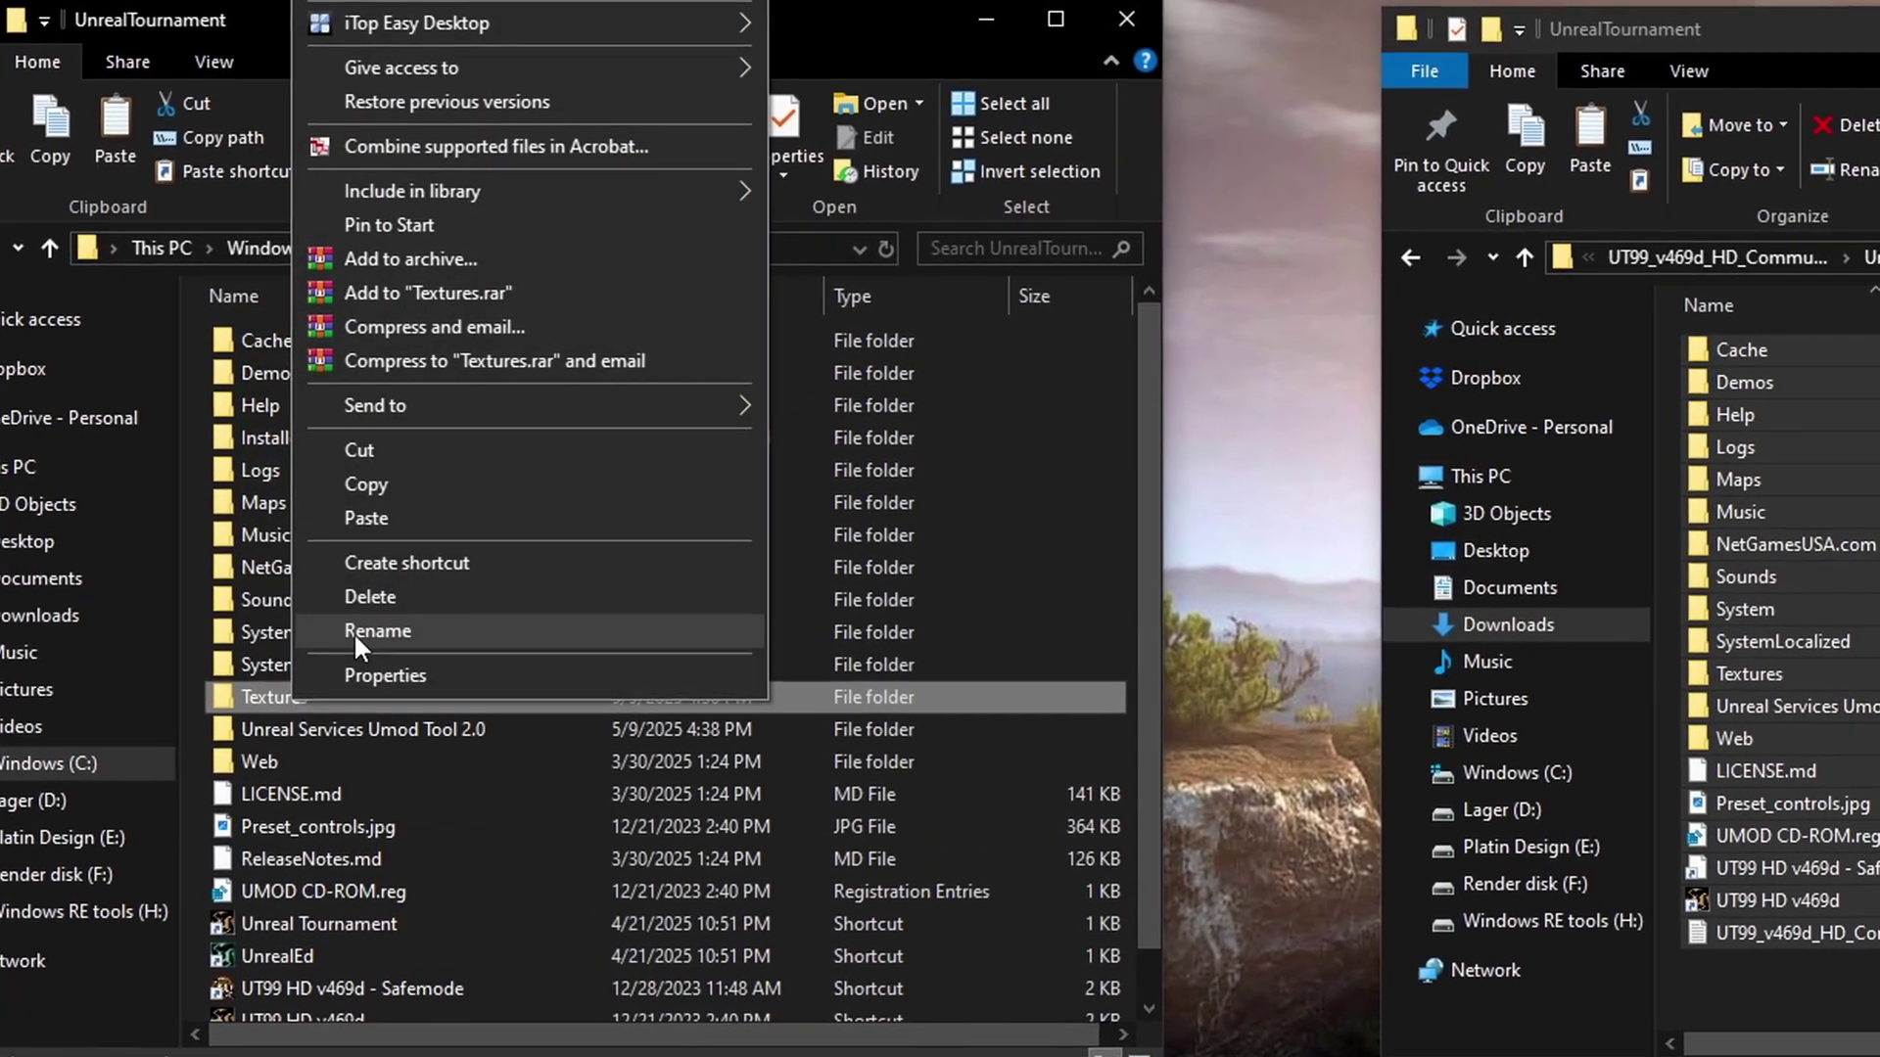
{"action": "left_click", "coordinate": [372, 627]}
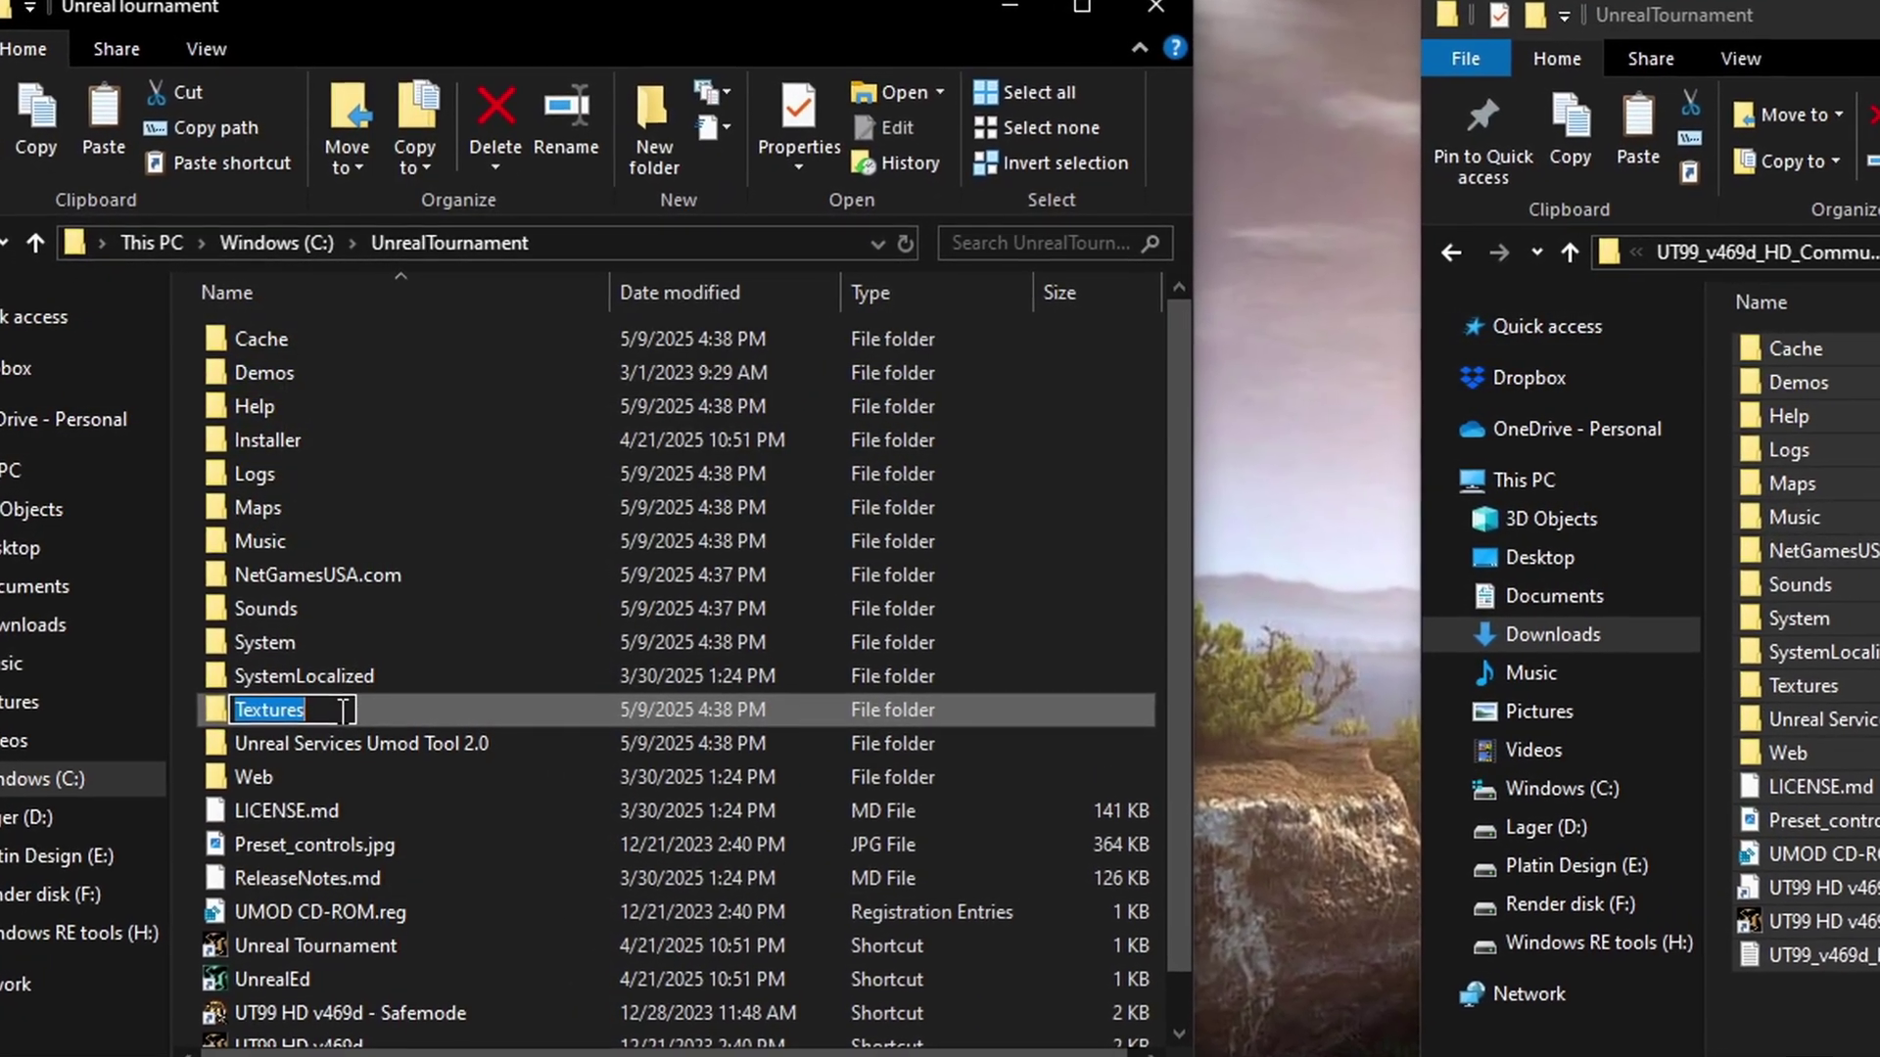
{"action": "left_click", "coordinate": [337, 704]}
{"action": "type", "text": "SD"}
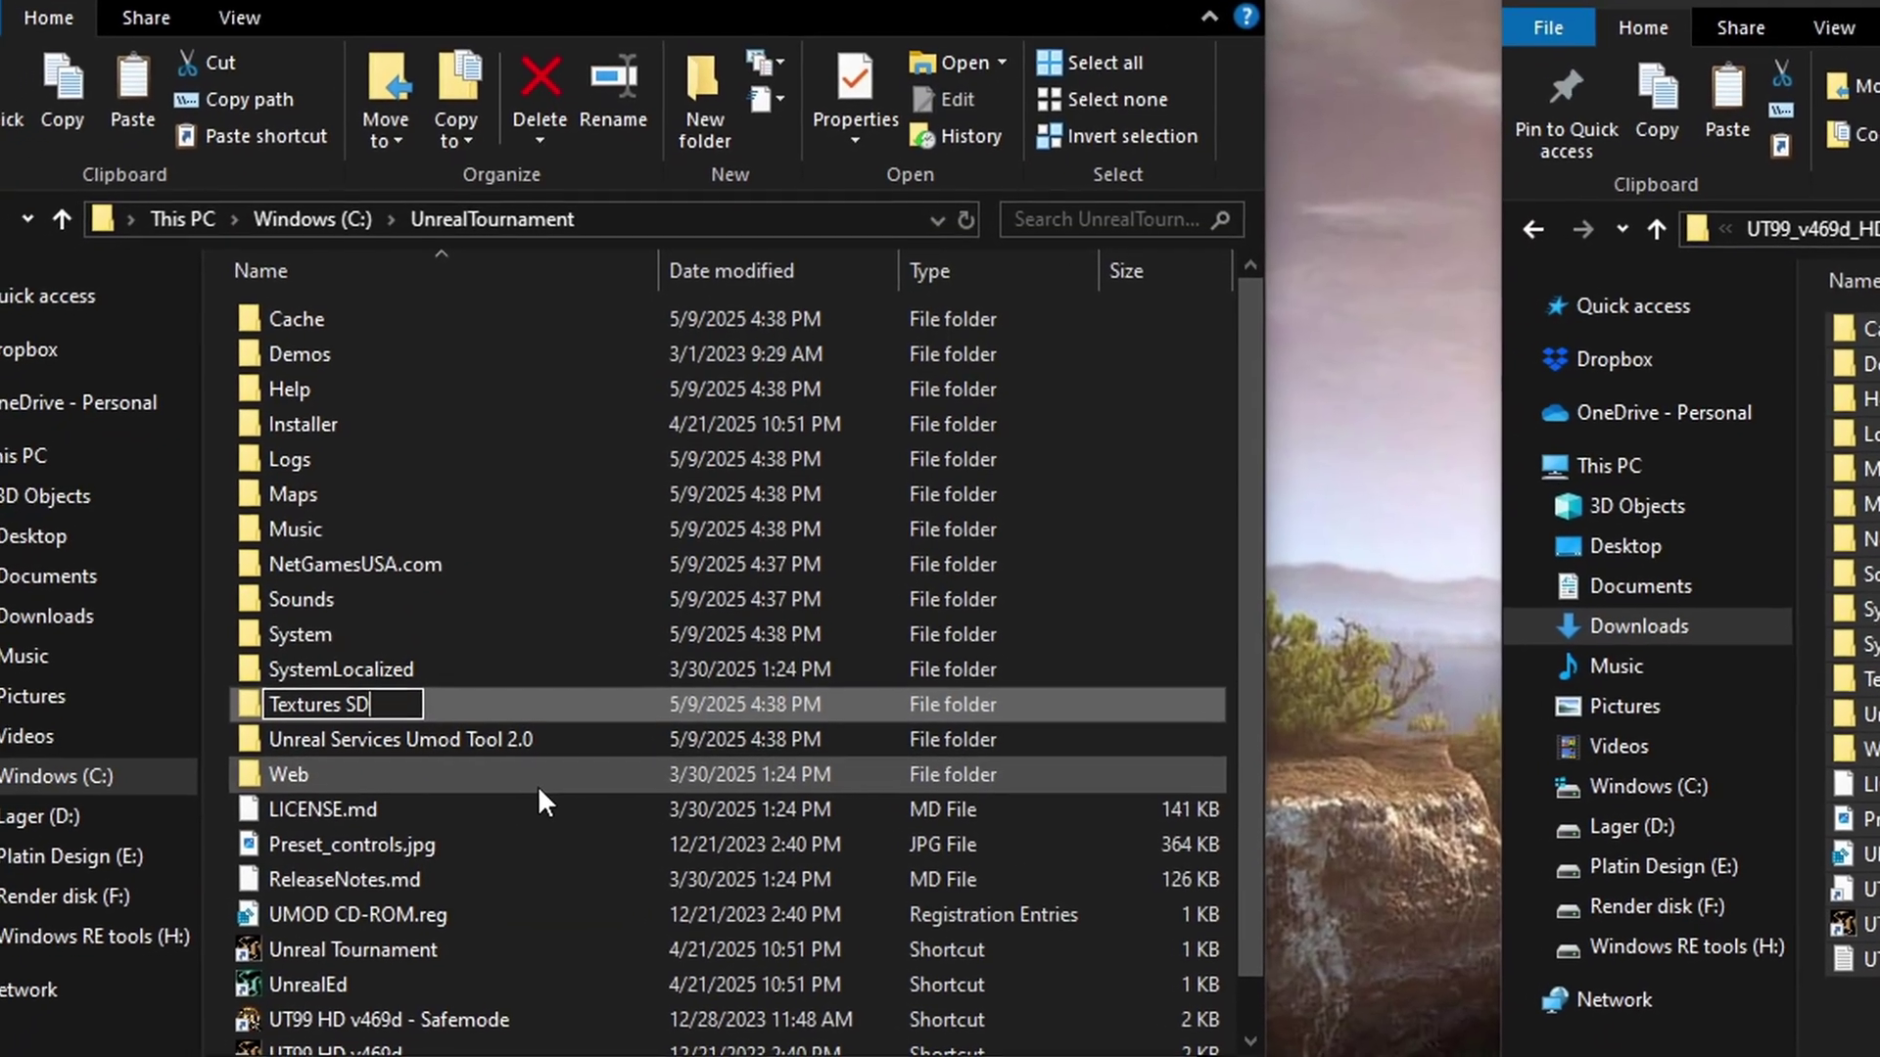
{"action": "key", "text": "Return"}
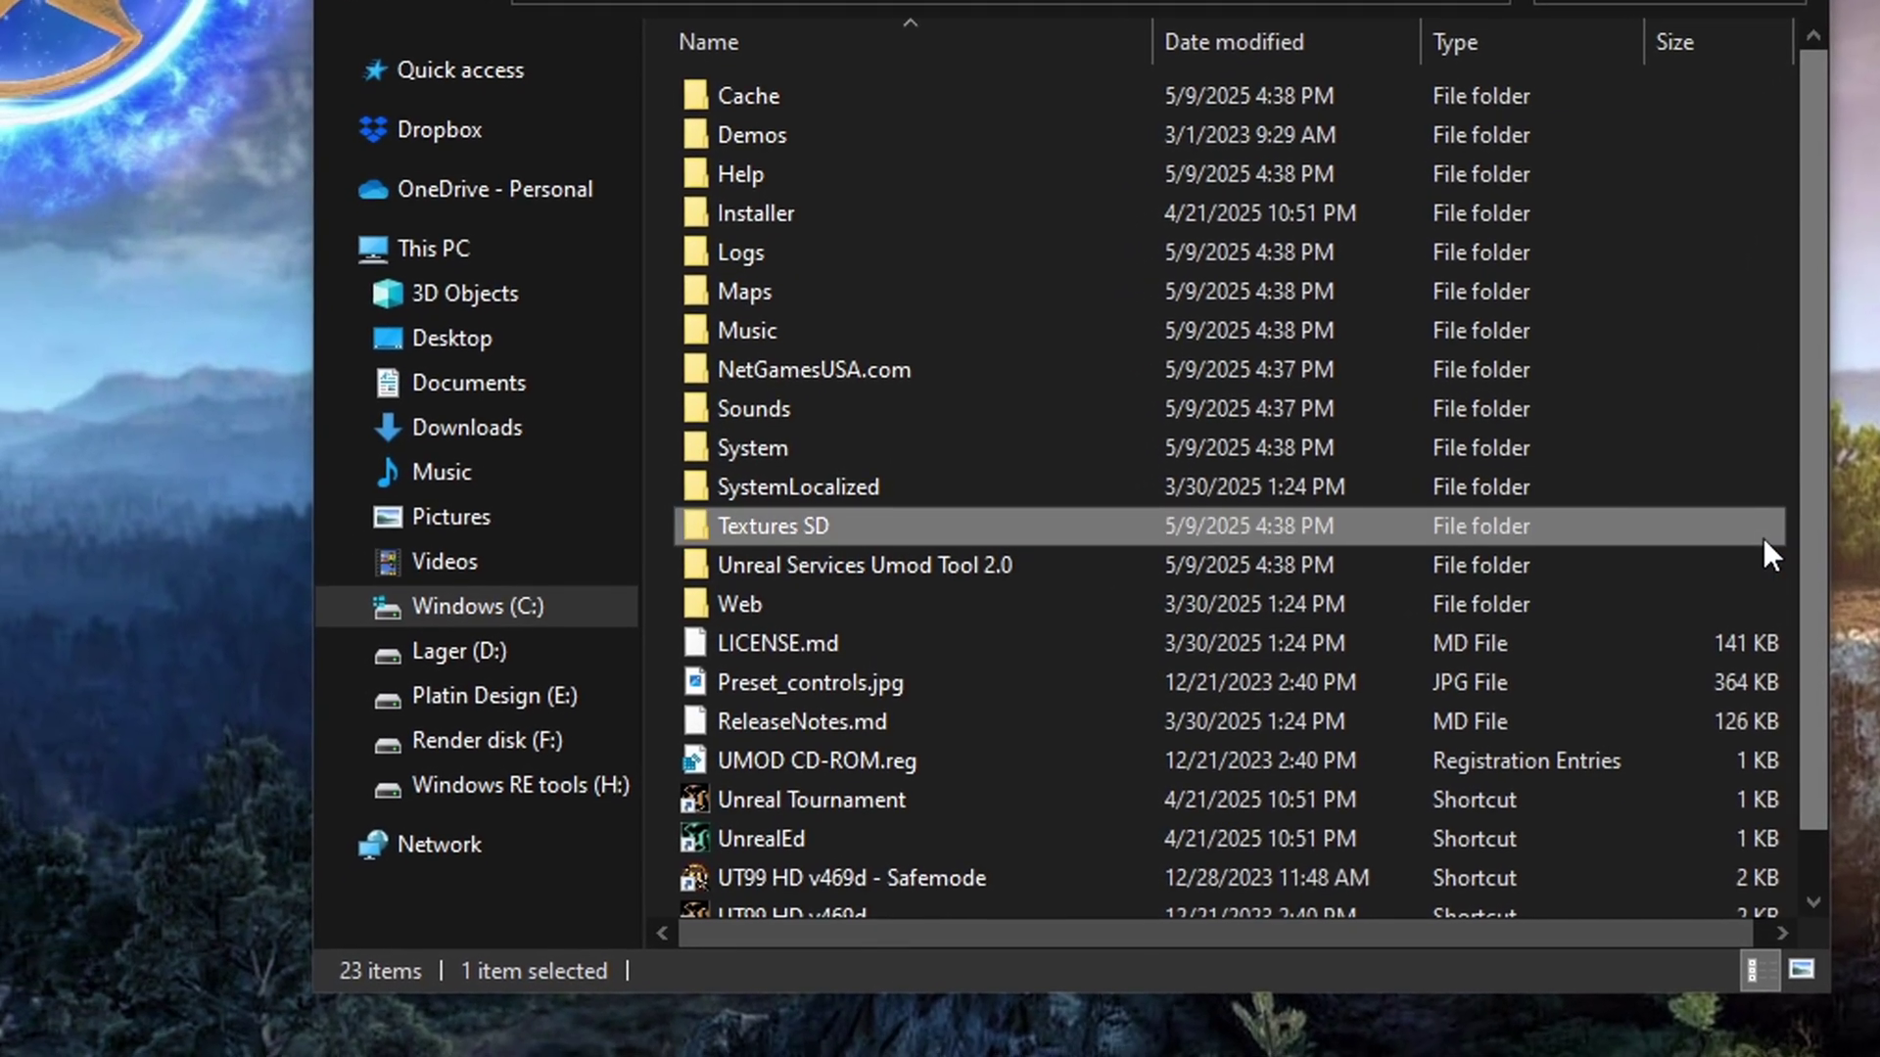
{"action": "left_click", "coordinate": [1730, 558]}
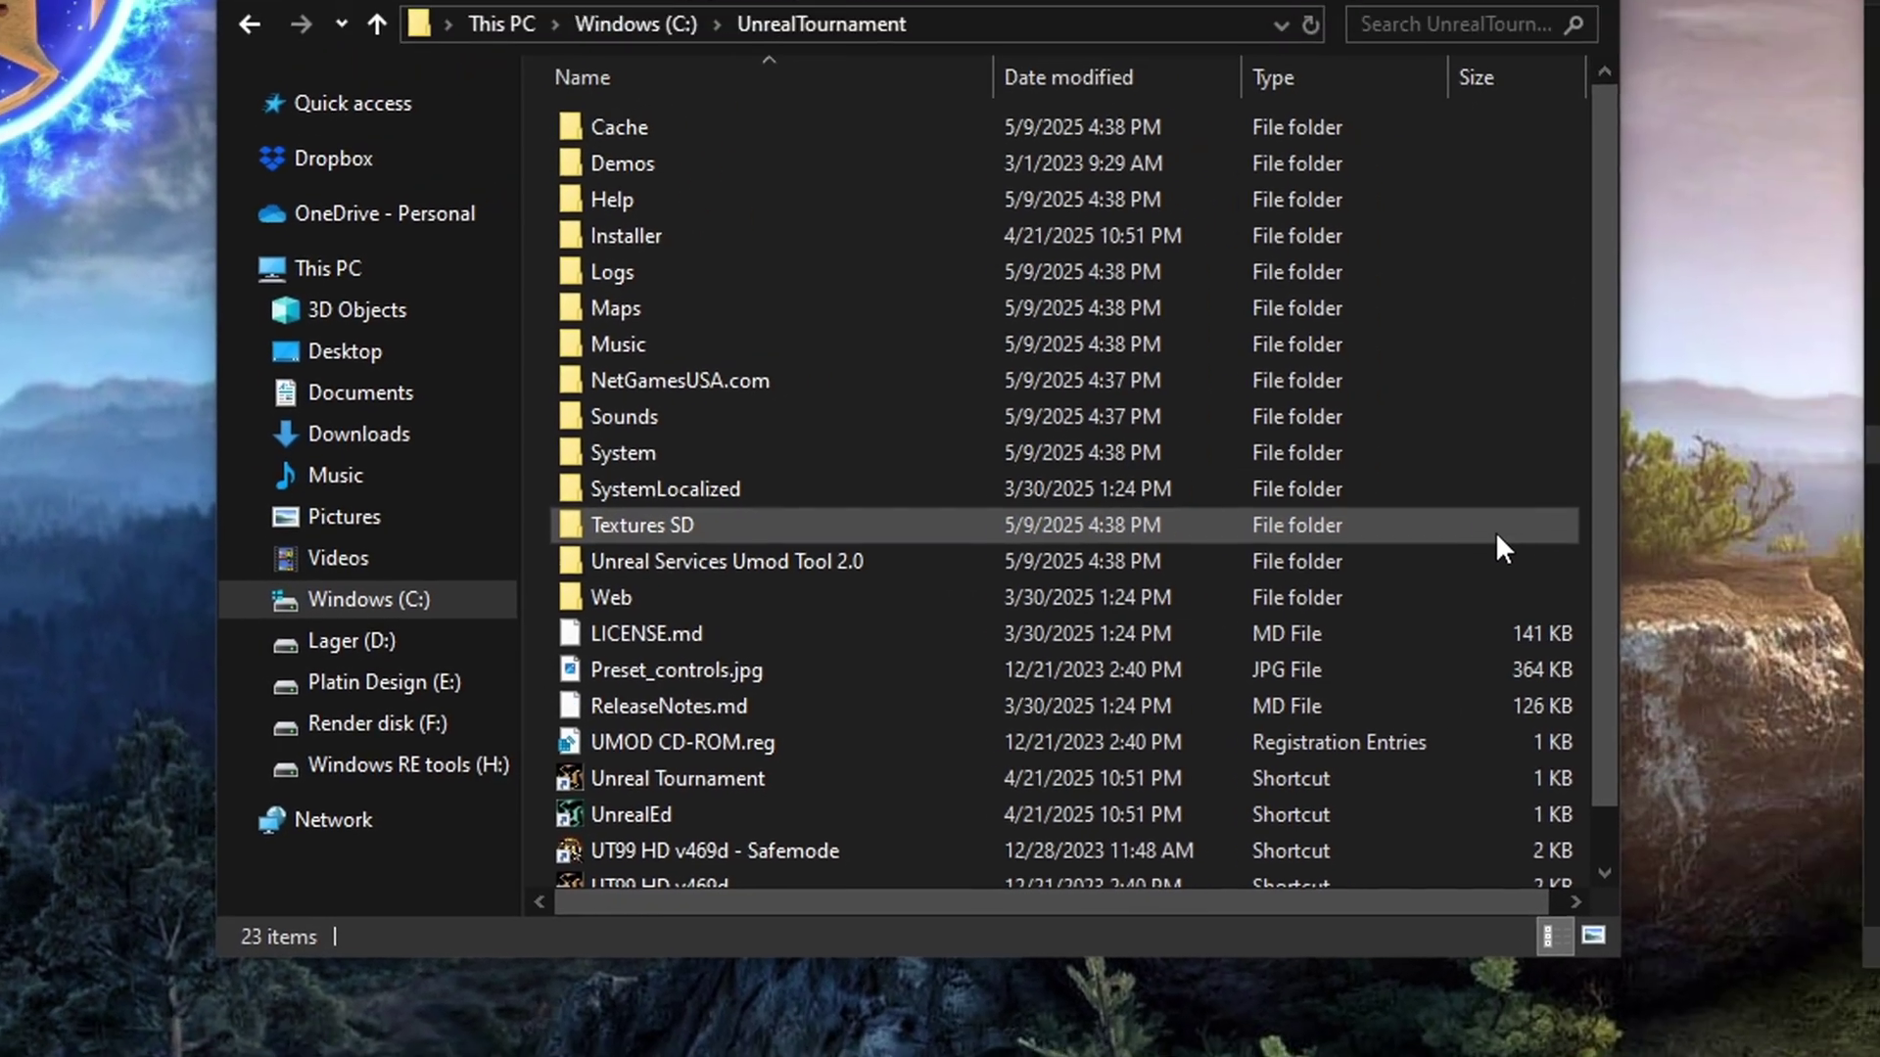
{"action": "key", "text": "ctrl+v"}
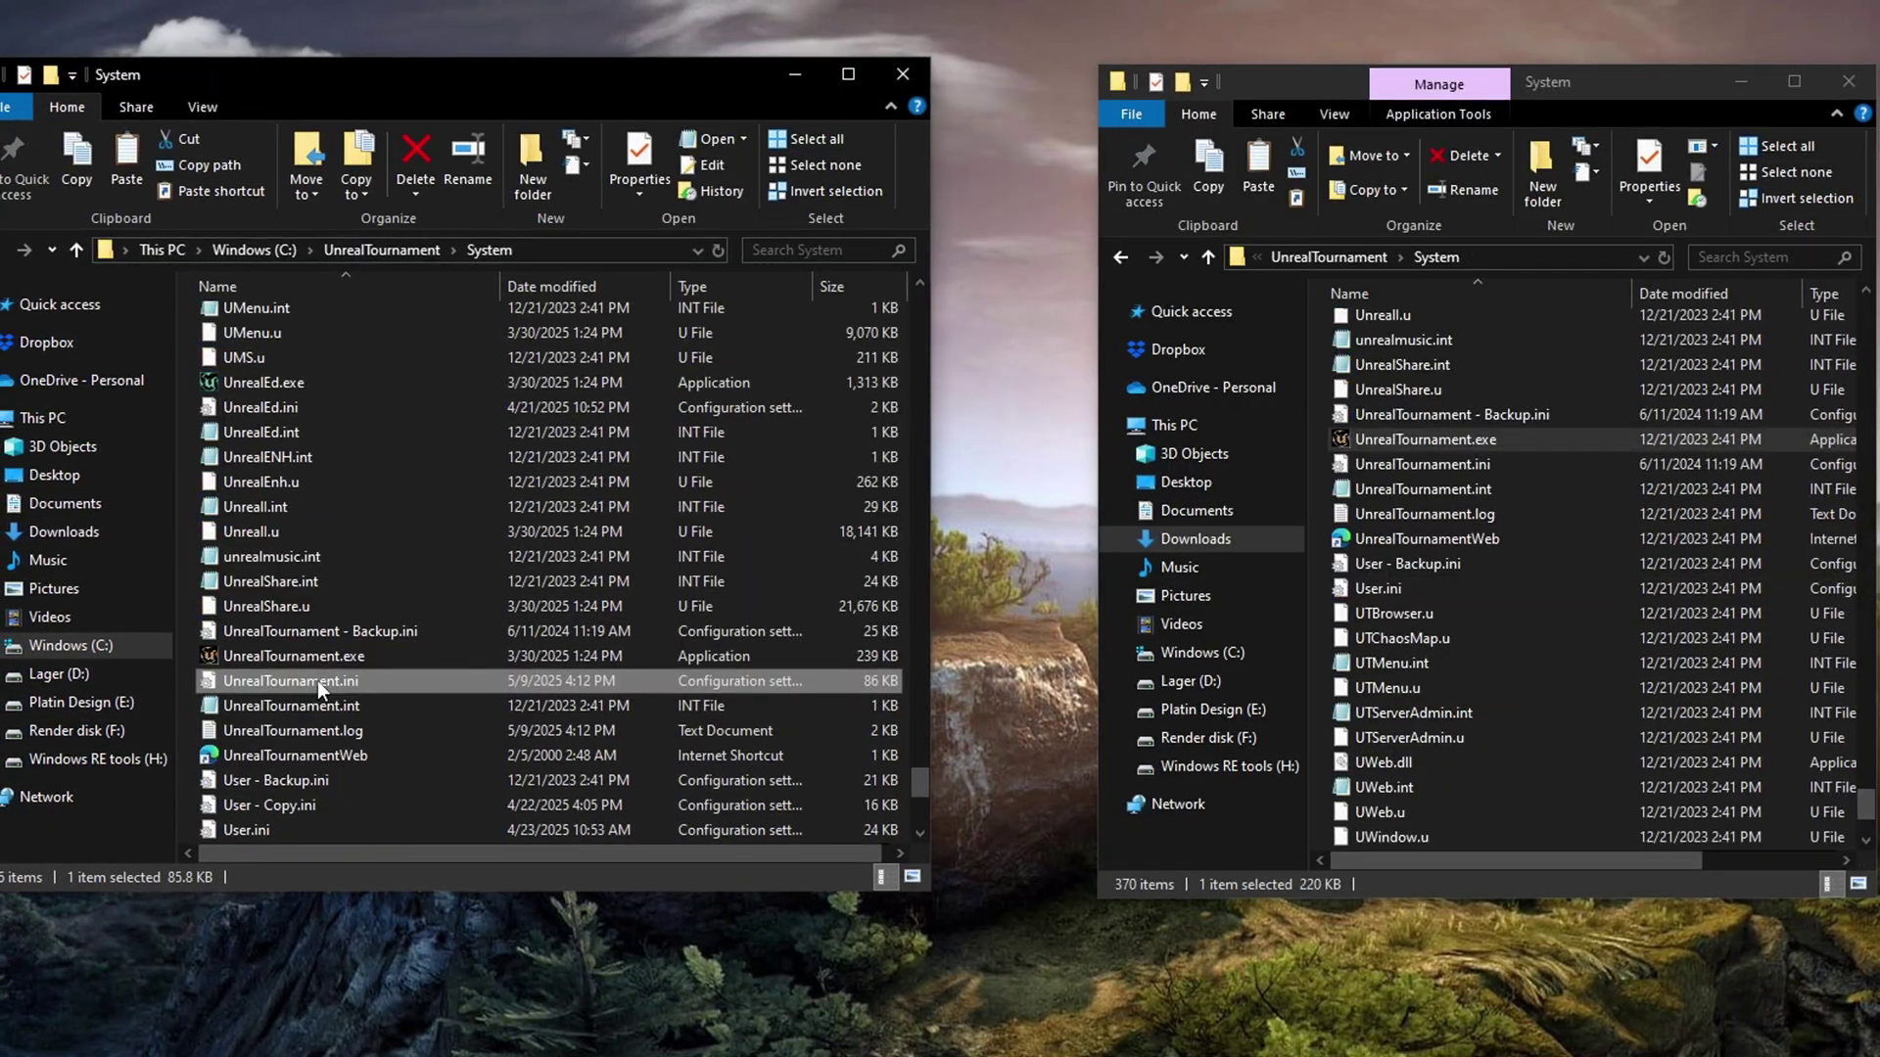
Duplicate UnrealTournament.ini in the installed System folder and name the copy UnrealTournament - Org.ini.
{"action": "key", "text": "ctrl+c"}
{"action": "key", "text": "ctrl+v"}
{"action": "key", "text": "F2"}
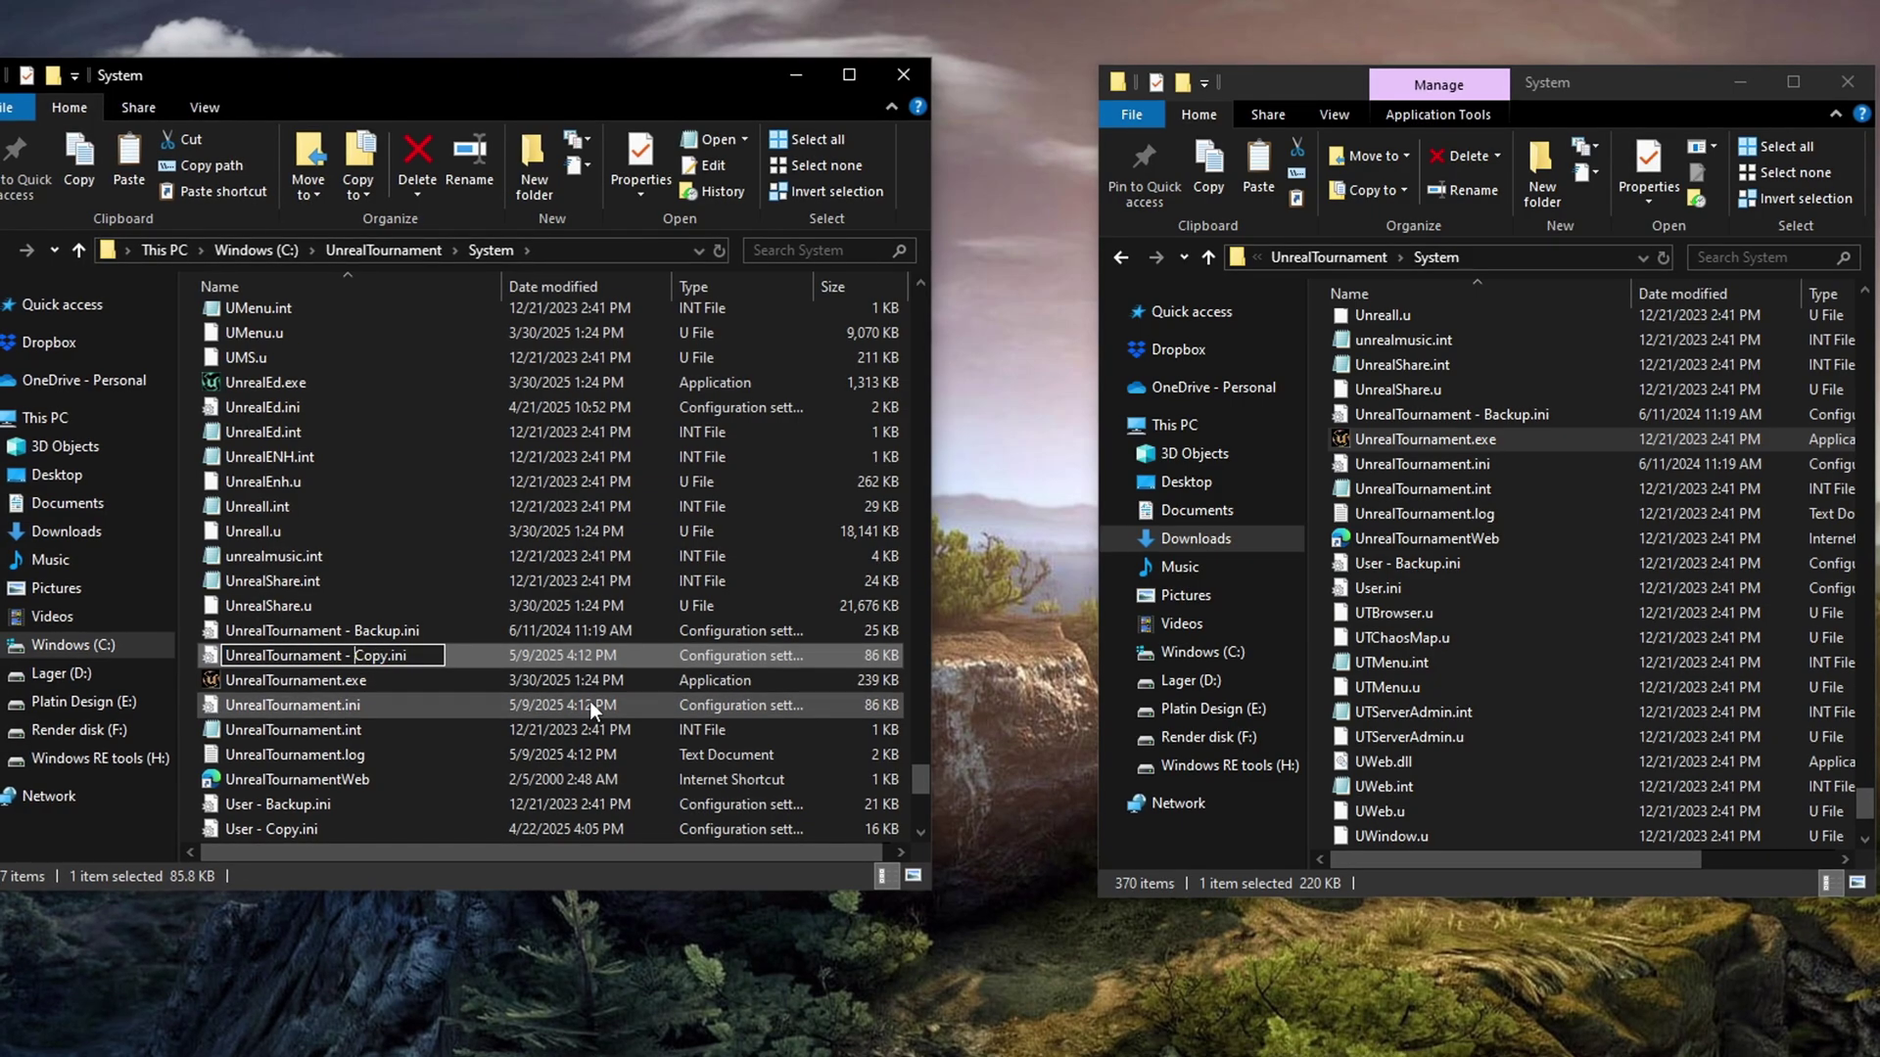
{"action": "key", "text": "Right"}
{"action": "key", "text": "BackSpace"}
{"action": "key", "text": "BackSpace"}
{"action": "key", "text": "BackSpace"}
{"action": "key", "text": "BackSpace"}
{"action": "type", "text": "Org"}
{"action": "key", "text": "Return"}
Duplicate User.ini in the installed System folder and name the copy User - Org.ini.
{"action": "scroll", "coordinate": [331, 773], "scroll_direction": "down", "scroll_amount": 3}
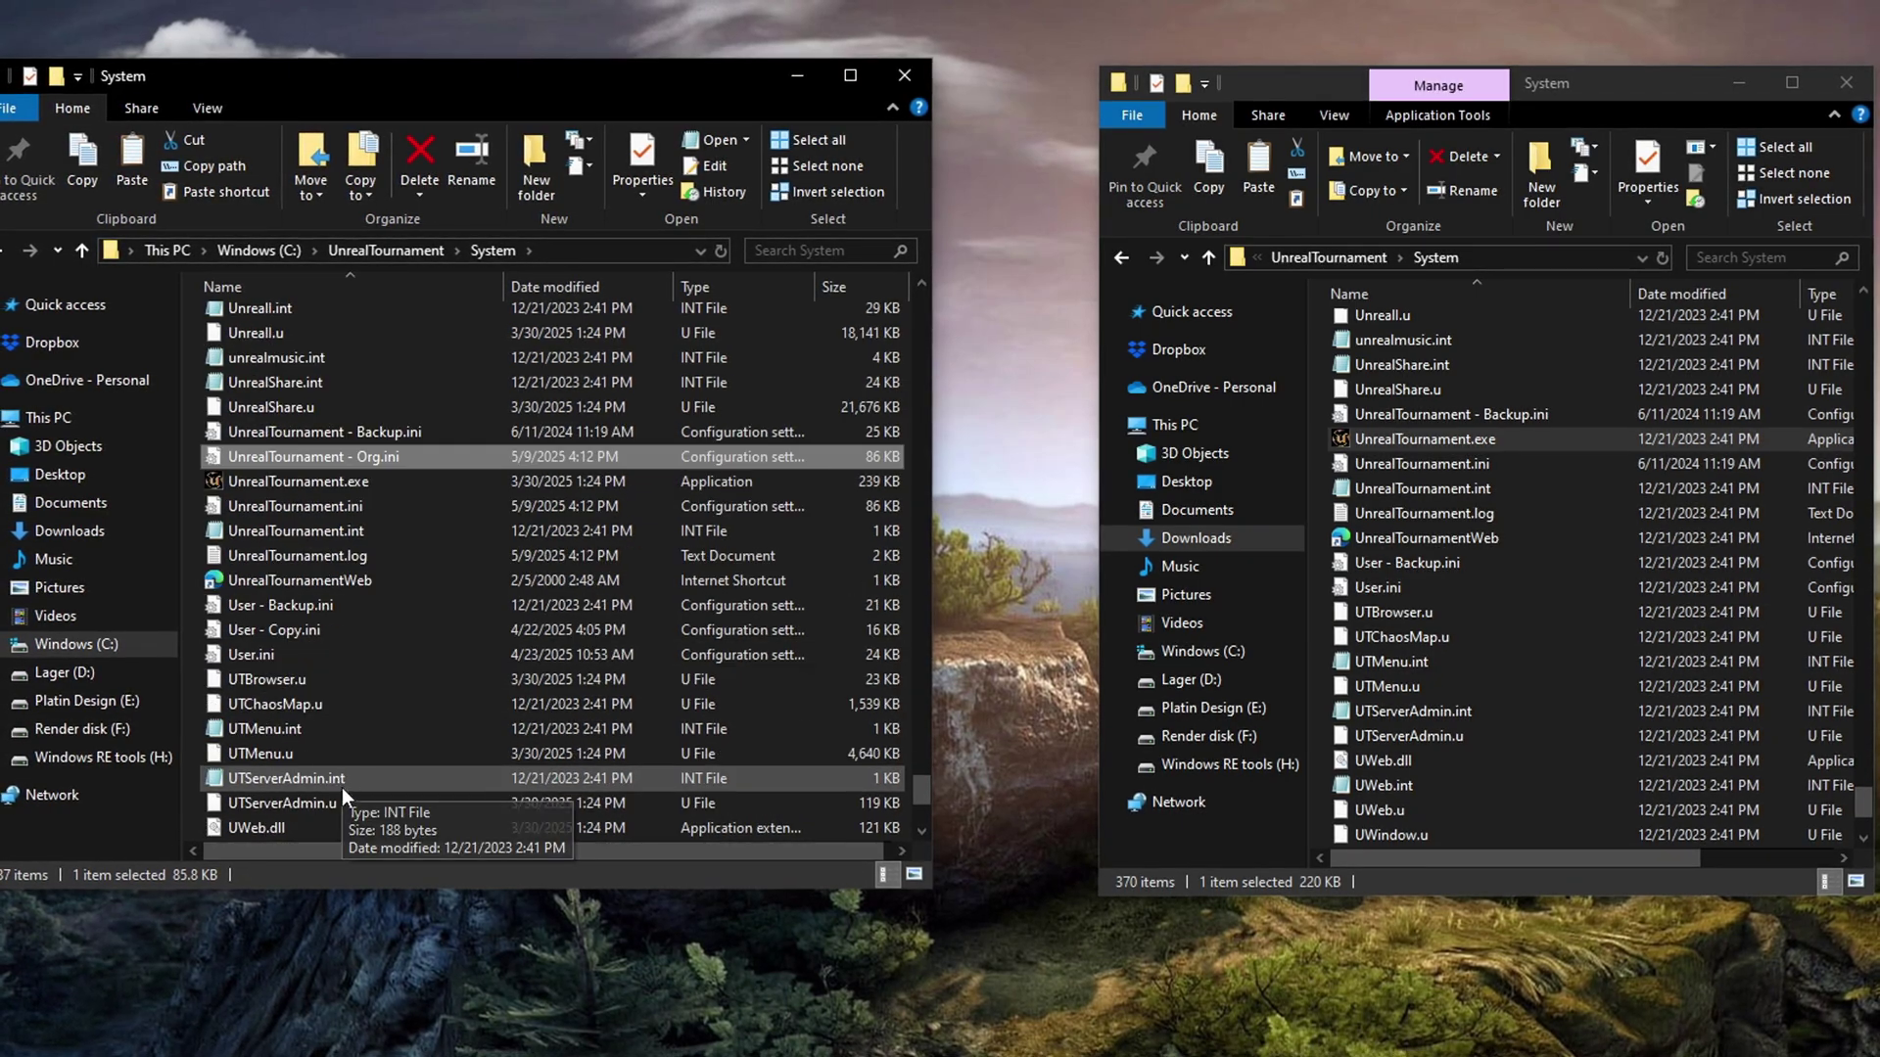
{"action": "left_click", "coordinate": [294, 656]}
{"action": "key", "text": "ctrl+c"}
{"action": "key", "text": "ctrl+v"}
{"action": "key", "text": "F2"}
{"action": "key", "text": "Right"}
{"action": "key", "text": "BackSpace"}
{"action": "key", "text": "BackSpace"}
{"action": "key", "text": "BackSpace"}
{"action": "key", "text": "BackSpace"}
{"action": "key", "text": "BackSpace"}
{"action": "key", "text": "BackSpace"}
{"action": "key", "text": "BackSpace"}
{"action": "key", "text": "BackSpace"}
{"action": "type", "text": "Org"}
{"action": "key", "text": "Return"}
Copy UnrealTournament.ini and User.ini from the bundle's System folder into the installed System folder, replacing the existing files.
{"action": "left_click", "coordinate": [1420, 587]}
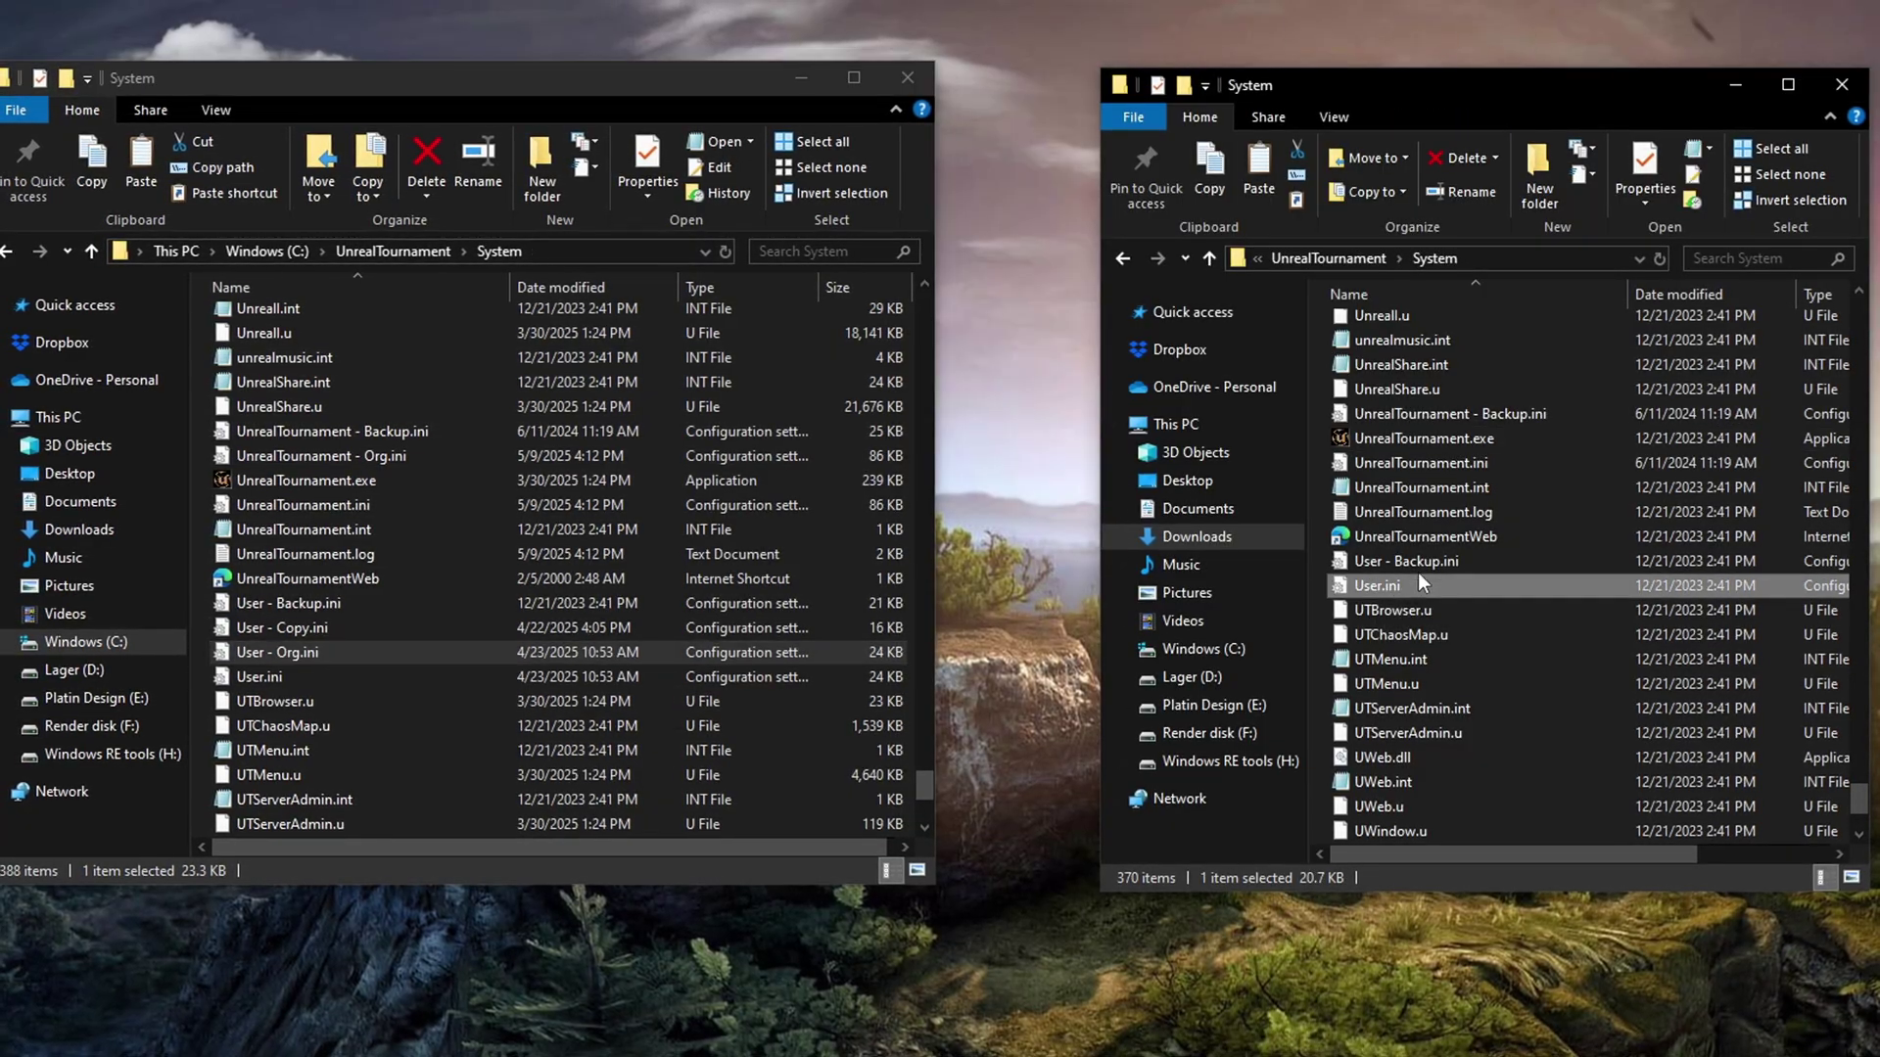
{"action": "left_click", "coordinate": [1433, 563], "text": "ctrl"}
{"action": "left_click", "coordinate": [1429, 562], "text": "ctrl"}
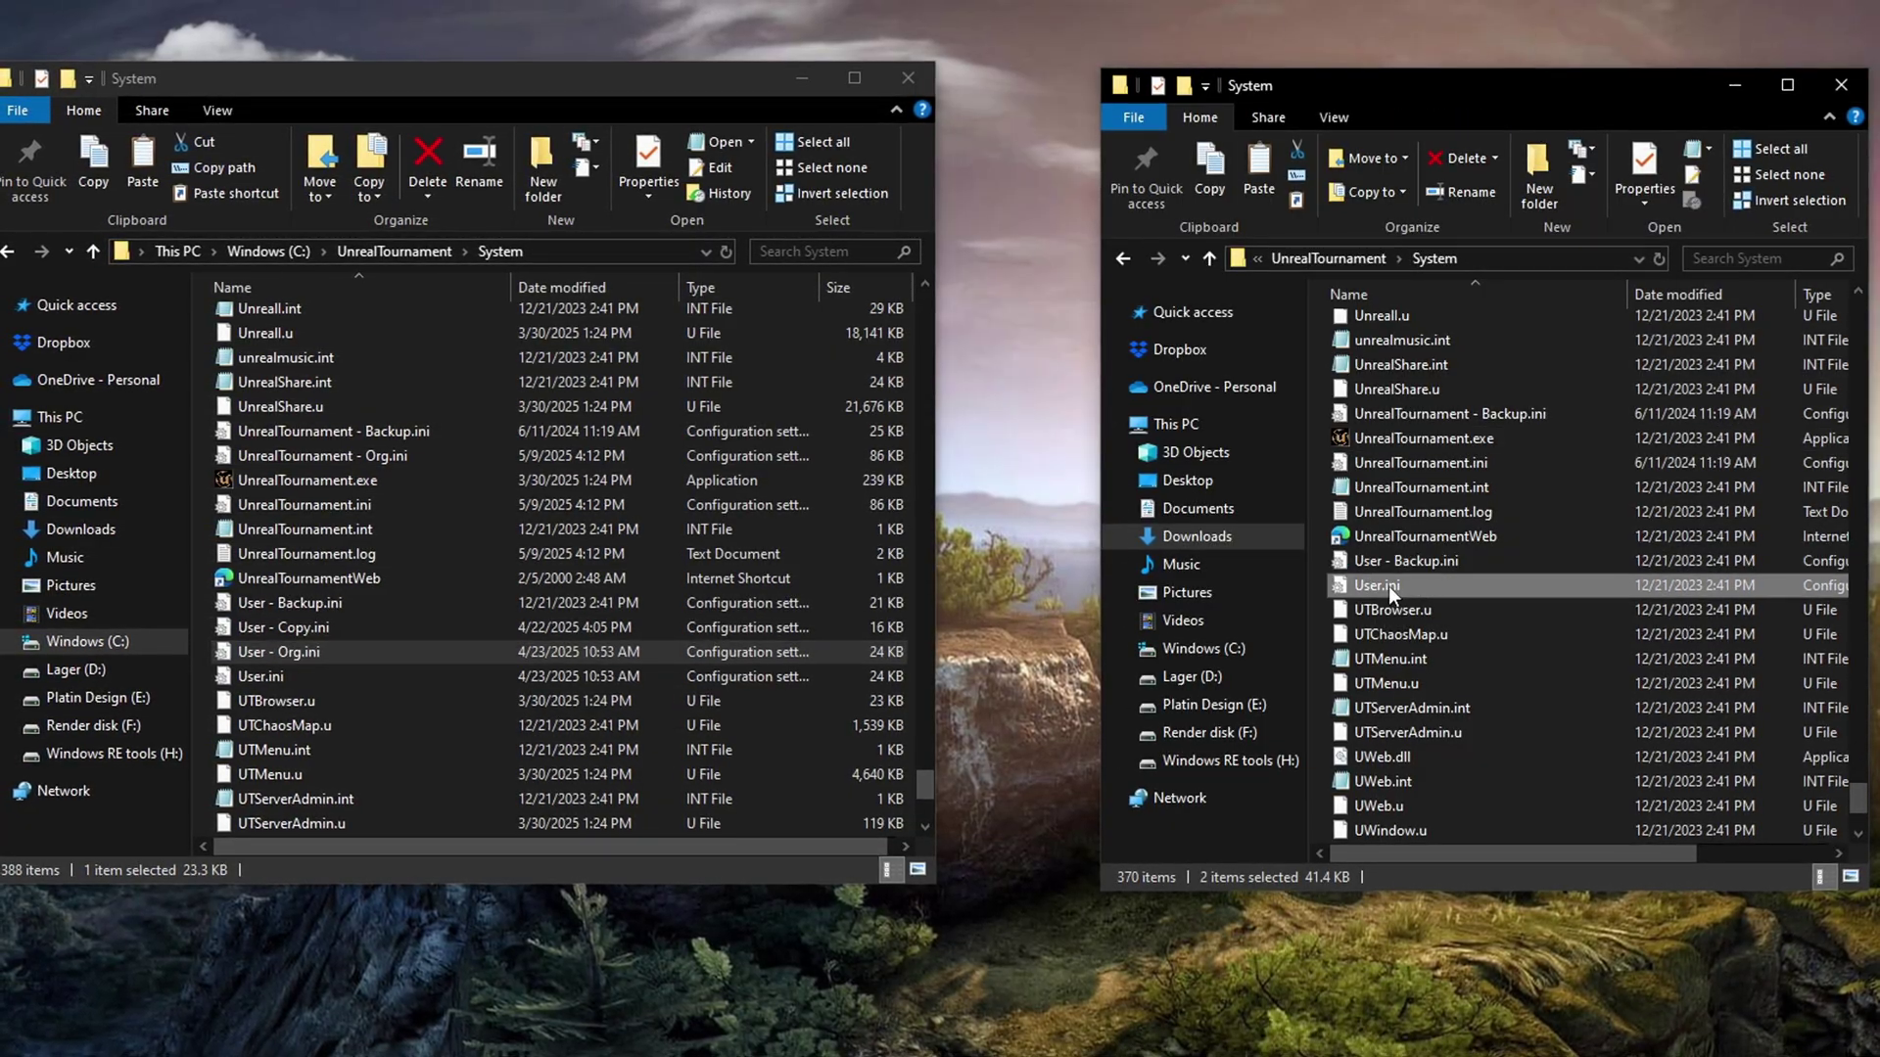
{"action": "left_click", "coordinate": [1414, 458], "text": "ctrl"}
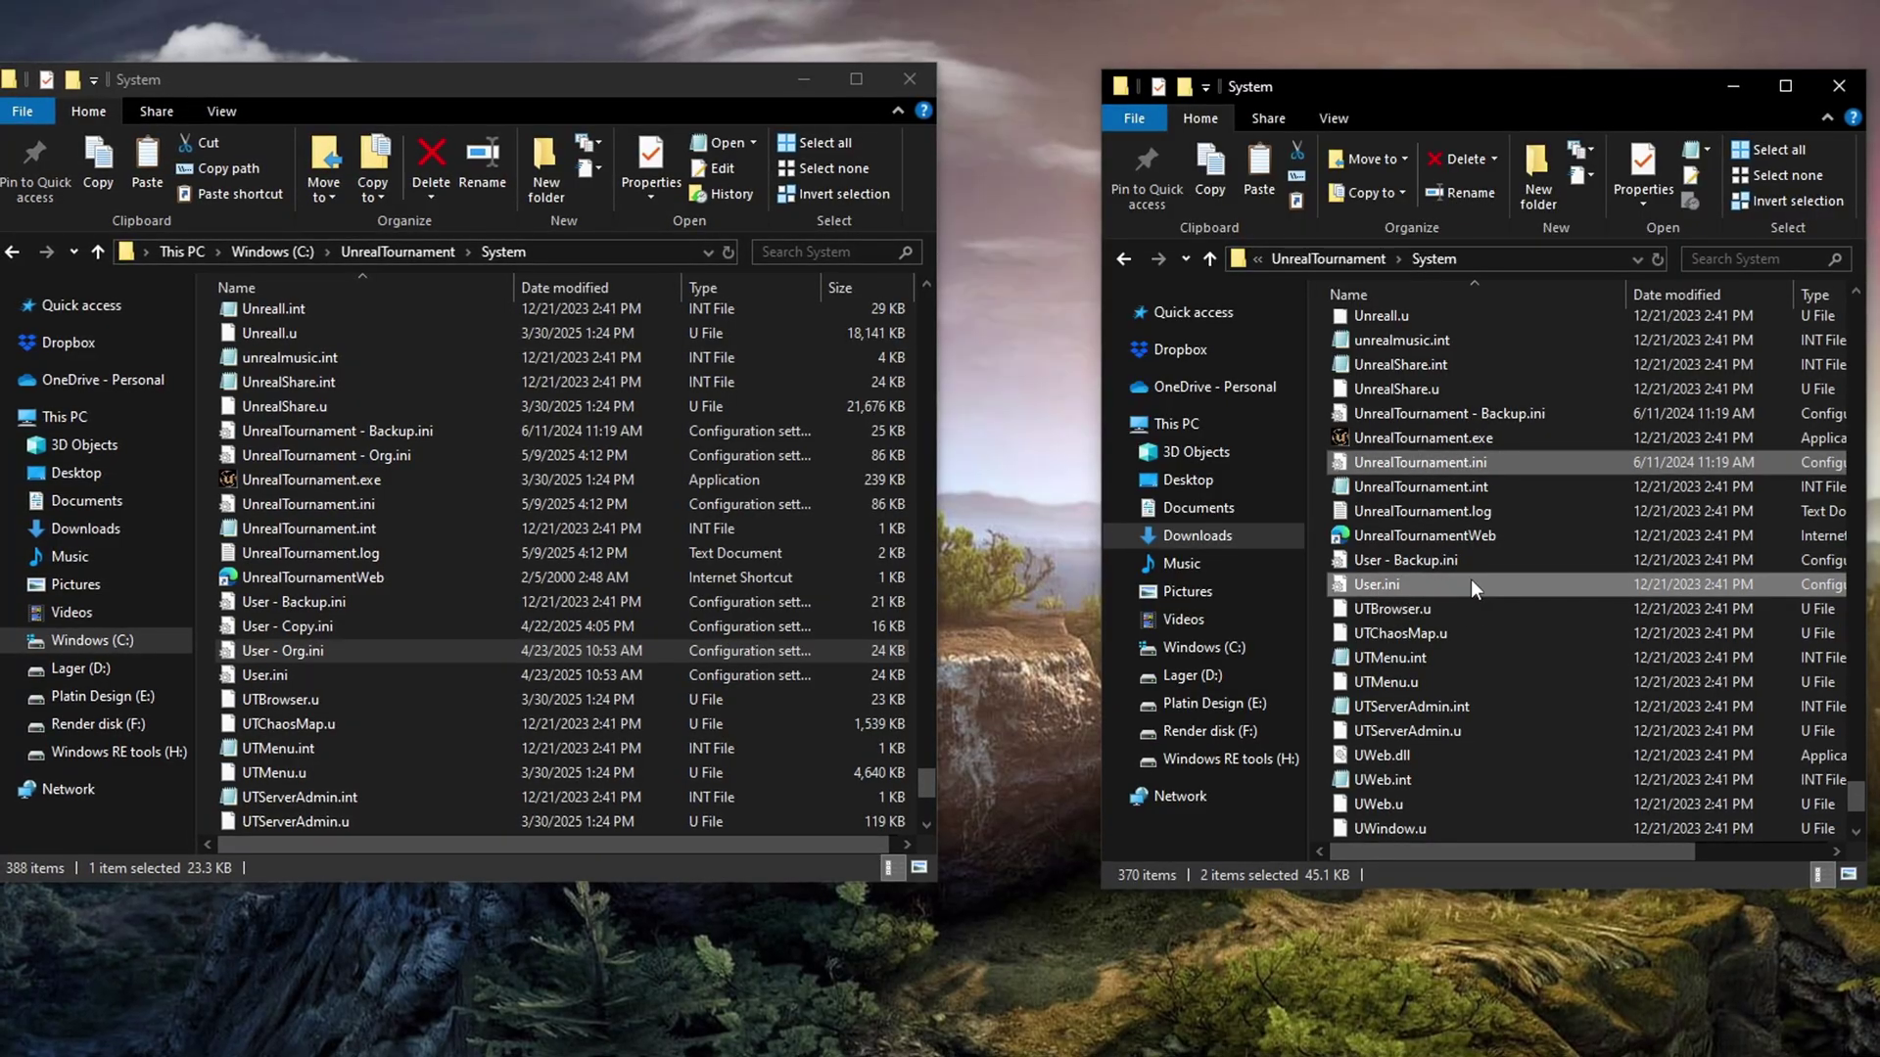
{"action": "left_click_drag", "start_coordinate": [1471, 579], "coordinate": [767, 675]}
{"action": "right_click", "coordinate": [663, 687]}
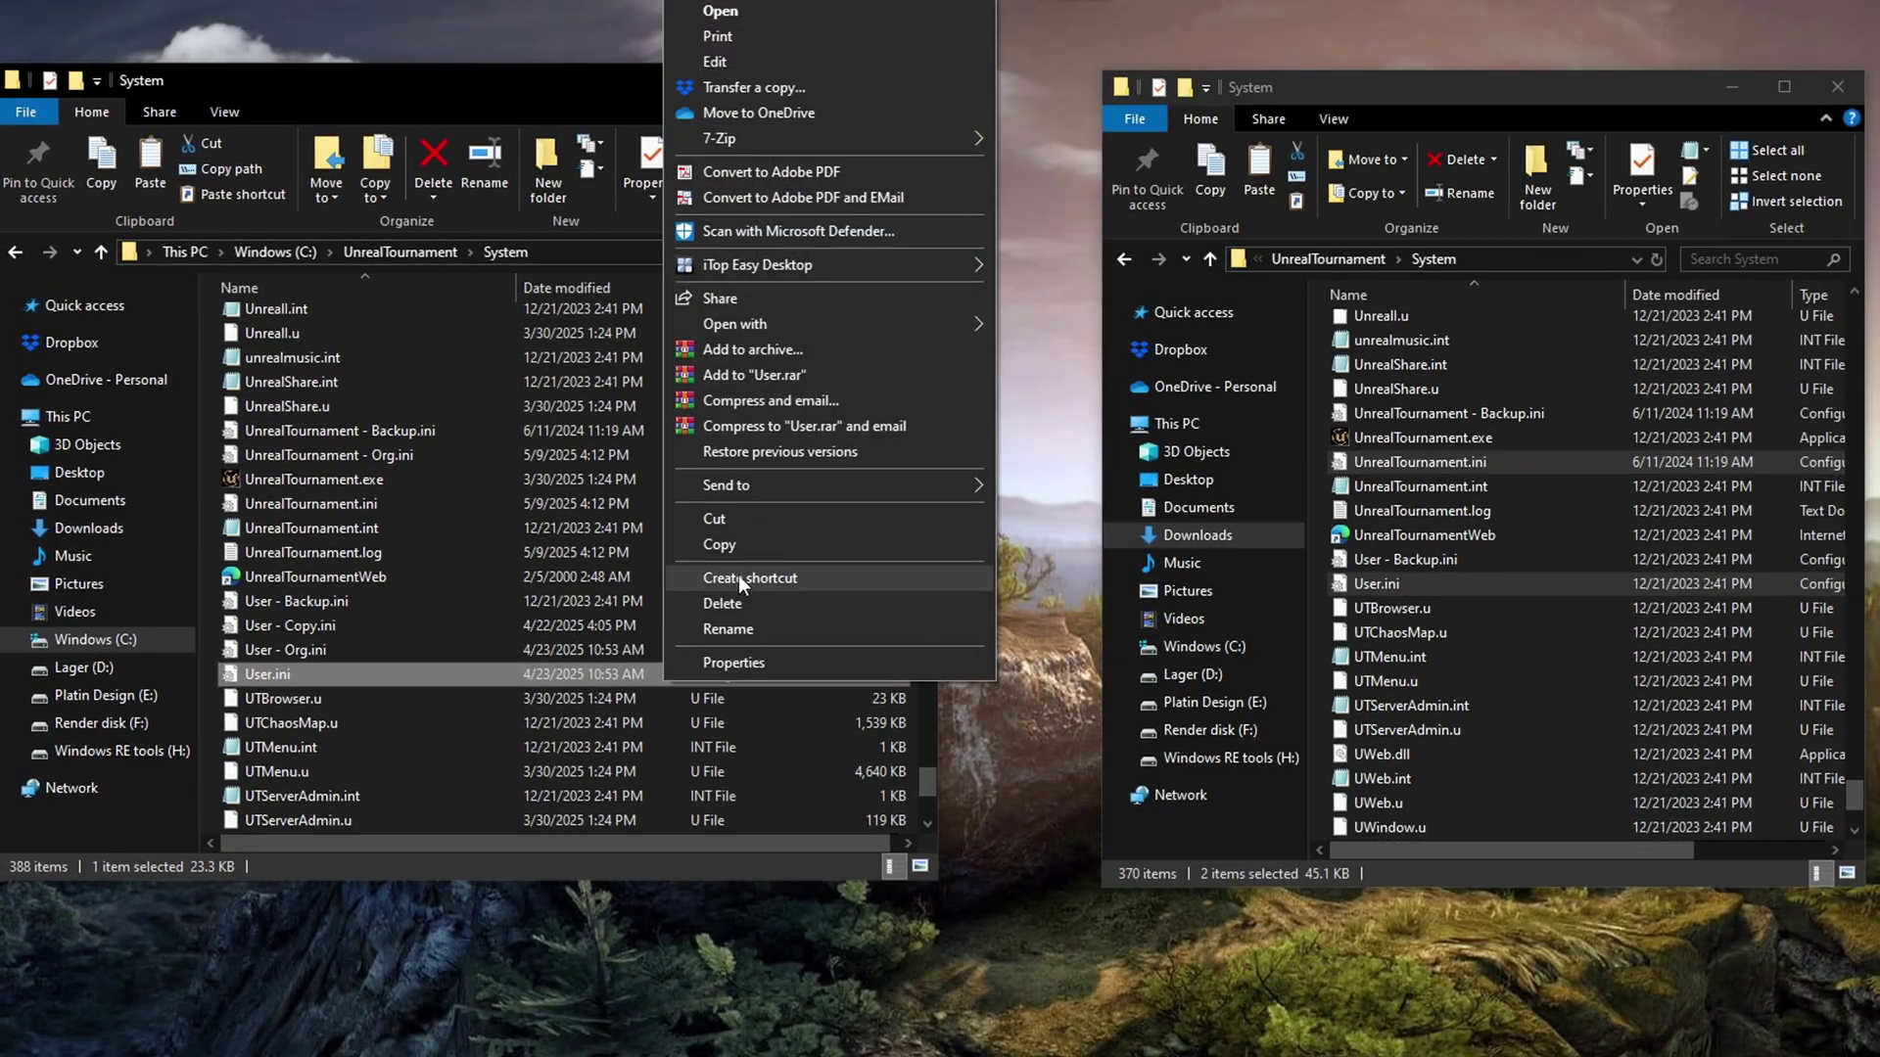
{"action": "left_click", "coordinate": [796, 758]}
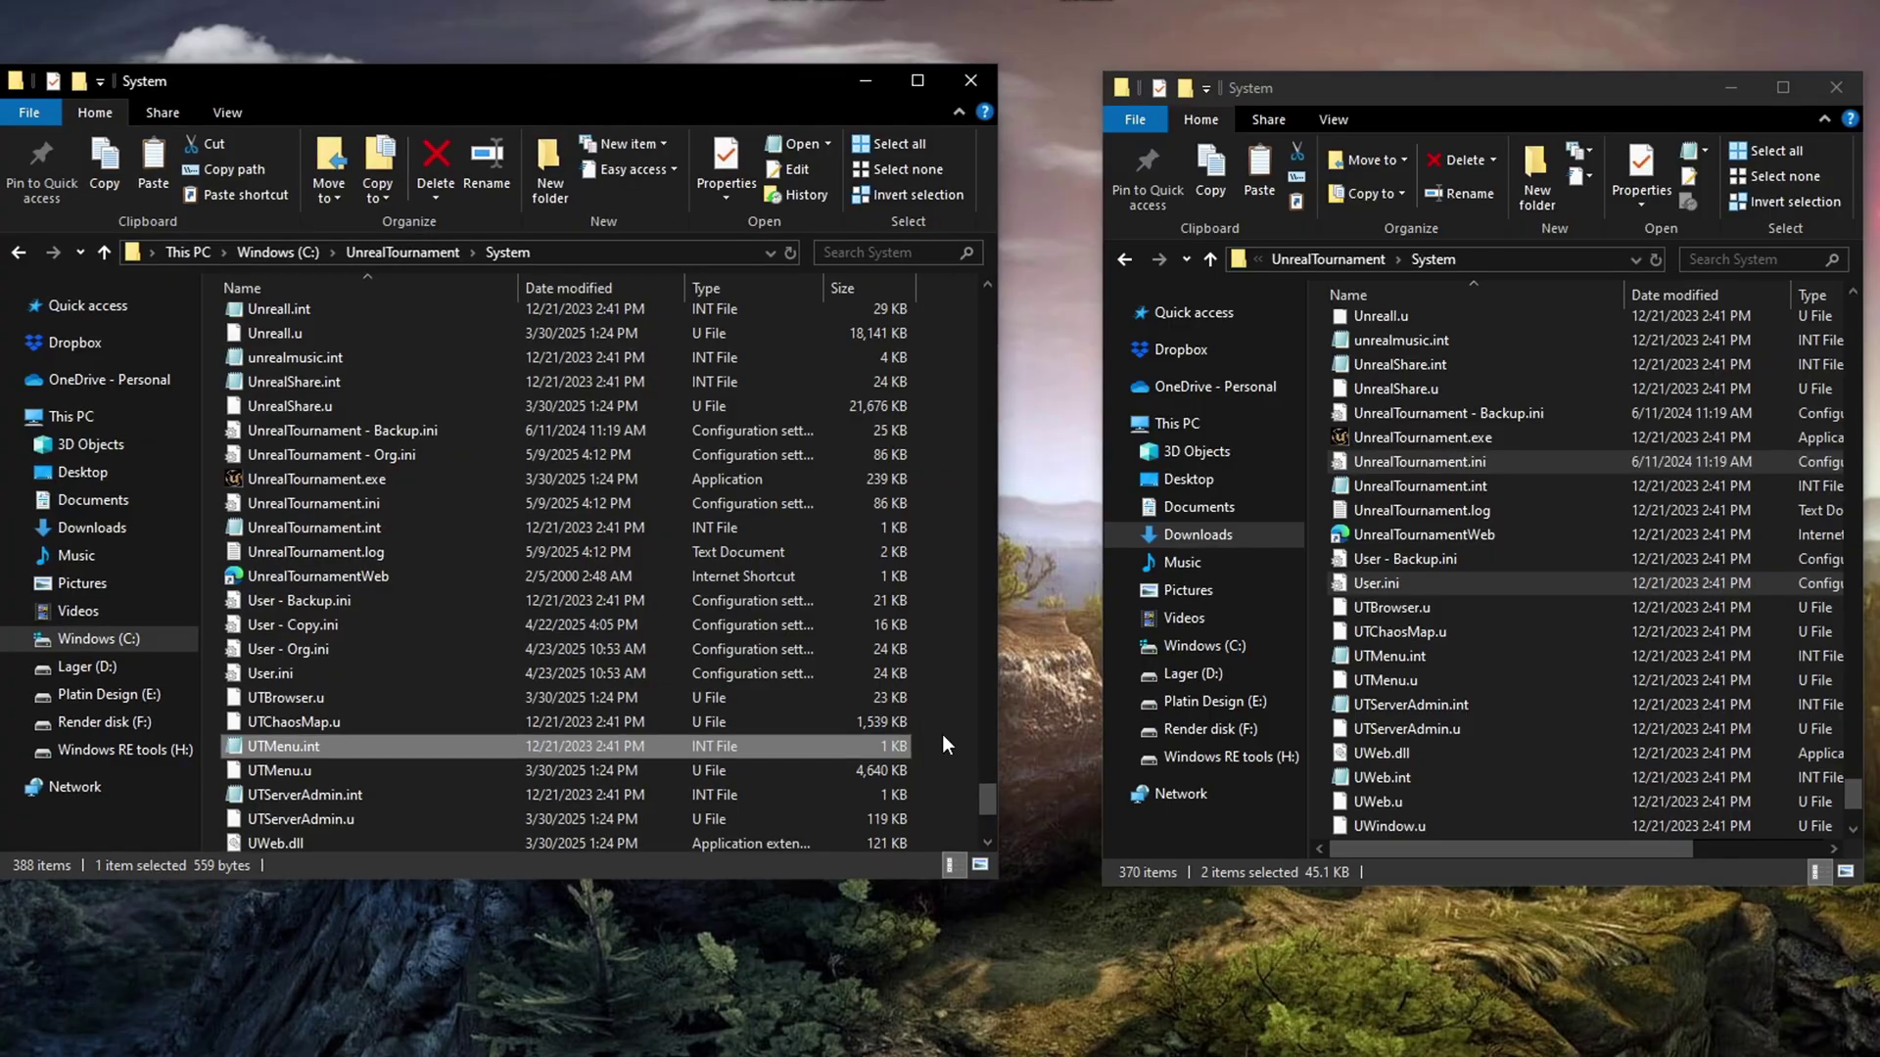
{"action": "right_click", "coordinate": [938, 730]}
{"action": "left_click", "coordinate": [1018, 886]}
{"action": "left_click", "coordinate": [906, 179]}
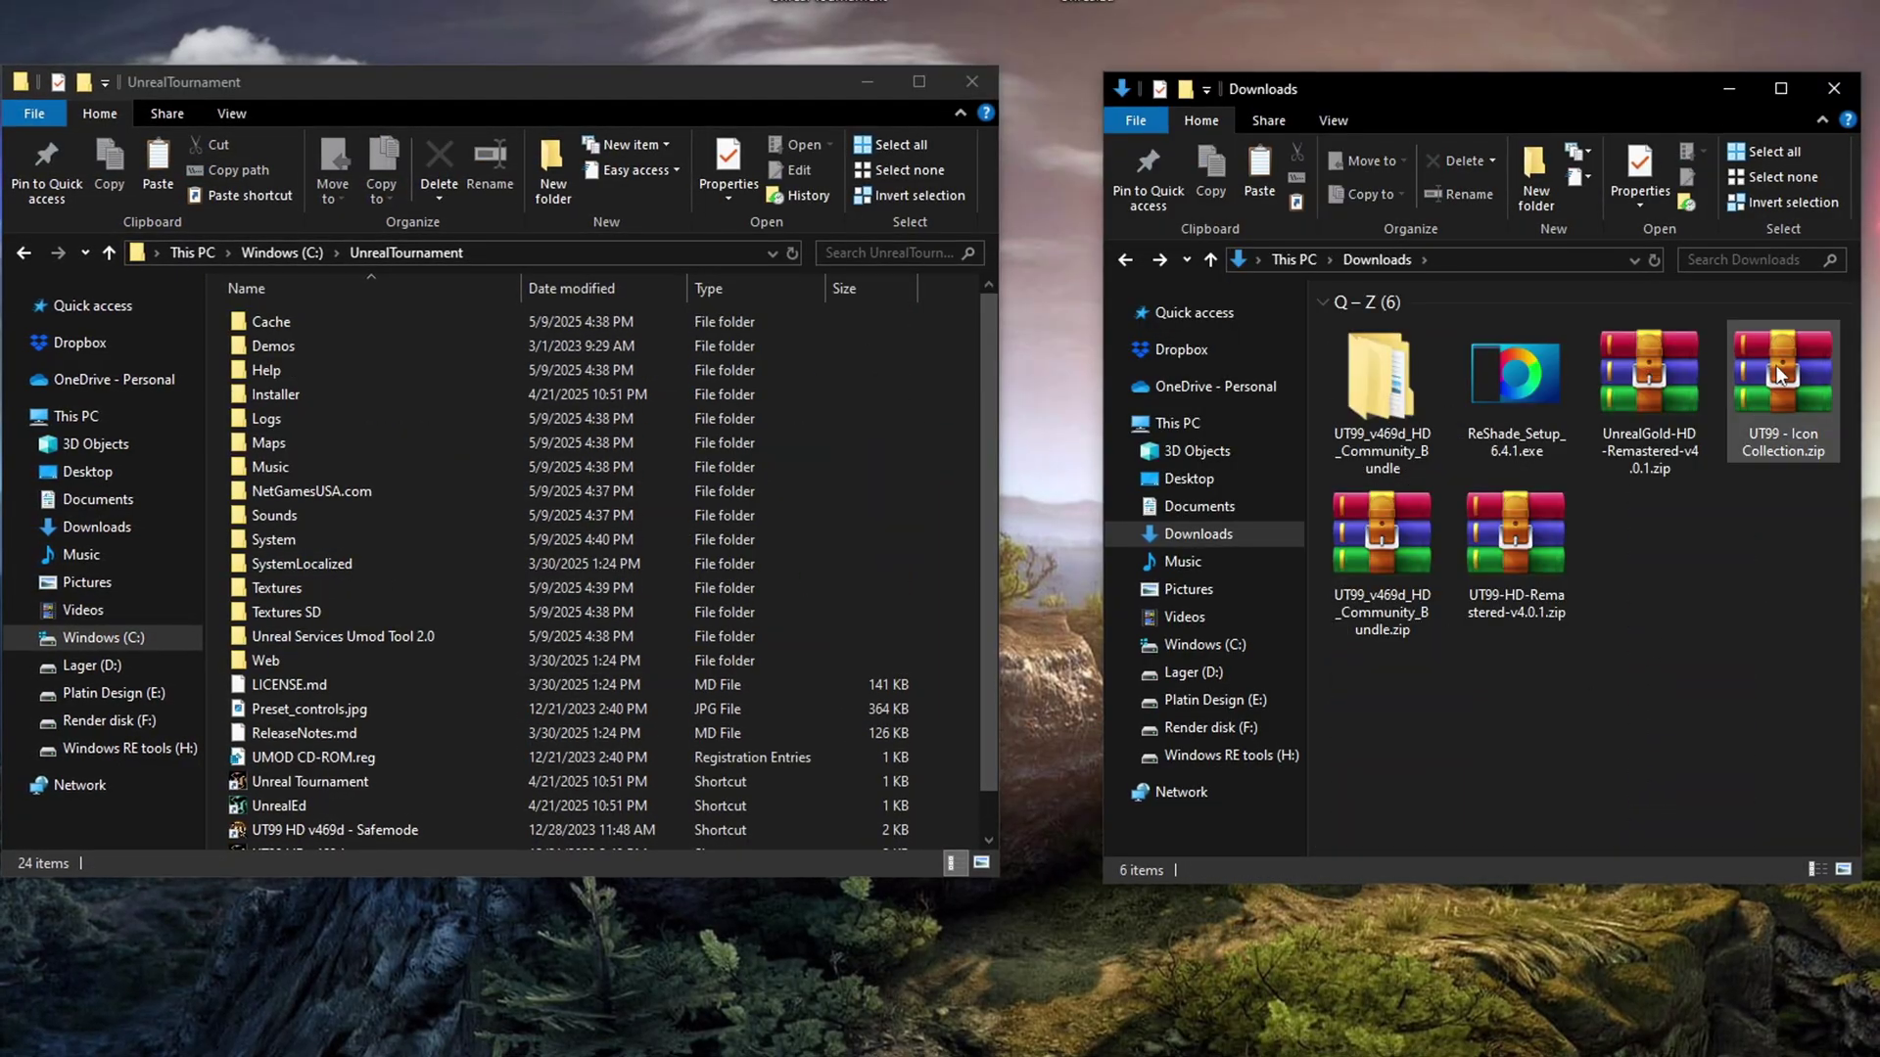
Extract UT99 - Icon Collection.zip into its own folder in Downloads and open the extracted folder.
{"action": "double_click", "coordinate": [1778, 373]}
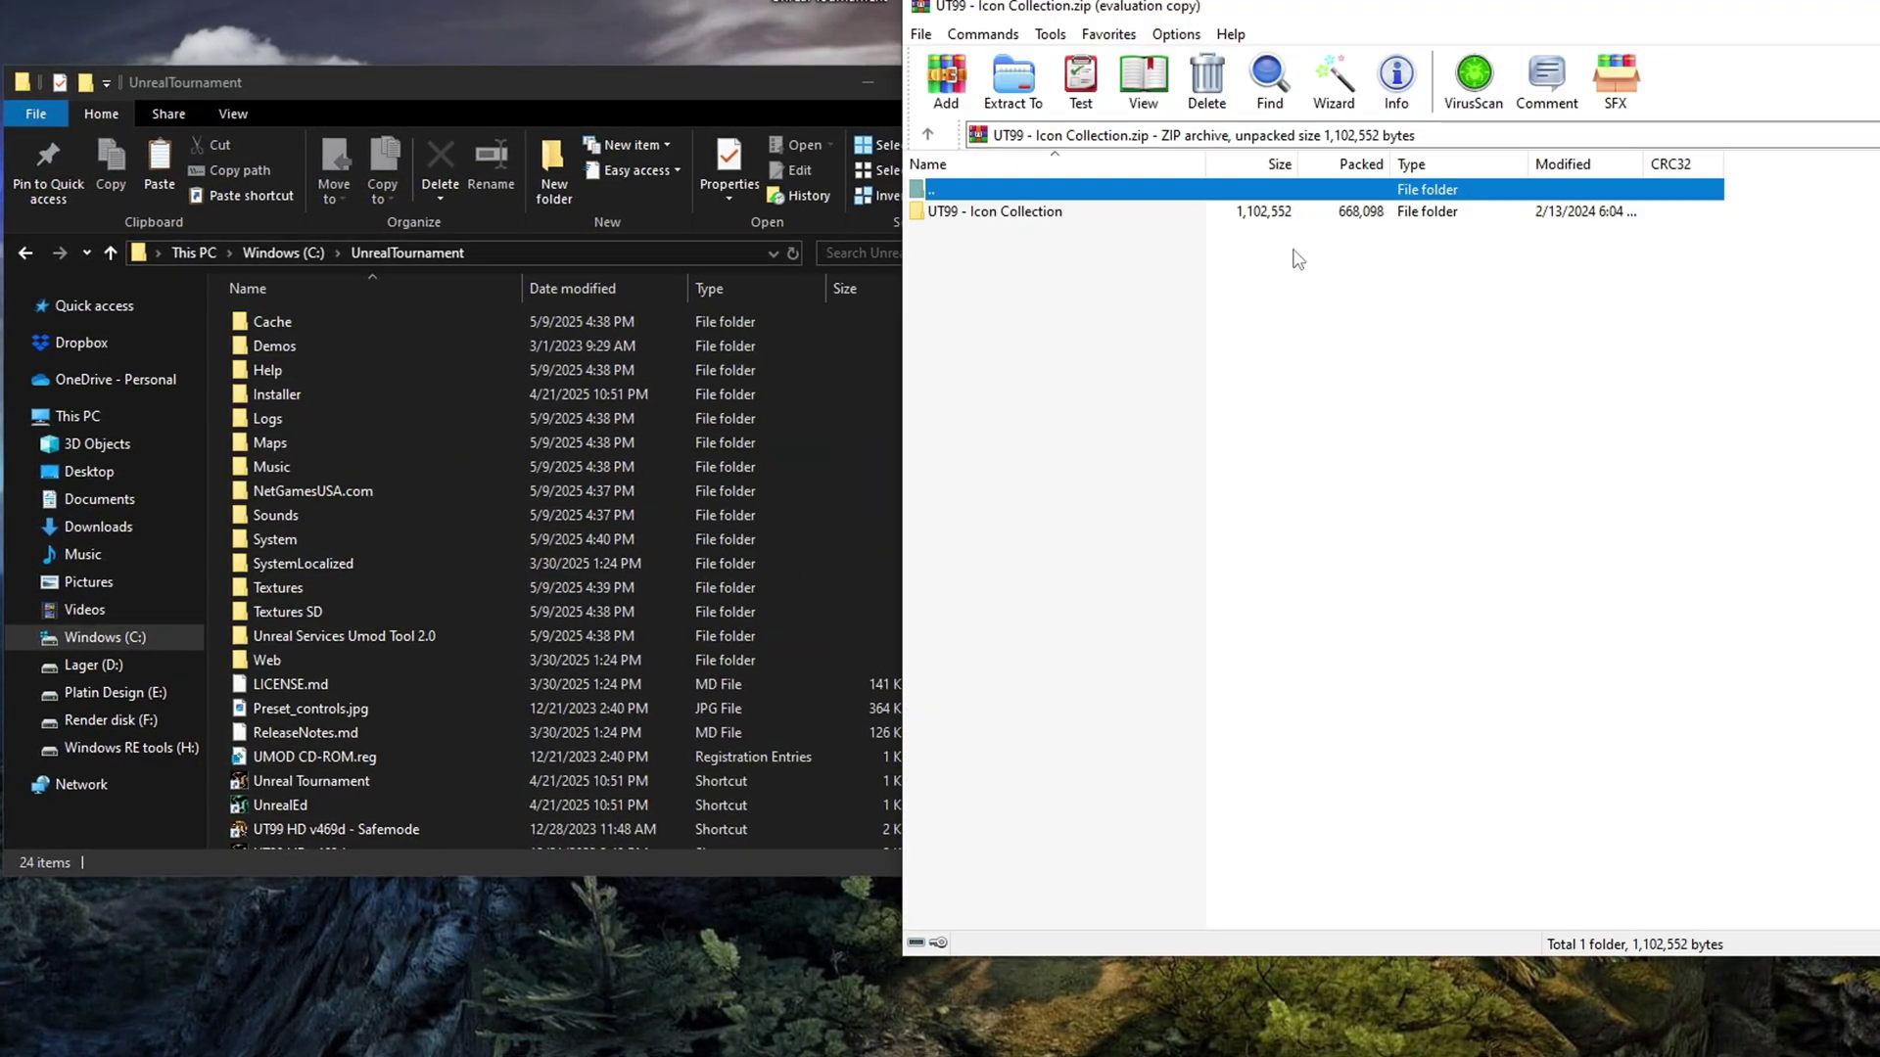
{"action": "left_click", "coordinate": [1013, 83]}
{"action": "left_click", "coordinate": [1652, 487]}
{"action": "left_click", "coordinate": [1581, 724]}
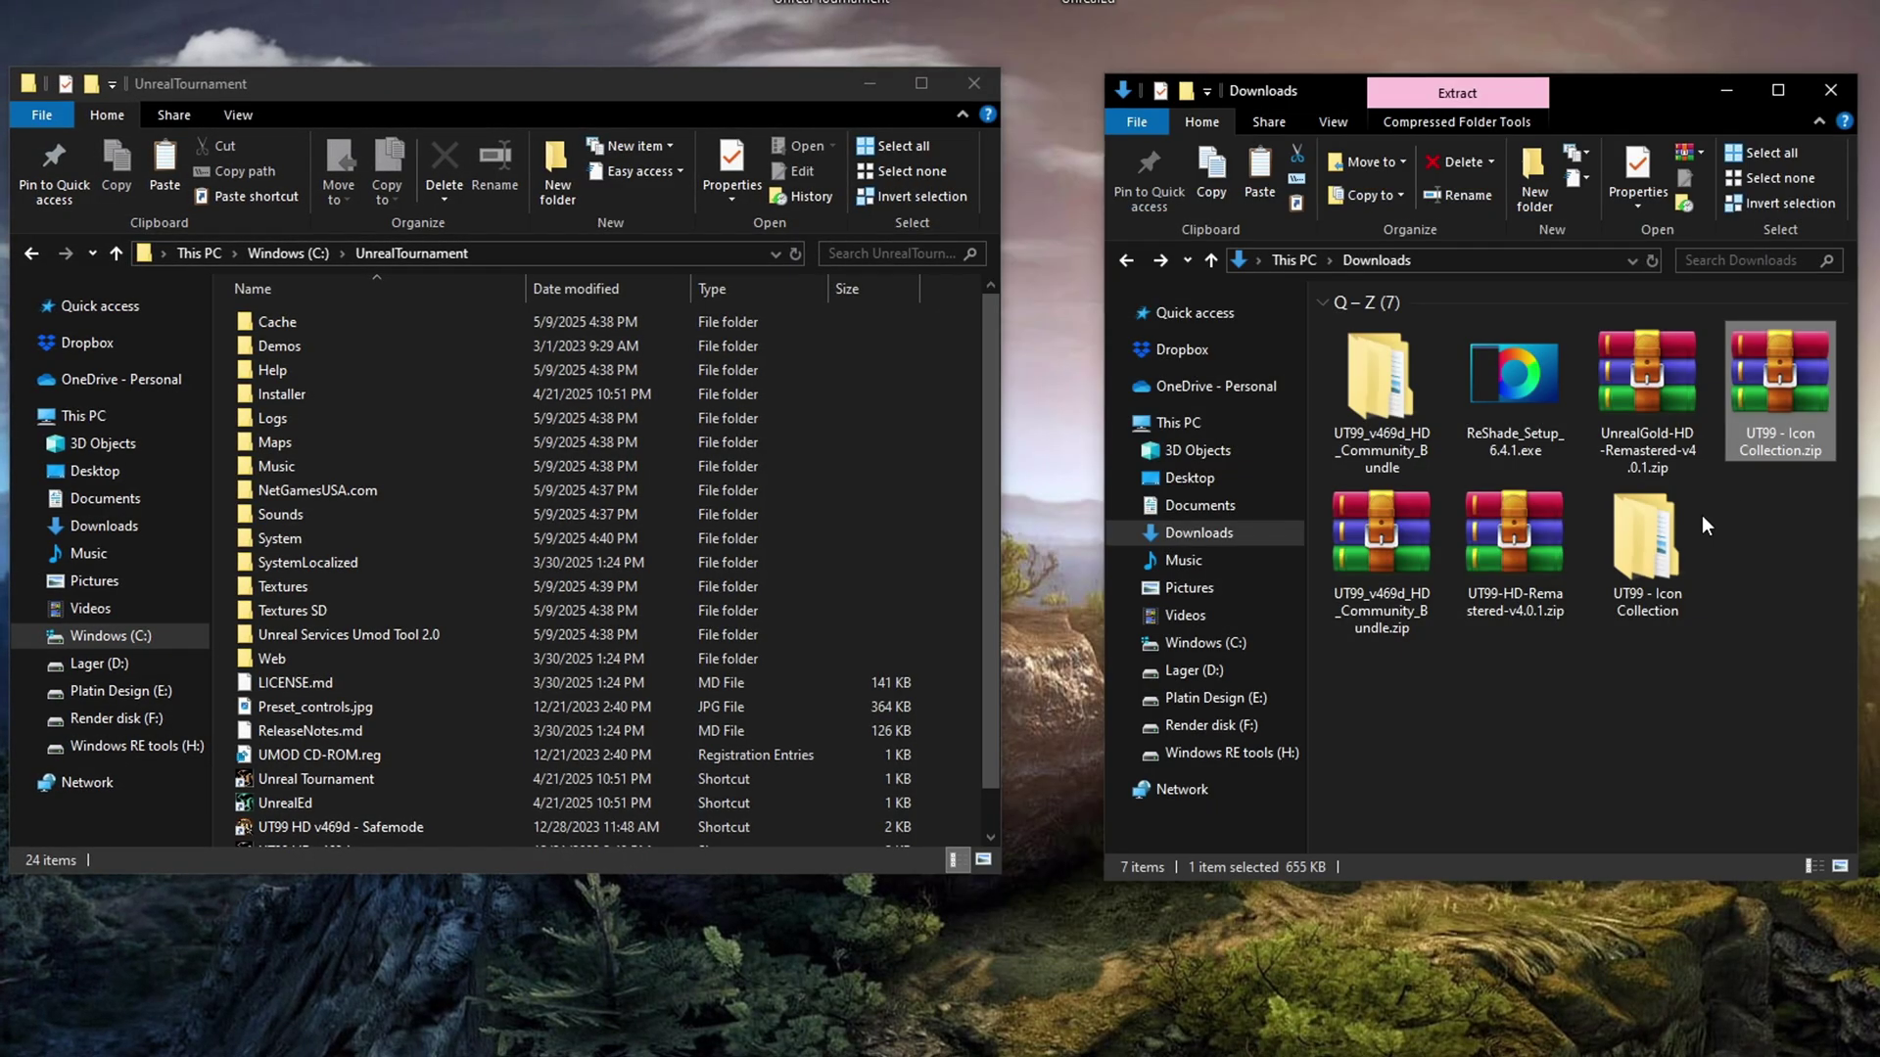
{"action": "double_click", "coordinate": [1661, 529]}
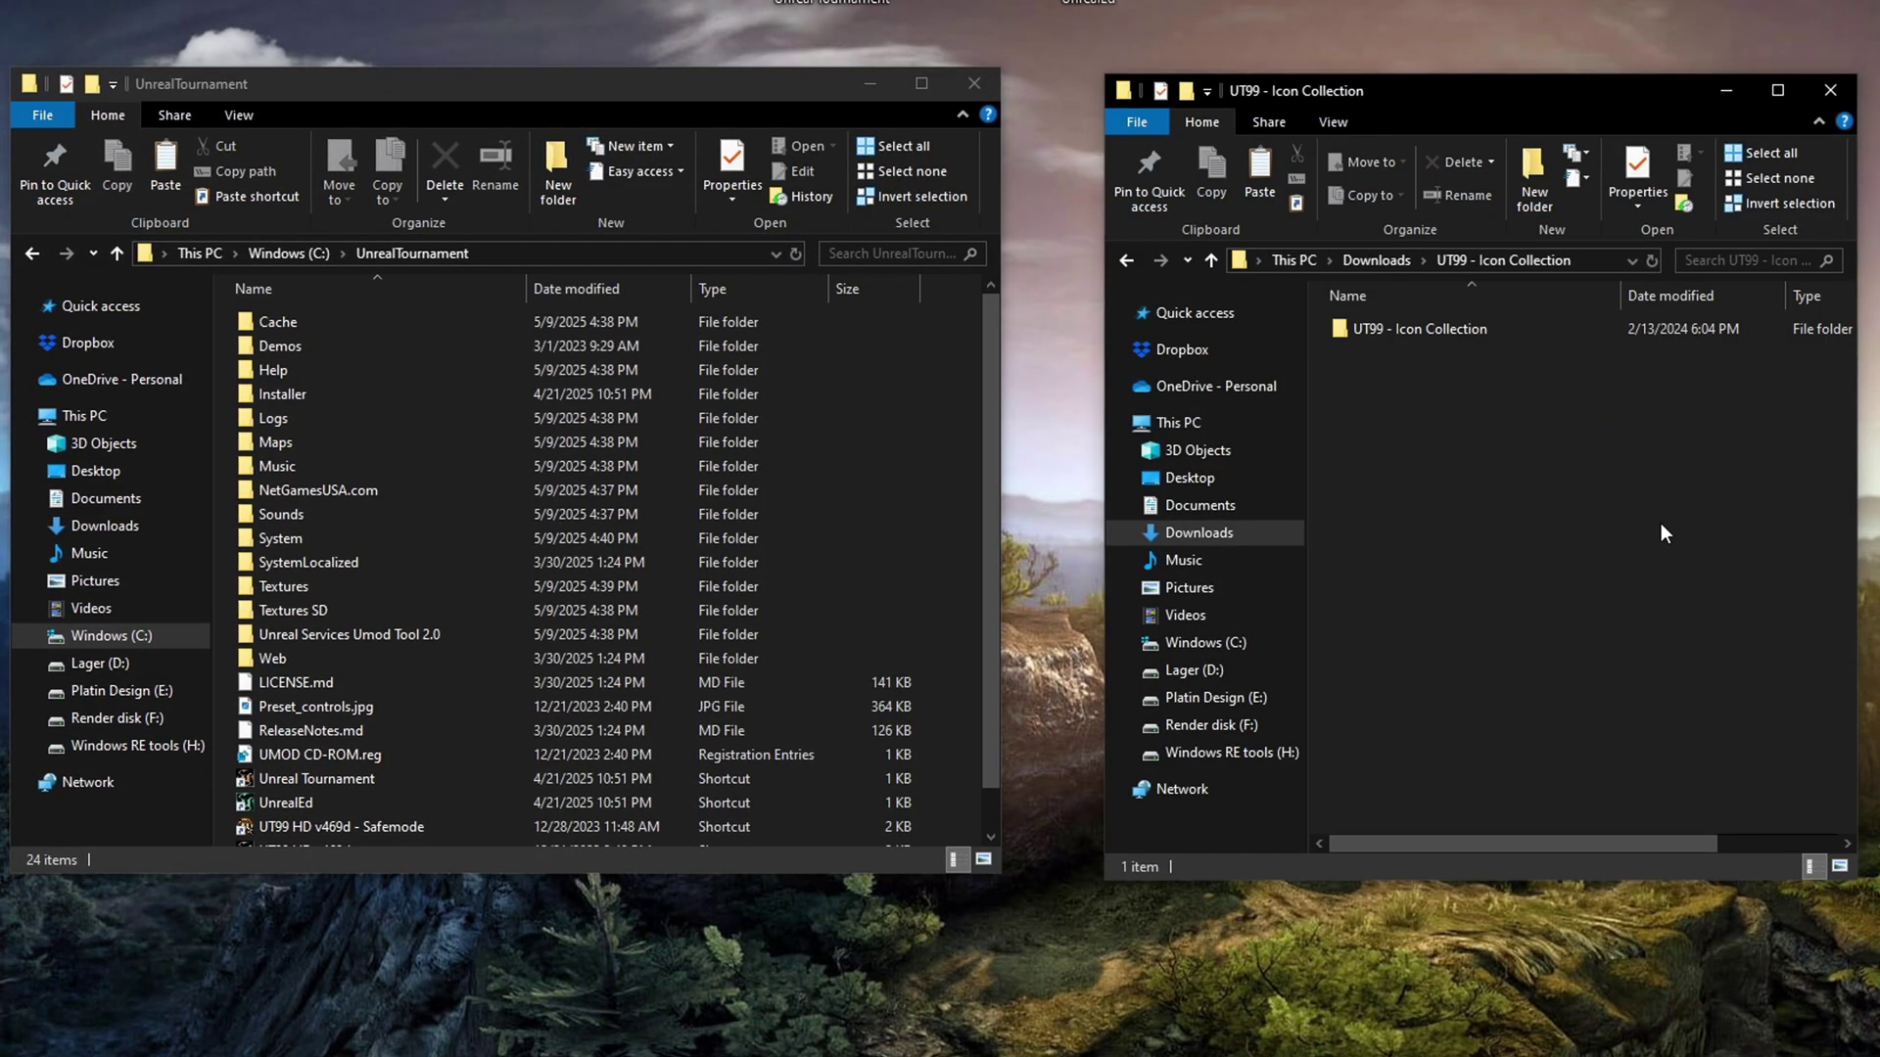
Copy the icon collection's Help folder into C:\UnrealTournament and view the icons in the installed Help folder.
{"action": "double_click", "coordinate": [1411, 331]}
{"action": "left_click", "coordinate": [1412, 327]}
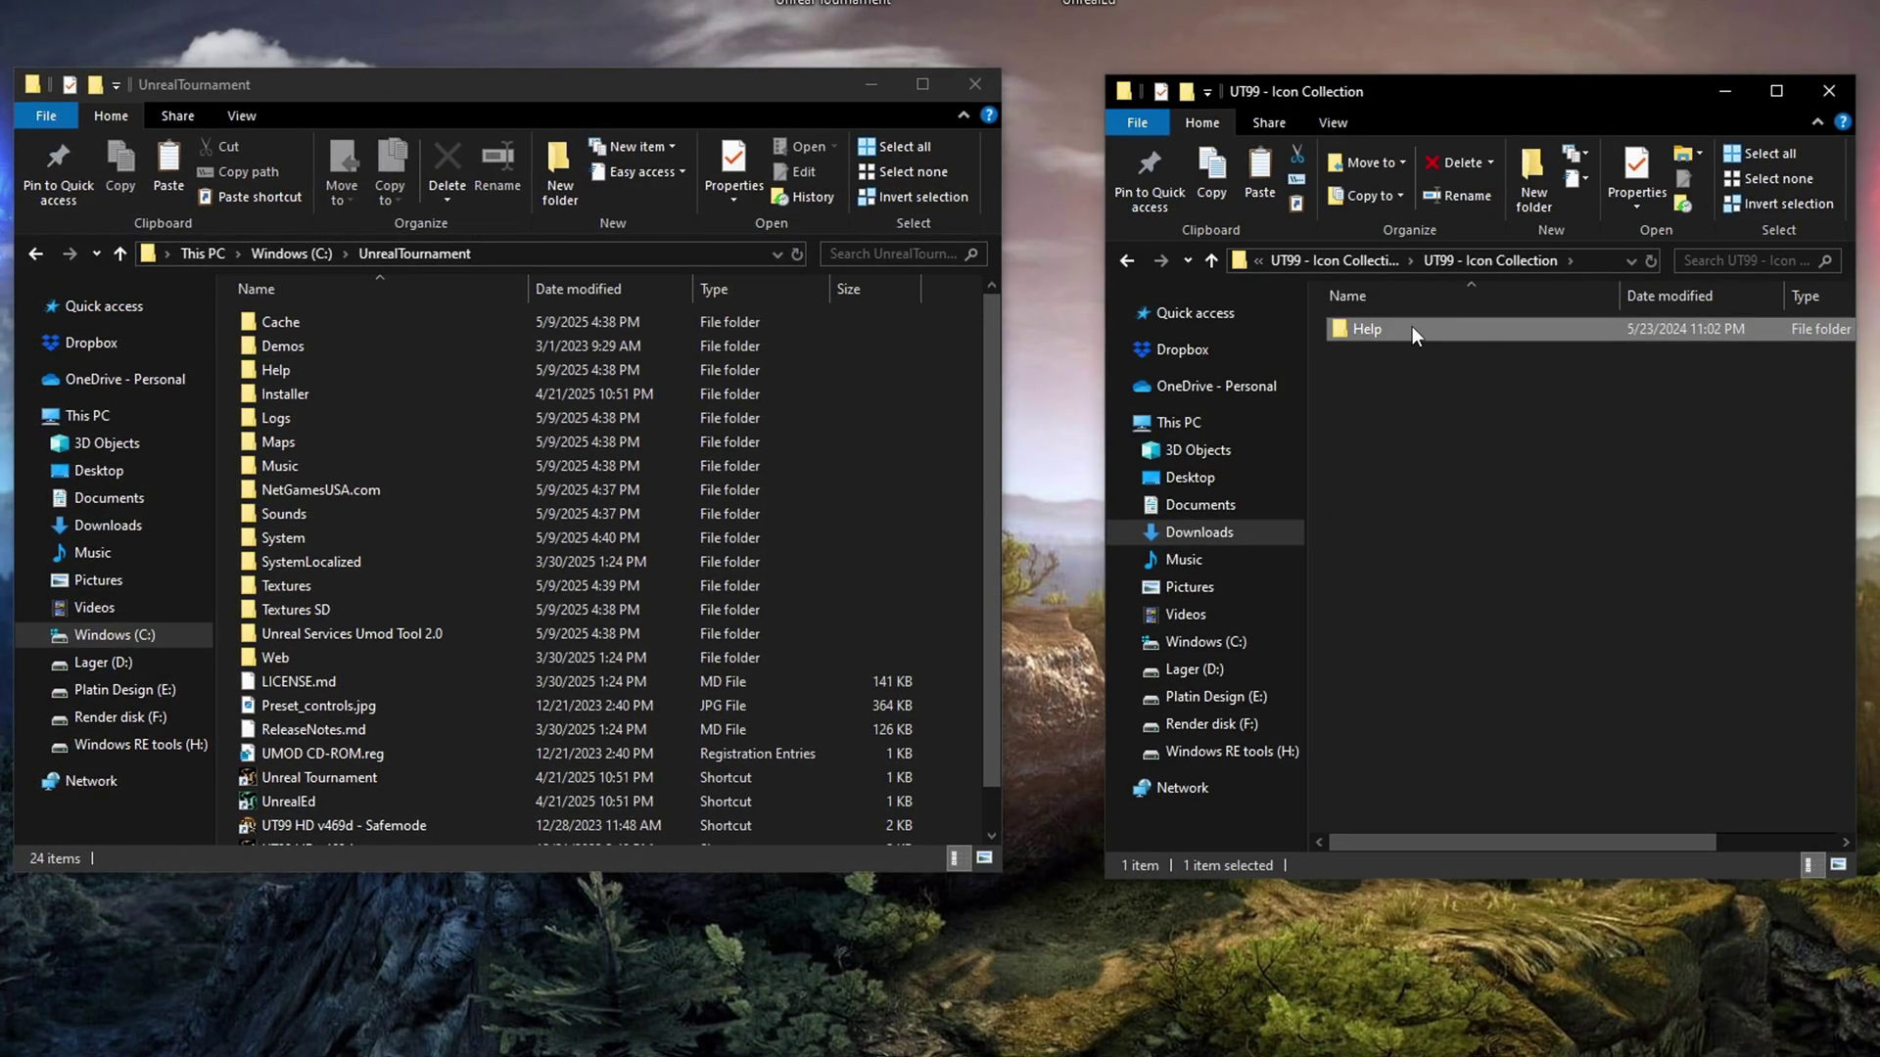
{"action": "double_click", "coordinate": [278, 369]}
{"action": "scroll", "coordinate": [911, 638], "scroll_direction": "down", "scroll_amount": 3}
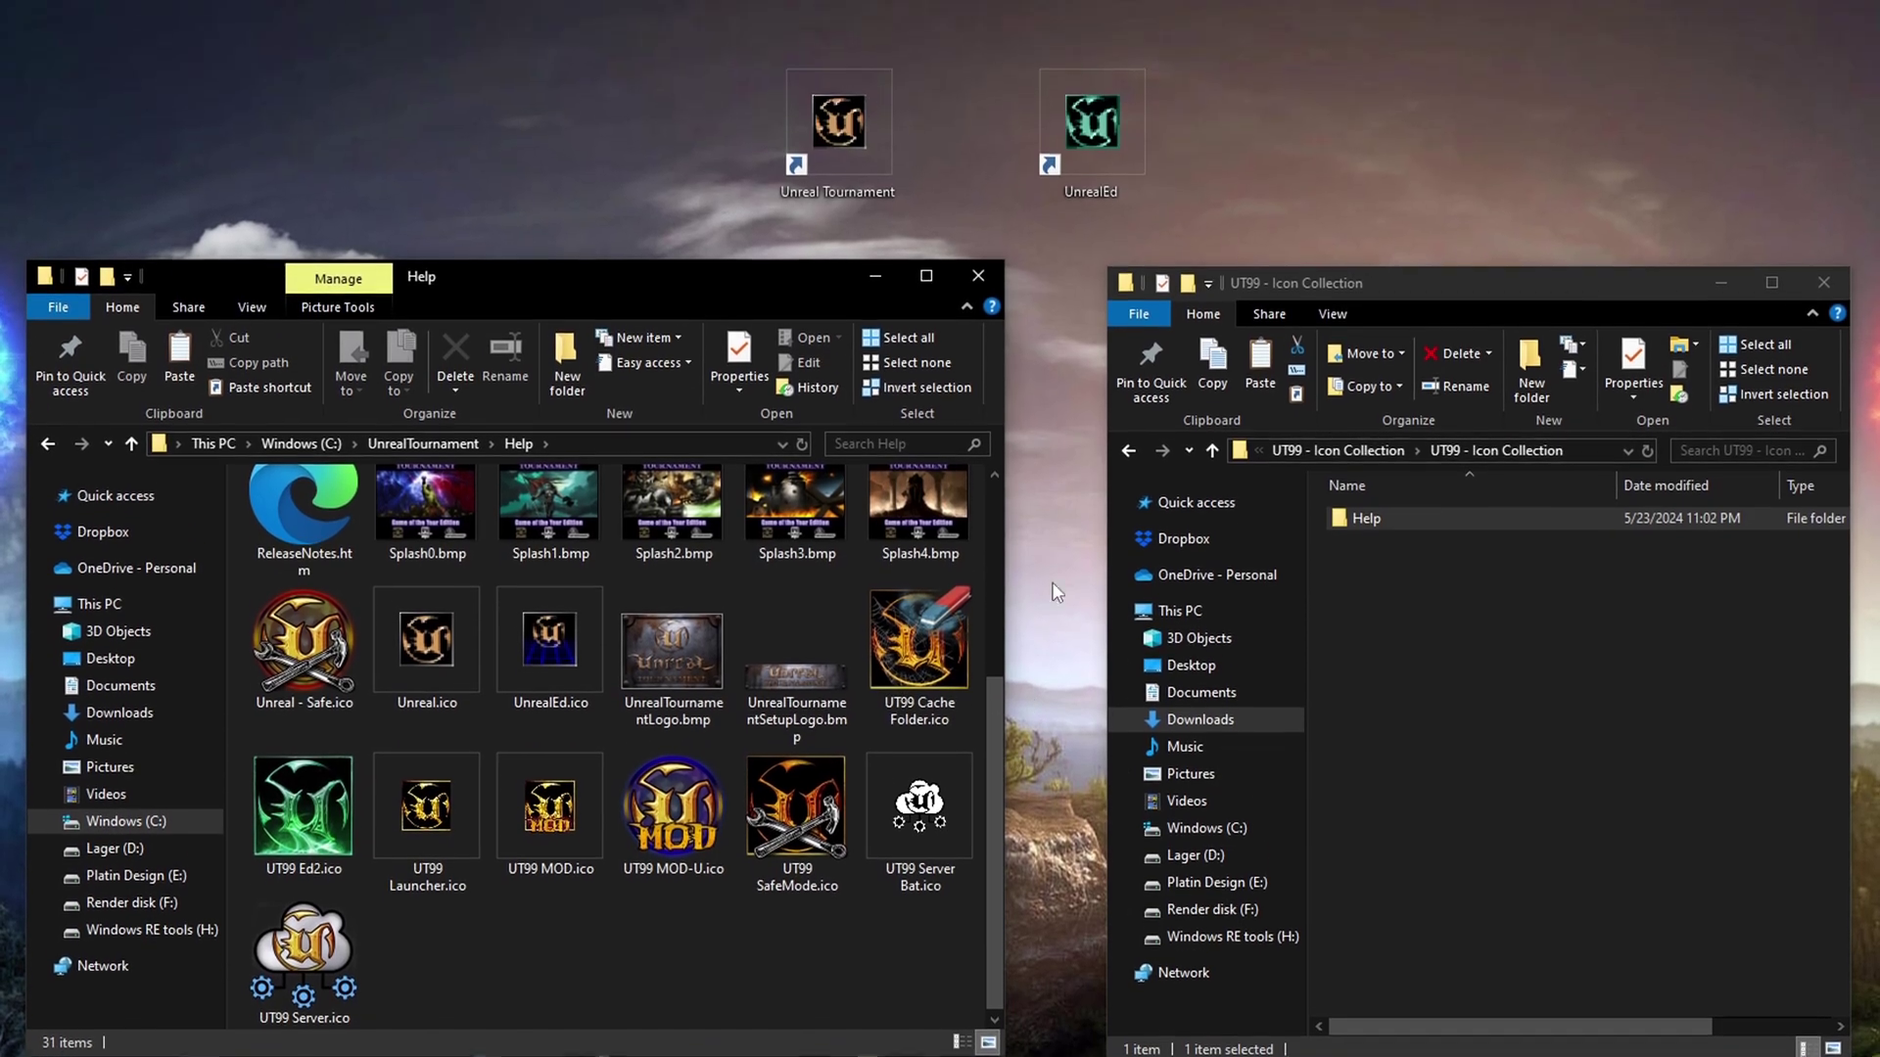
Change the Unreal Tournament desktop shortcut's icon to UT99 Launcher.ico from C:\UnrealTournament\Help.
{"action": "right_click", "coordinate": [835, 125]}
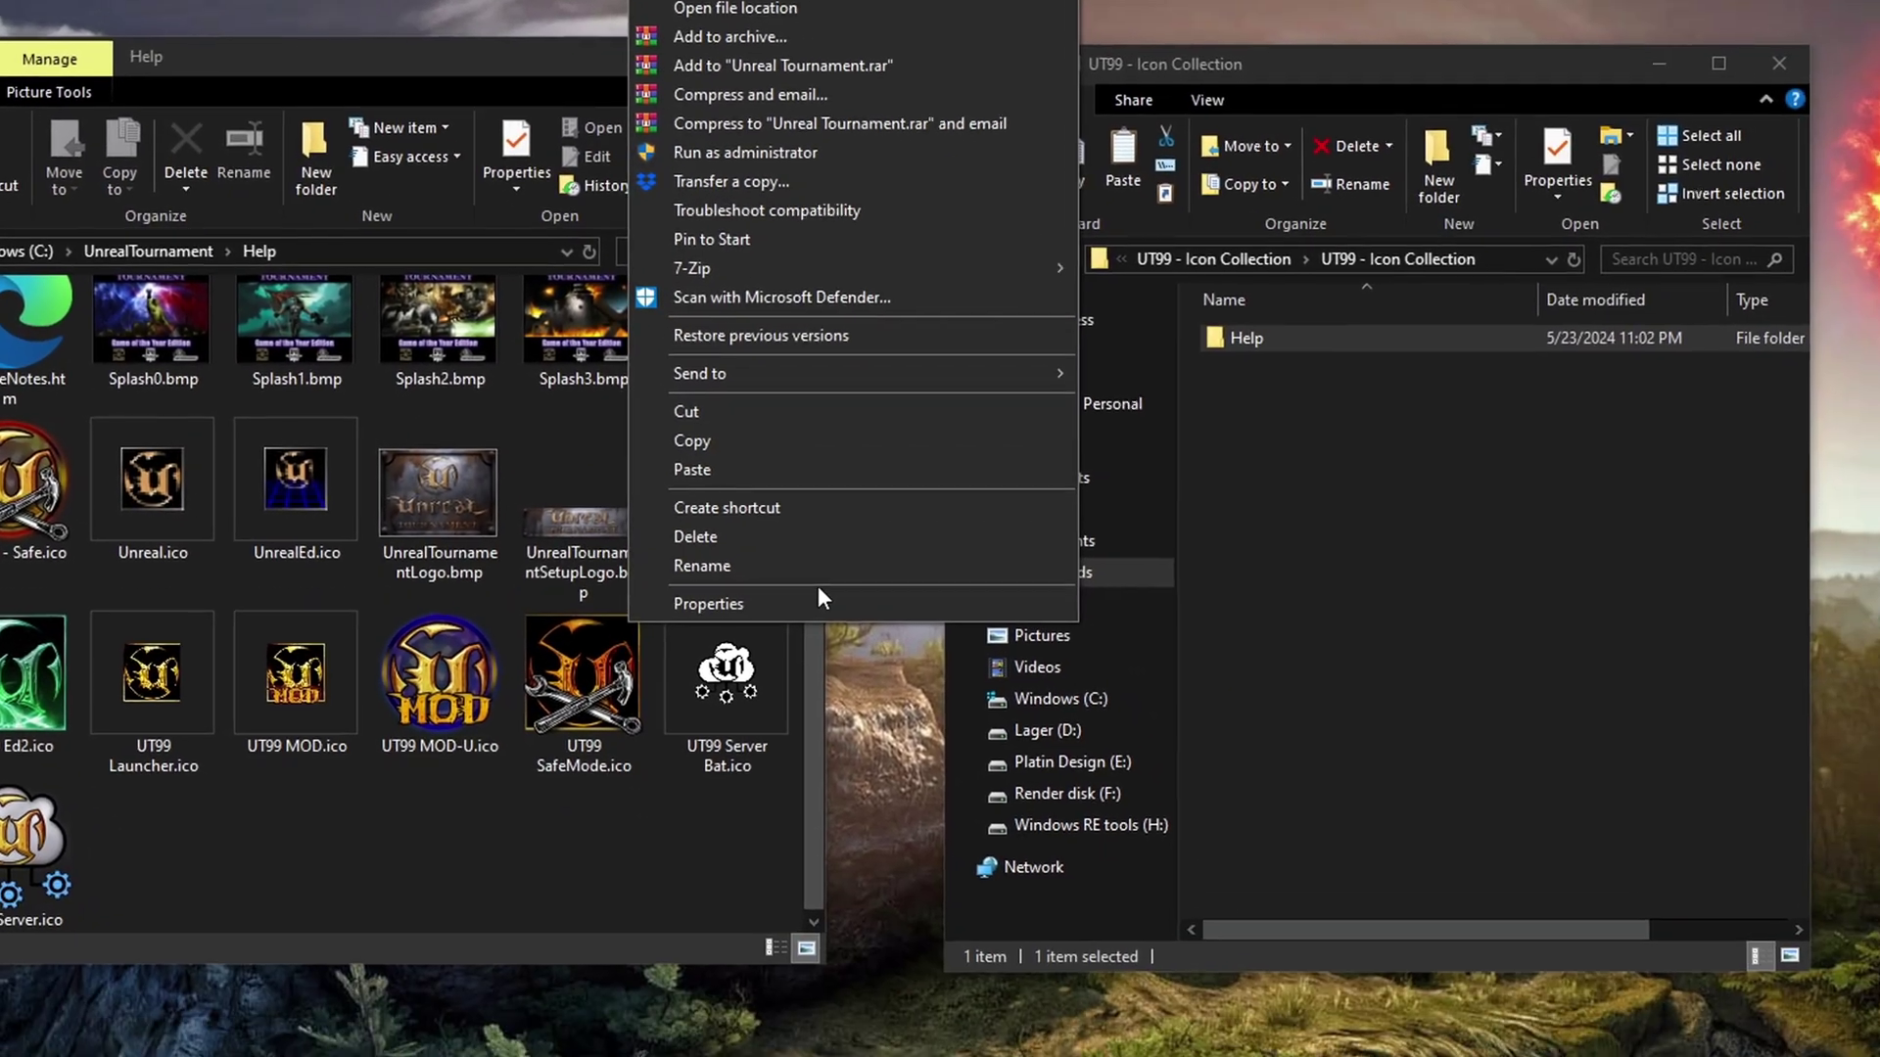
{"action": "left_click", "coordinate": [813, 779]}
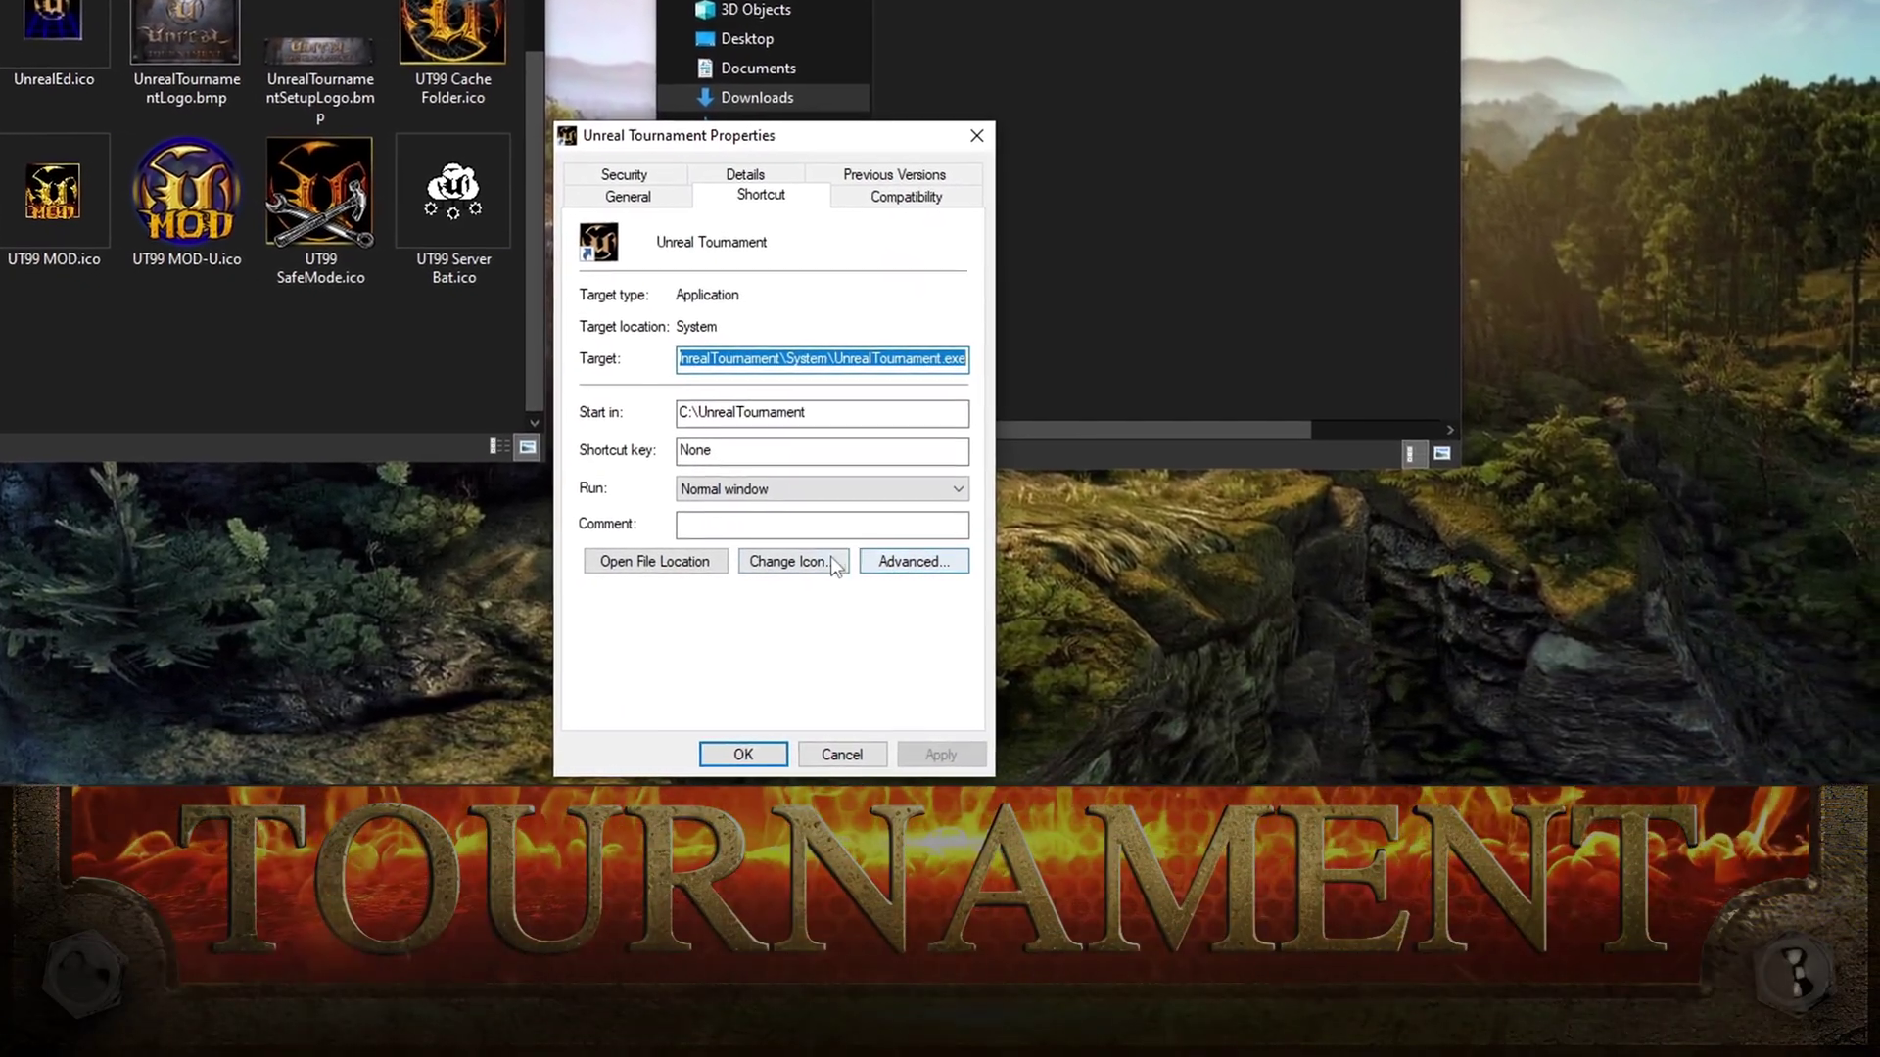
{"action": "left_click", "coordinate": [830, 561]}
{"action": "left_click", "coordinate": [897, 306]}
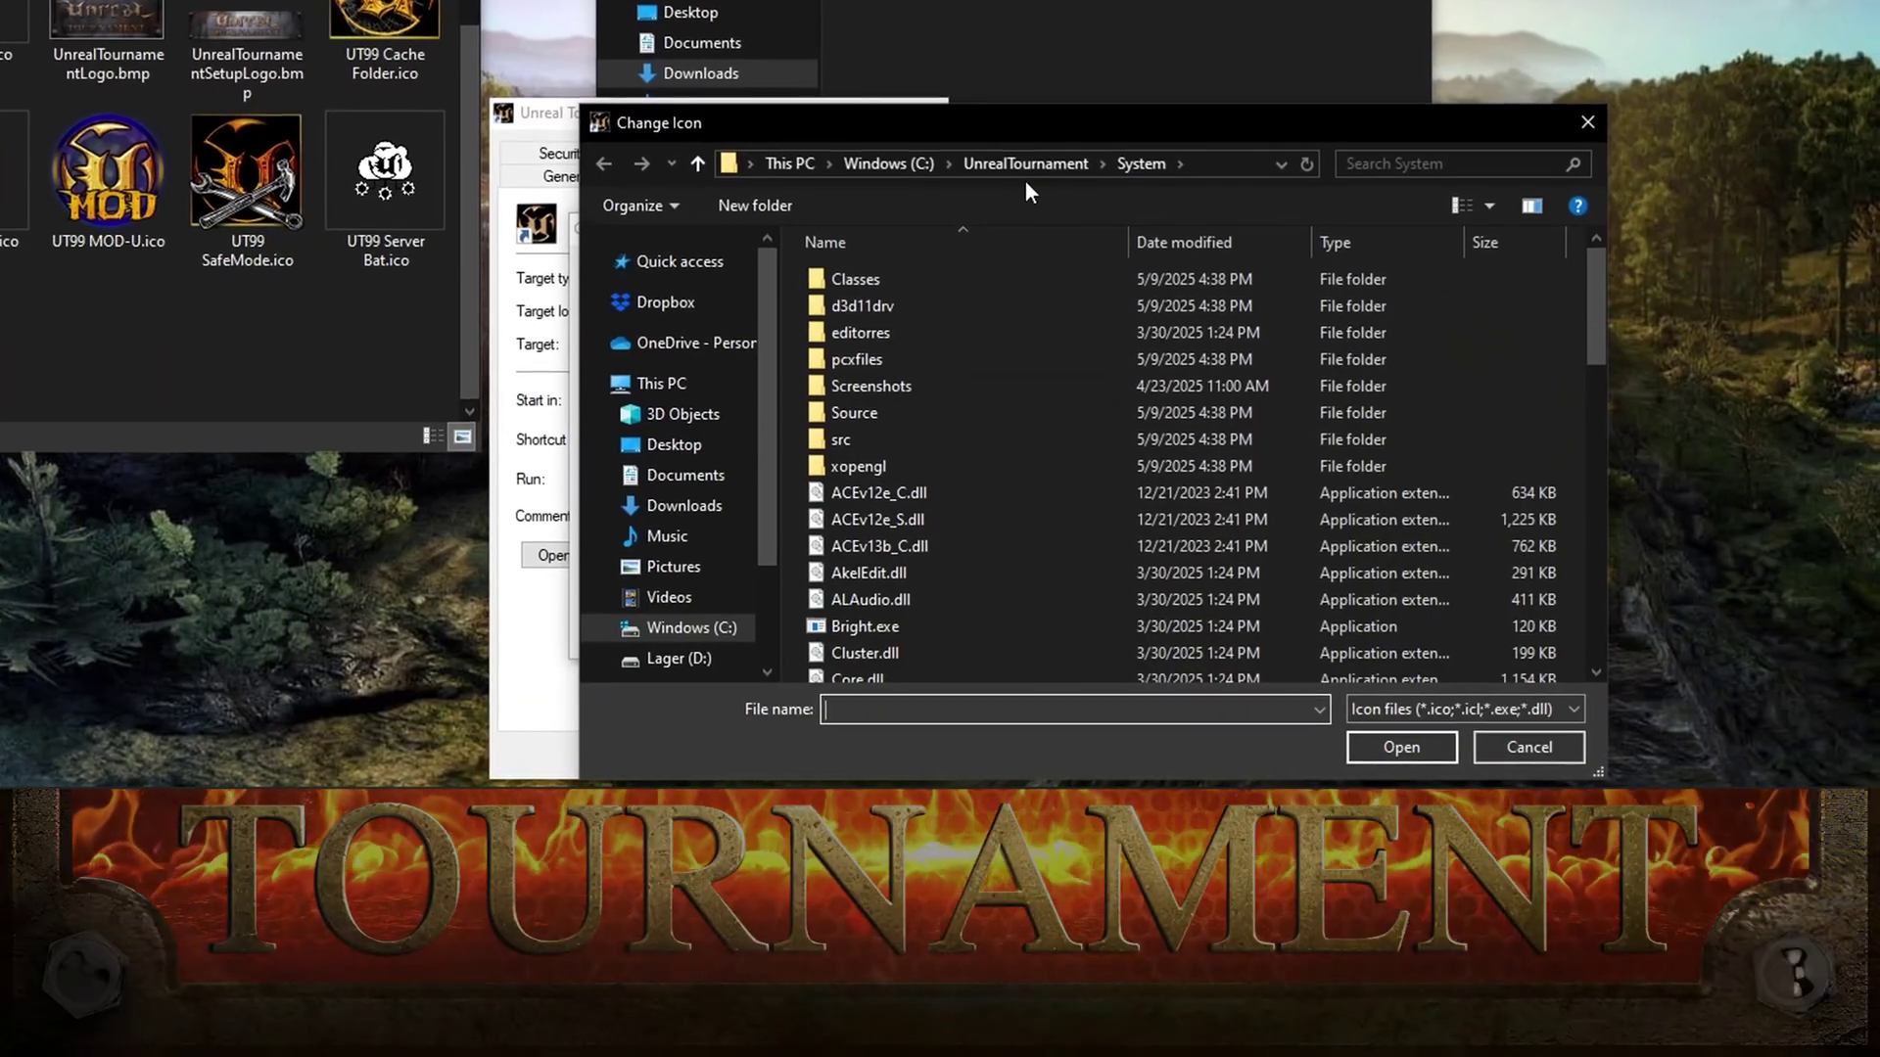
{"action": "left_click", "coordinate": [1025, 157]}
{"action": "double_click", "coordinate": [862, 327]}
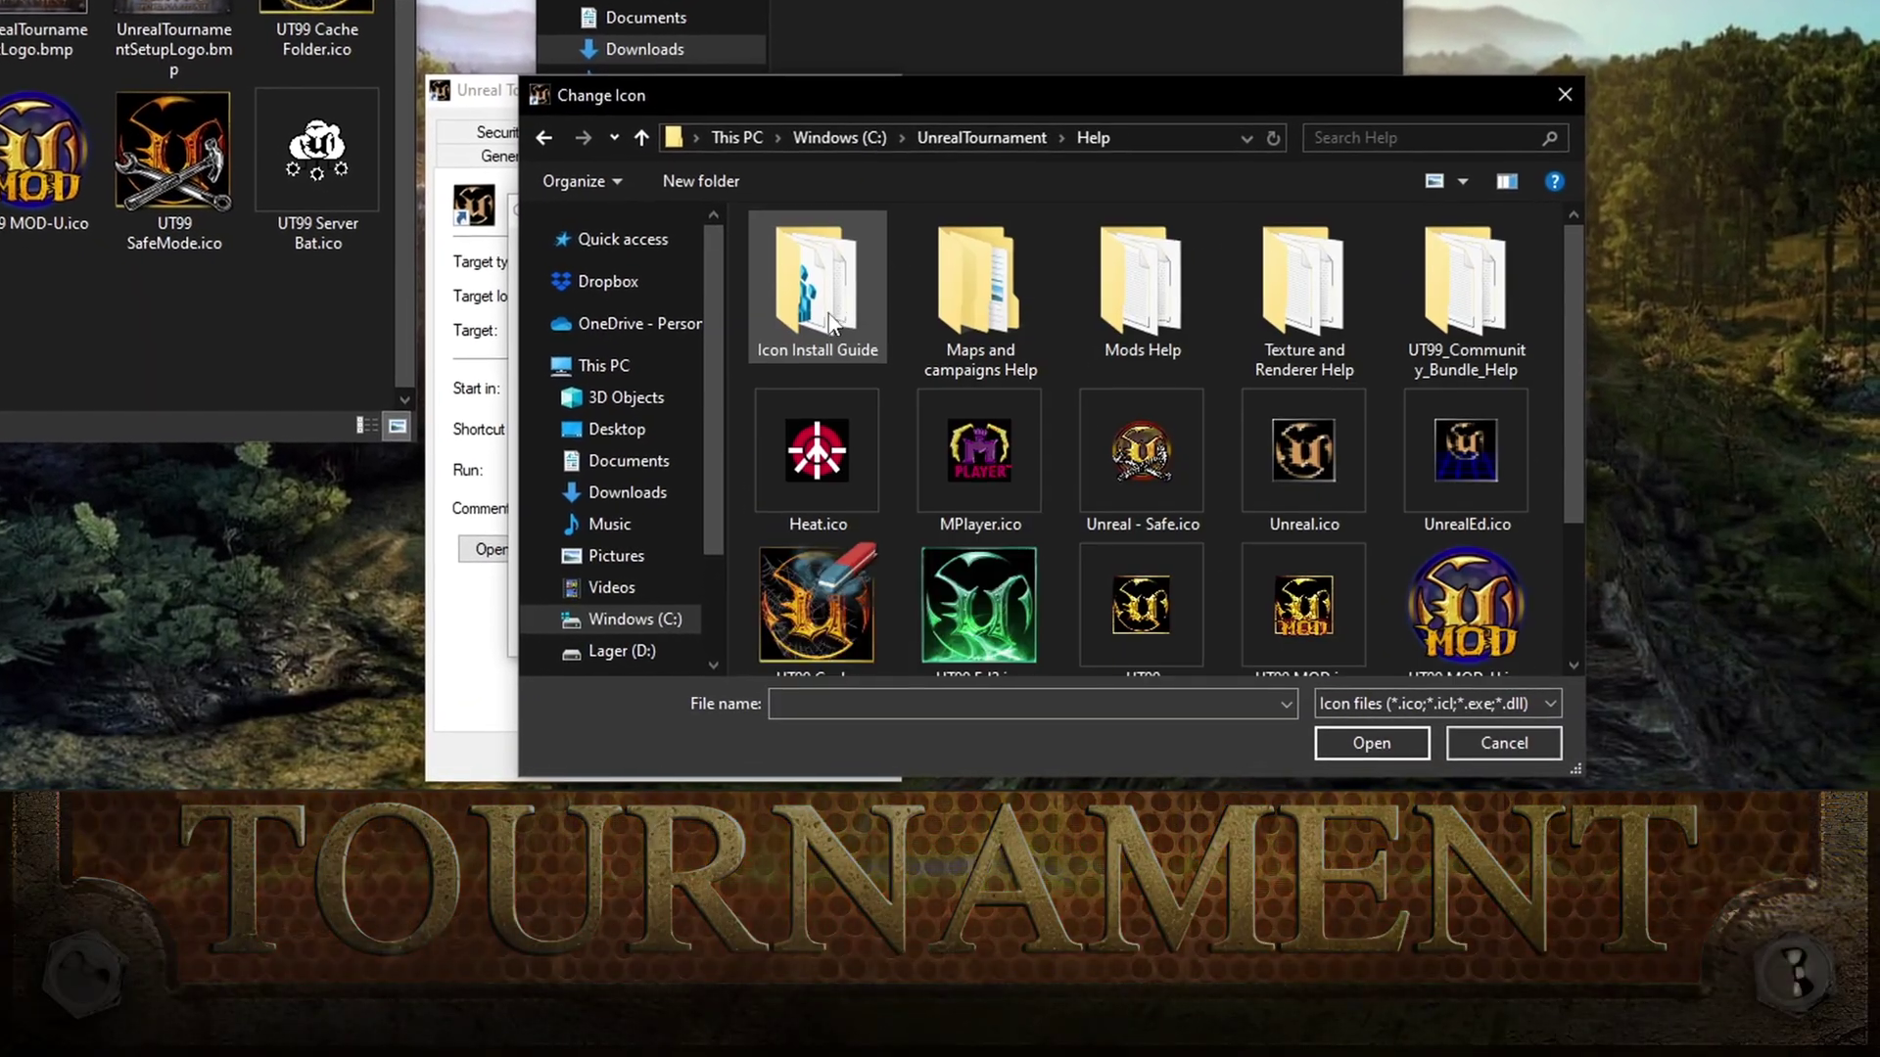
{"action": "left_click_drag", "start_coordinate": [1571, 411], "coordinate": [1461, 543]}
{"action": "left_click", "coordinate": [1038, 370]}
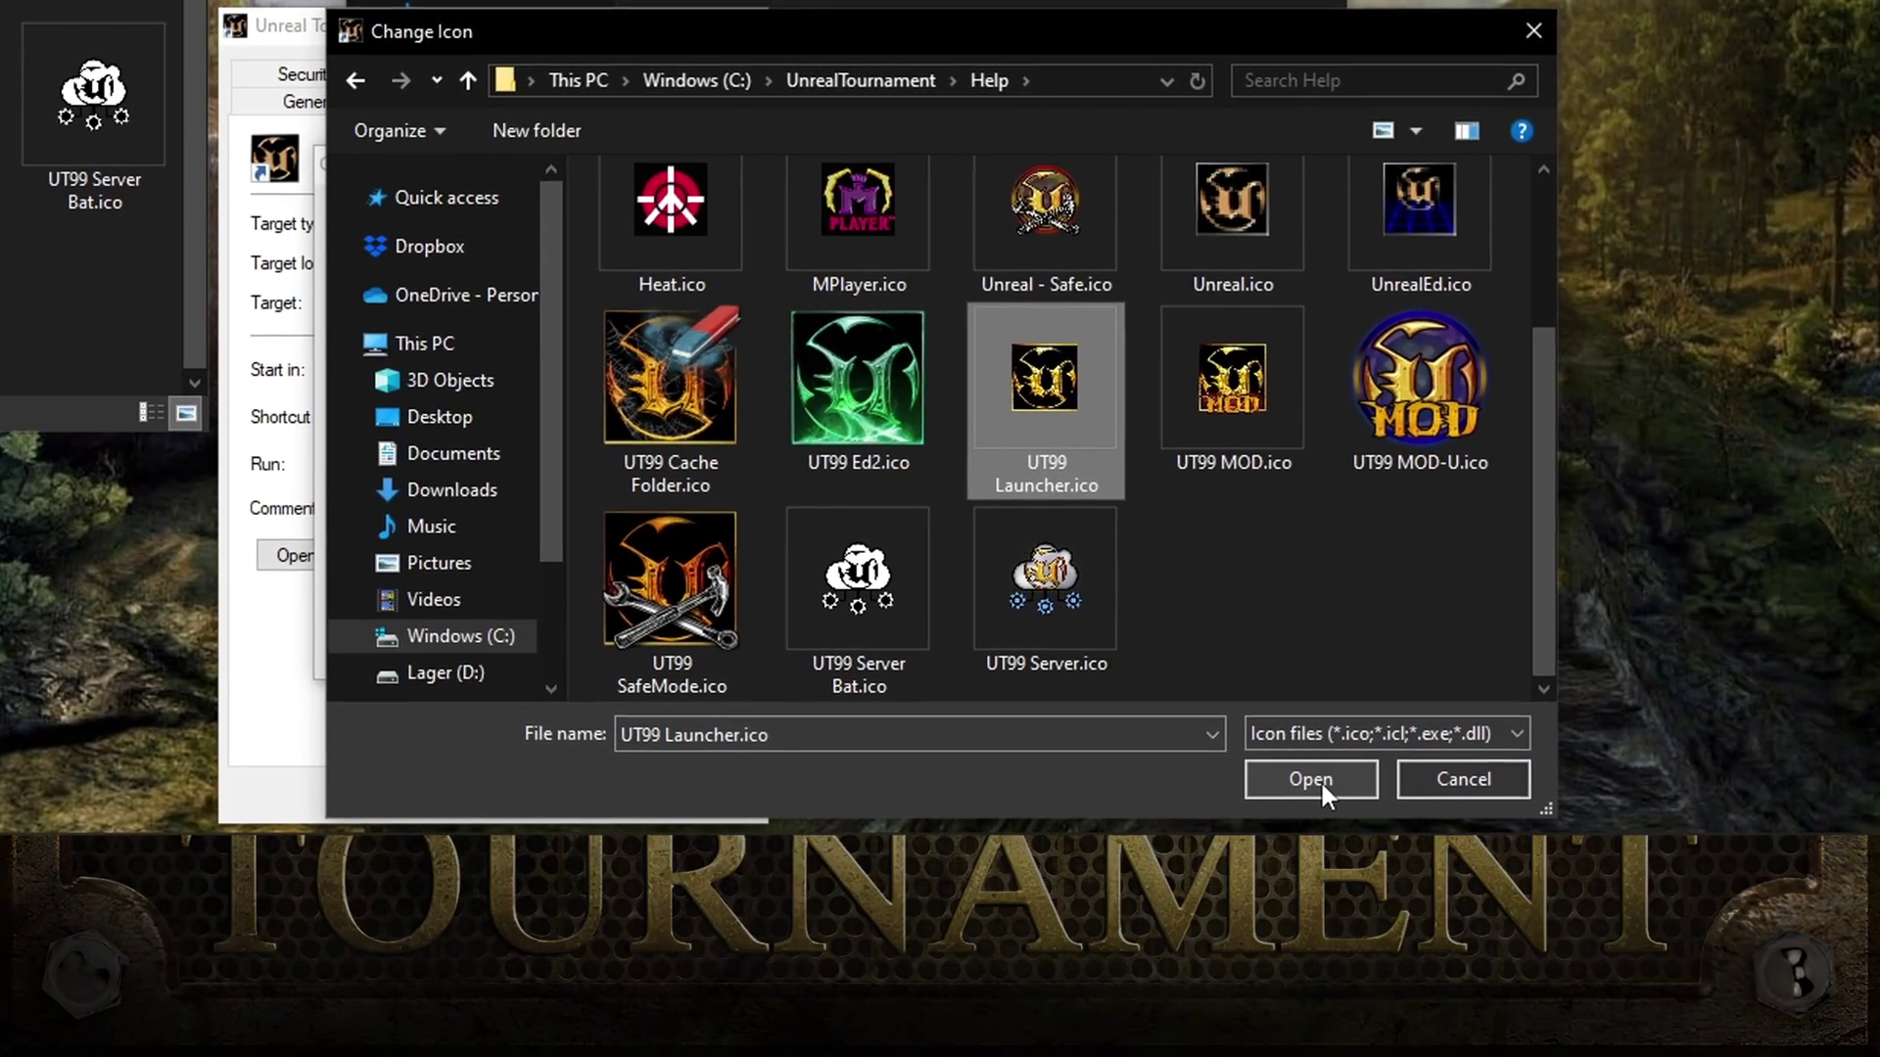
{"action": "left_click", "coordinate": [1311, 779]}
{"action": "left_click", "coordinate": [734, 740]}
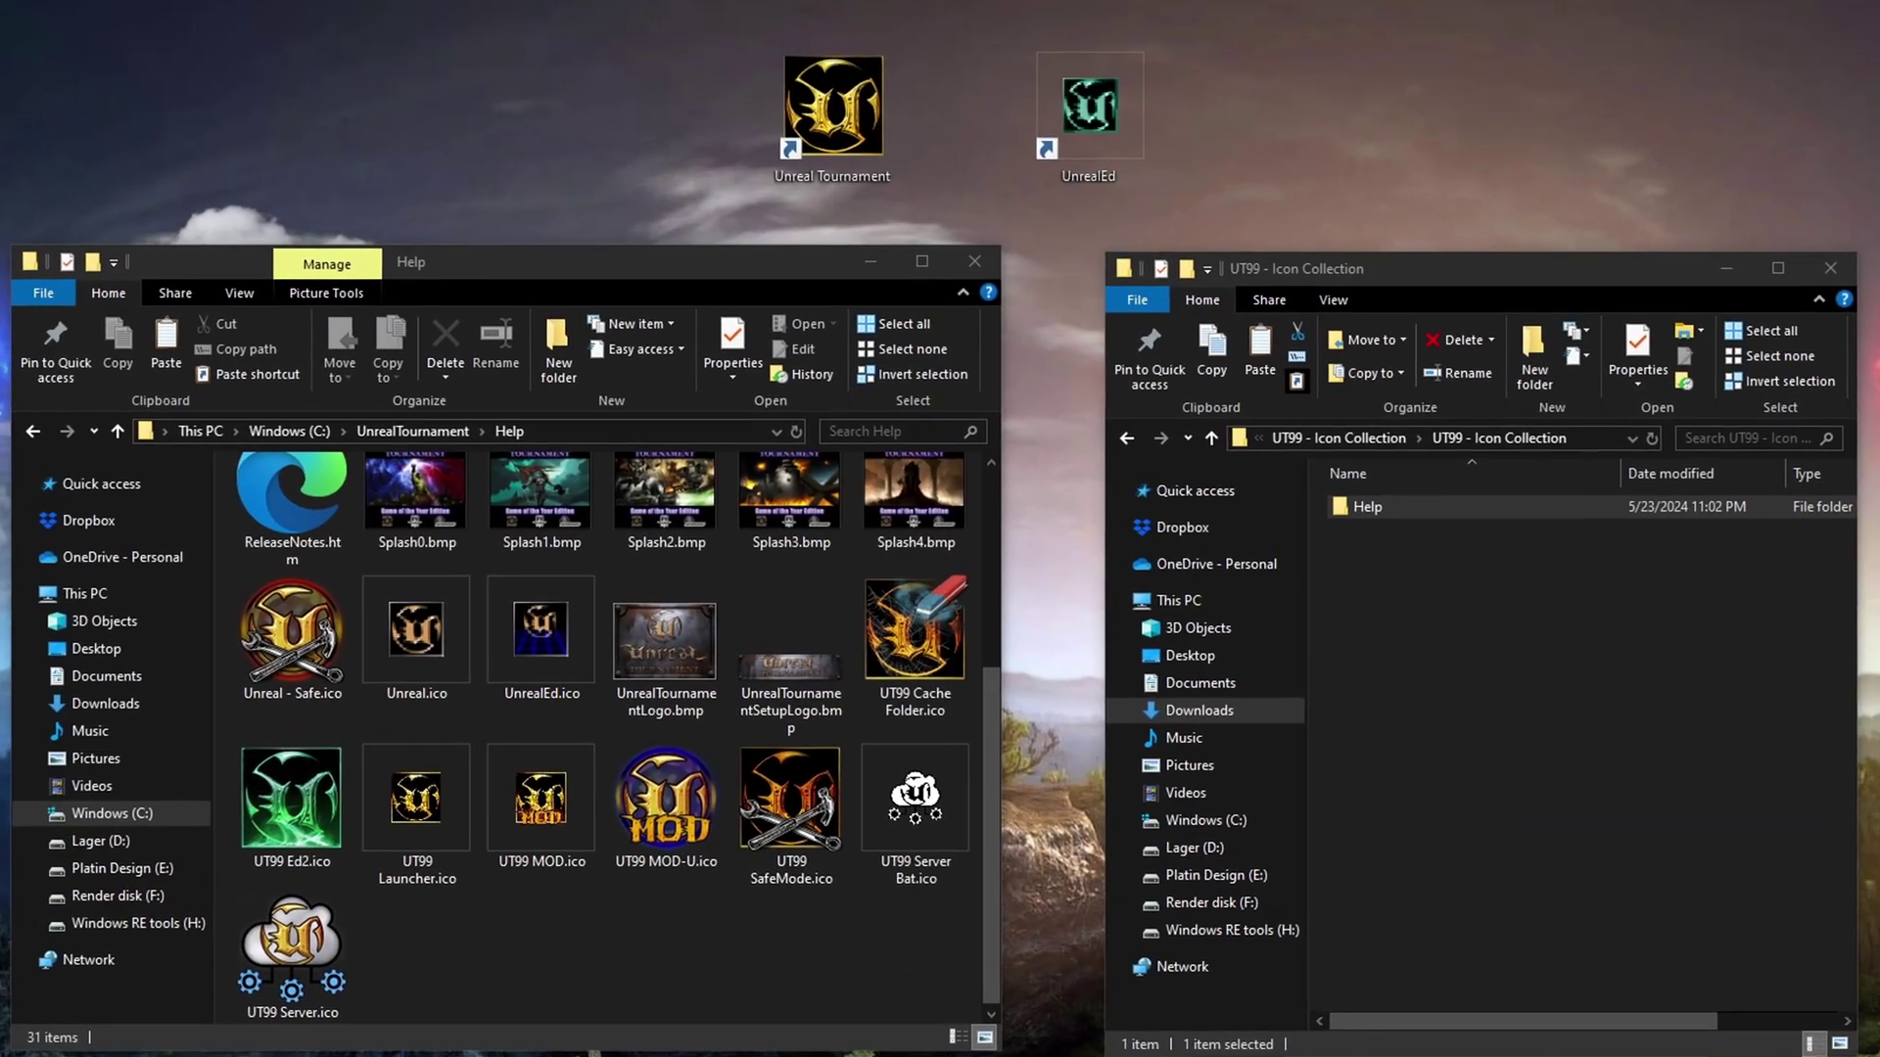
Duplicate the Unreal Tournament shortcut on the desktop and name the copy Unreal Tournament - Safe.
{"action": "left_click_drag", "start_coordinate": [19, 549], "coordinate": [936, 186]}
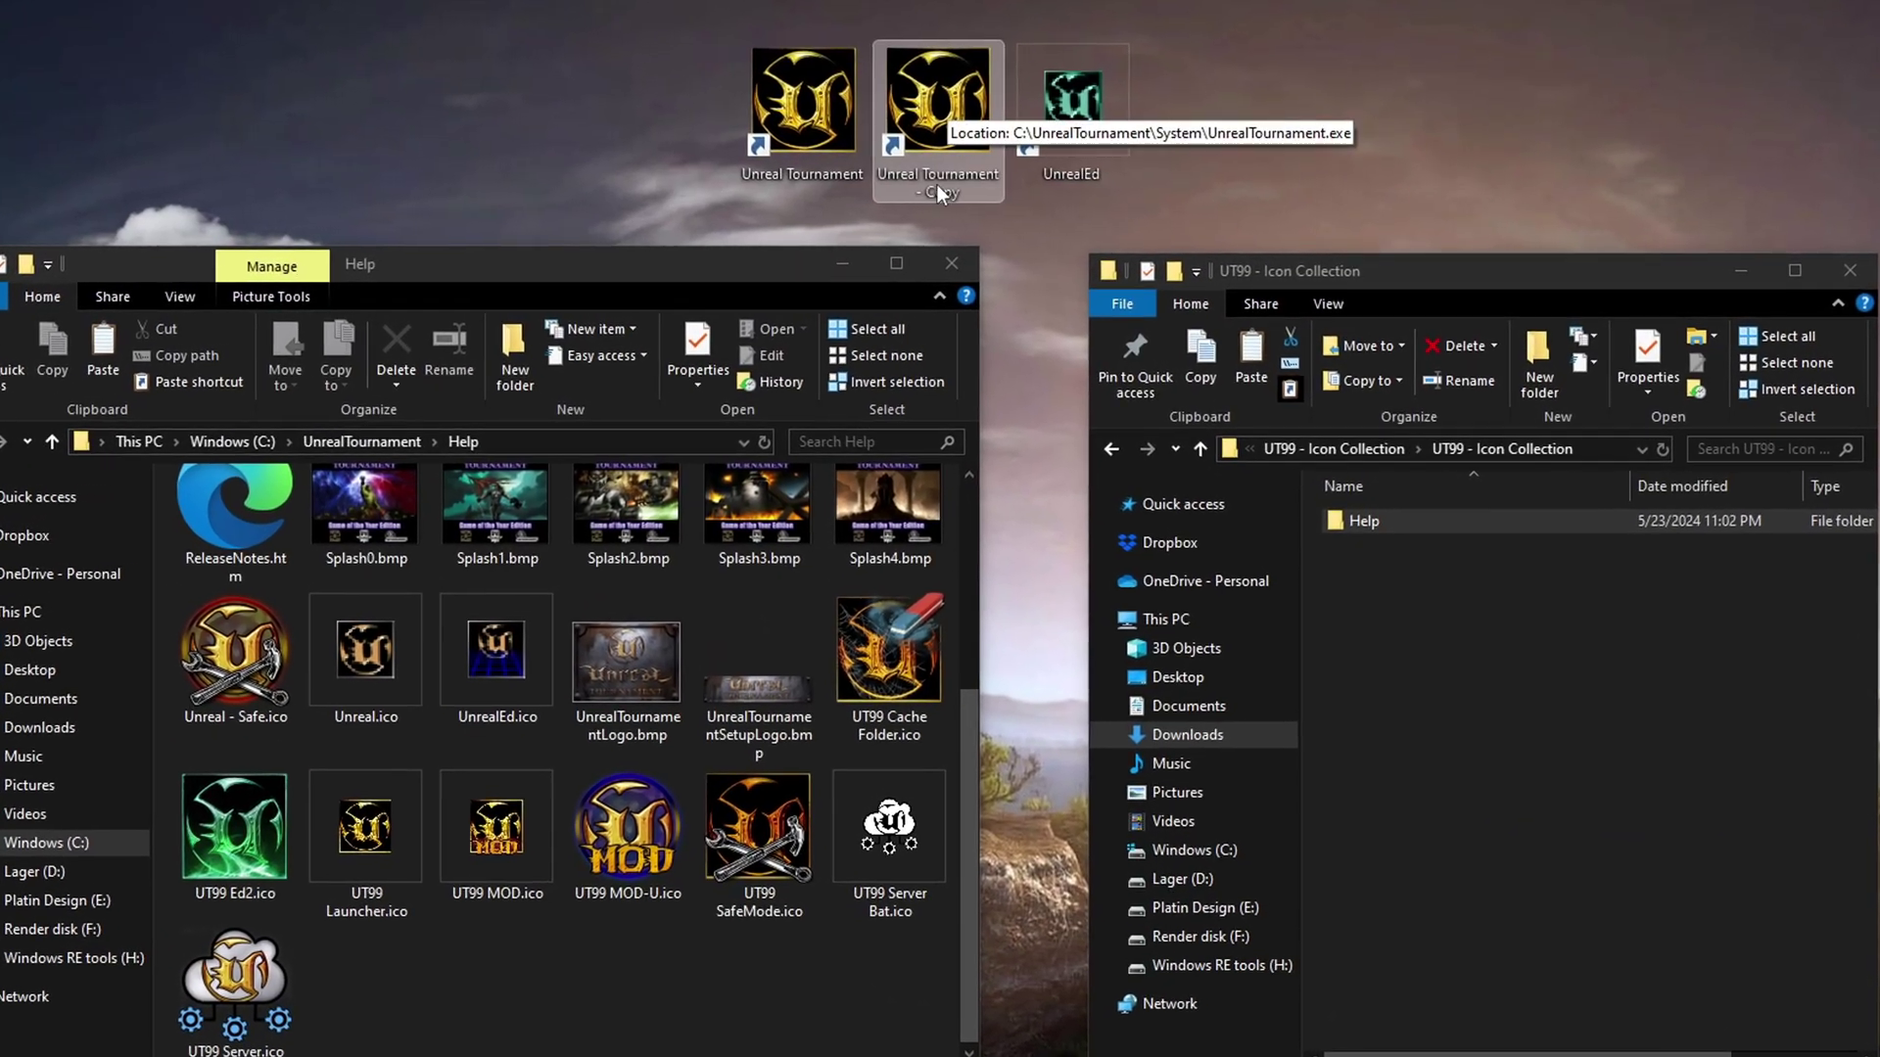
{"action": "left_click", "coordinate": [937, 189]}
{"action": "left_click", "coordinate": [971, 206]}
{"action": "key", "text": "BackSpace"}
{"action": "key", "text": "BackSpace"}
{"action": "key", "text": "BackSpace"}
{"action": "key", "text": "BackSpace"}
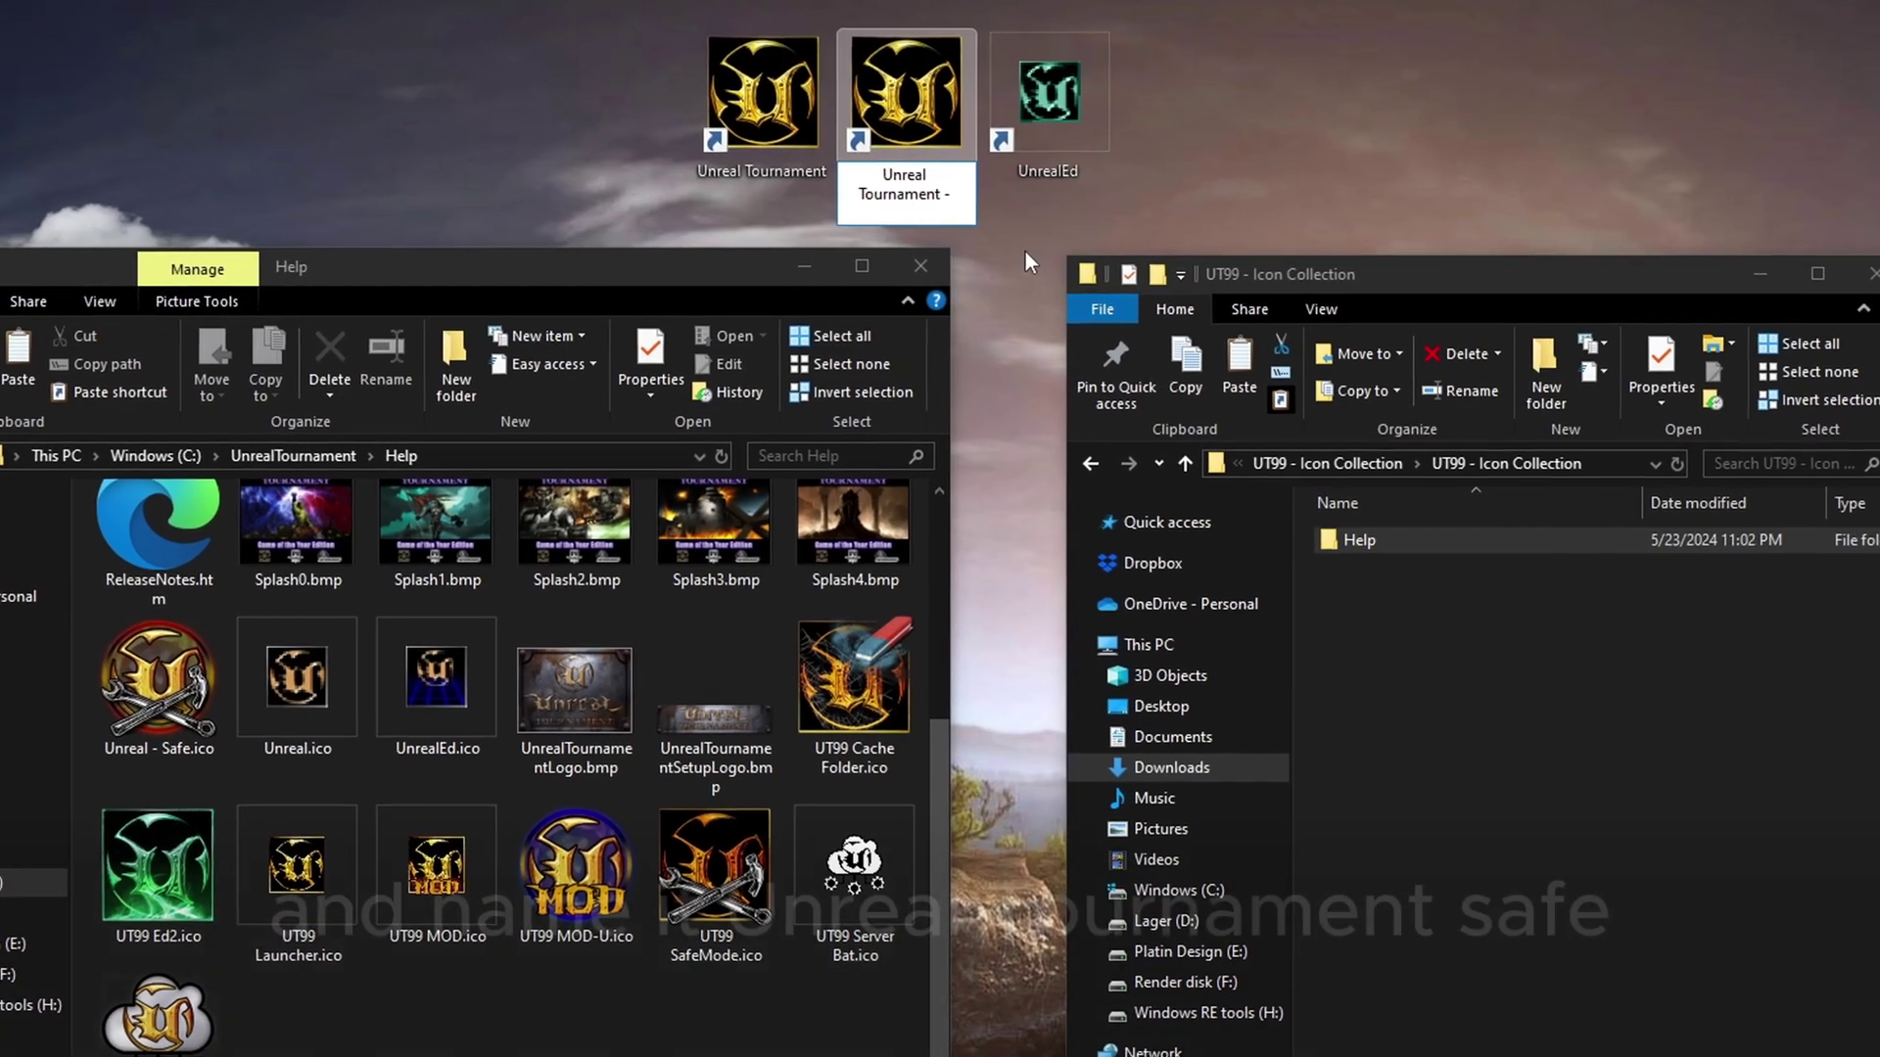
{"action": "type", "text": "Safe"}
{"action": "key", "text": "Return"}
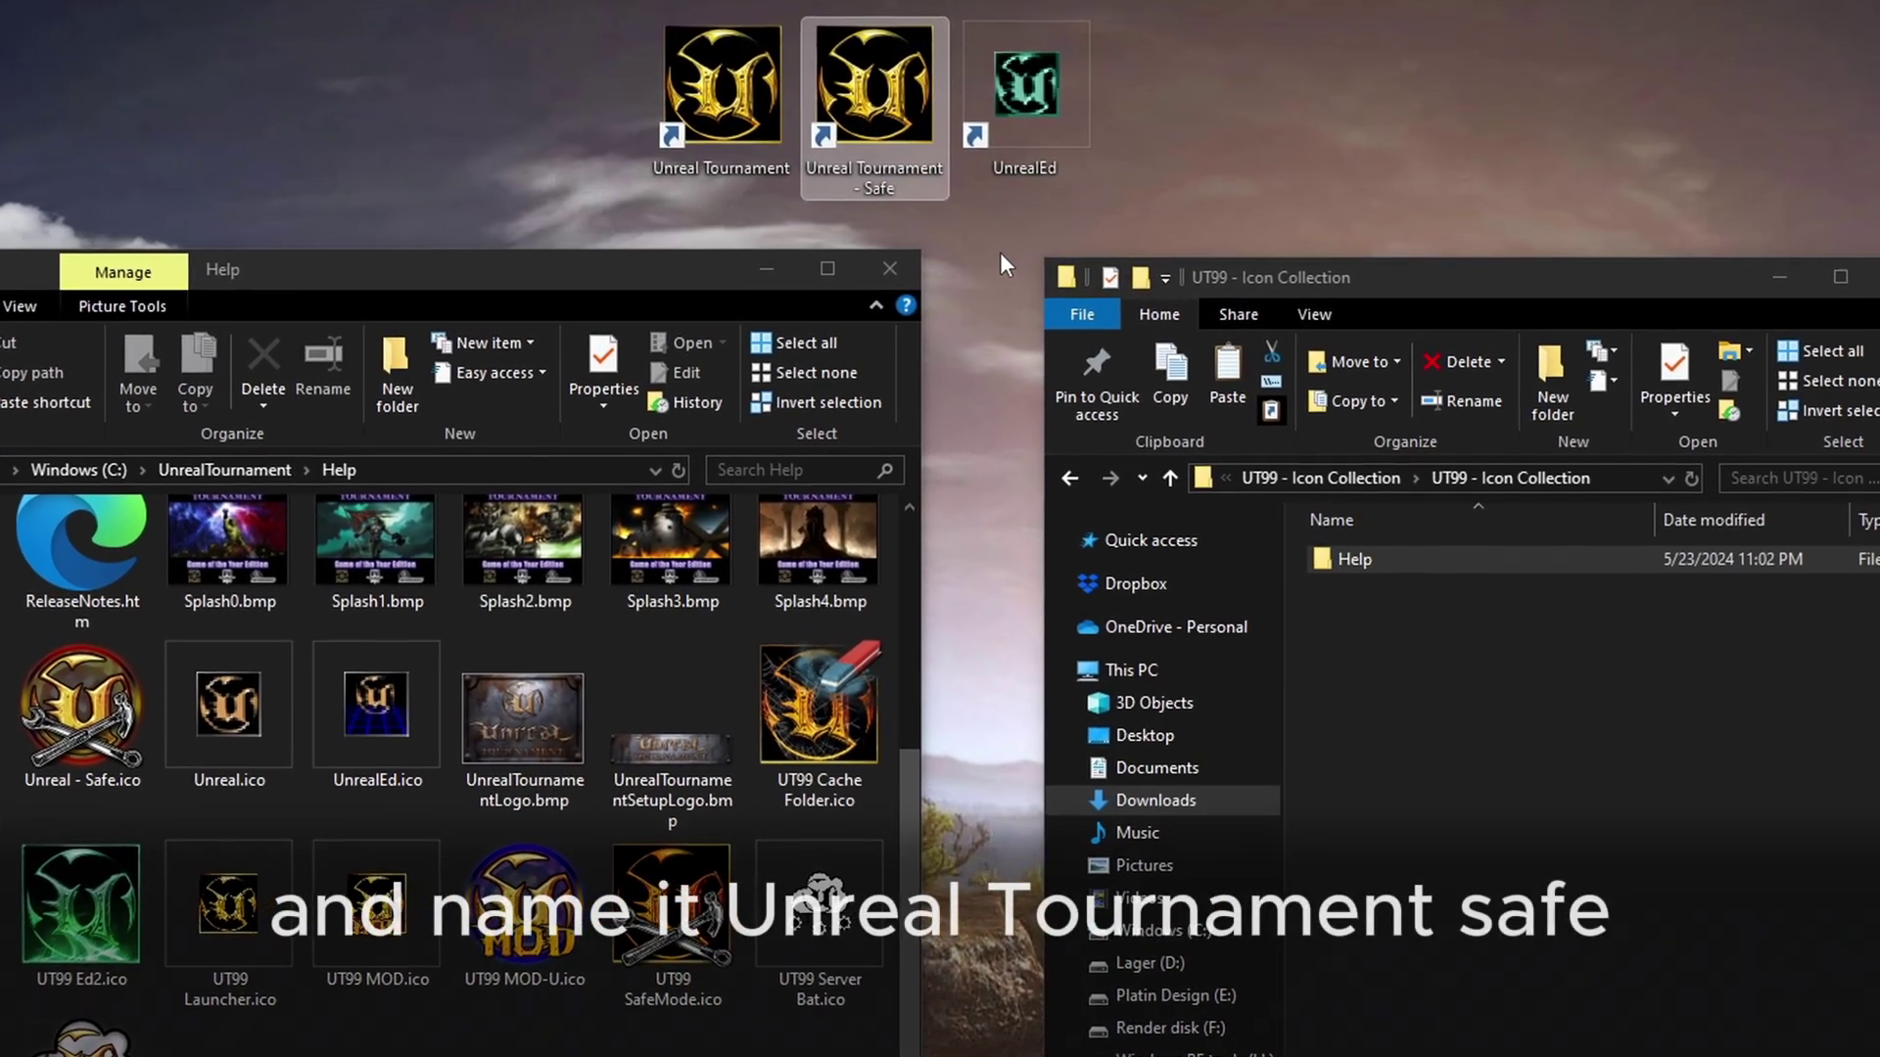
Append a space and -Safe to the target path of the Unreal Tournament - Safe shortcut.
{"action": "right_click", "coordinate": [867, 102]}
{"action": "left_click", "coordinate": [982, 751]}
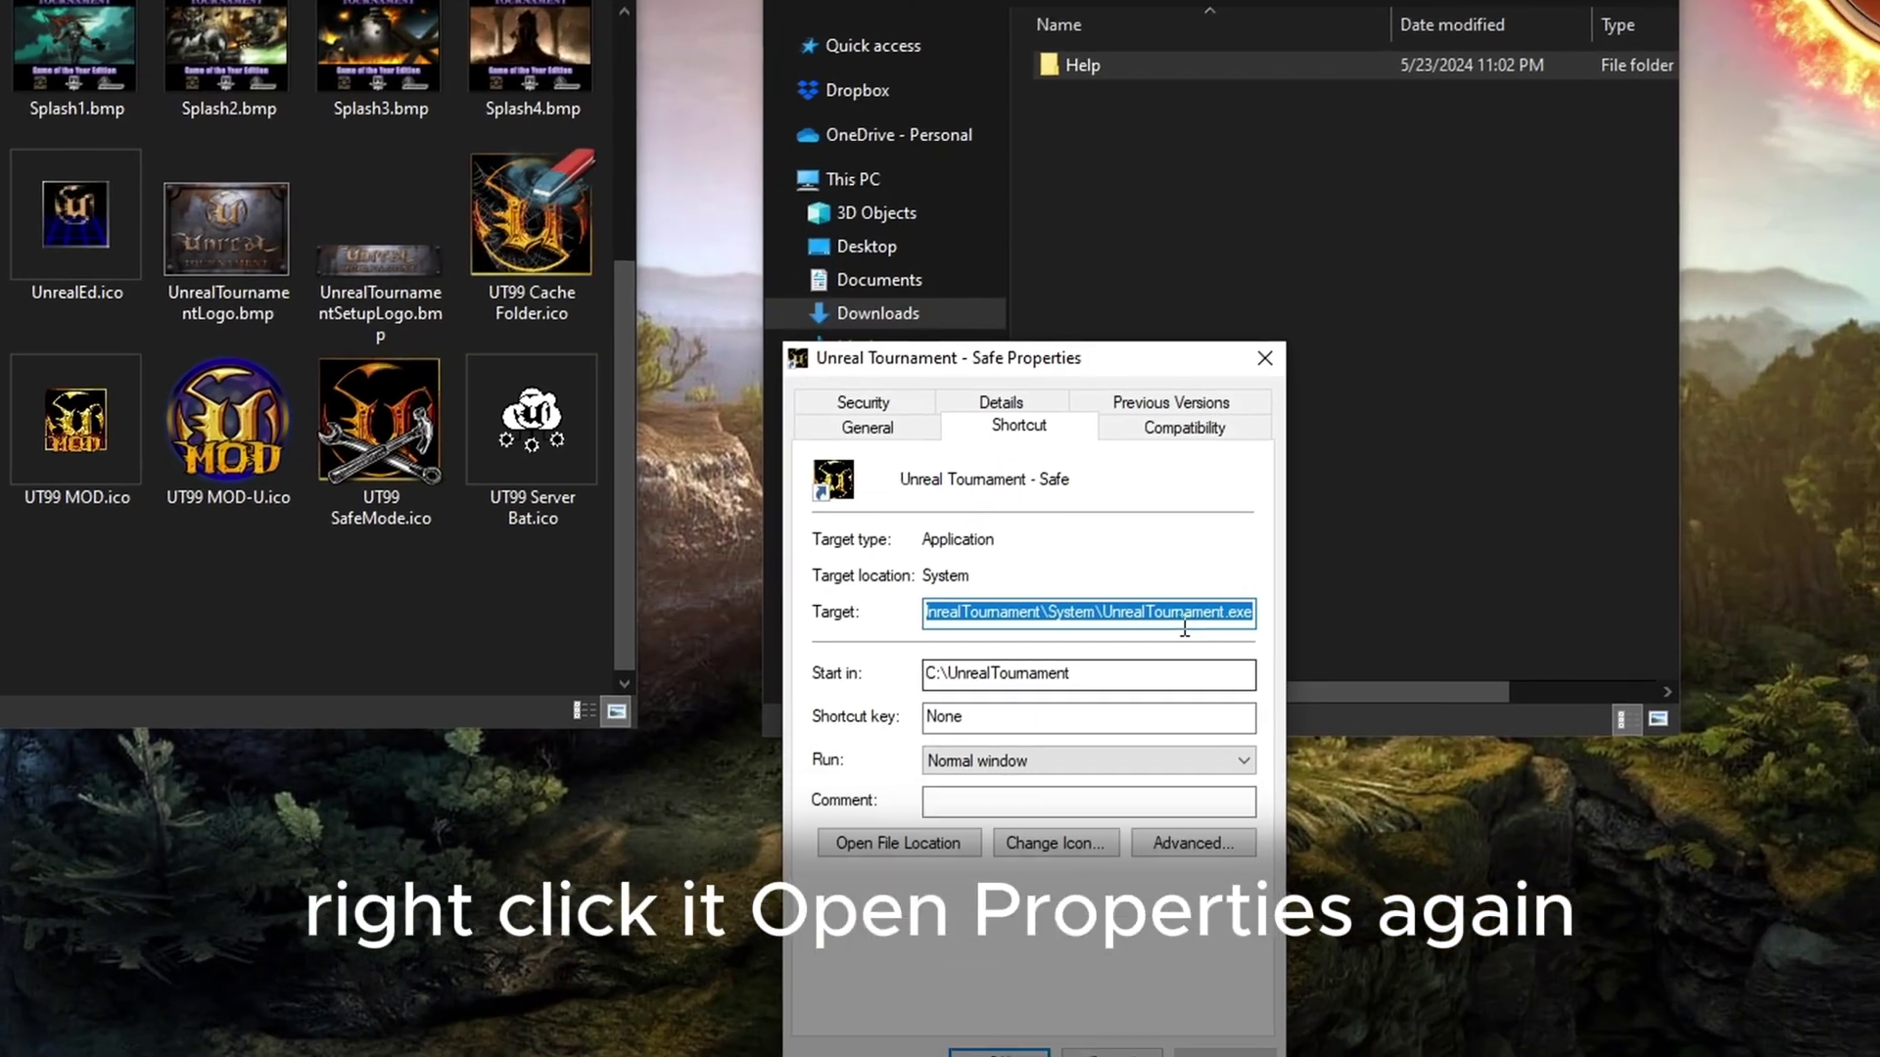
{"action": "left_click", "coordinate": [1340, 867]}
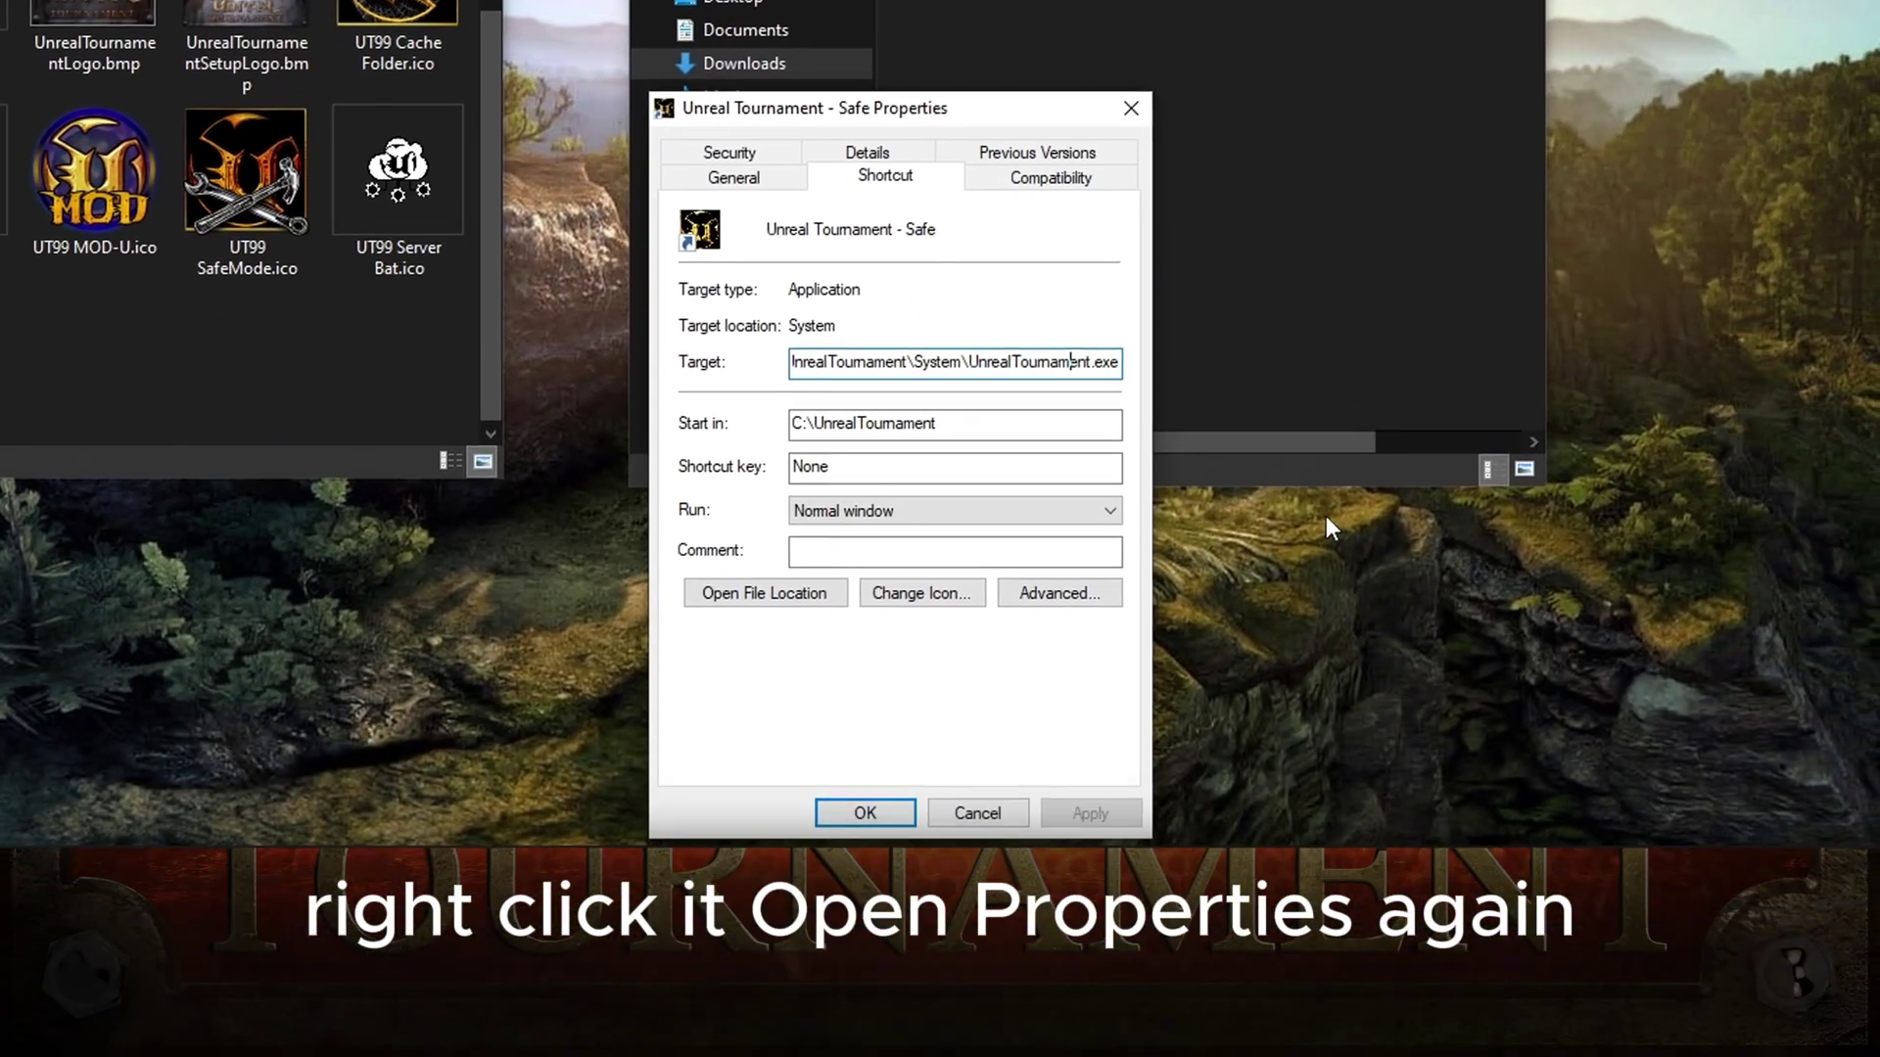
{"action": "key", "text": "Right"}
{"action": "key", "text": "Right"}
{"action": "key", "text": "Right"}
{"action": "key", "text": "Right"}
{"action": "key", "text": "Right"}
{"action": "key", "text": "Right"}
{"action": "key", "text": "Right"}
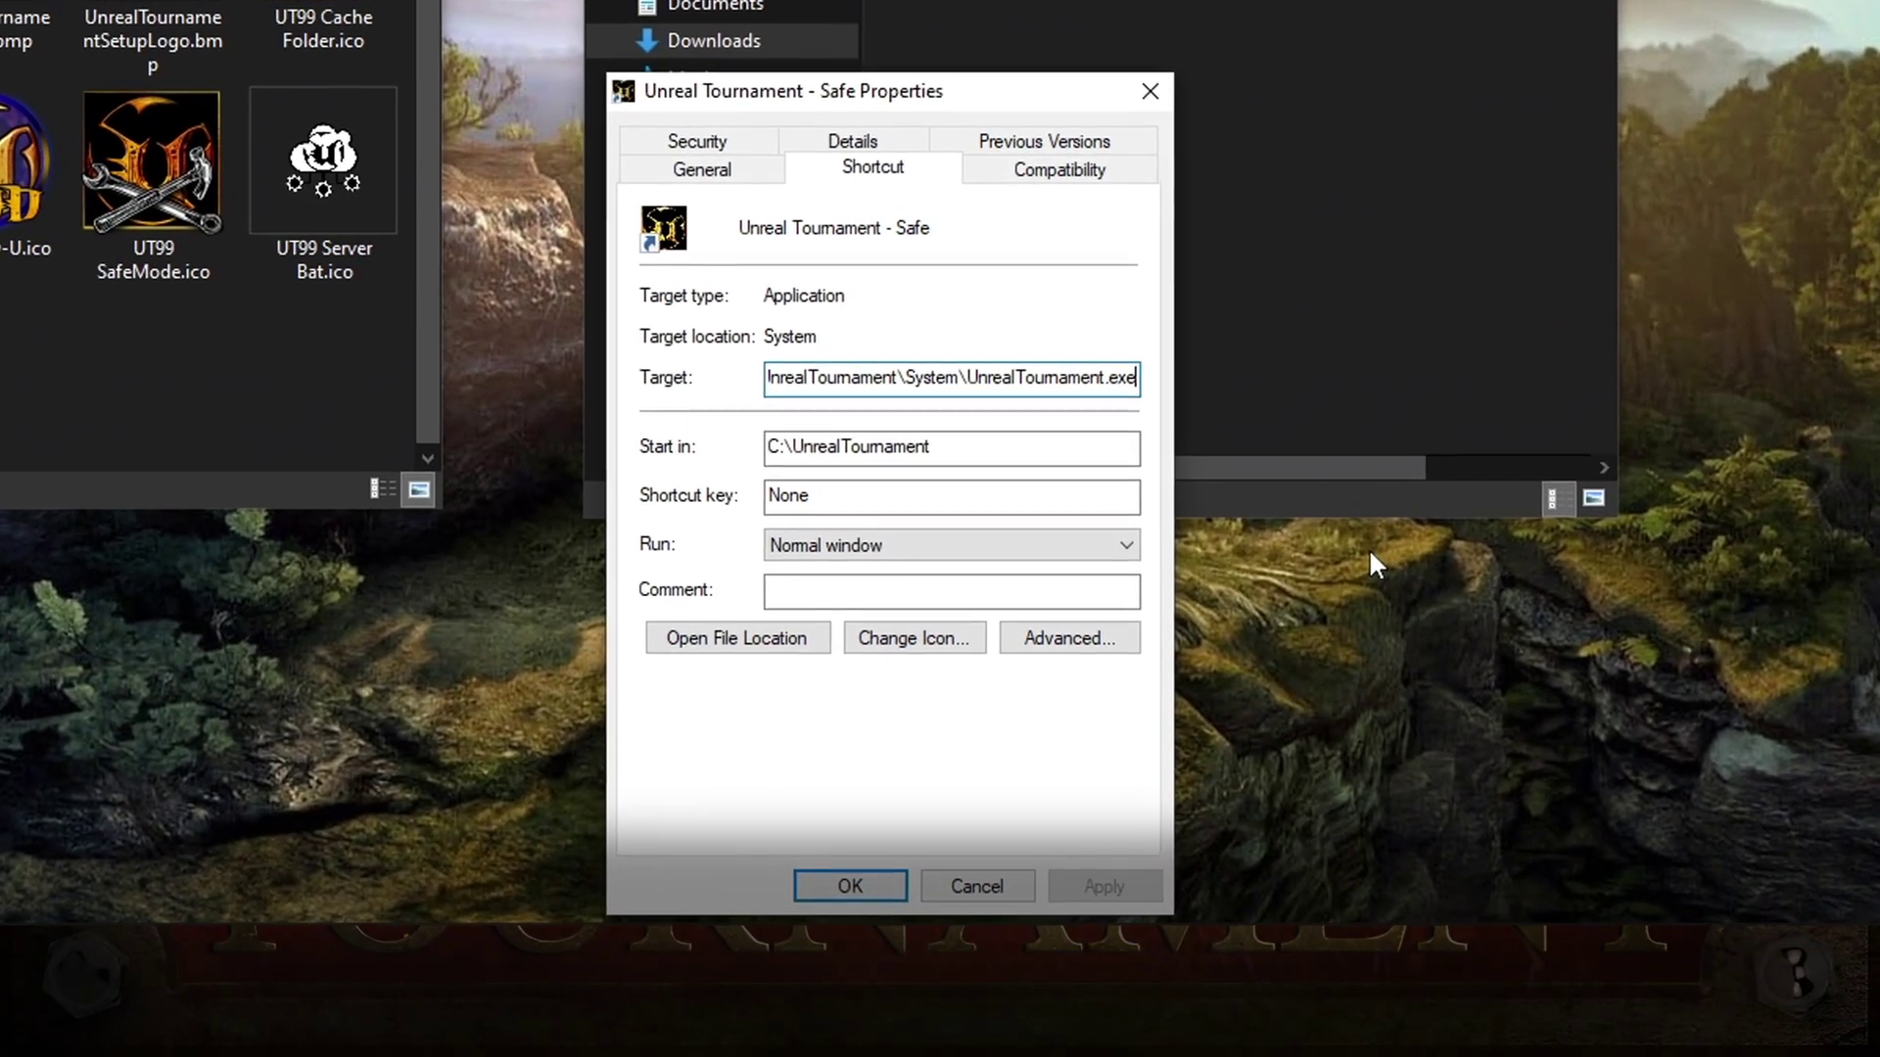
{"action": "type", "text": "-"}
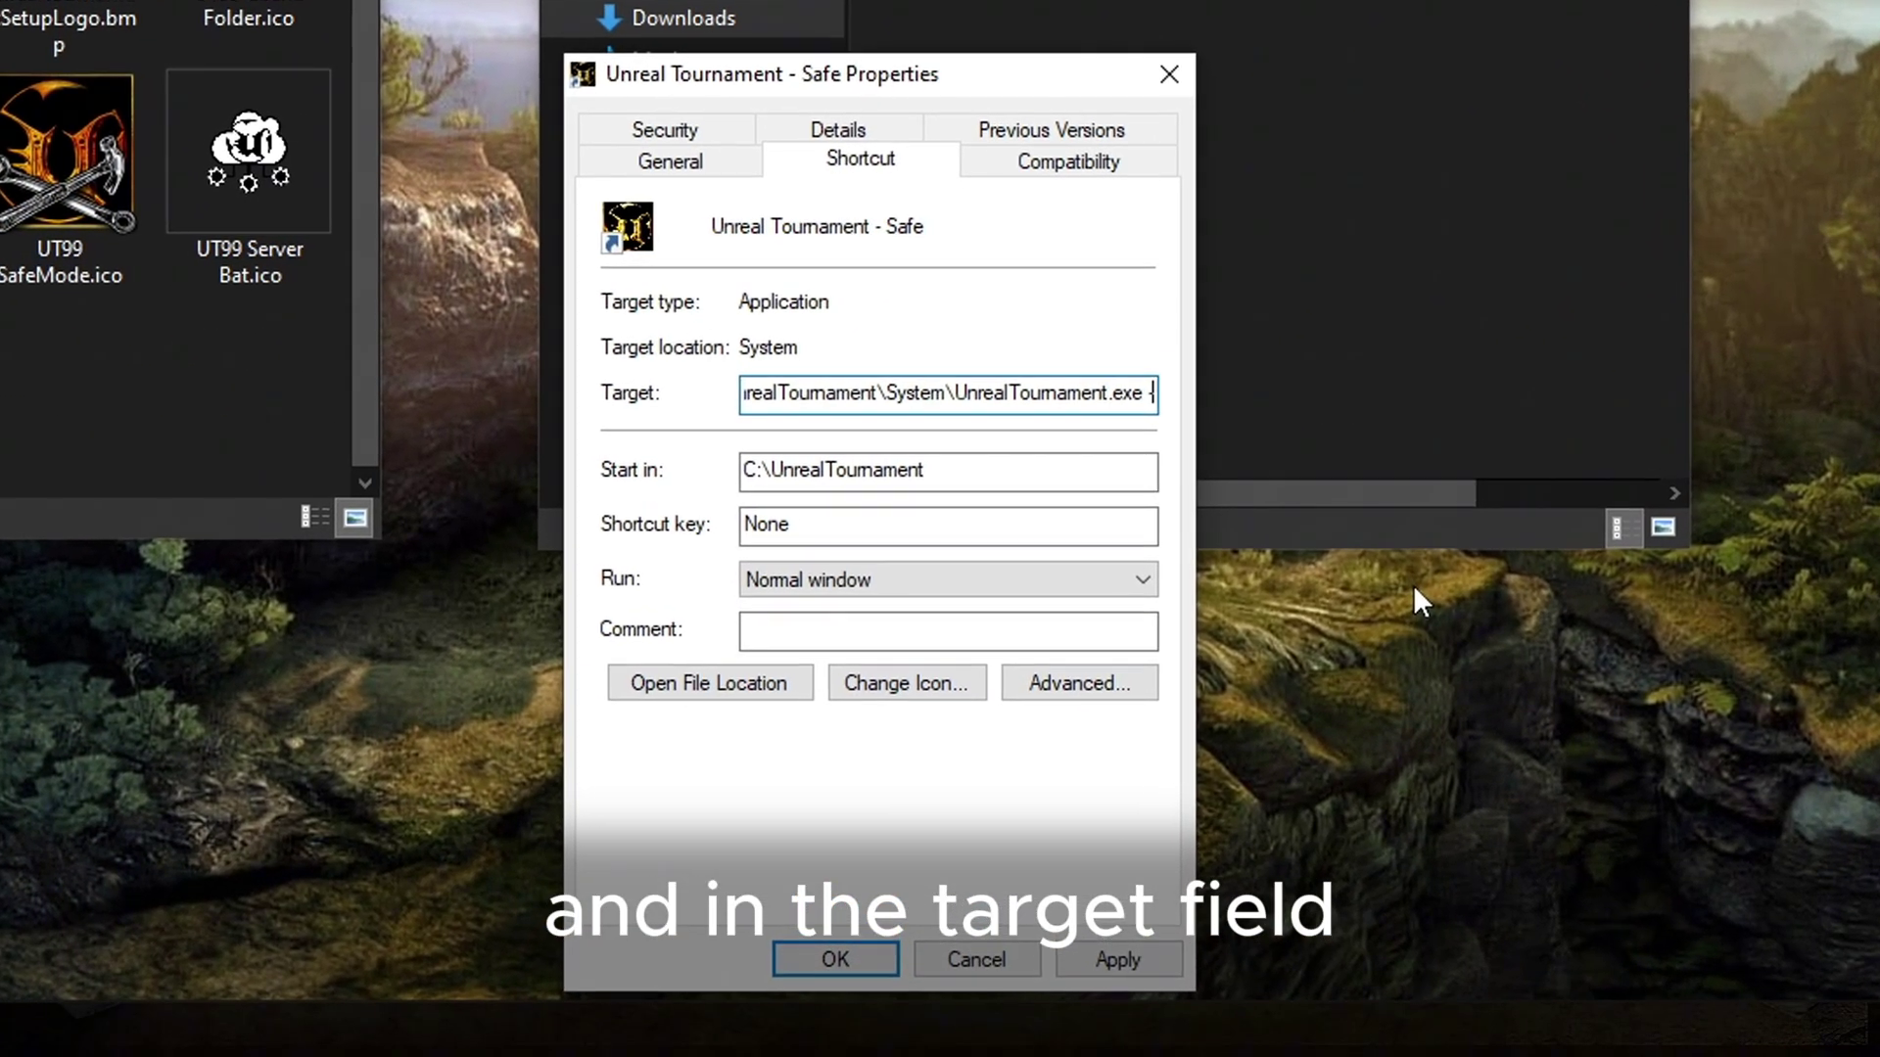
{"action": "type", "text": "Safe"}
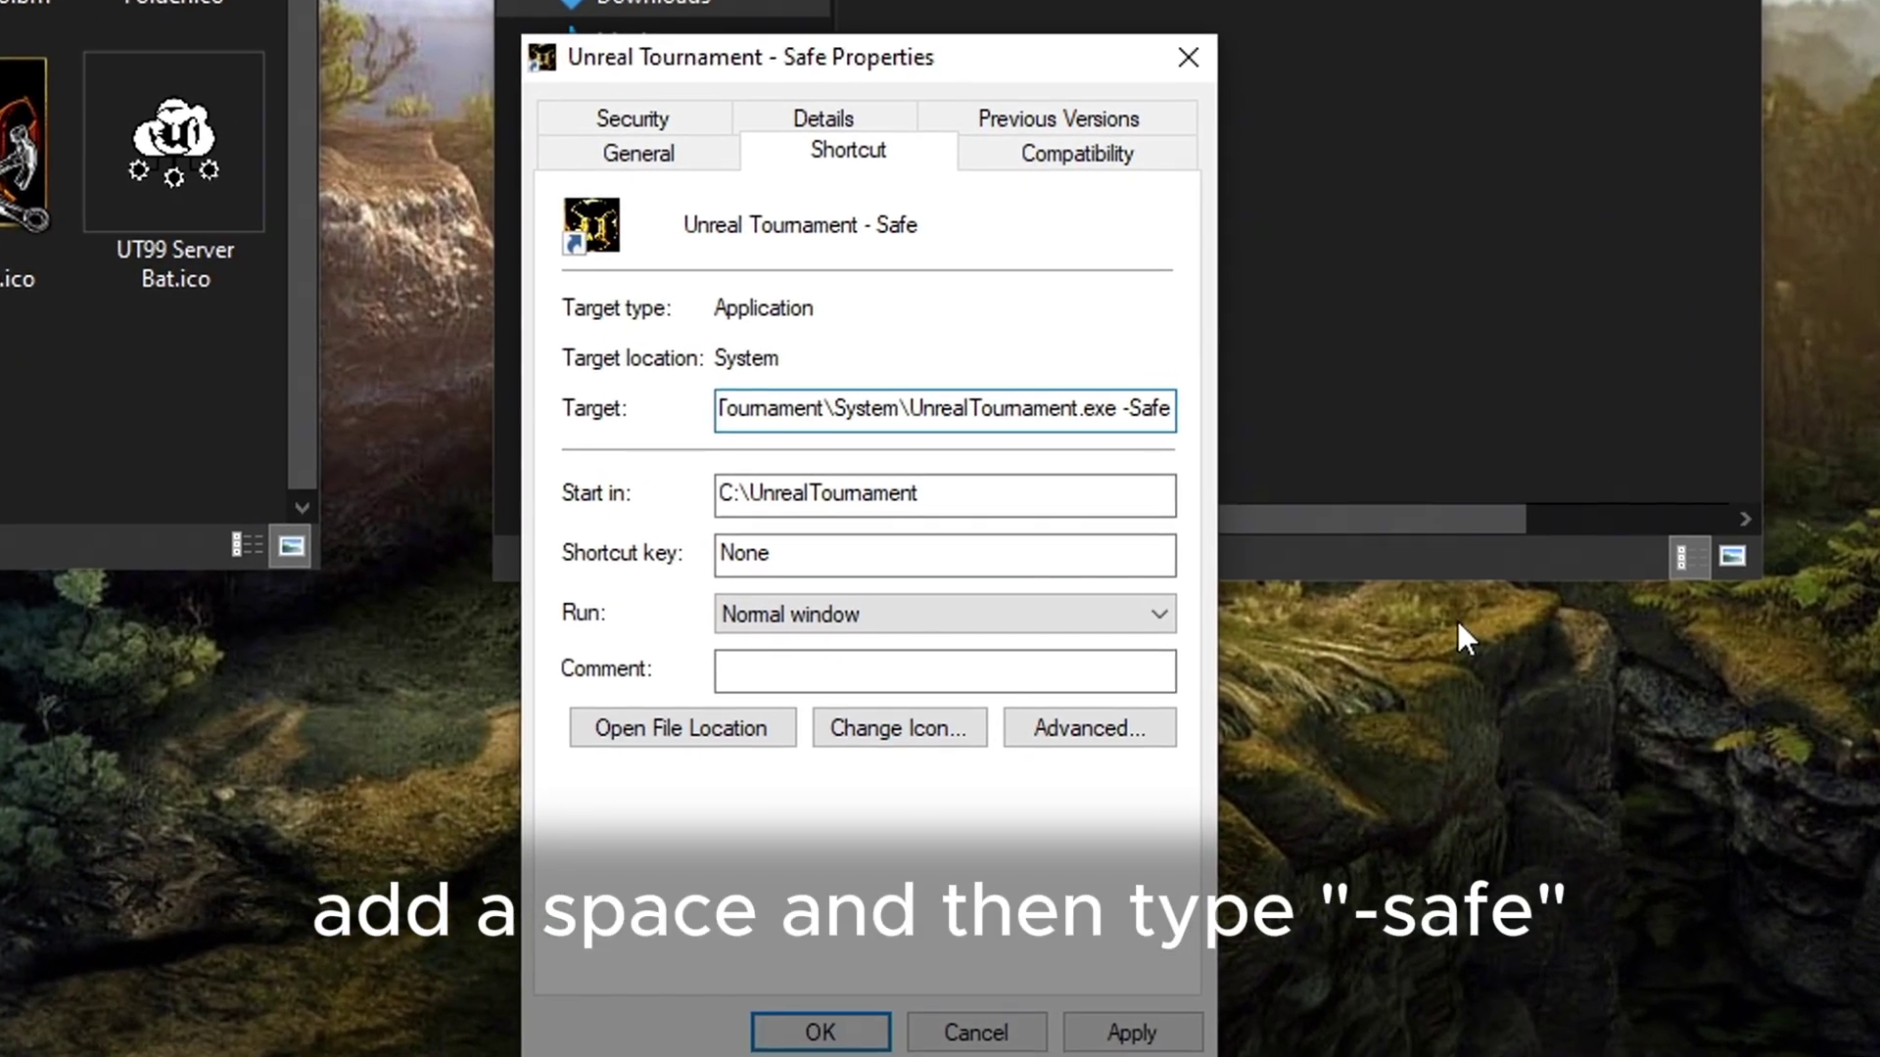
Set the Unreal Tournament - Safe shortcut's icon to UT99 SafeMode.ico from the Help folder and save its properties.
{"action": "left_click", "coordinate": [920, 729]}
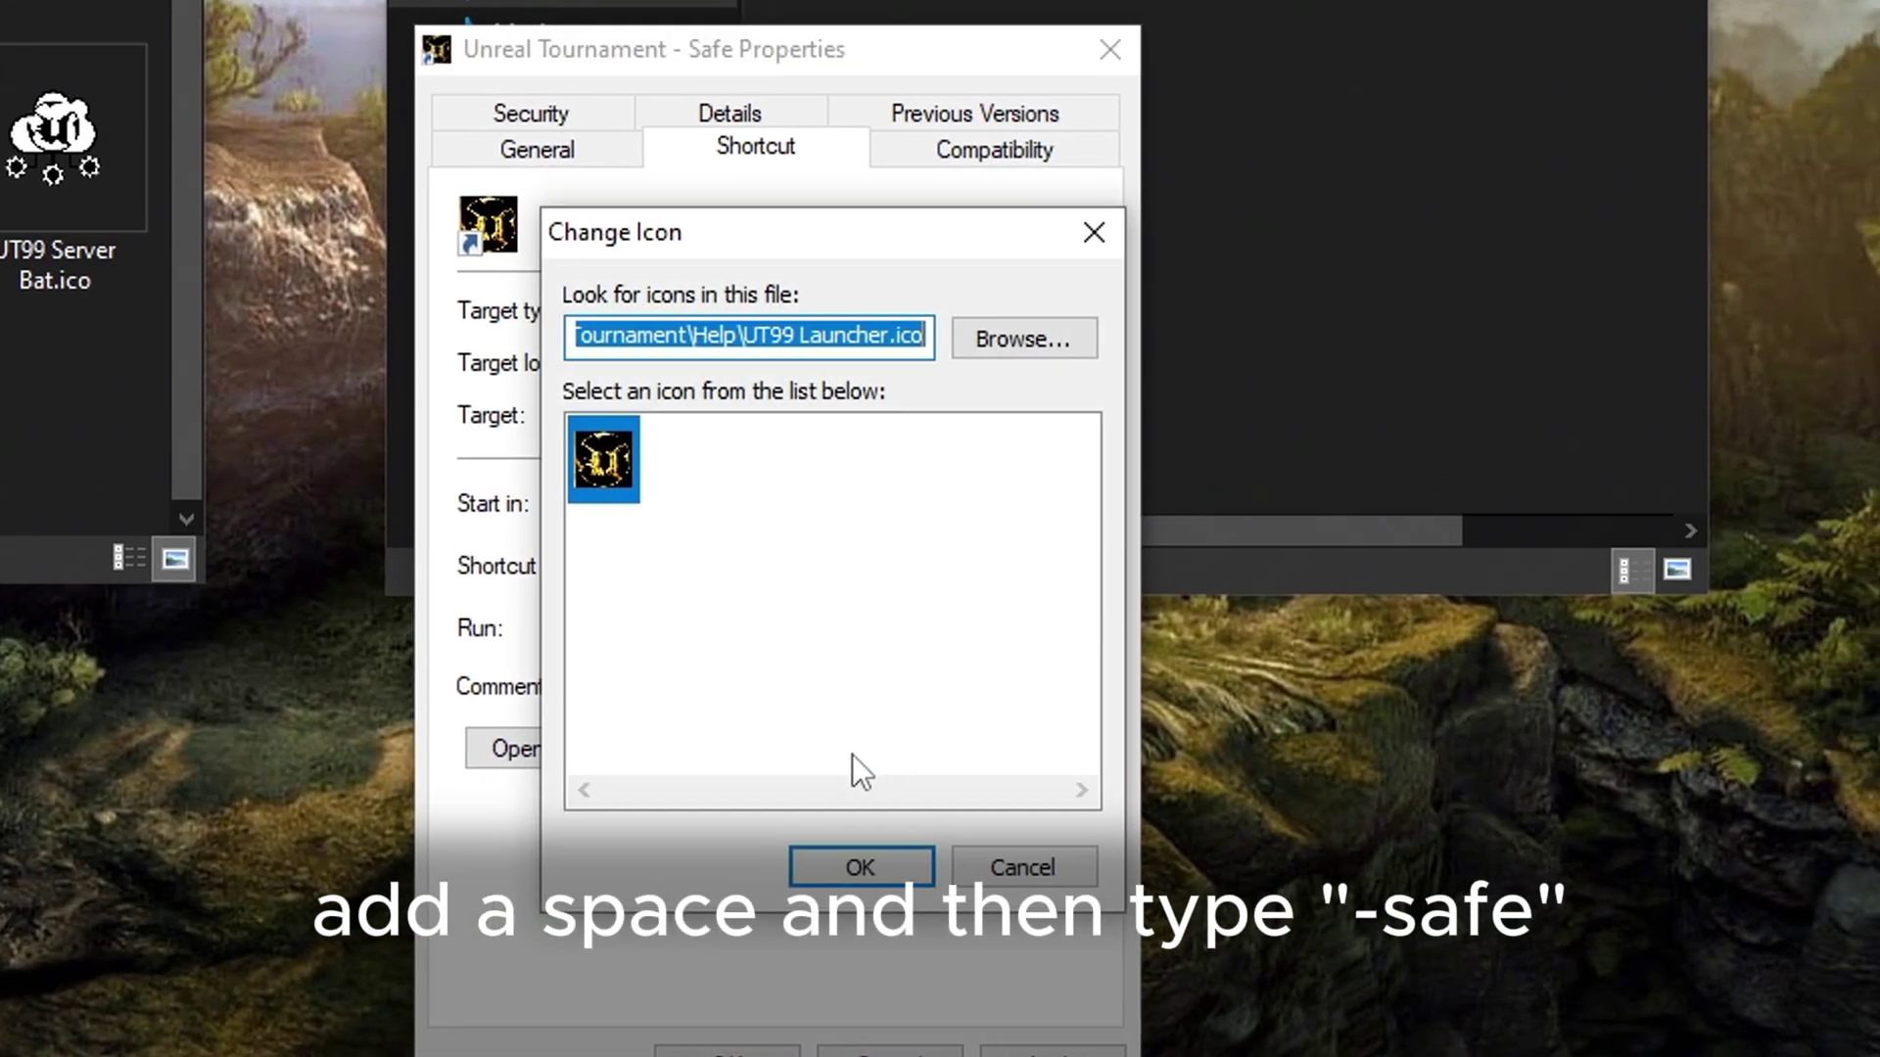
{"action": "left_click", "coordinate": [1038, 343]}
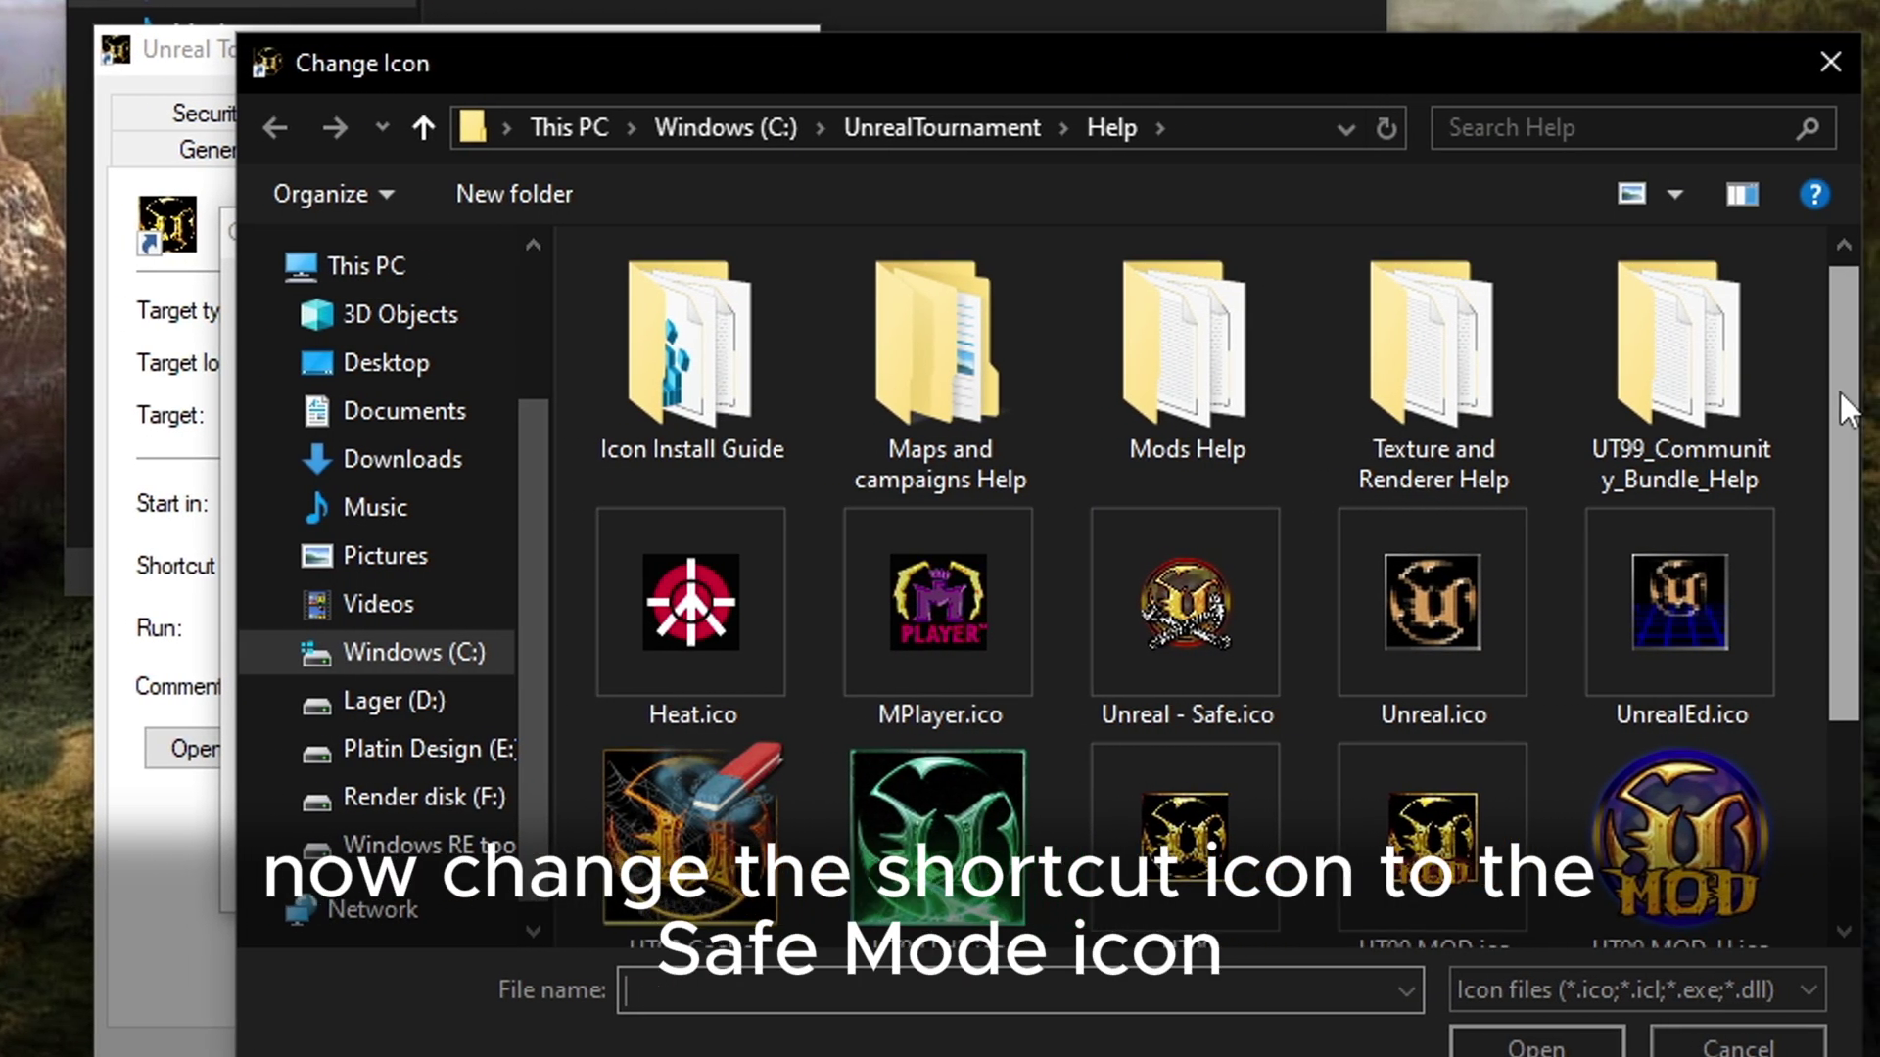
{"action": "scroll", "coordinate": [1811, 441], "scroll_direction": "down", "scroll_amount": 3}
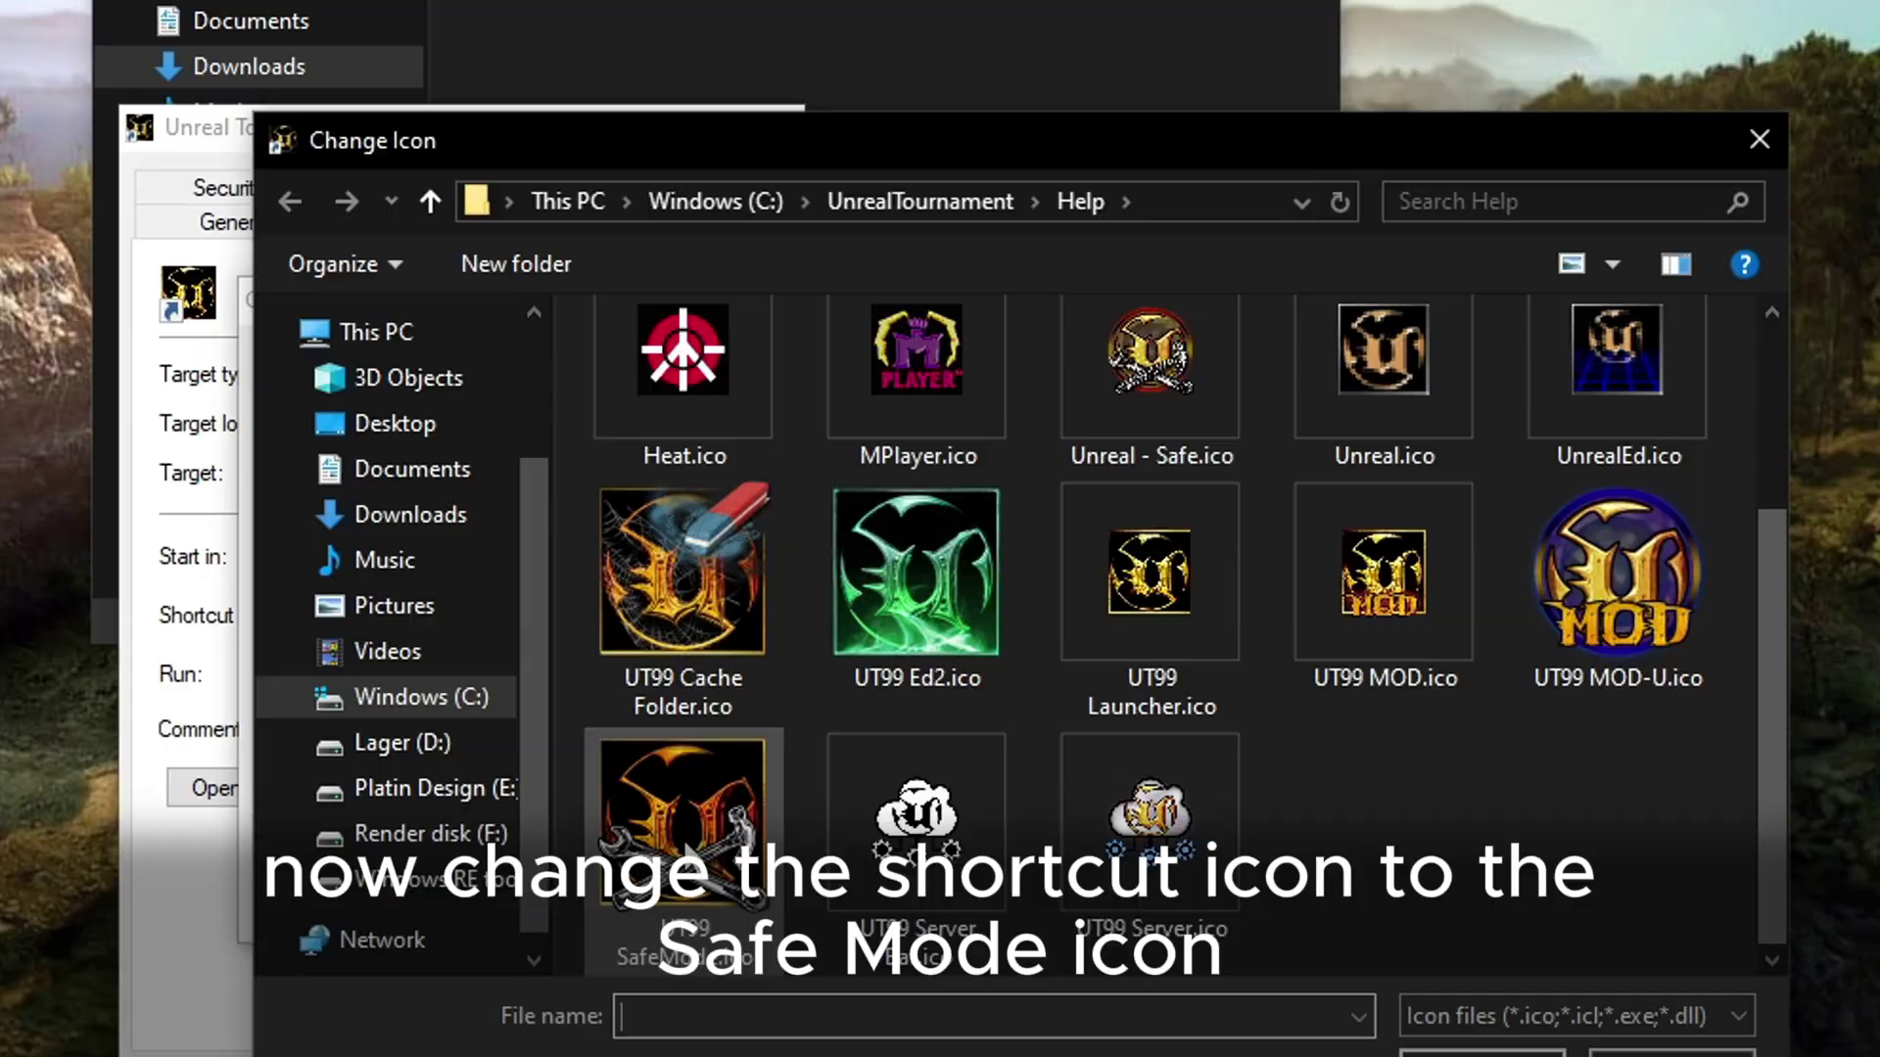
{"action": "left_click", "coordinate": [529, 784]}
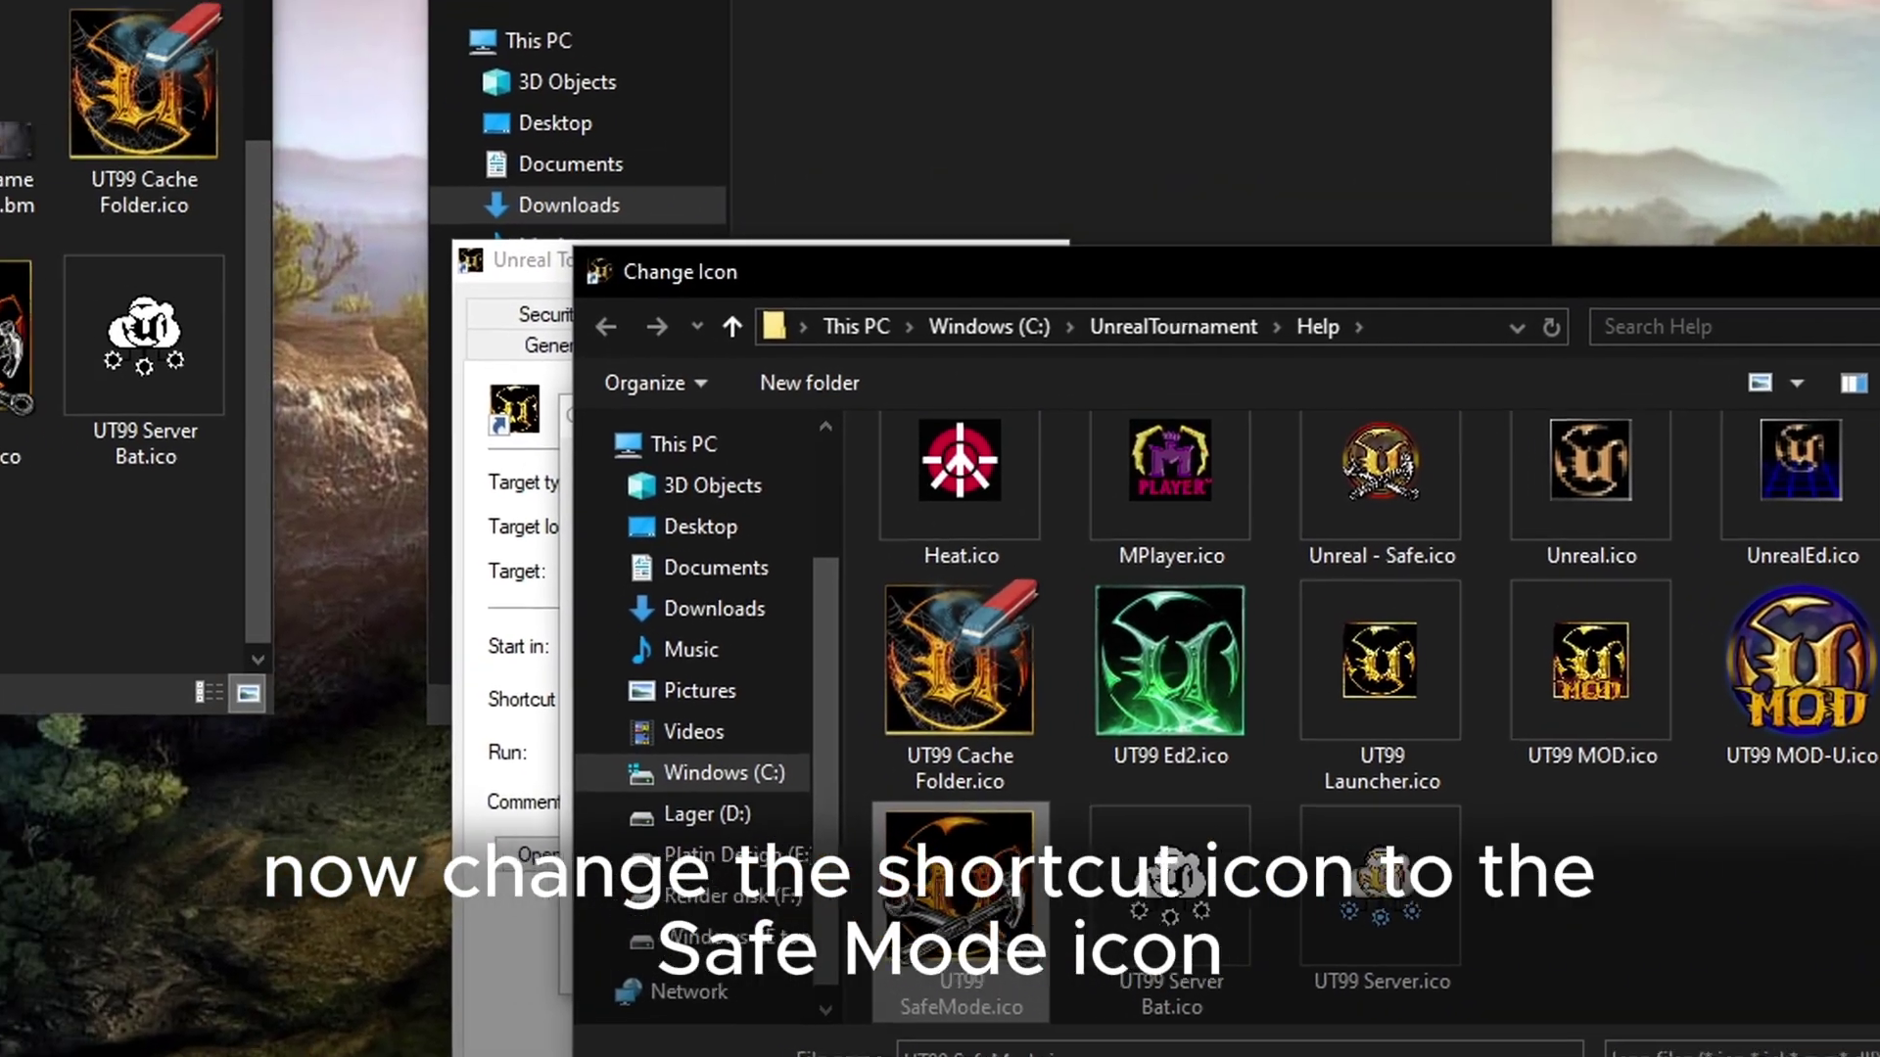
{"action": "left_click", "coordinate": [1611, 1056]}
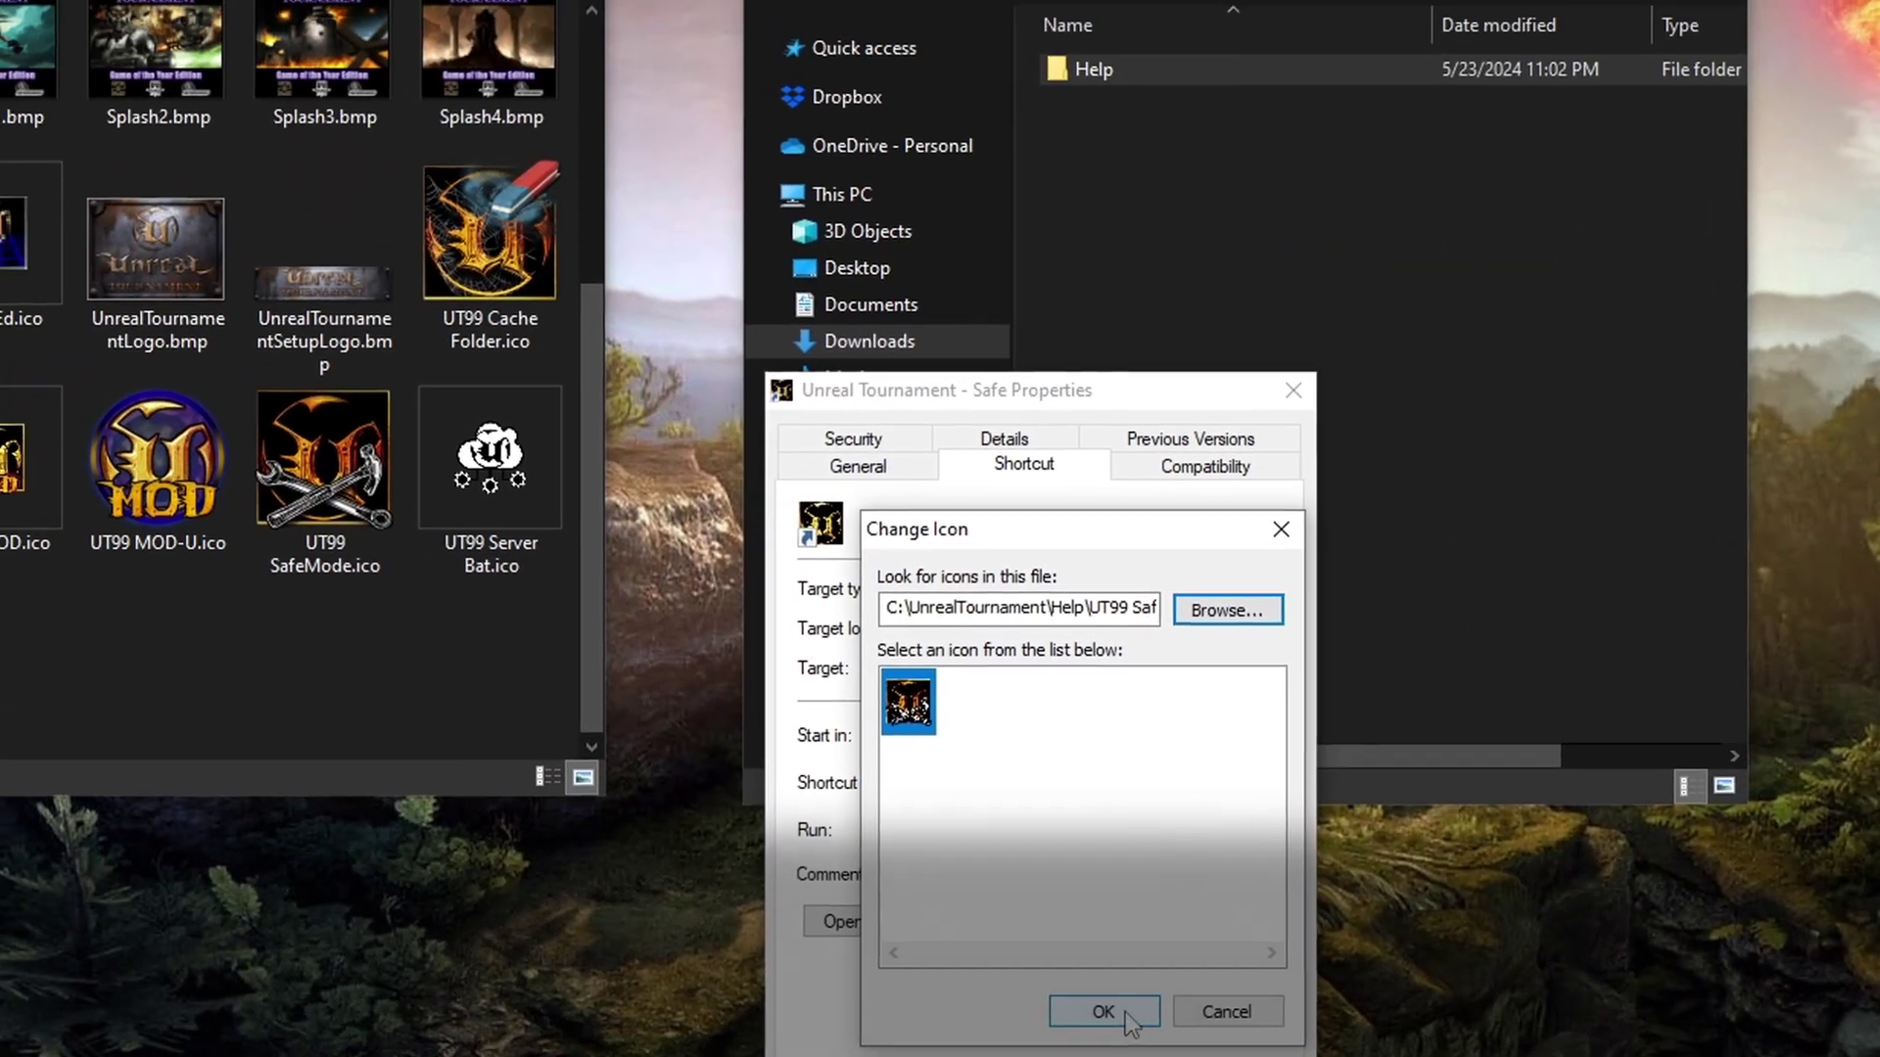
{"action": "left_click", "coordinate": [1126, 1019]}
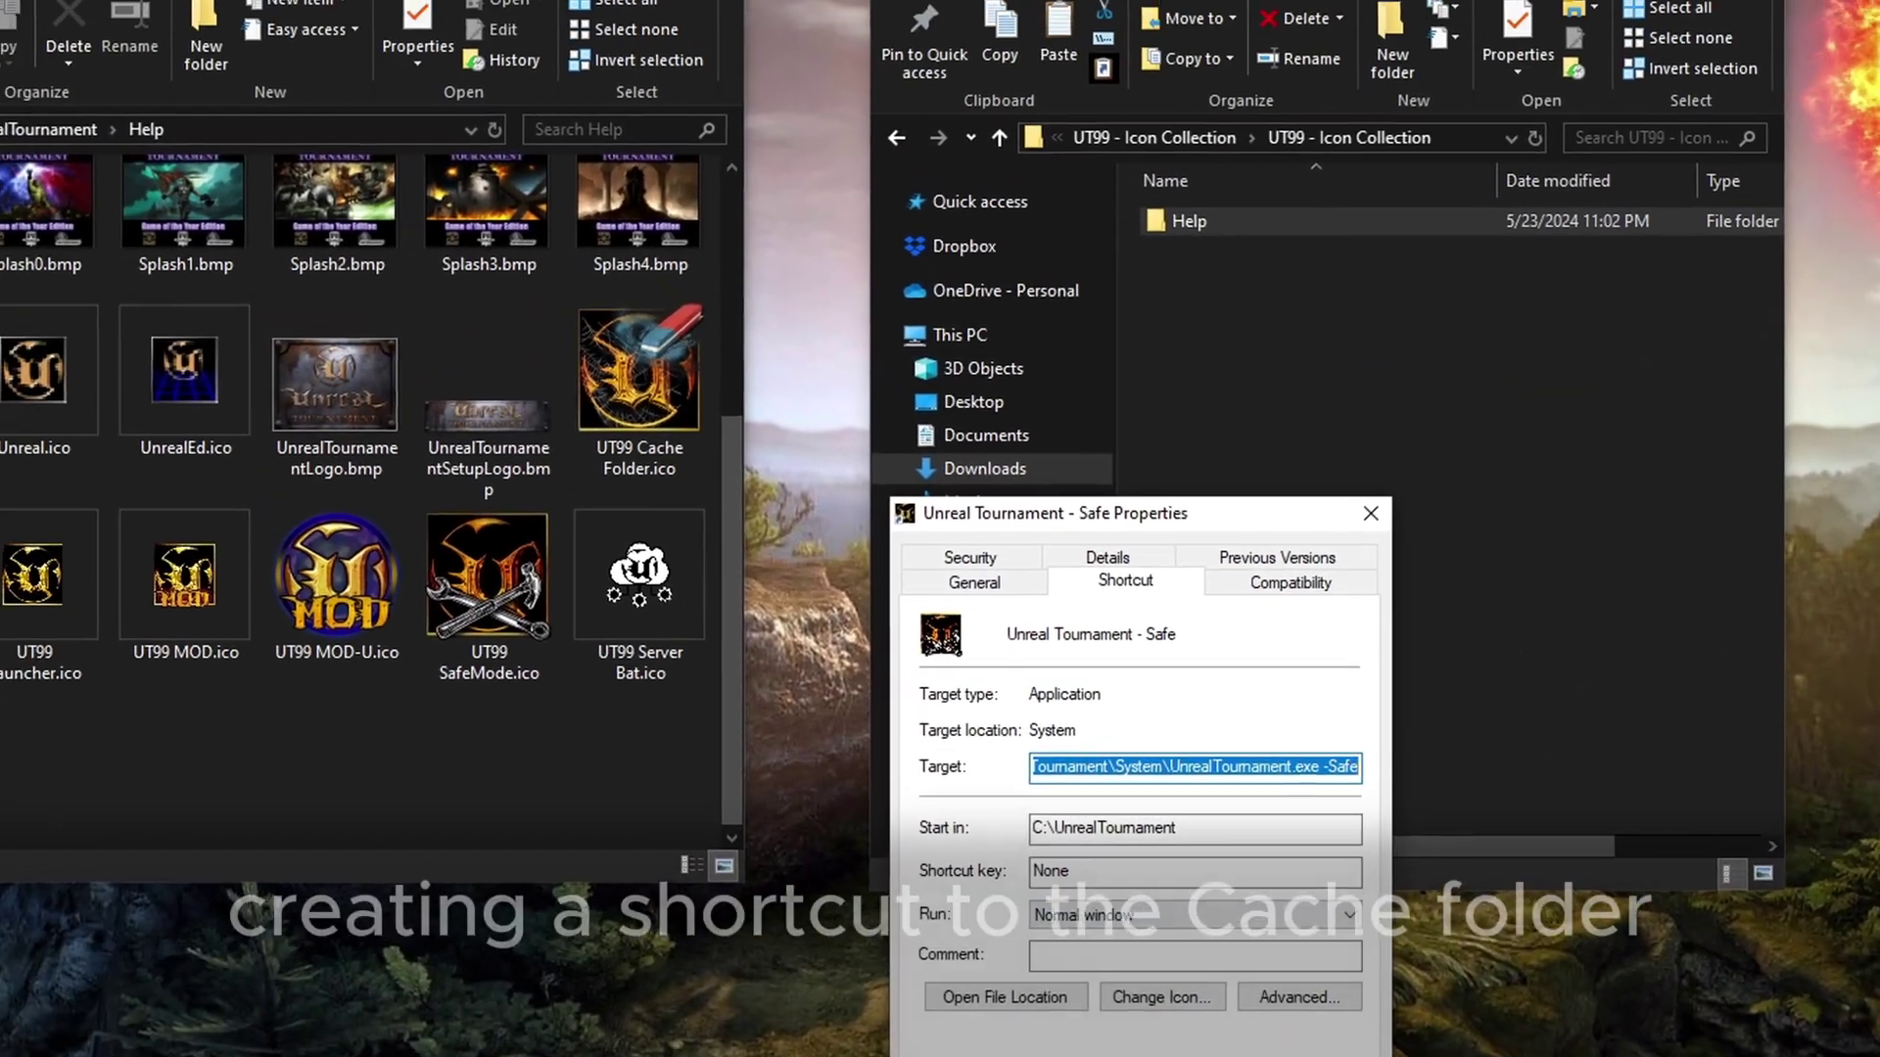
{"action": "key", "text": "Return"}
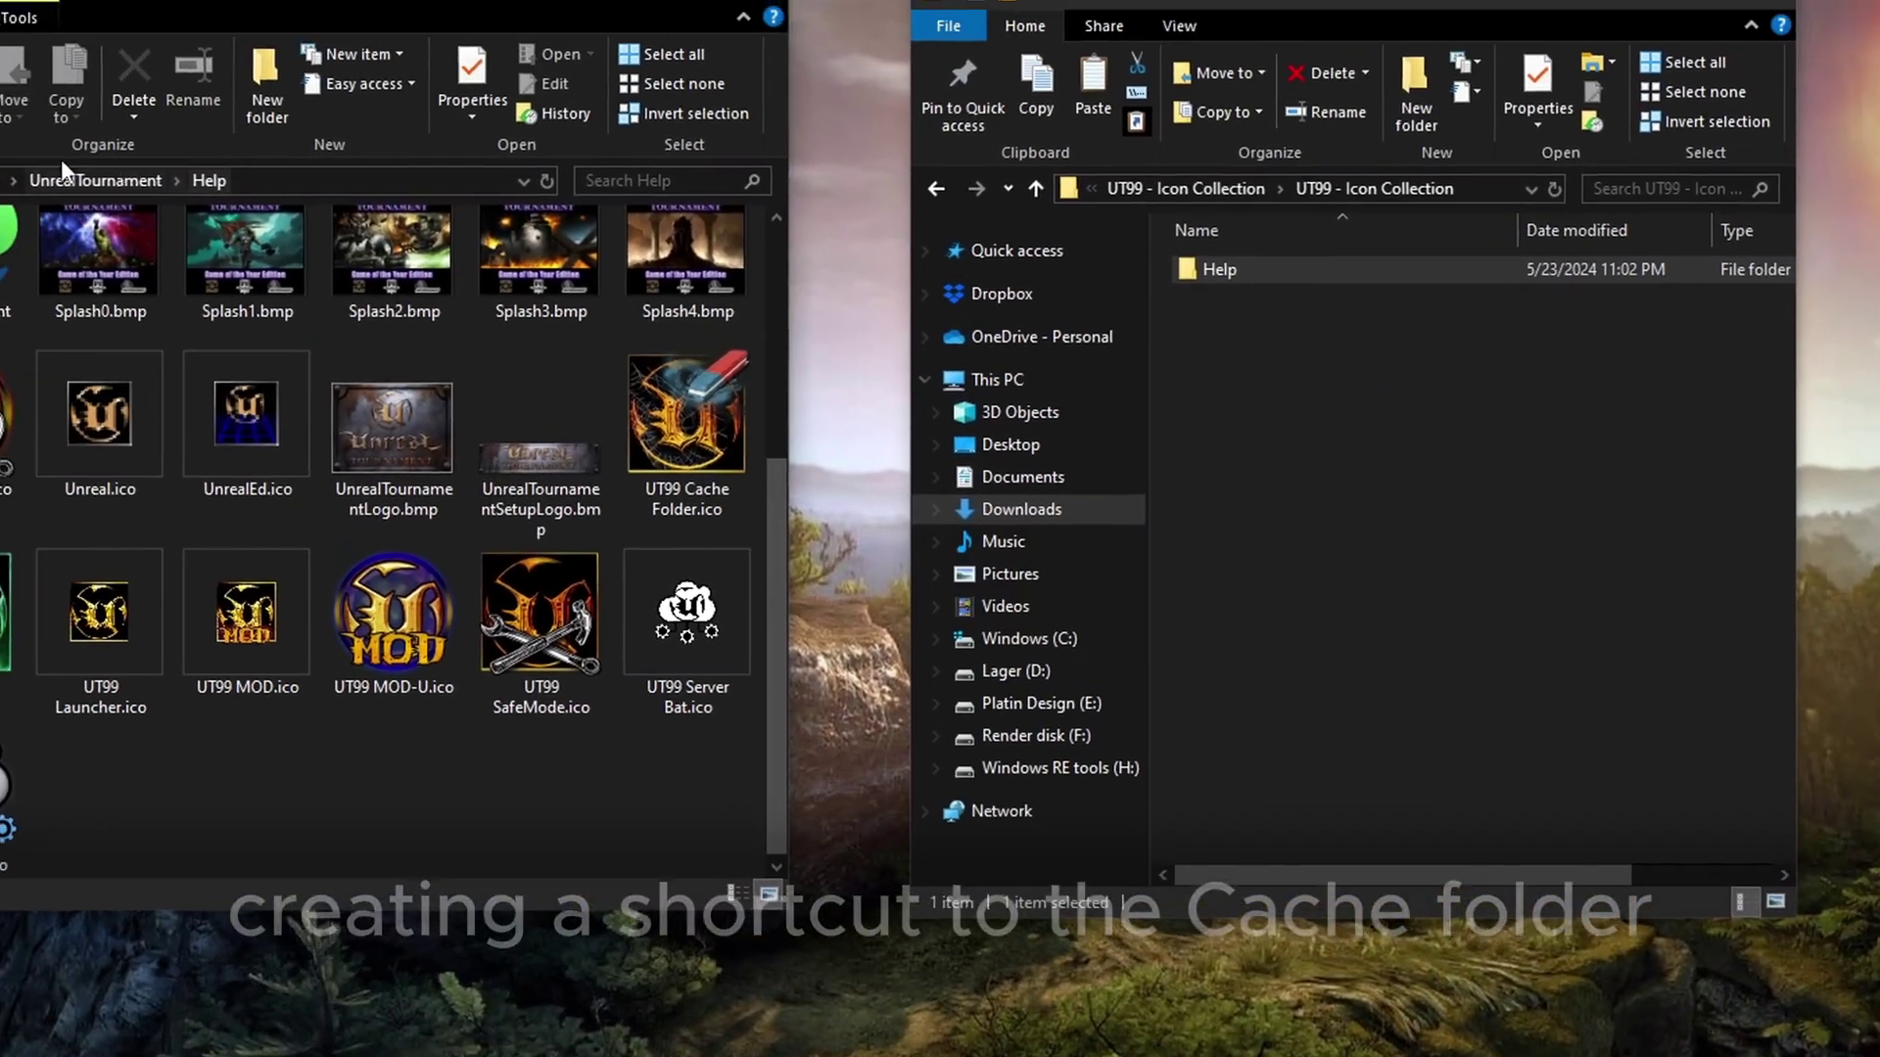
Create a shortcut to the Cache folder in C:\UnrealTournament, move it to the desktop and place it beyond the UnrealEd shortcut.
{"action": "left_click", "coordinate": [63, 182]}
{"action": "right_click", "coordinate": [137, 342]}
{"action": "left_click", "coordinate": [397, 827]}
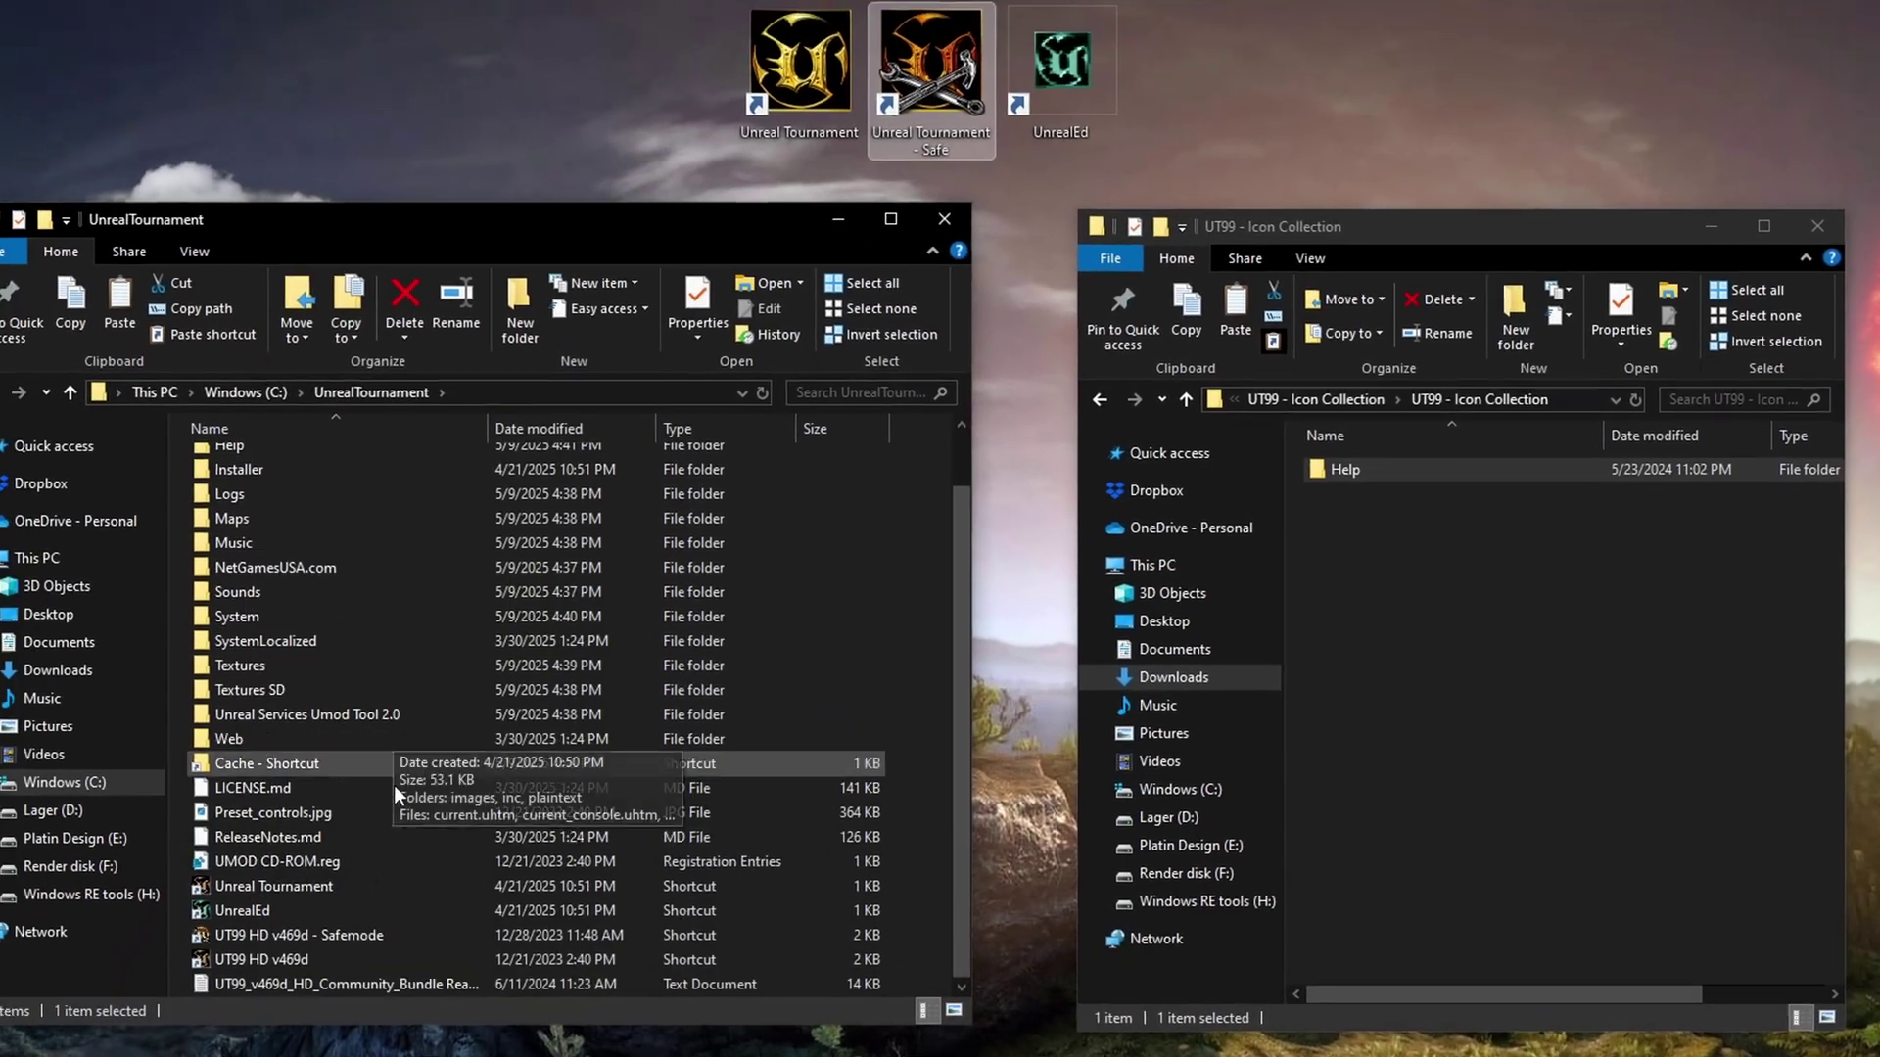
{"action": "left_click", "coordinate": [282, 765]}
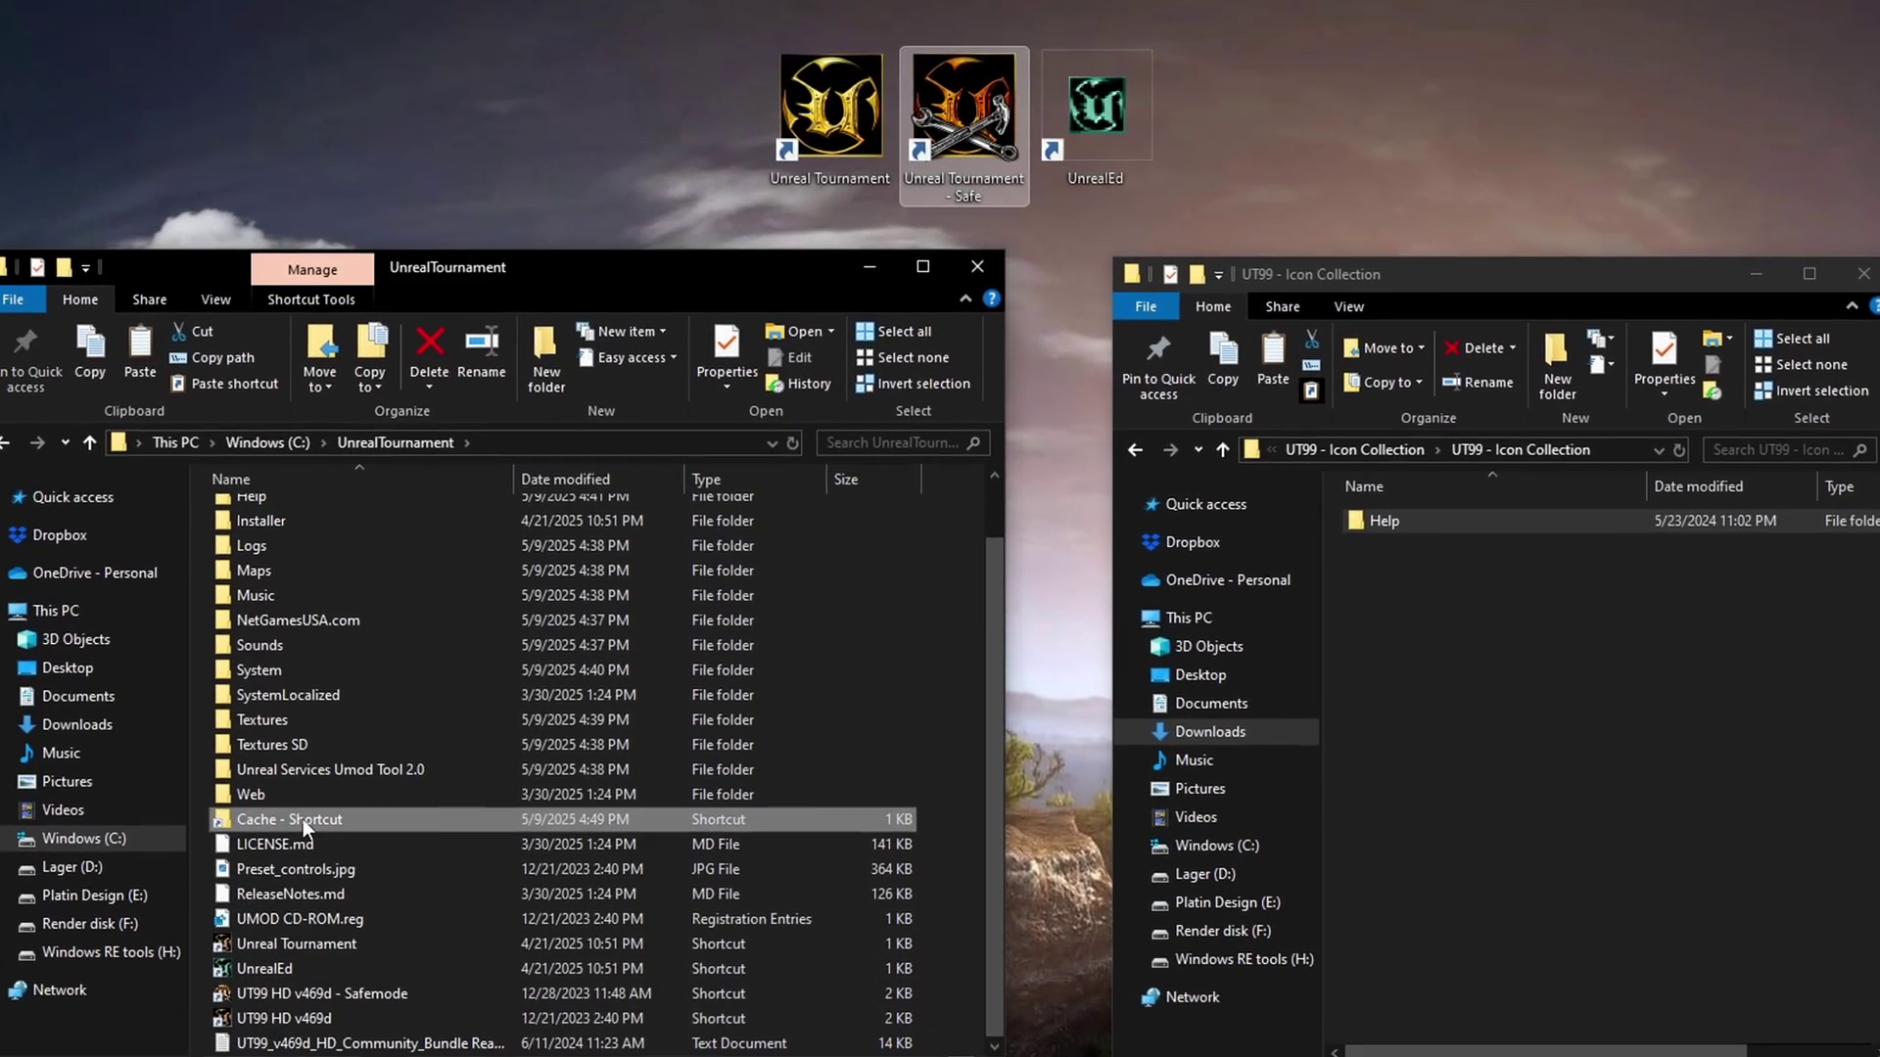
{"action": "right_click", "coordinate": [302, 823]}
{"action": "left_click", "coordinate": [354, 632]}
{"action": "right_click", "coordinate": [497, 161]}
{"action": "left_click", "coordinate": [563, 301]}
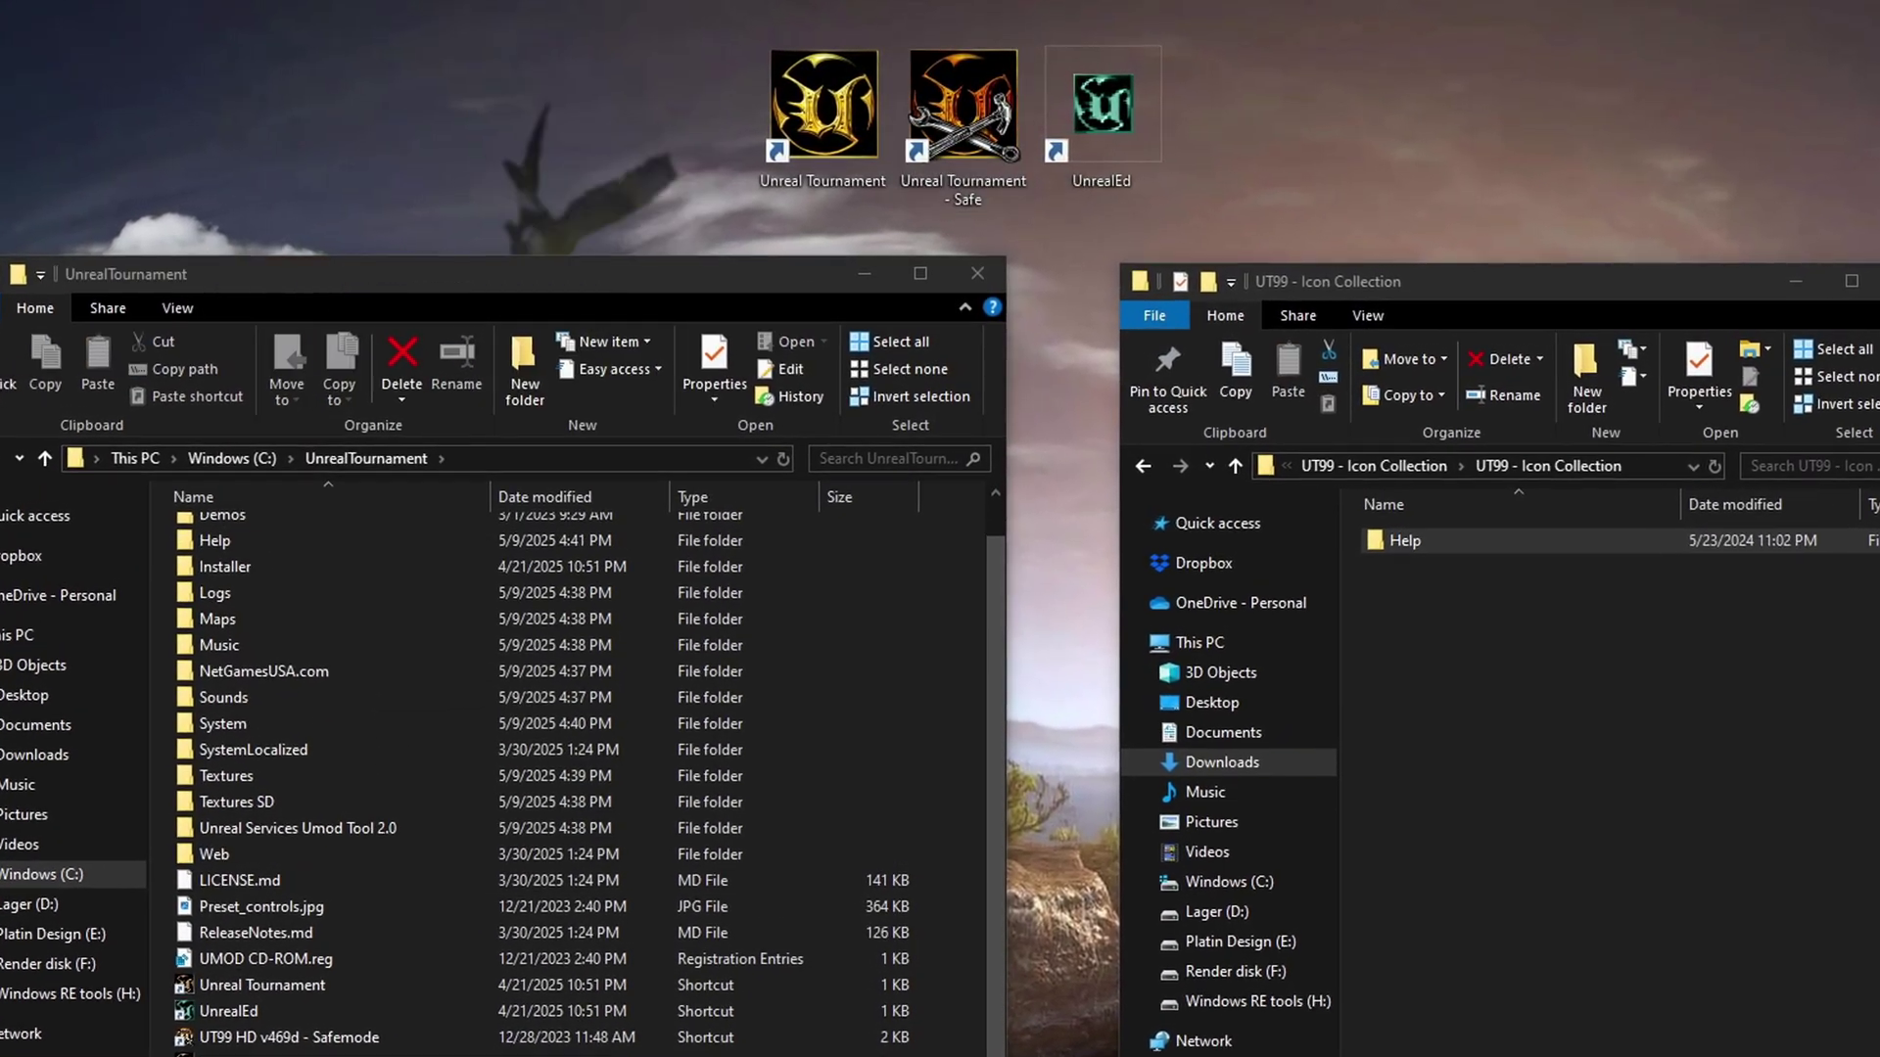
{"action": "left_click_drag", "start_coordinate": [593, 94], "coordinate": [1398, 108]}
Change the Cache - Shortcut icon to UT99 Cache Folder.ico from C:\UnrealTournament\Help.
{"action": "right_click", "coordinate": [1435, 116]}
{"action": "left_click", "coordinate": [1513, 982]}
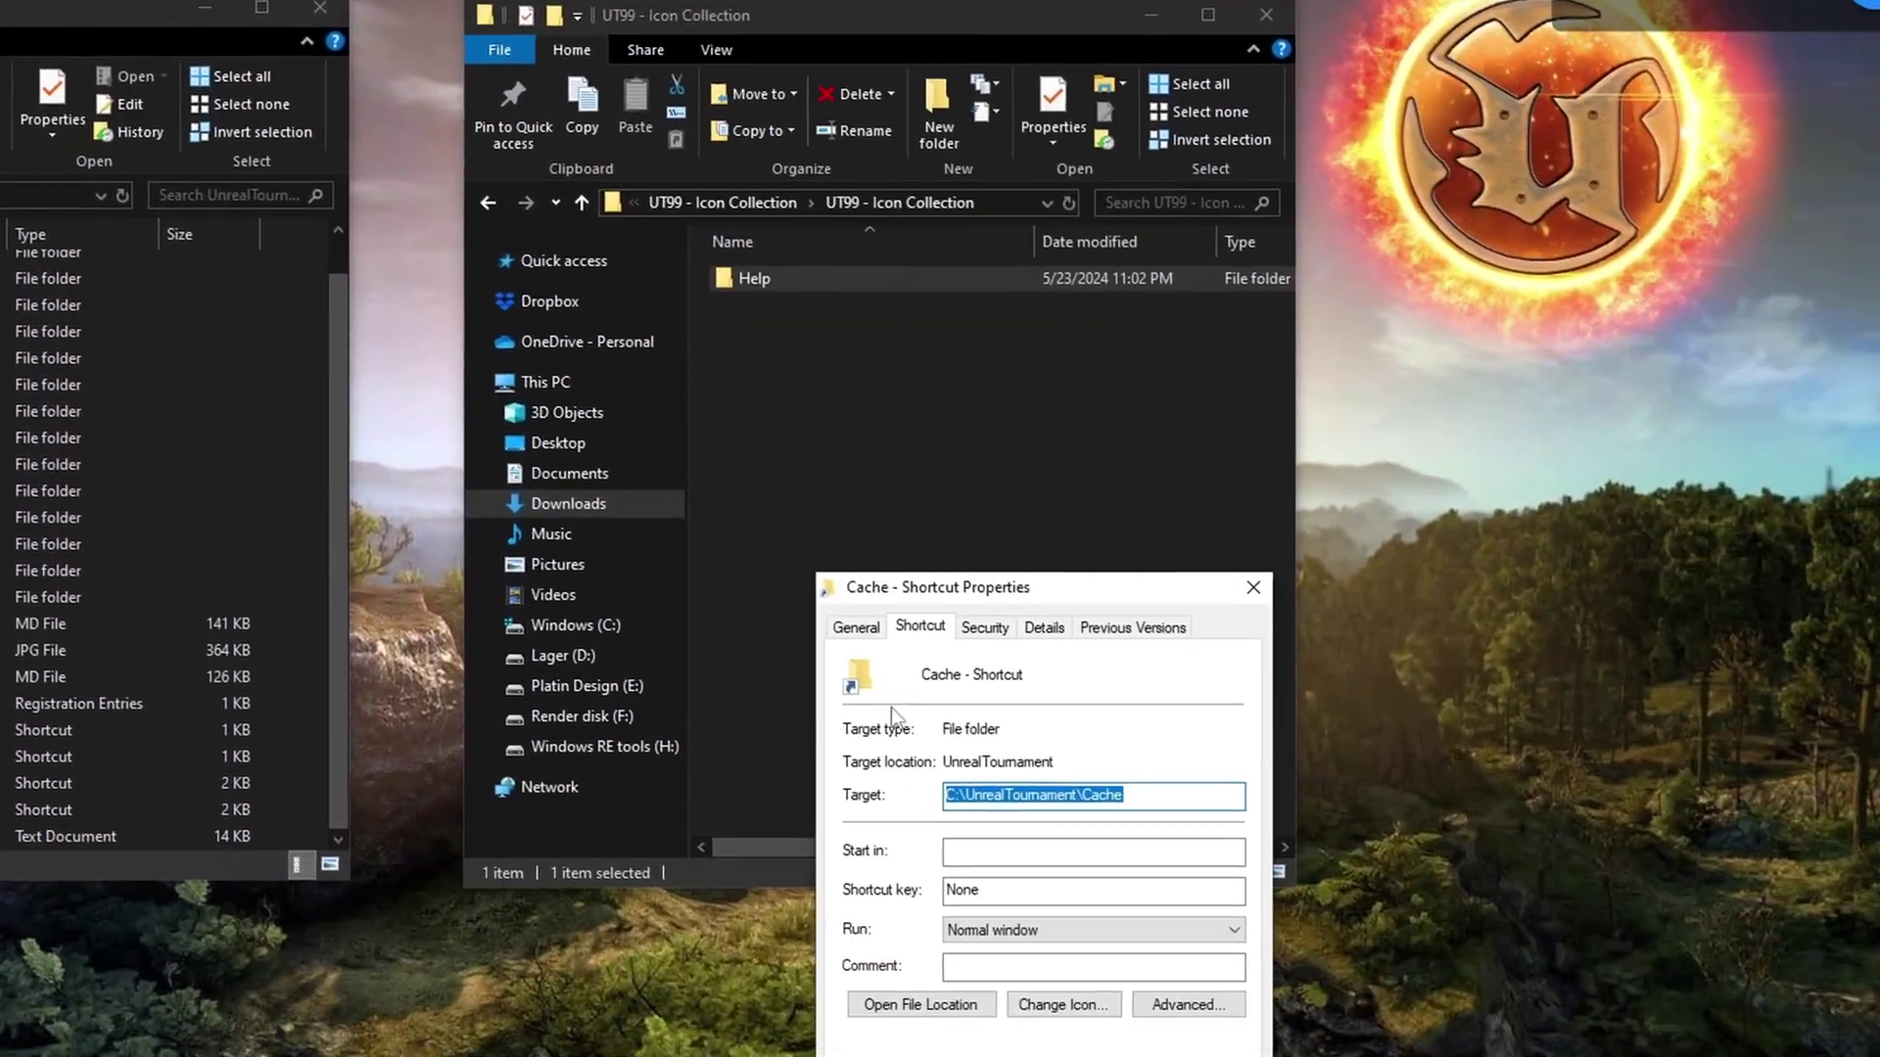
{"action": "left_click", "coordinate": [1062, 1004]}
{"action": "left_click", "coordinate": [931, 466]}
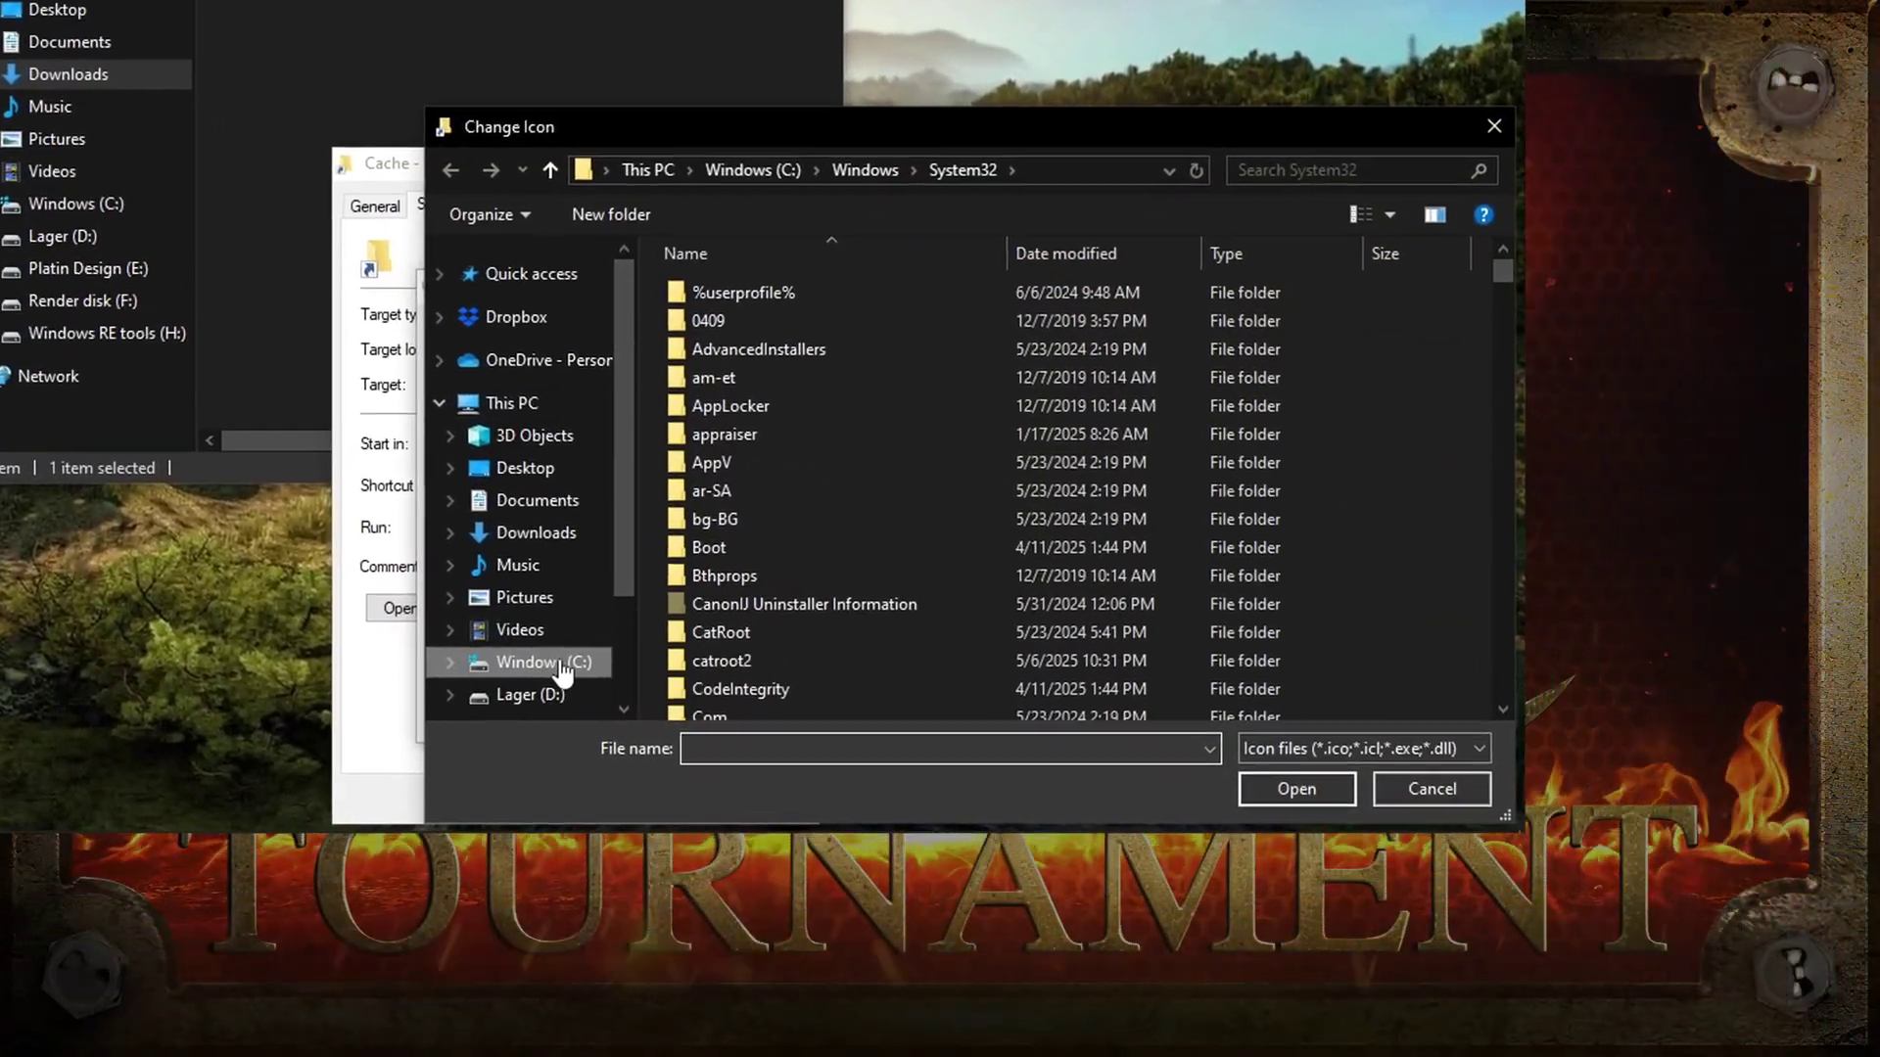
{"action": "left_click", "coordinate": [555, 662]}
{"action": "double_click", "coordinate": [773, 515]}
{"action": "double_click", "coordinate": [714, 351]}
{"action": "left_click_drag", "start_coordinate": [783, 124], "coordinate": [538, 120]}
{"action": "left_click_drag", "start_coordinate": [1269, 532], "coordinate": [1267, 581]}
{"action": "left_click", "coordinate": [485, 580]}
{"action": "left_click", "coordinate": [1050, 801]}
{"action": "key", "text": "Return"}
{"action": "key", "text": "Return"}
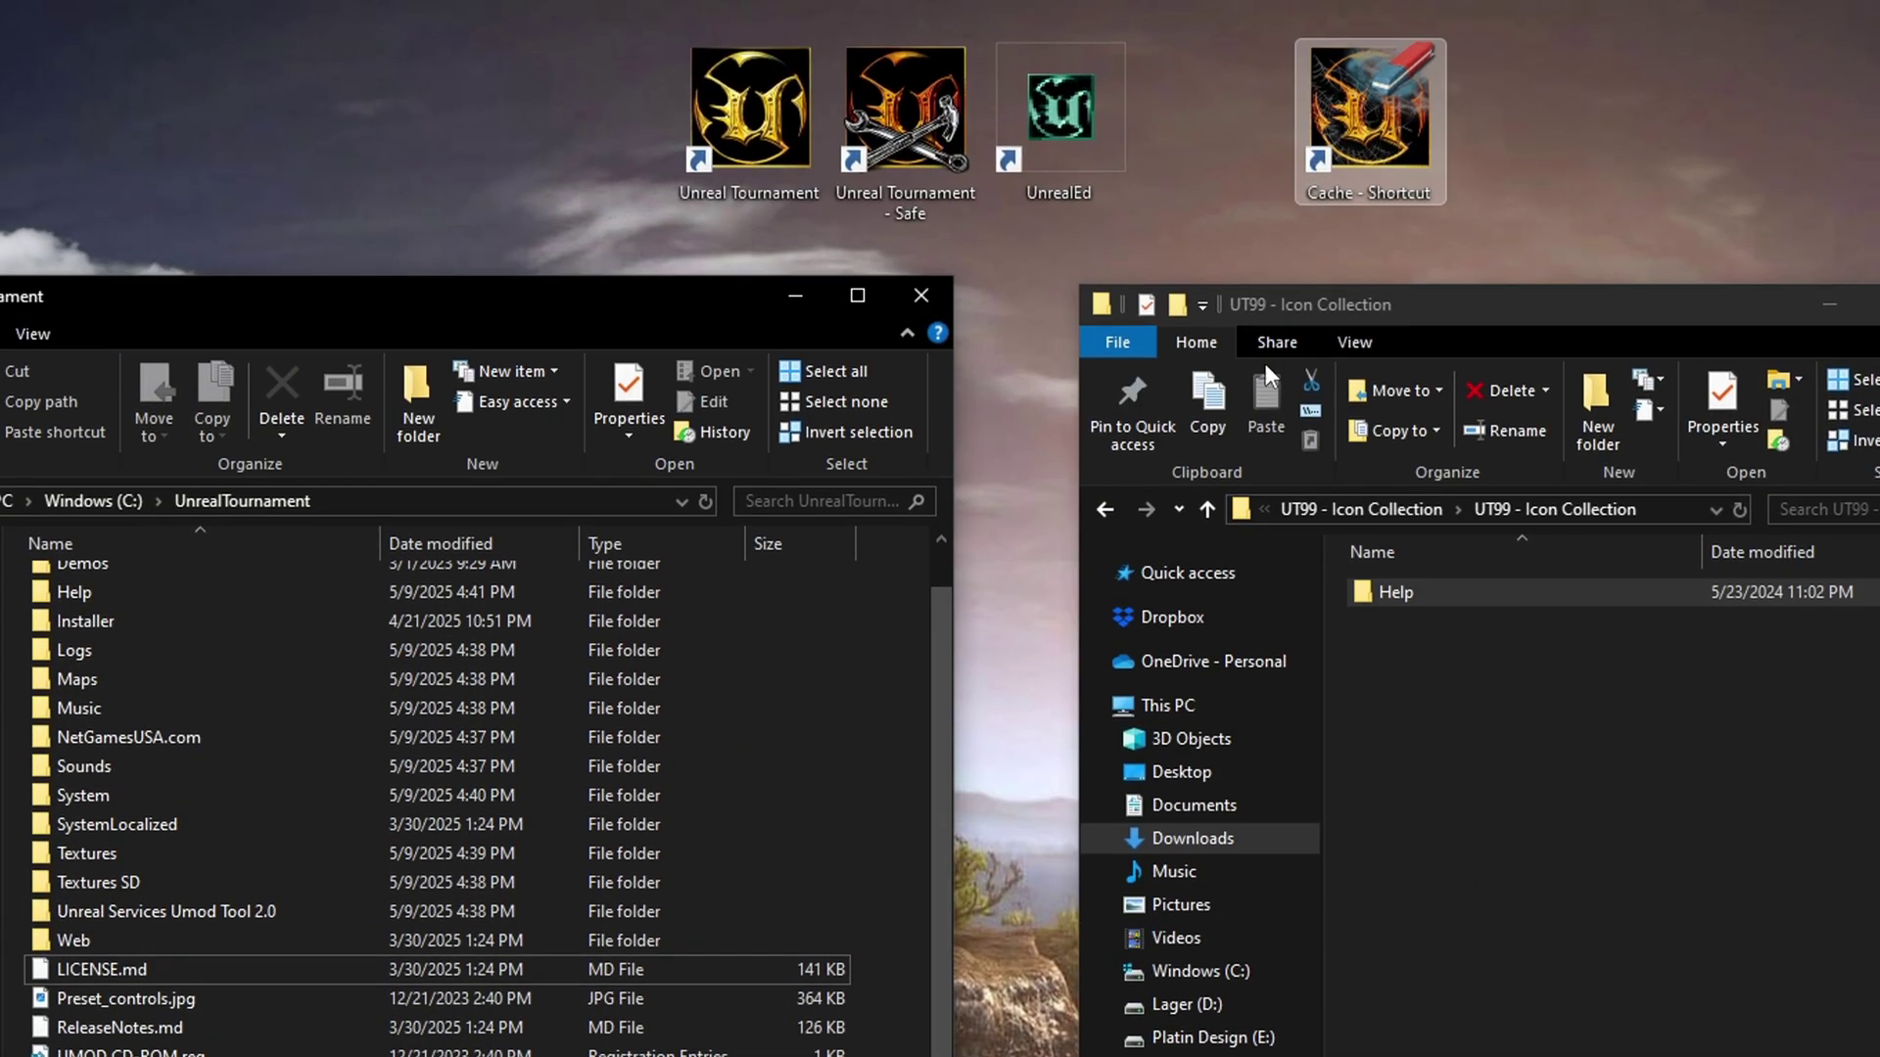
Change the UnrealEd desktop shortcut's icon to the green Unreal logo from C:\UnrealTournament\Help and save its properties.
{"action": "right_click", "coordinate": [1038, 115]}
{"action": "left_click", "coordinate": [1091, 828]}
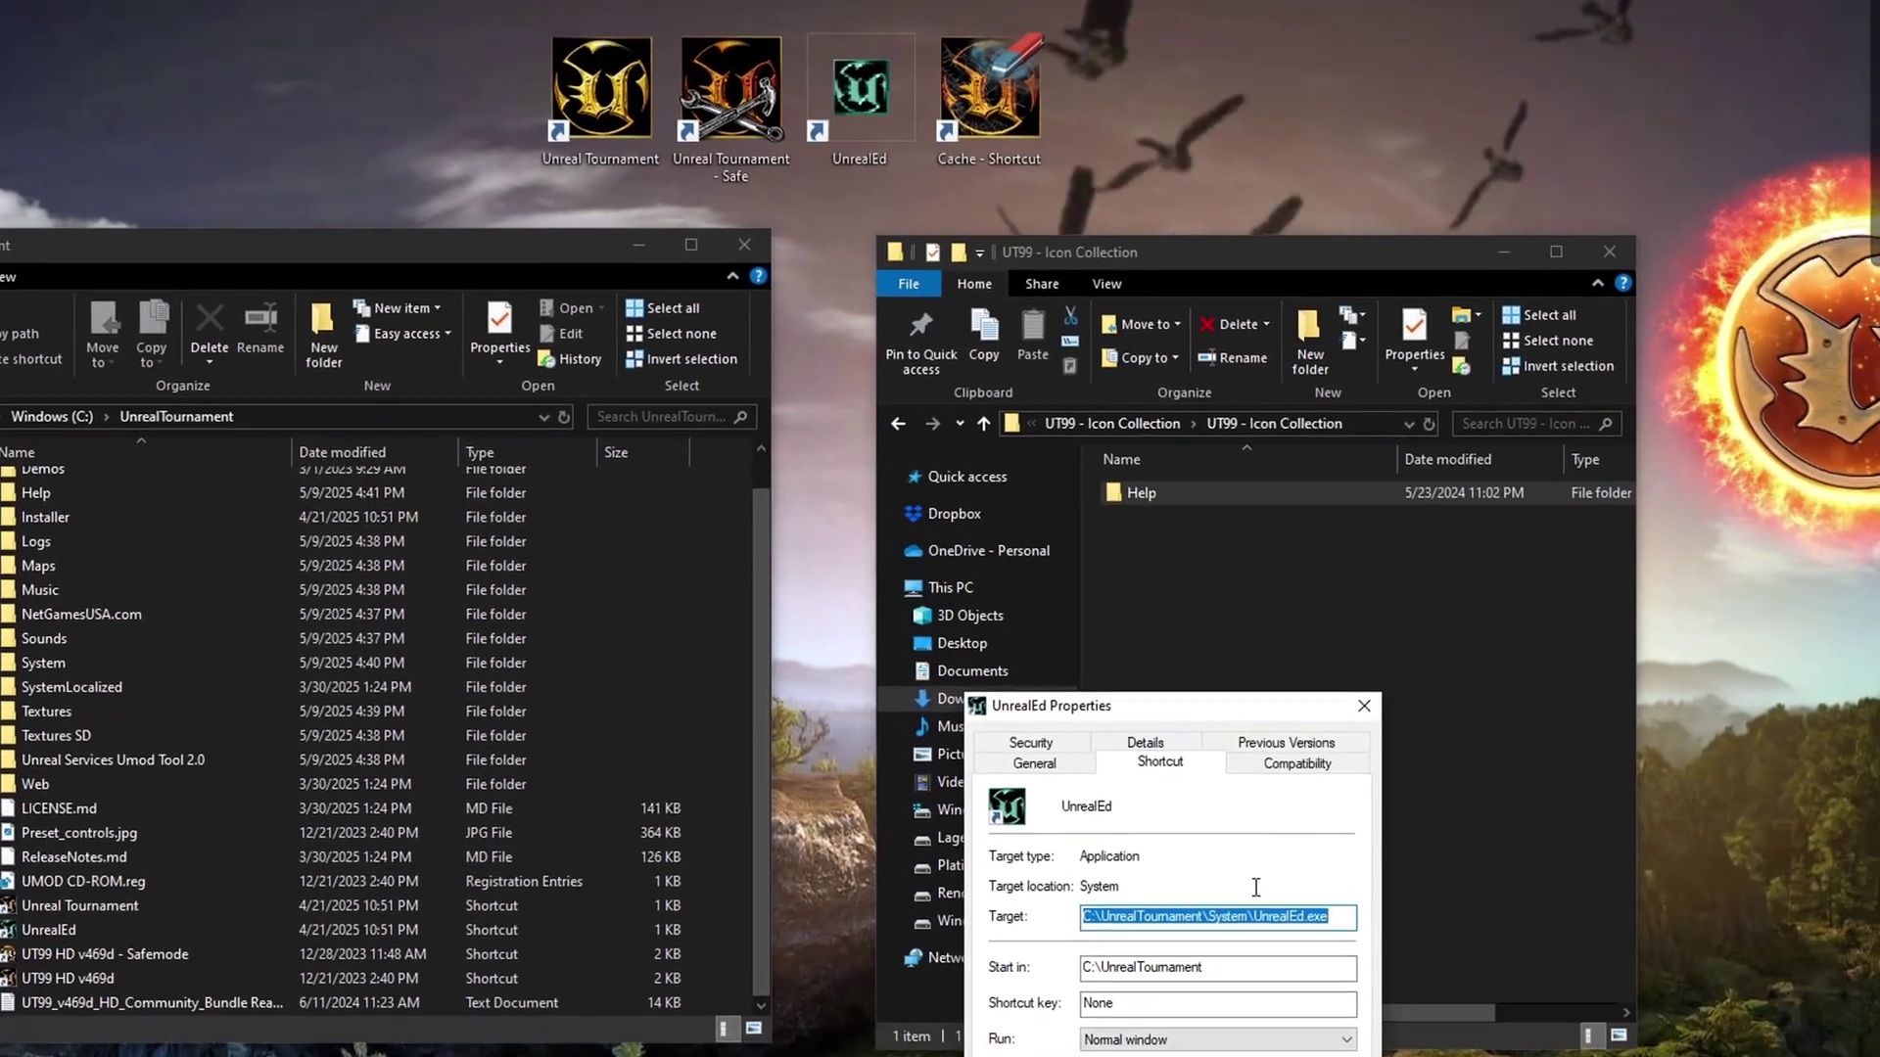
{"action": "left_click", "coordinate": [1103, 1002]}
{"action": "left_click", "coordinate": [1184, 787]}
{"action": "left_click", "coordinate": [1289, 690]}
{"action": "double_click", "coordinate": [1180, 836]}
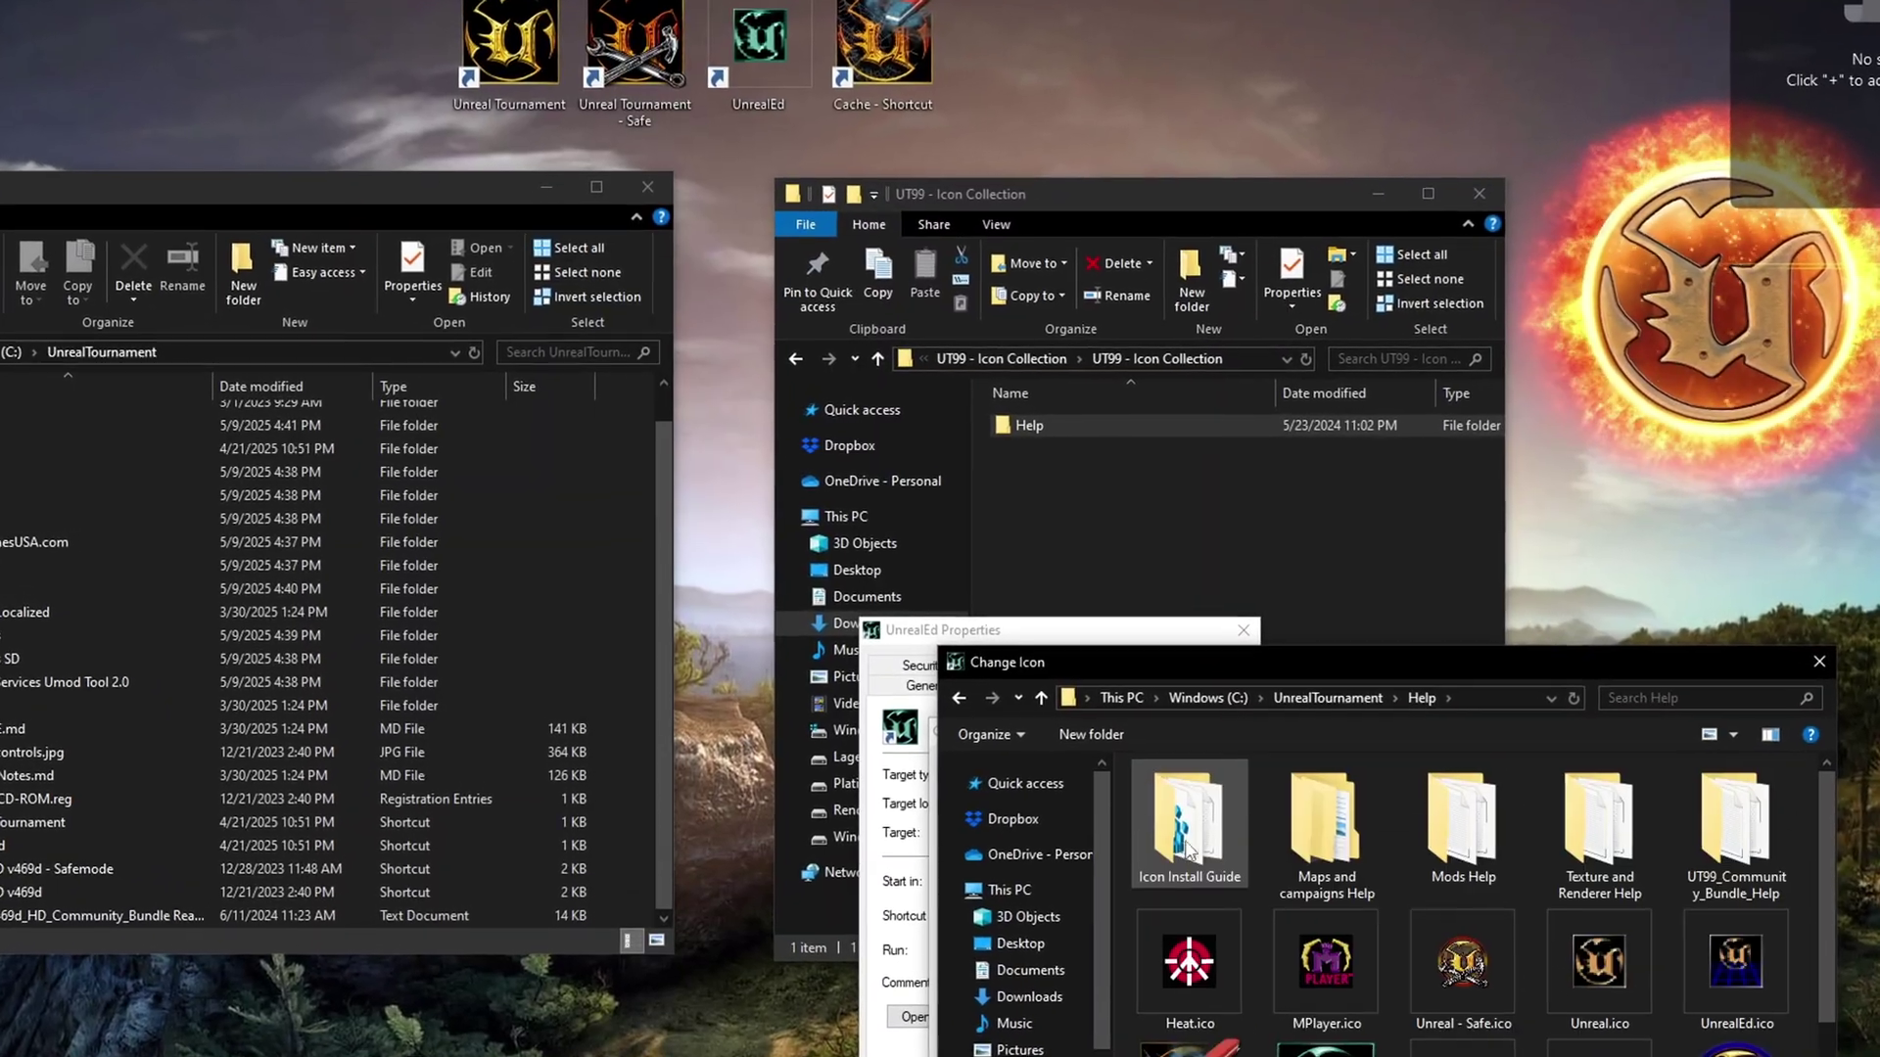
{"action": "left_click_drag", "start_coordinate": [1410, 663], "coordinate": [894, 300]}
{"action": "scroll", "coordinate": [812, 587], "scroll_direction": "down", "scroll_amount": 1}
{"action": "left_click", "coordinate": [809, 616]}
{"action": "left_click", "coordinate": [1159, 861]}
{"action": "key", "text": "Return"}
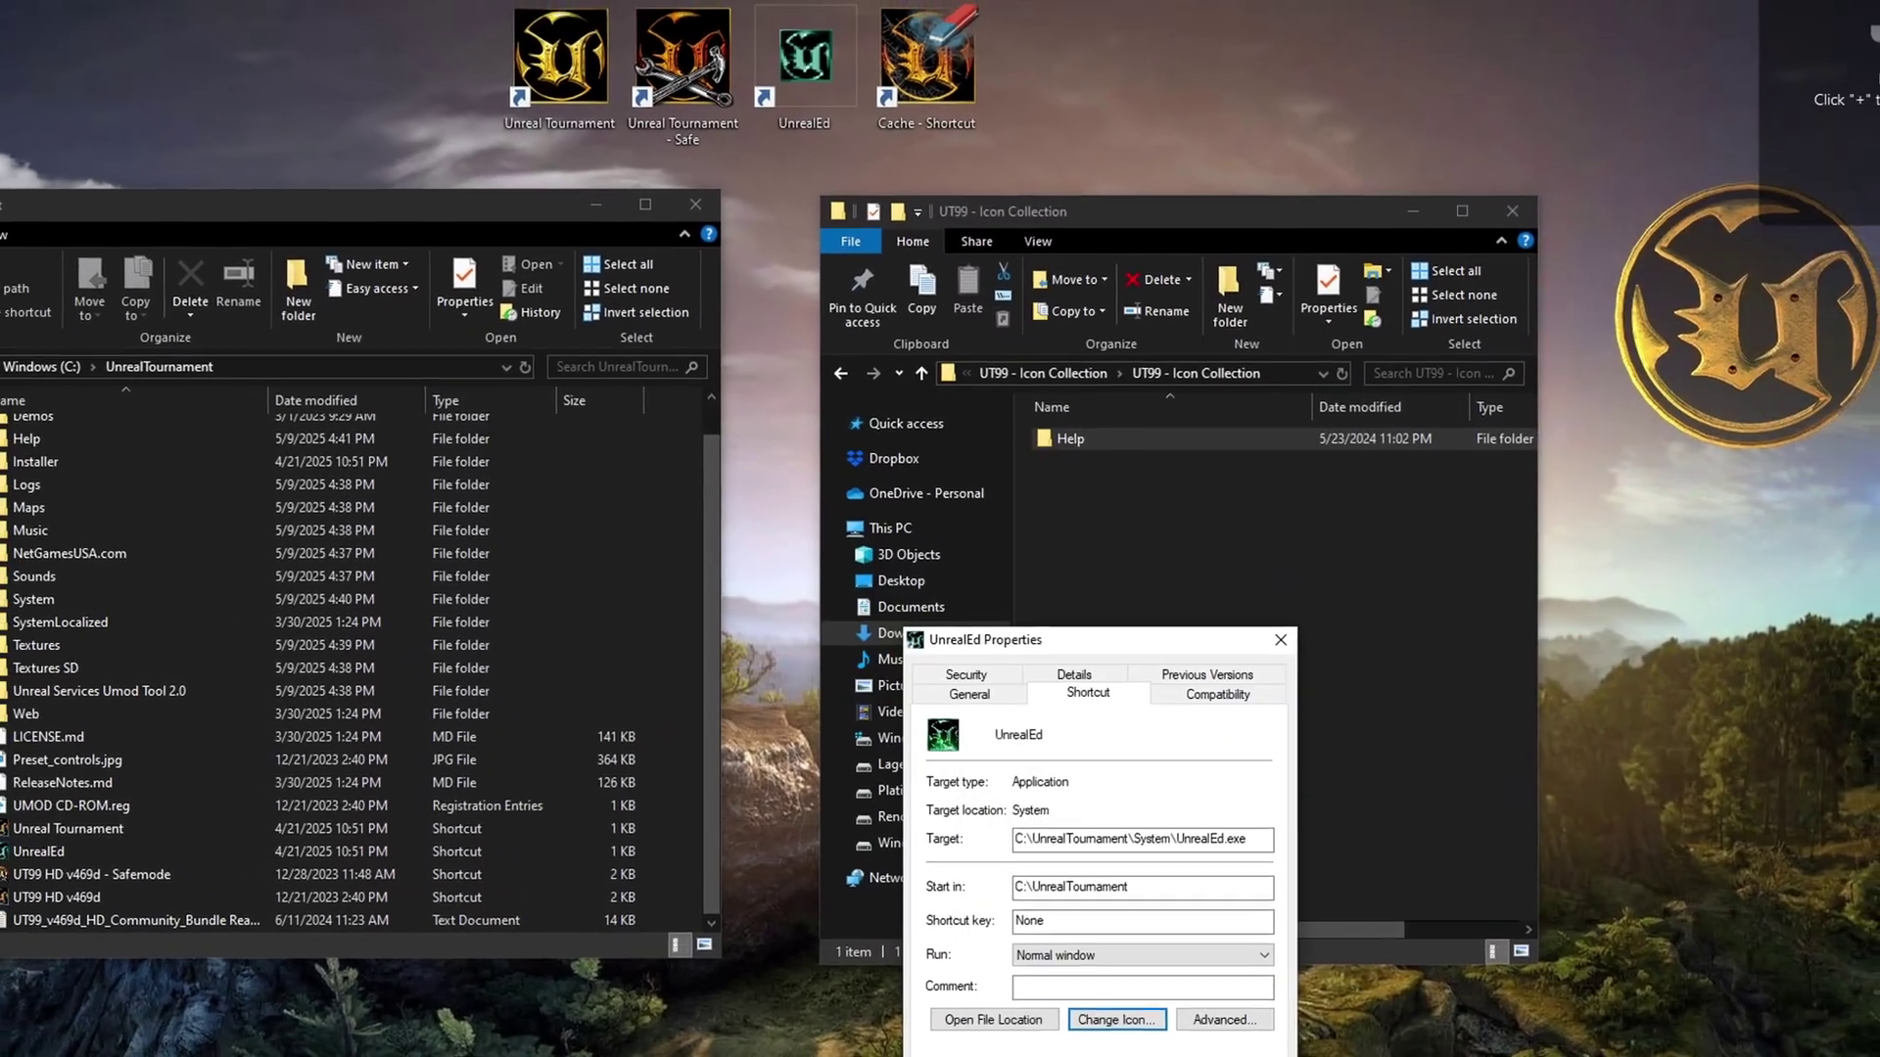
{"action": "left_click", "coordinate": [1242, 1056]}
{"action": "left_click", "coordinate": [1052, 1056]}
Return the icon collection window to the Downloads folder and clear the folder selection.
{"action": "left_click", "coordinate": [841, 373]}
{"action": "left_click", "coordinate": [841, 373]}
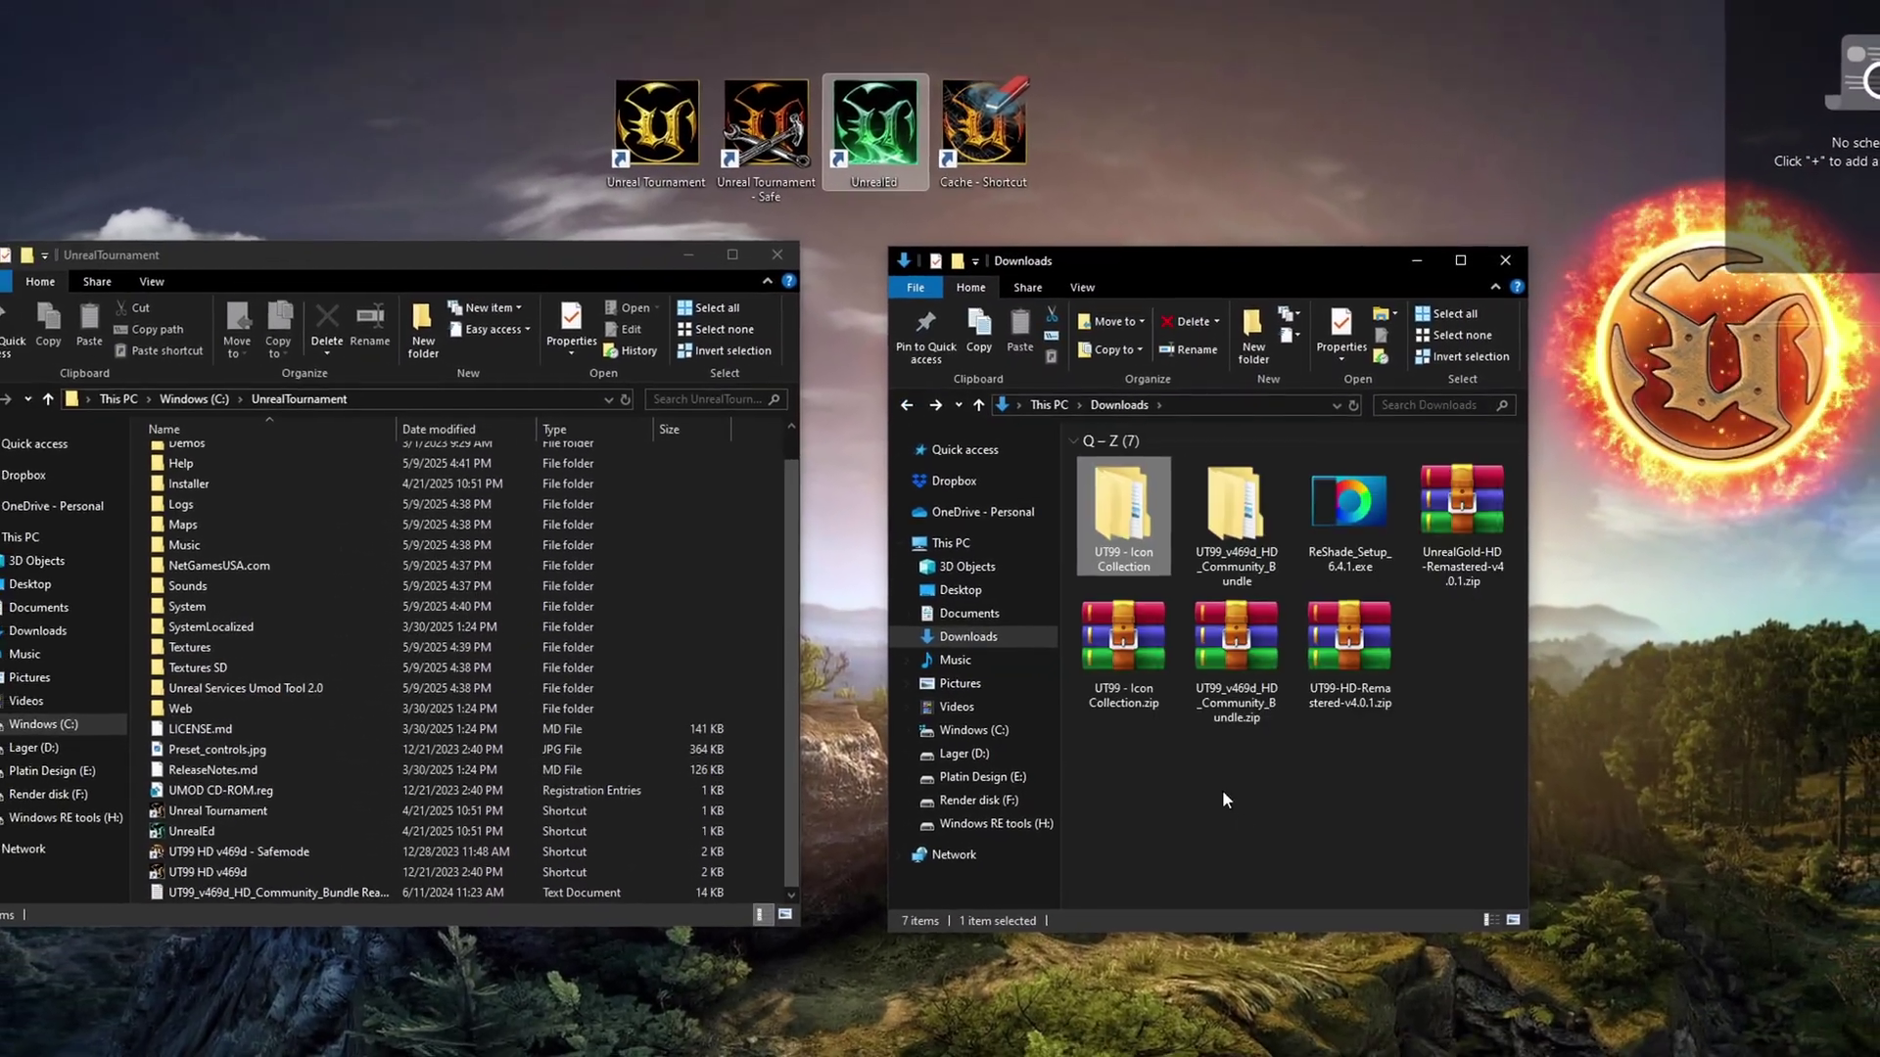
{"action": "left_click", "coordinate": [1258, 819]}
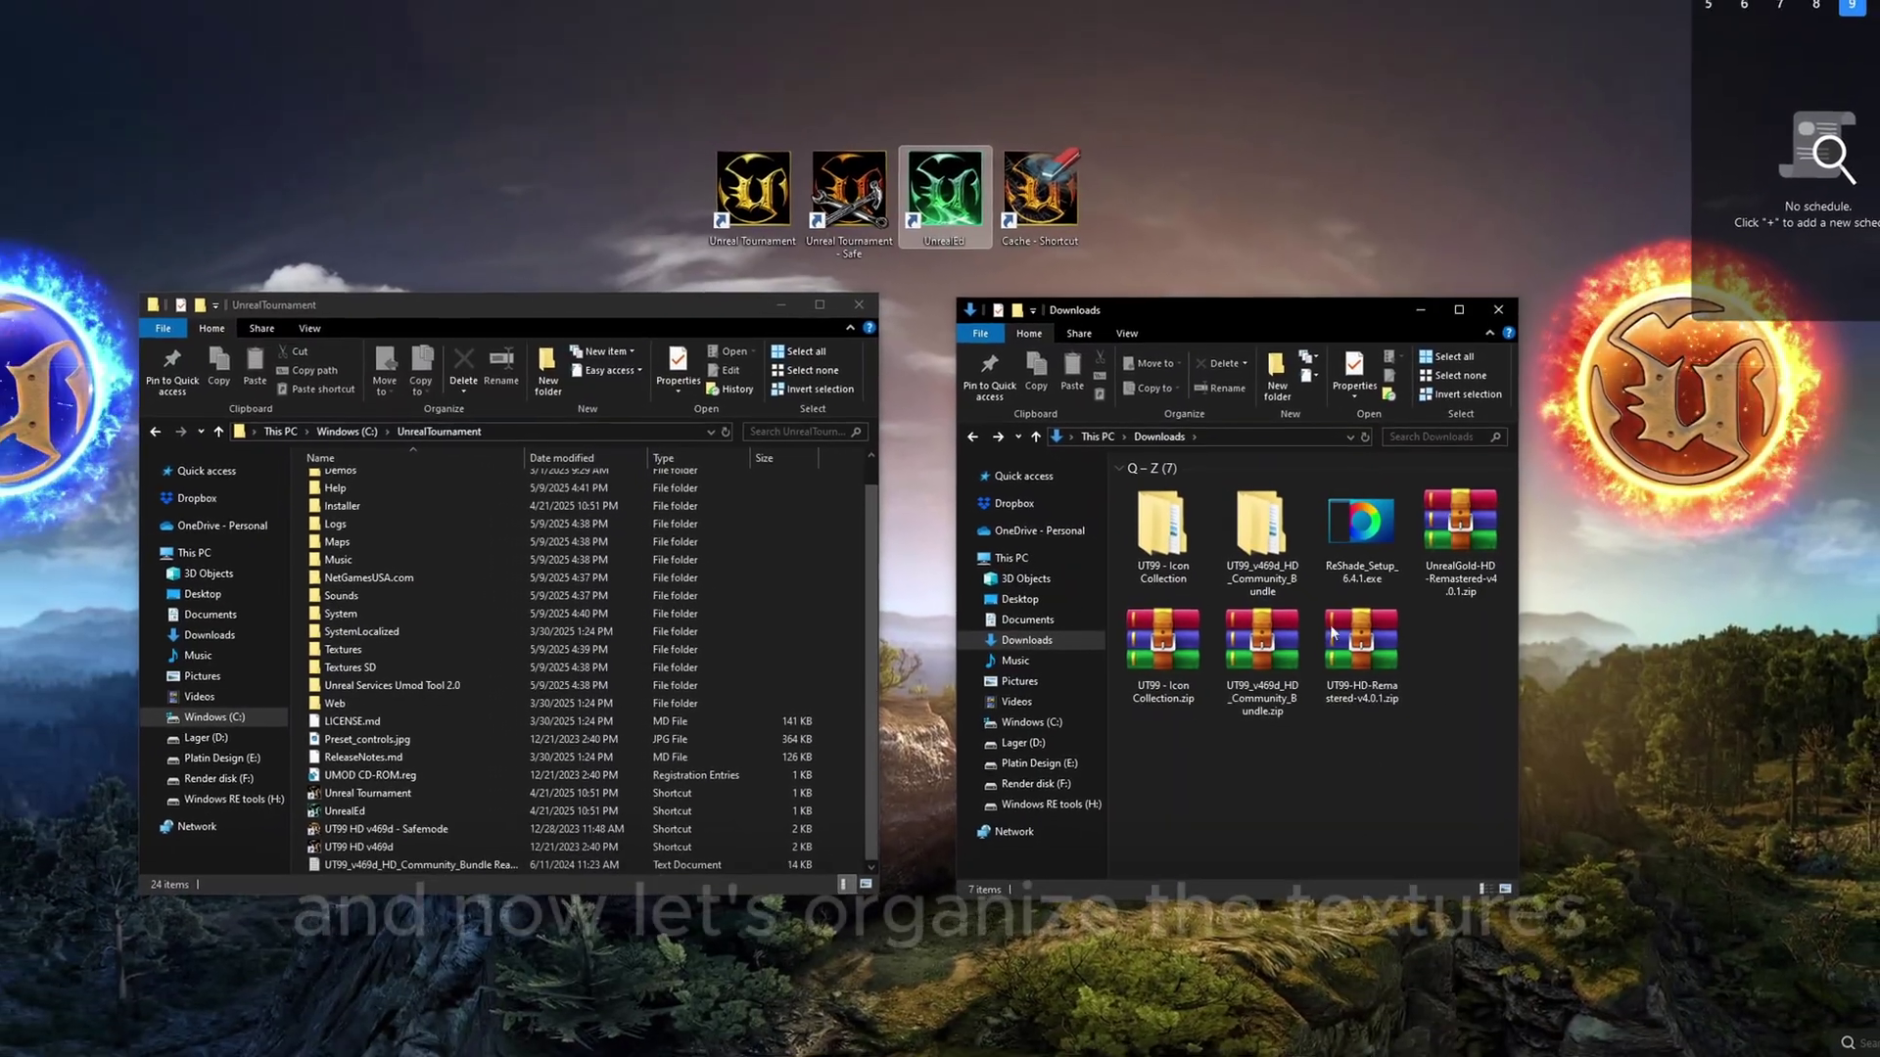
{"action": "left_click", "coordinate": [1456, 536]}
Rename the Textures folder in C:\UnrealTournament as Textures 2K.
{"action": "left_click", "coordinate": [343, 650]}
{"action": "key", "text": "F2"}
{"action": "left_click", "coordinate": [374, 650]}
{"action": "type", "text": "2"}
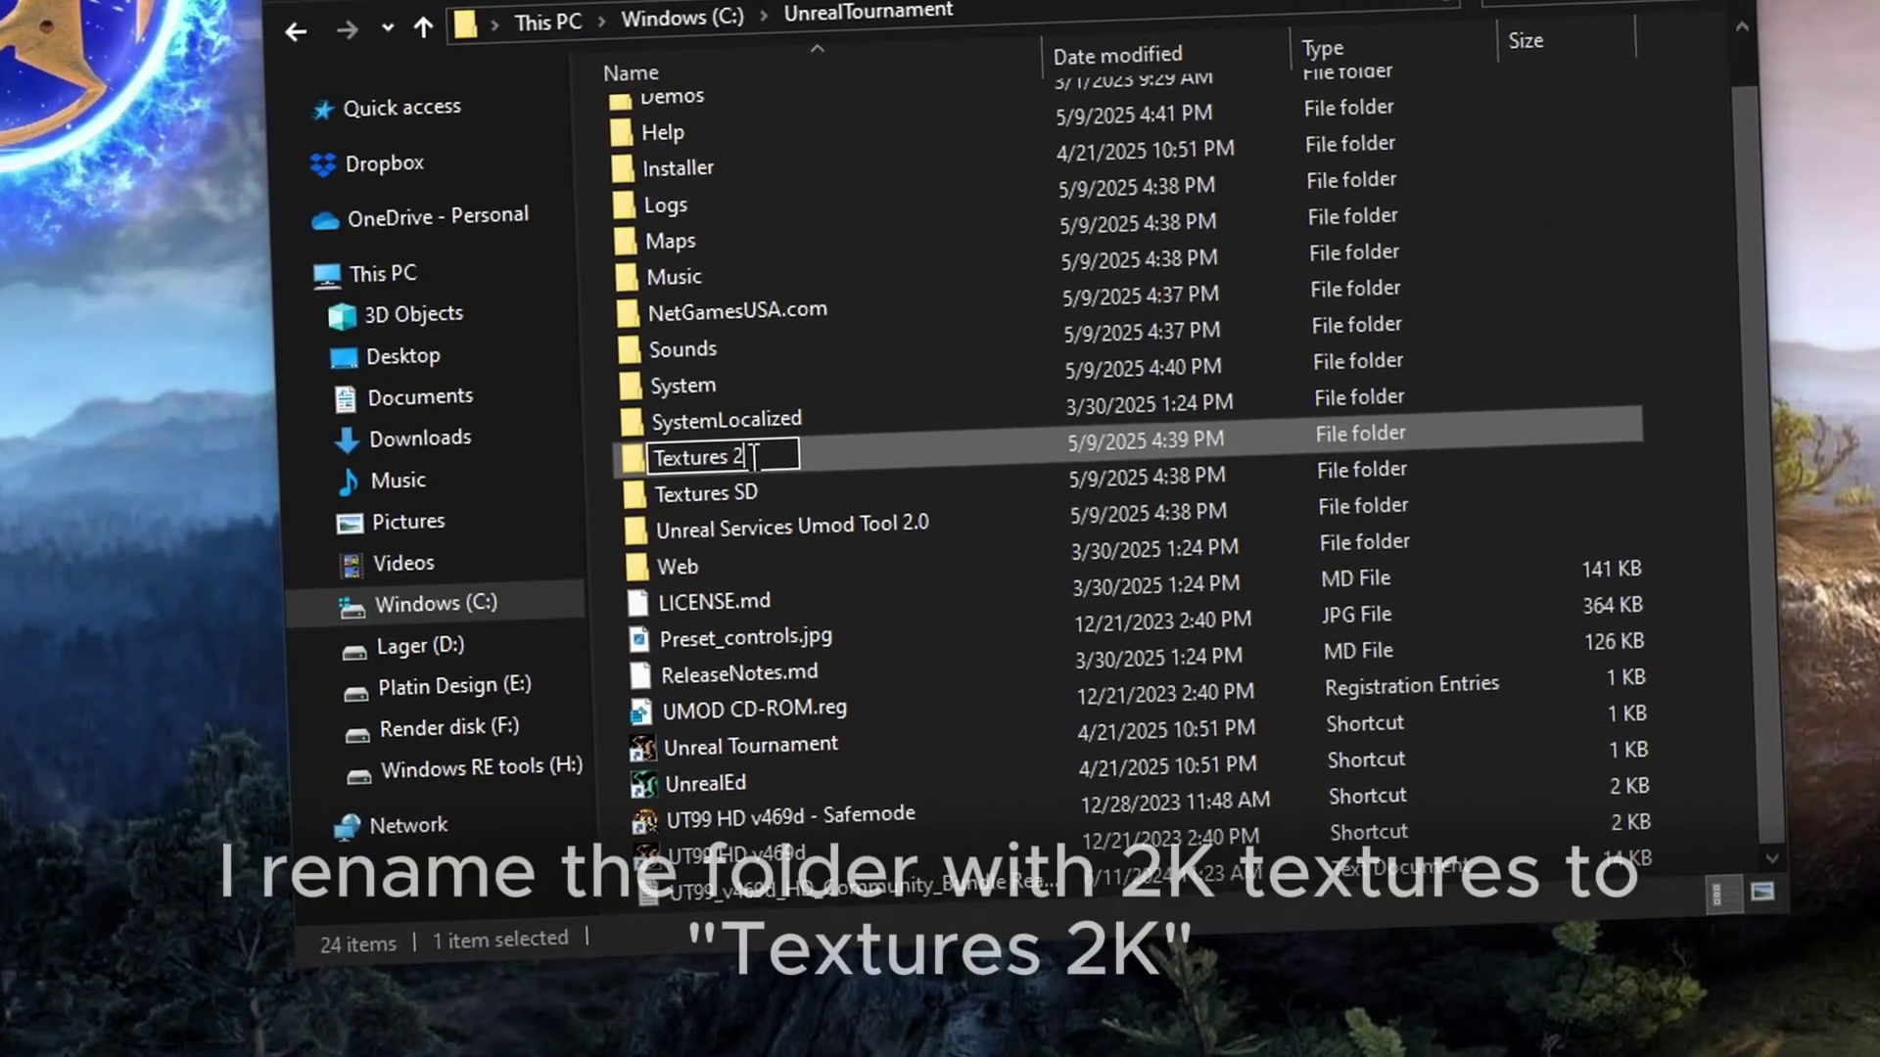
{"action": "type", "text": "K"}
{"action": "key", "text": "Return"}
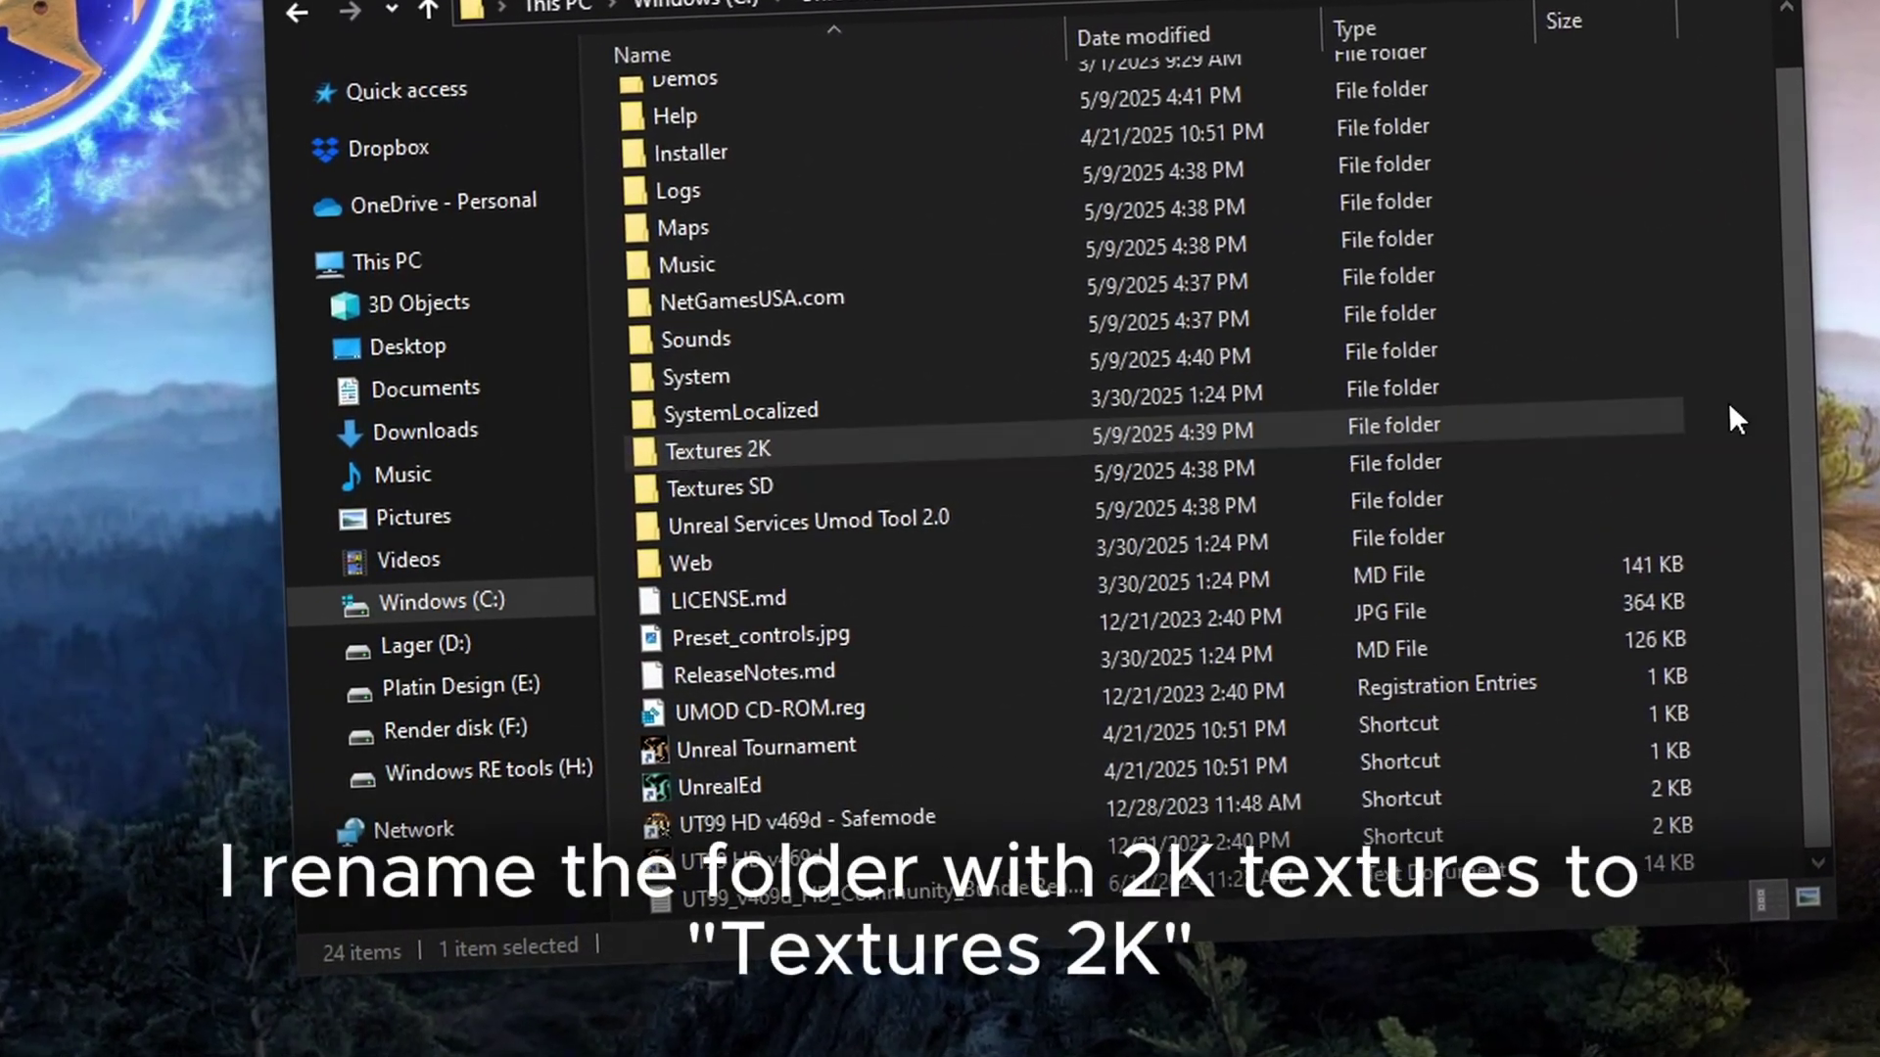
Duplicate the Textures 2K folder in C:\UnrealTournament and rename the copy as Textures 4K.
{"action": "key", "text": "ctrl+c"}
{"action": "key", "text": "ctrl+v"}
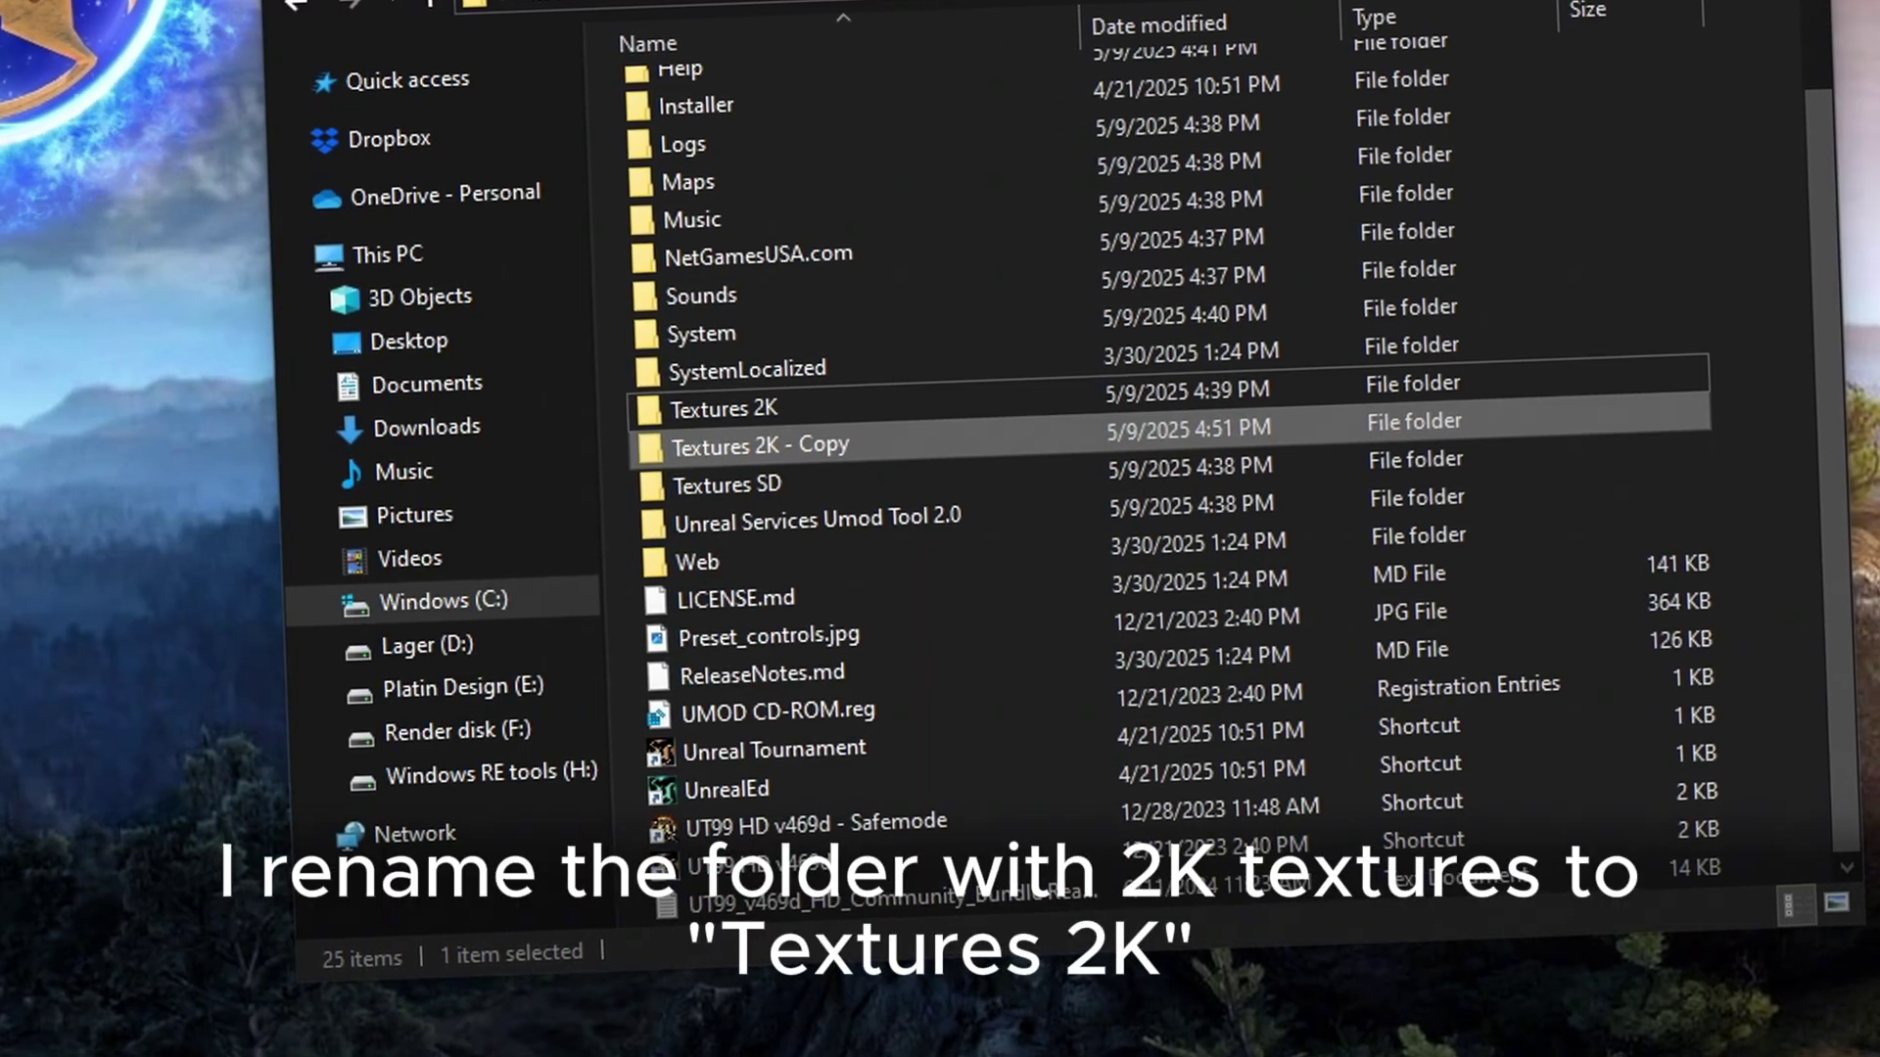
{"action": "left_click", "coordinate": [848, 443]}
{"action": "key", "text": "F2"}
{"action": "left_click", "coordinate": [873, 441]}
{"action": "key", "text": "BackSpace"}
{"action": "key", "text": "BackSpace"}
{"action": "key", "text": "BackSpace"}
{"action": "key", "text": "BackSpace"}
{"action": "key", "text": "BackSpace"}
{"action": "key", "text": "BackSpace"}
{"action": "key", "text": "BackSpace"}
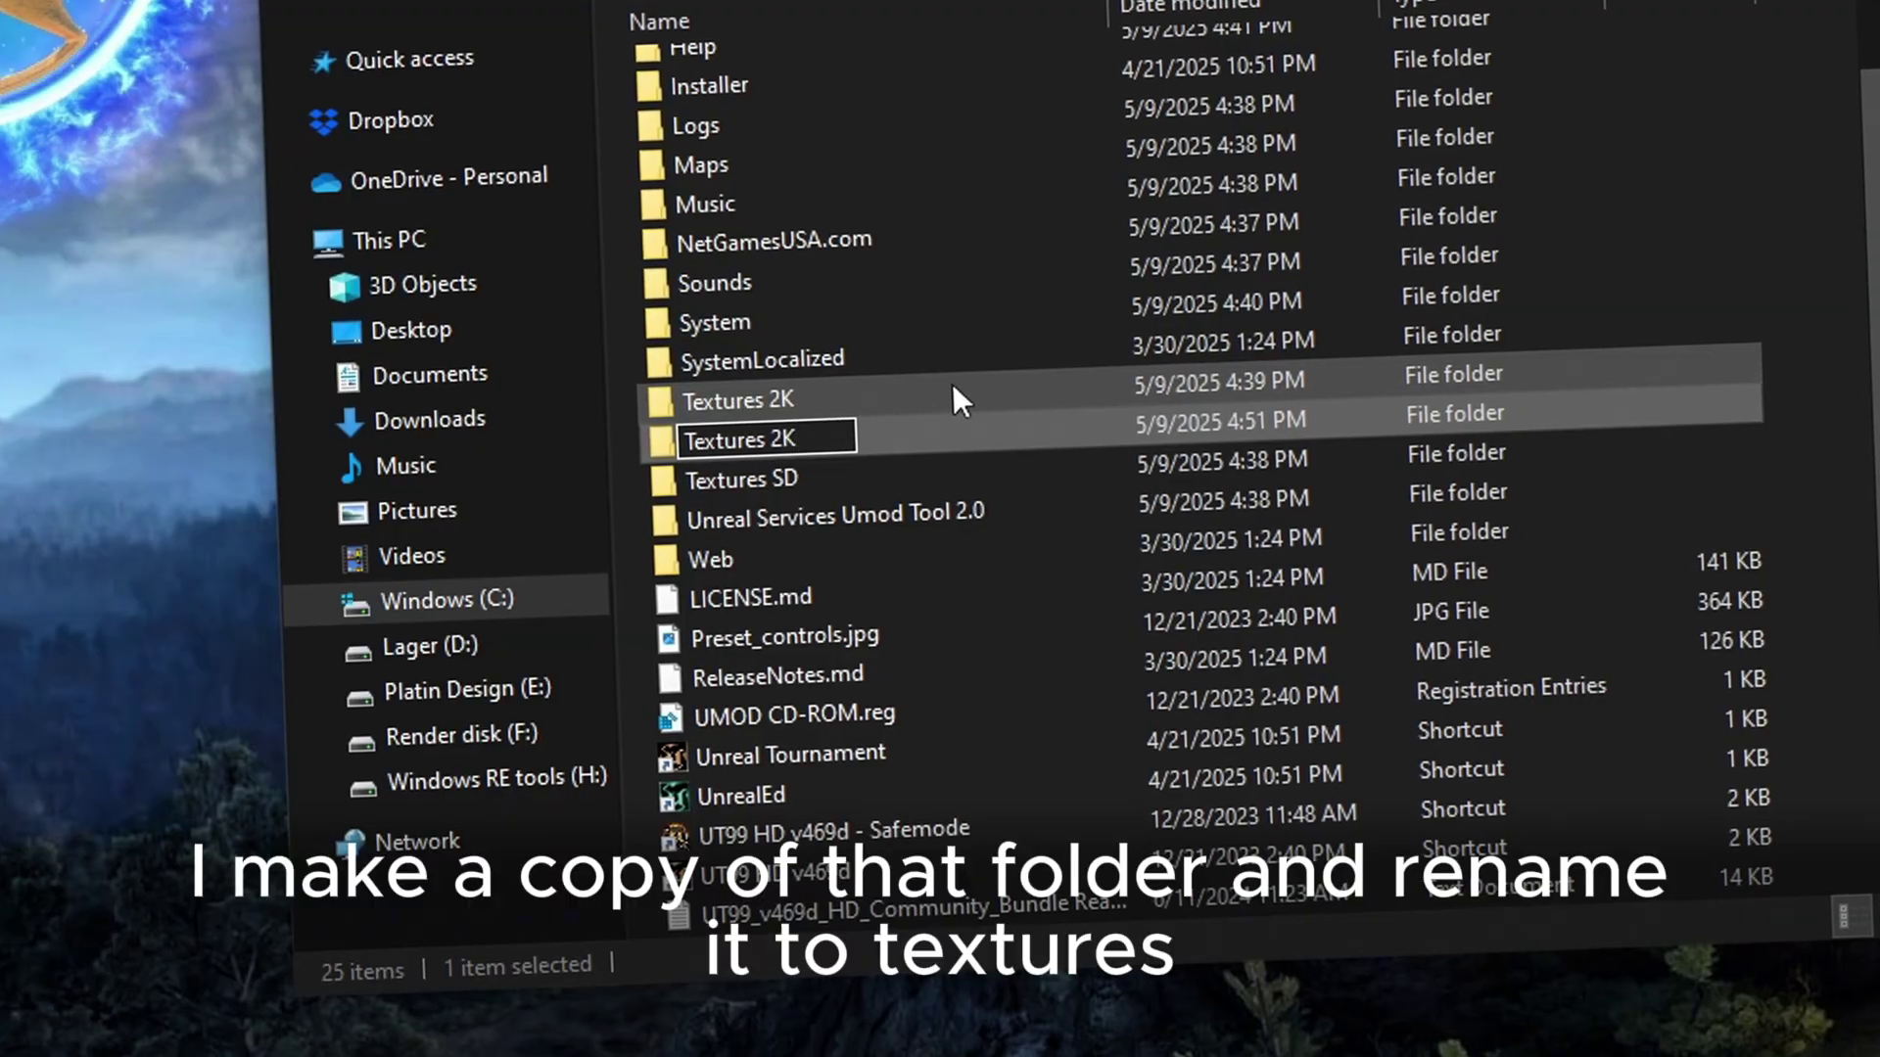
{"action": "key", "text": "BackSpace"}
{"action": "key", "text": "BackSpace"}
{"action": "type", "text": "4K"}
{"action": "key", "text": "Return"}
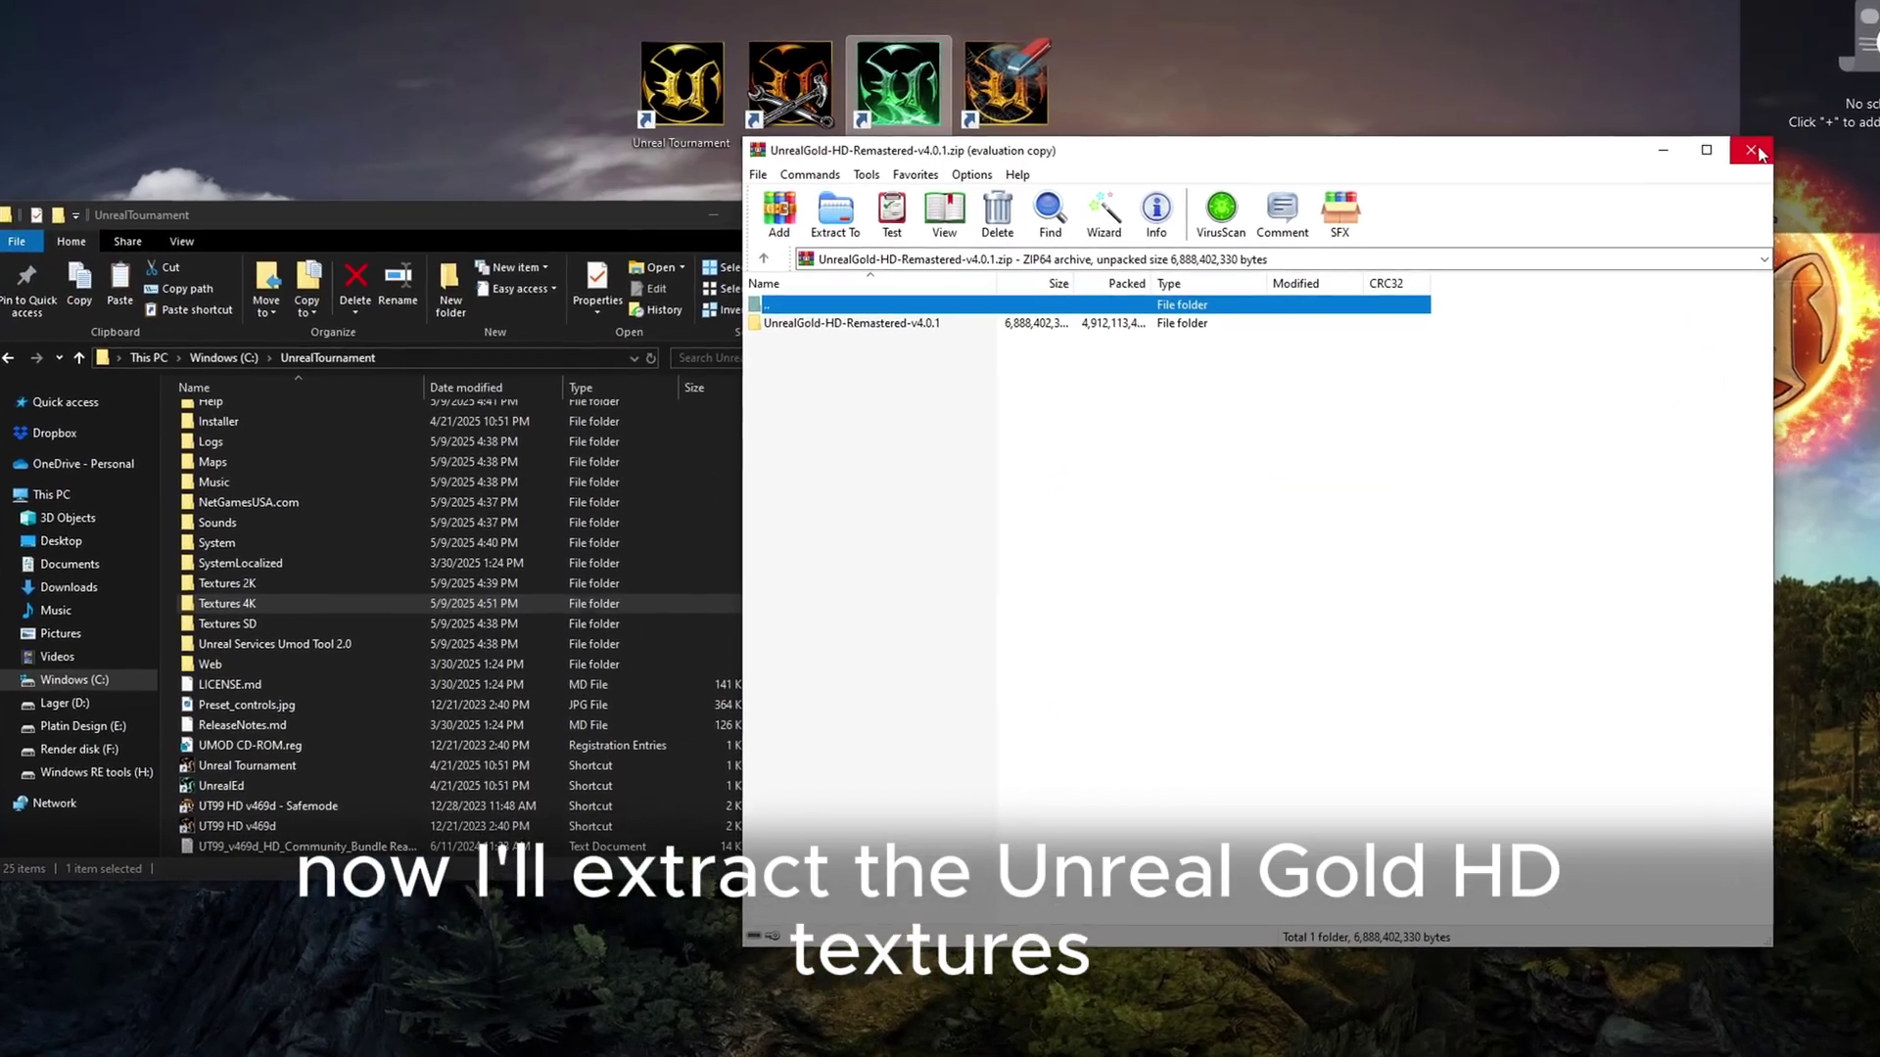
Copy all files from the extracted UnrealGold-HD-Remastered-v4.0.1 Textures folder into Textures 4K, replacing the existing files.
{"action": "left_click", "coordinate": [1753, 149]}
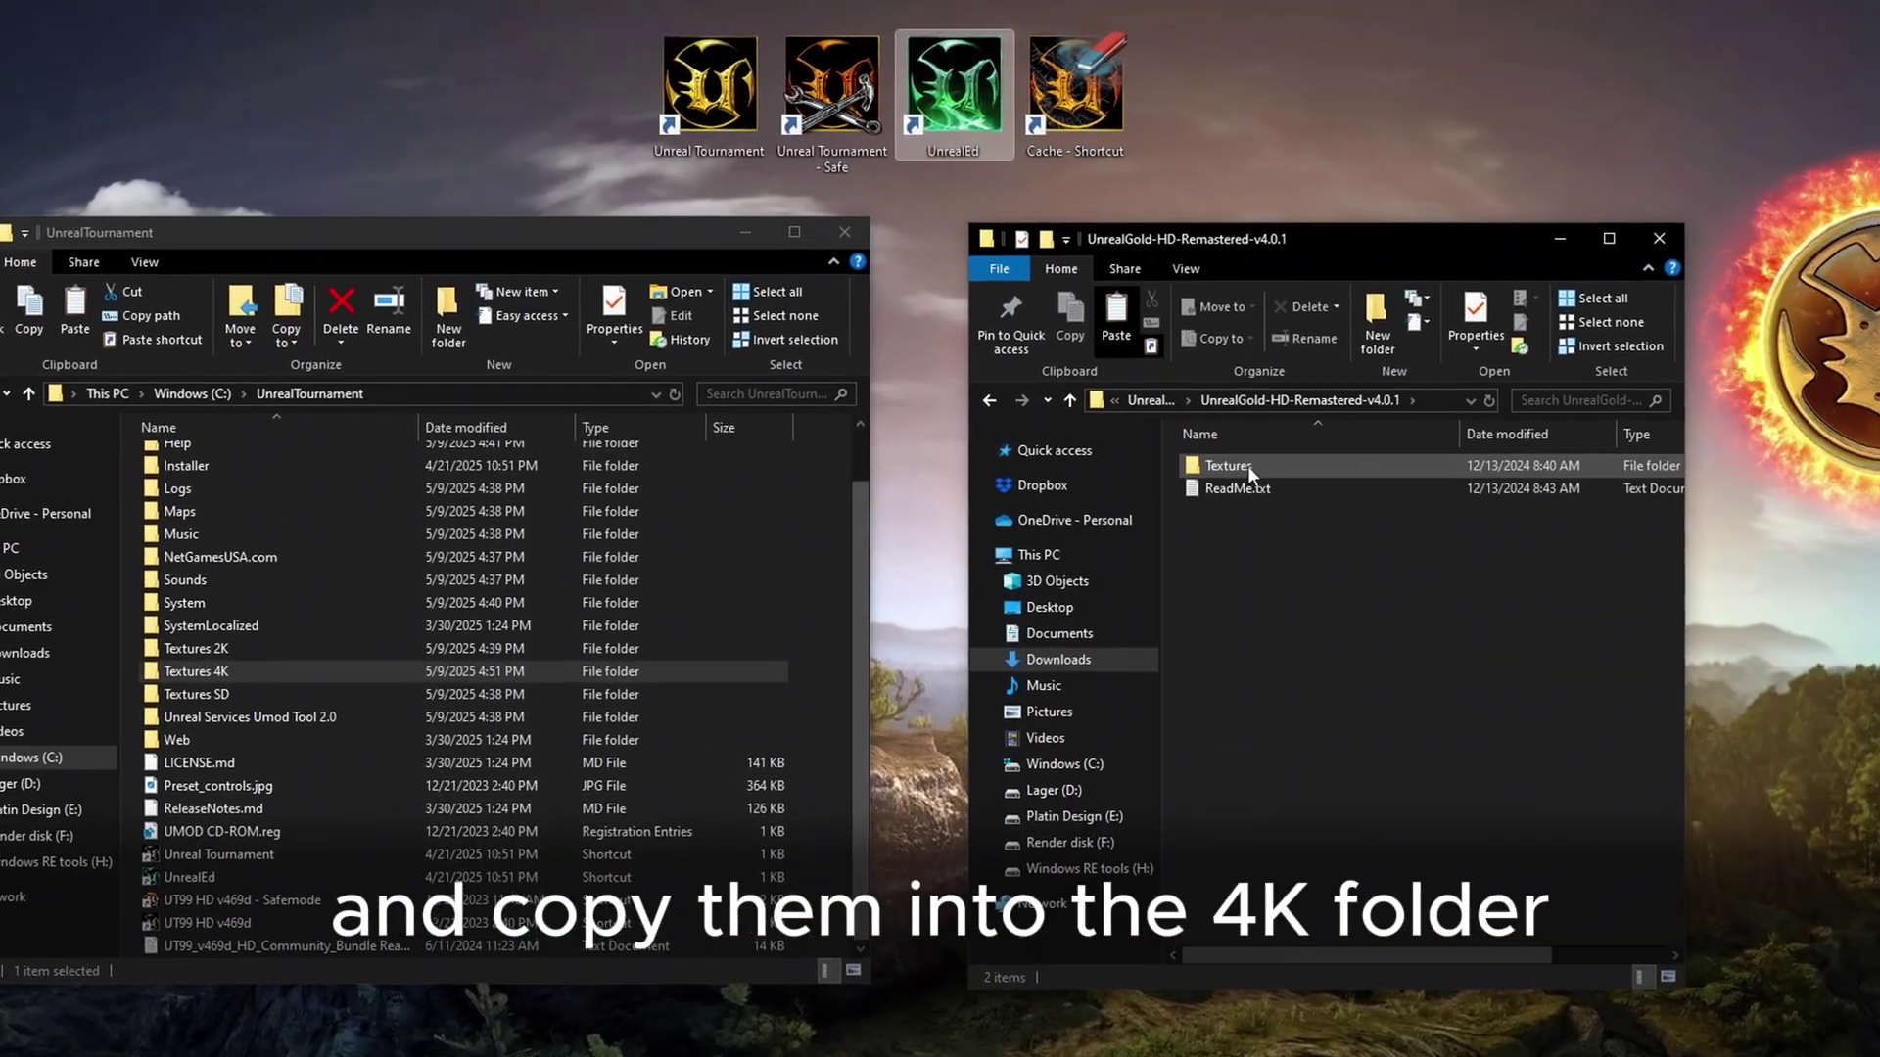
{"action": "double_click", "coordinate": [1228, 466]}
{"action": "double_click", "coordinate": [194, 672]}
{"action": "scroll", "coordinate": [245, 744], "scroll_direction": "down", "scroll_amount": 10}
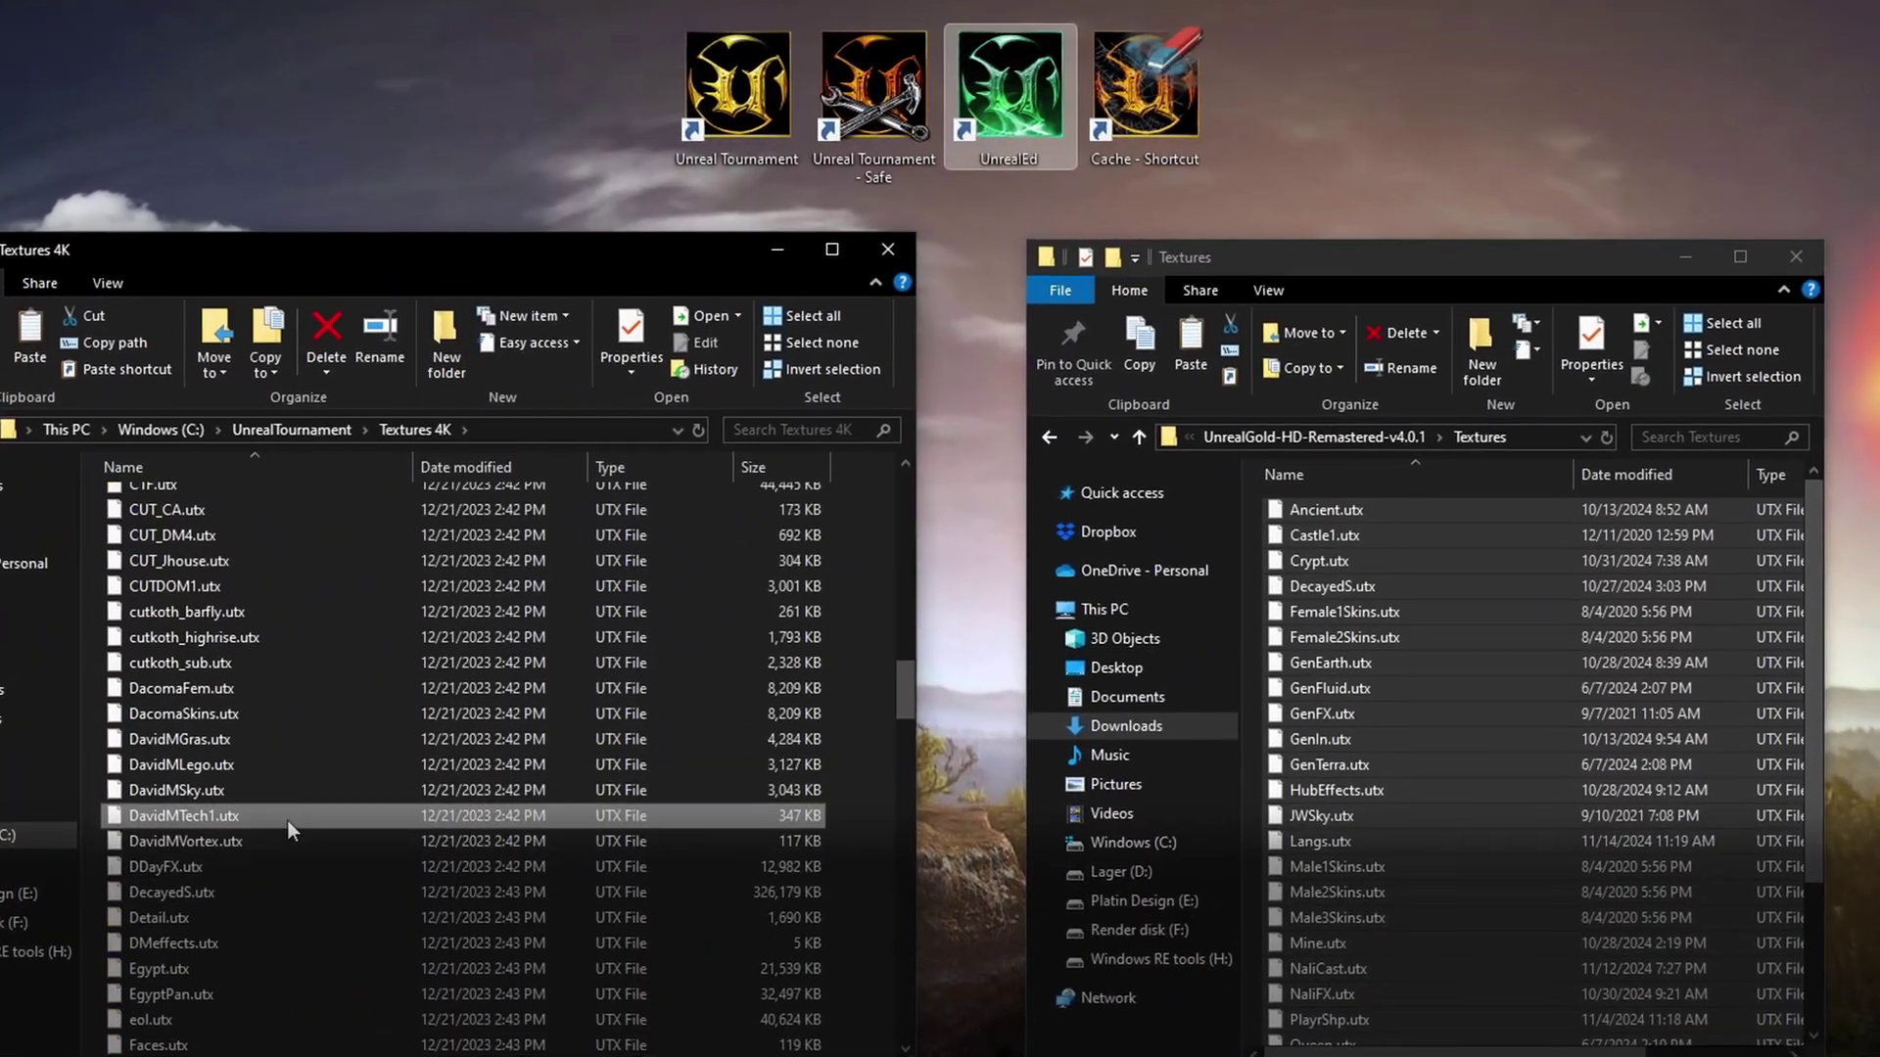
{"action": "left_click", "coordinate": [842, 783]}
{"action": "key", "text": "ctrl+v"}
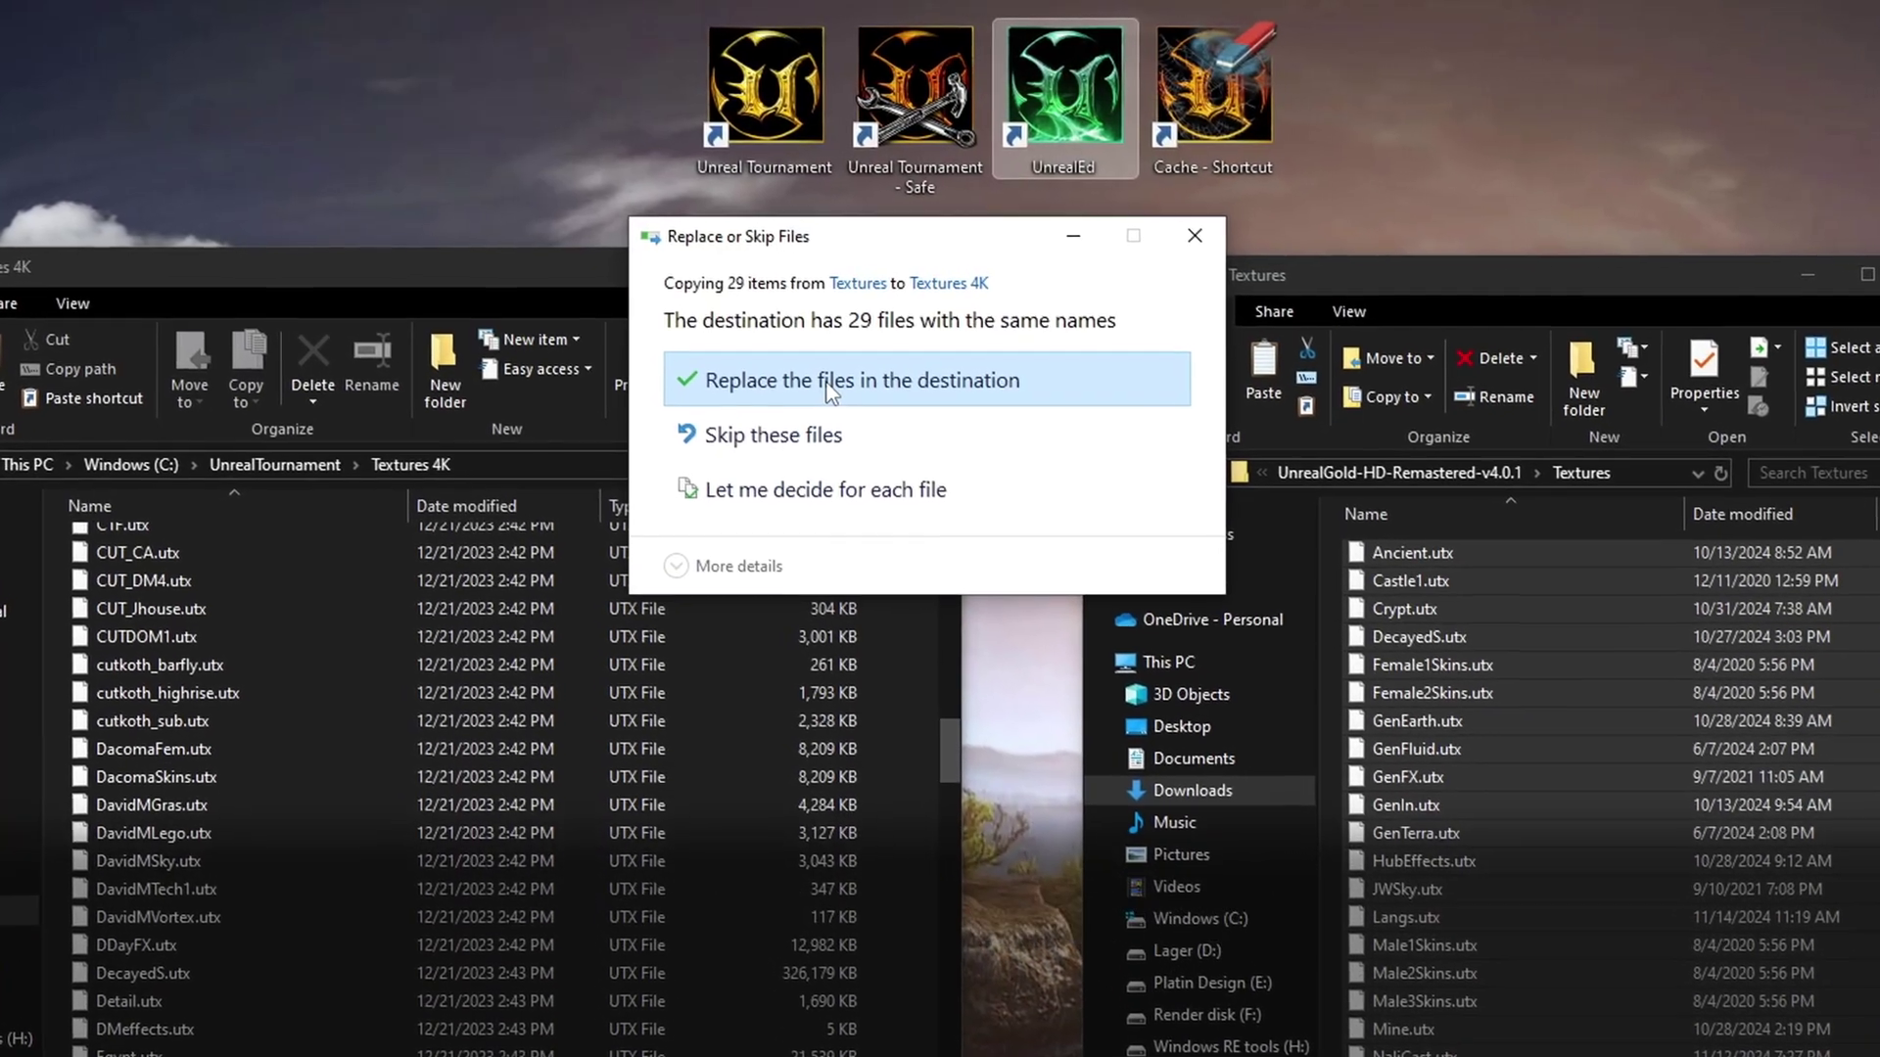
{"action": "left_click", "coordinate": [828, 387]}
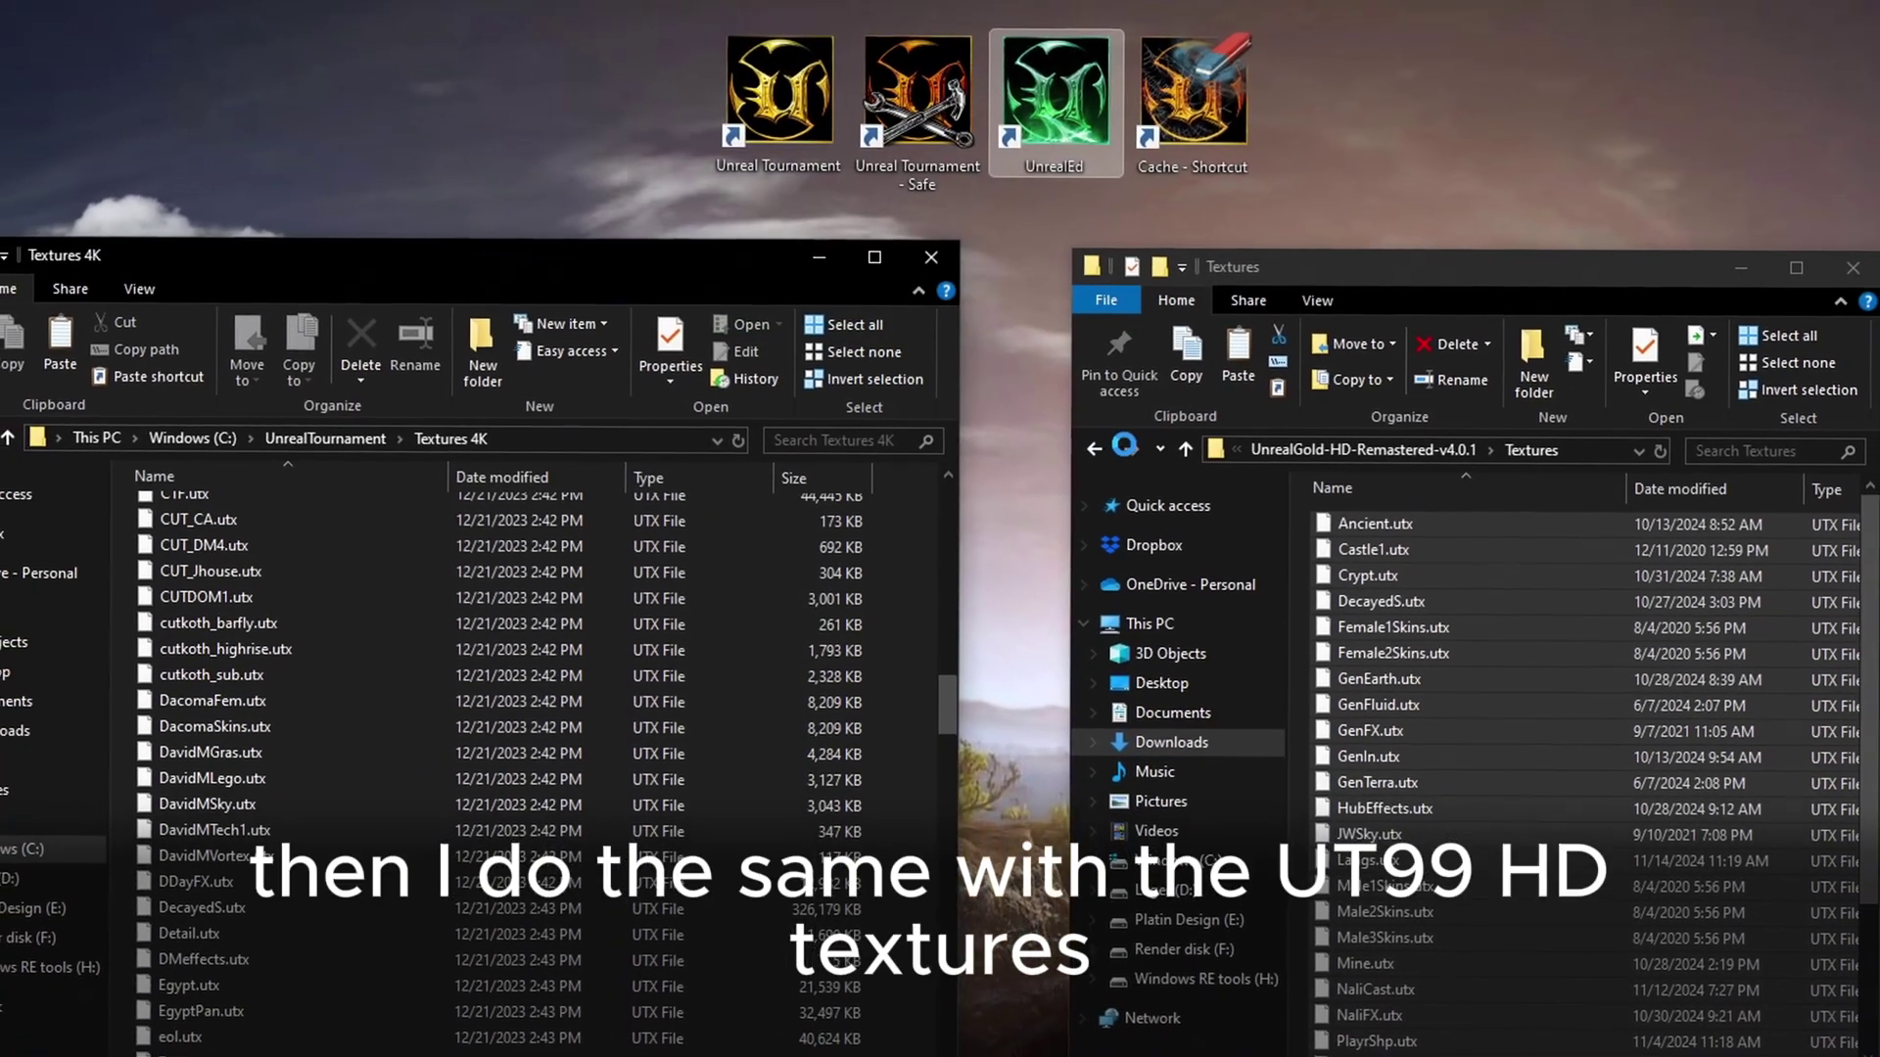
Extract UT99-HD-Remastered-v4.0.1.zip into a UT99-HD-Remastered-v4.0.1 folder in Downloads and close the archive.
{"action": "left_click", "coordinate": [1093, 448]}
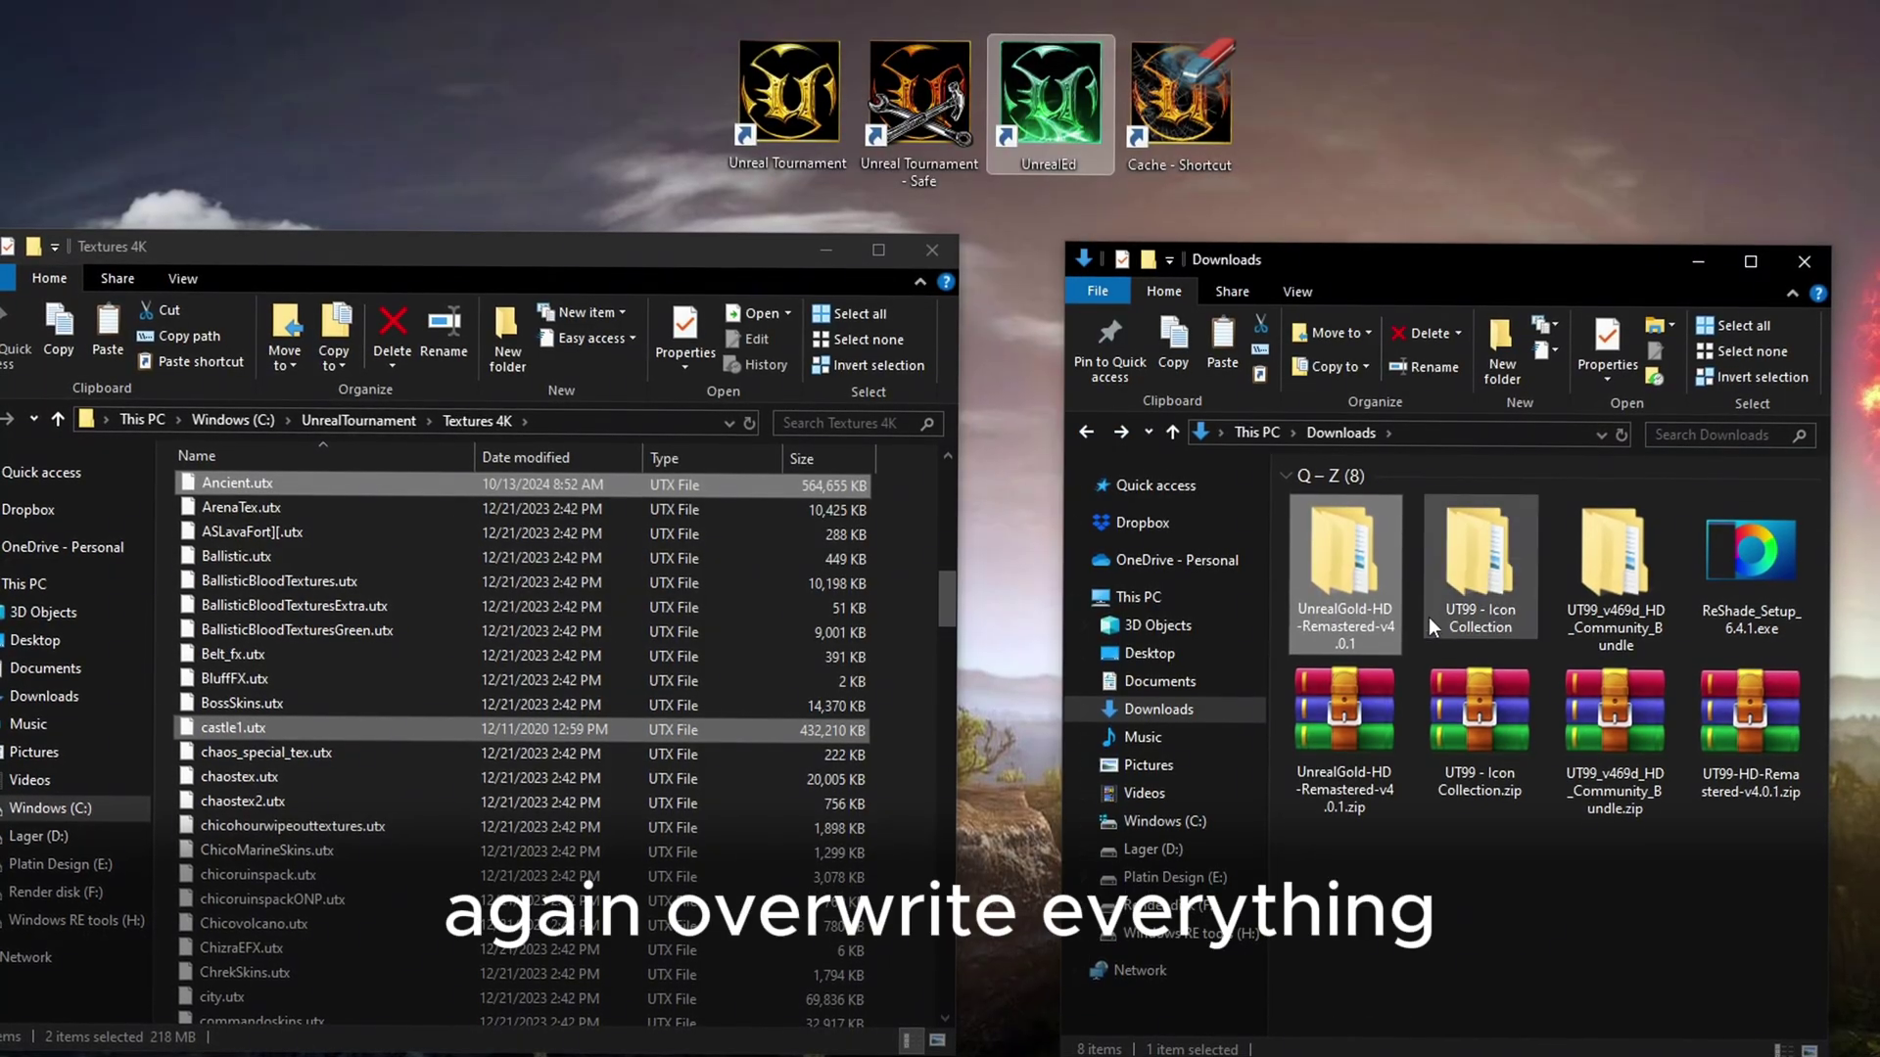
{"action": "left_click", "coordinate": [1453, 837]}
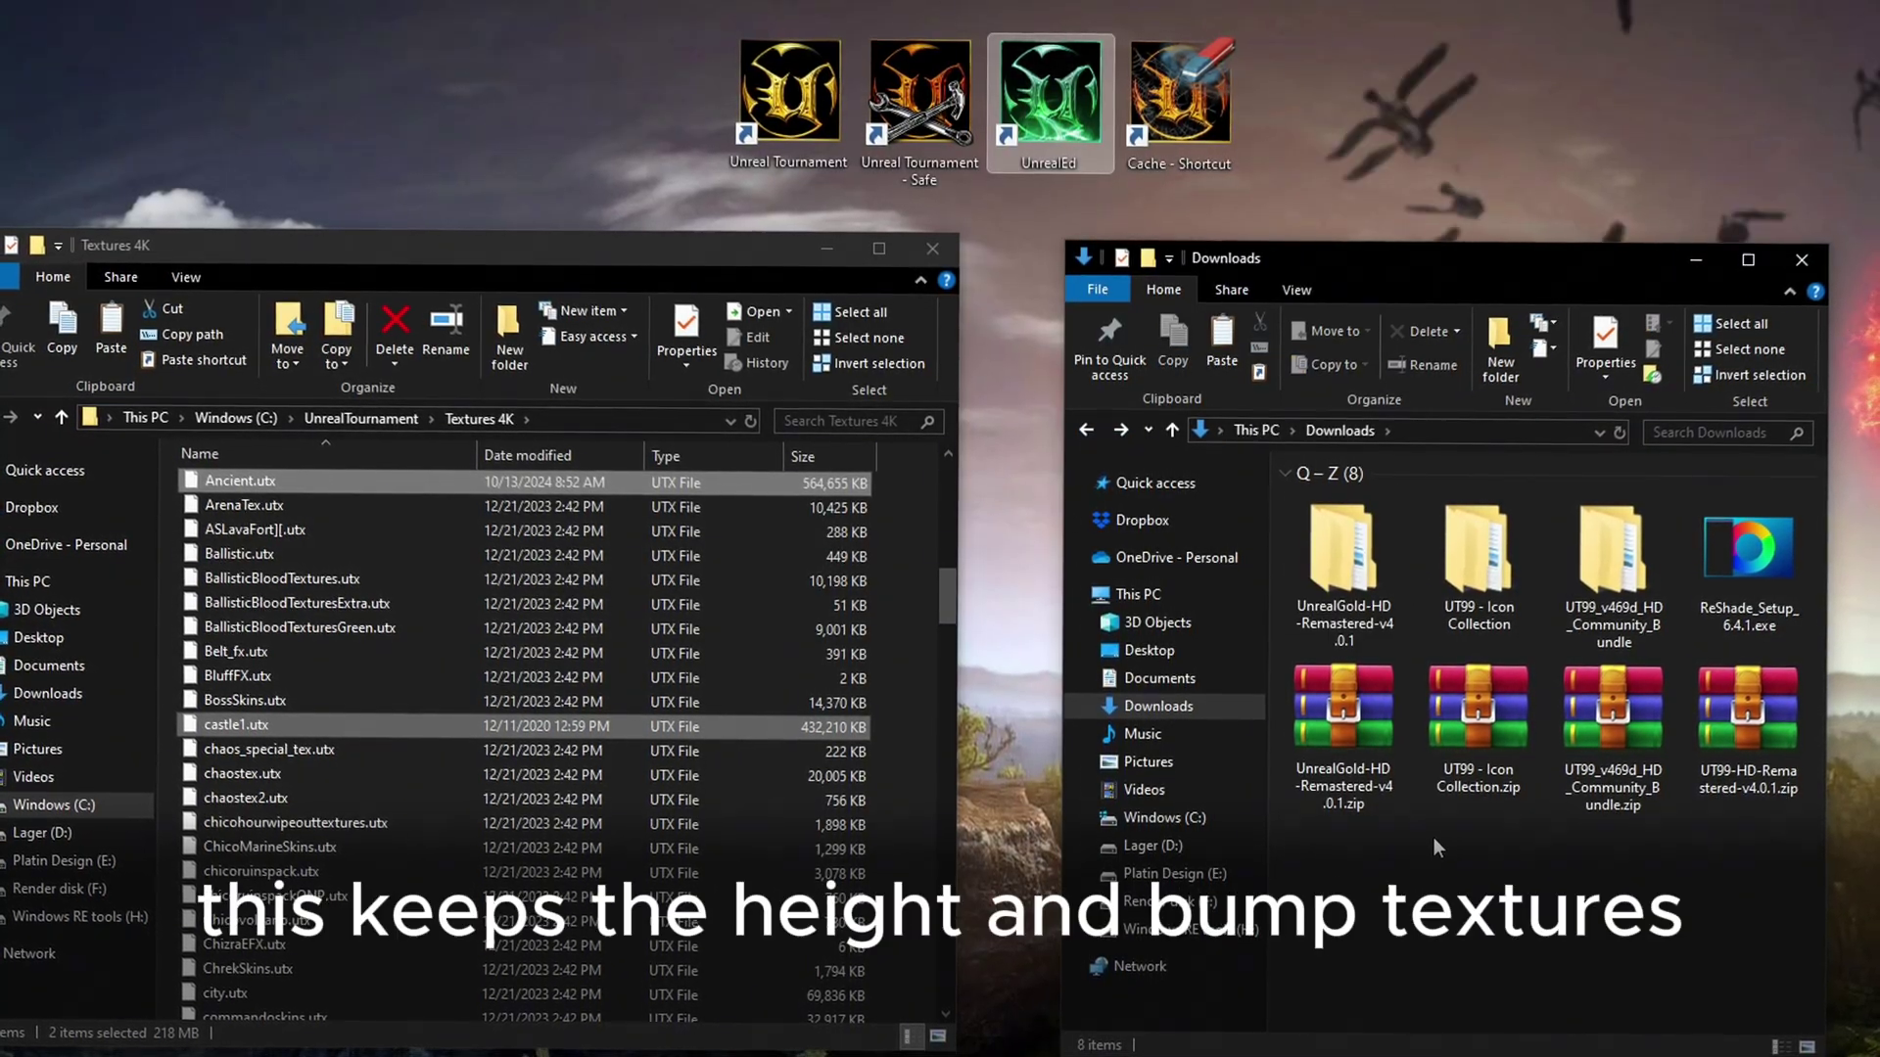
{"action": "left_click", "coordinate": [1759, 726]}
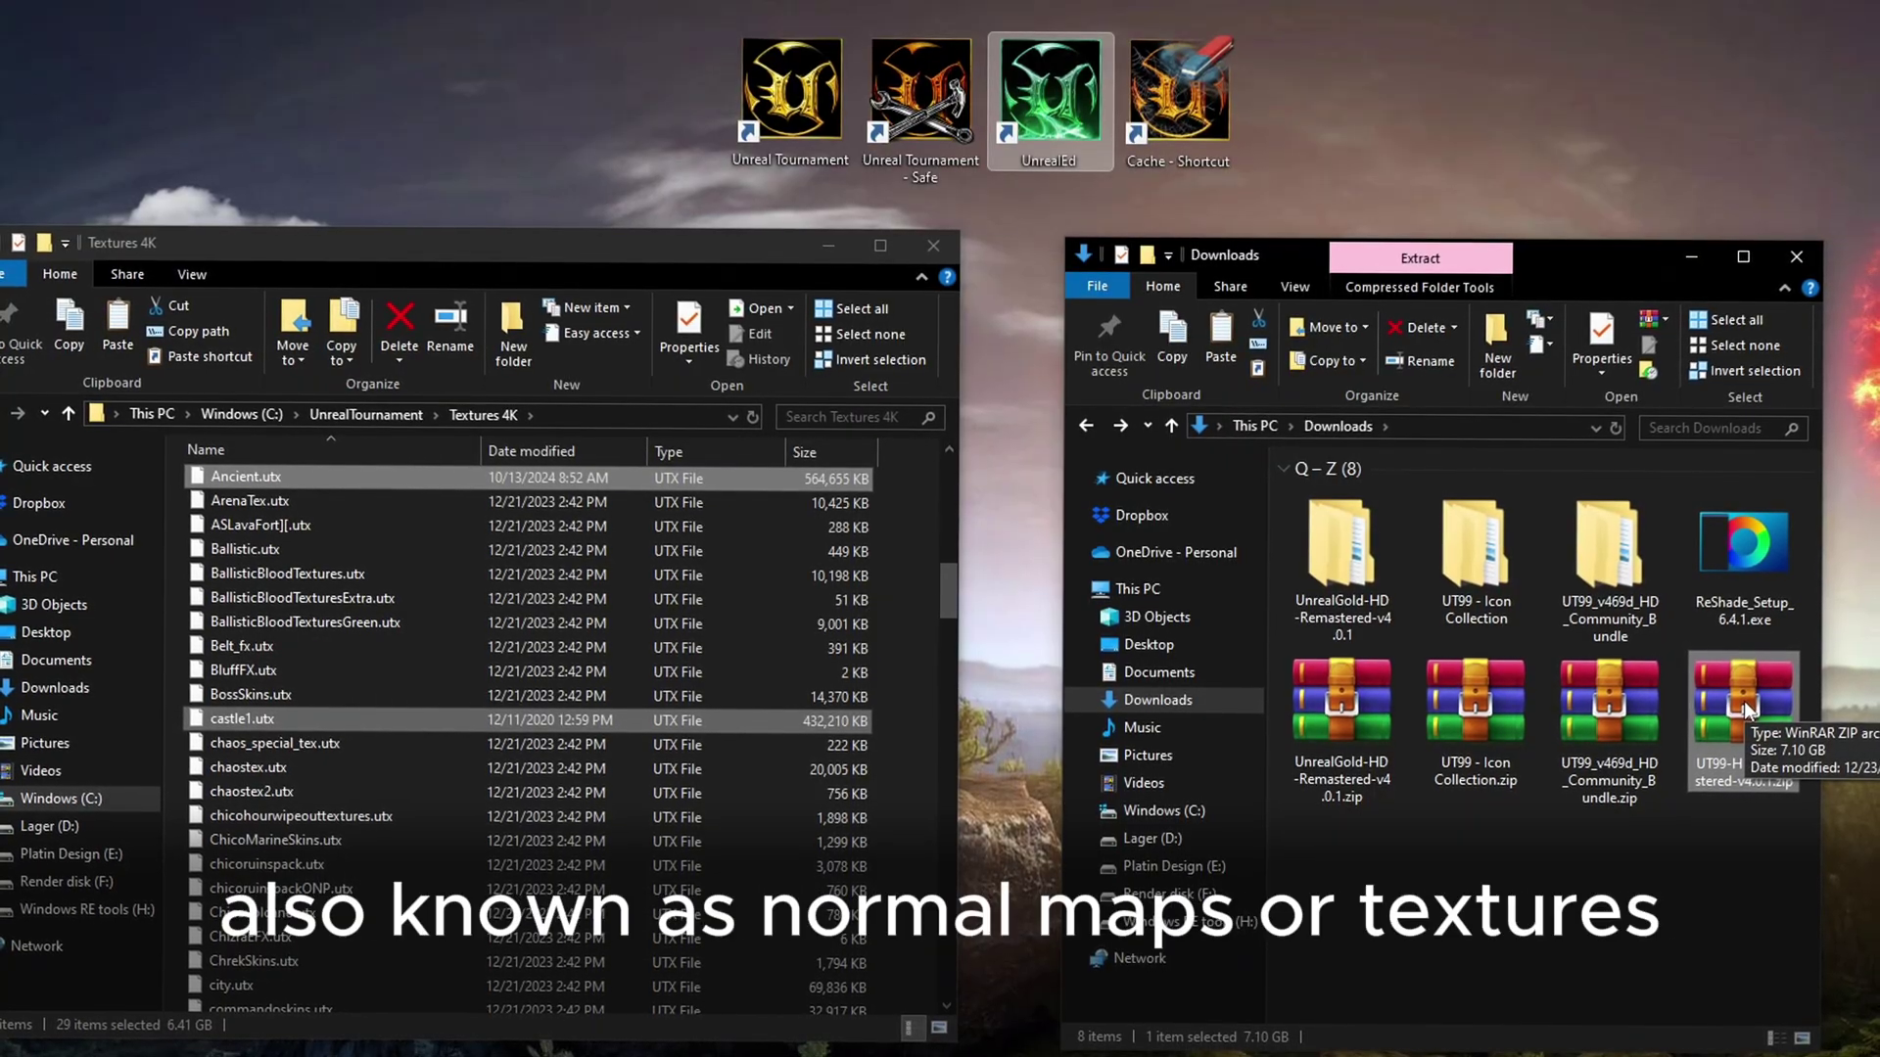
{"action": "double_click", "coordinate": [1743, 699]}
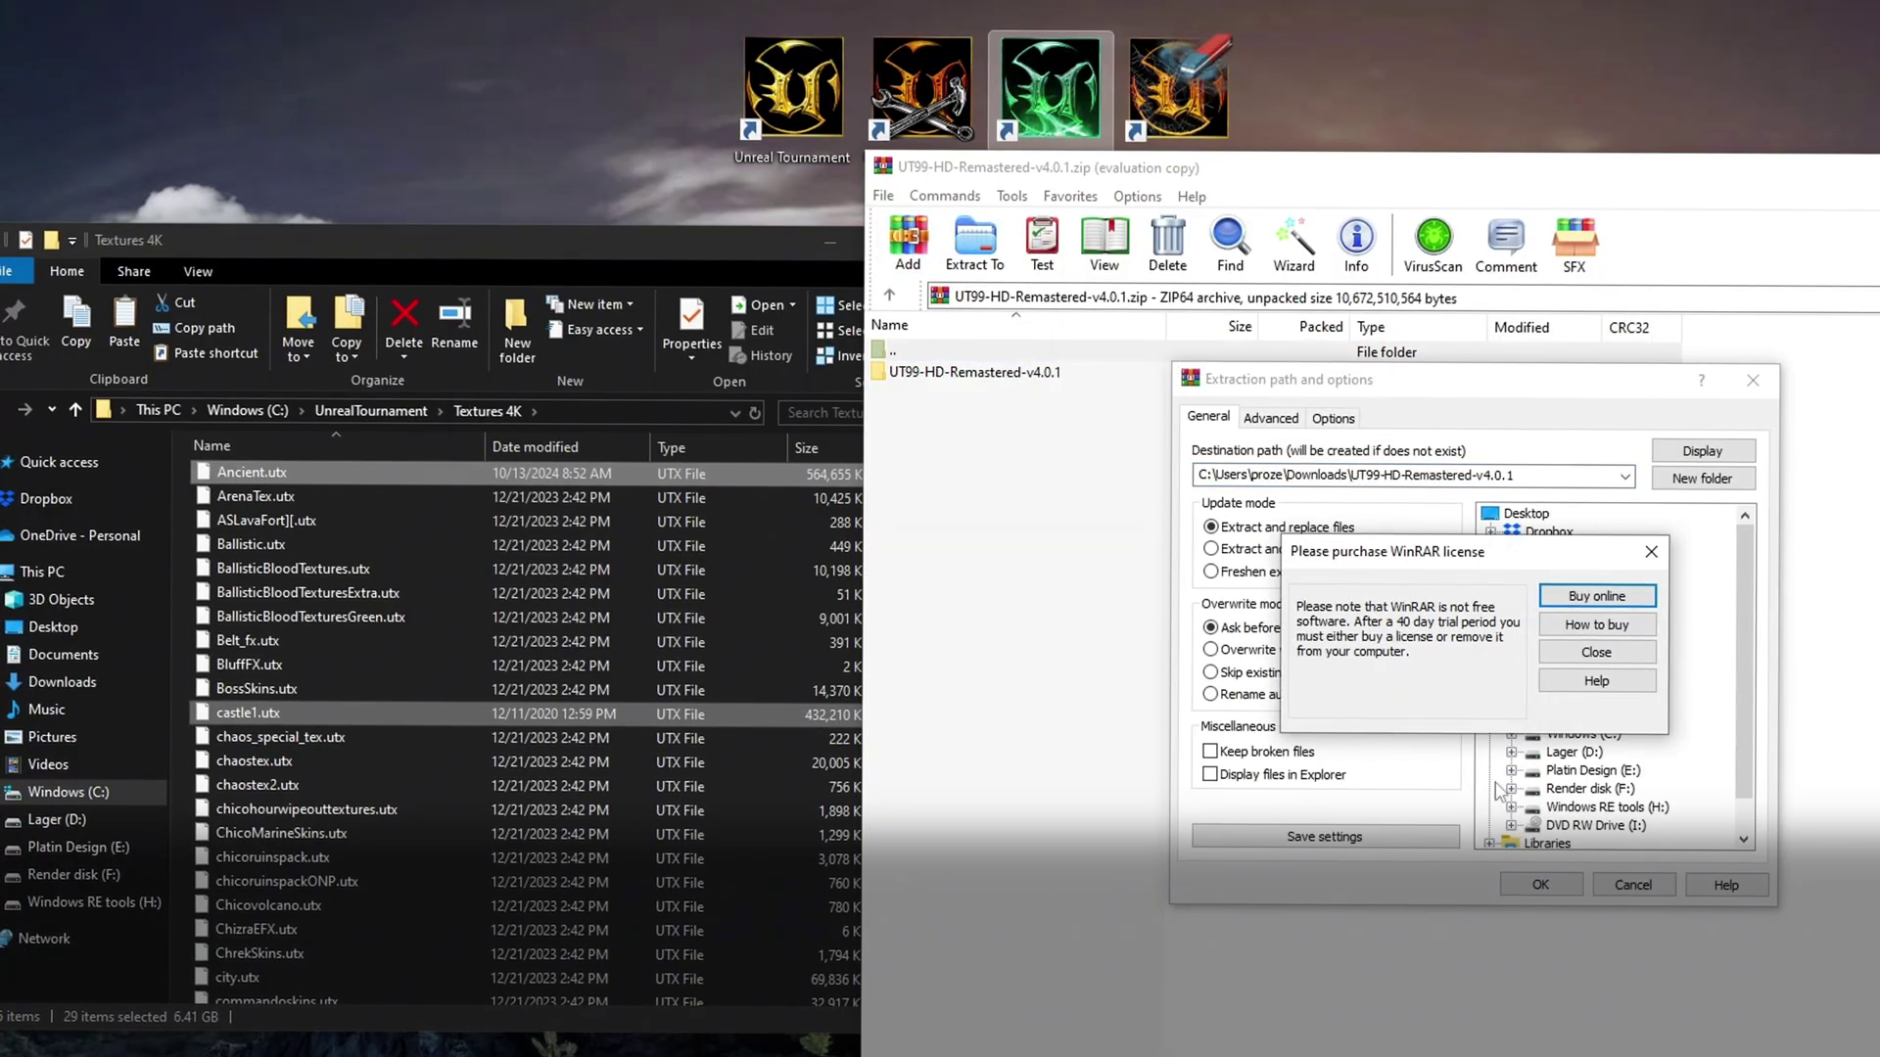
{"action": "left_click", "coordinate": [1542, 882]}
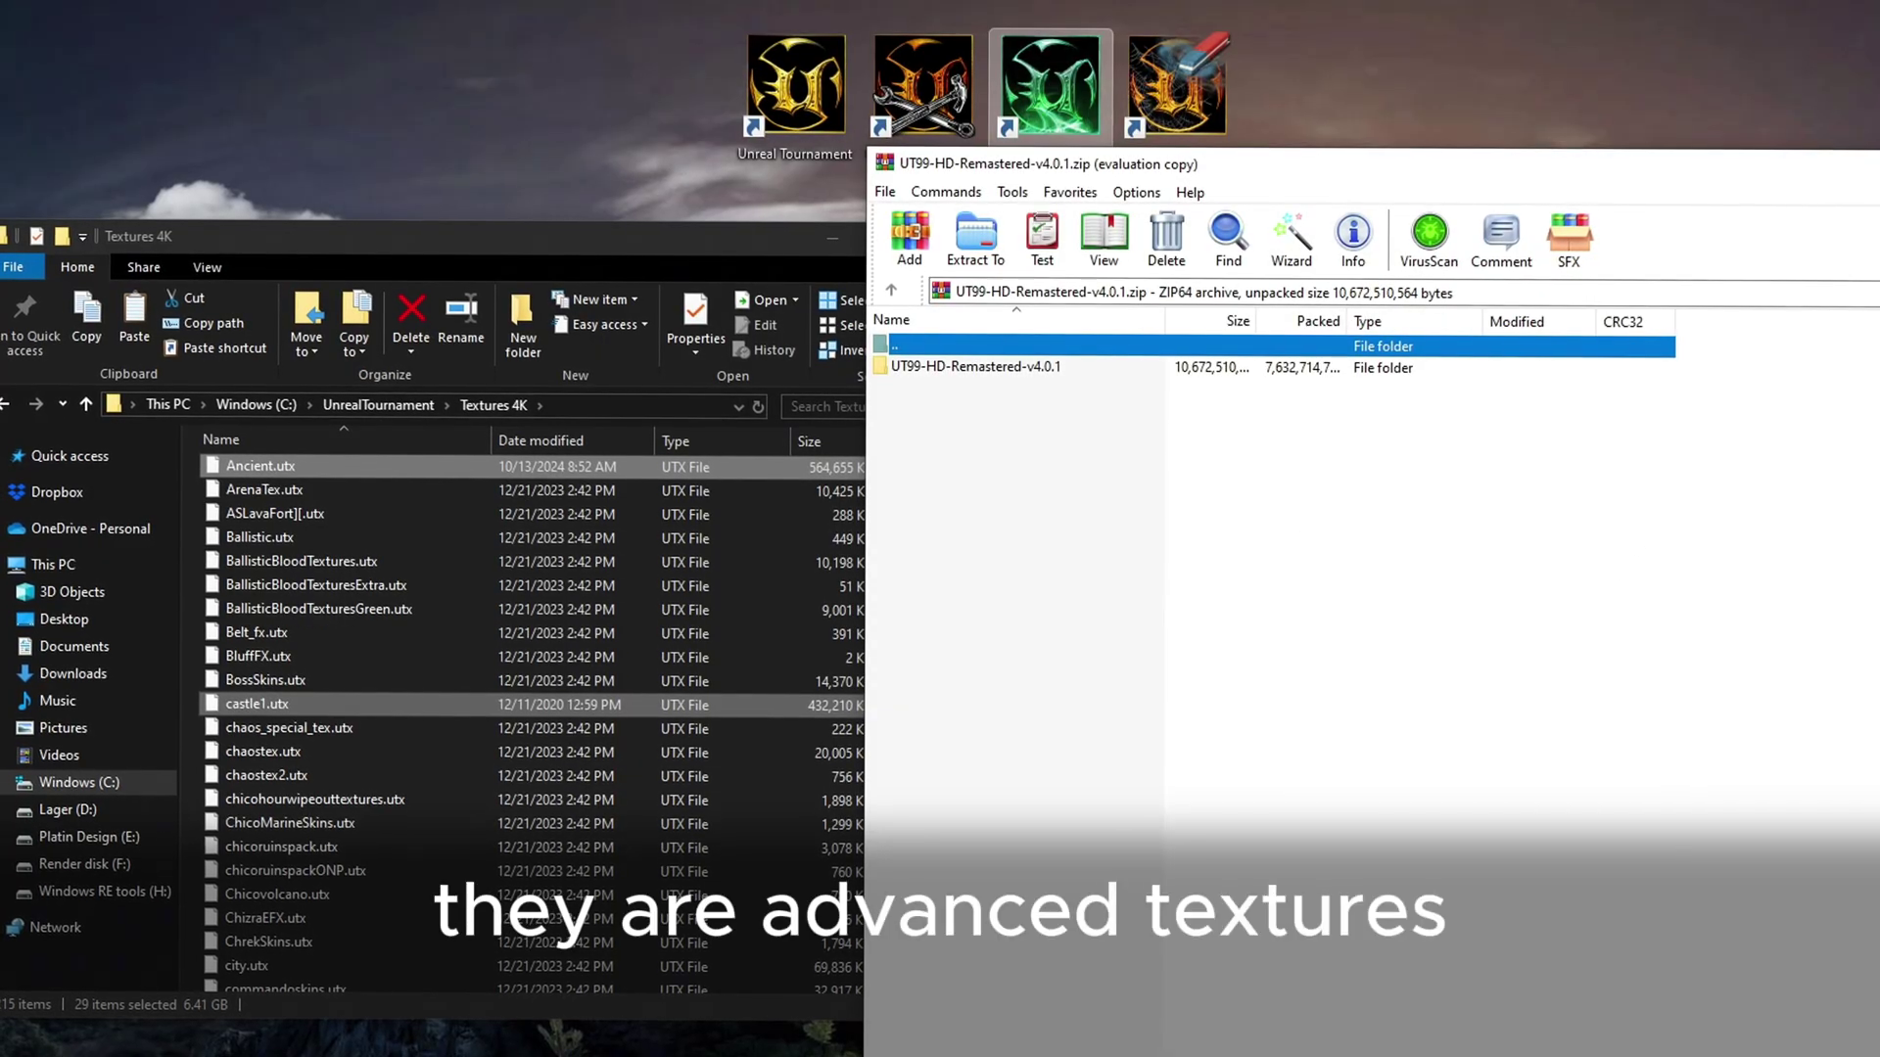
{"action": "key", "text": "alt+F4"}
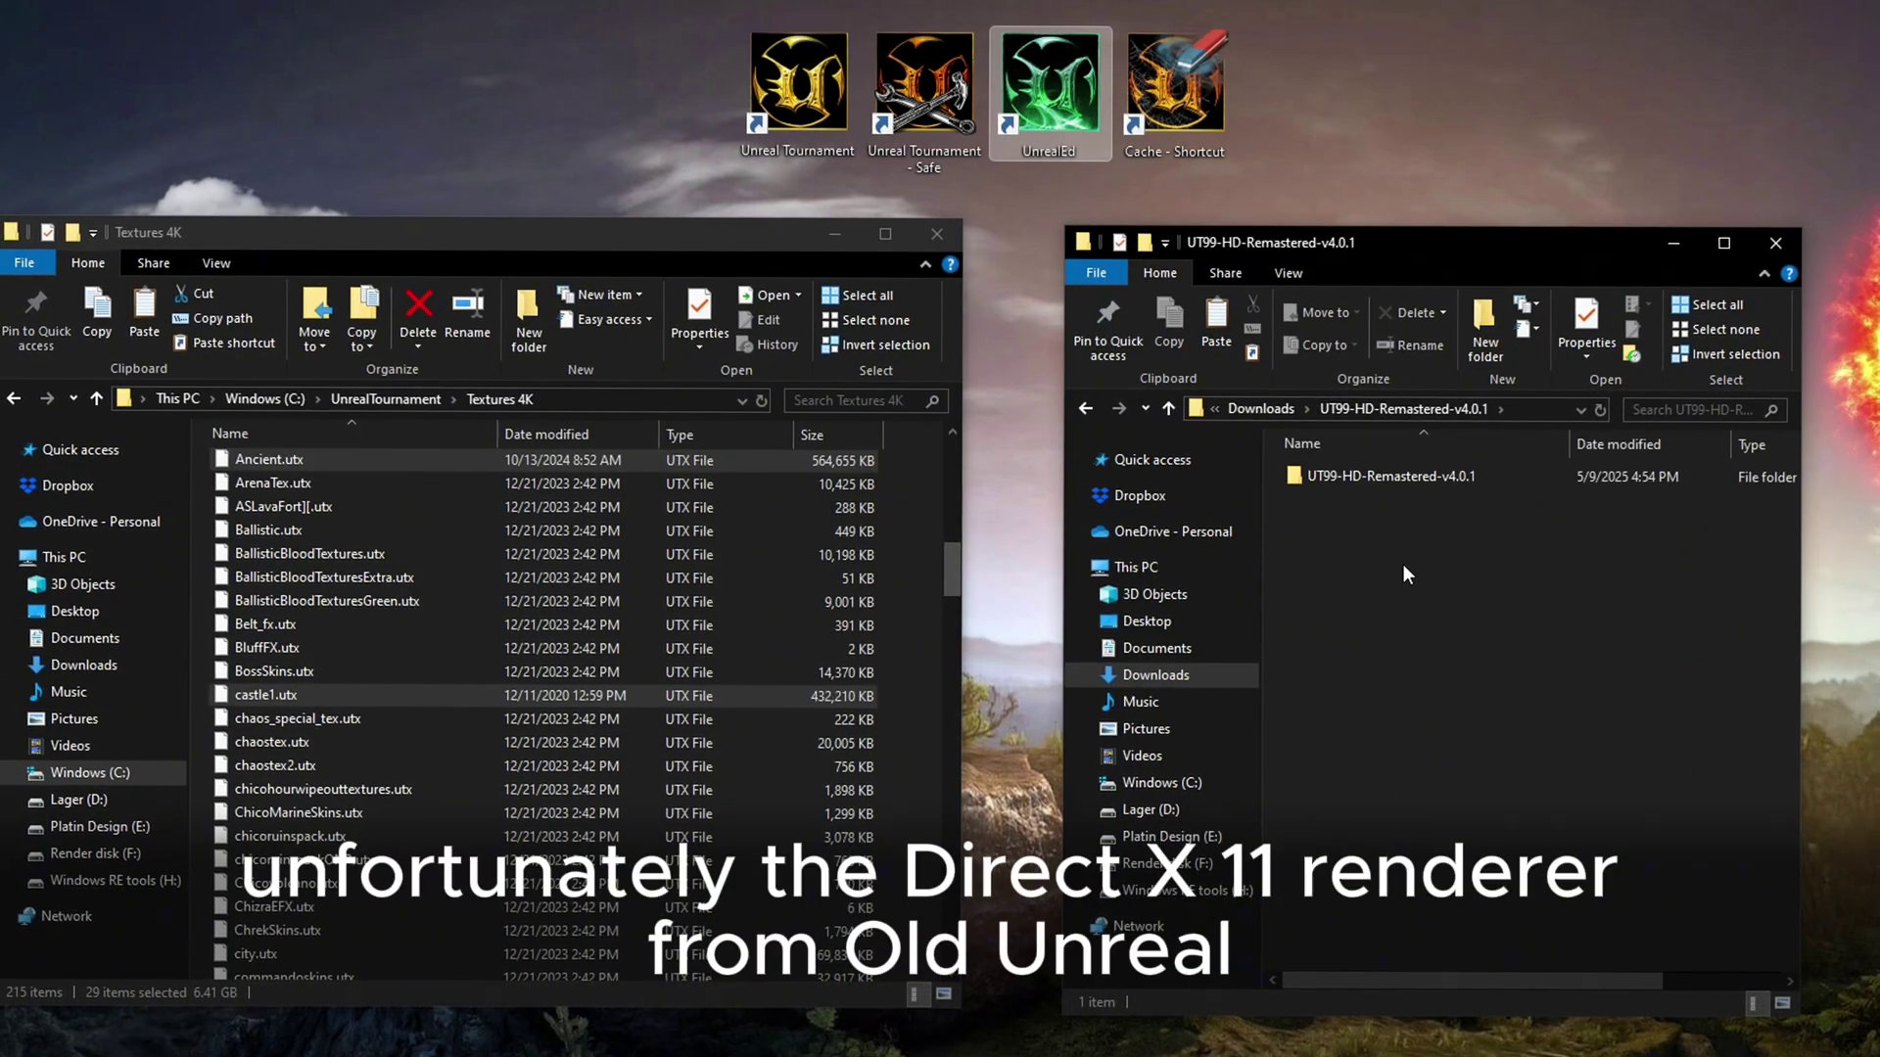
Copy all files from the UT99-HD-Remastered-v4.0.1 Textures folder into Textures 4K, overwriting the existing files.
{"action": "double_click", "coordinate": [1418, 480]}
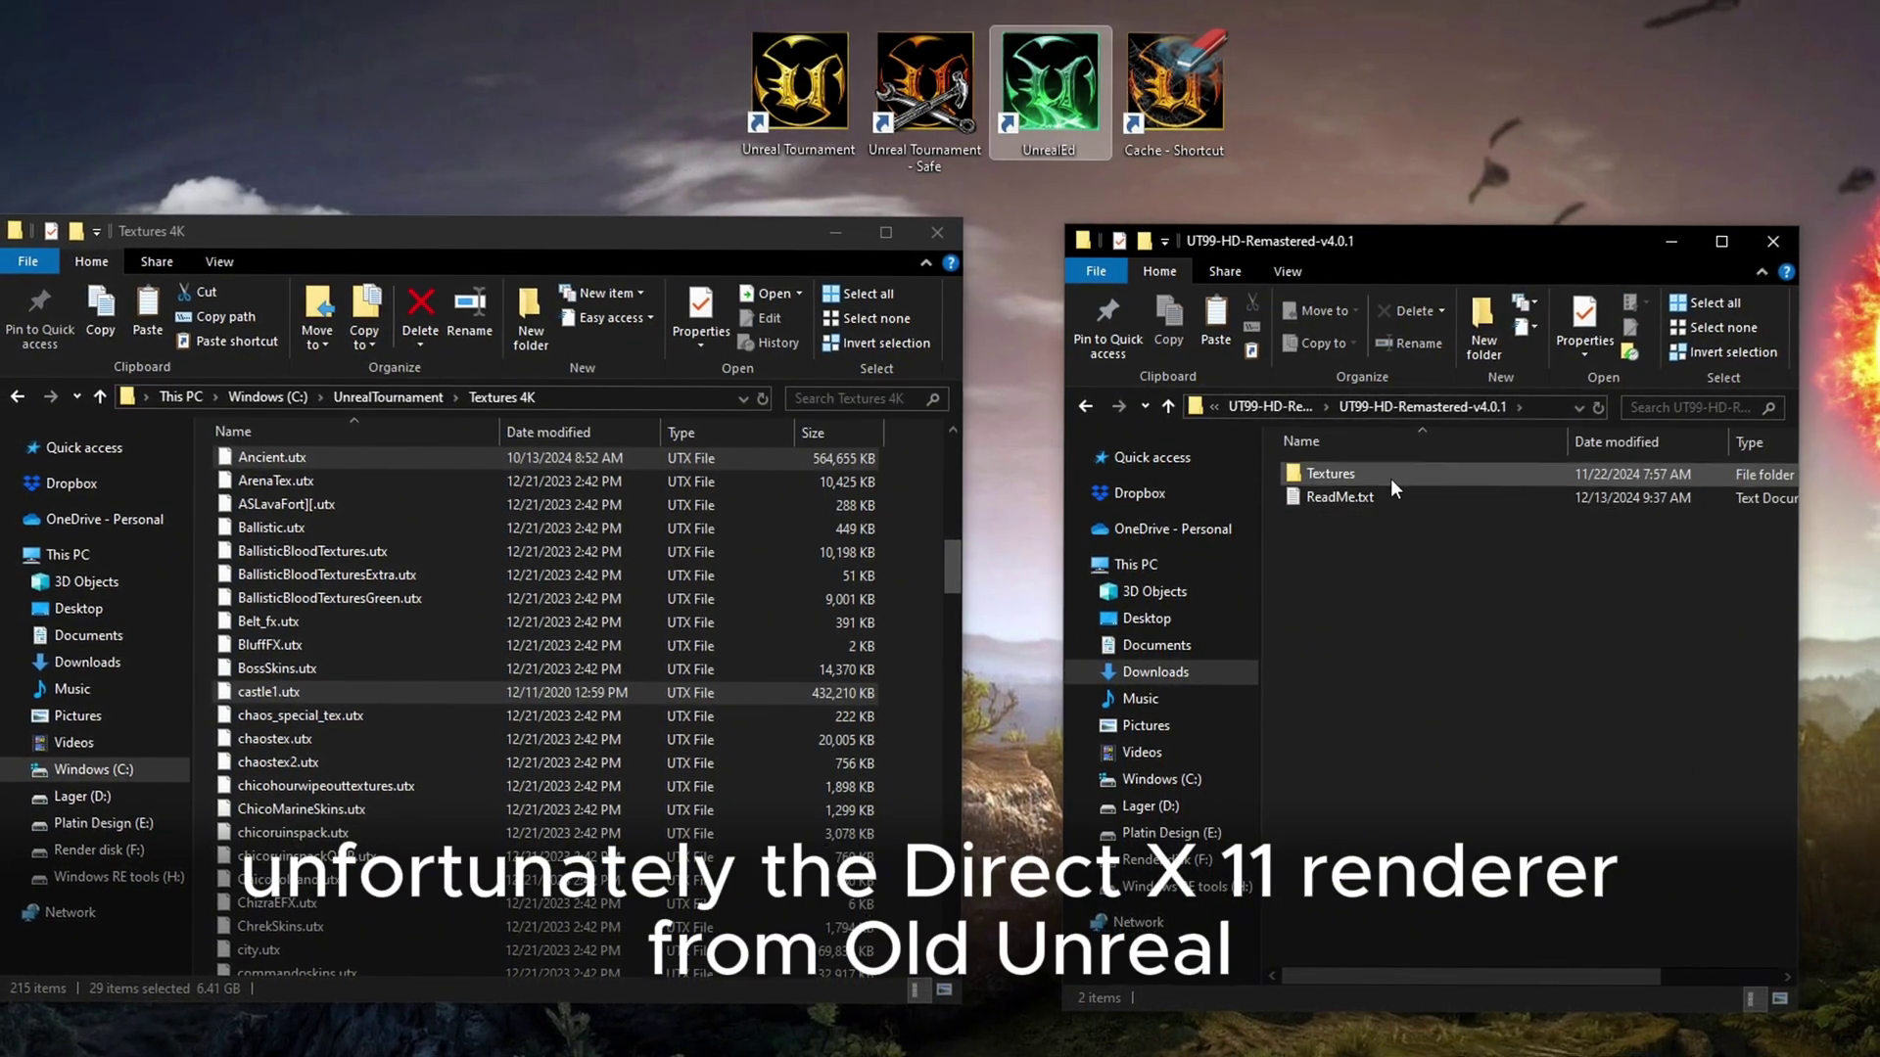
{"action": "double_click", "coordinate": [1390, 478]}
{"action": "left_click", "coordinate": [1375, 480]}
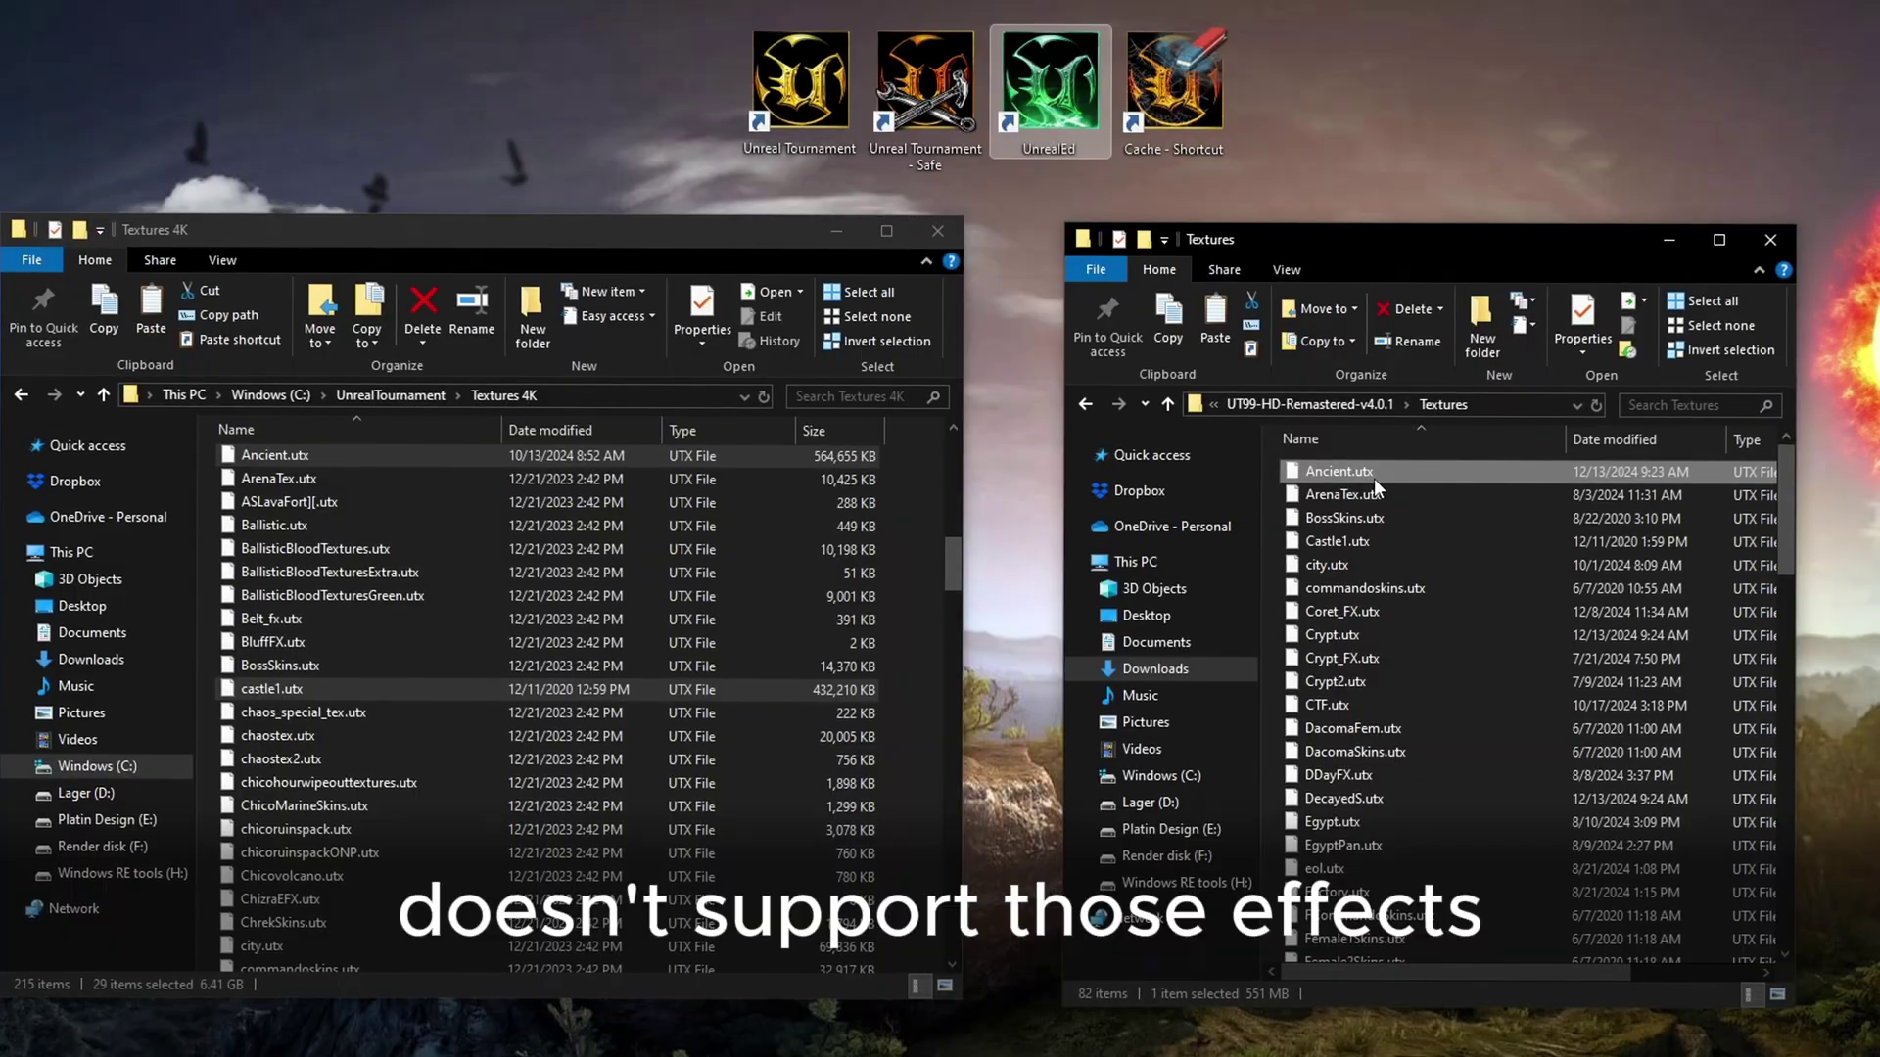
{"action": "key", "text": "ctrl+a"}
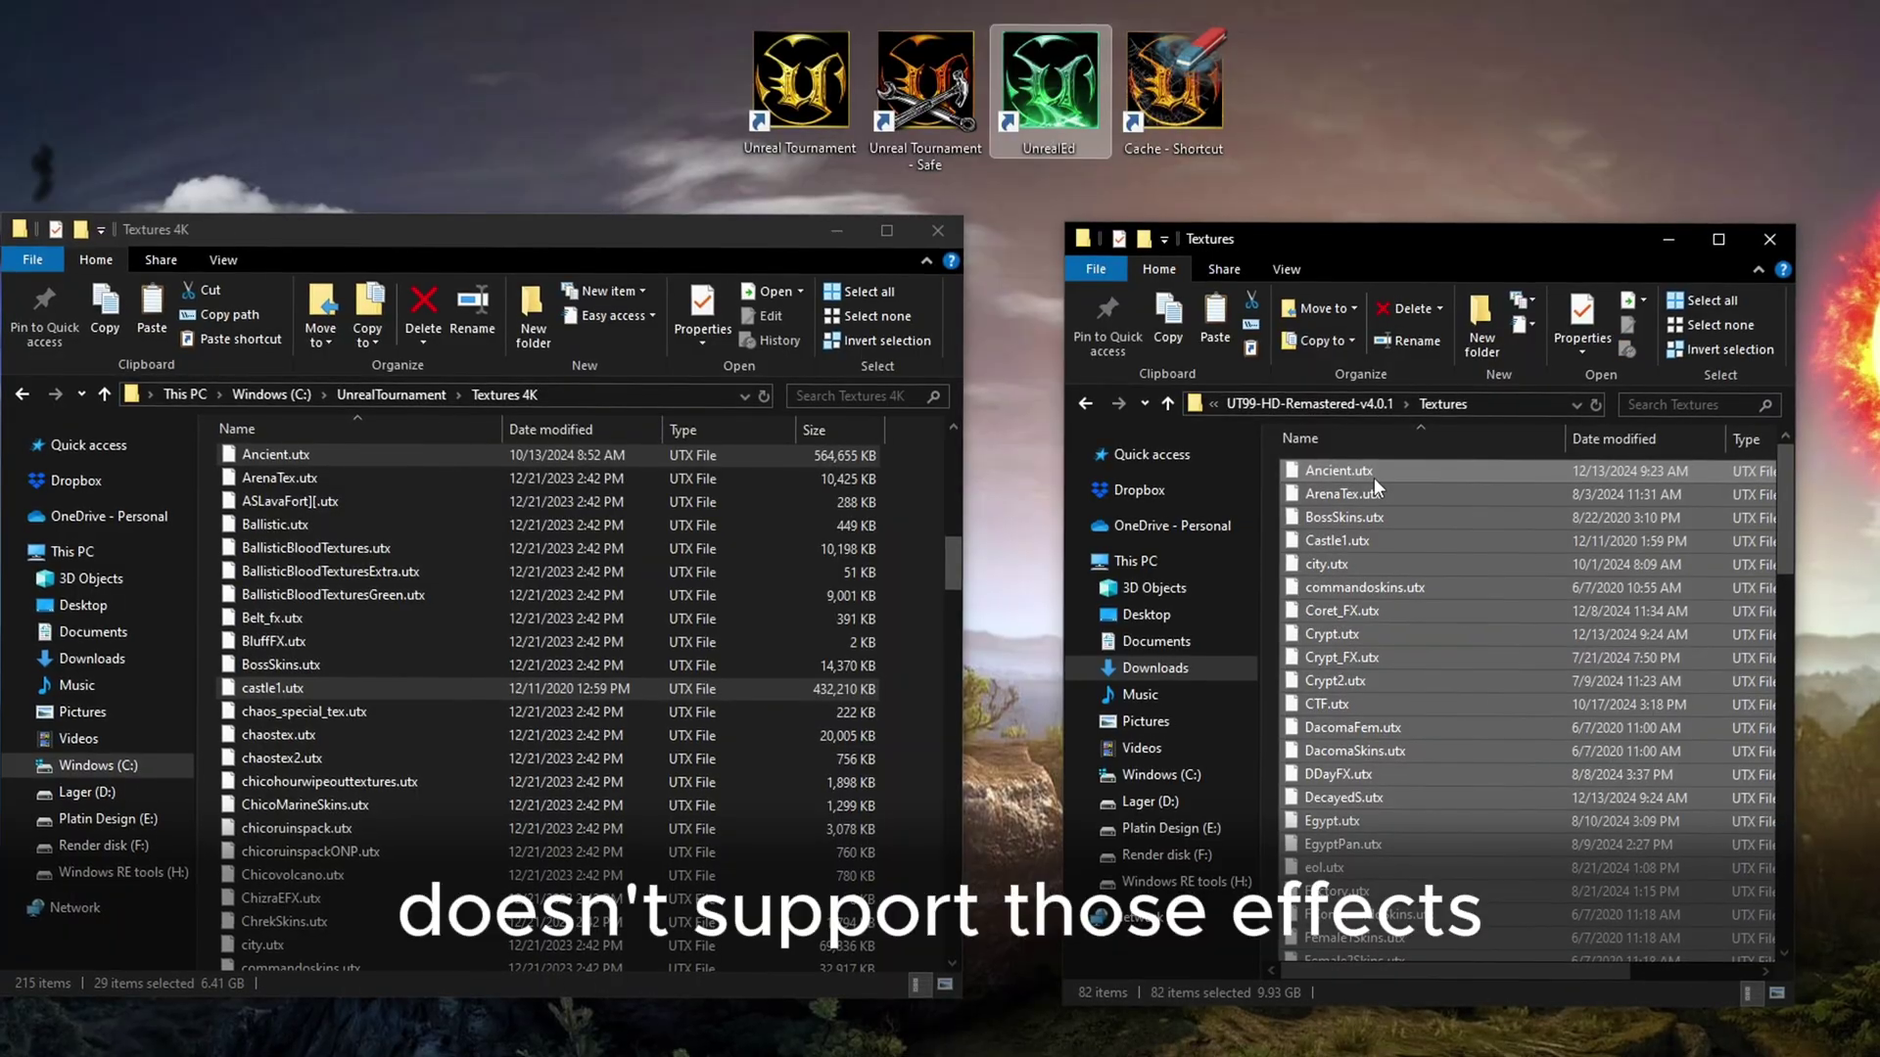
{"action": "right_click", "coordinate": [903, 660]}
{"action": "left_click", "coordinate": [987, 816]}
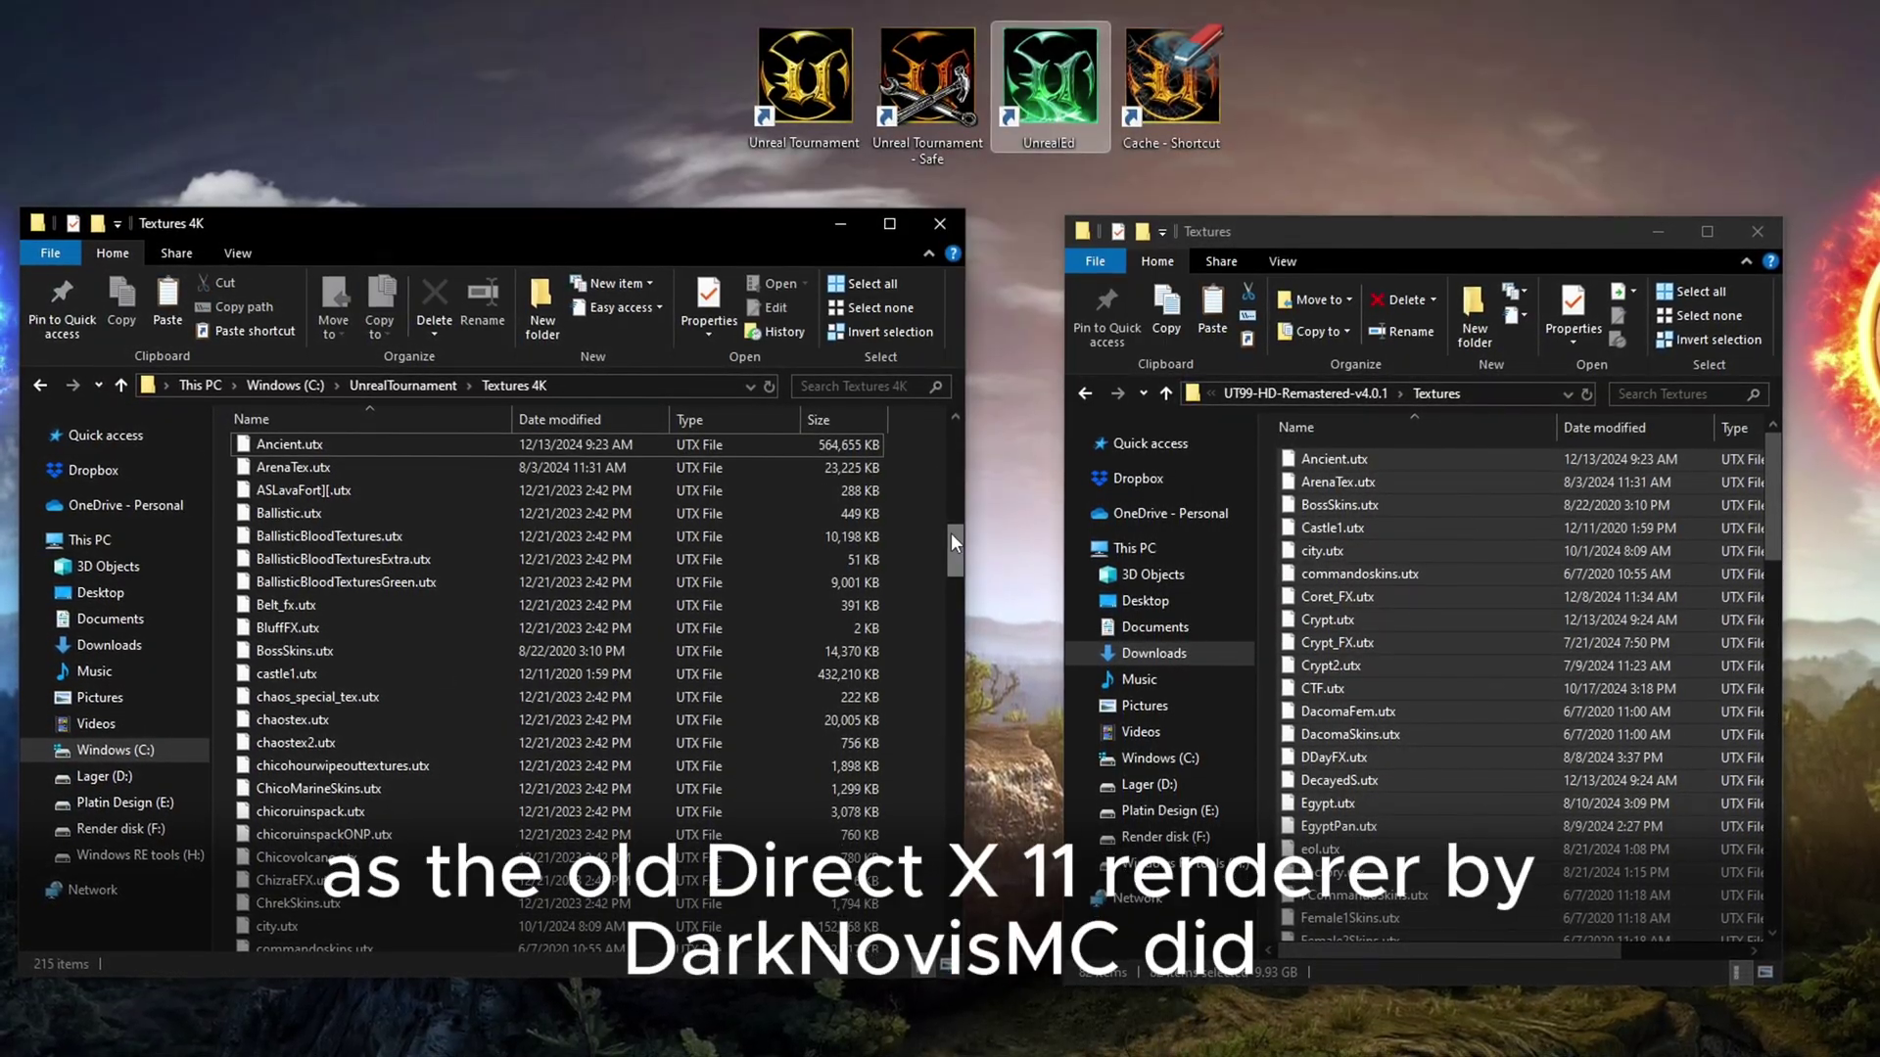
Delete the extracted folders and their zip archives from Downloads, keeping ReShade_Setup_6.4.1.exe.
{"action": "left_click", "coordinate": [1307, 394]}
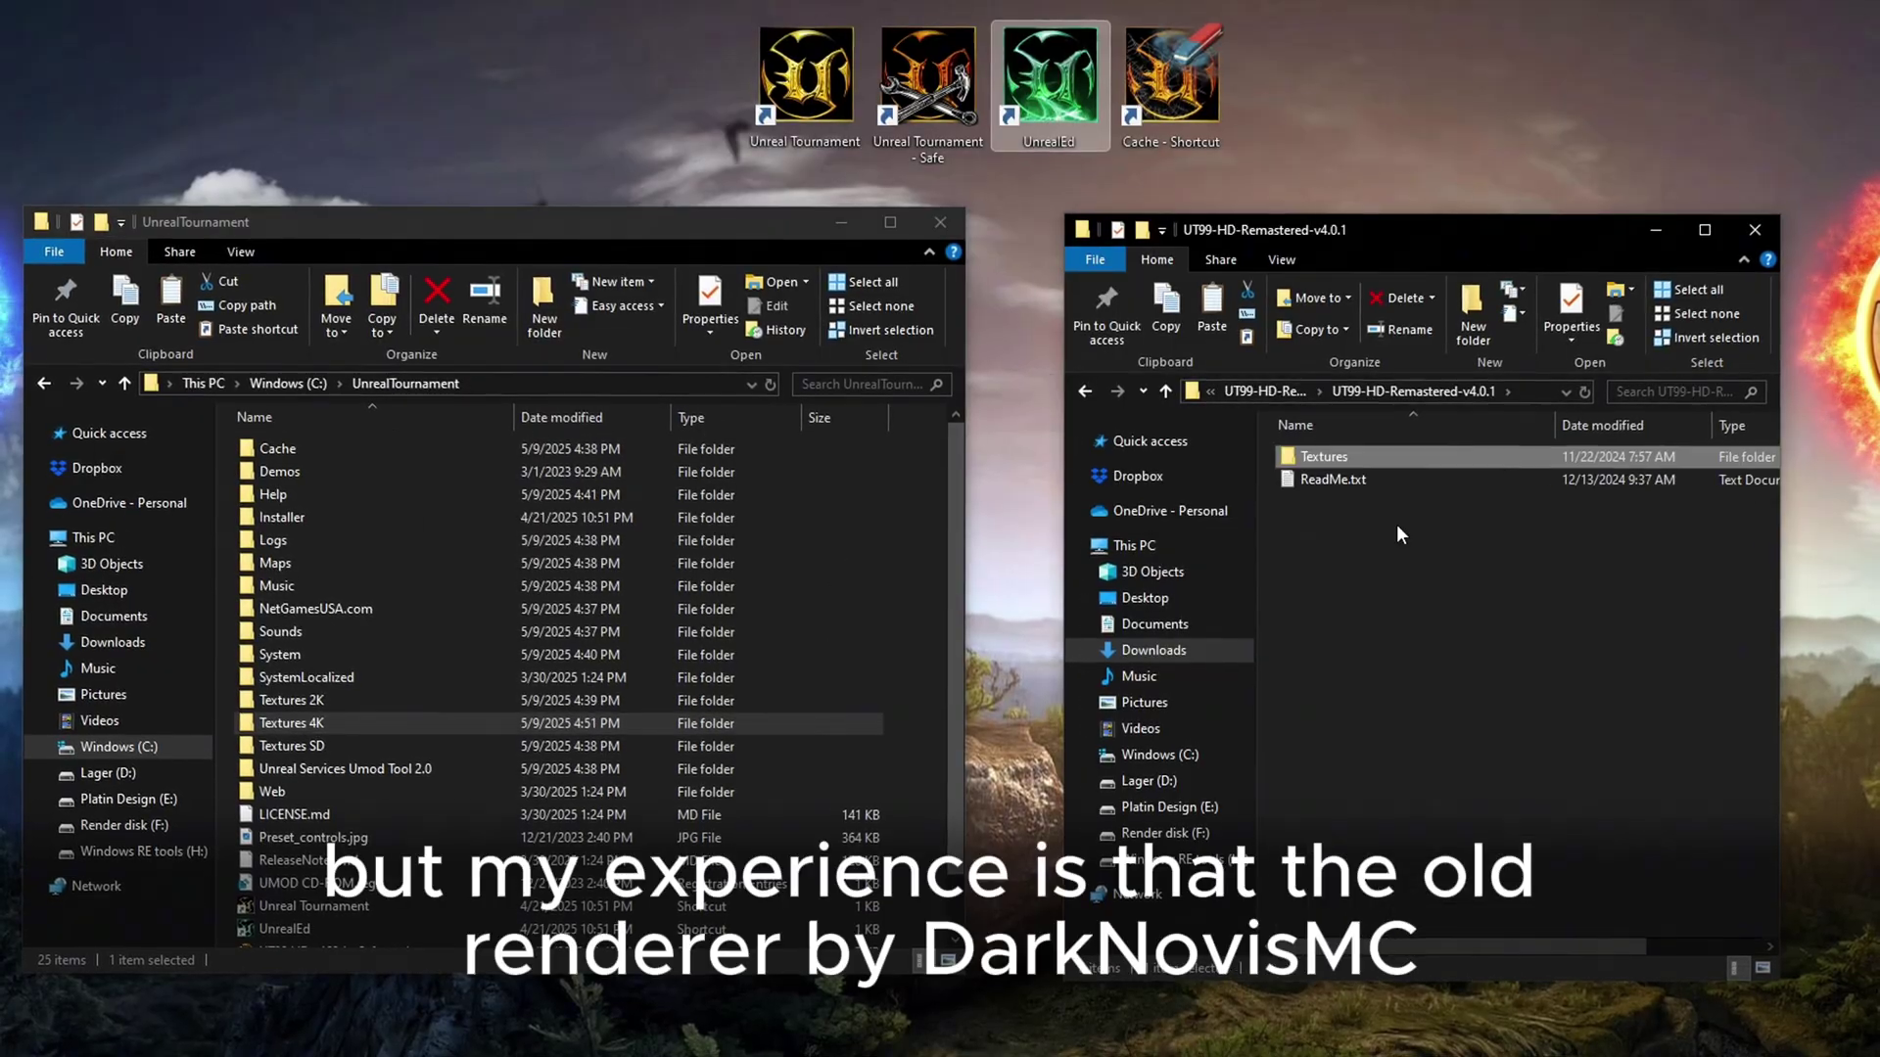
{"action": "left_click", "coordinate": [1267, 390]}
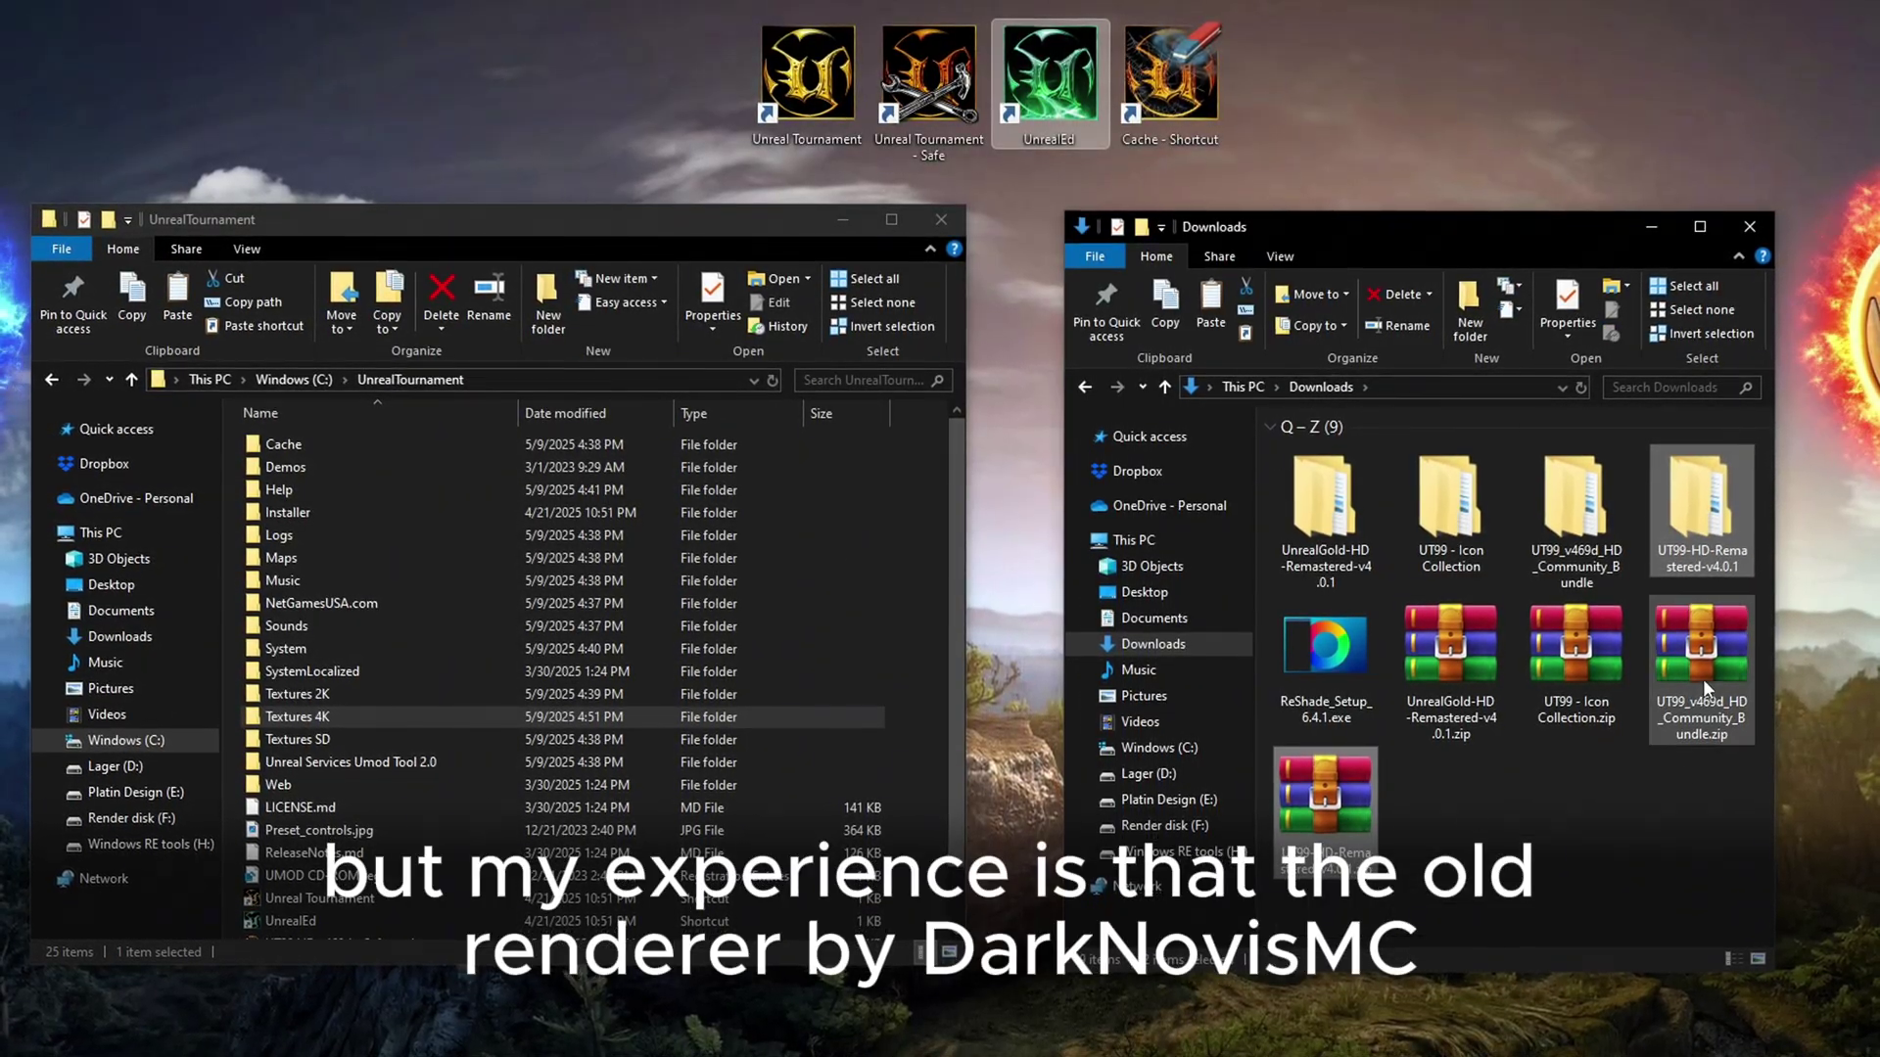
{"action": "left_click", "coordinate": [1436, 498], "text": "ctrl"}
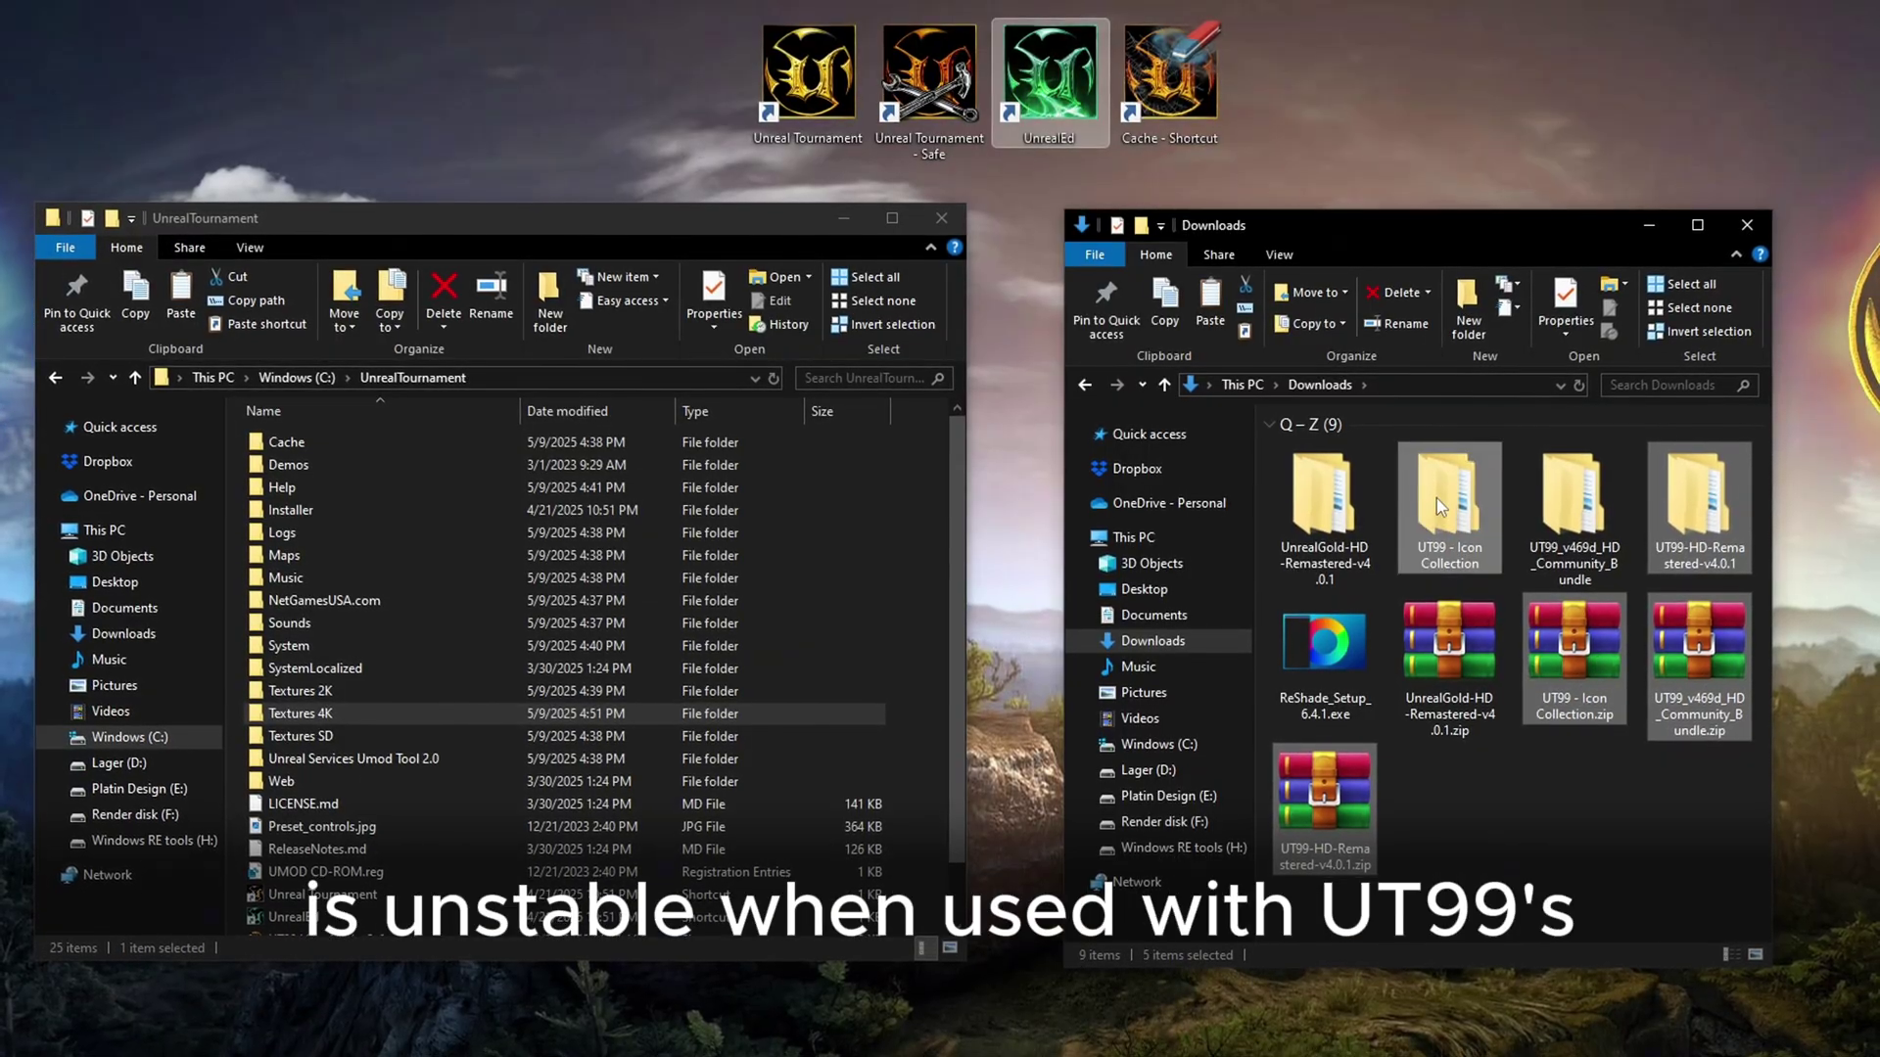
{"action": "left_click", "coordinate": [1445, 644], "text": "ctrl"}
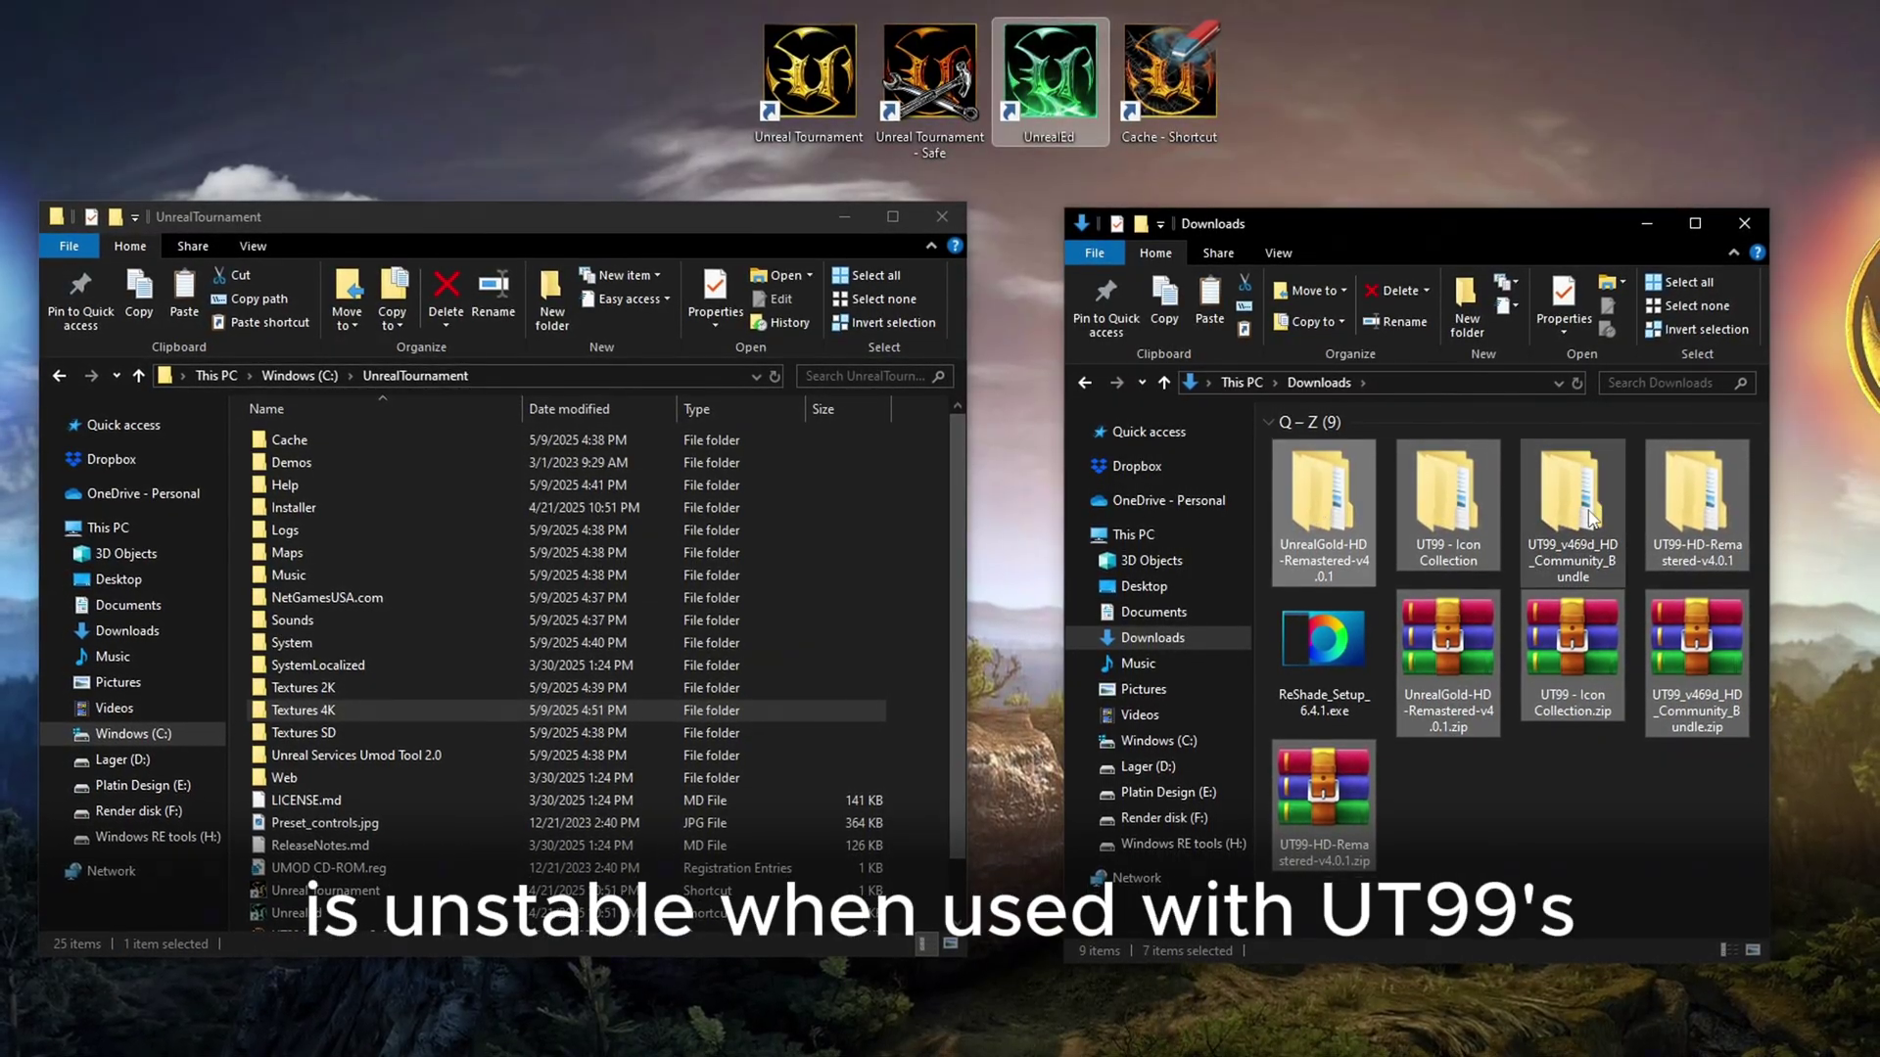
{"action": "key", "text": "Delete"}
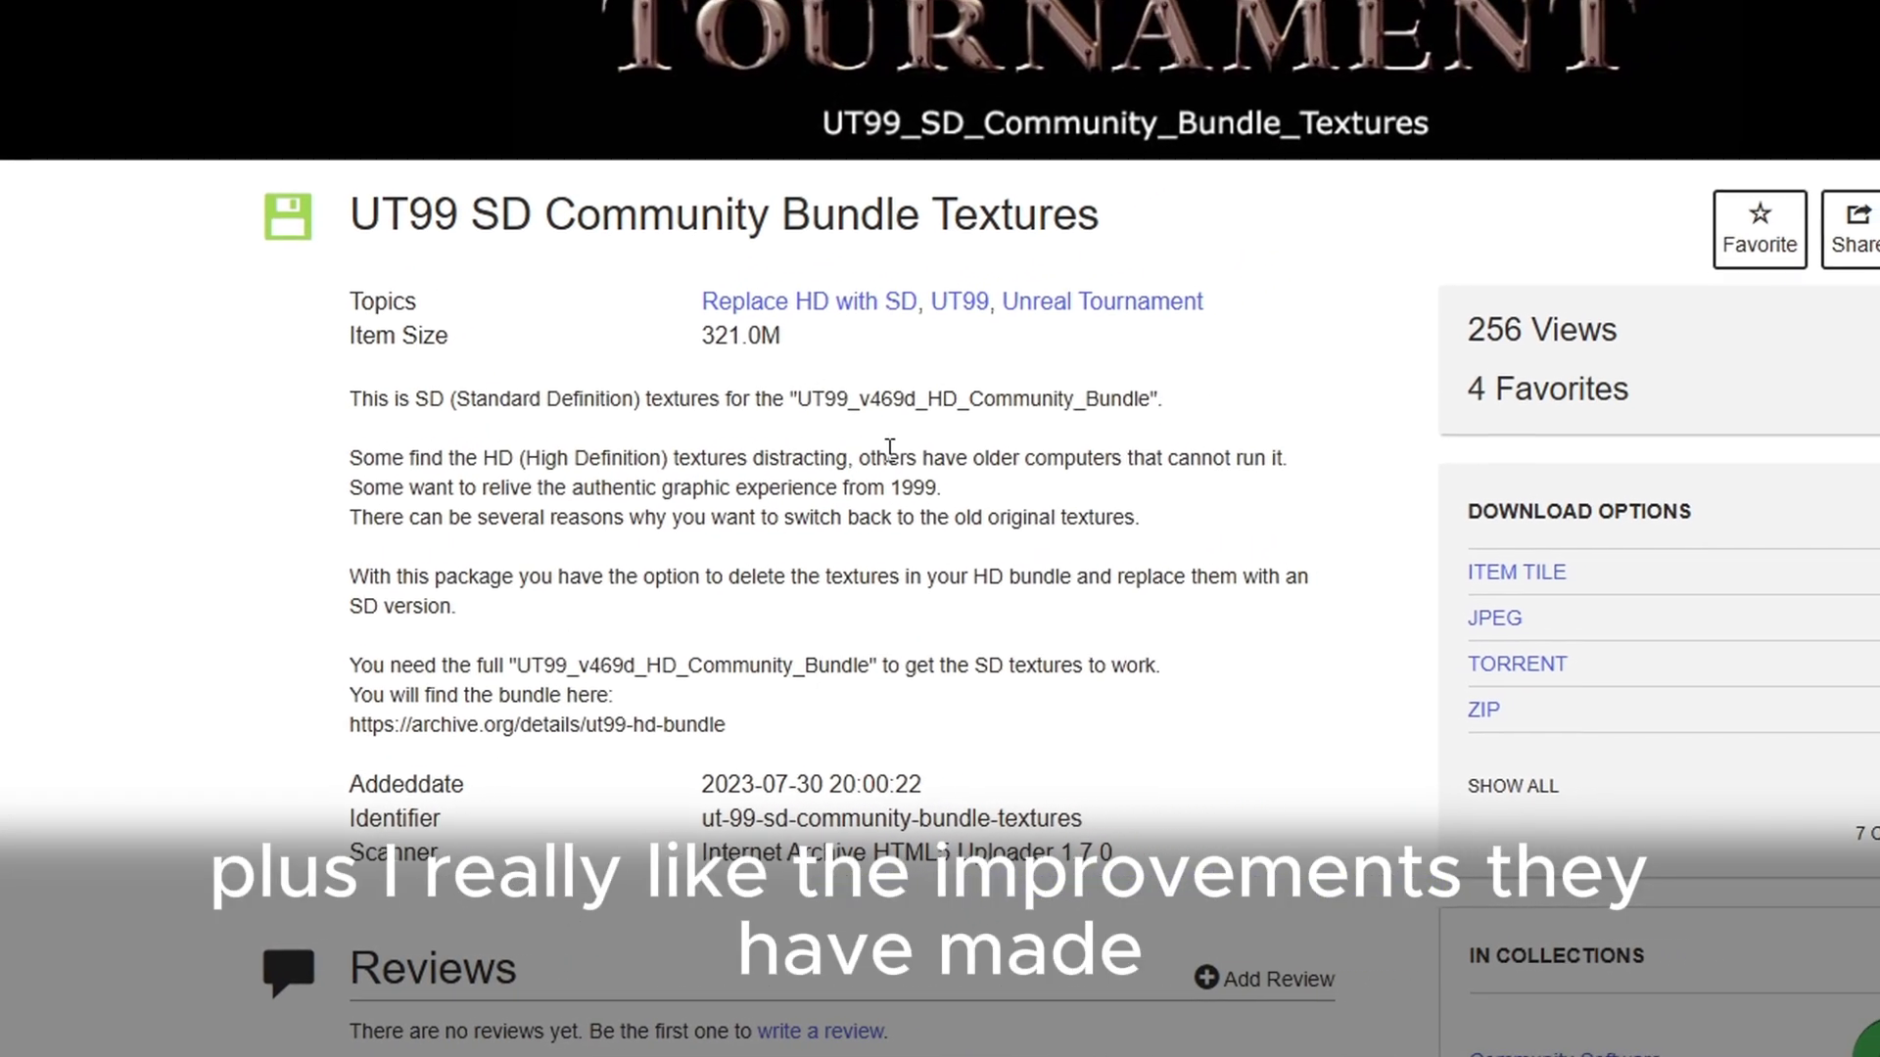
Extract the downloaded UT99_SD_Community_Bundle_Textures.zip into its own folder in Downloads and delete the archive.
{"action": "scroll", "coordinate": [890, 447], "scroll_direction": "down", "scroll_amount": 4}
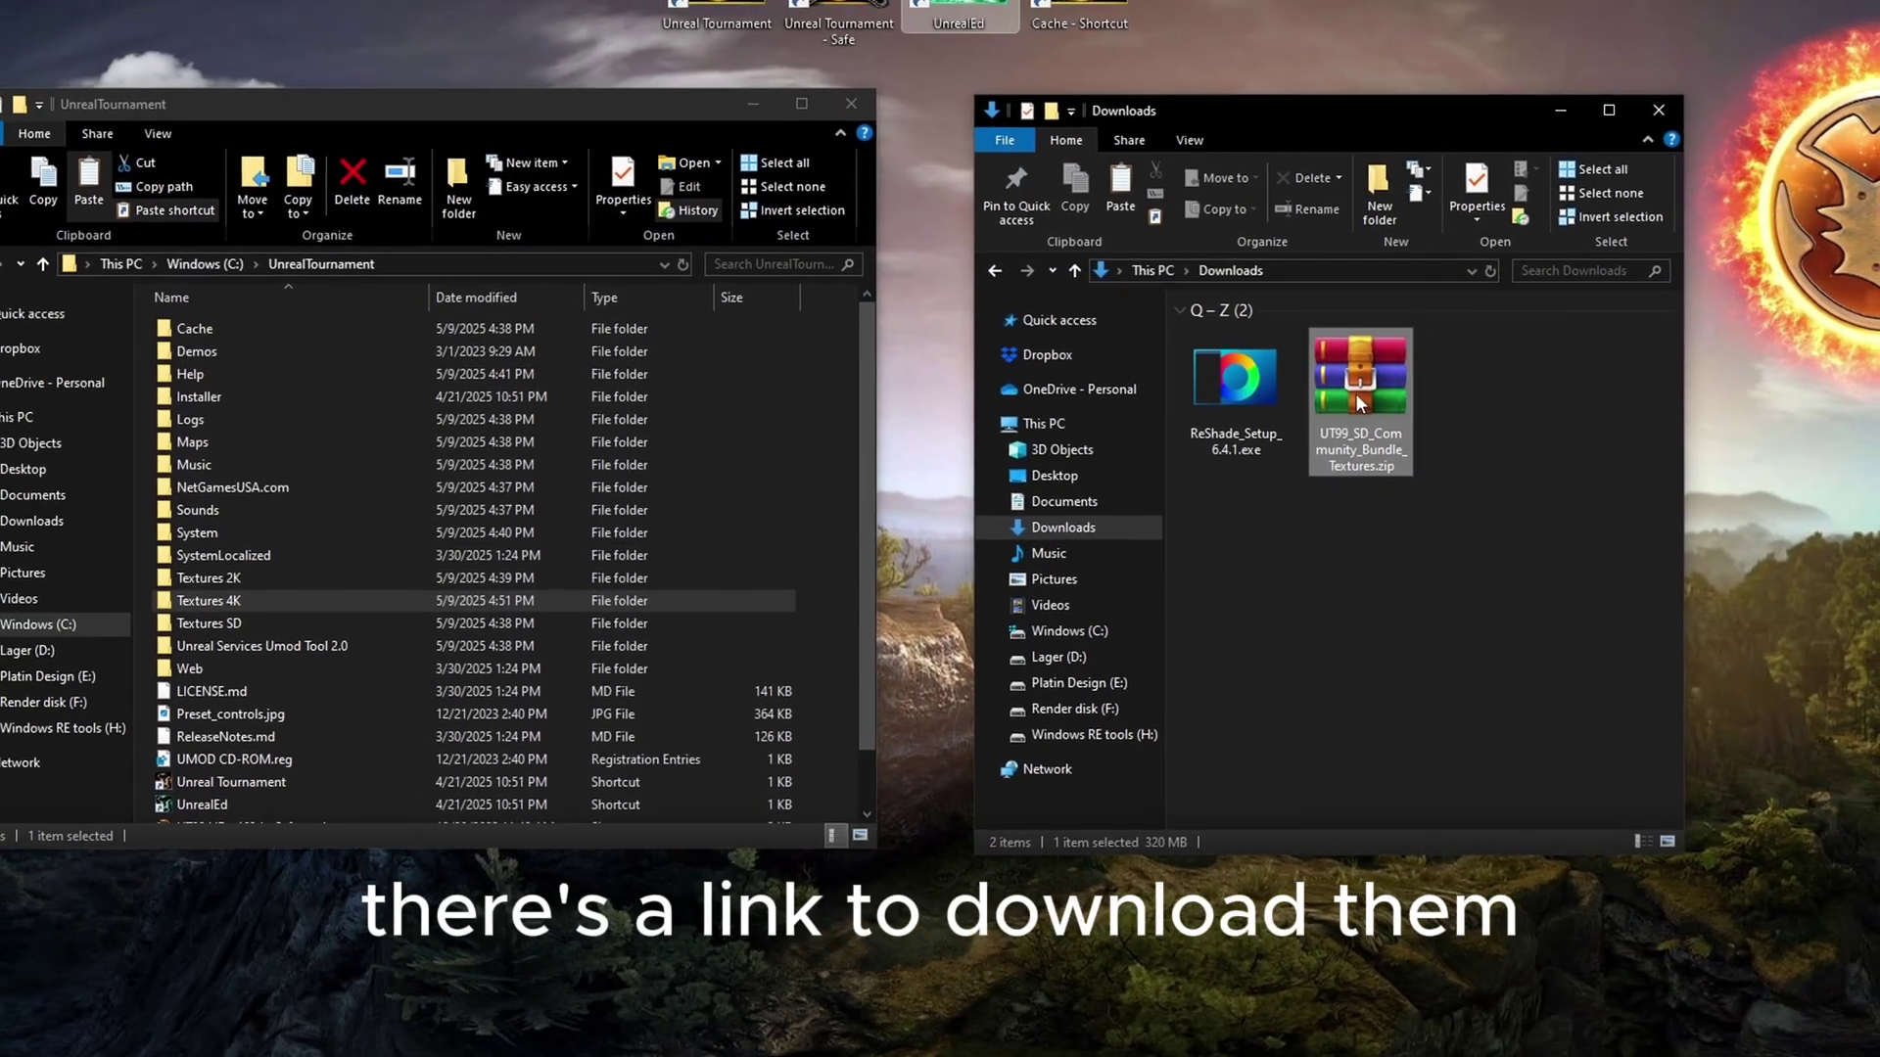
{"action": "left_click", "coordinate": [1360, 403]}
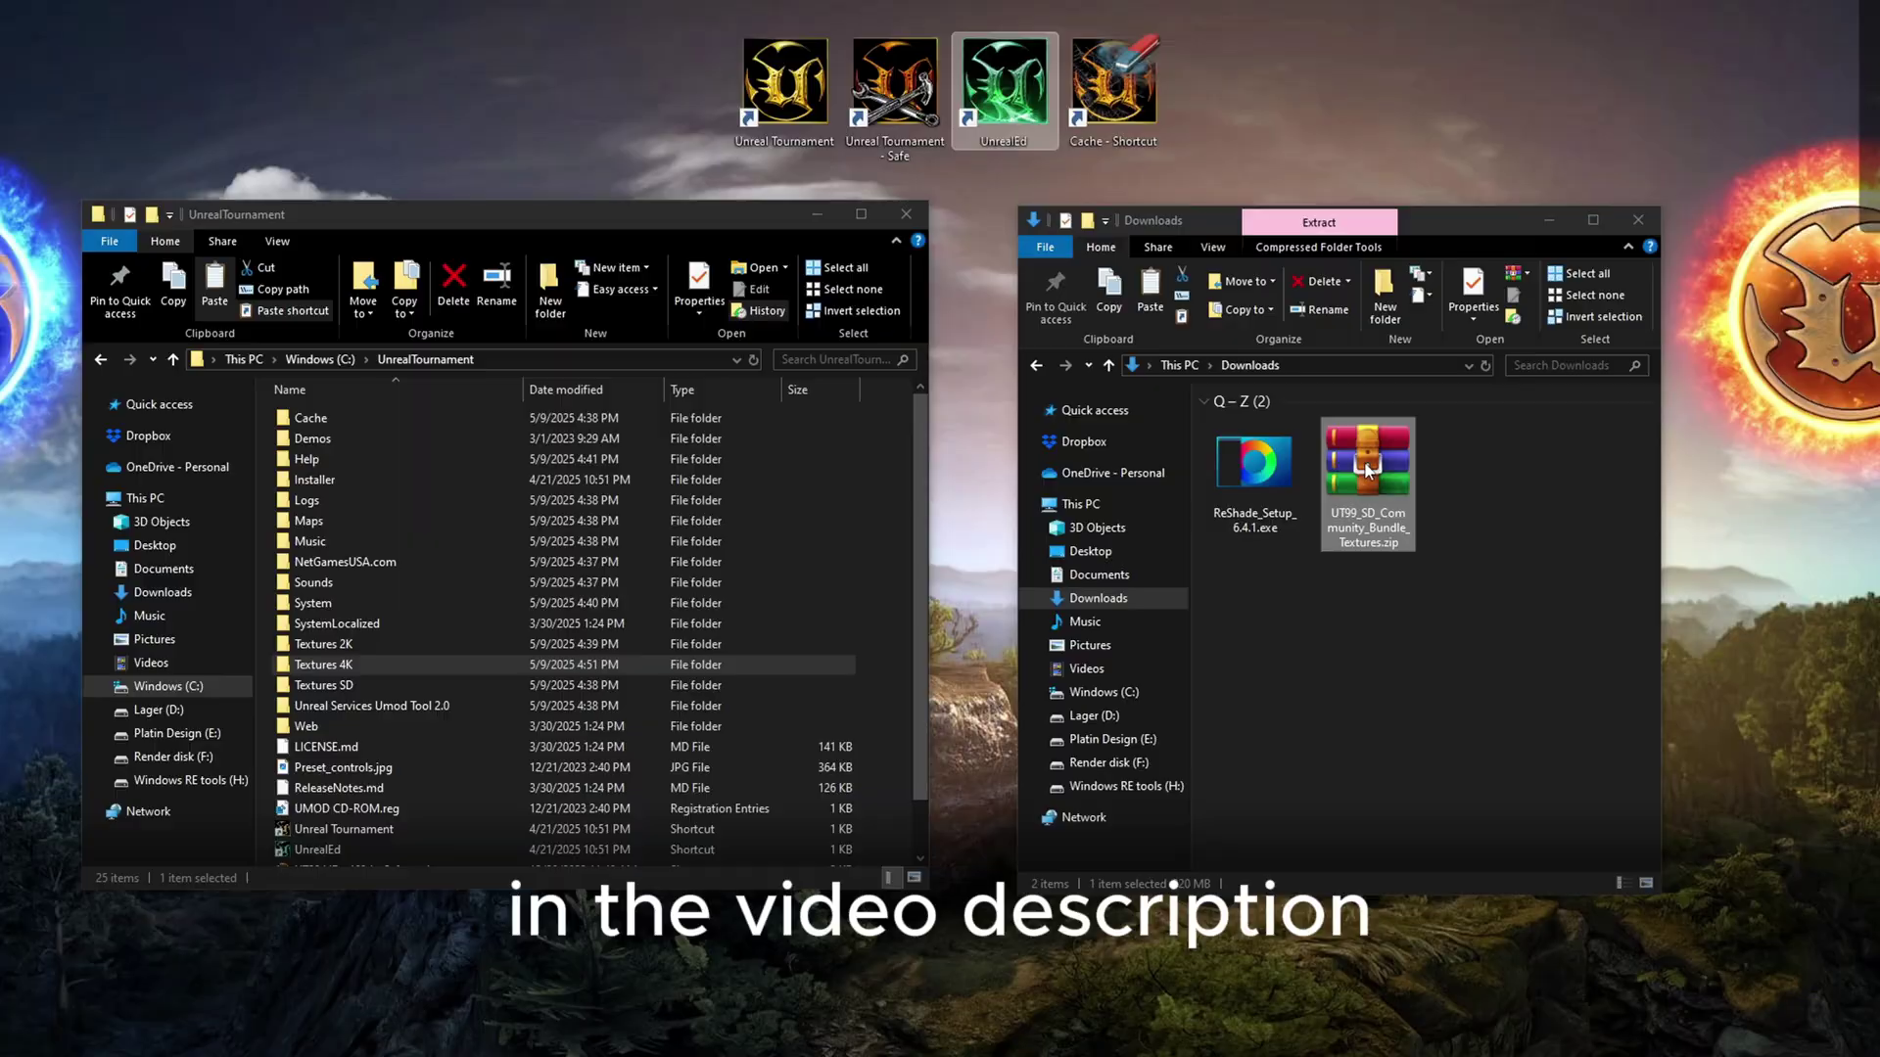
{"action": "double_click", "coordinate": [1367, 470]}
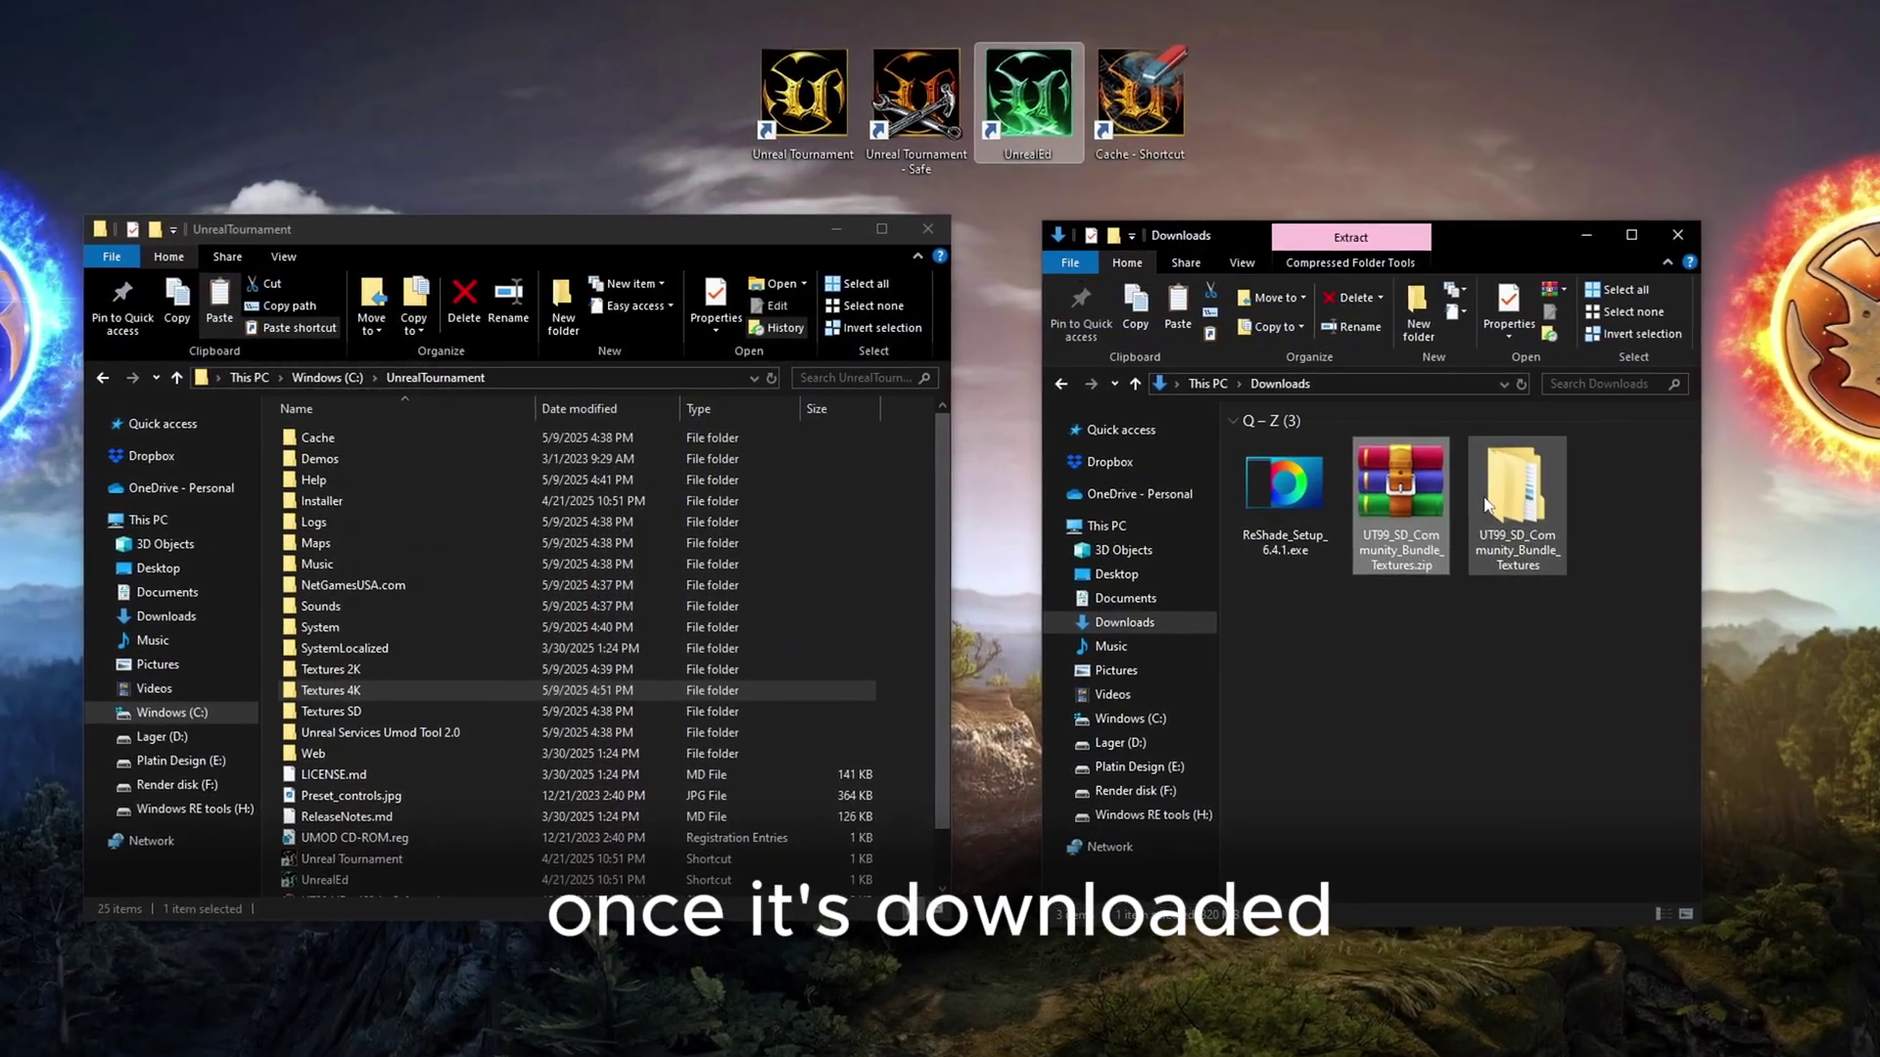
{"action": "left_click", "coordinate": [1424, 497]}
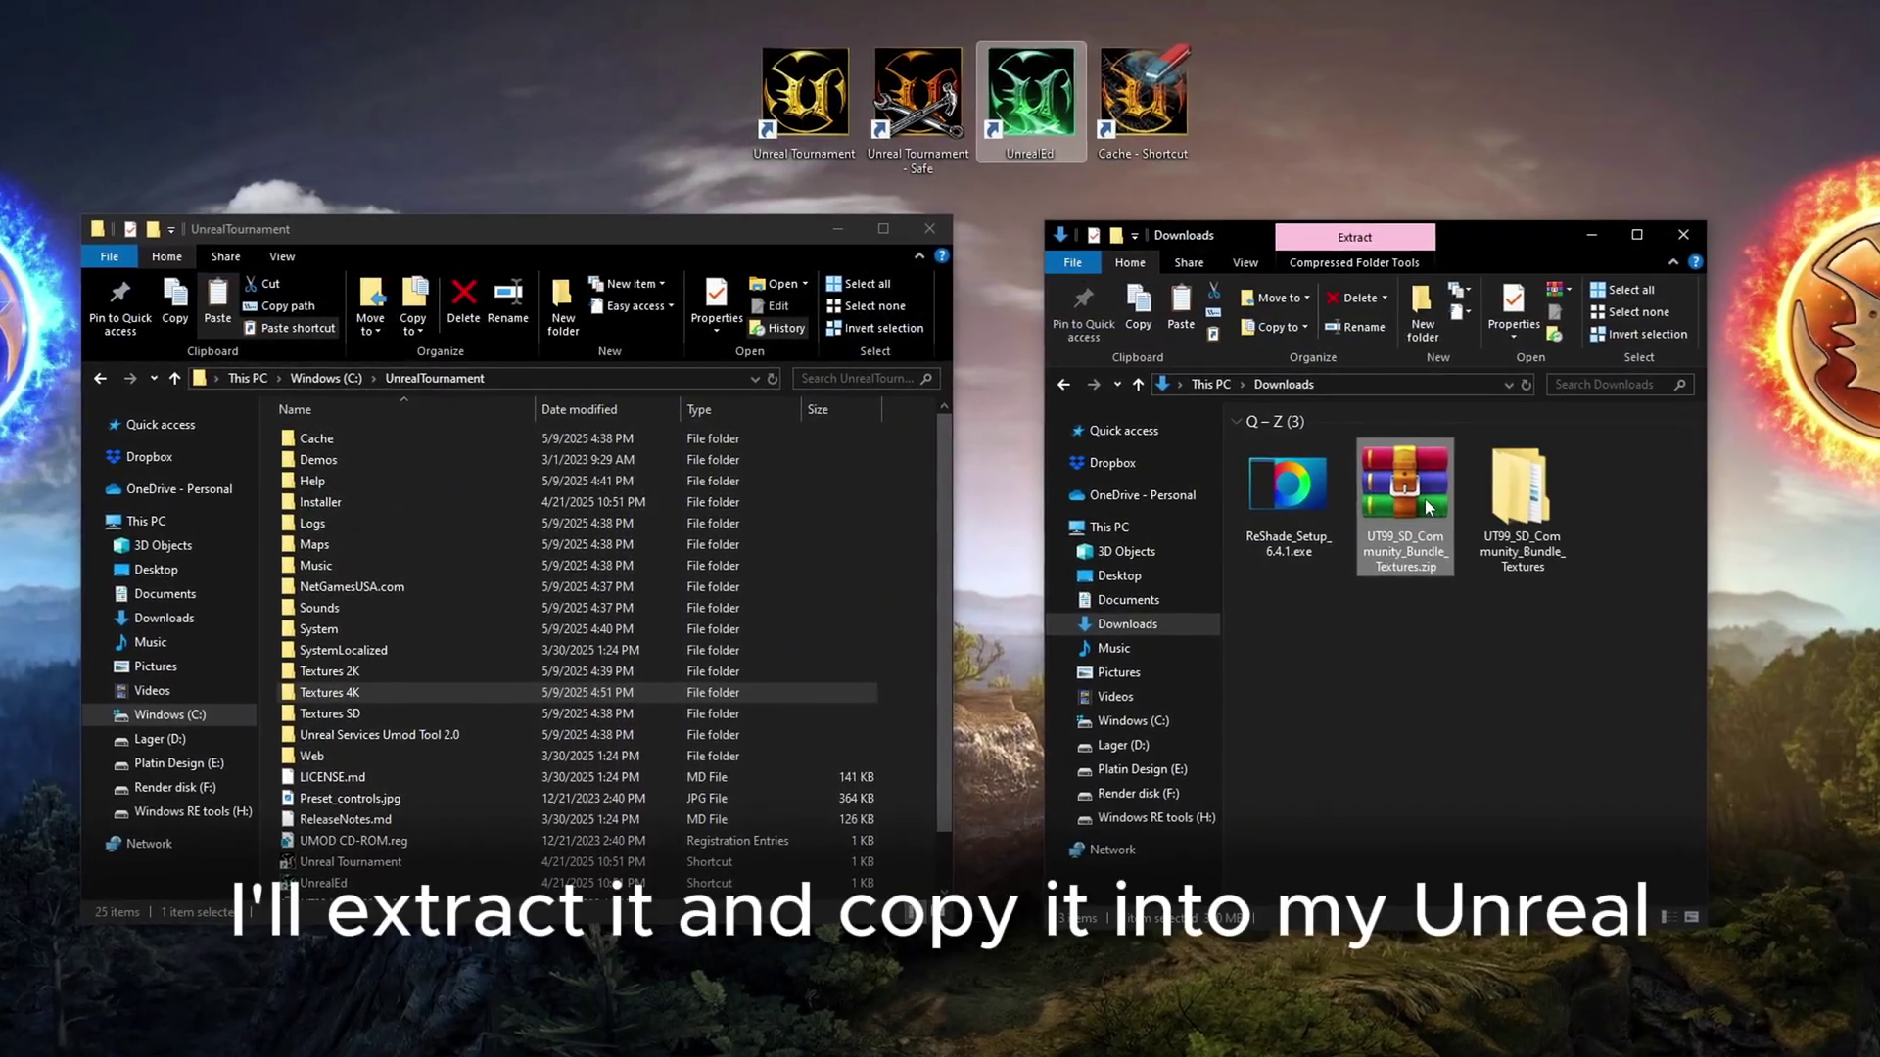
{"action": "key", "text": "Delete"}
Copy the Textures folder from the extracted UT99_SD_Community_Bundle_Textures folder into C:\UnrealTournament.
{"action": "double_click", "coordinate": [1425, 498]}
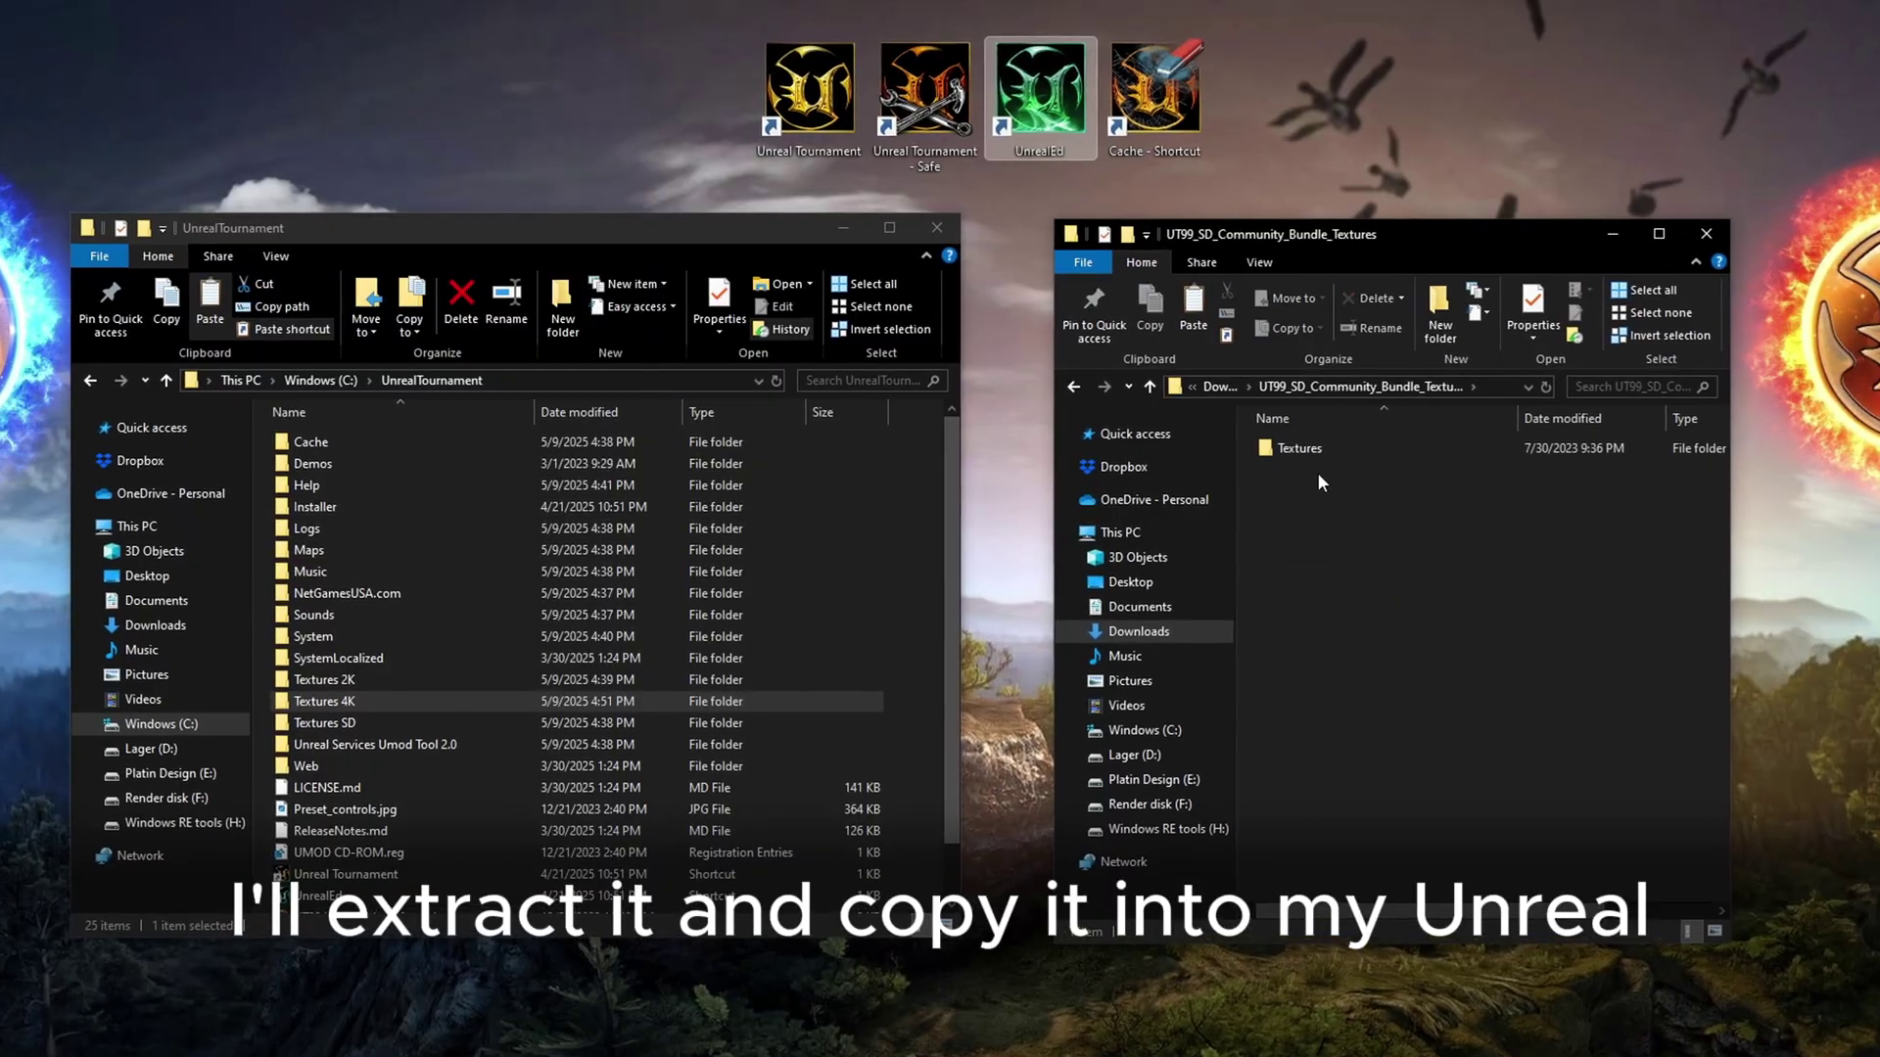
{"action": "left_click", "coordinate": [1306, 453]}
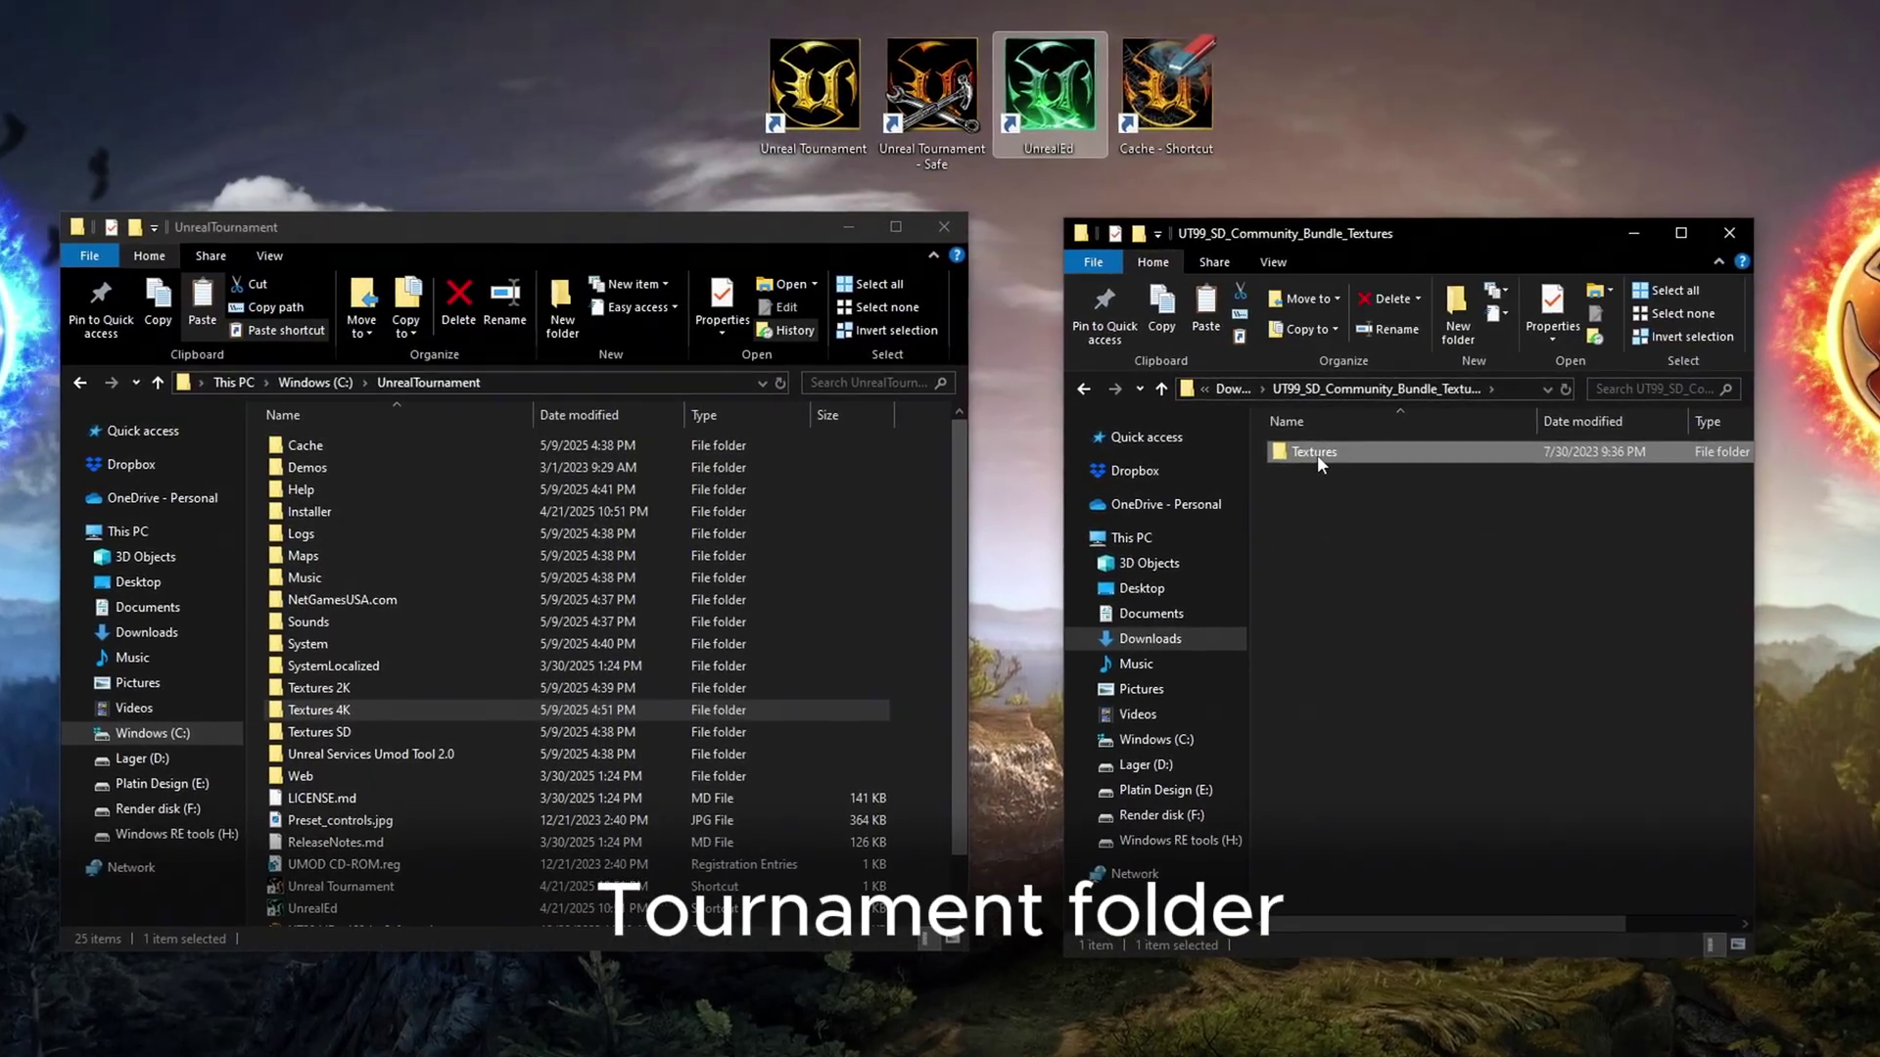
{"action": "left_click", "coordinate": [920, 720]}
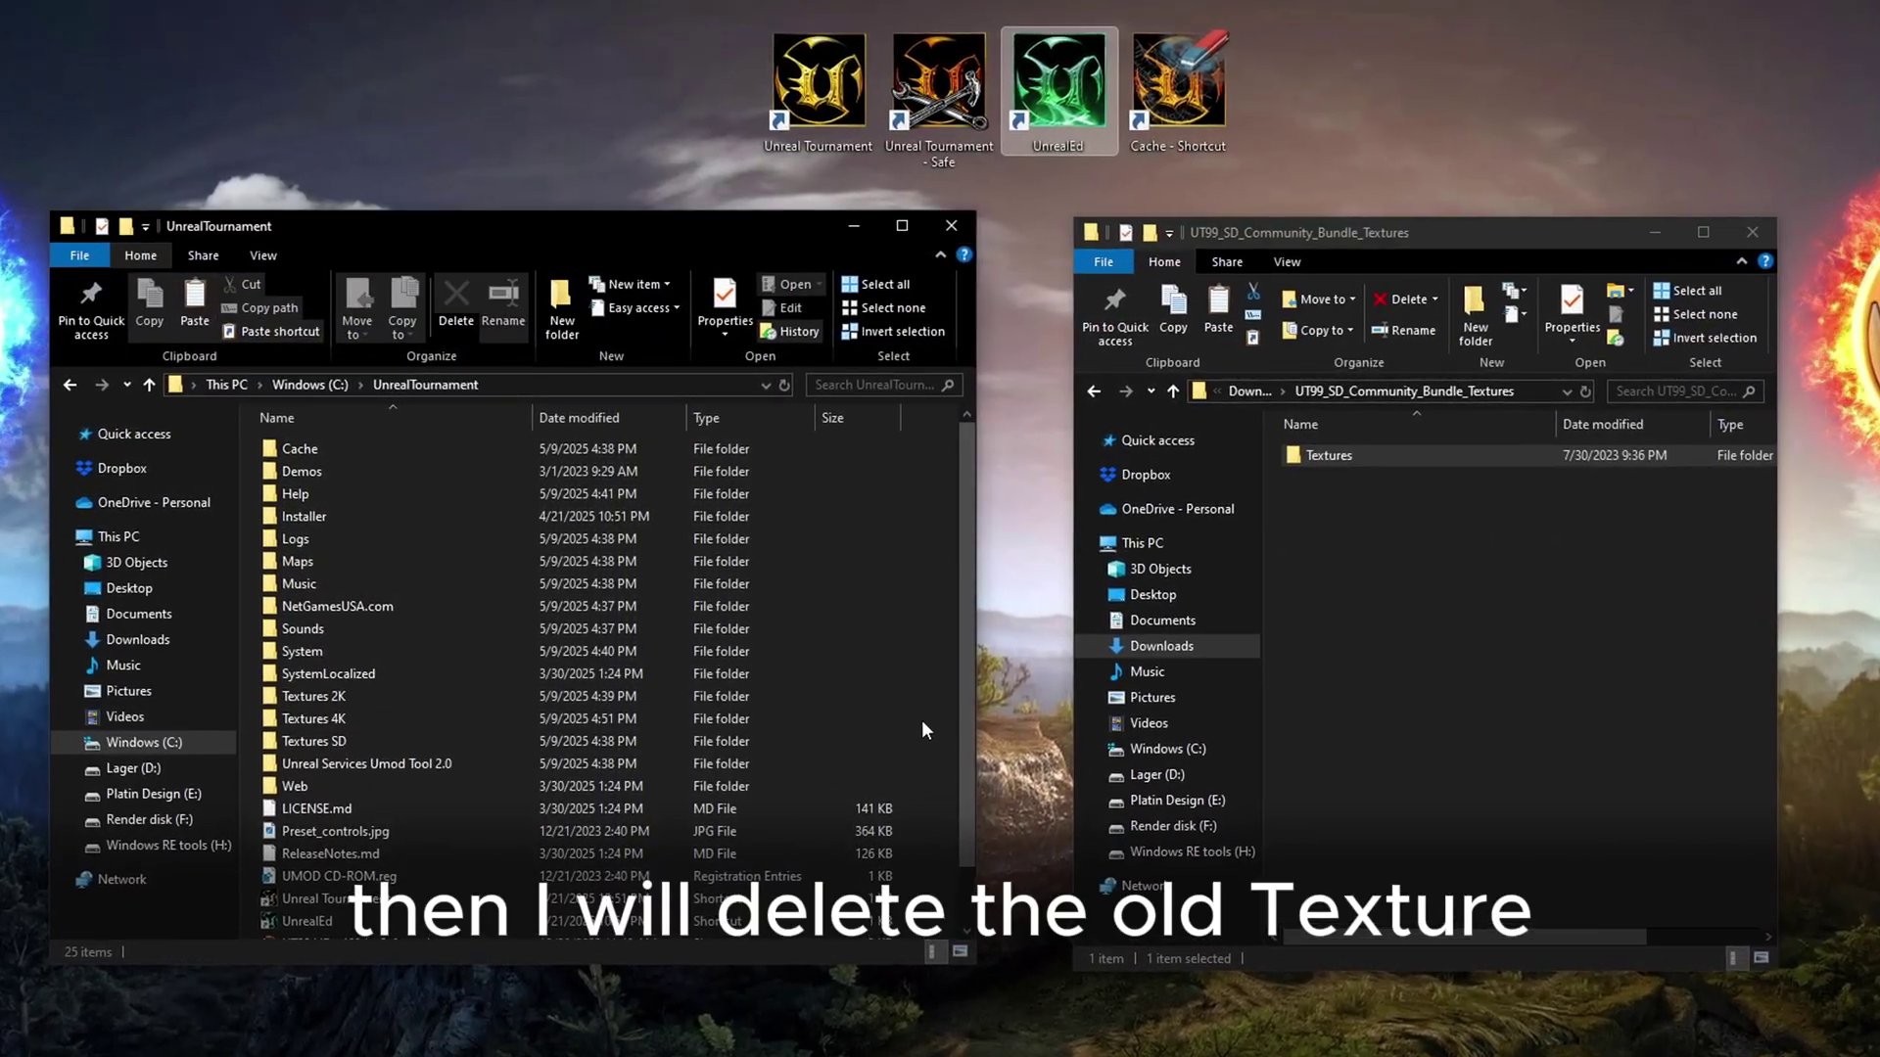
{"action": "key", "text": "ctrl+v"}
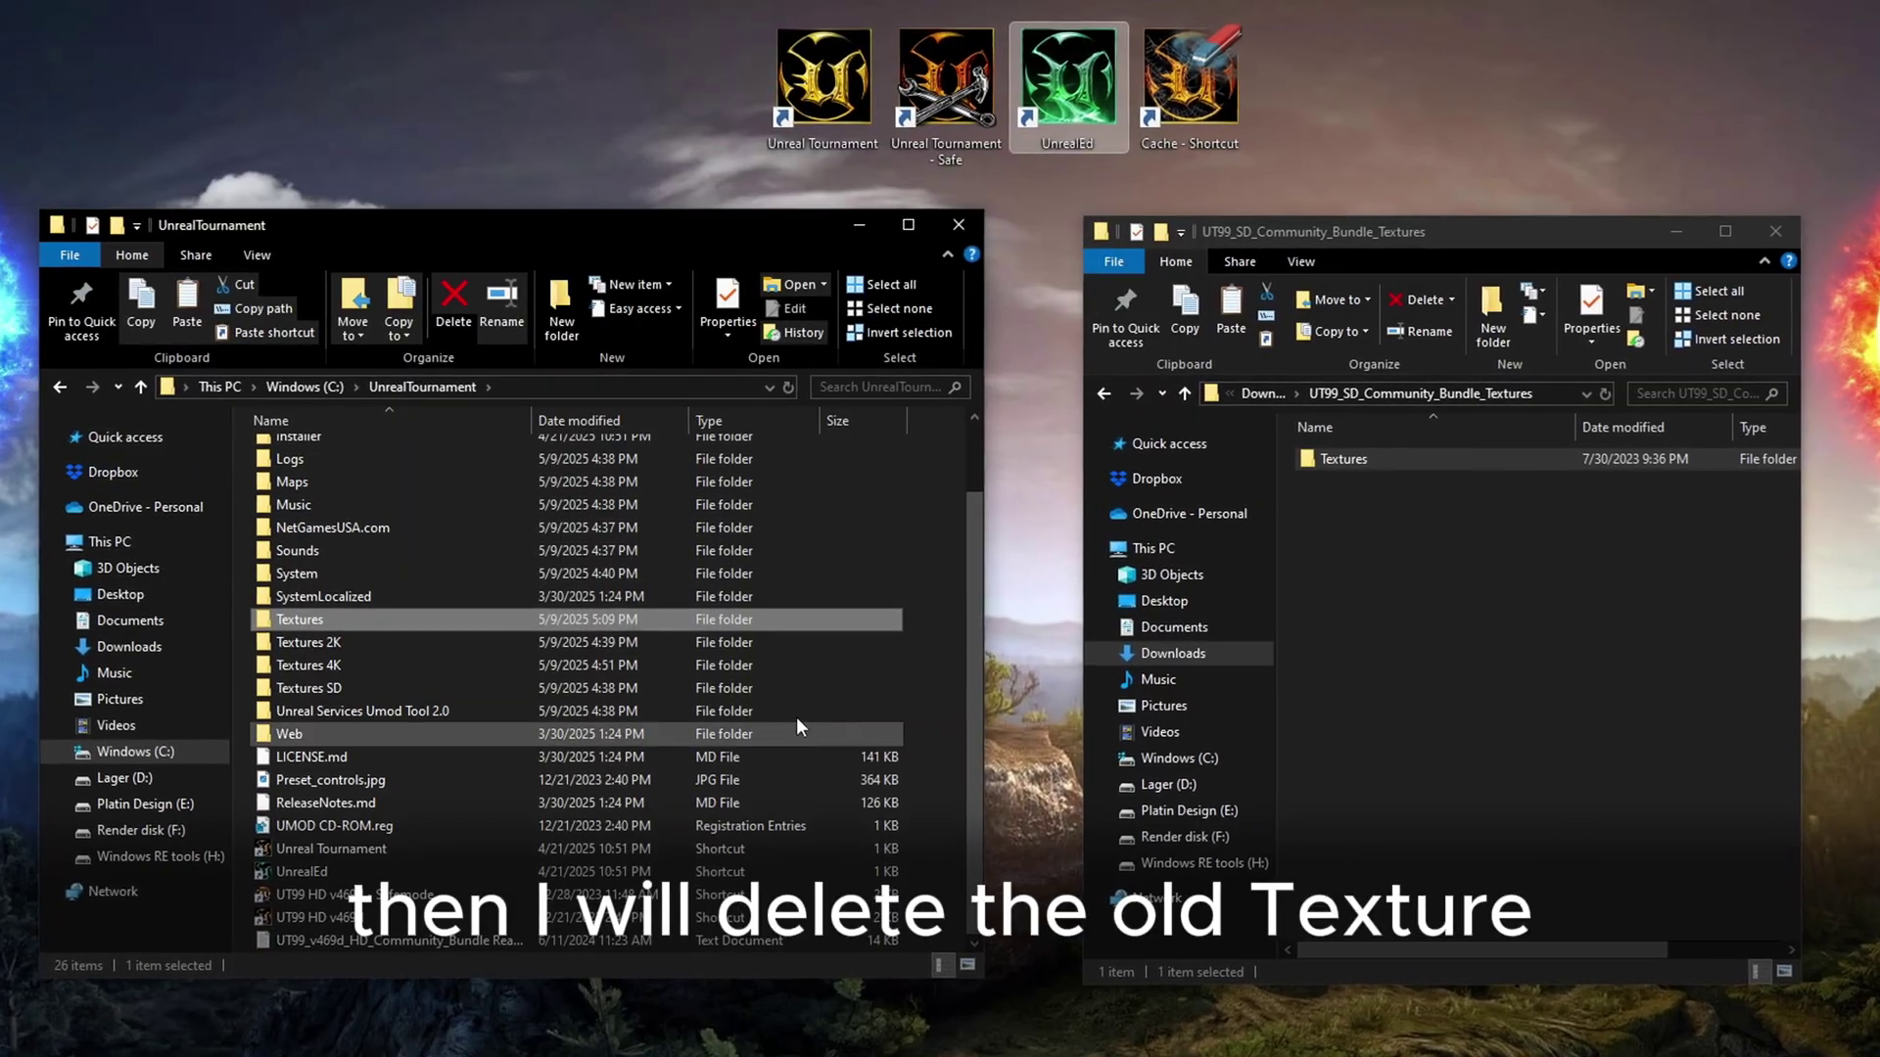
Delete the old Textures SD folder and rename the newly copied Textures folder as Textures SD.
{"action": "left_click", "coordinate": [301, 691]}
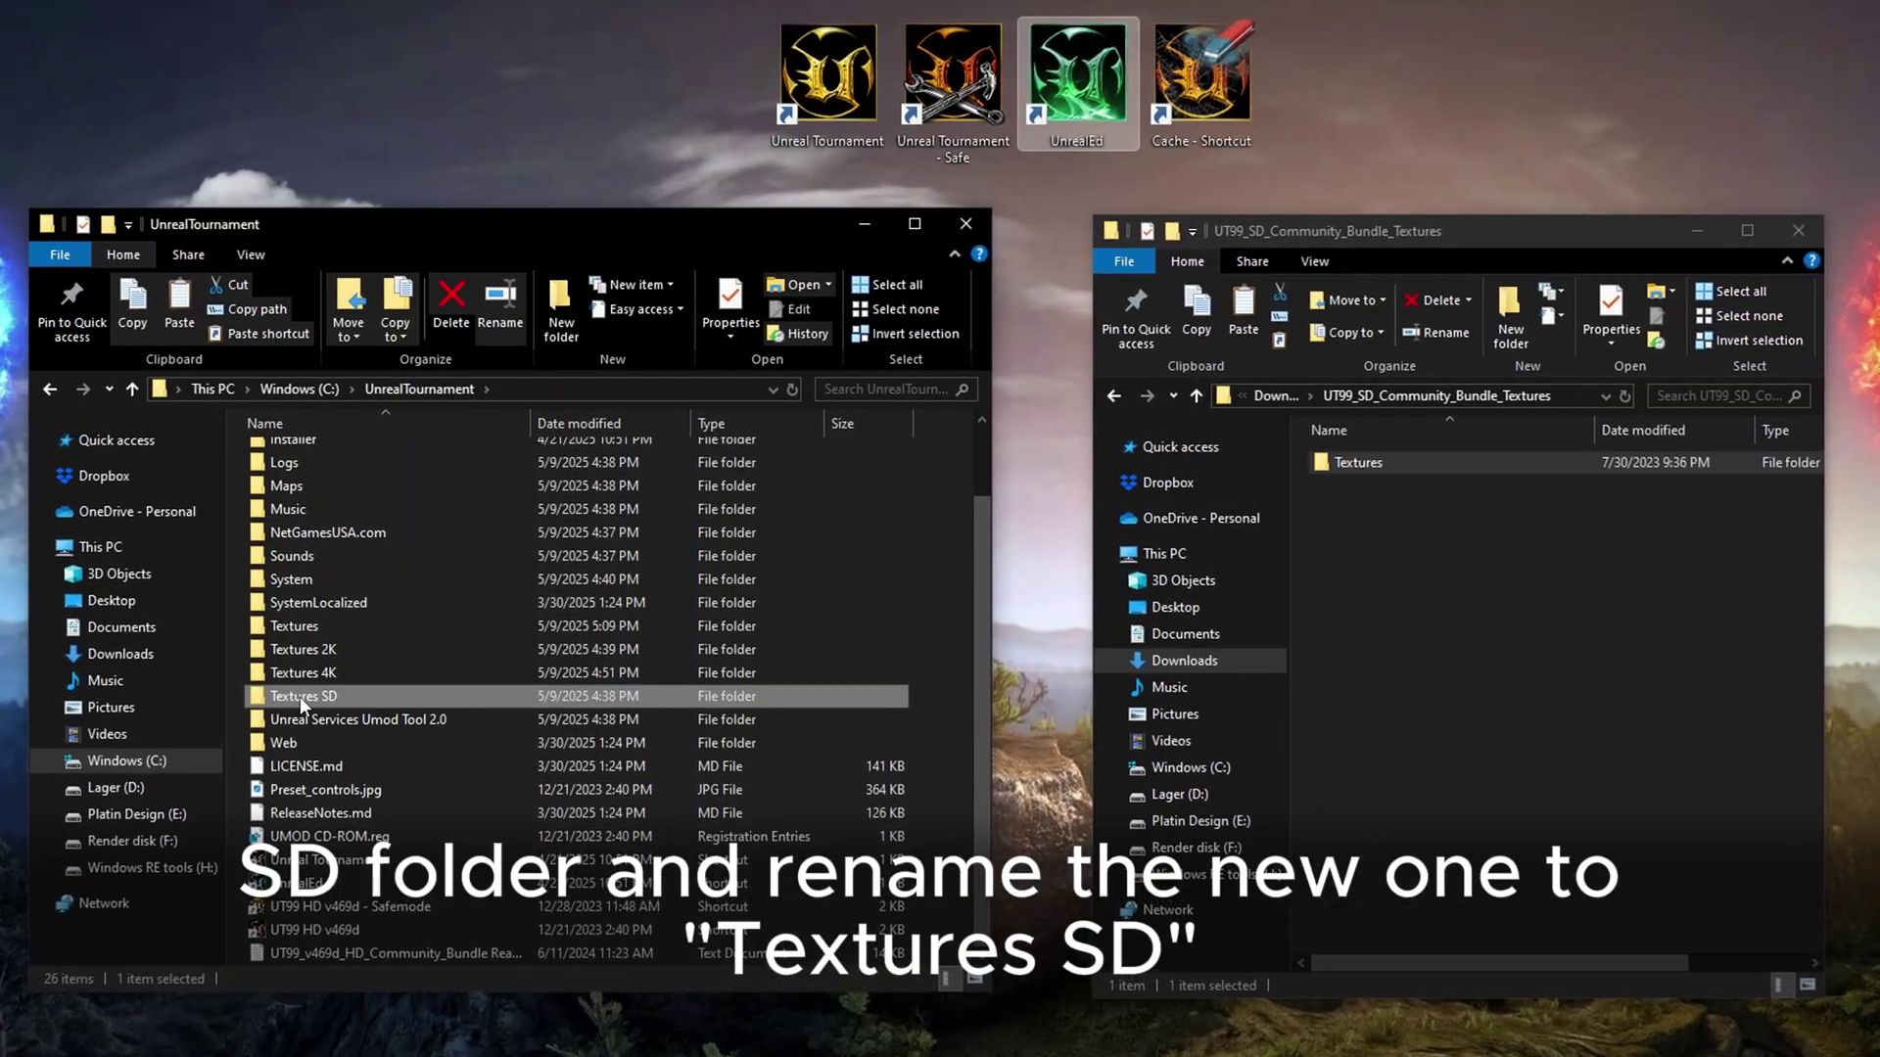
{"action": "key", "text": "Delete"}
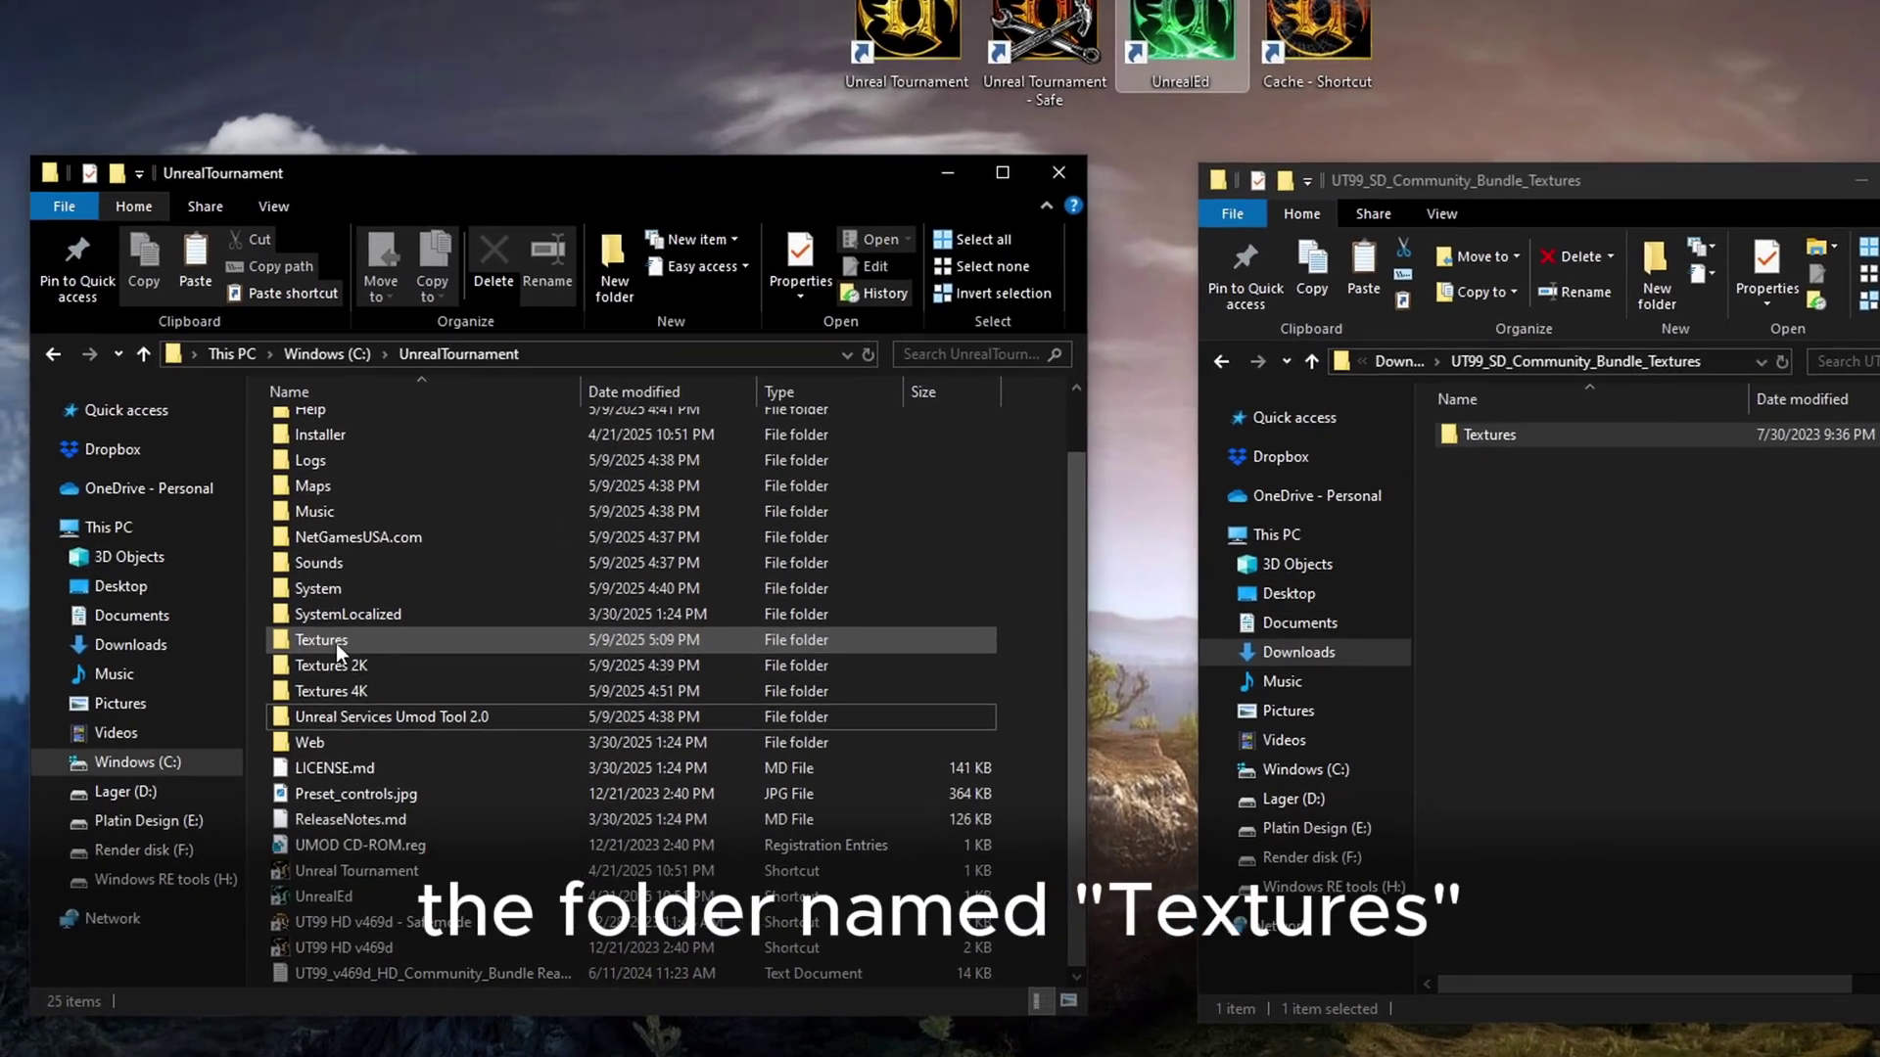
{"action": "left_click", "coordinate": [337, 641]}
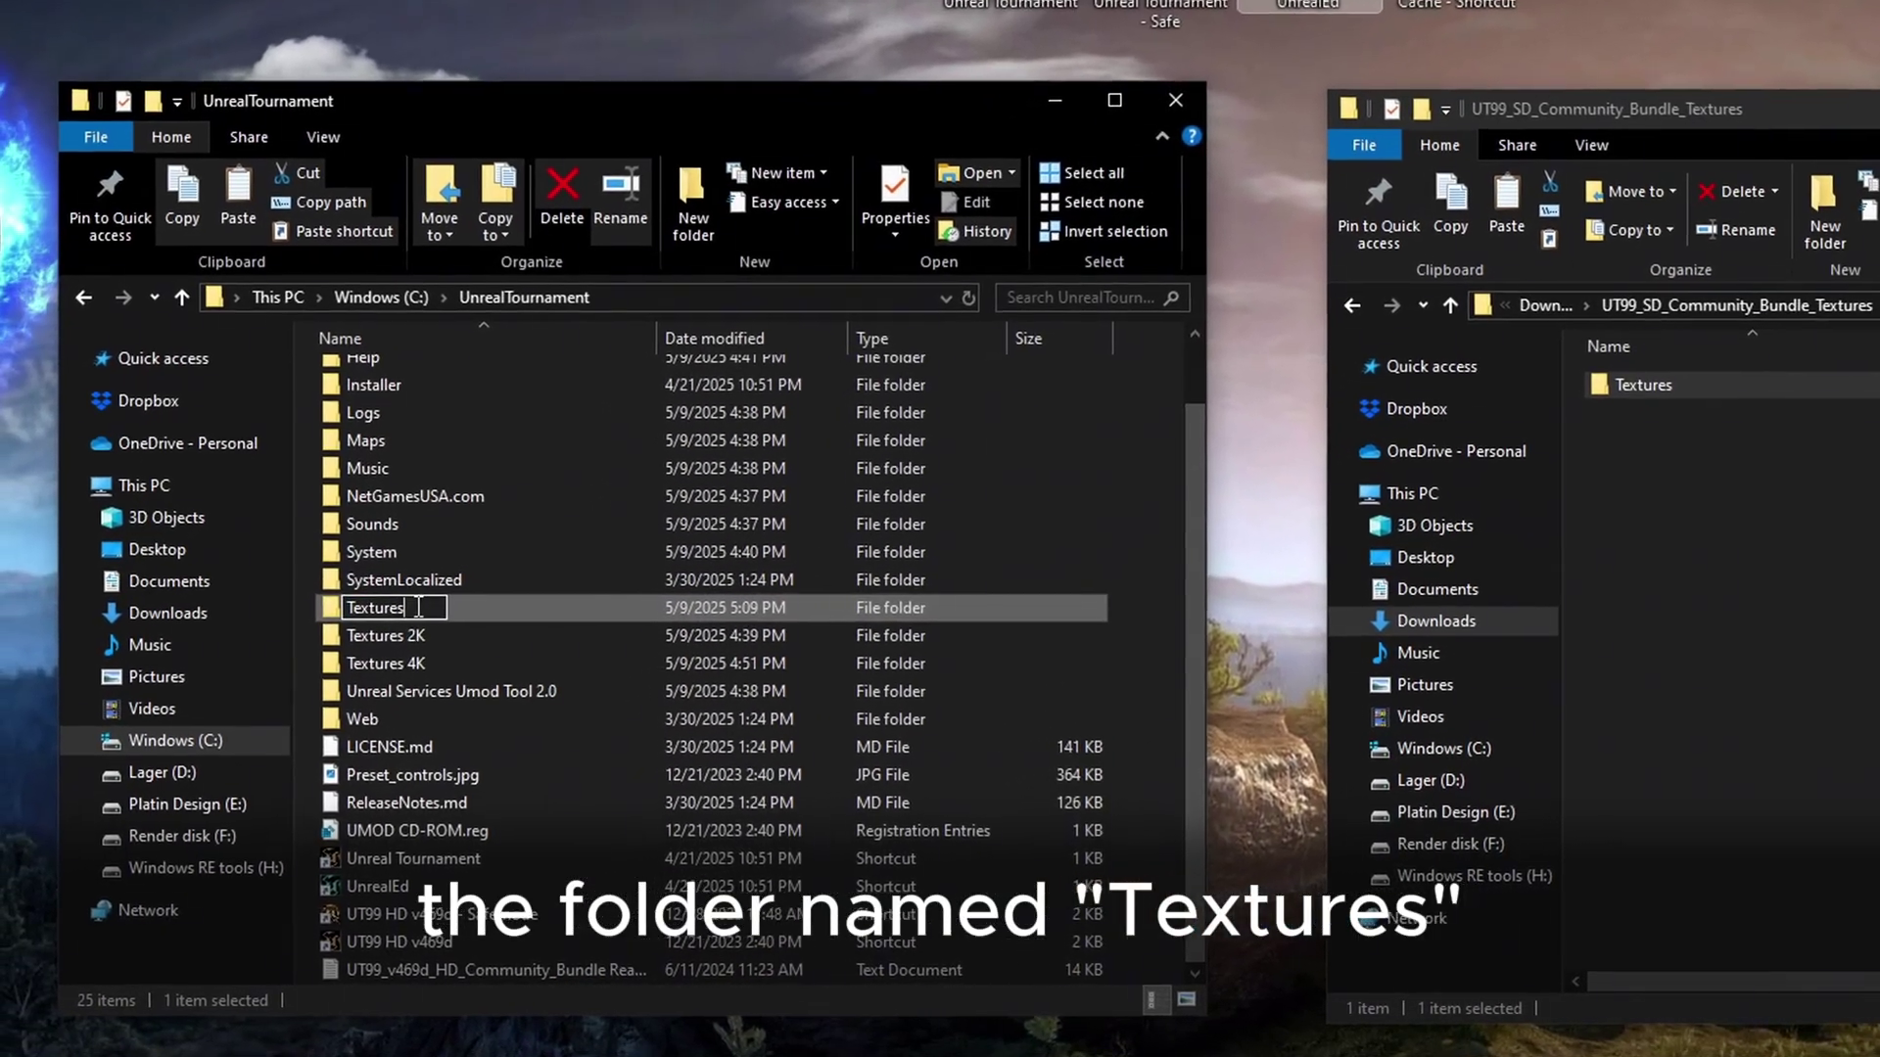
{"action": "type", "text": "SD"}
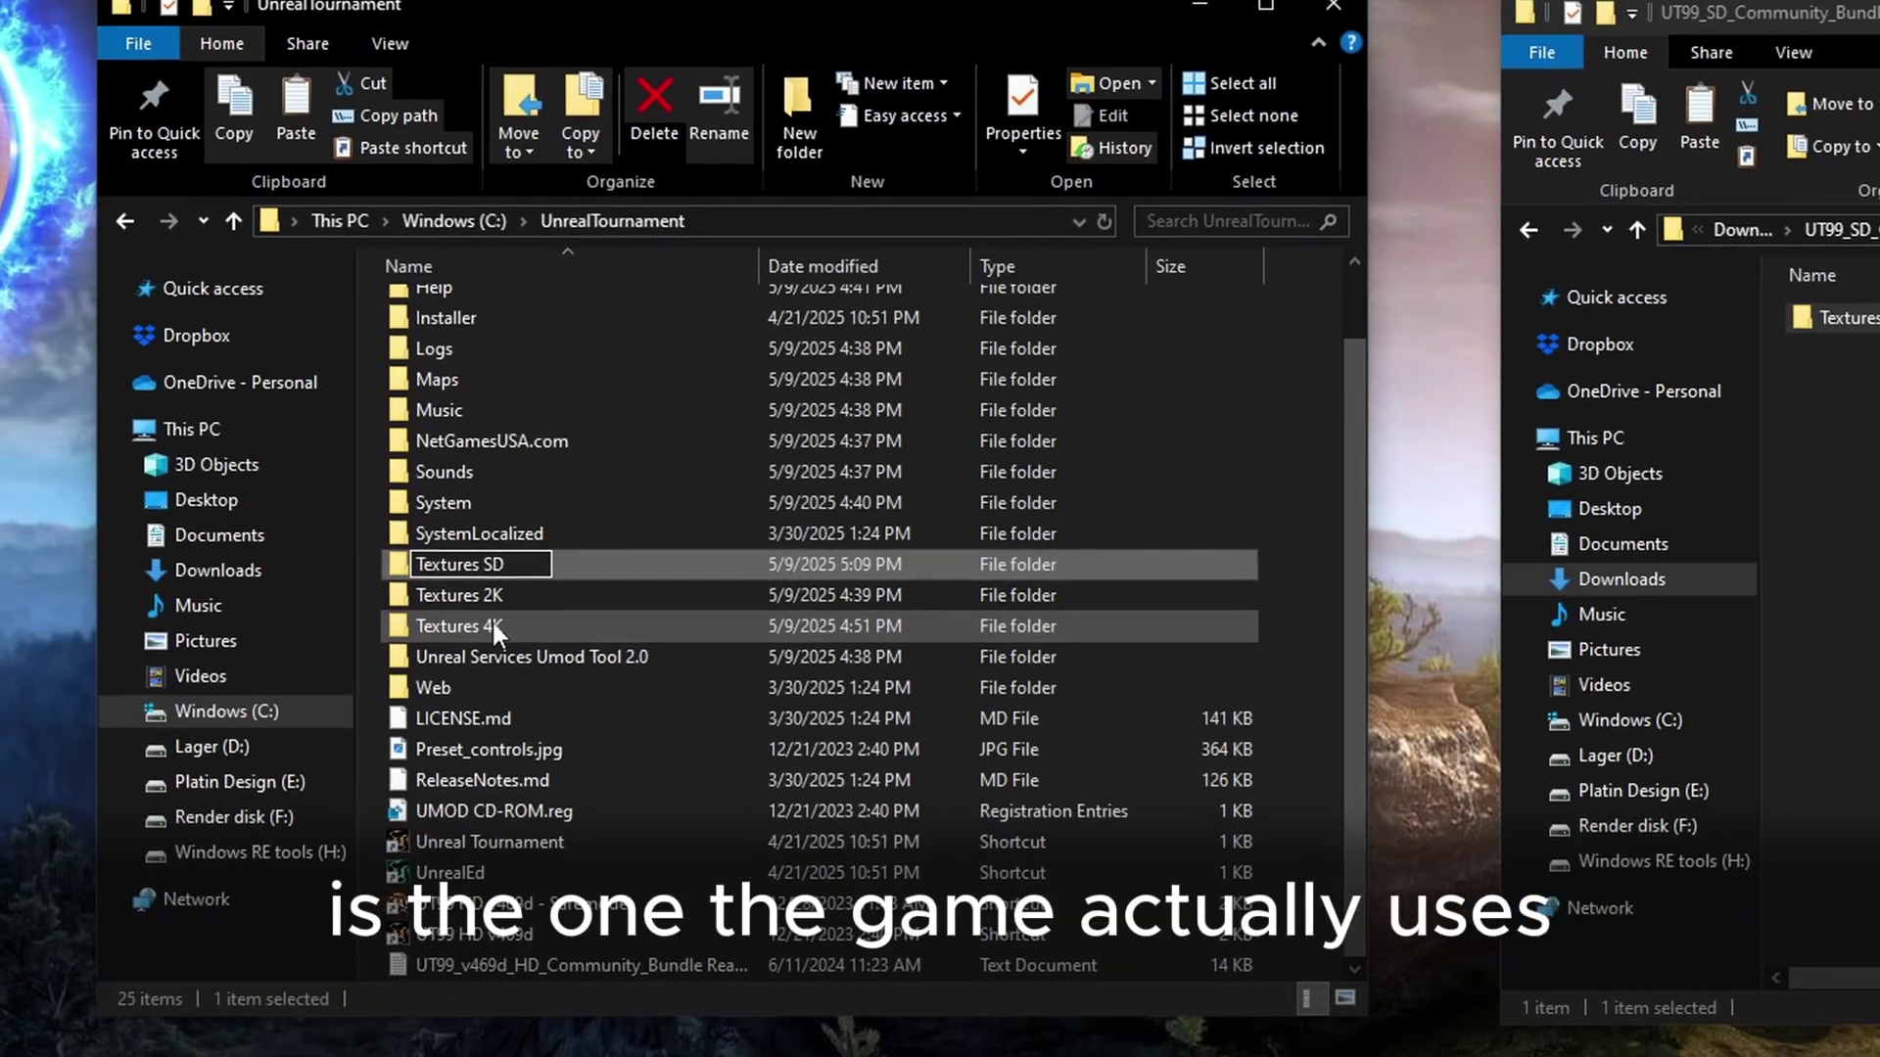
Rename the Textures 4K folder as Textures so the game uses the 4K textures.
{"action": "left_click", "coordinate": [496, 626]}
{"action": "left_click", "coordinate": [502, 595]}
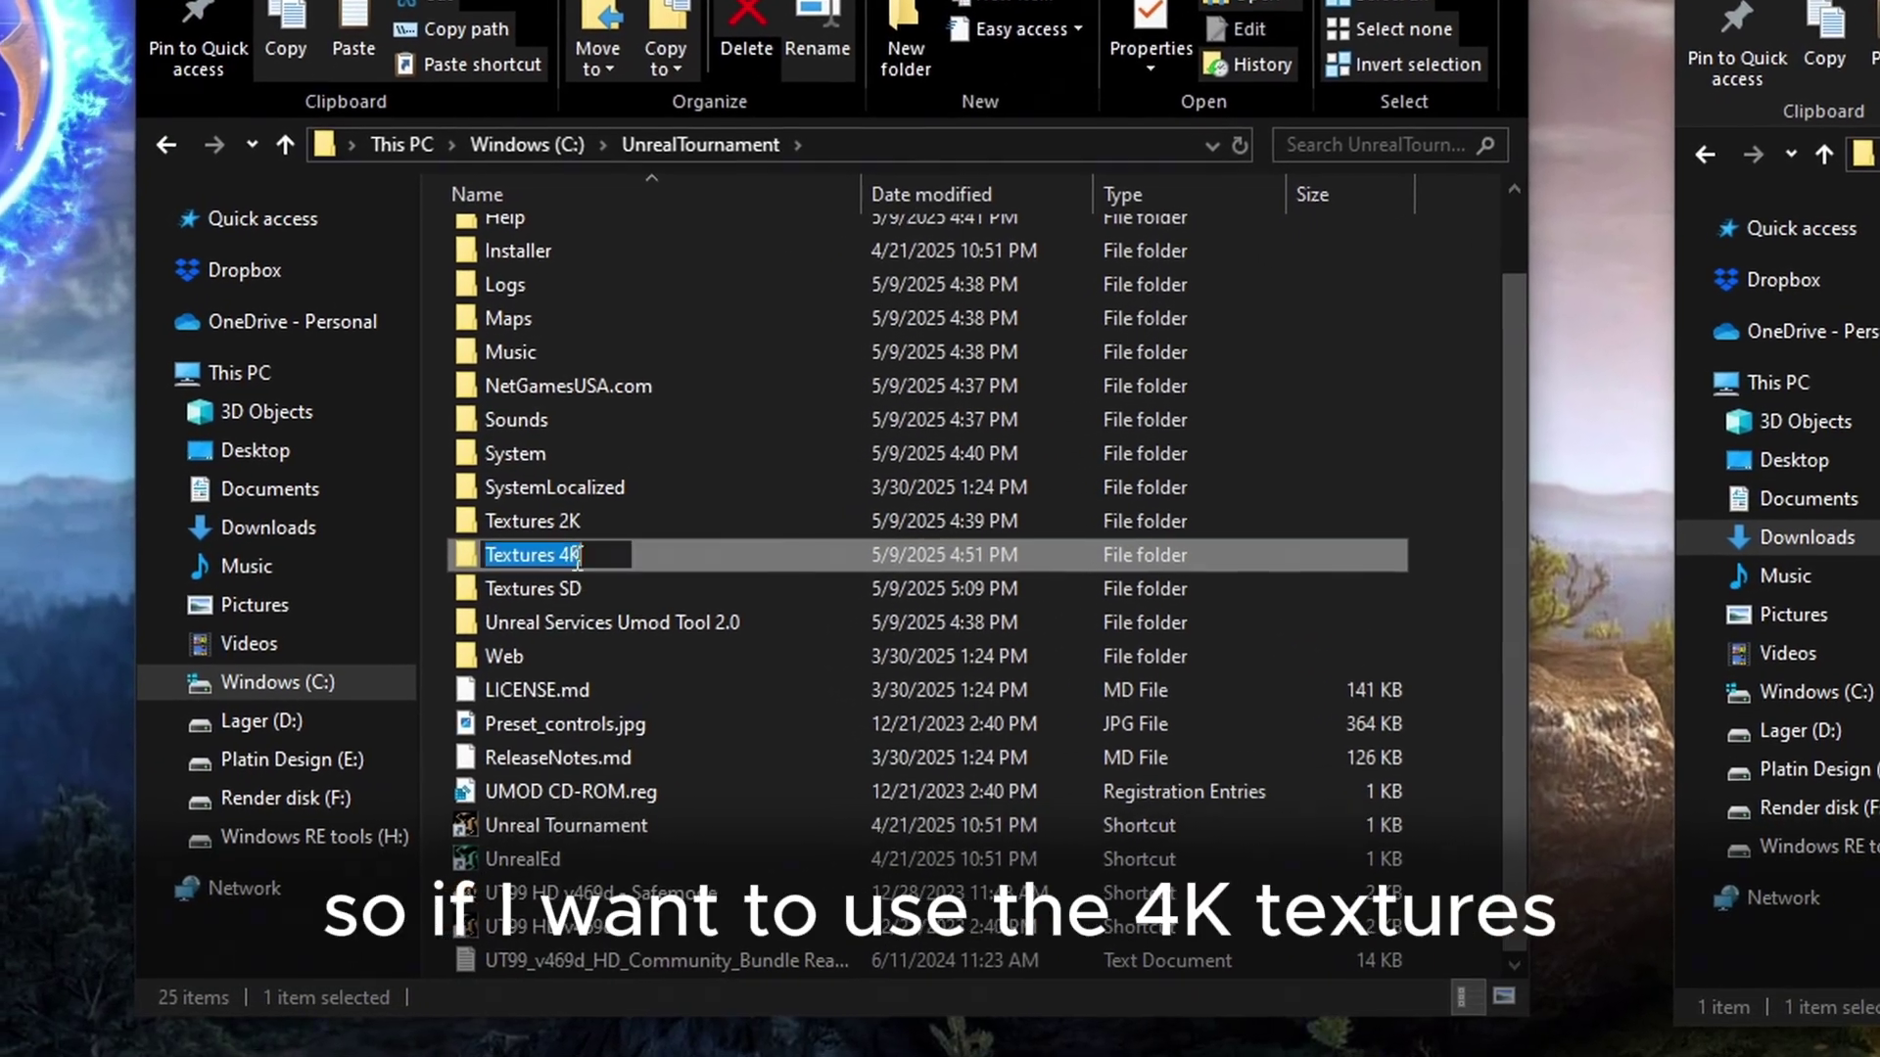
{"action": "left_click", "coordinate": [581, 554]}
{"action": "key", "text": "BackSpace"}
{"action": "key", "text": "BackSpace"}
{"action": "key", "text": "BackSpace"}
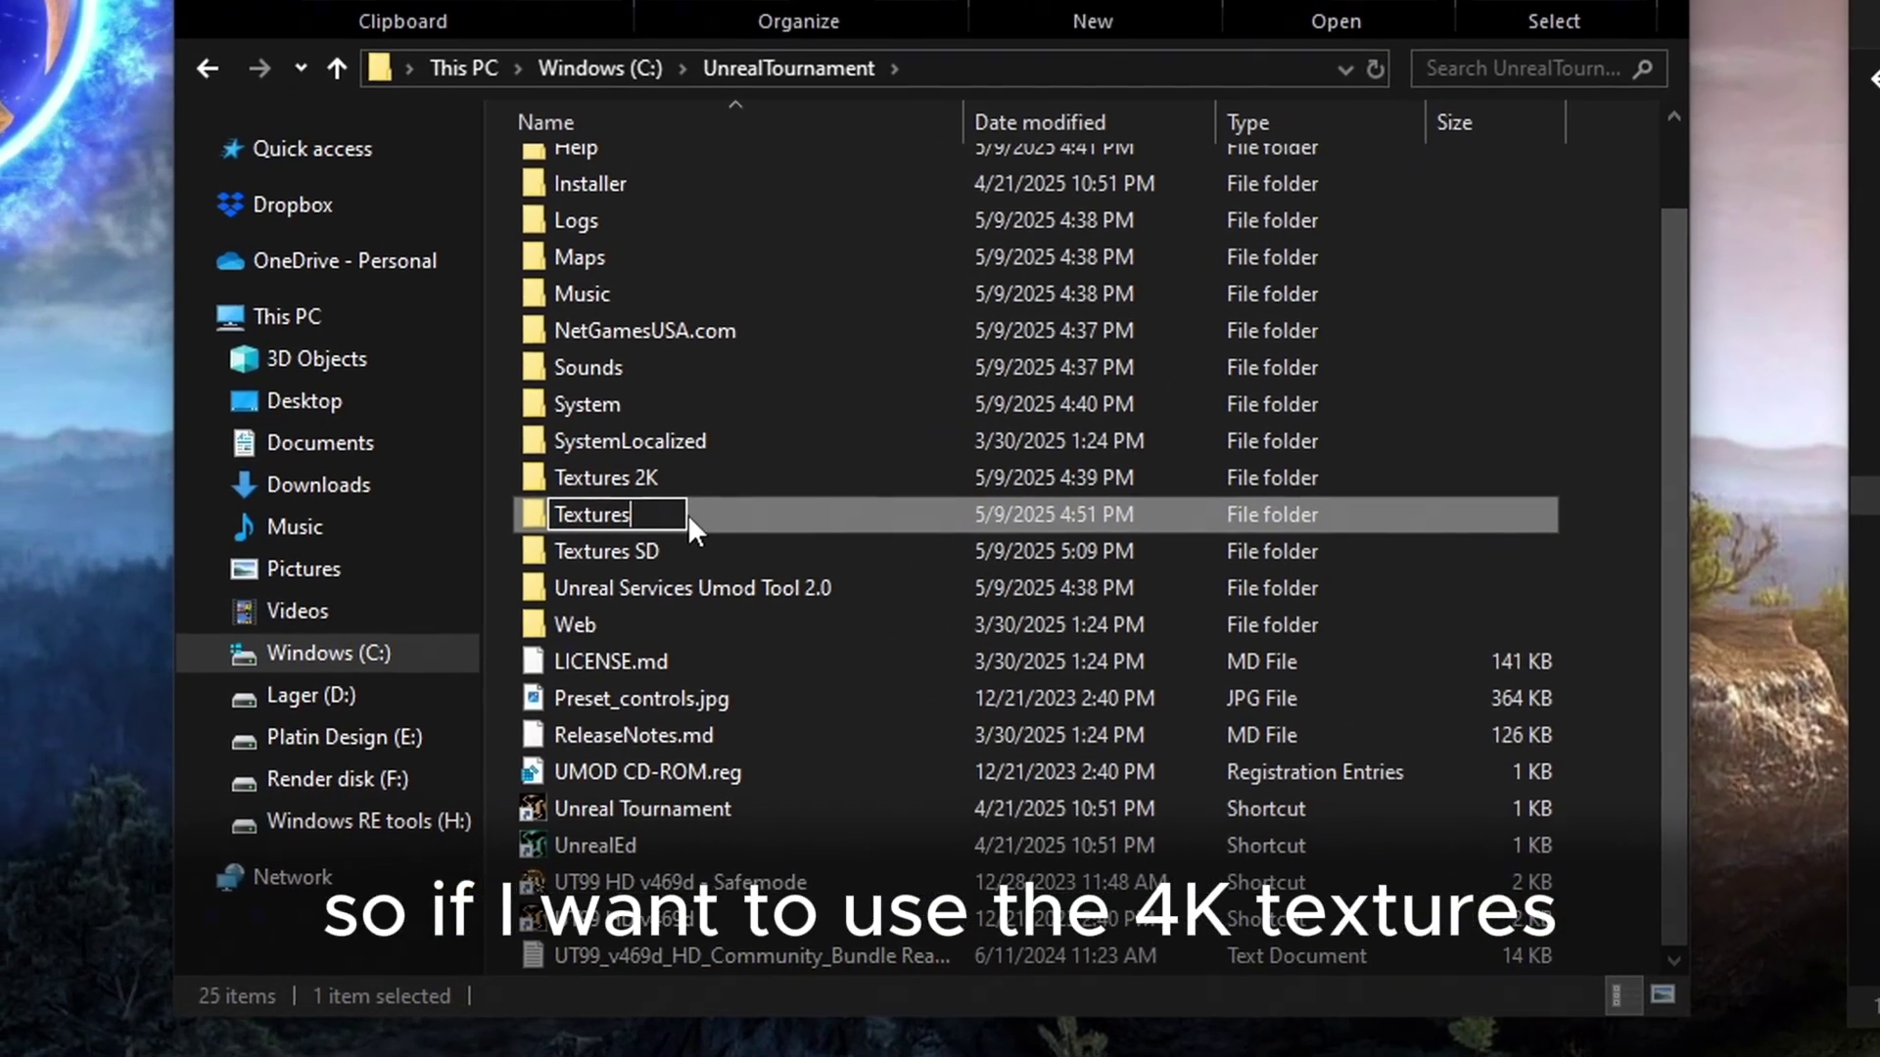
{"action": "key", "text": "Return"}
Run ReShade_Setup_6.4.1.exe from Downloads and select C:\UnrealTournament\System\UnrealTournament.exe as the game to manage.
{"action": "left_click", "coordinate": [1612, 466]}
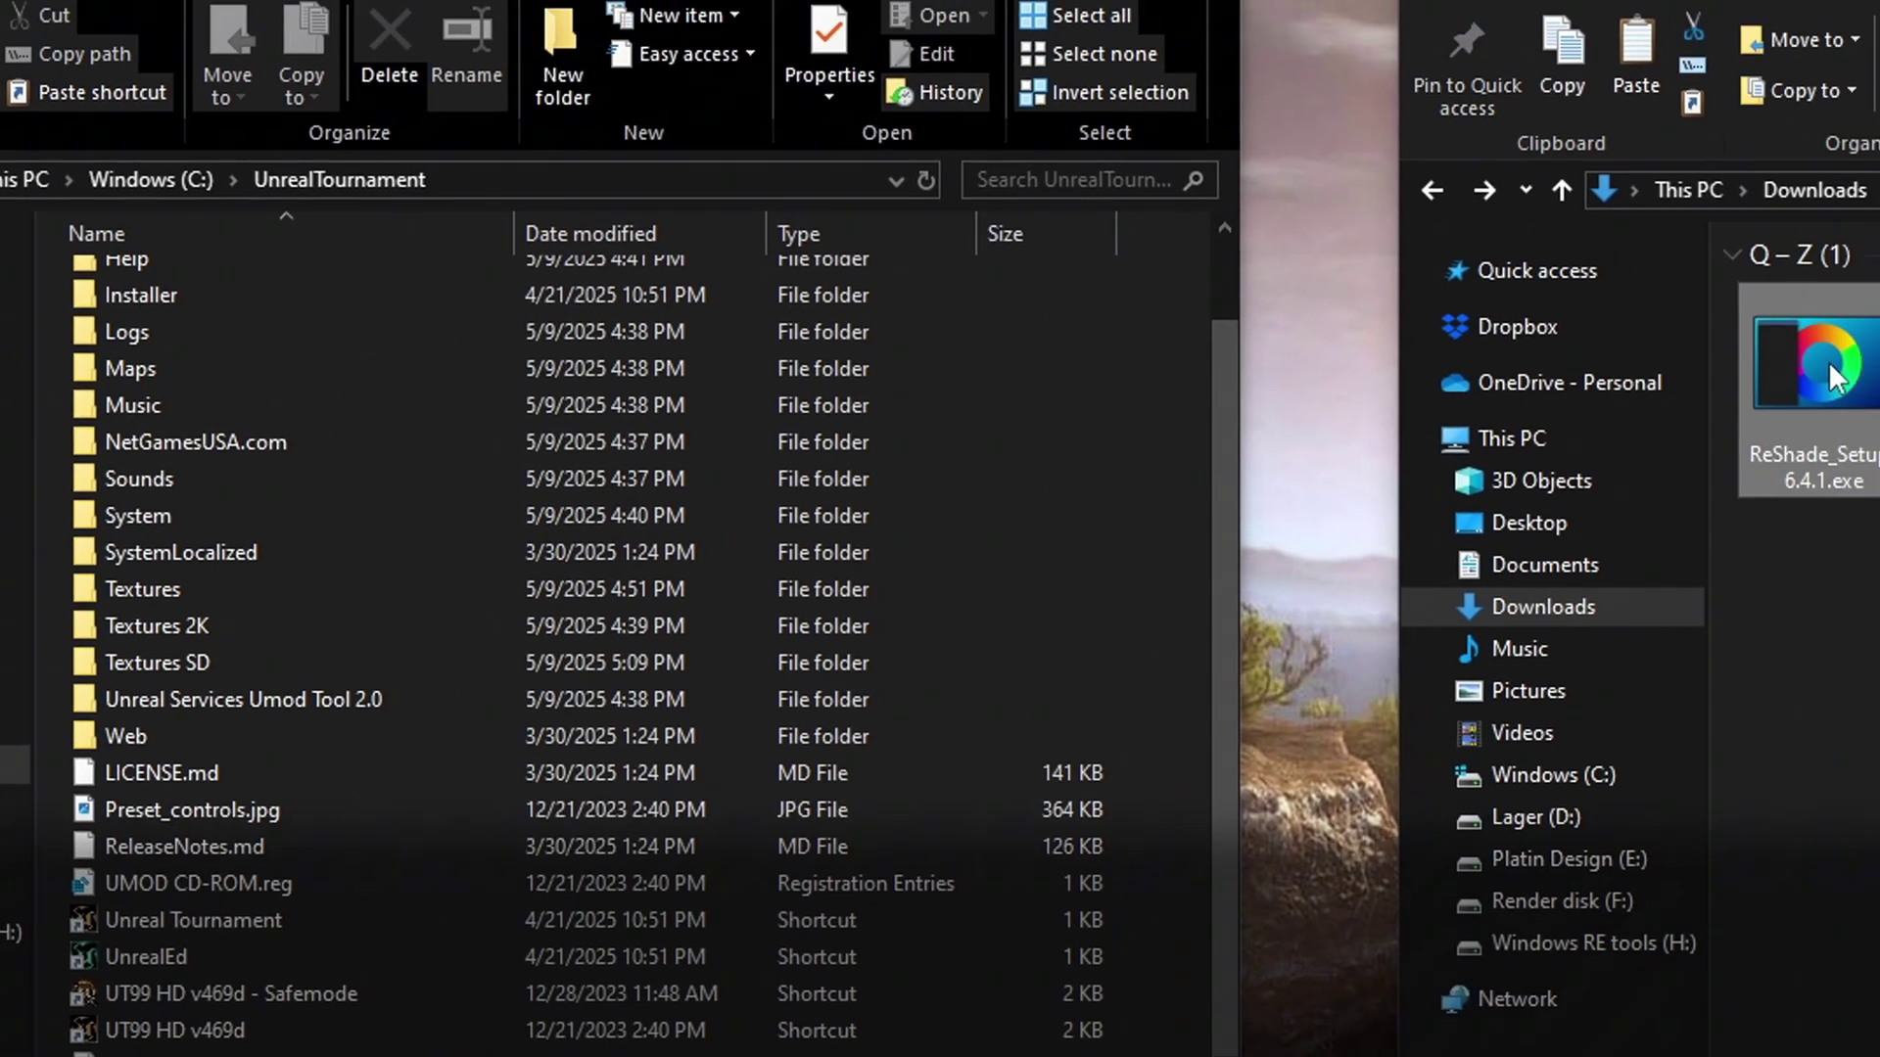
{"action": "double_click", "coordinate": [1821, 374]}
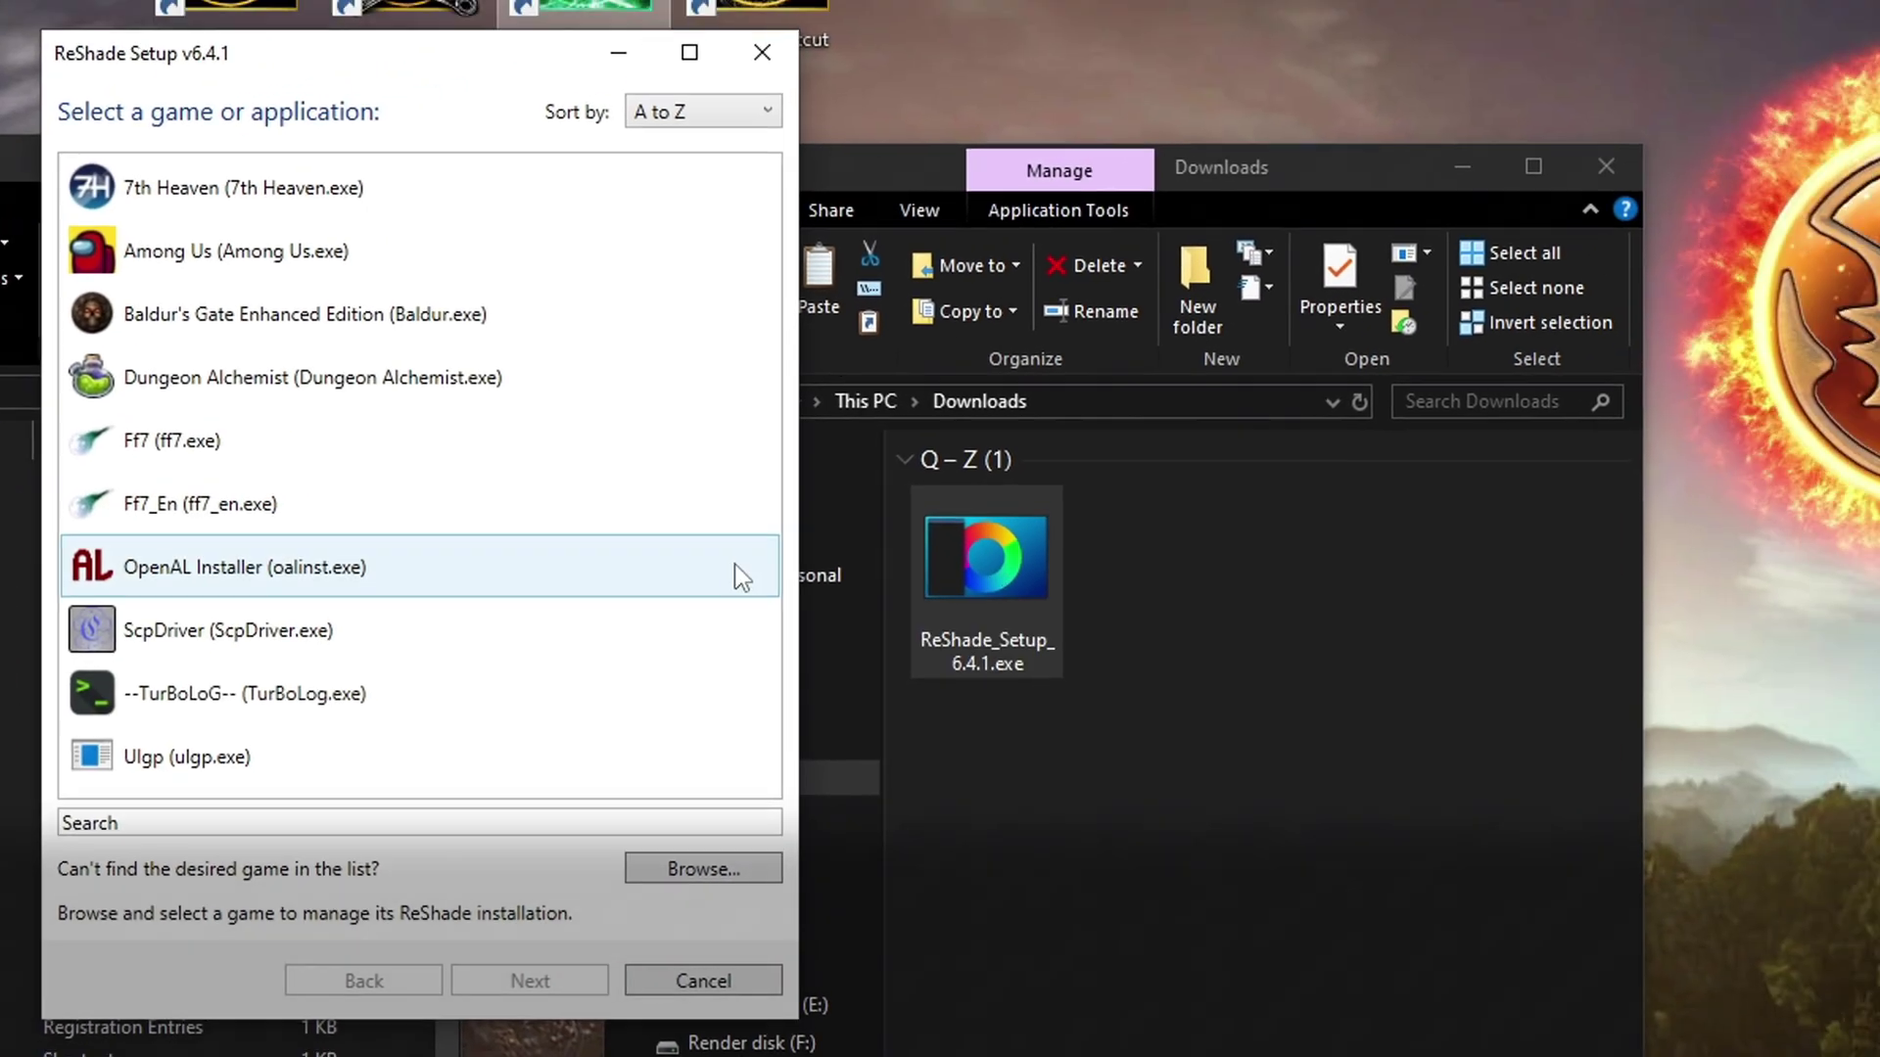
{"action": "left_click_drag", "start_coordinate": [771, 217], "coordinate": [902, 200]}
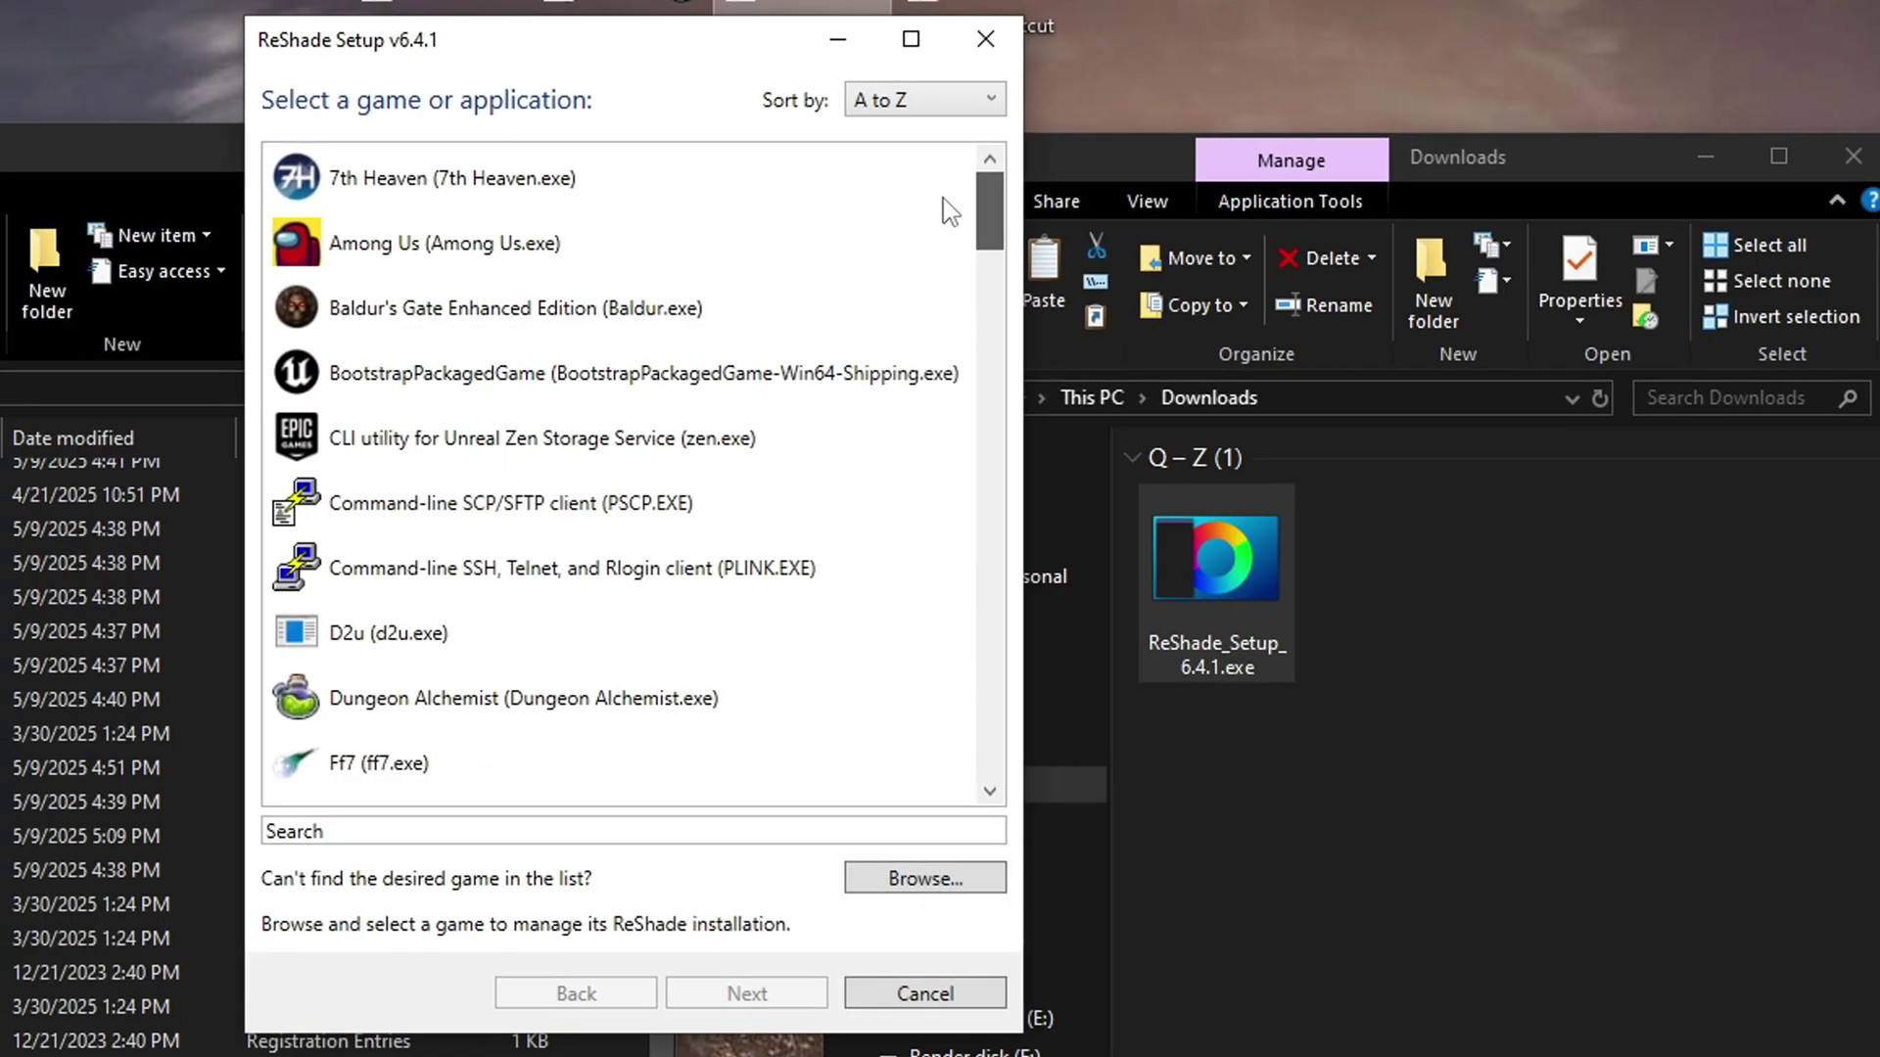
{"action": "left_click", "coordinate": [925, 878]}
{"action": "left_click", "coordinate": [434, 737]}
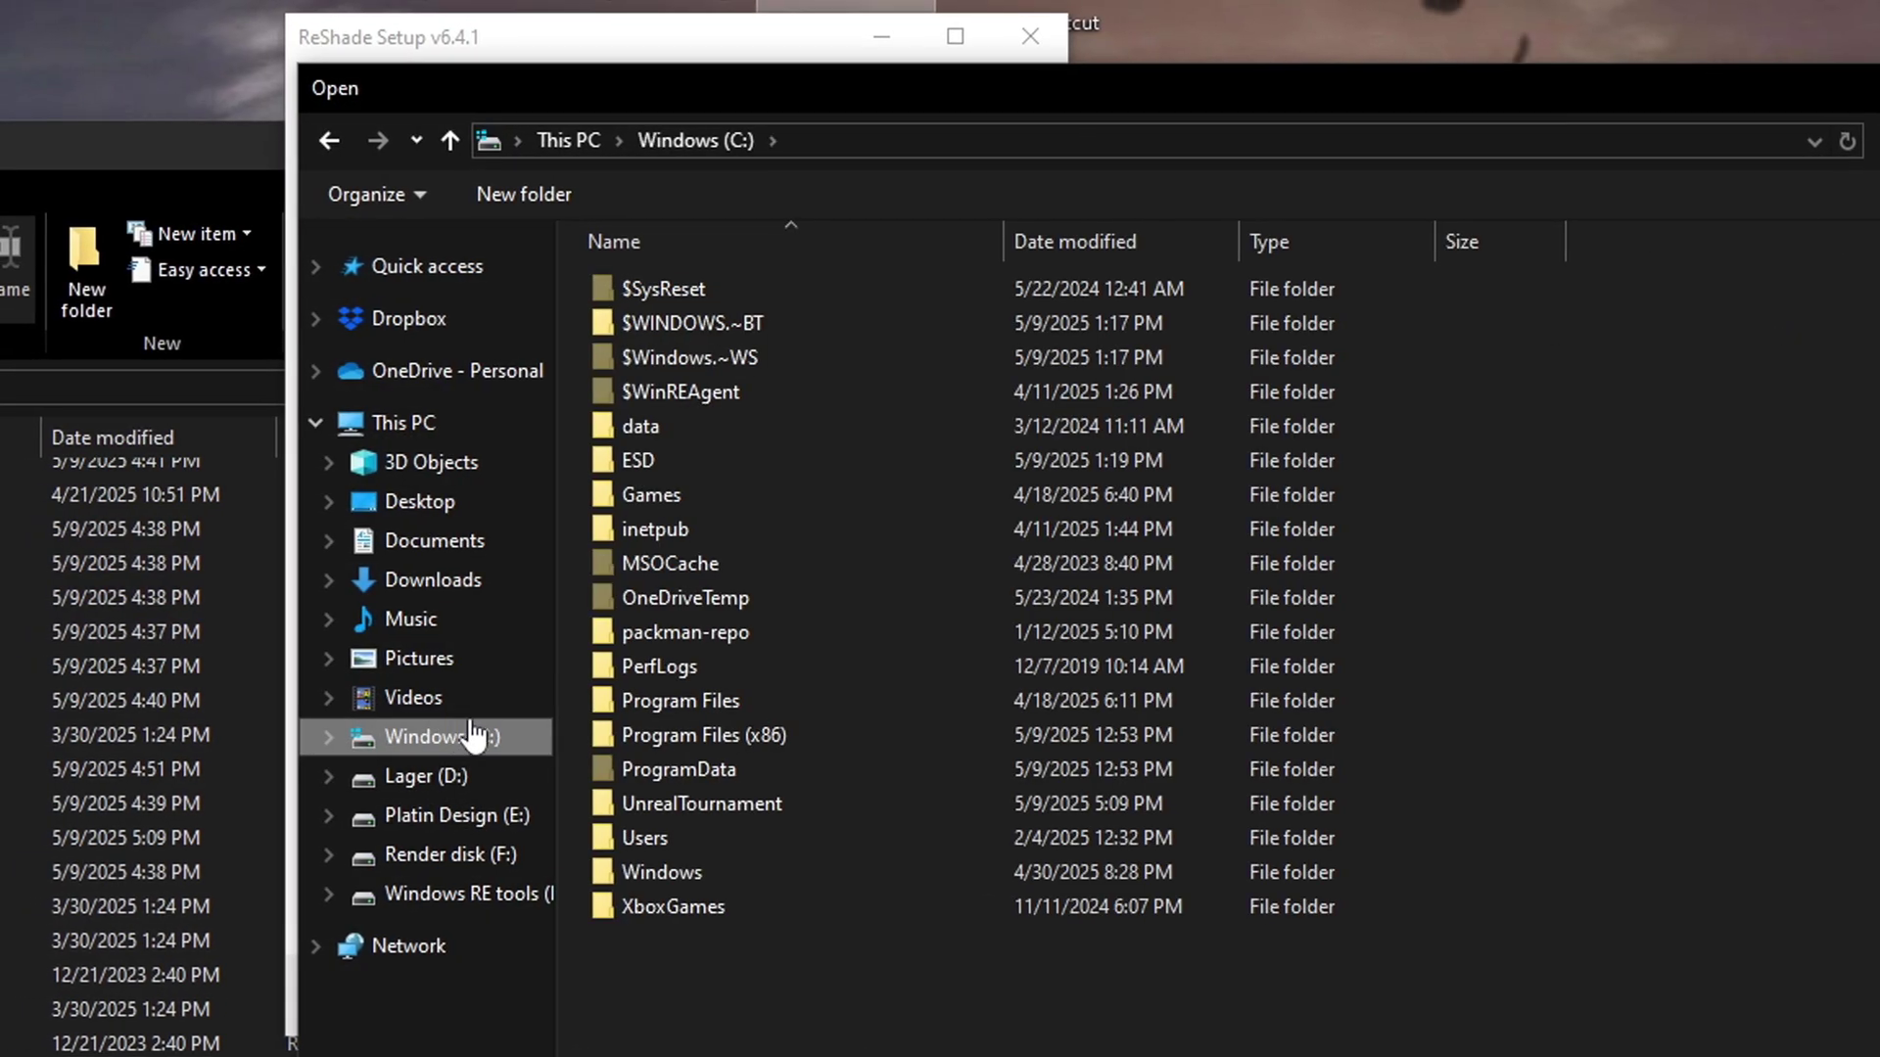
{"action": "double_click", "coordinate": [702, 803]}
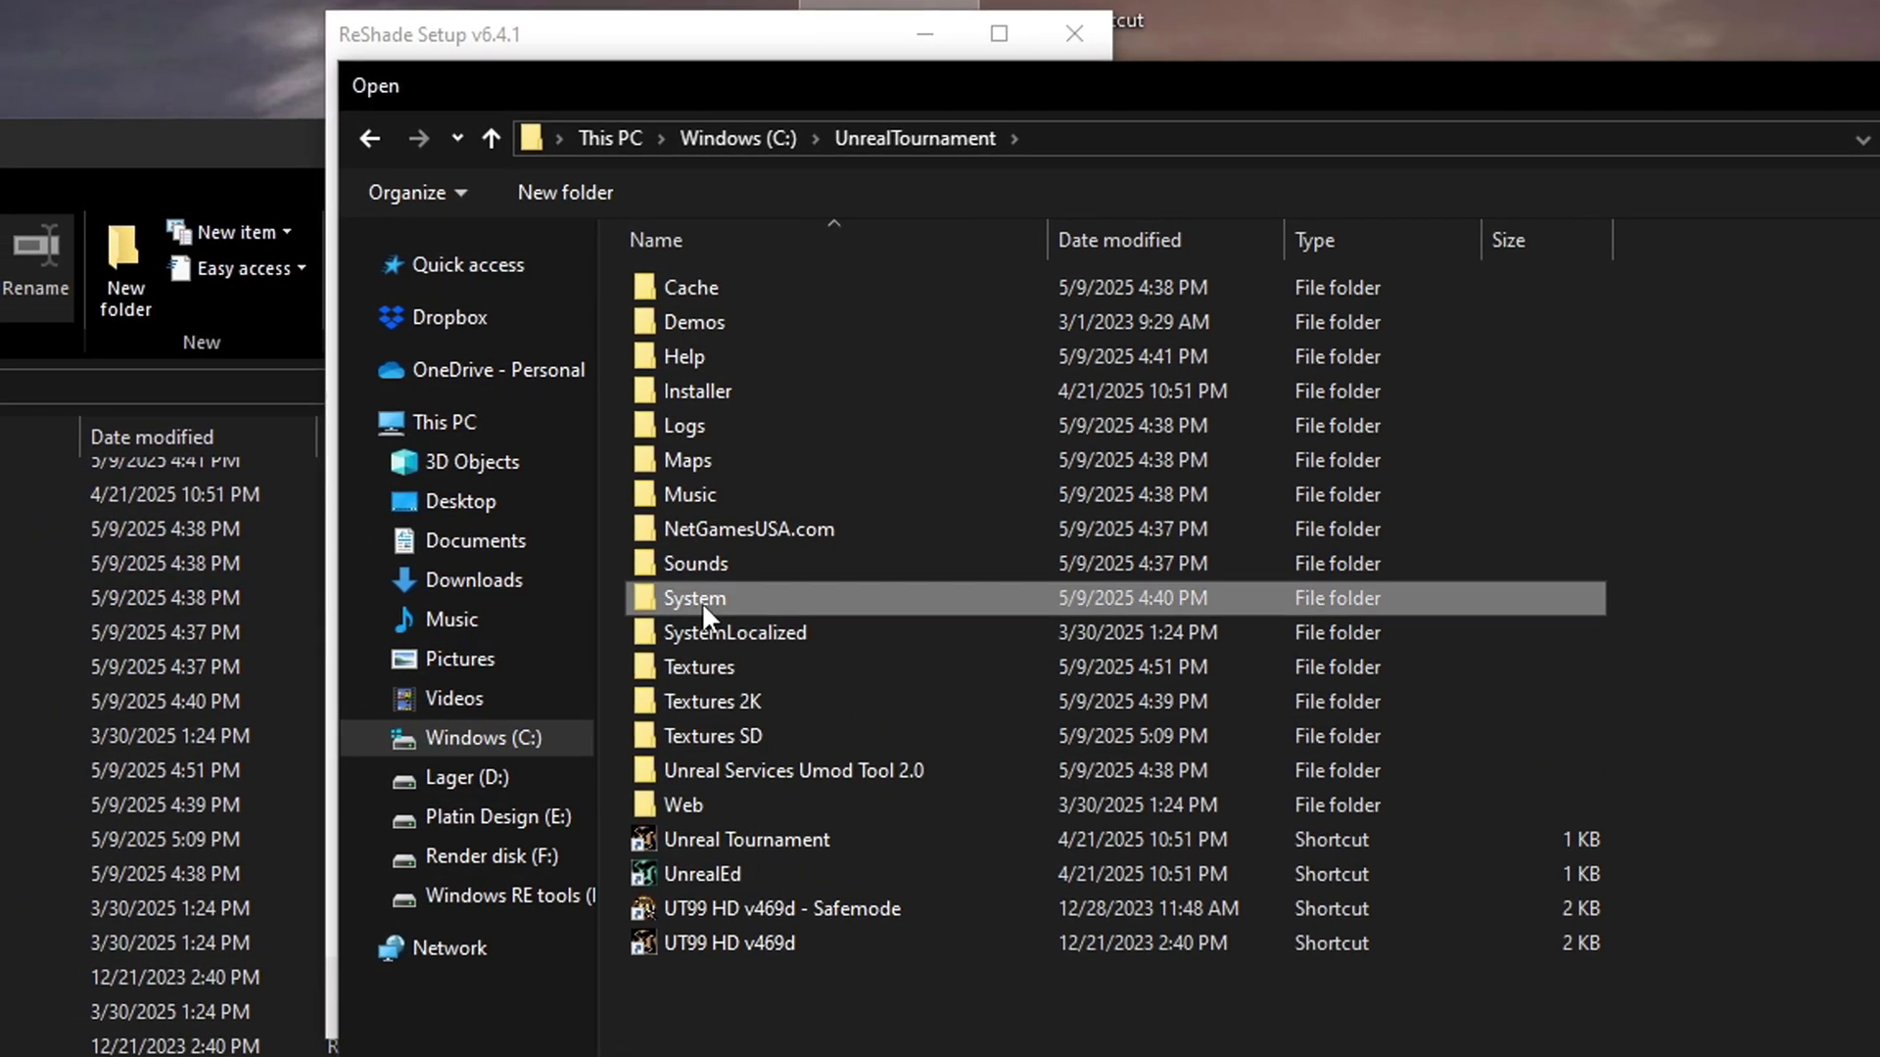
{"action": "double_click", "coordinate": [702, 600]}
{"action": "double_click", "coordinate": [819, 871]}
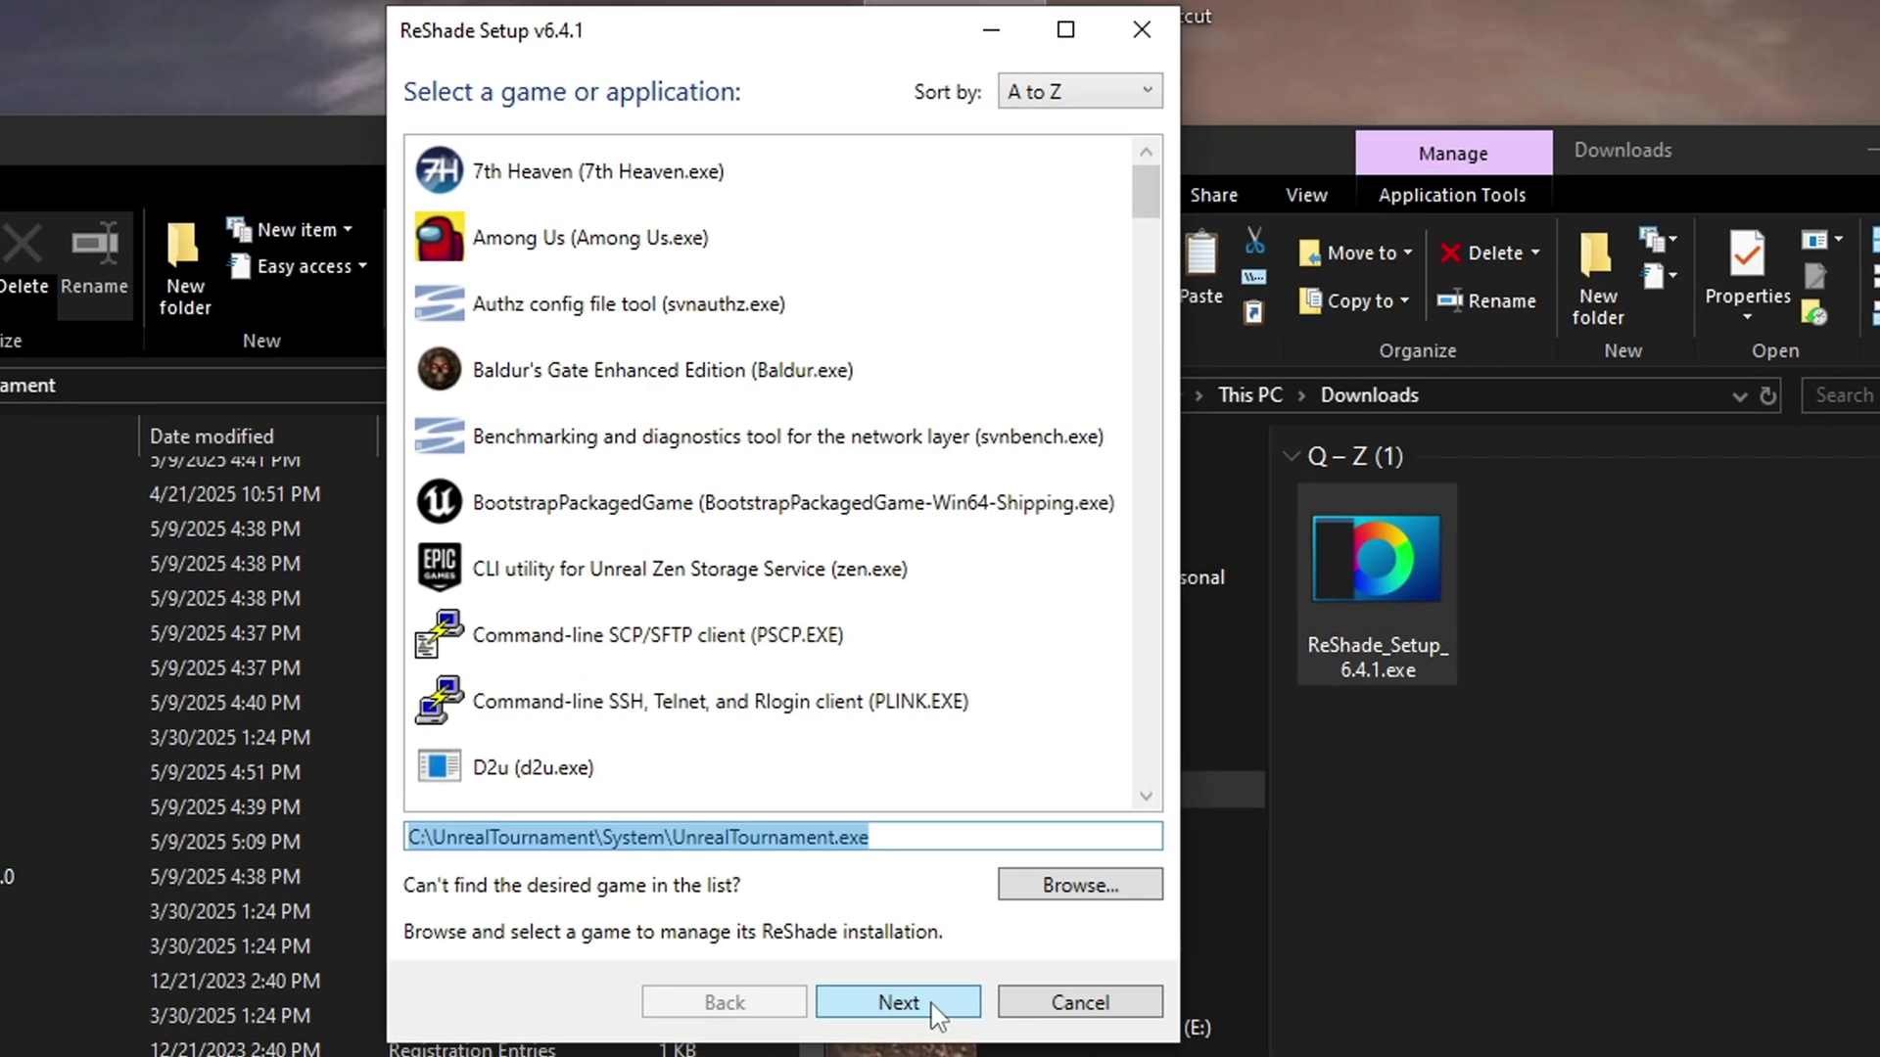
{"action": "left_click", "coordinate": [933, 1006]}
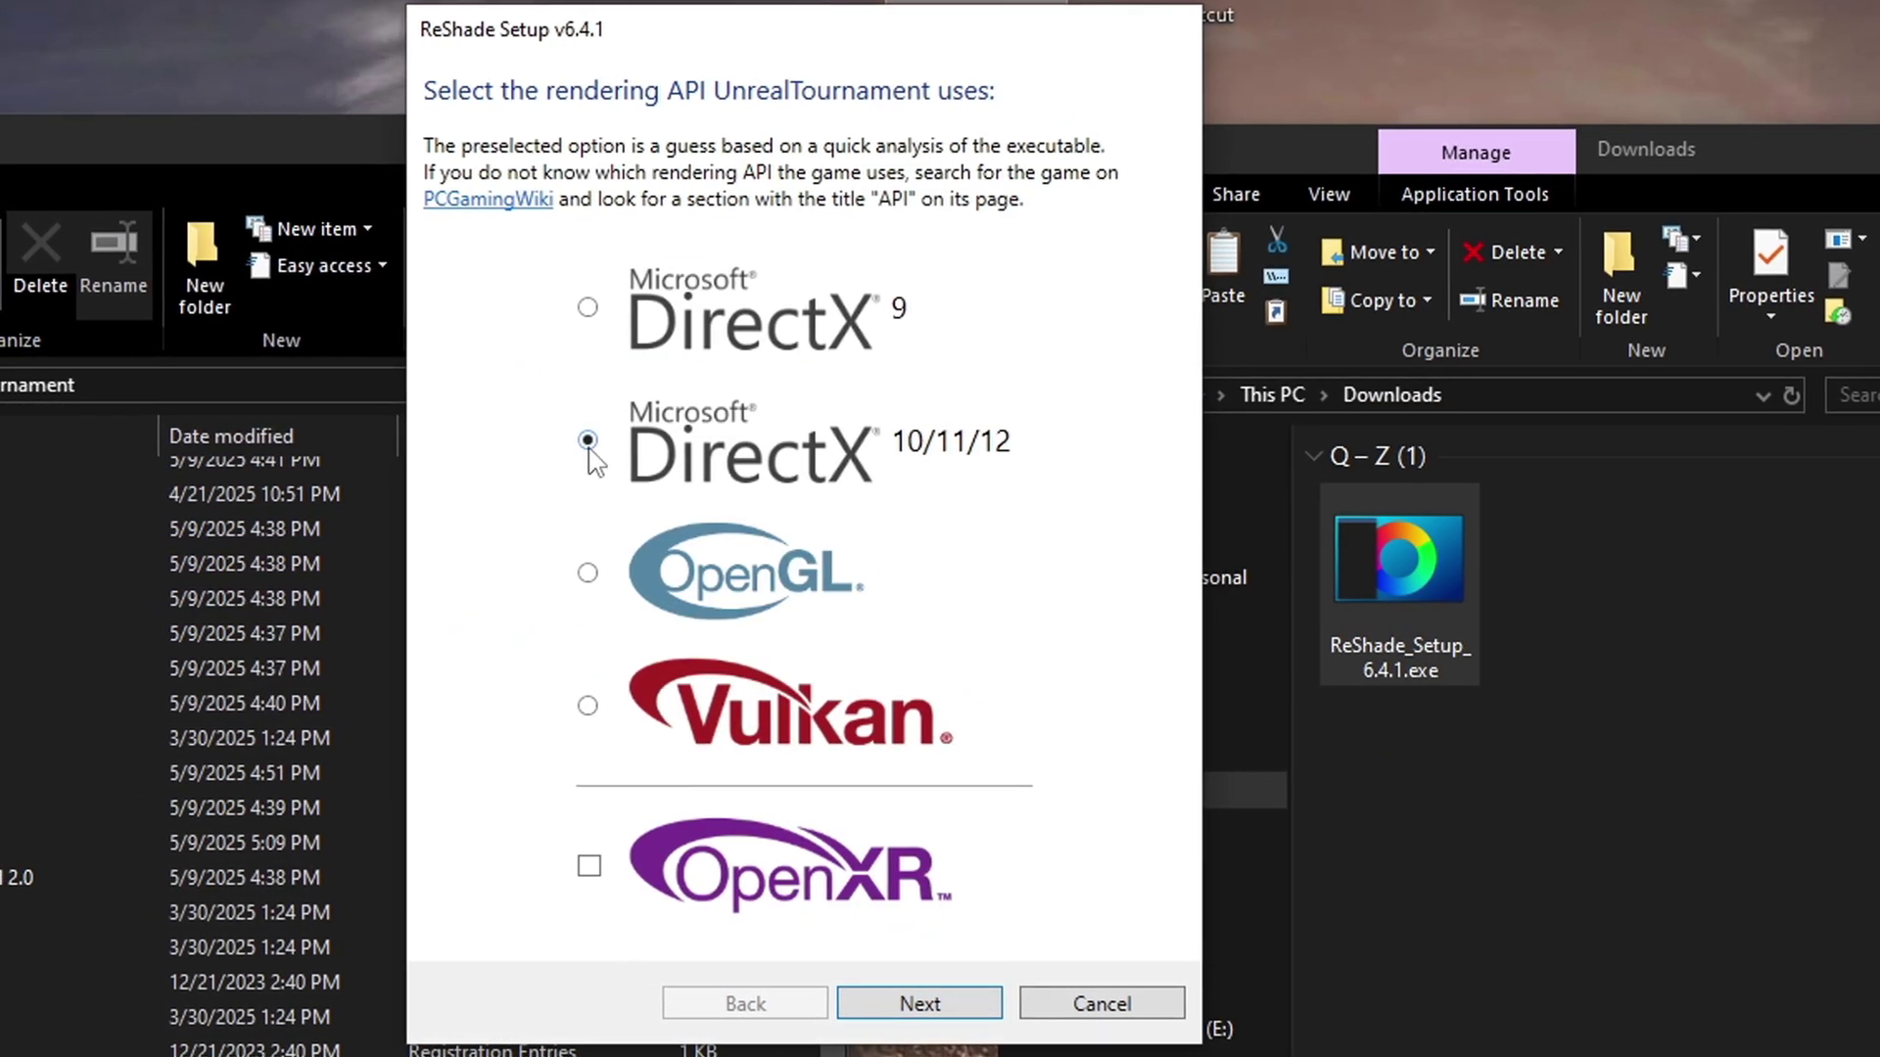
Accept DirectX 10/11/12 as the rendering API and choose ReShade-On.ini from the System folder as the effects preset.
{"action": "left_click", "coordinate": [948, 1007]}
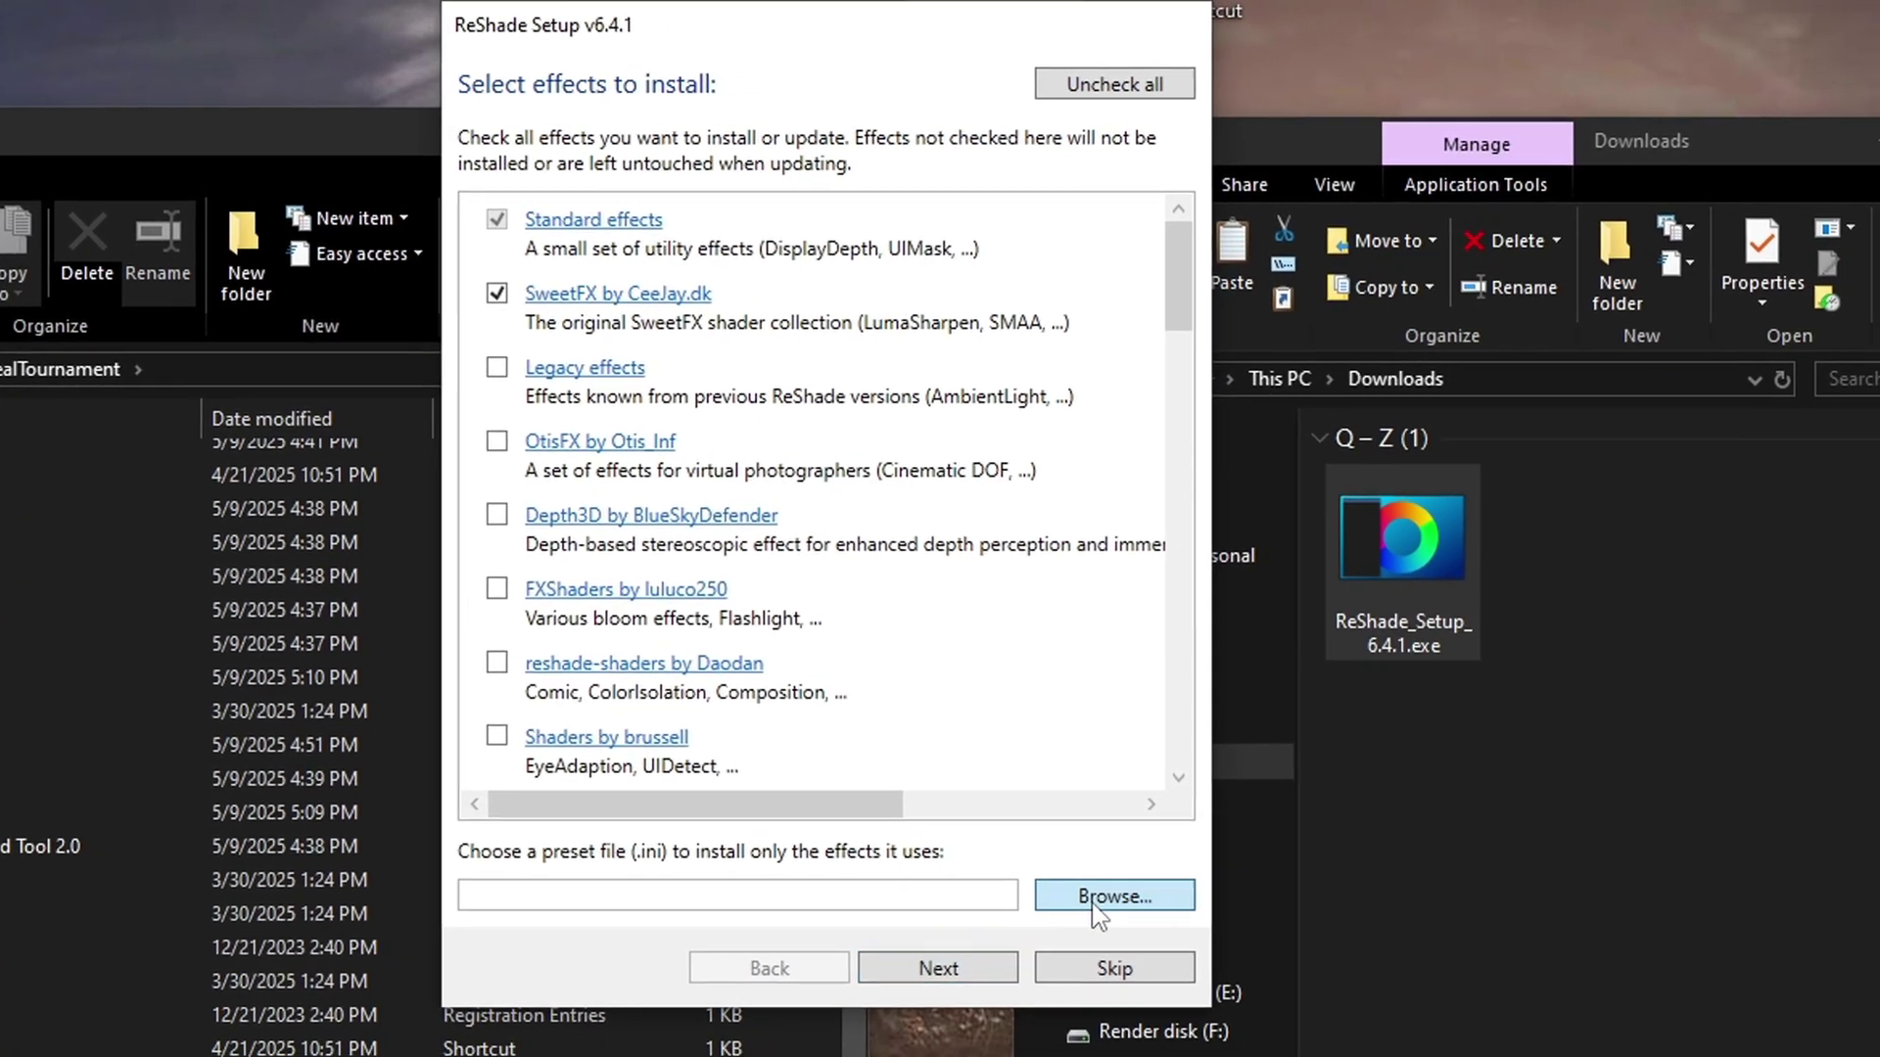
{"action": "left_click", "coordinate": [1125, 914]}
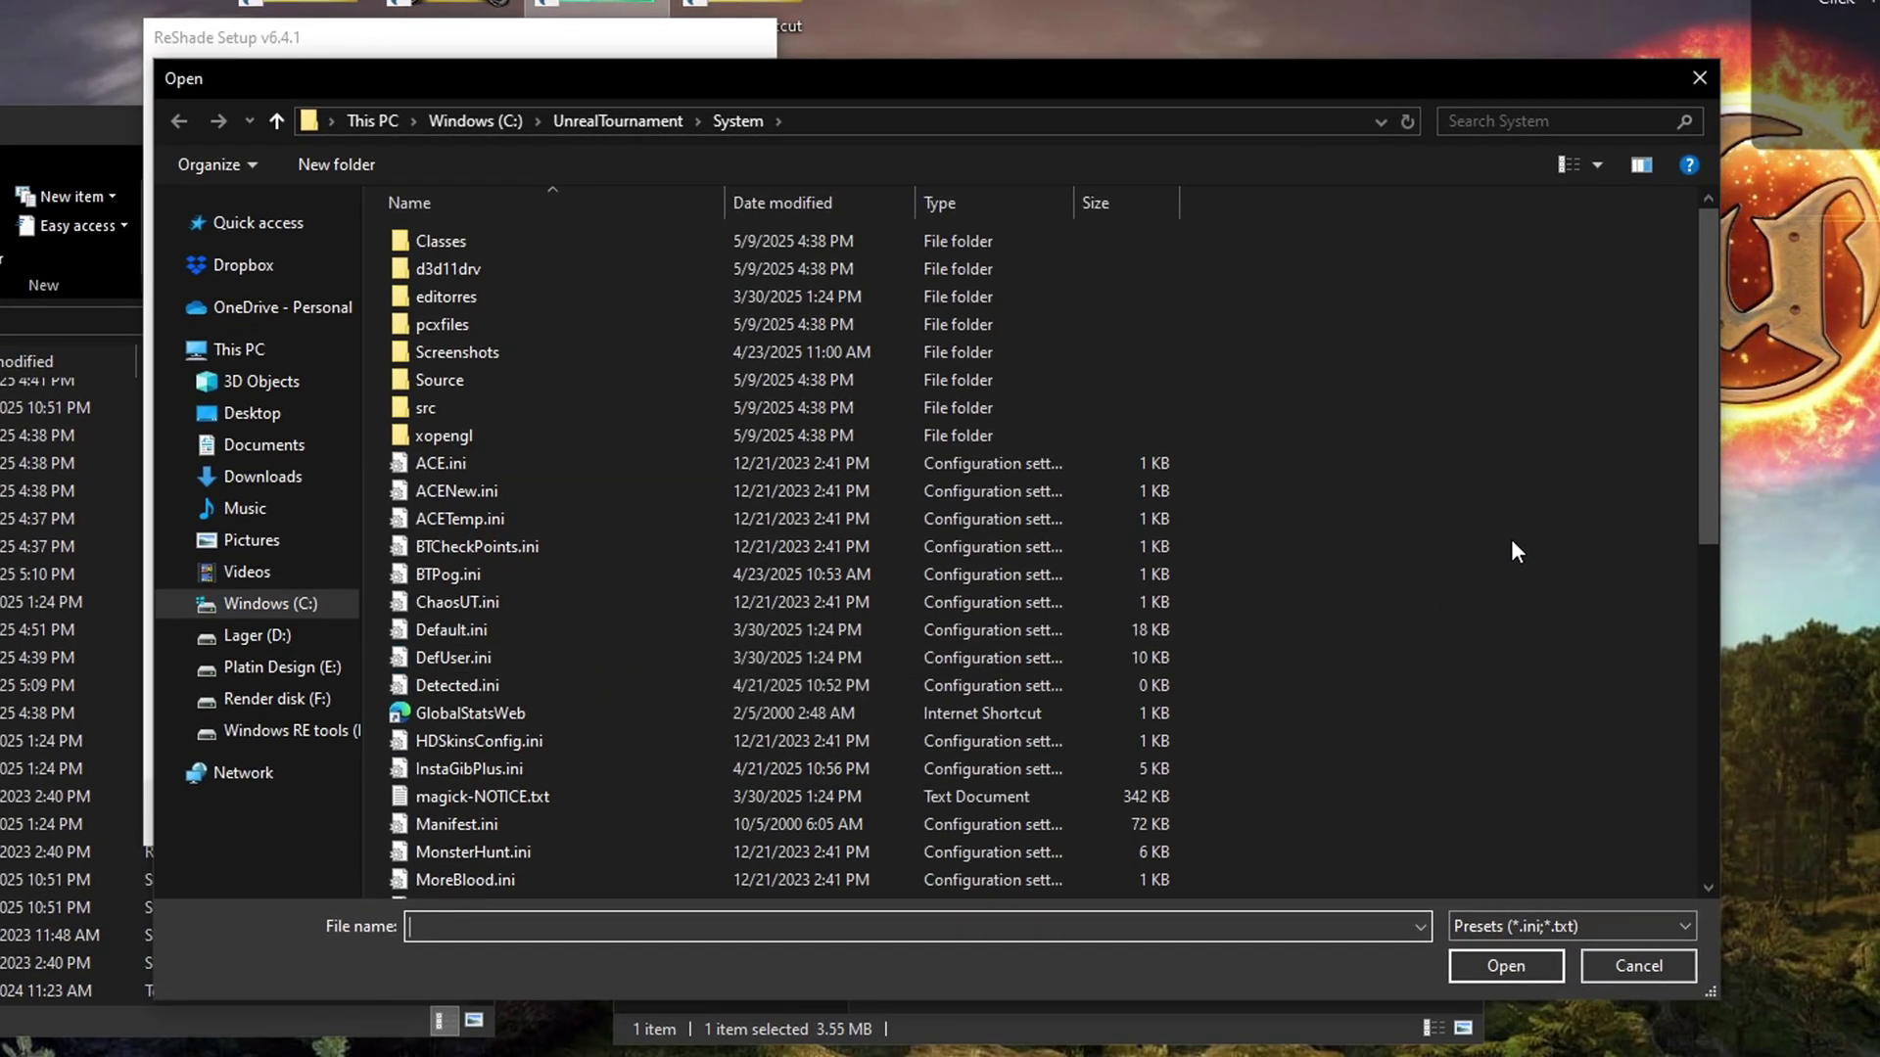
{"action": "left_click_drag", "start_coordinate": [1712, 491], "coordinate": [1674, 758]}
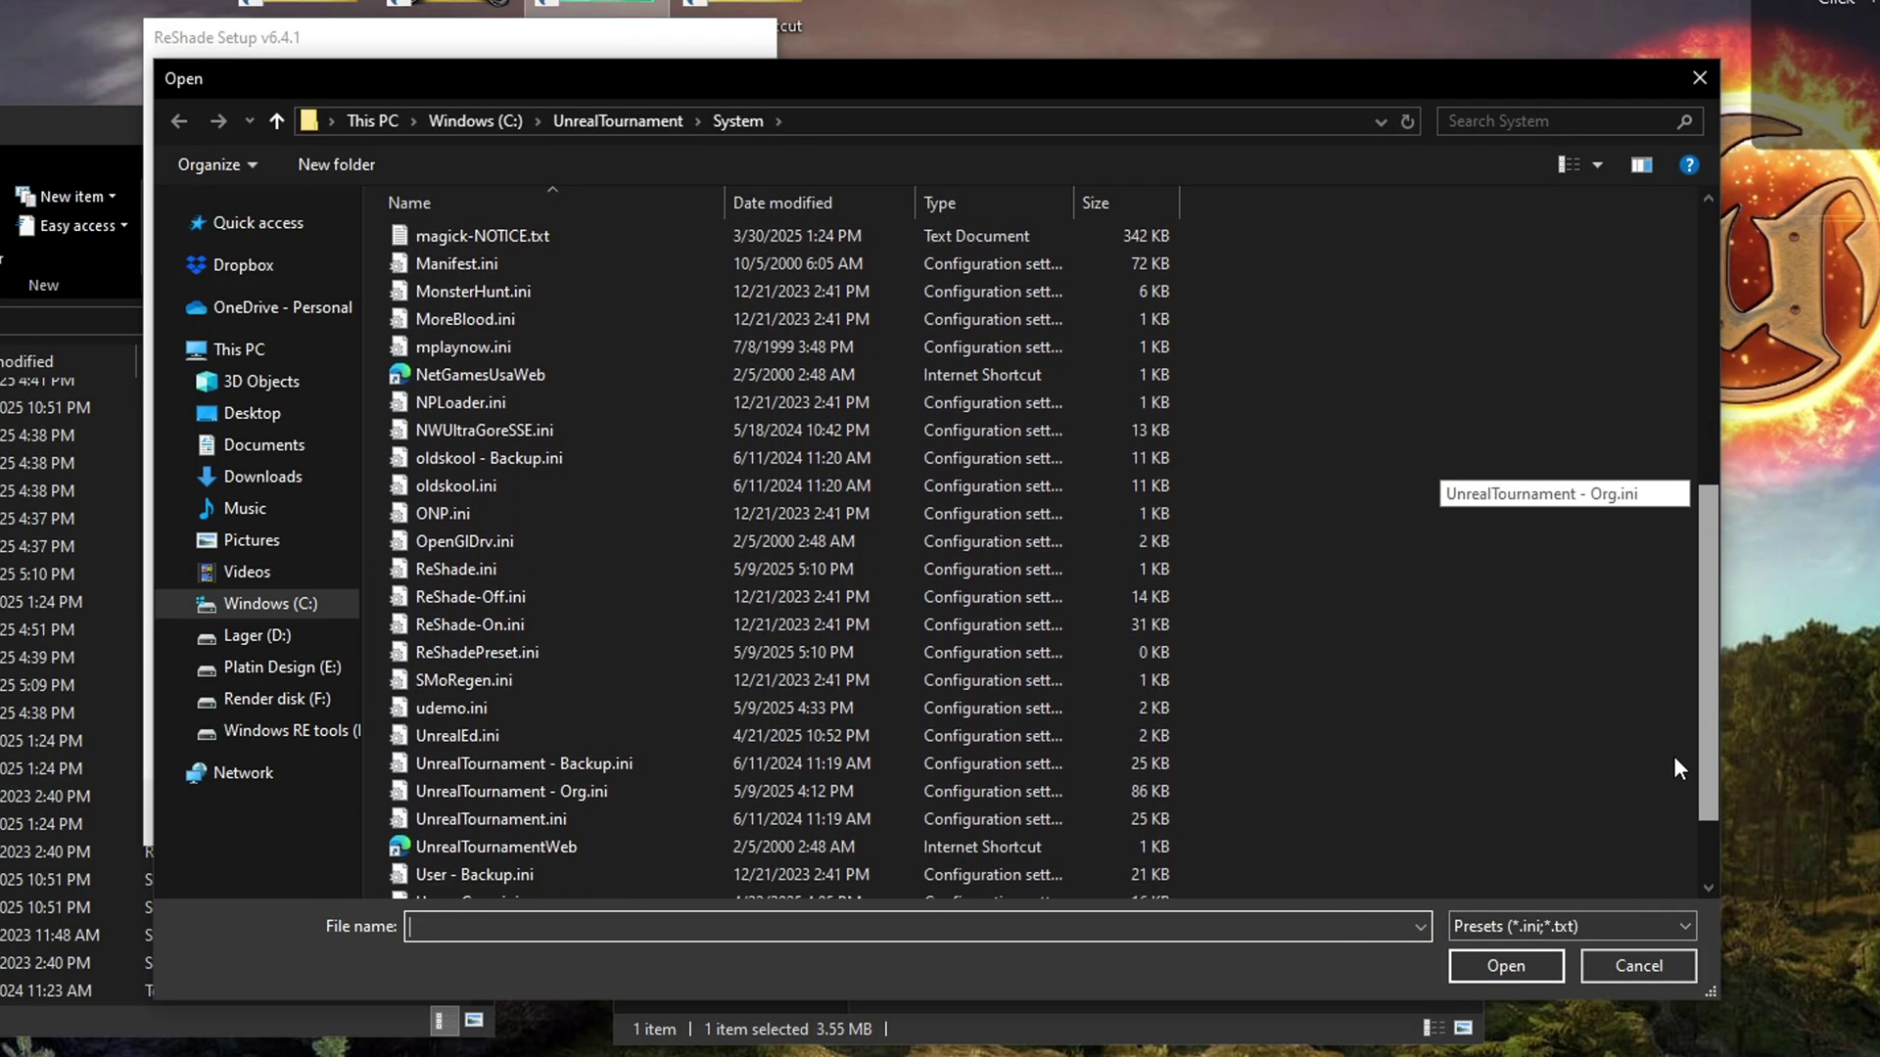
{"action": "left_click", "coordinate": [516, 621]}
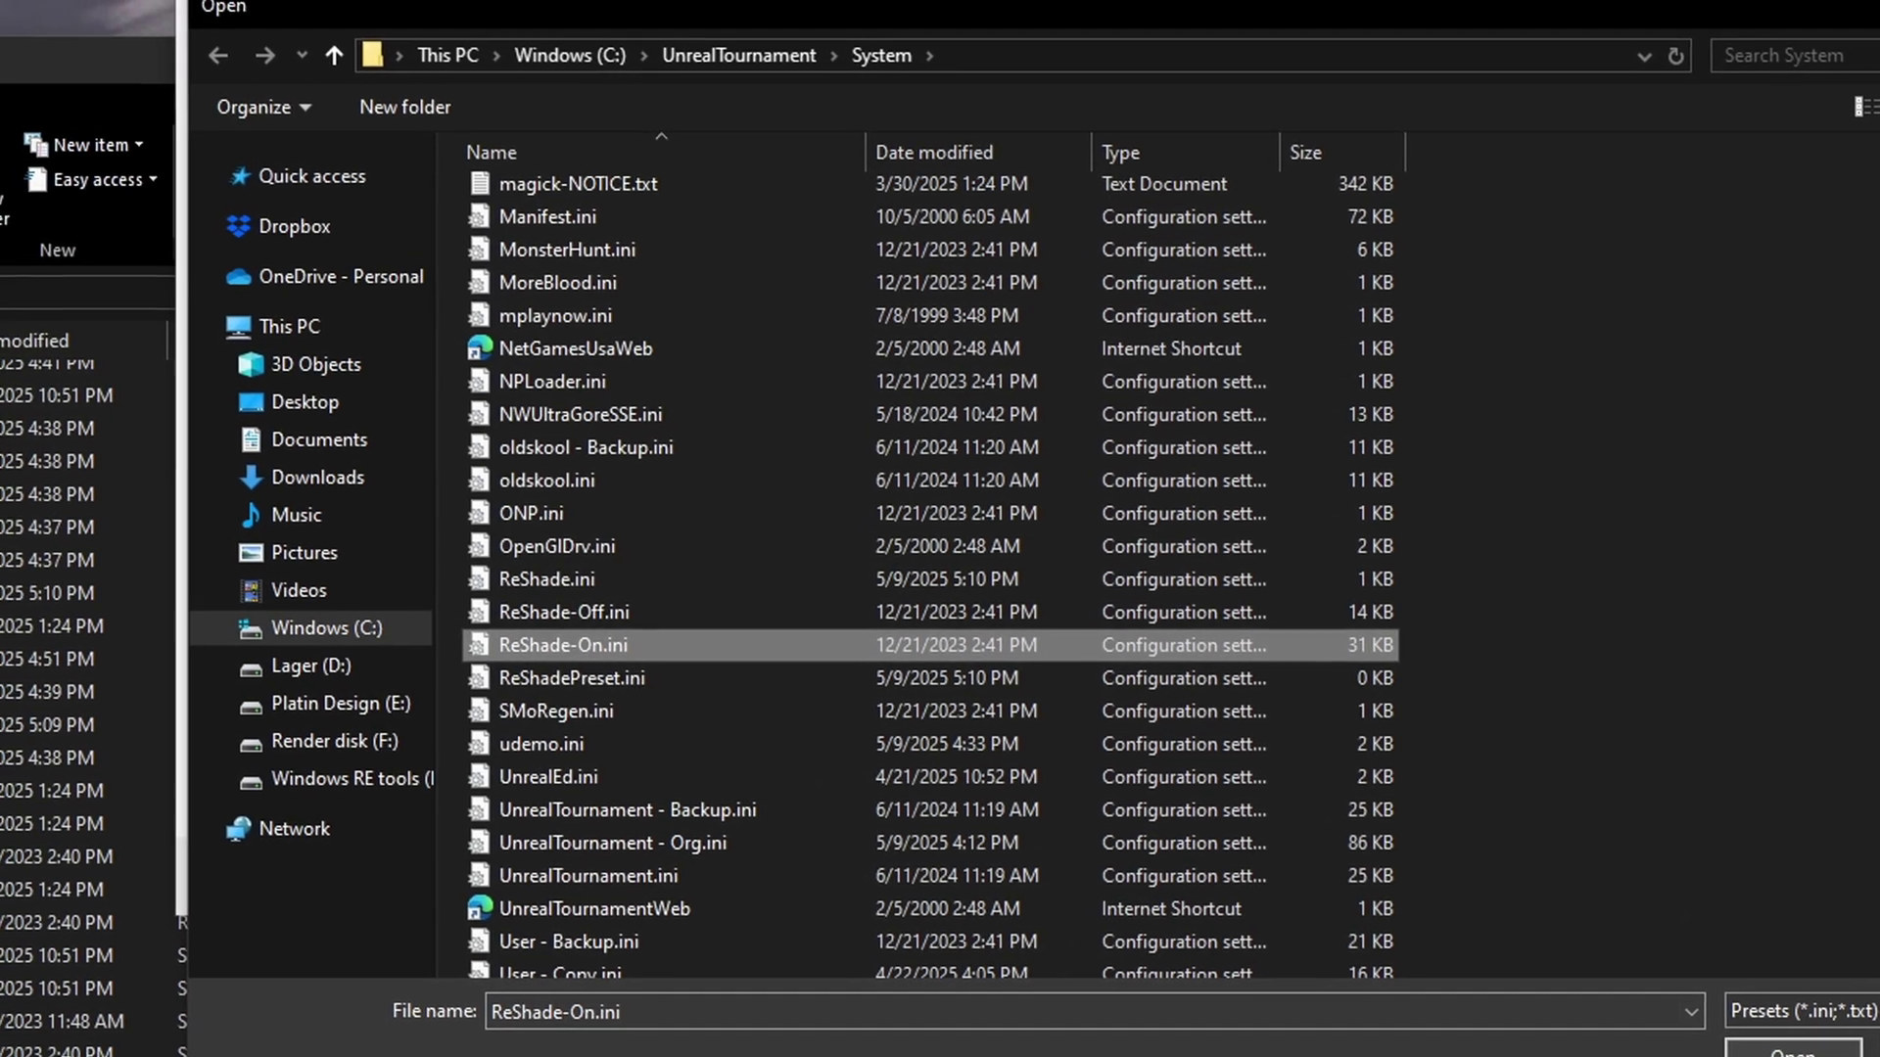
{"action": "left_click", "coordinate": [1731, 1051]}
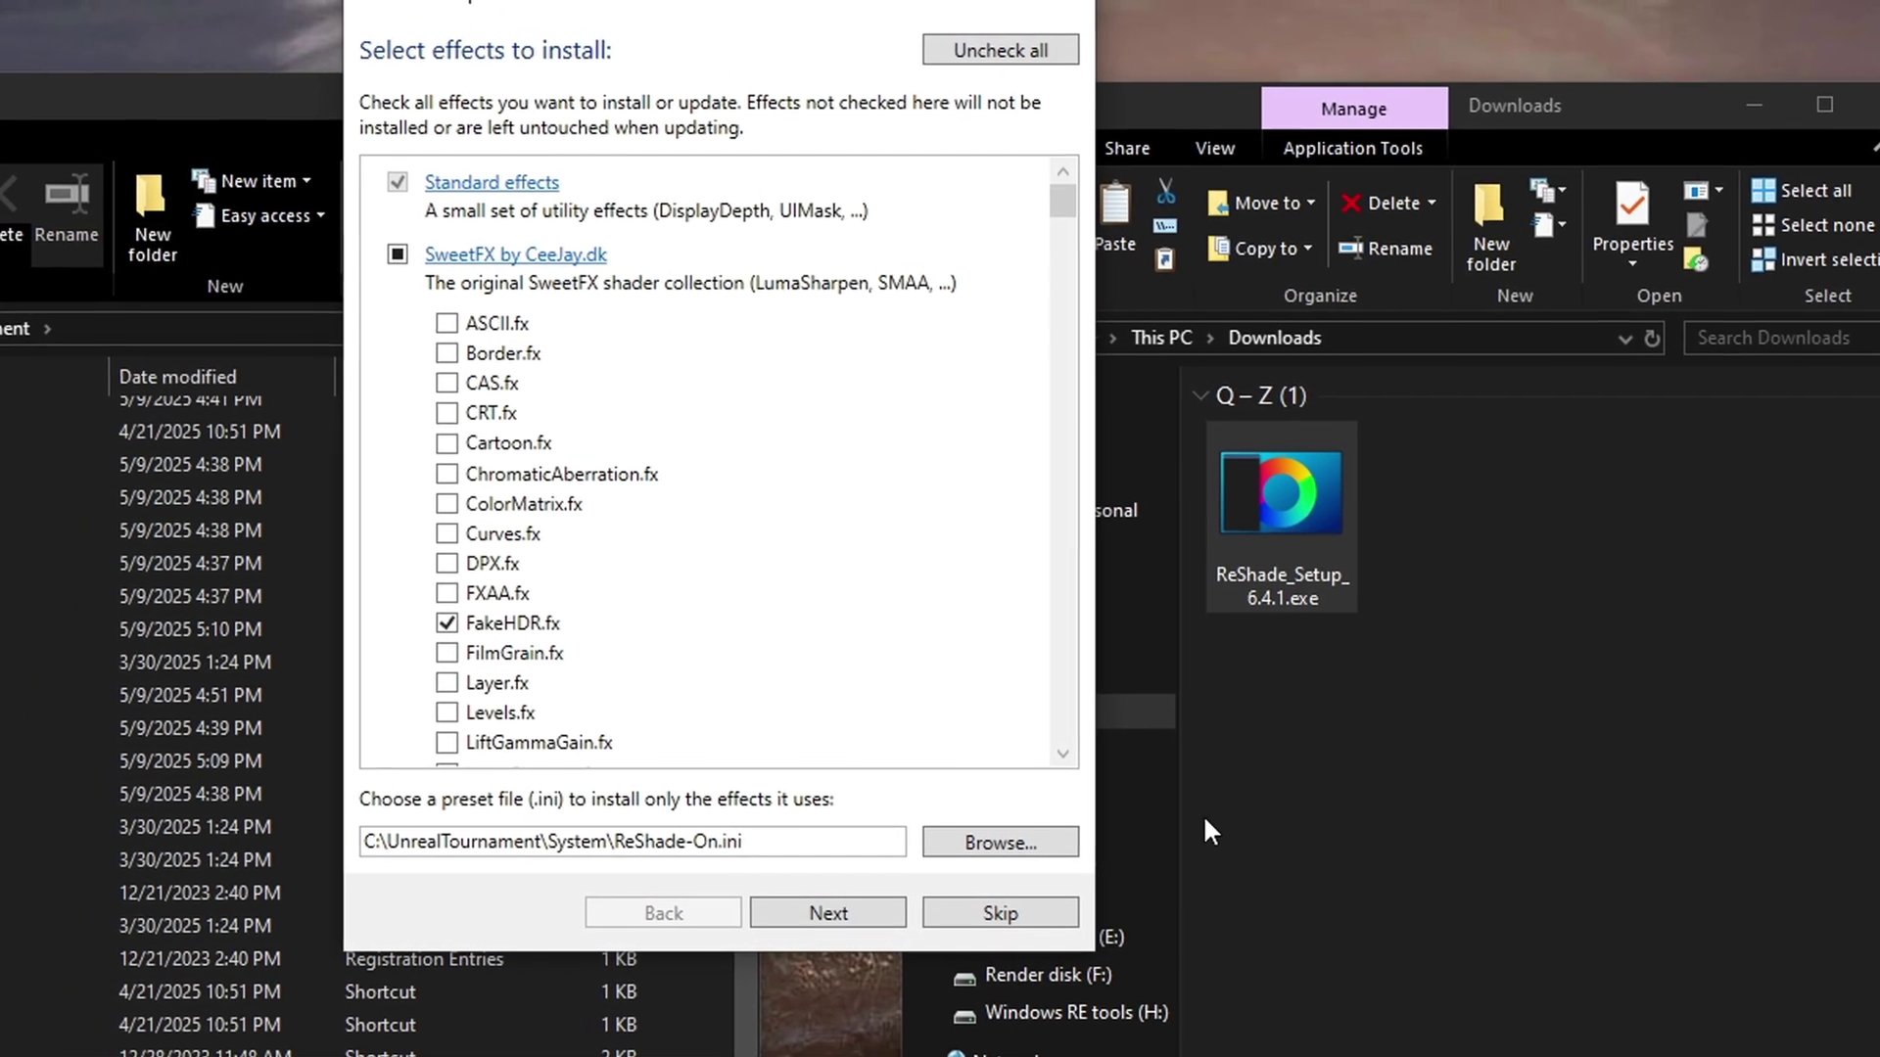
Check the effects preselected by the preset, install them and finish the ReShade setup.
{"action": "left_click_drag", "start_coordinate": [1042, 209], "coordinate": [1324, 383]}
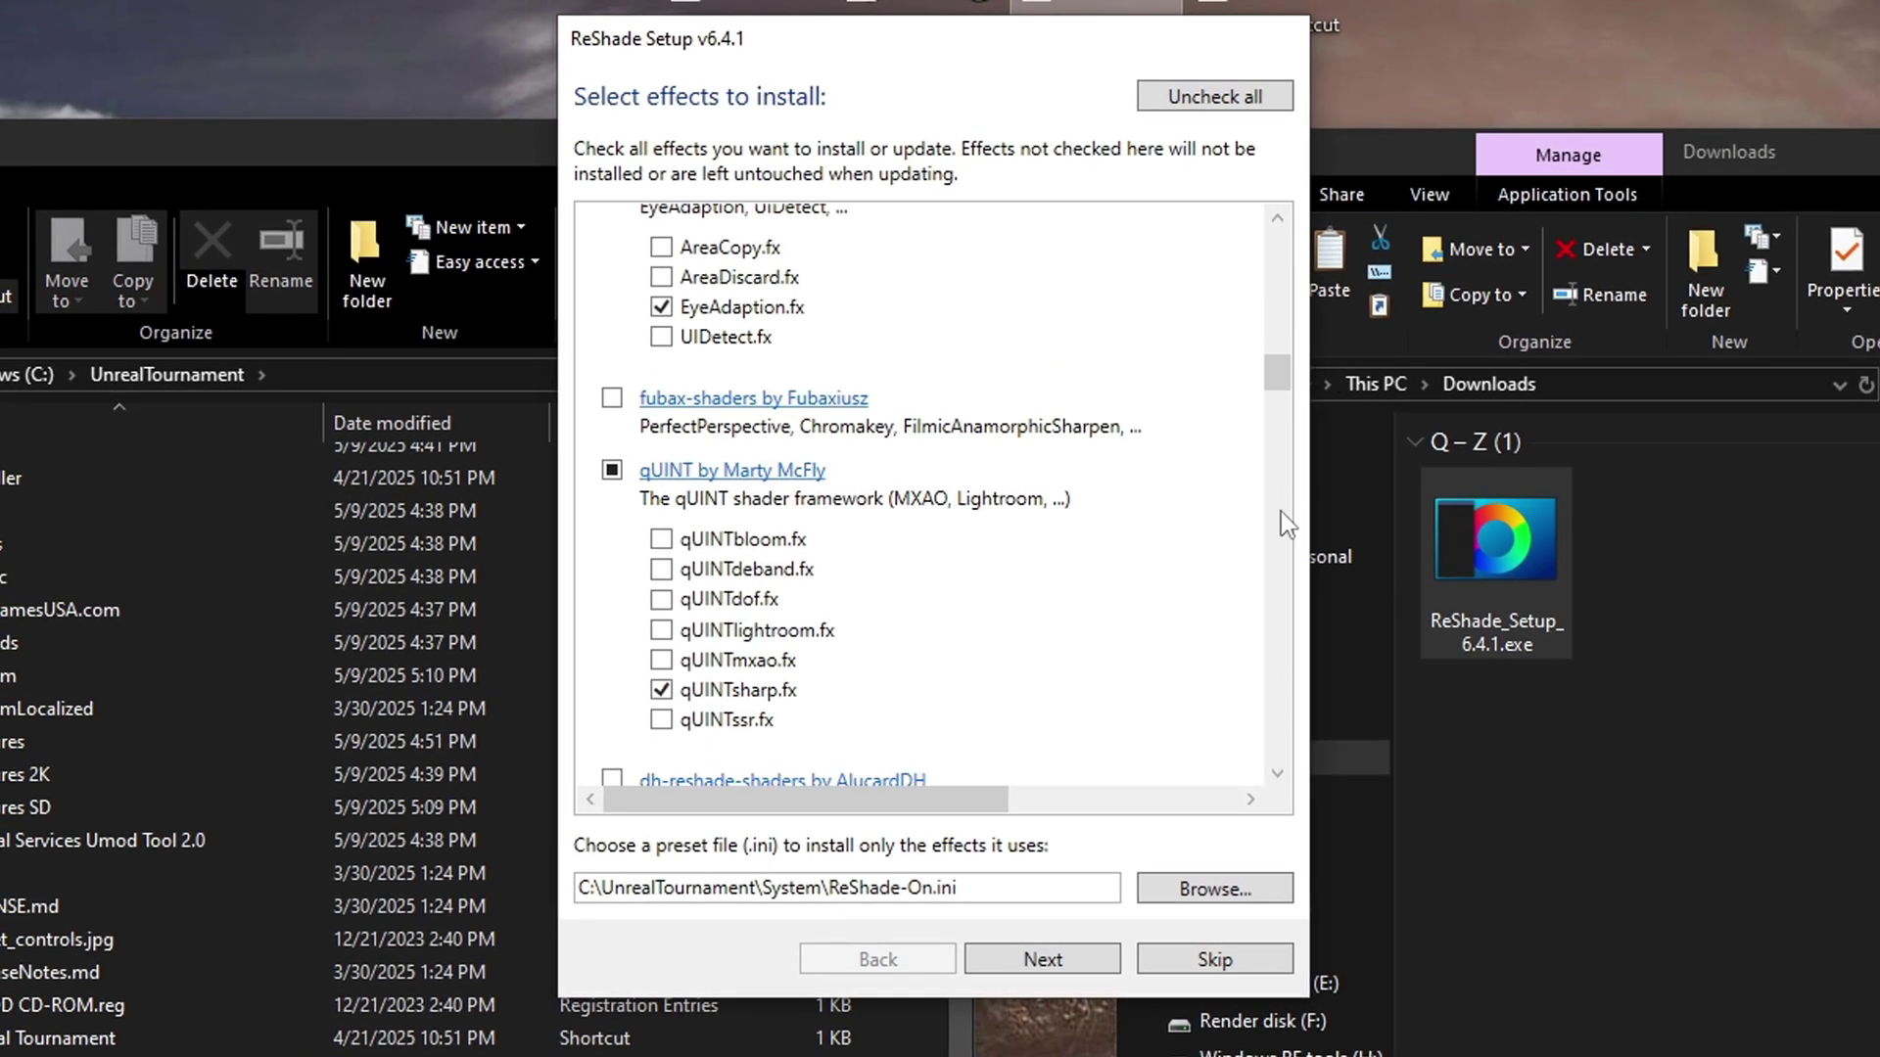
{"action": "left_click", "coordinate": [1276, 773]}
{"action": "left_click", "coordinate": [1278, 771]}
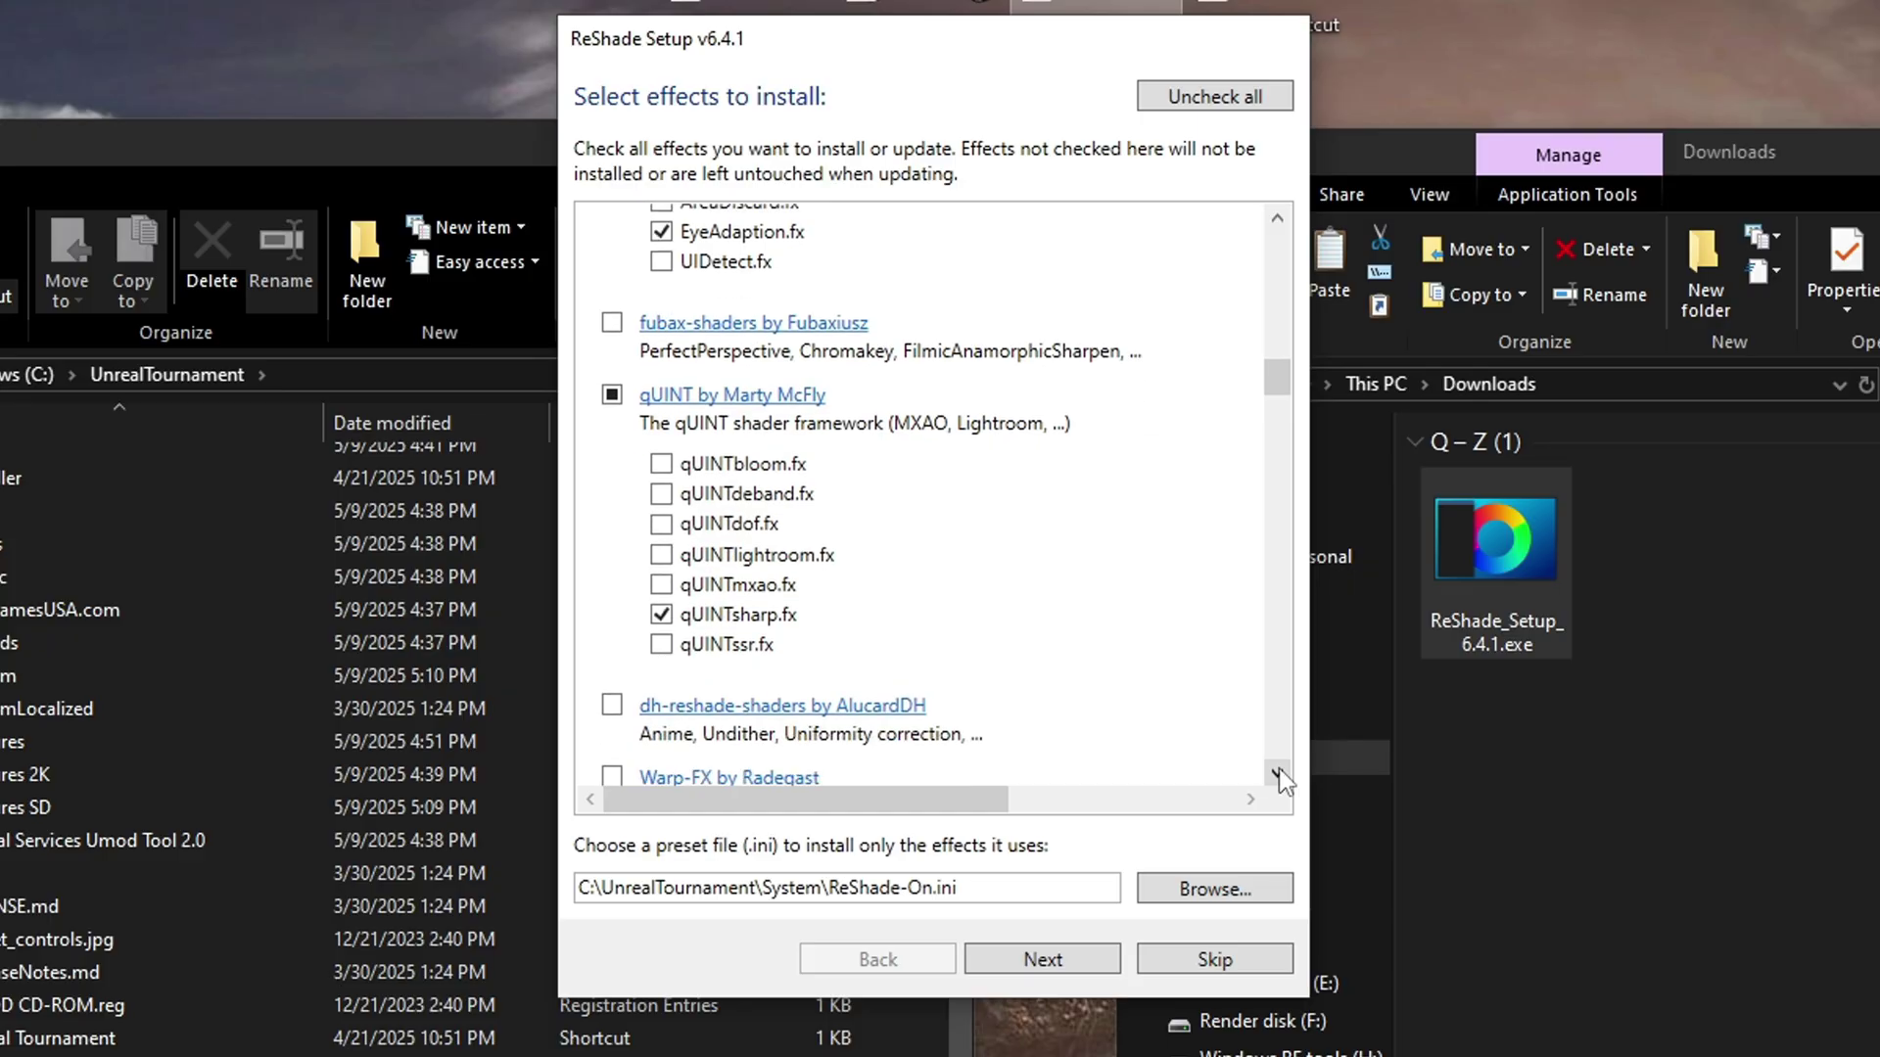
{"action": "left_click", "coordinate": [1279, 773]}
{"action": "left_click", "coordinate": [1278, 778]}
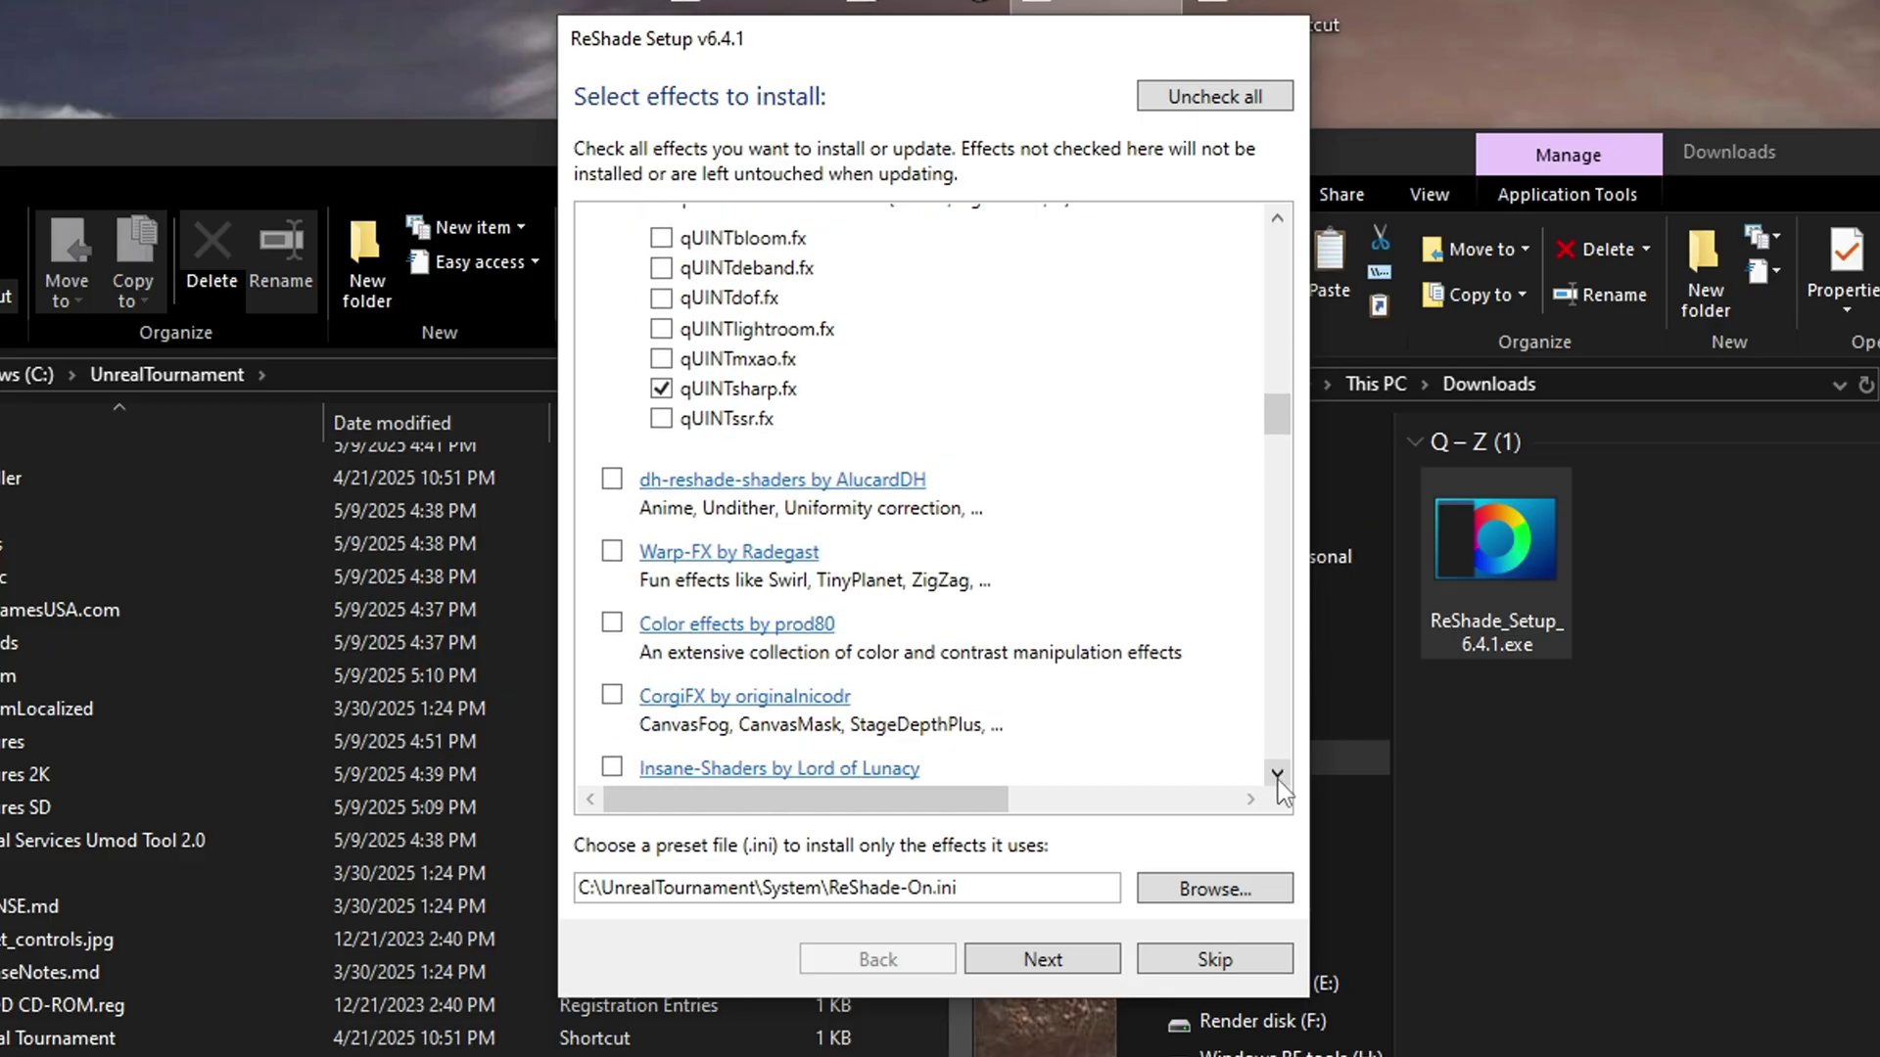
{"action": "left_click", "coordinate": [1059, 960]}
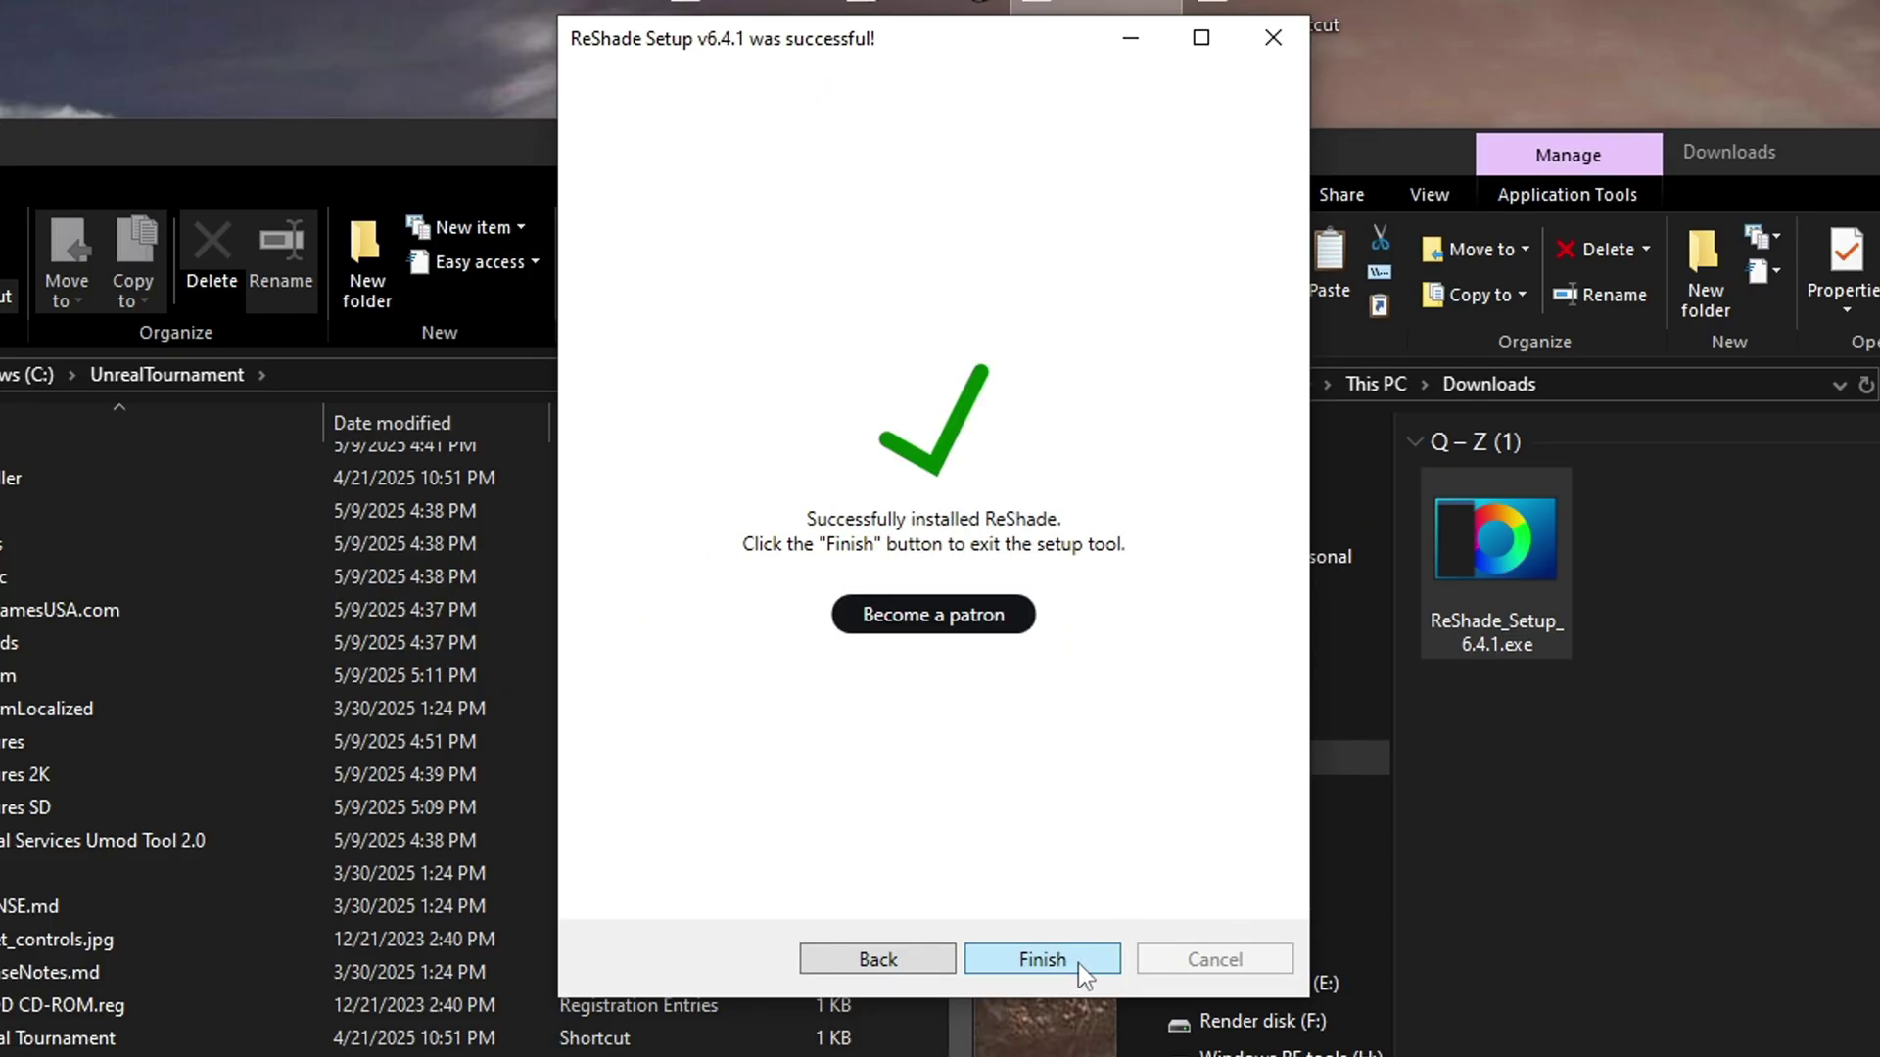
{"action": "left_click", "coordinate": [1077, 966]}
Delete ReShade_Setup_6.4.1.exe from the Downloads folder.
{"action": "left_click", "coordinate": [1541, 814]}
{"action": "left_click", "coordinate": [1490, 567]}
{"action": "key", "text": "Delete"}
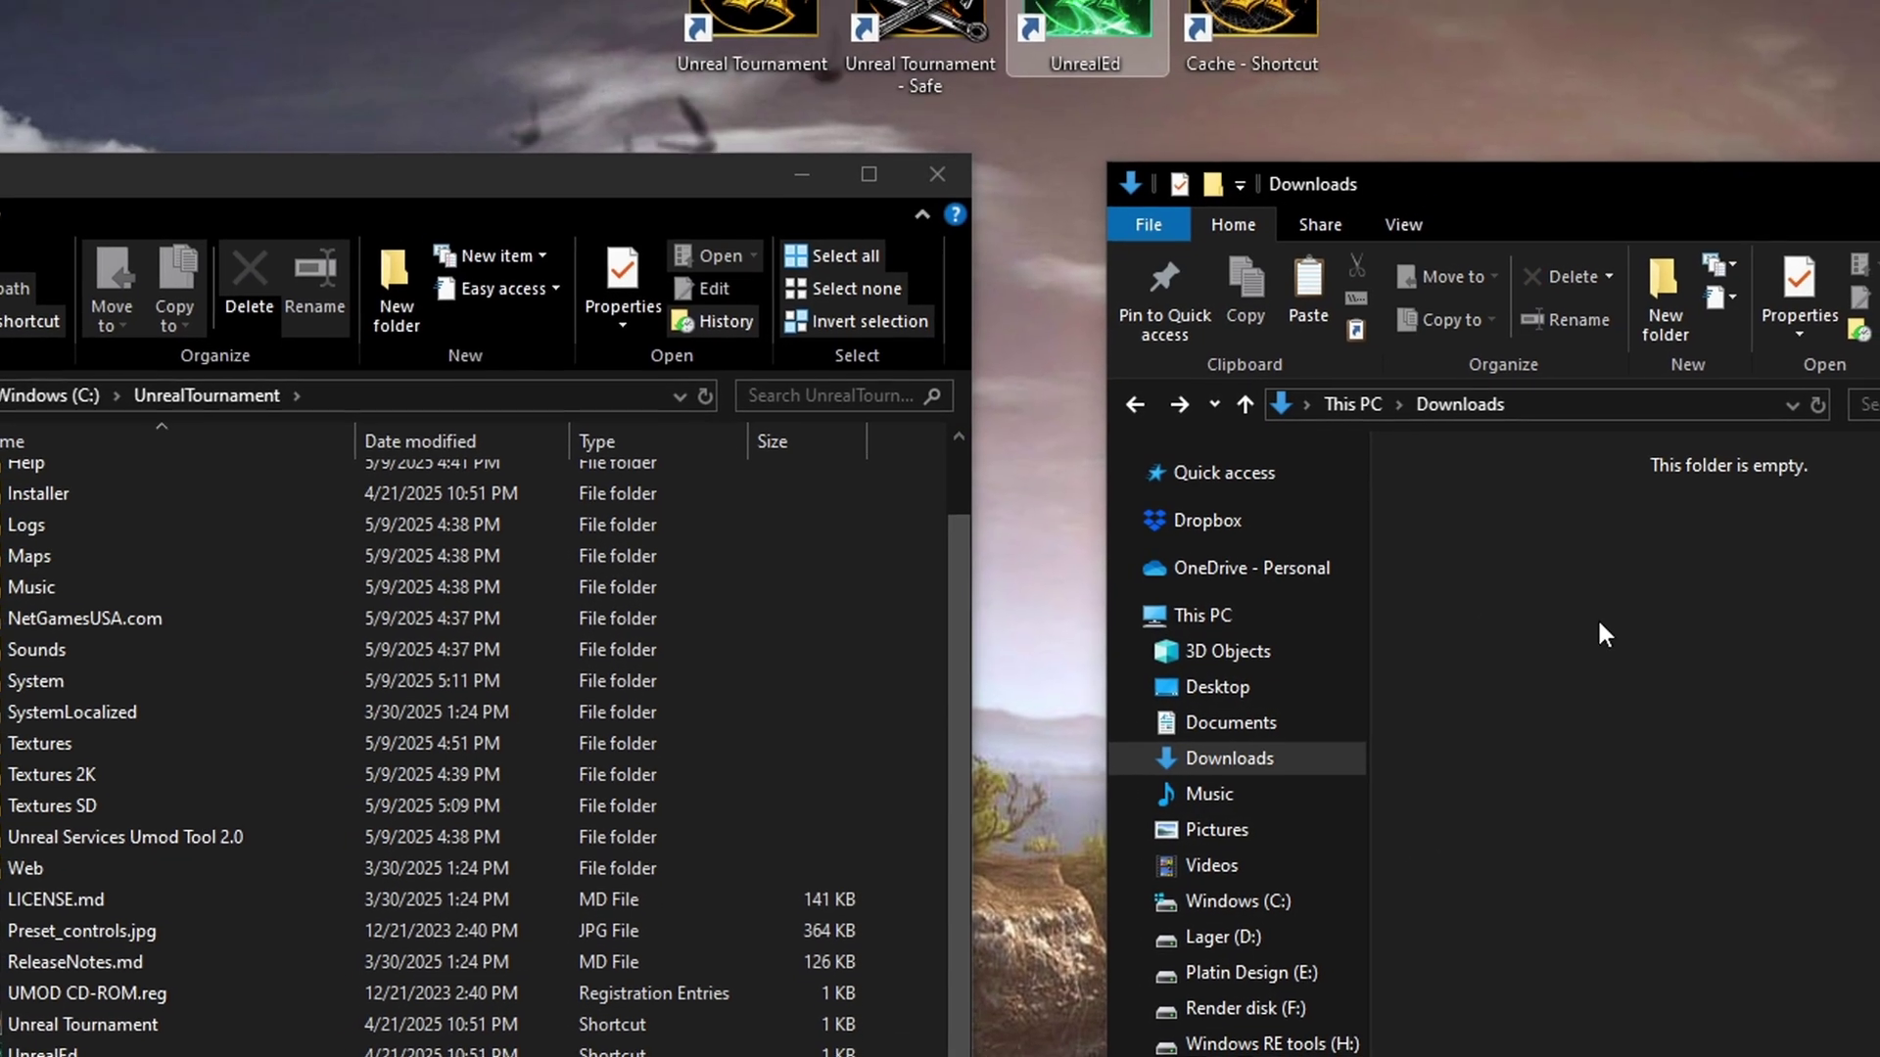
Launch Unreal Tournament from its desktop shortcut, then skip the ReShade tutorial and close the overlay.
{"action": "double_click", "coordinate": [753, 15]}
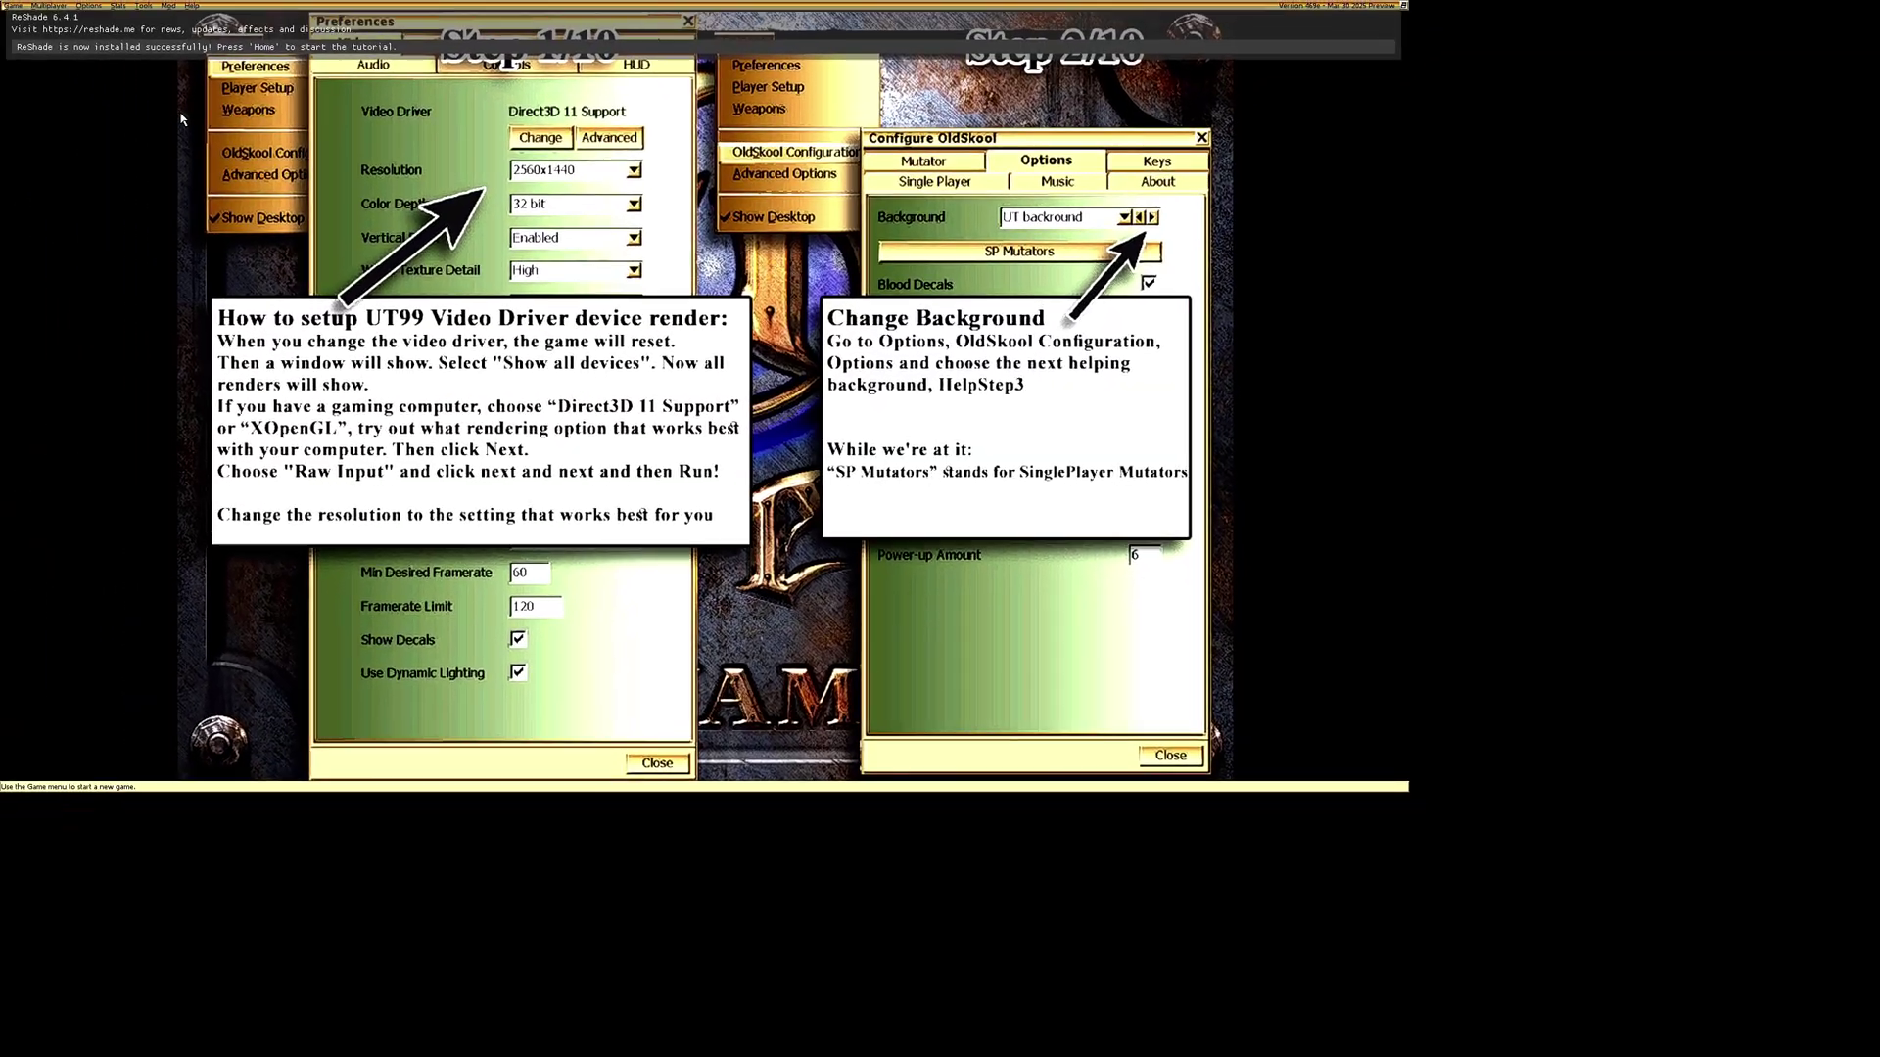
{"action": "key", "text": "Home"}
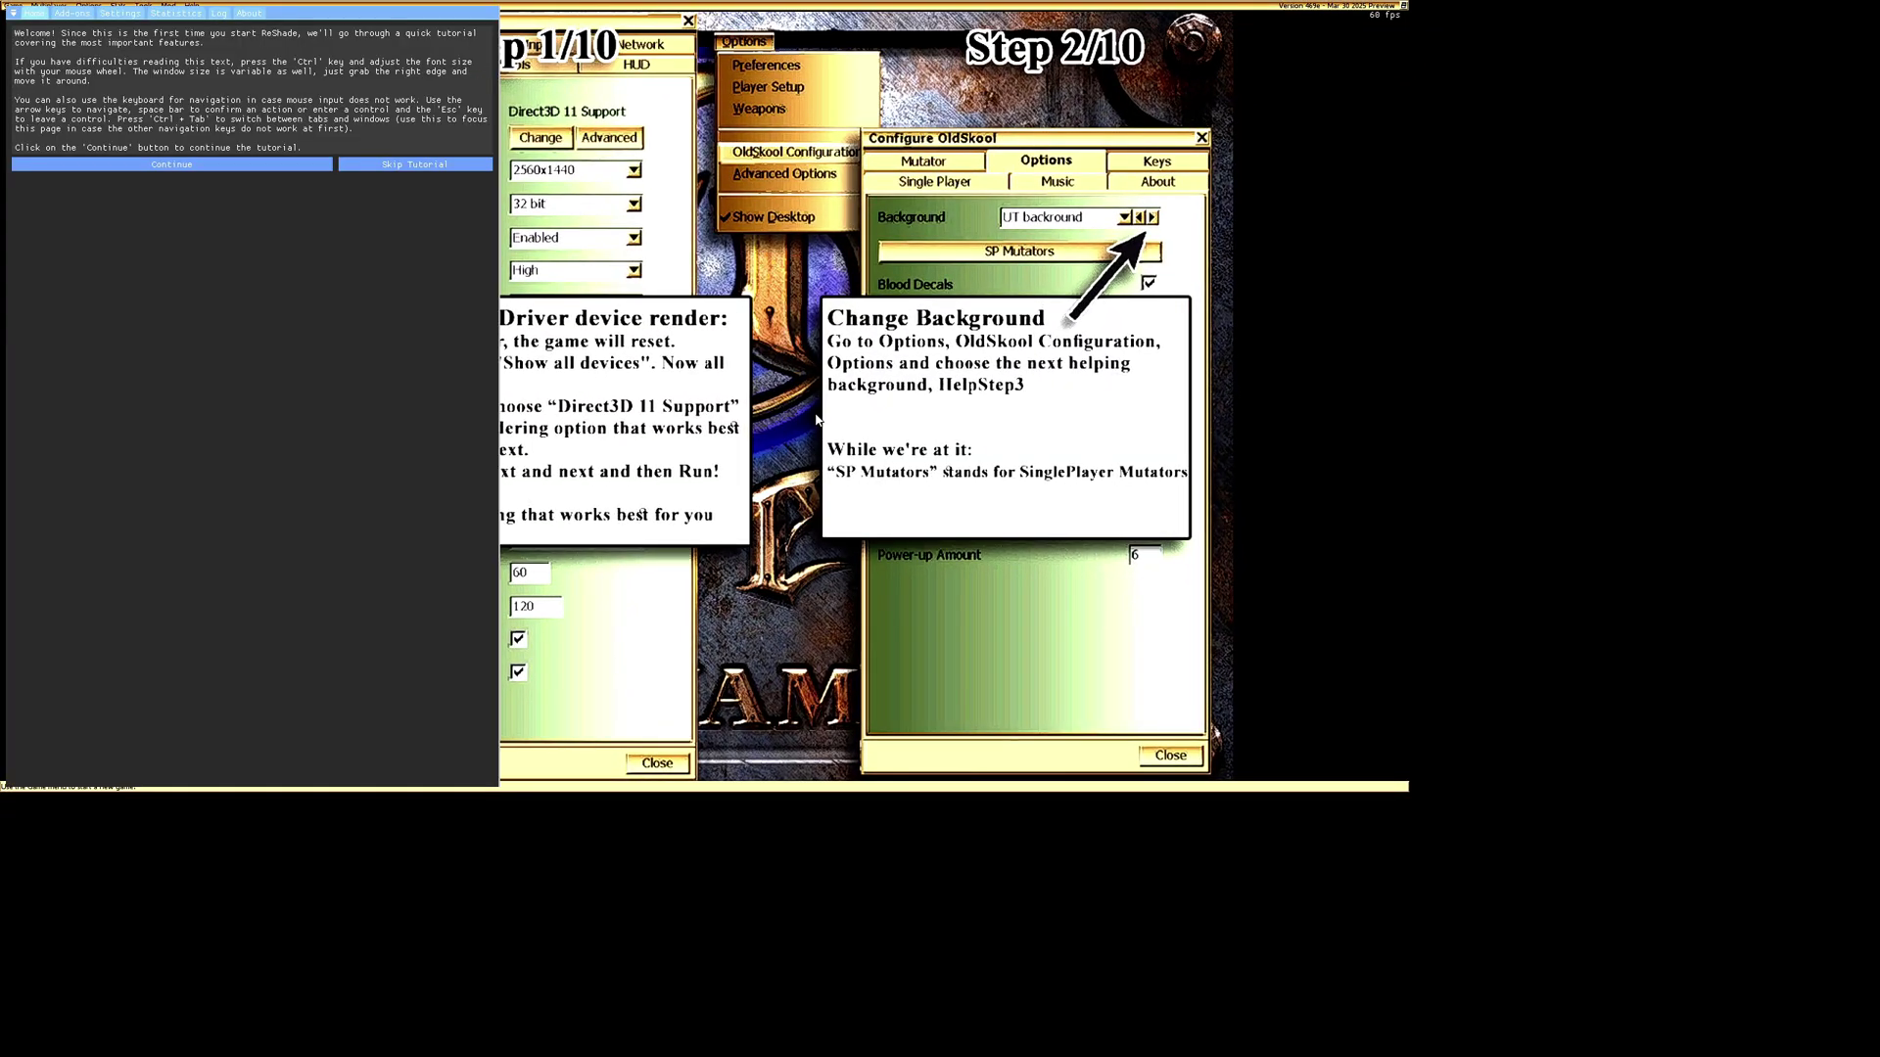
{"action": "left_click", "coordinate": [429, 166]}
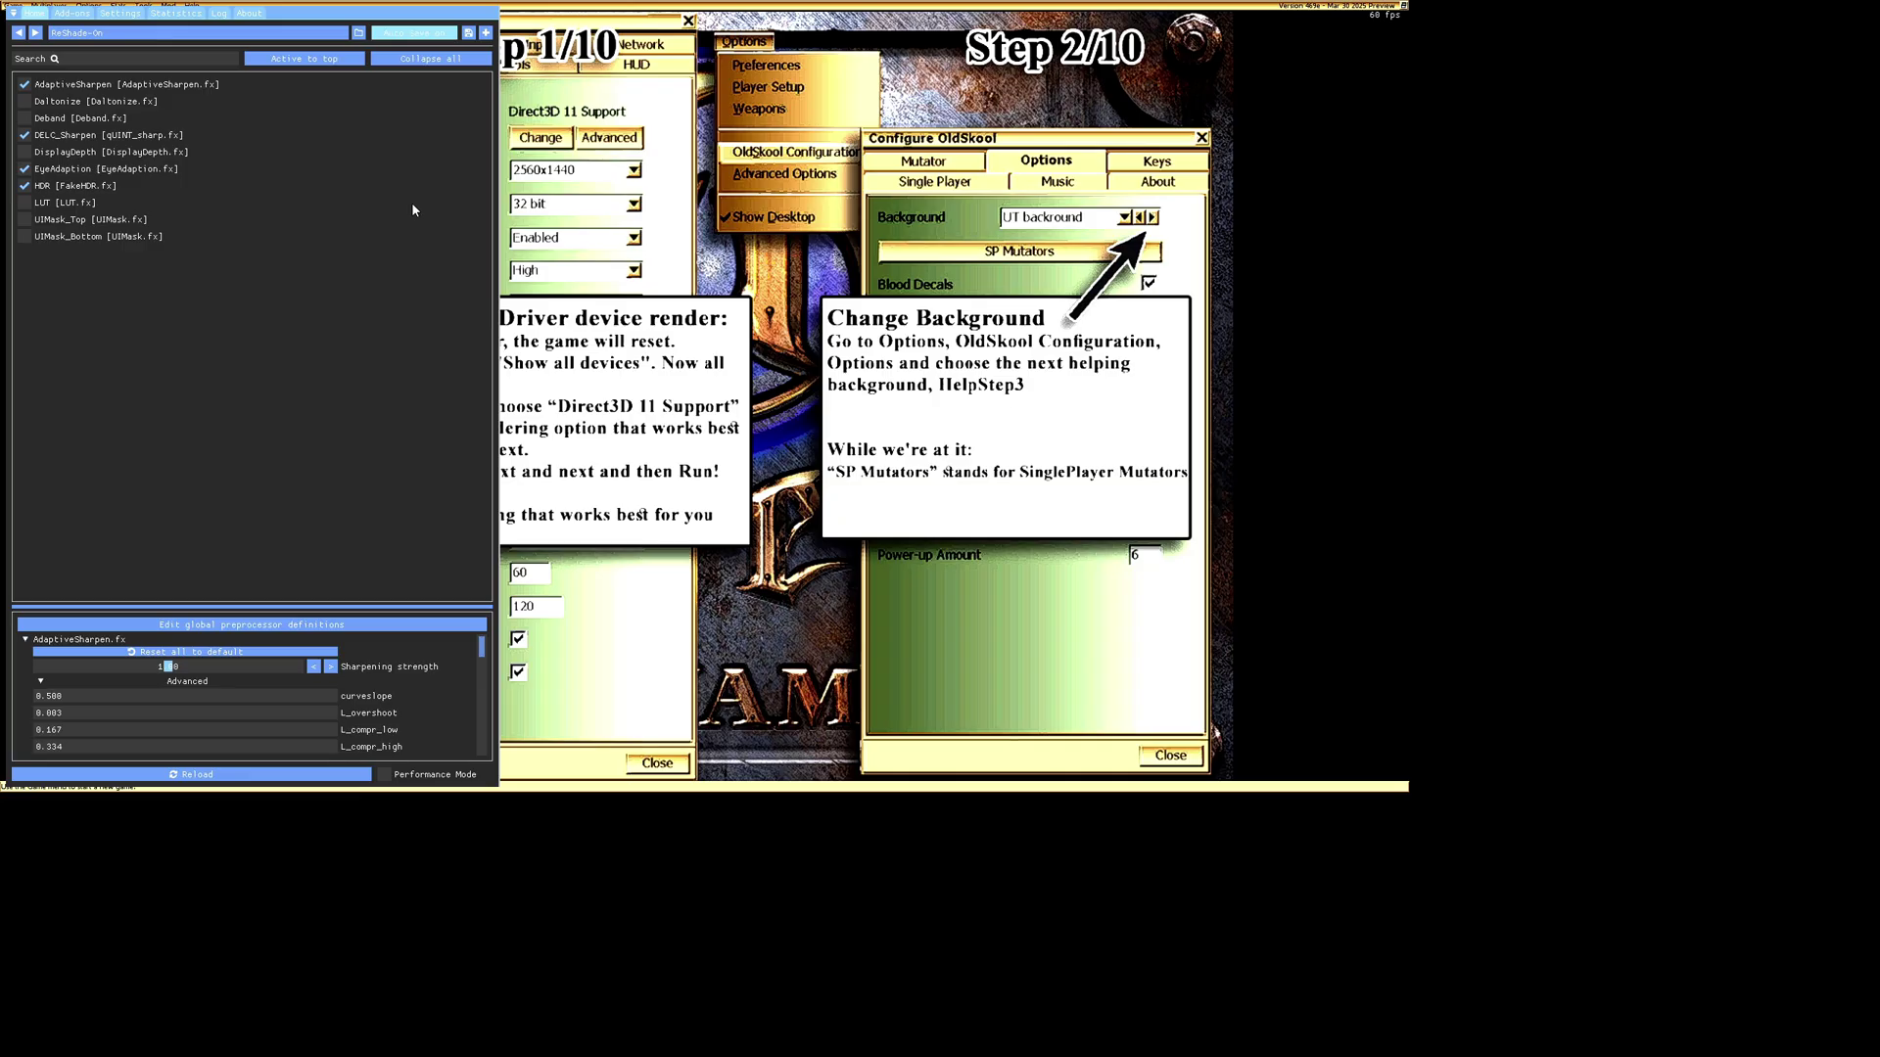
{"action": "key", "text": "Home"}
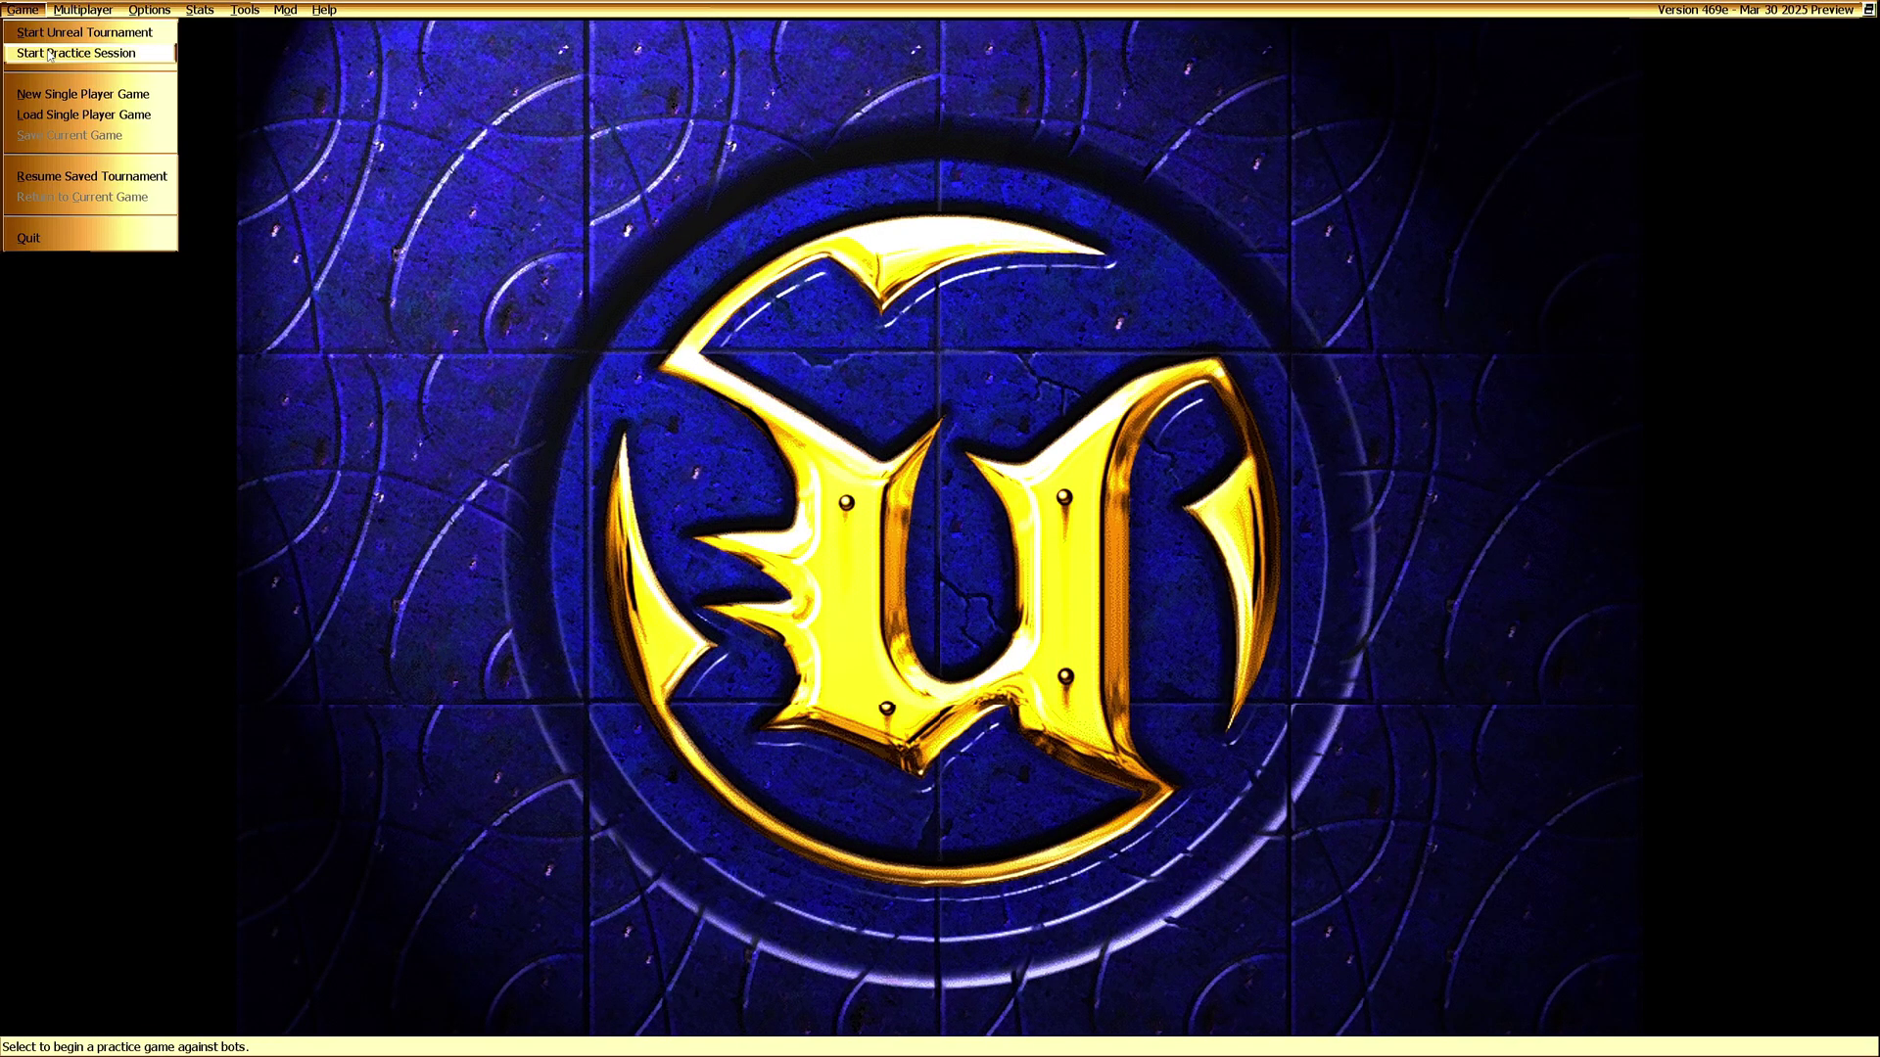
Open the practice session setup and examine the used and unused mutators in its mutator configuration.
{"action": "left_click", "coordinate": [48, 54]}
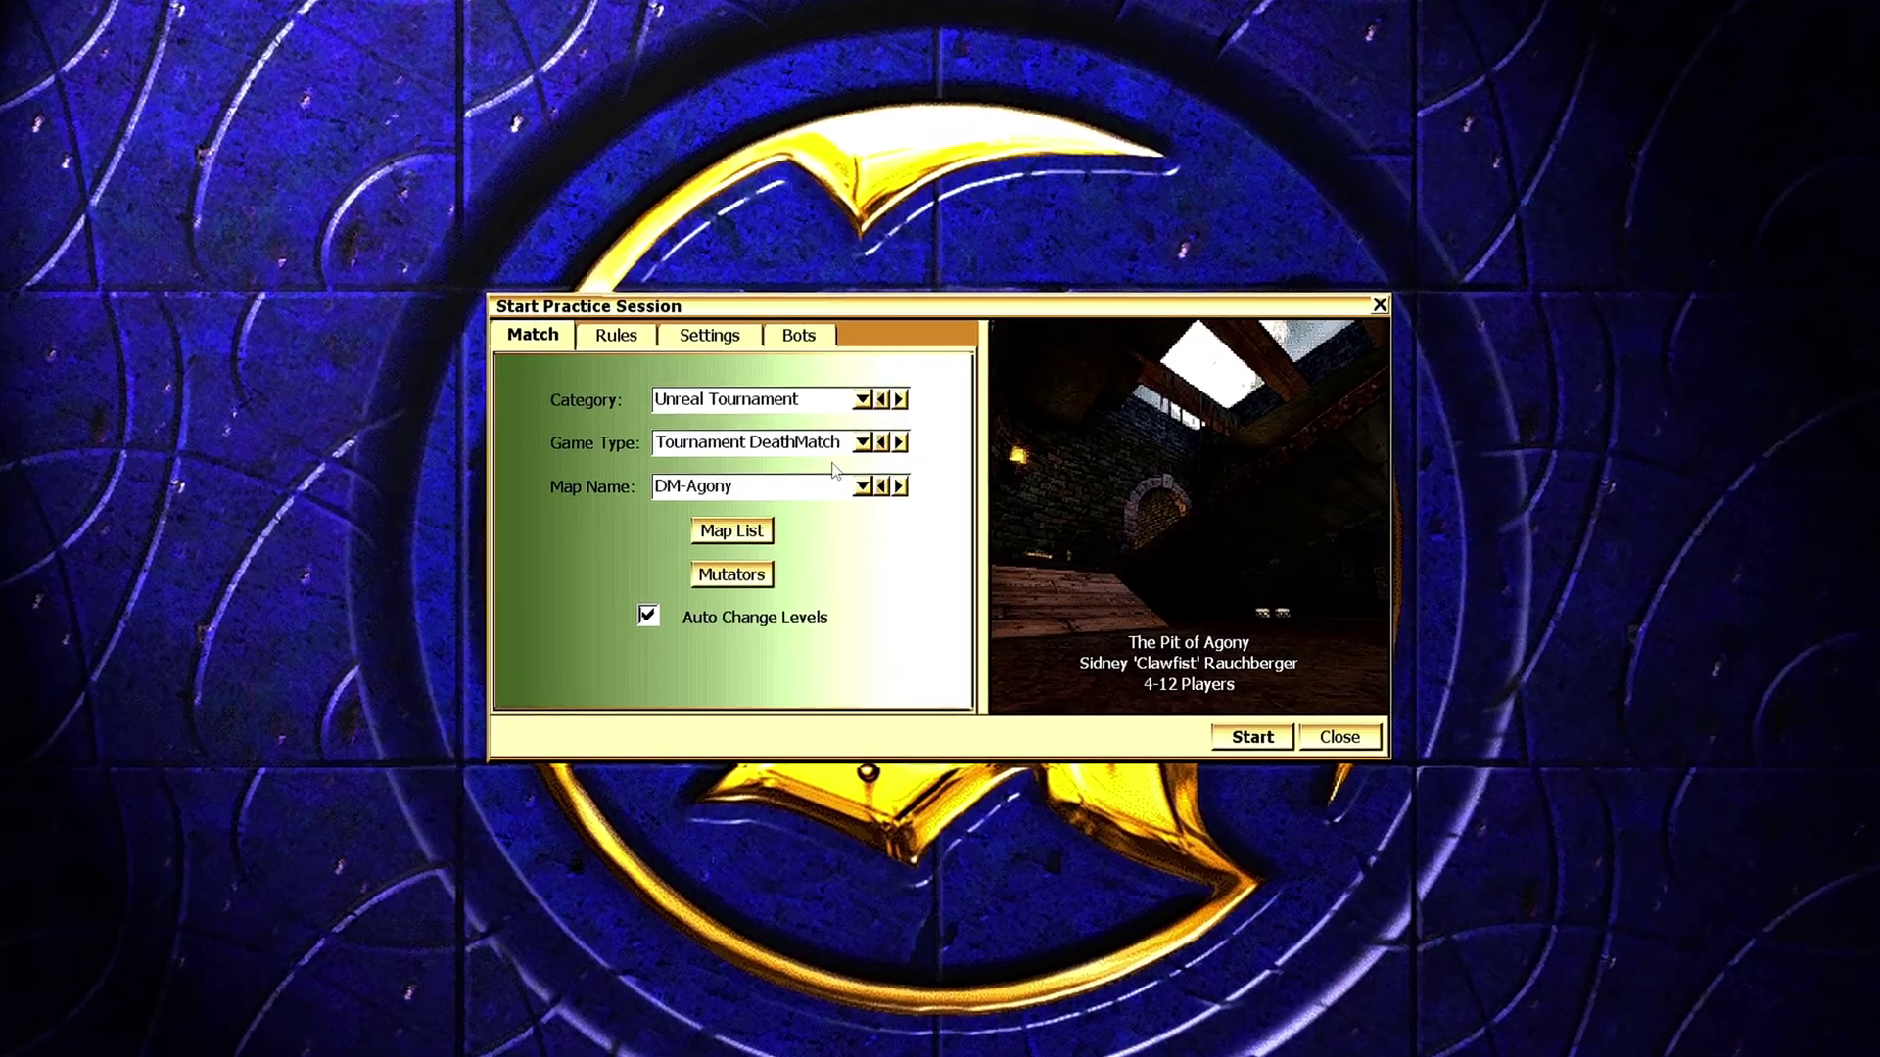
{"action": "left_click", "coordinate": [723, 576]}
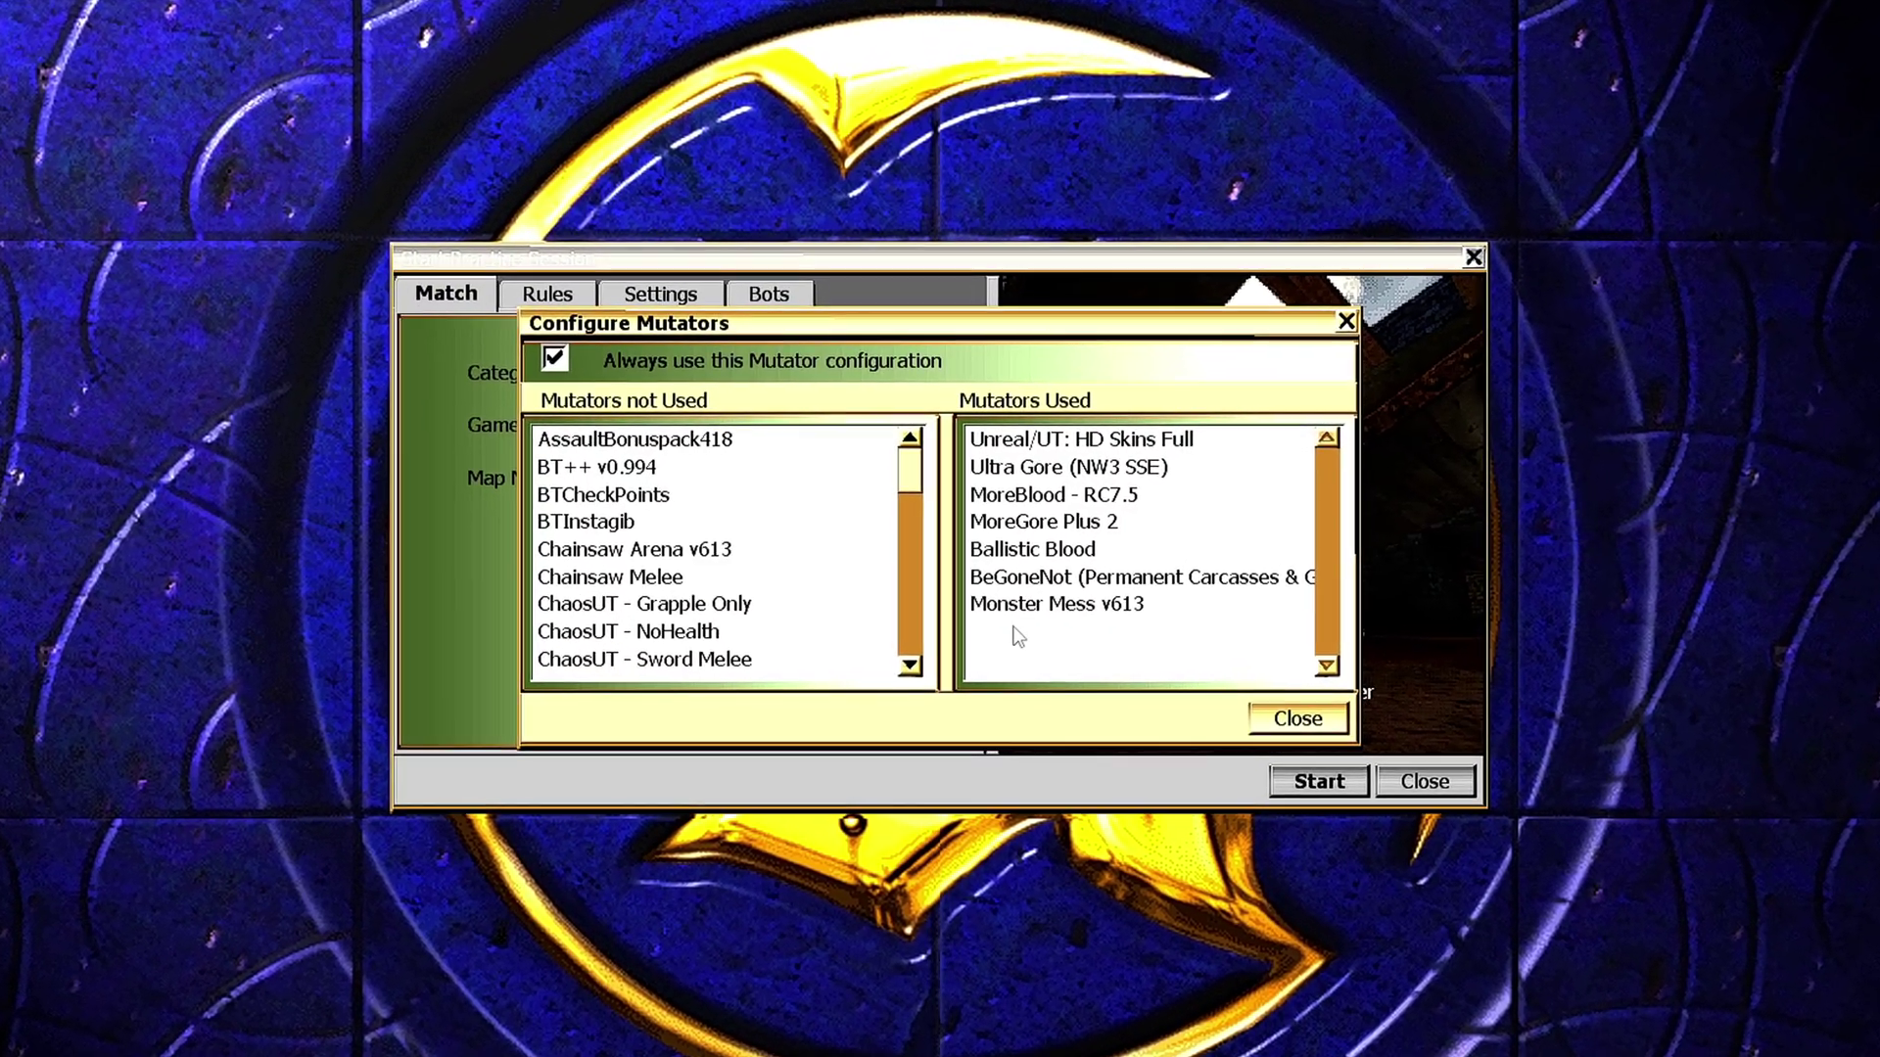
{"action": "left_click", "coordinate": [1037, 604]}
{"action": "left_click", "coordinate": [1040, 577]}
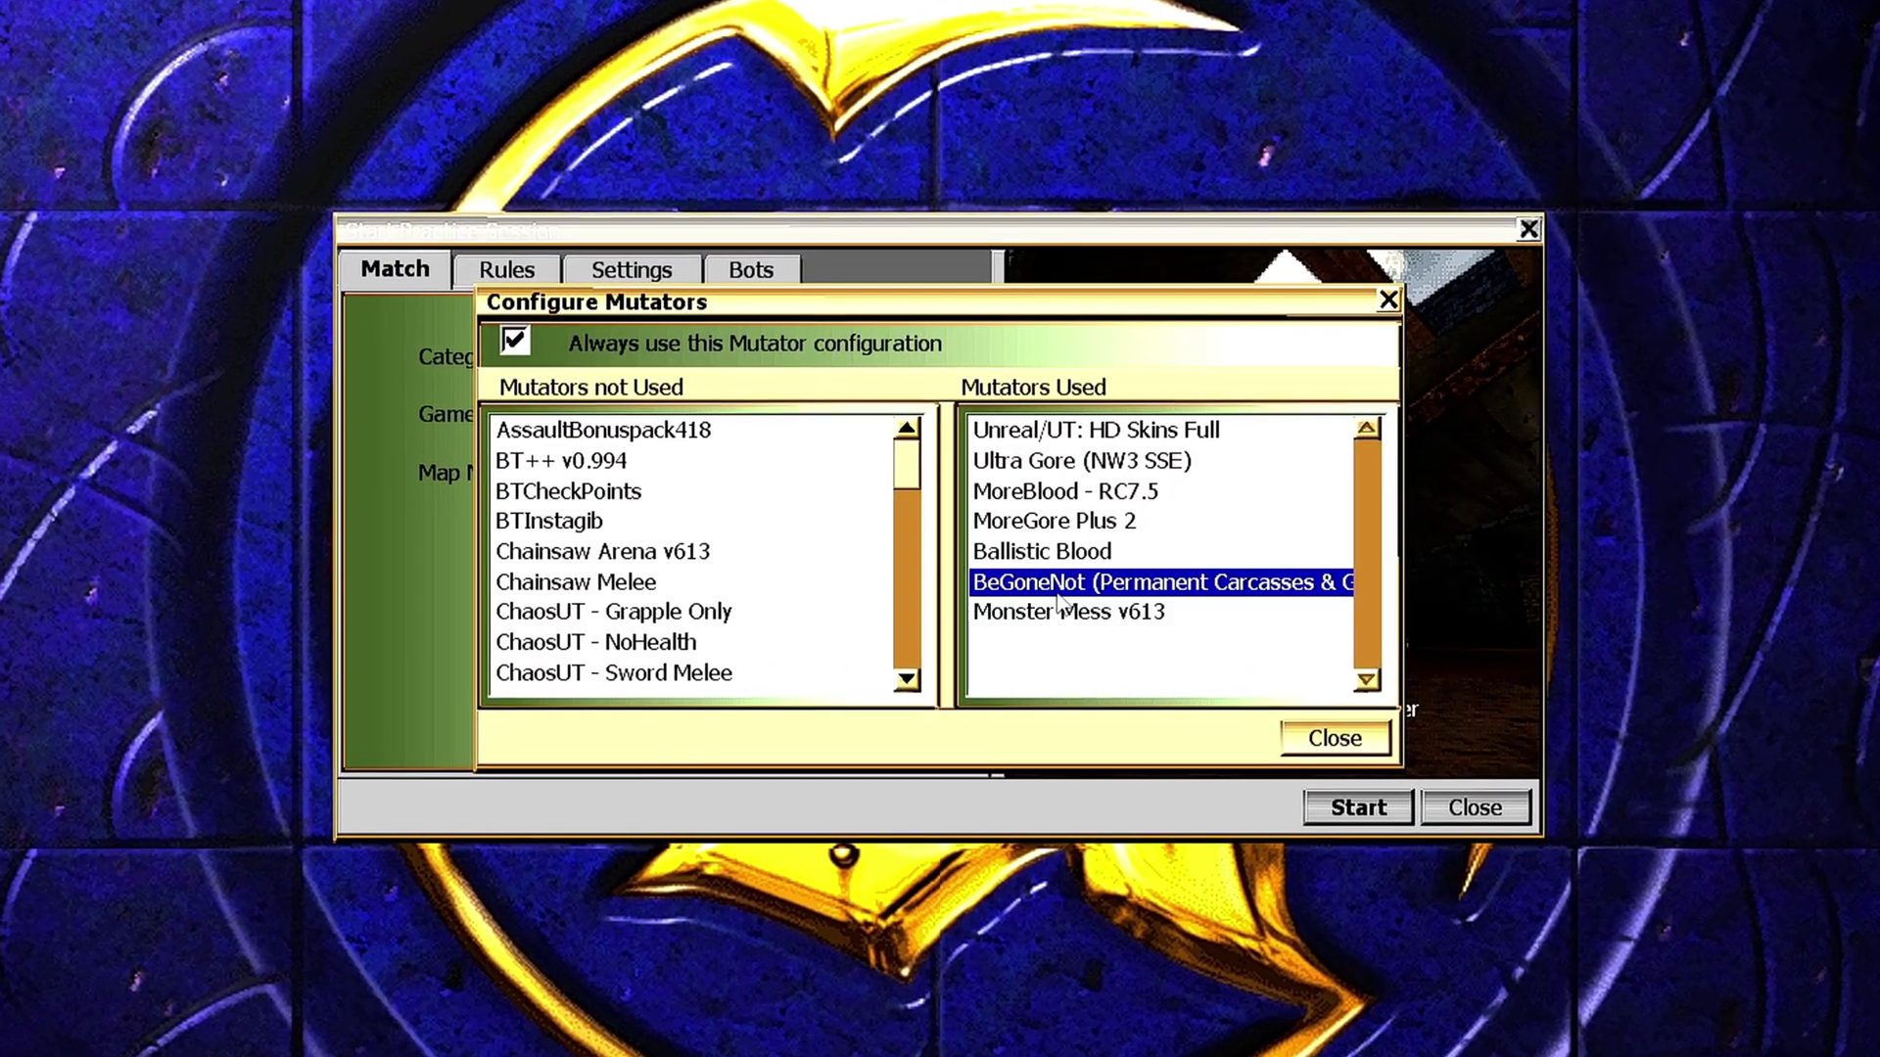
{"action": "left_click", "coordinate": [1042, 551]}
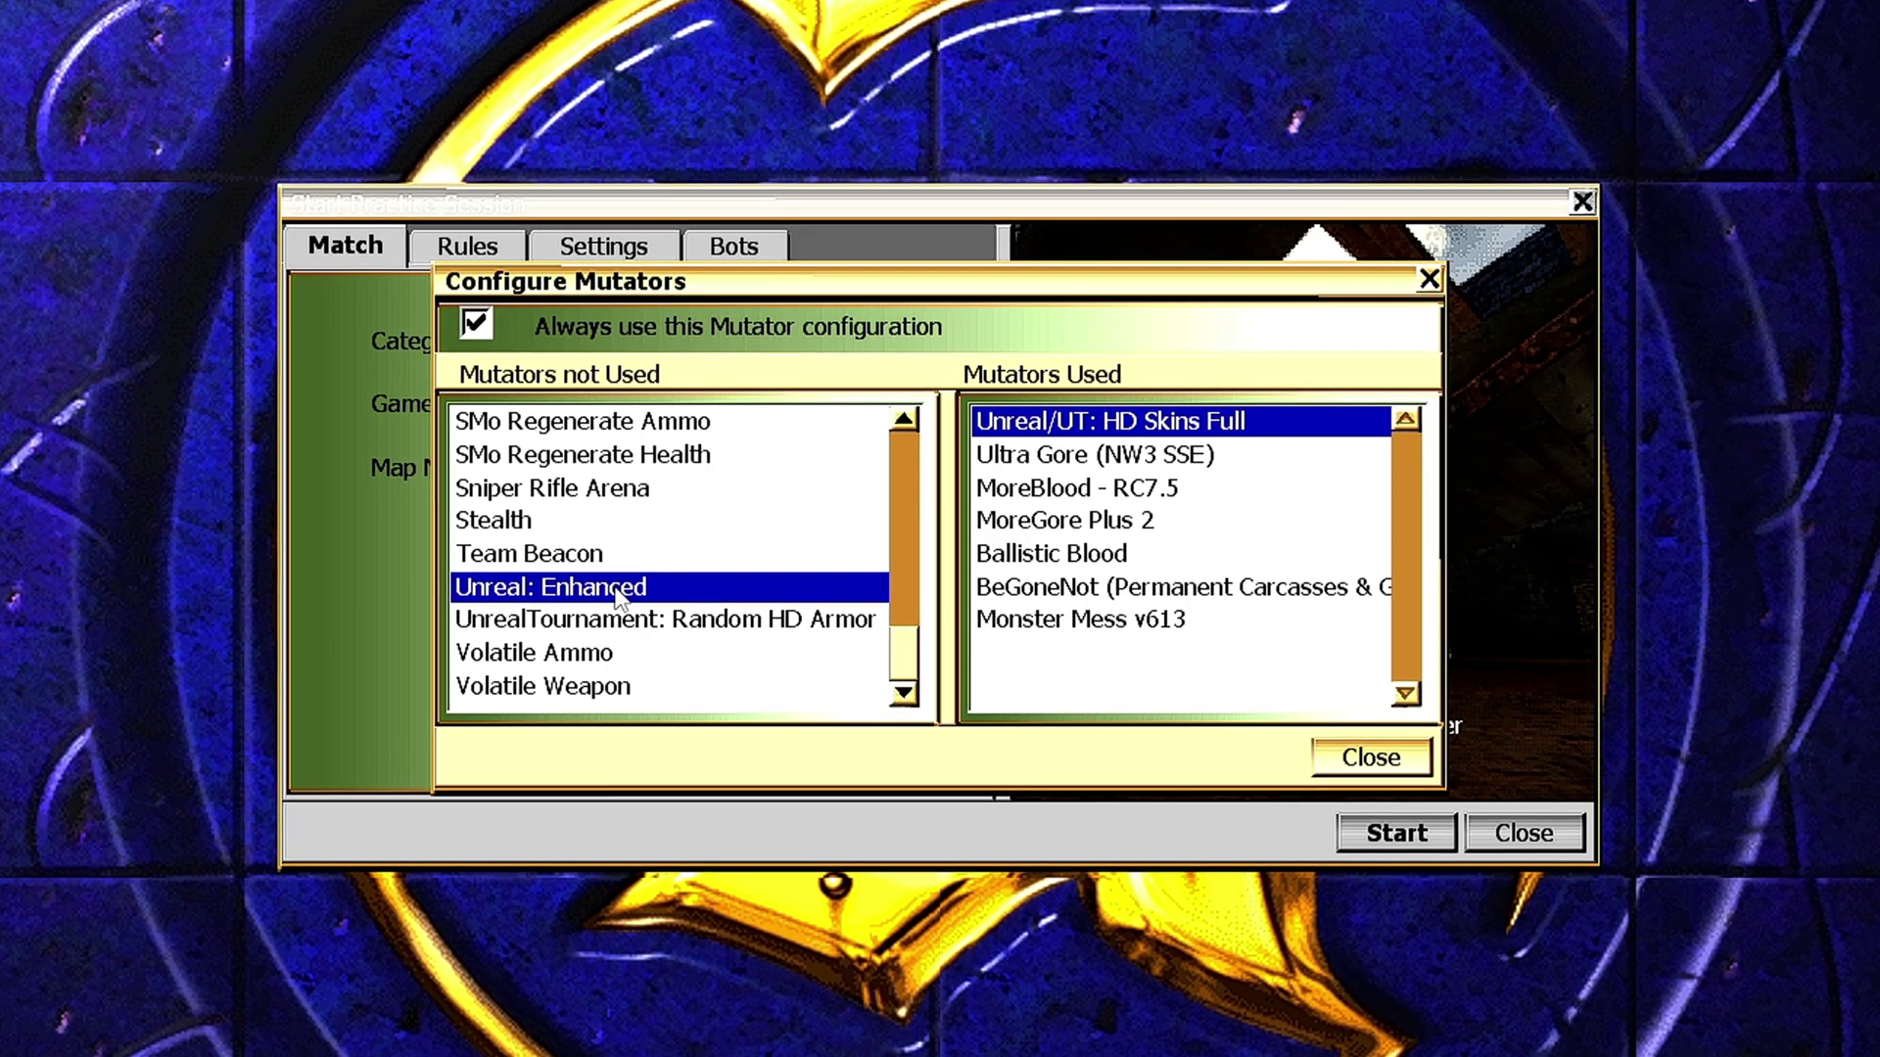
Close the mutator configuration and start the Tournament DeathMatch practice match on DM-Agony, moving forward into the map.
{"action": "left_click", "coordinate": [1374, 765]}
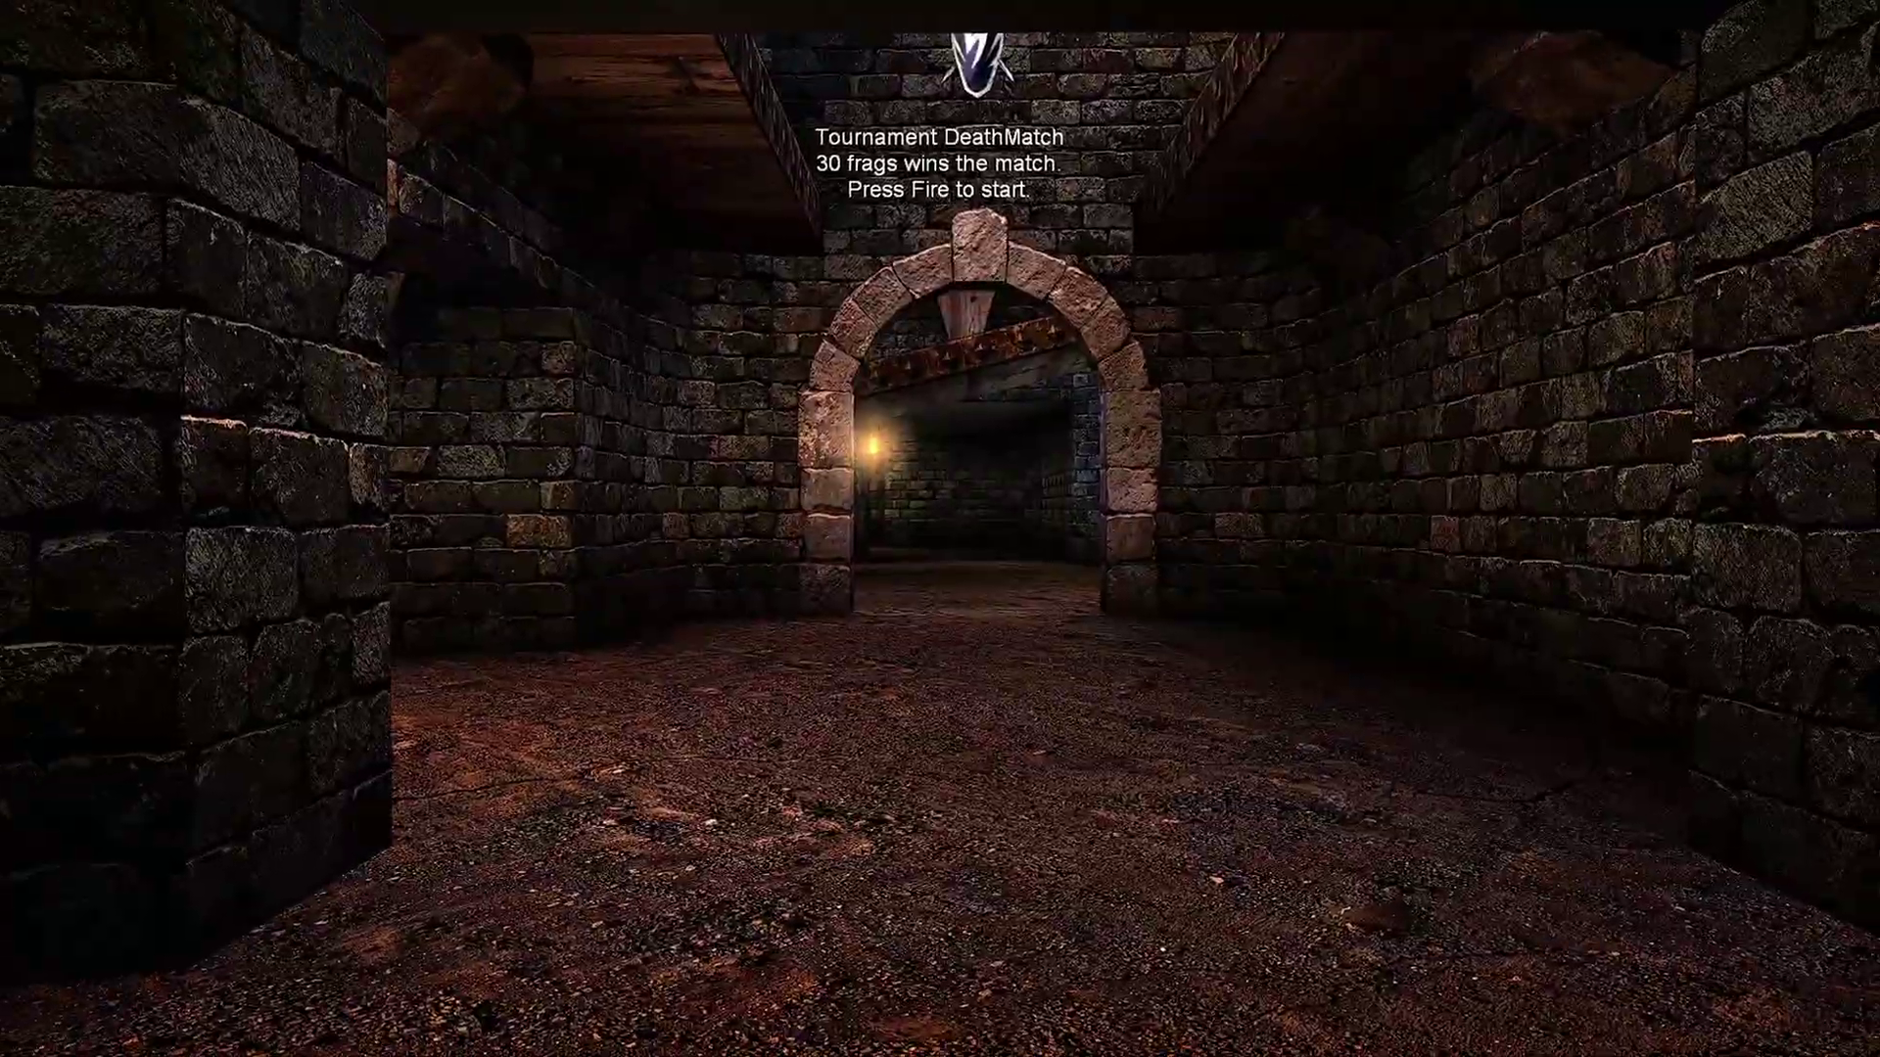
{"action": "left_click", "coordinate": [940, 529]}
{"action": "key", "text": "w"}
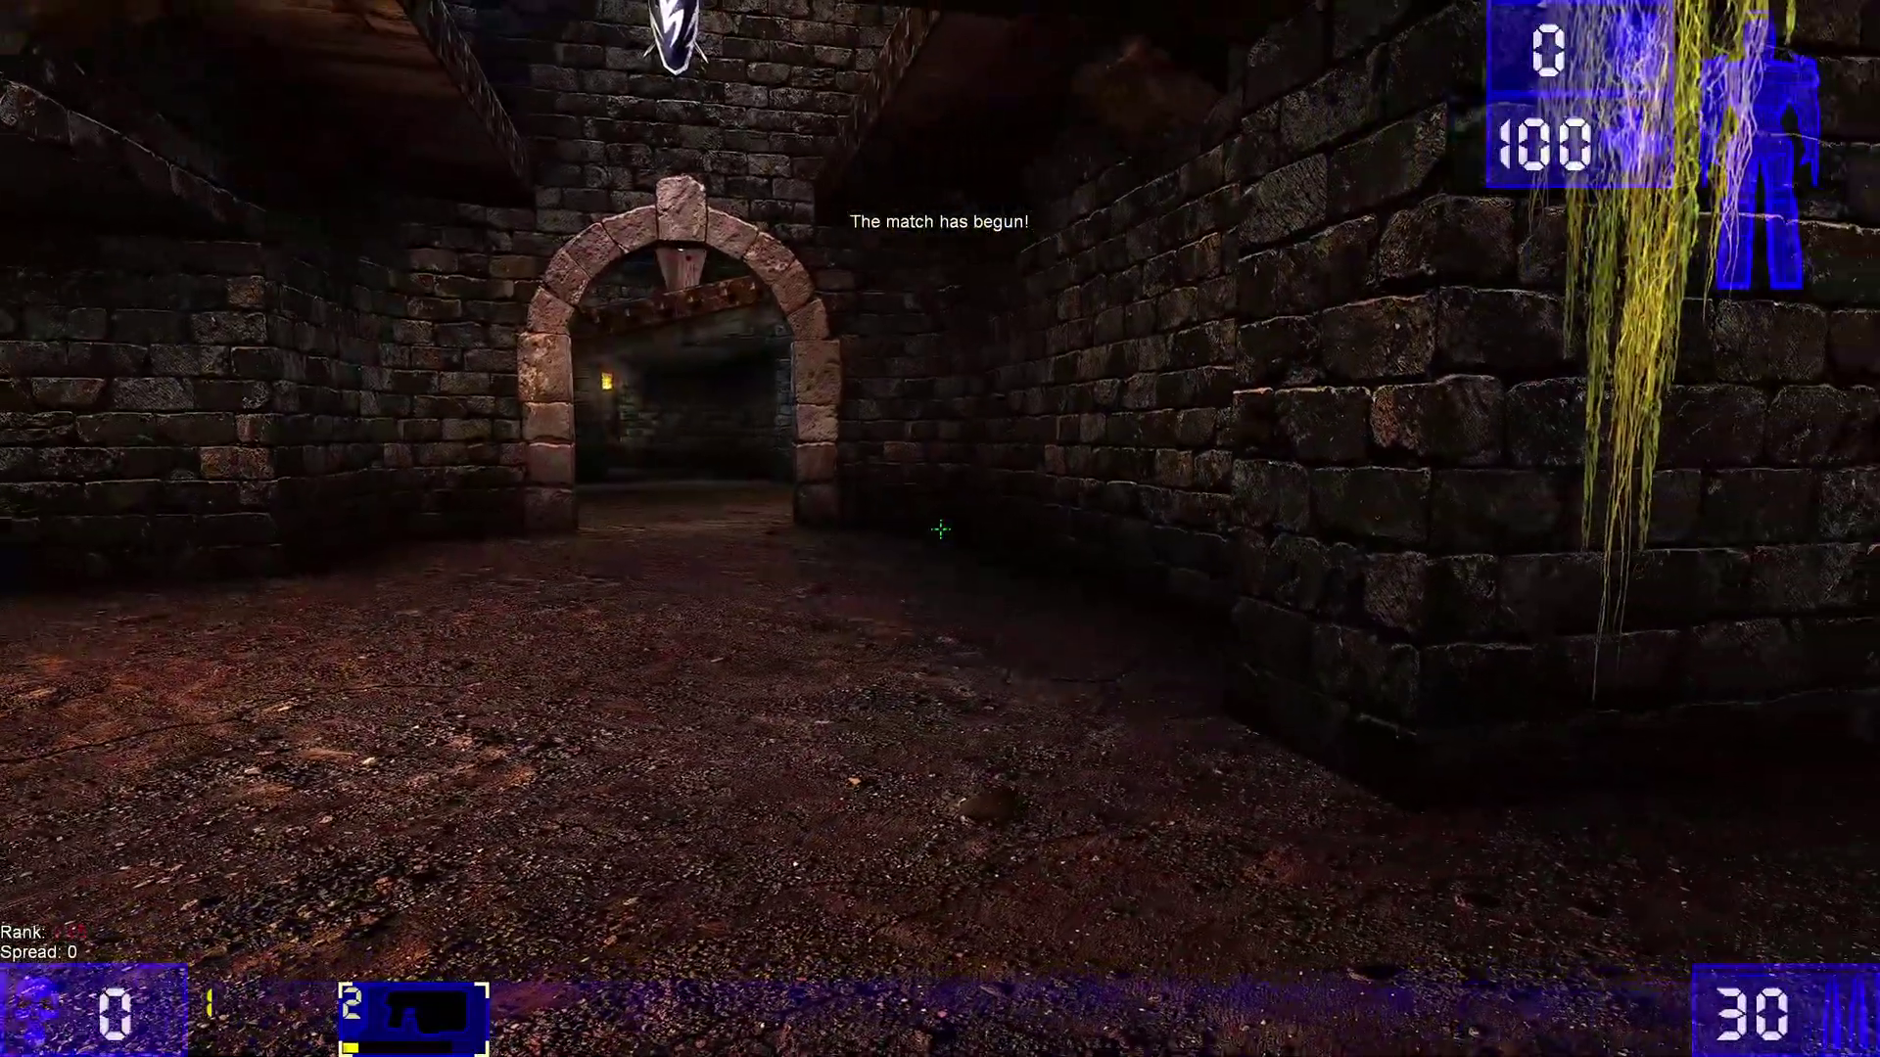
In the HUD preferences, reduce the HUD size and set the crosshair color to Pink, then close the preferences and return to the match.
{"action": "key", "text": "Escape"}
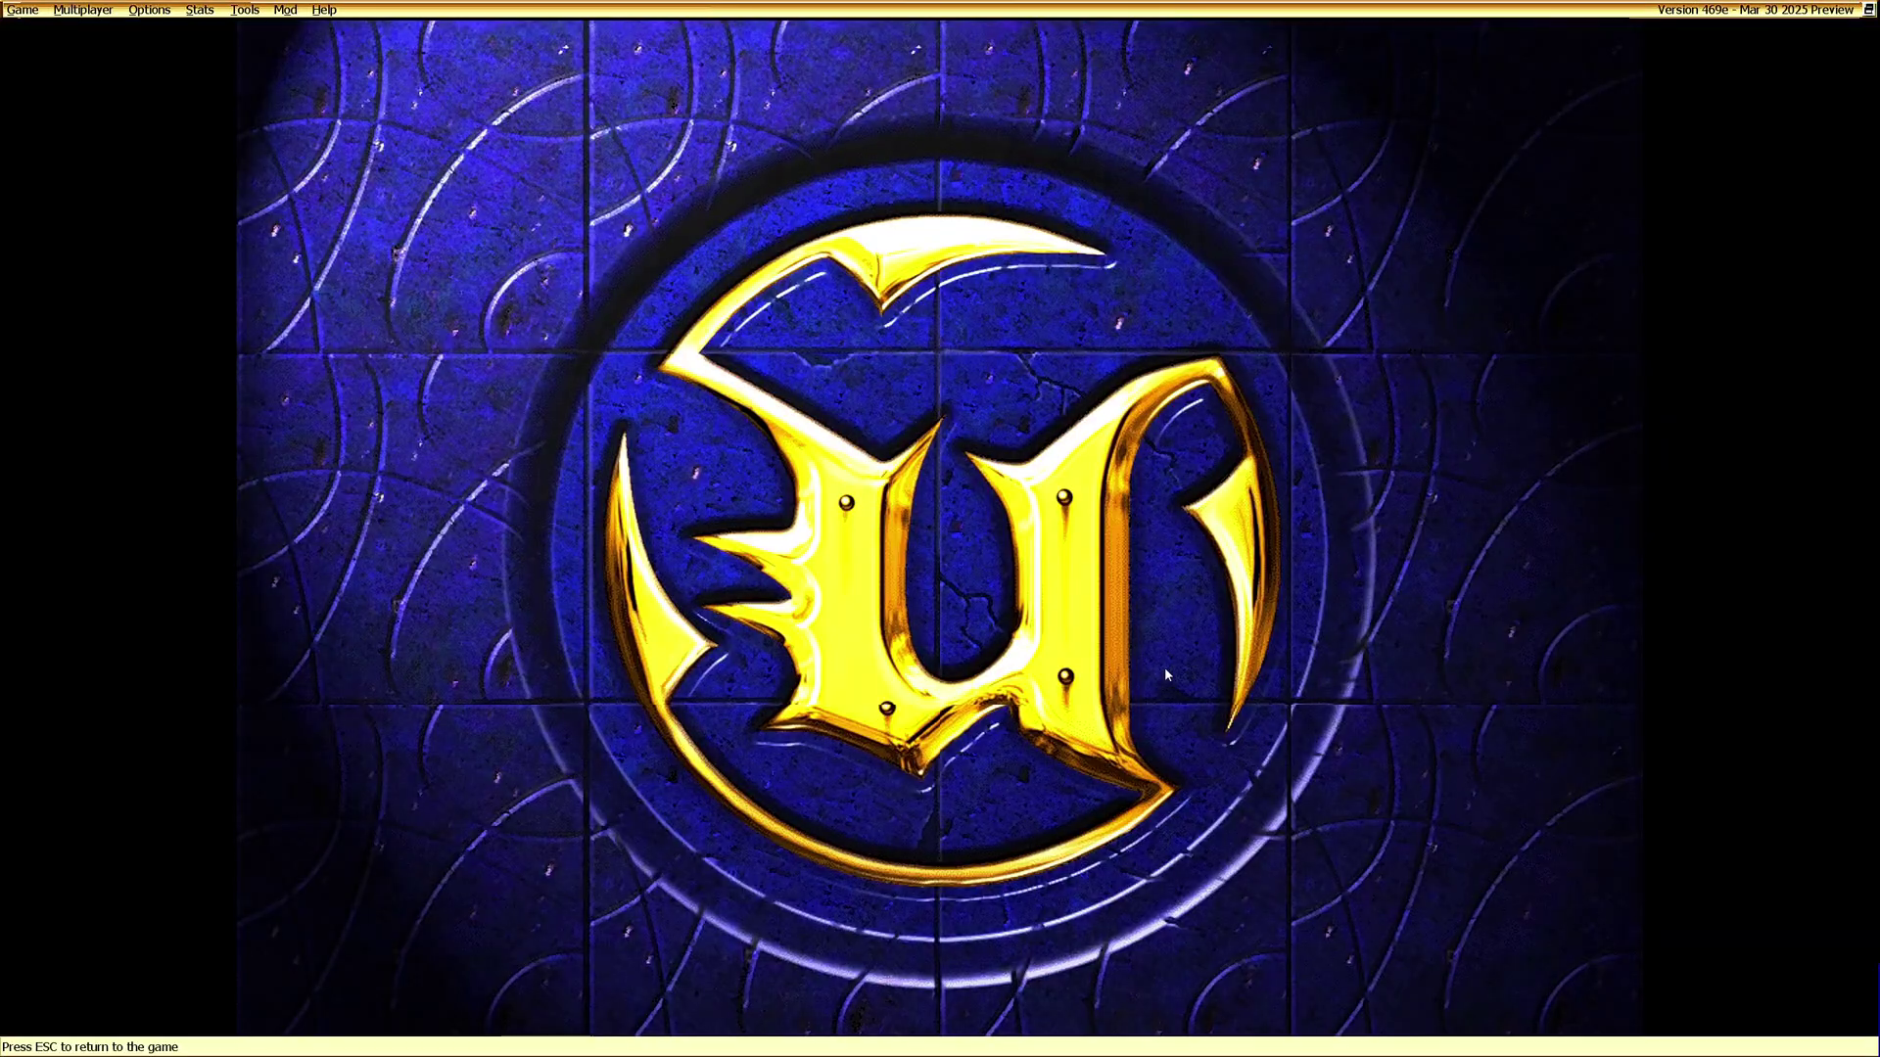
{"action": "left_click", "coordinate": [159, 176]}
{"action": "left_click", "coordinate": [149, 10]}
{"action": "left_click", "coordinate": [170, 32]}
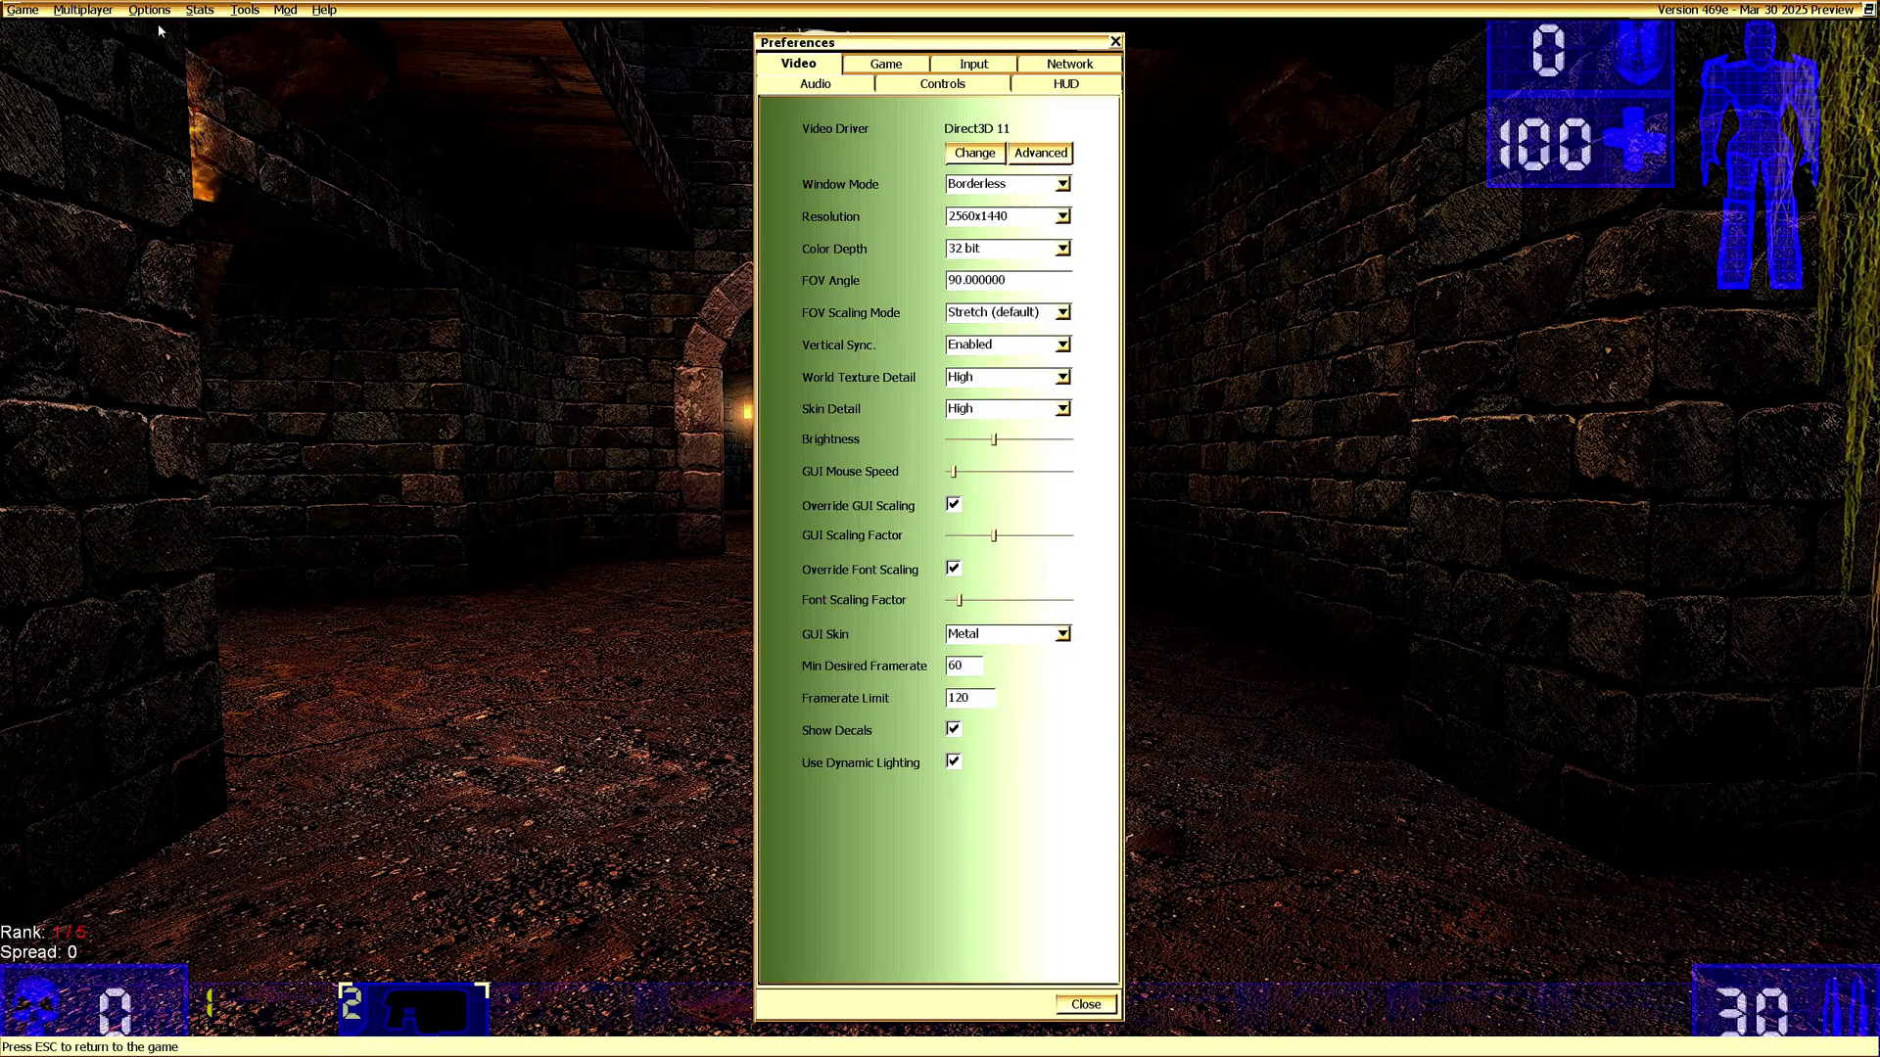
{"action": "left_click", "coordinate": [1035, 83]}
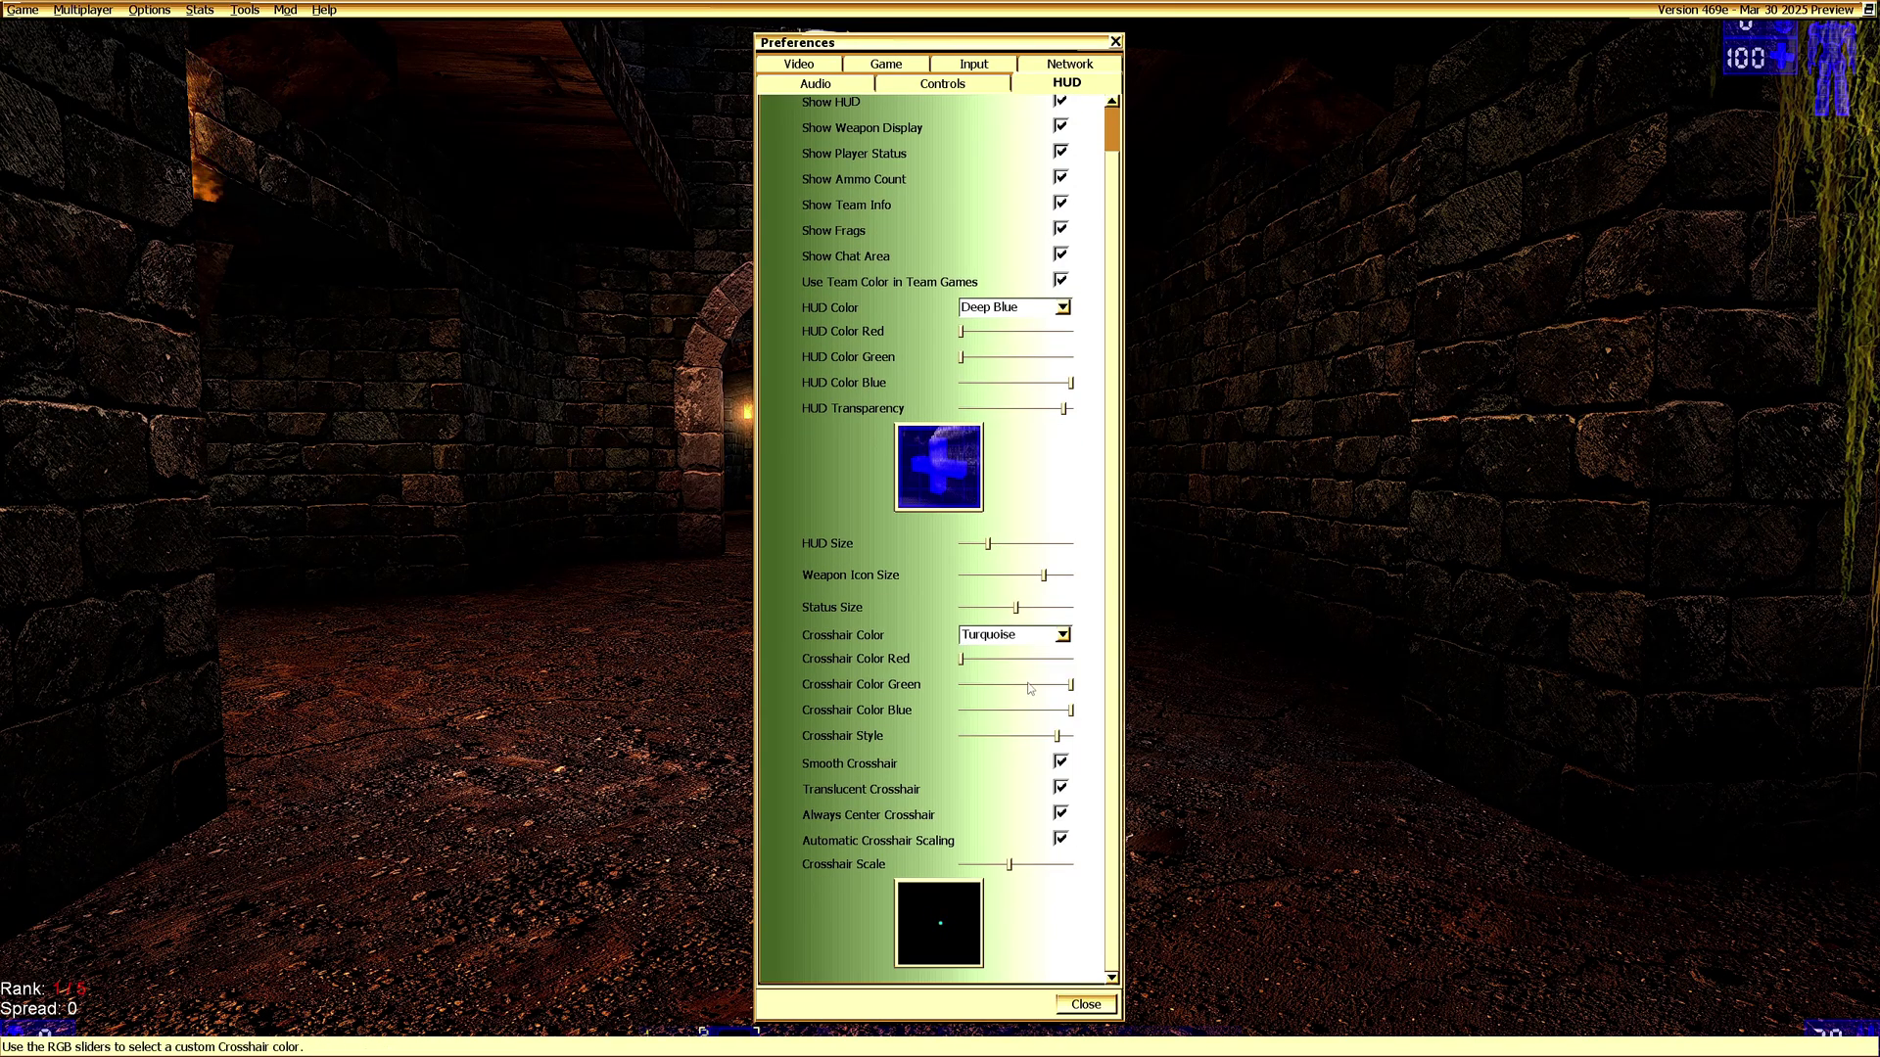
{"action": "left_click", "coordinate": [1086, 1005]}
{"action": "key", "text": "Escape"}
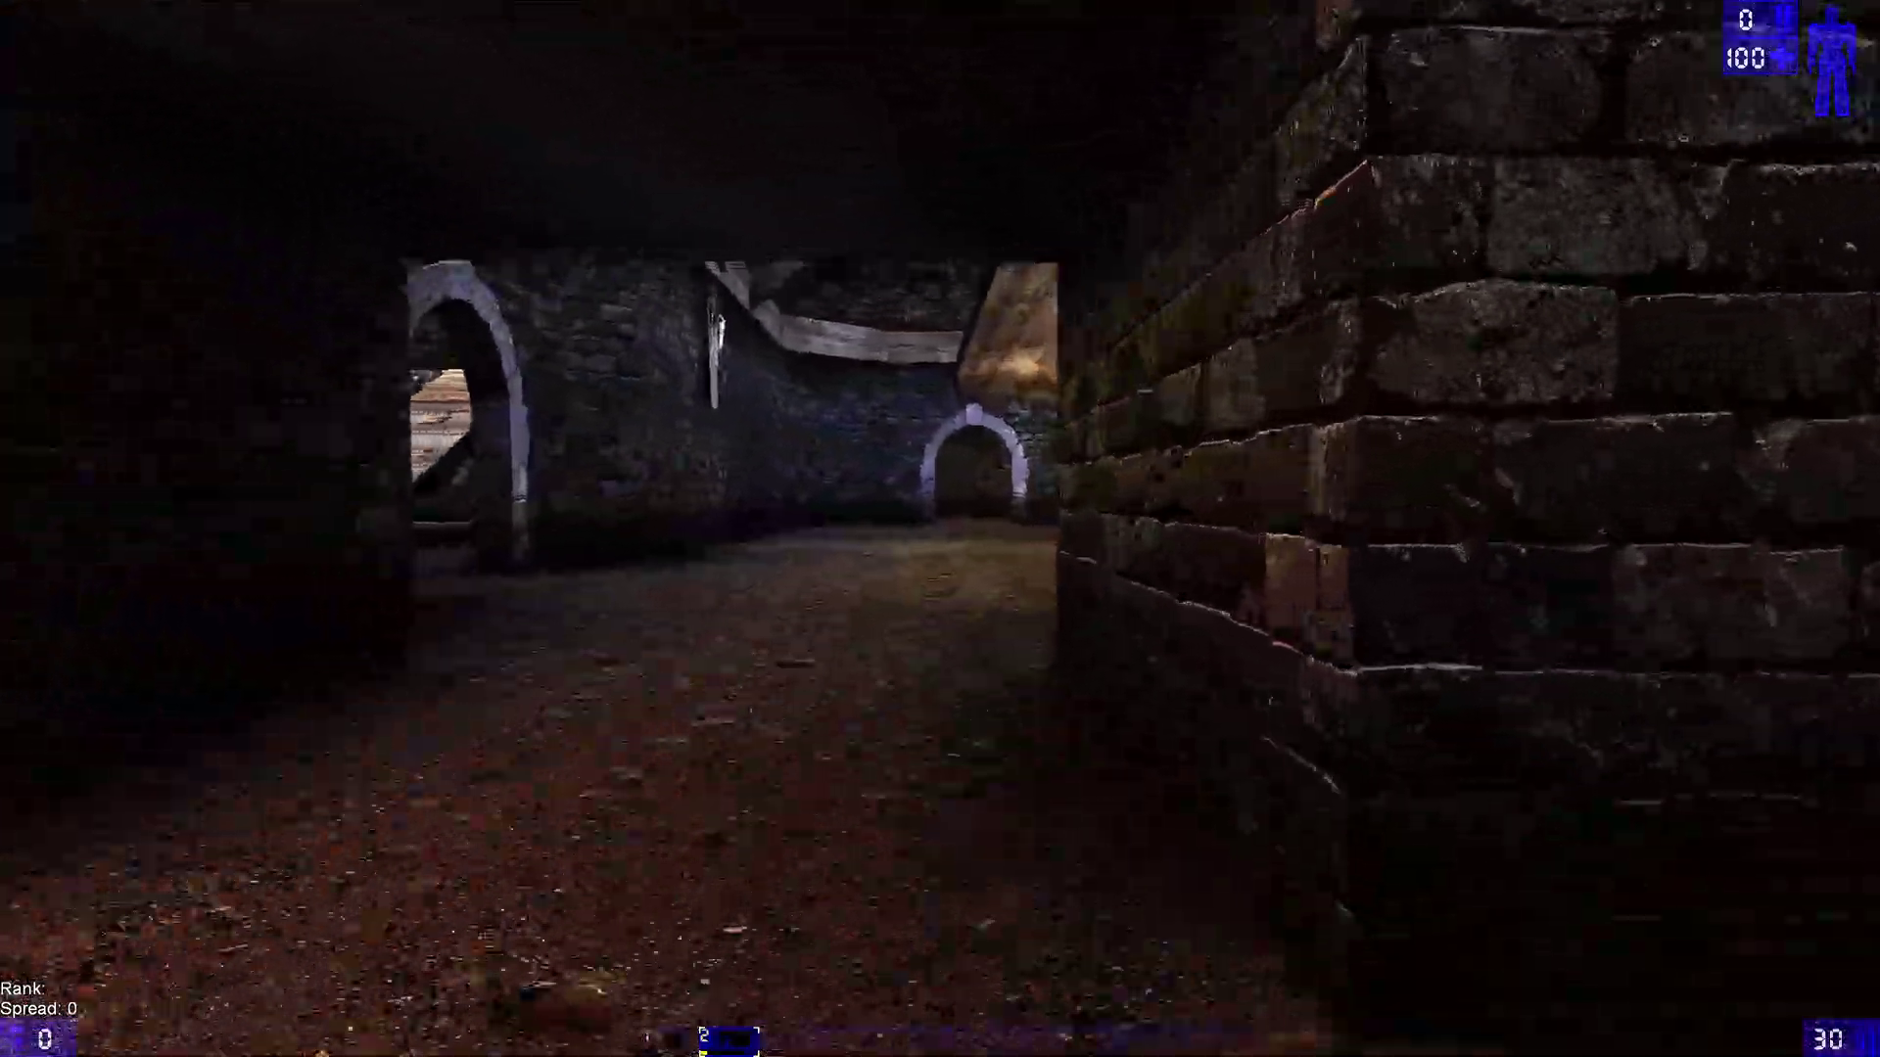
Move through the DM-Agony map and fire at Bot 3 in the practice match.
{"action": "key", "text": "w"}
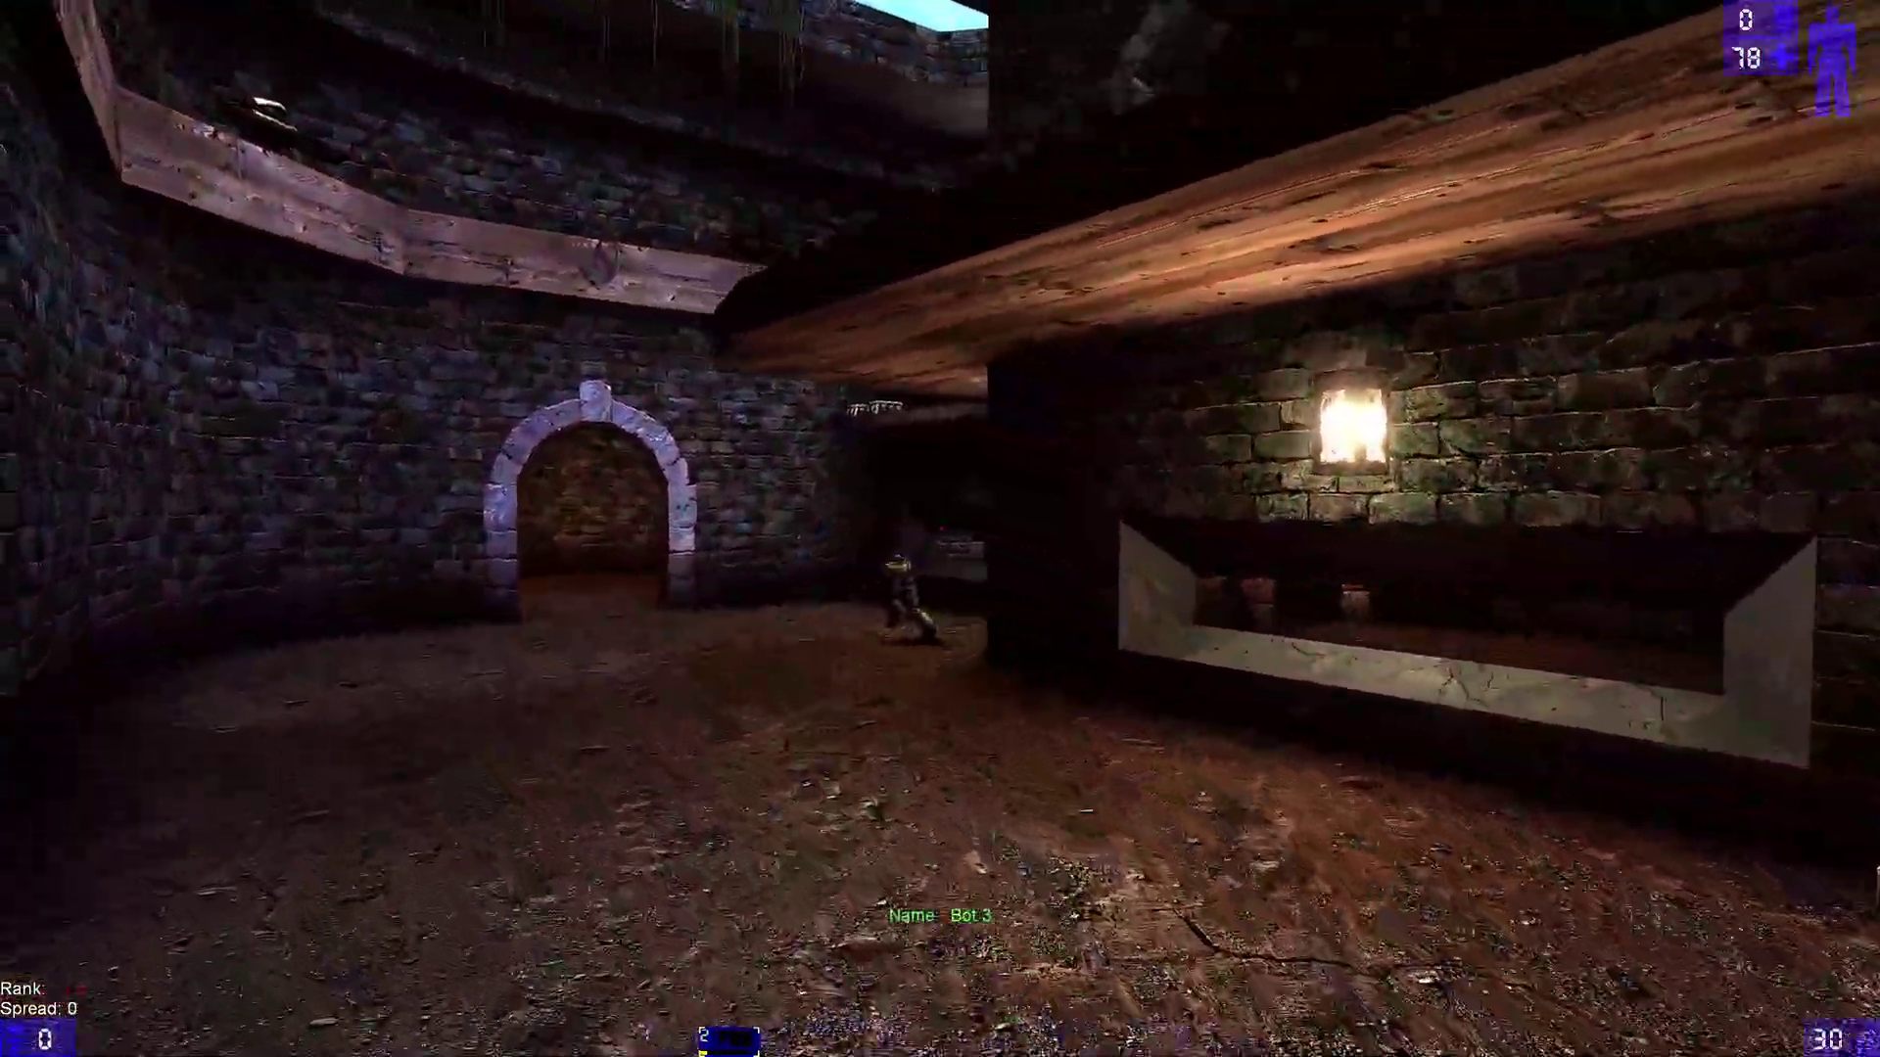
{"action": "key", "text": "w"}
{"action": "left_click", "coordinate": [939, 529]}
{"action": "left_click", "coordinate": [940, 529]}
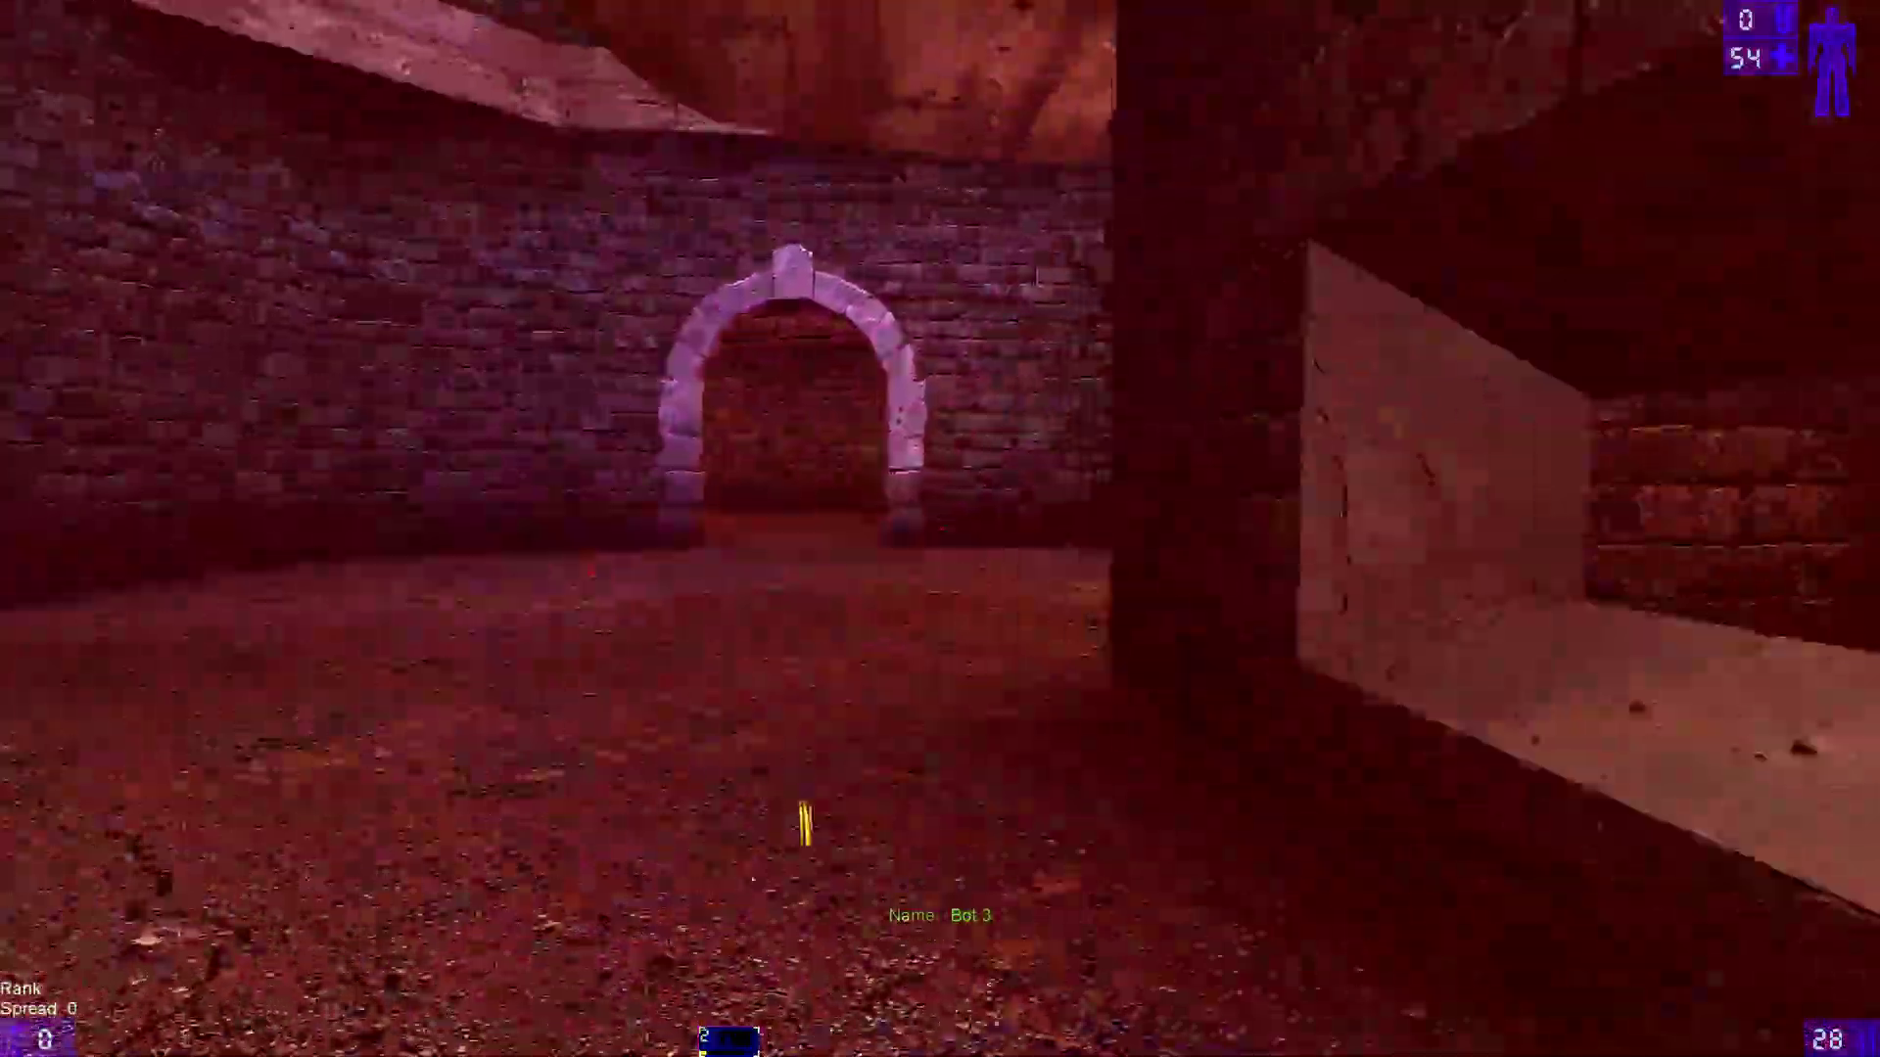
{"action": "key", "text": "w"}
{"action": "left_click", "coordinate": [940, 529]}
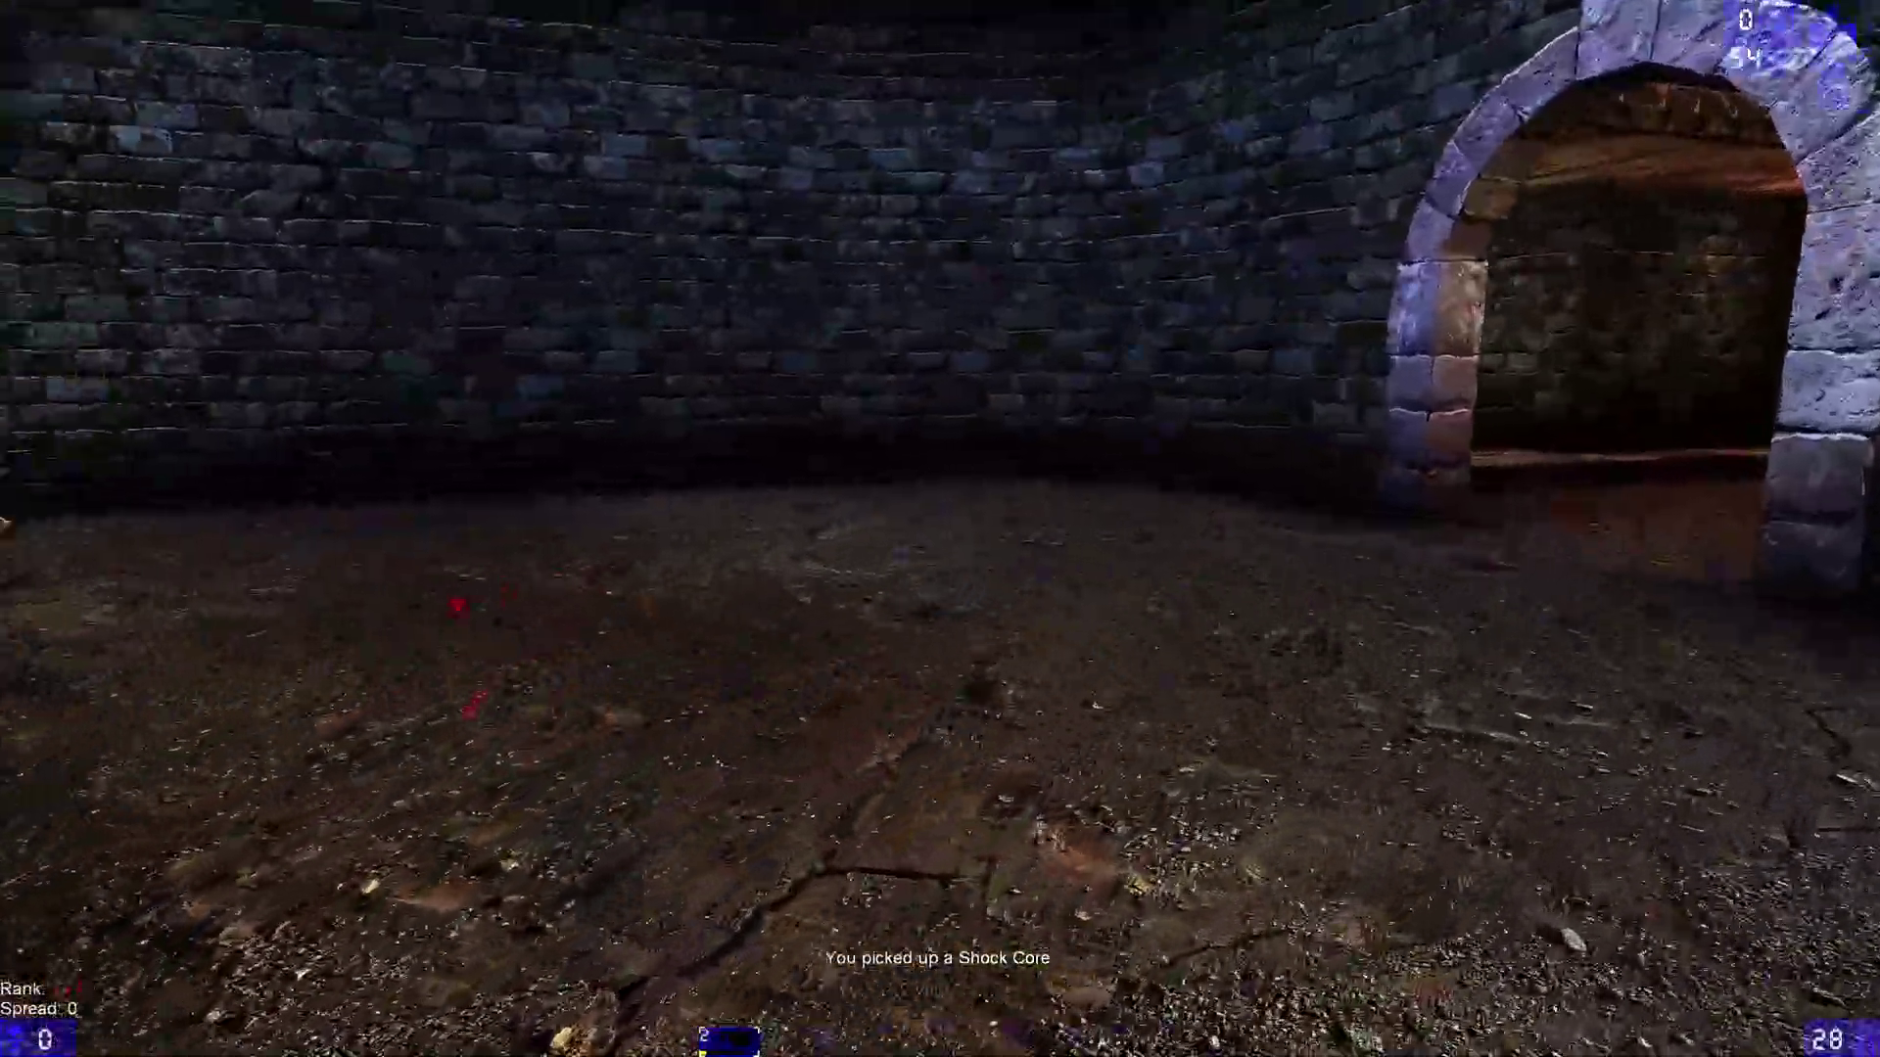
{"action": "left_click", "coordinate": [940, 529]}
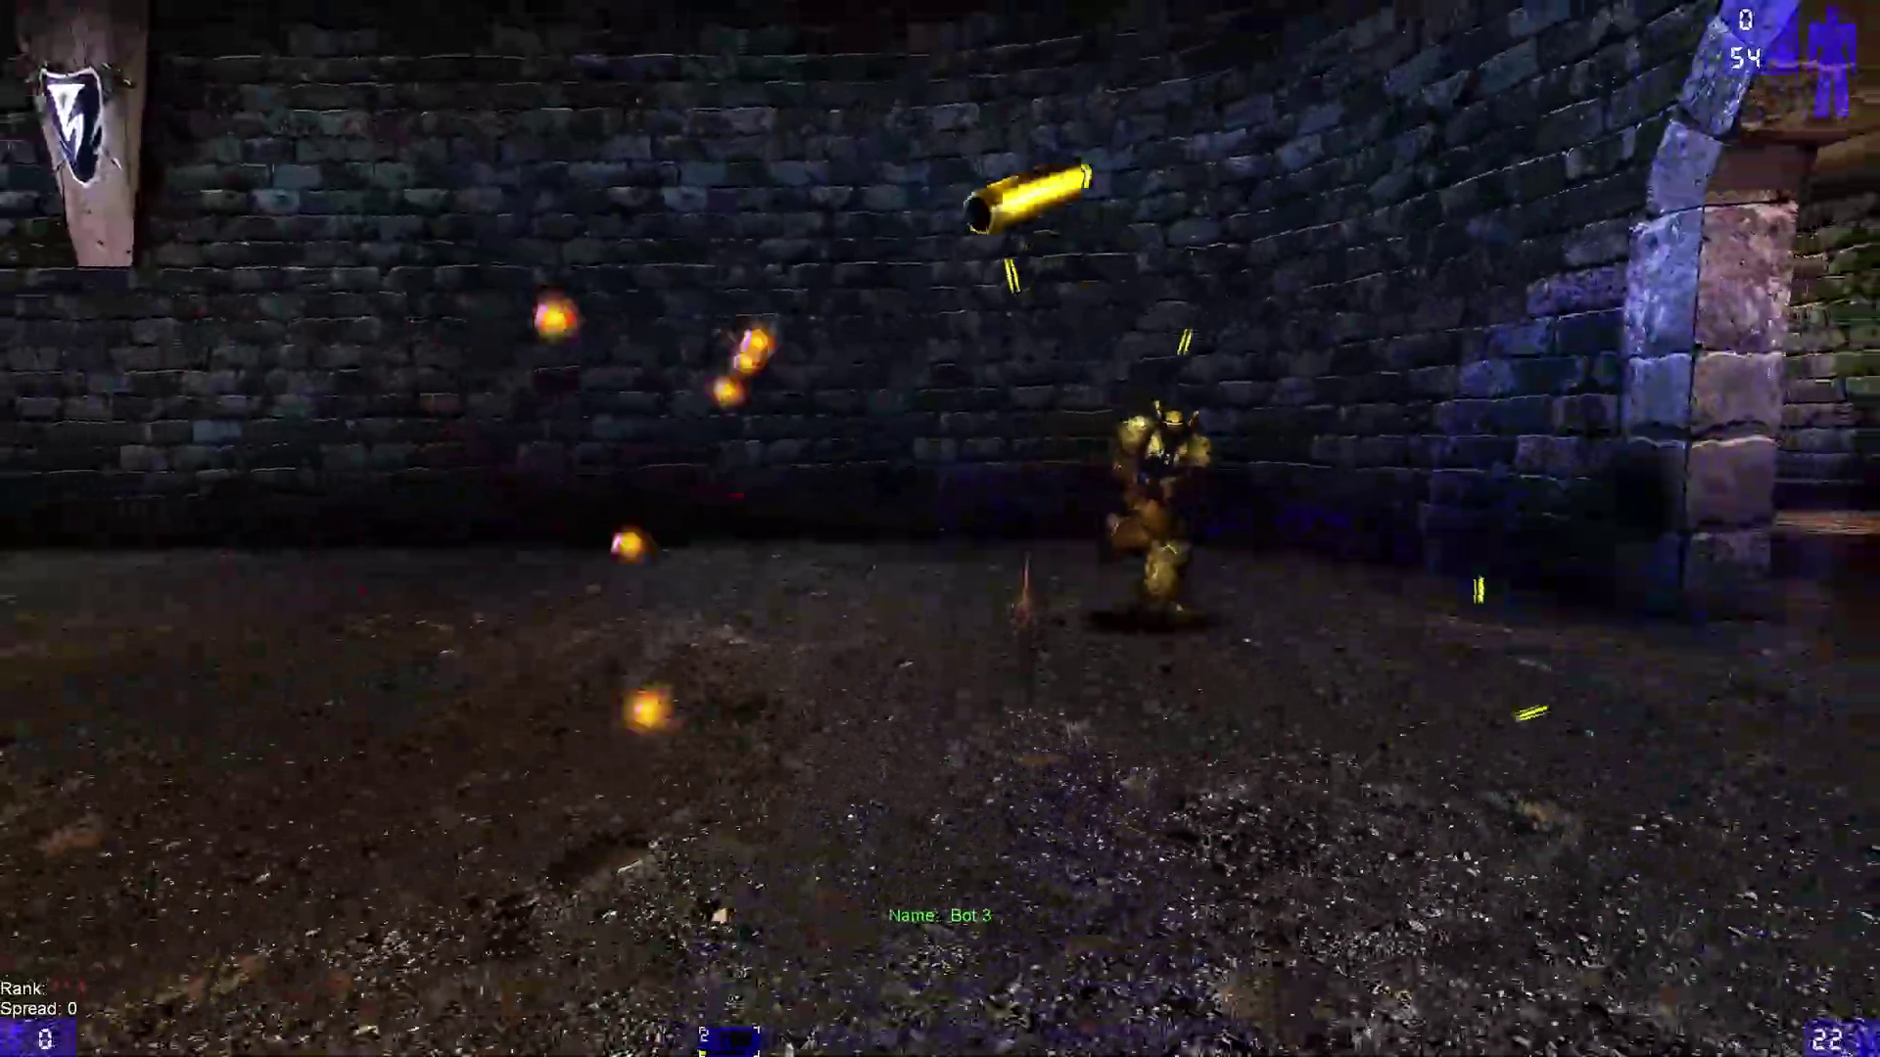
{"action": "key", "text": "w"}
{"action": "left_click", "coordinate": [940, 528]}
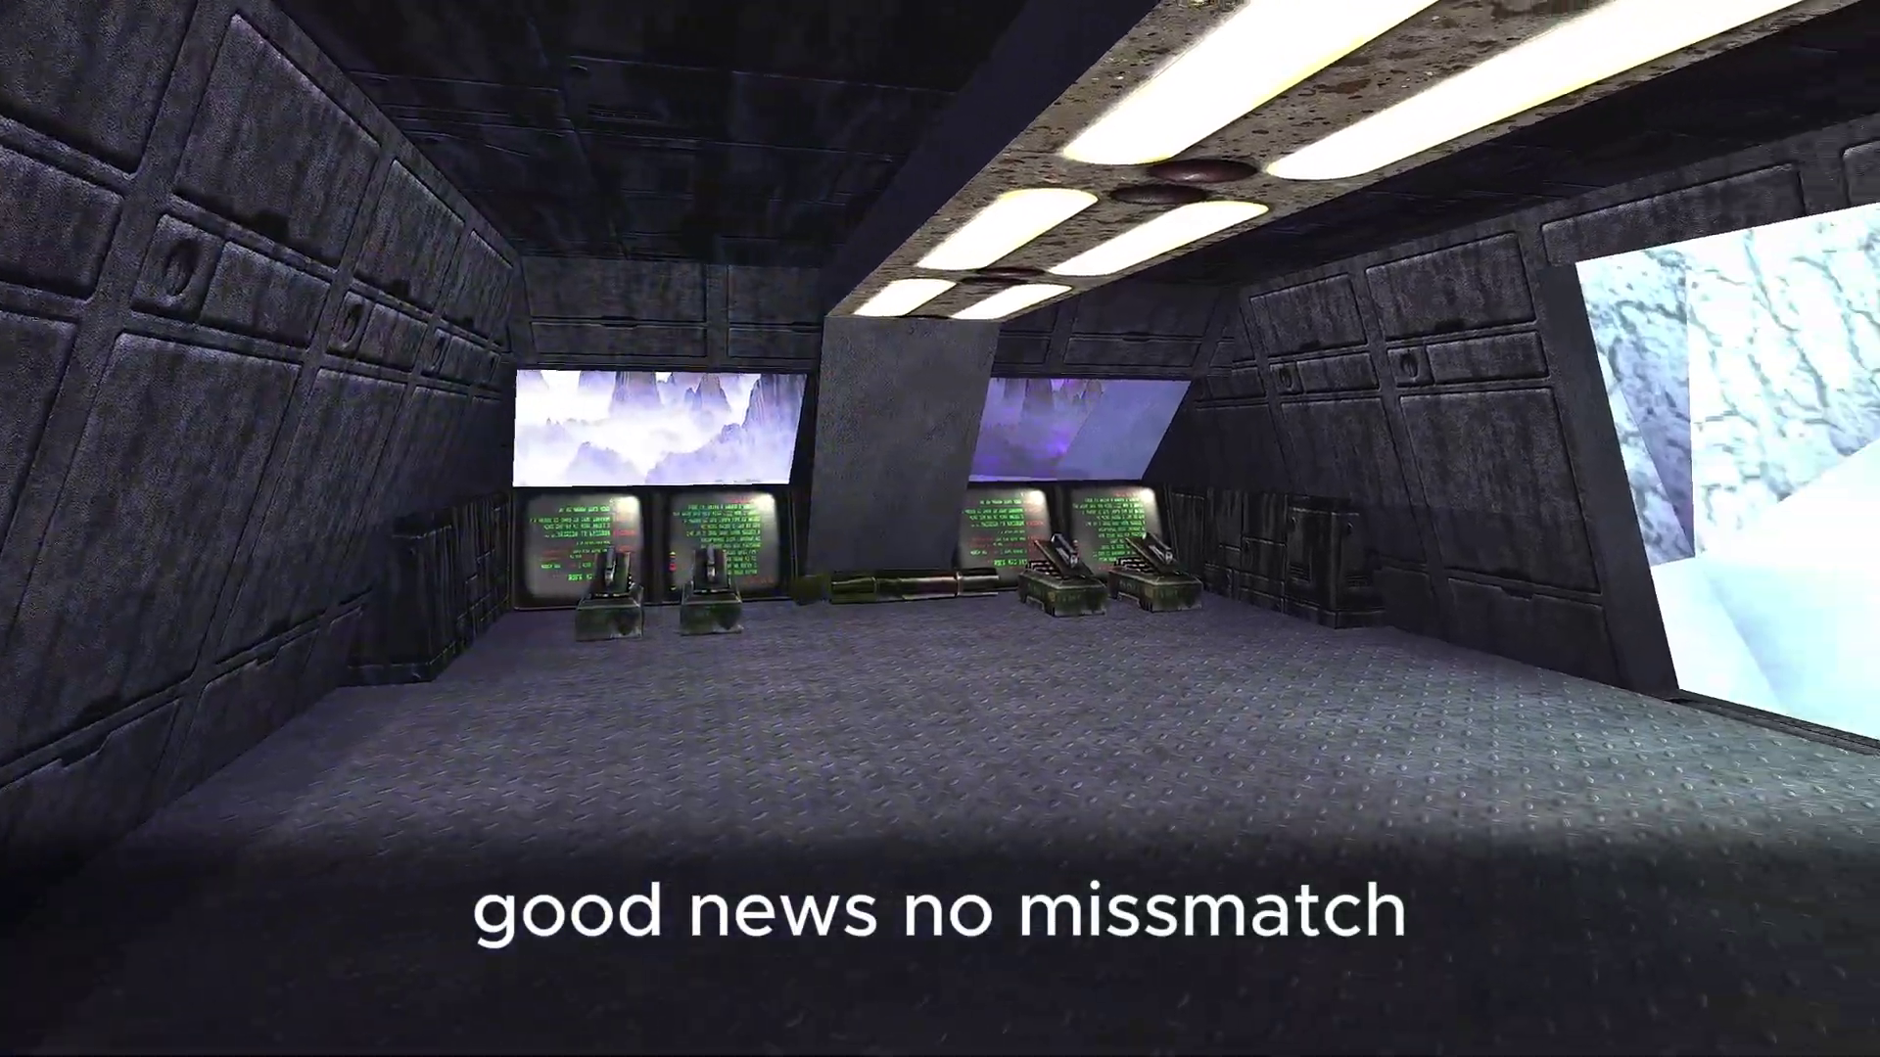
Walk around the starting room on the Monster Hunt Mayhem server to examine the textures, then quit the game.
{"action": "key", "text": "w"}
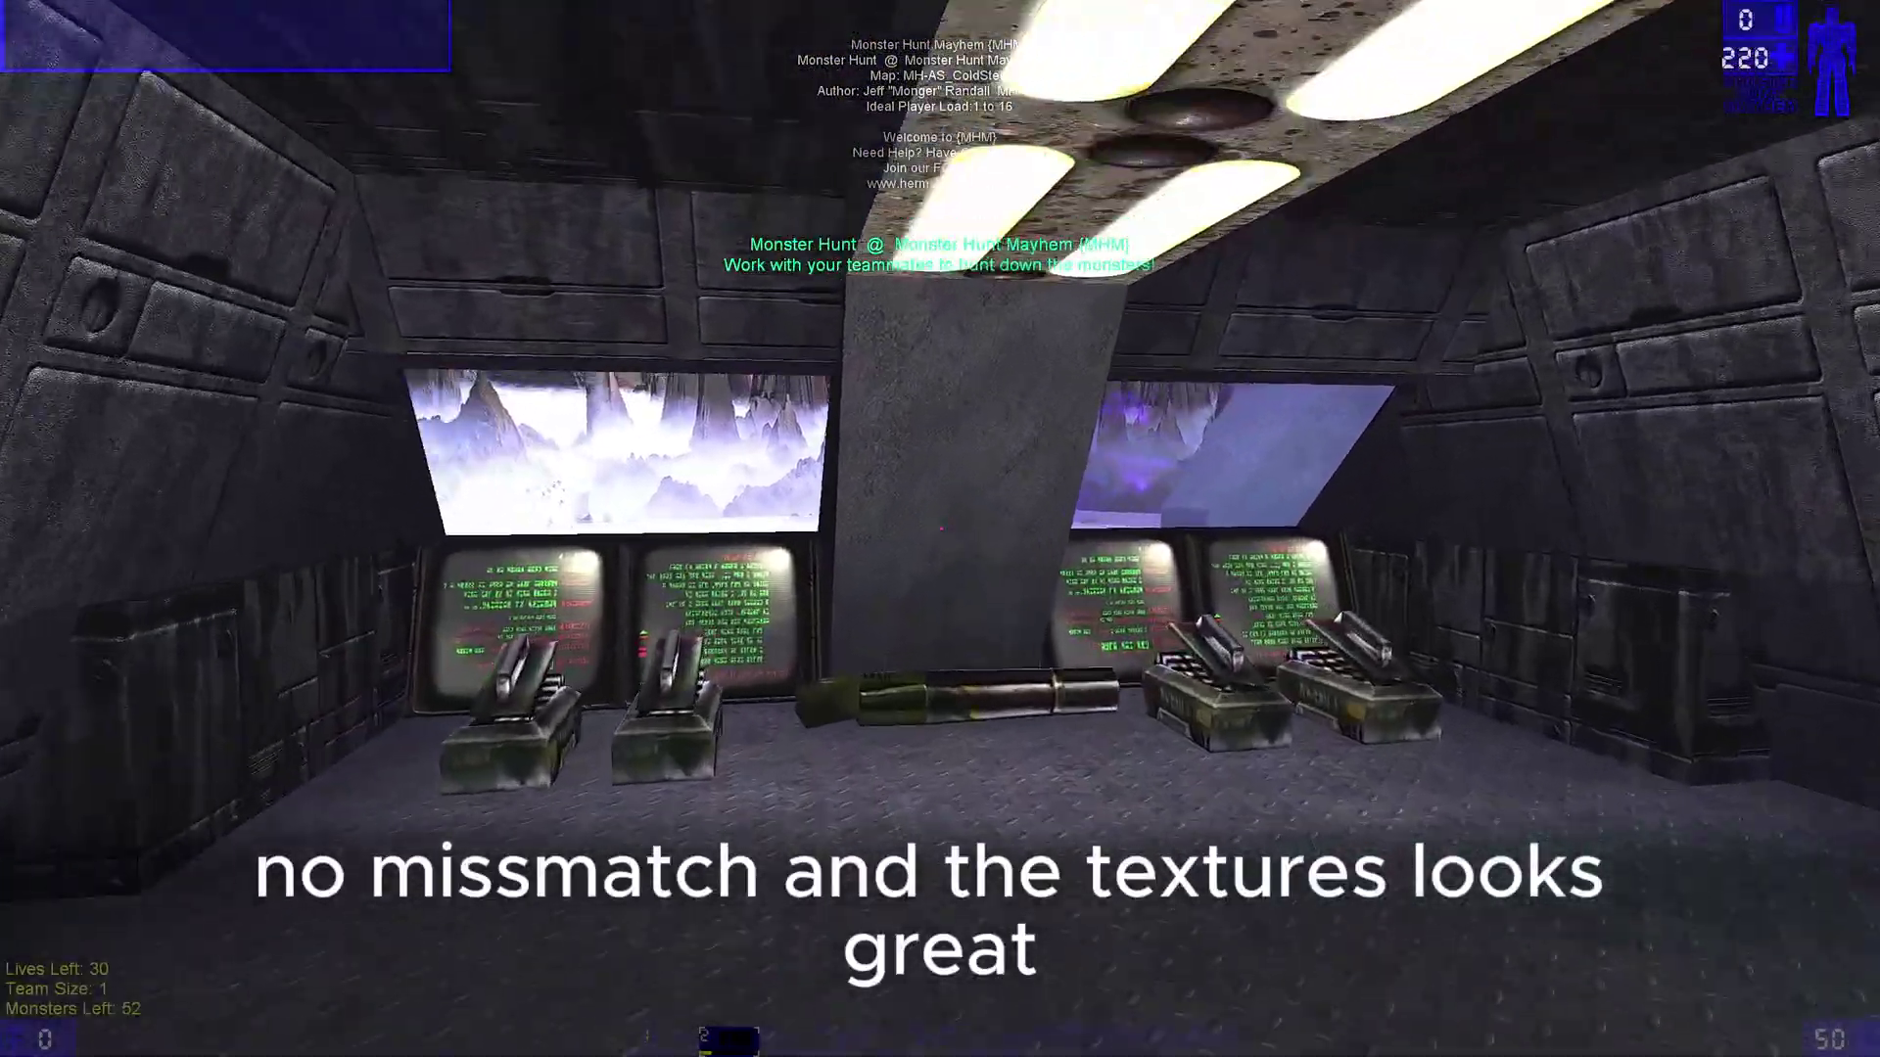
{"action": "key", "text": "w"}
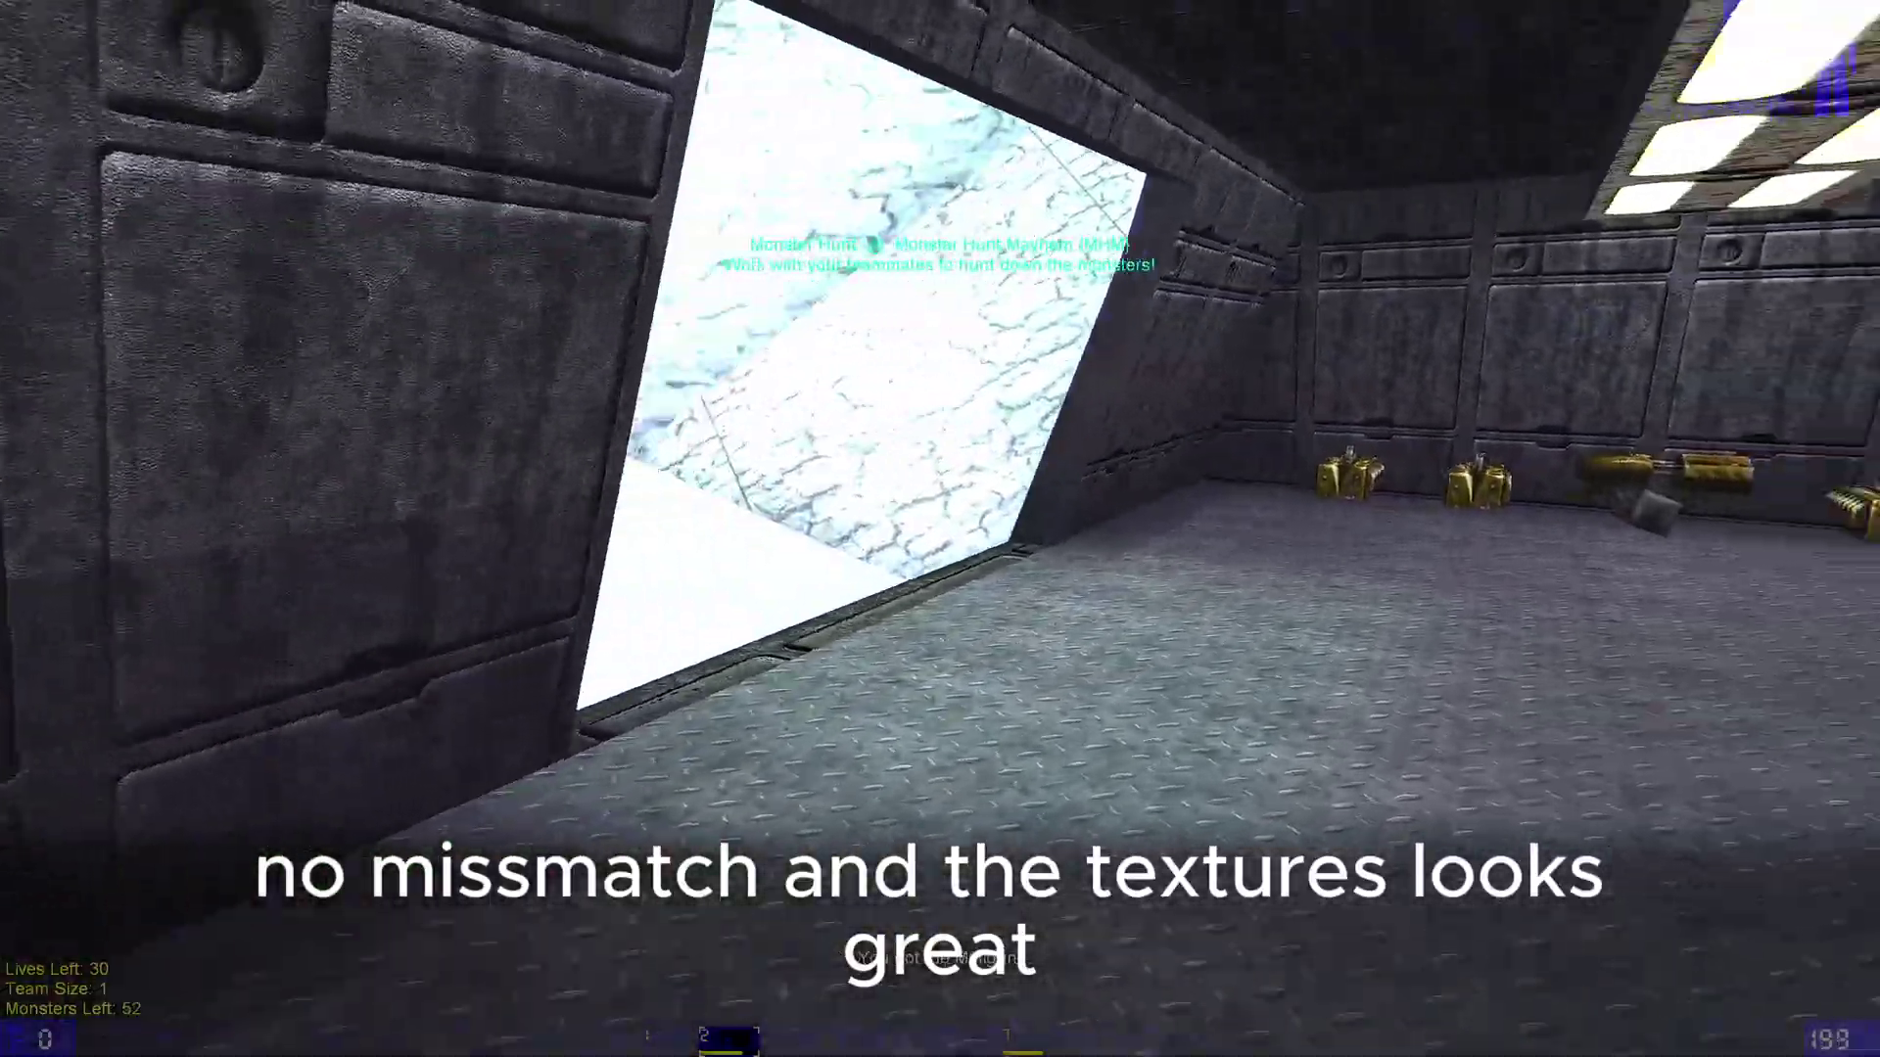
{"action": "key", "text": "w"}
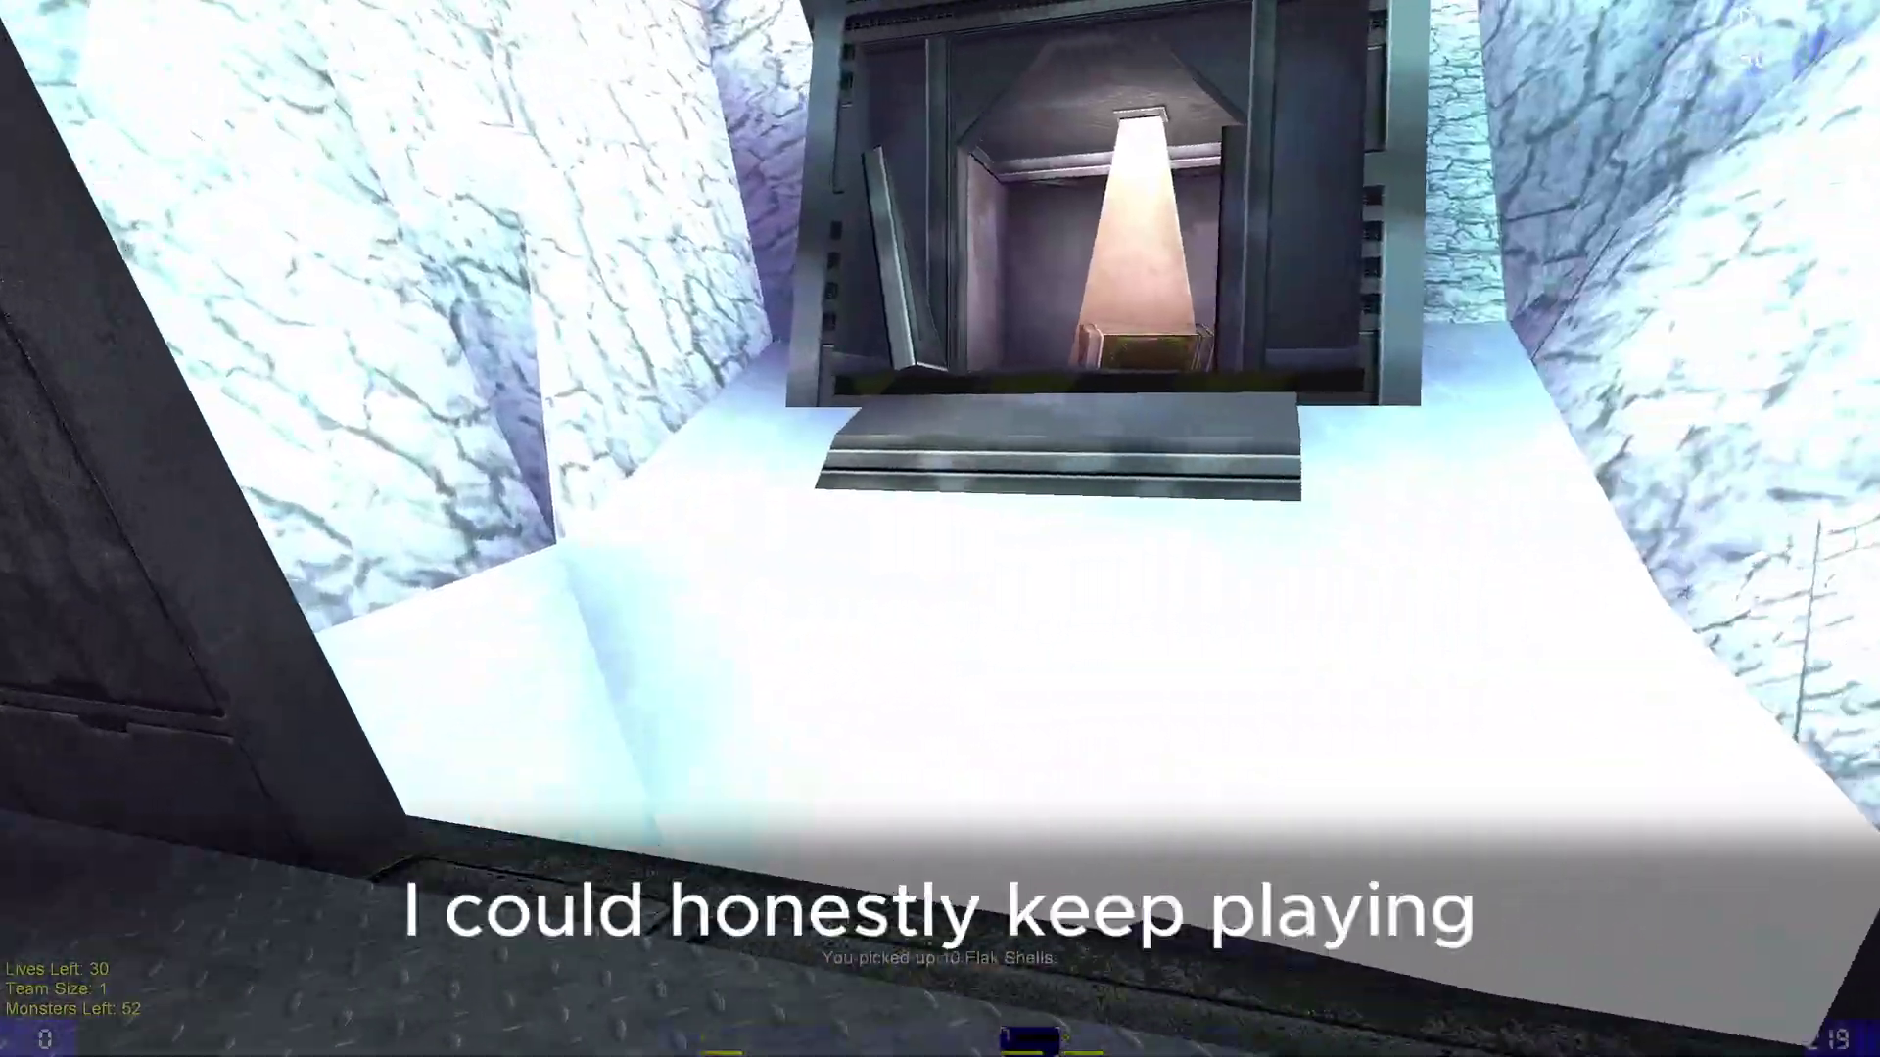
{"action": "key", "text": "w"}
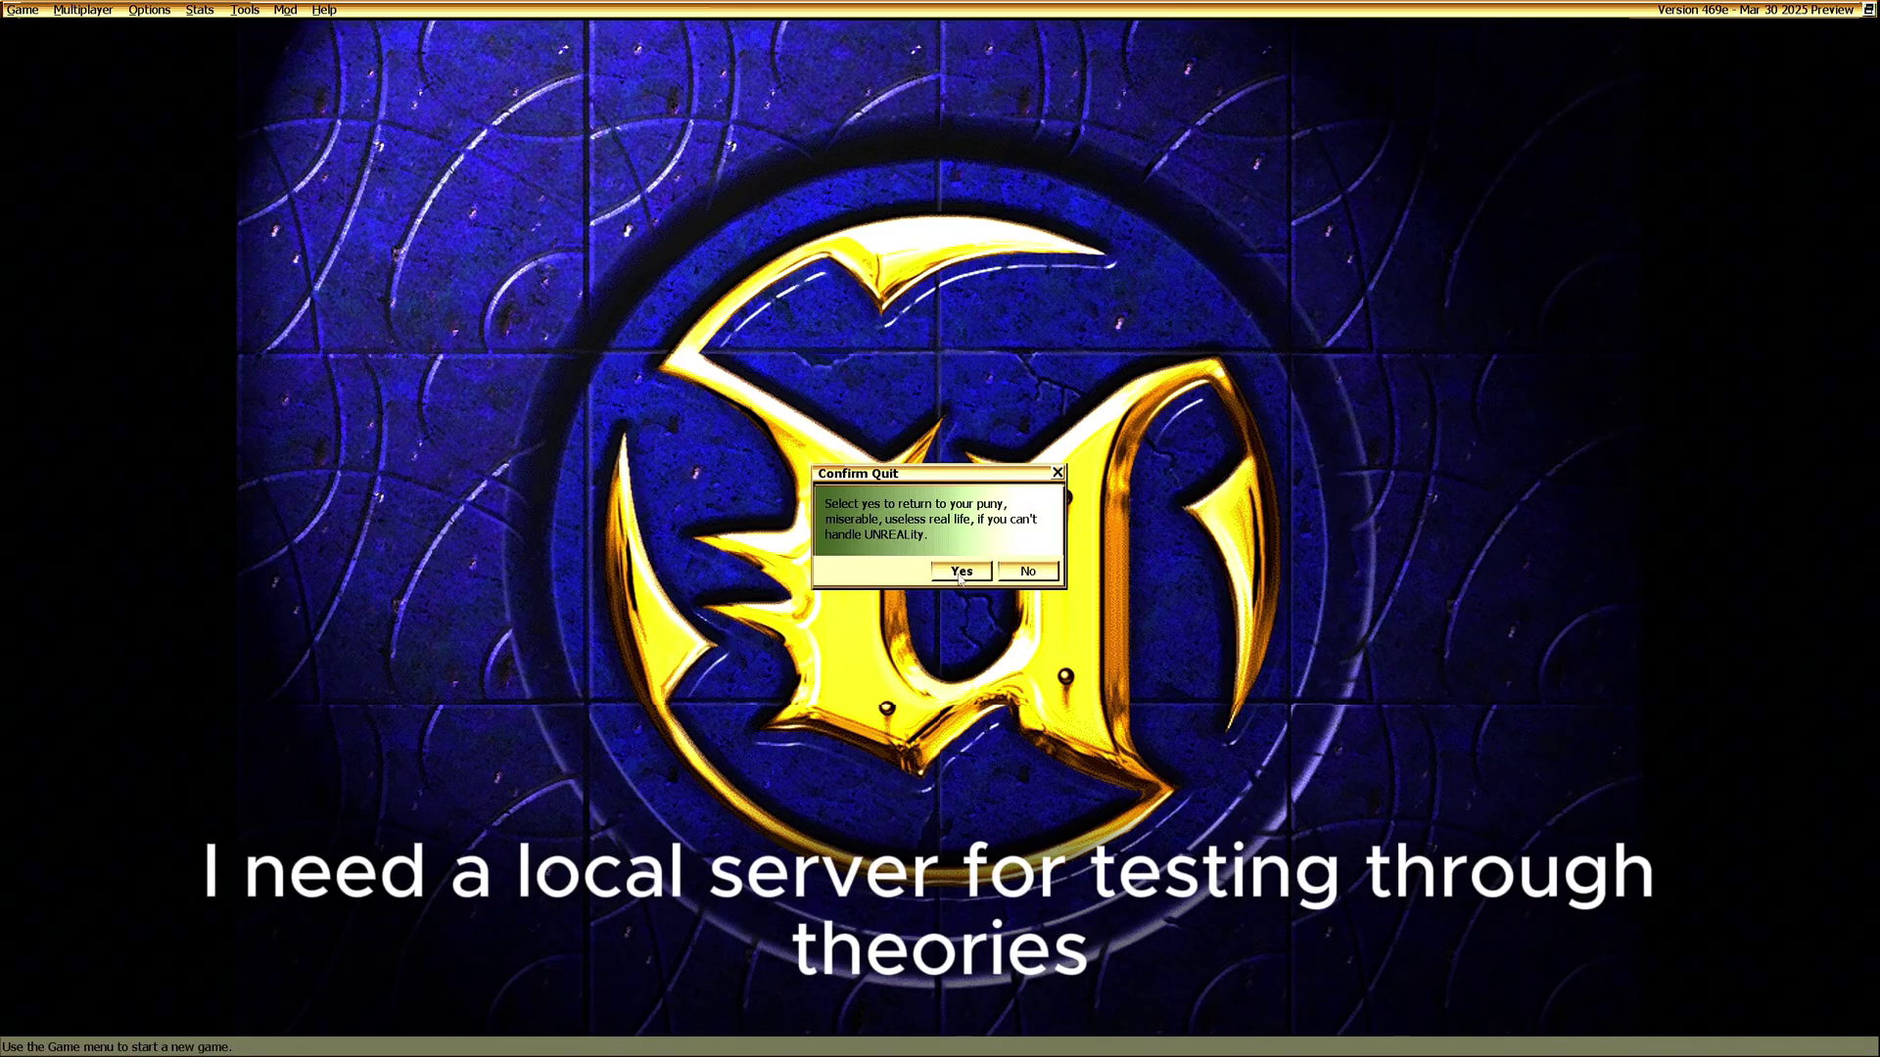
{"action": "left_click", "coordinate": [959, 573]}
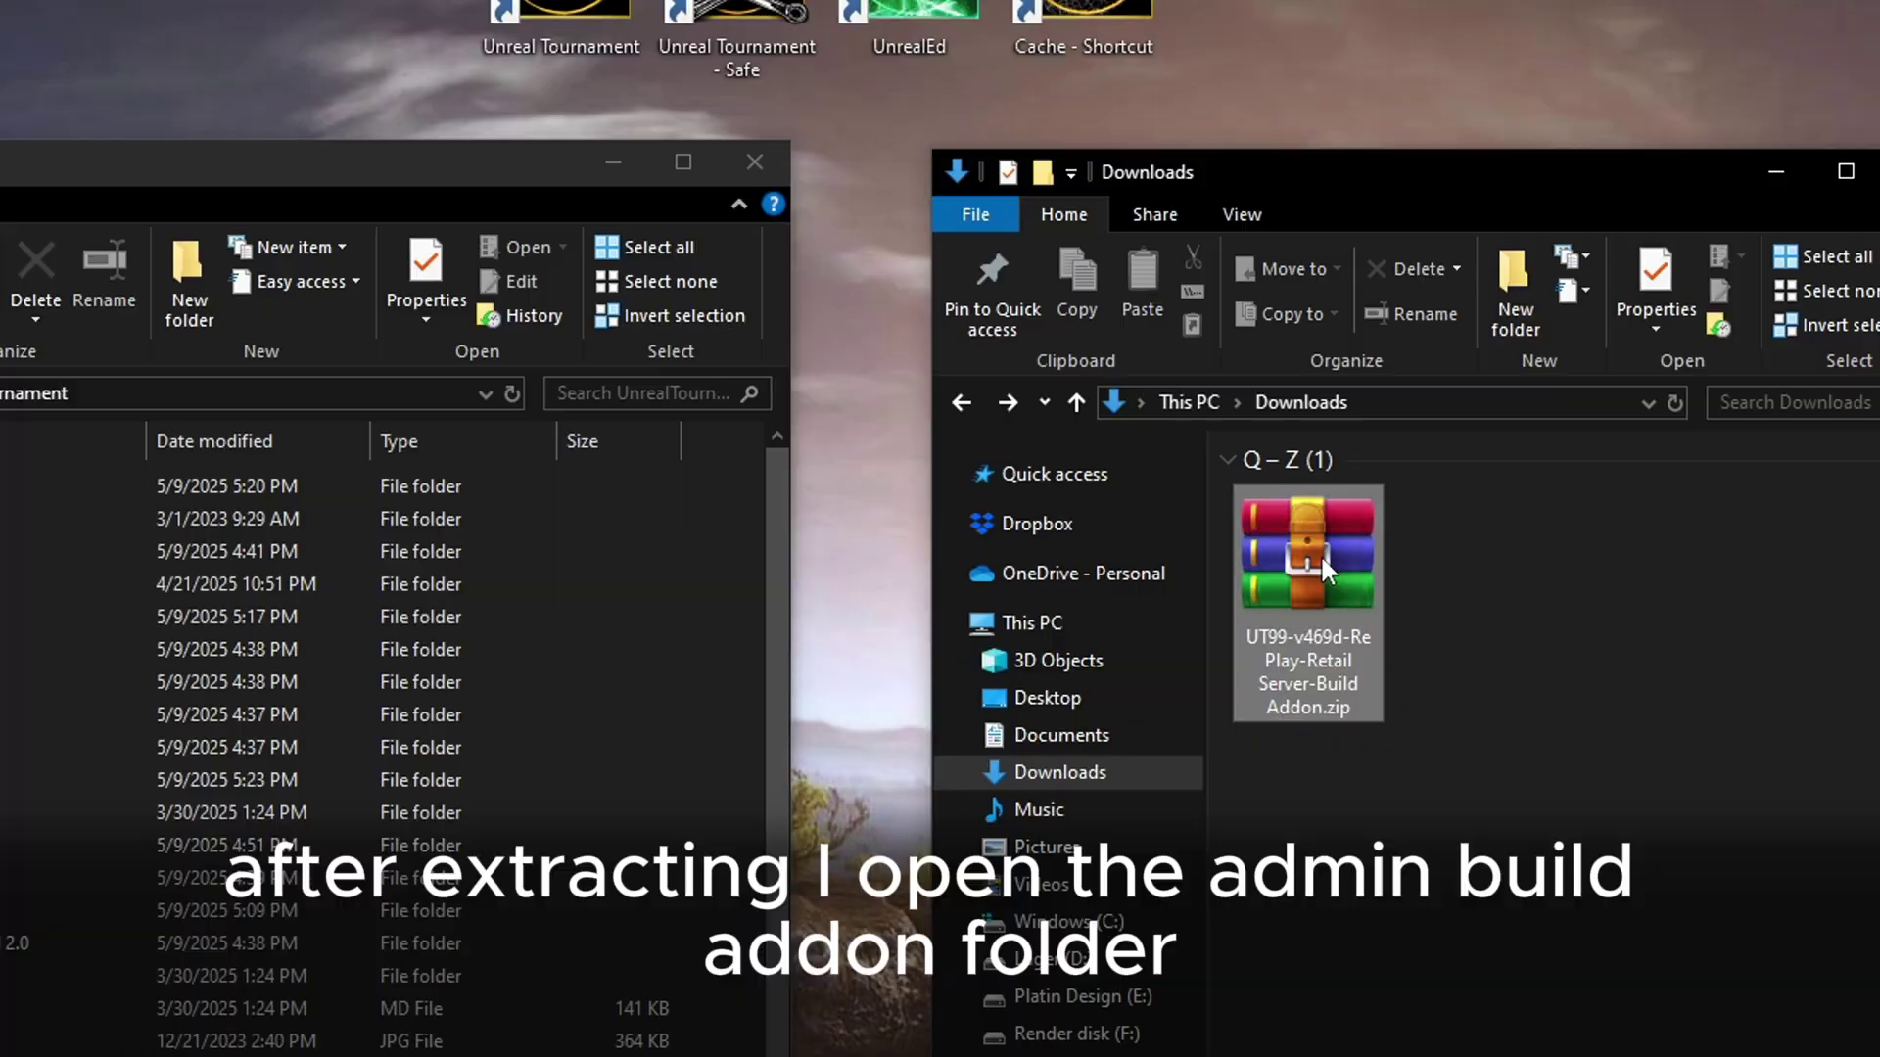
Extract UT99-v469d-RePlay-Retail Server-Build Addon.zip in the Downloads folder and delete the archive.
{"action": "double_click", "coordinate": [1278, 578]}
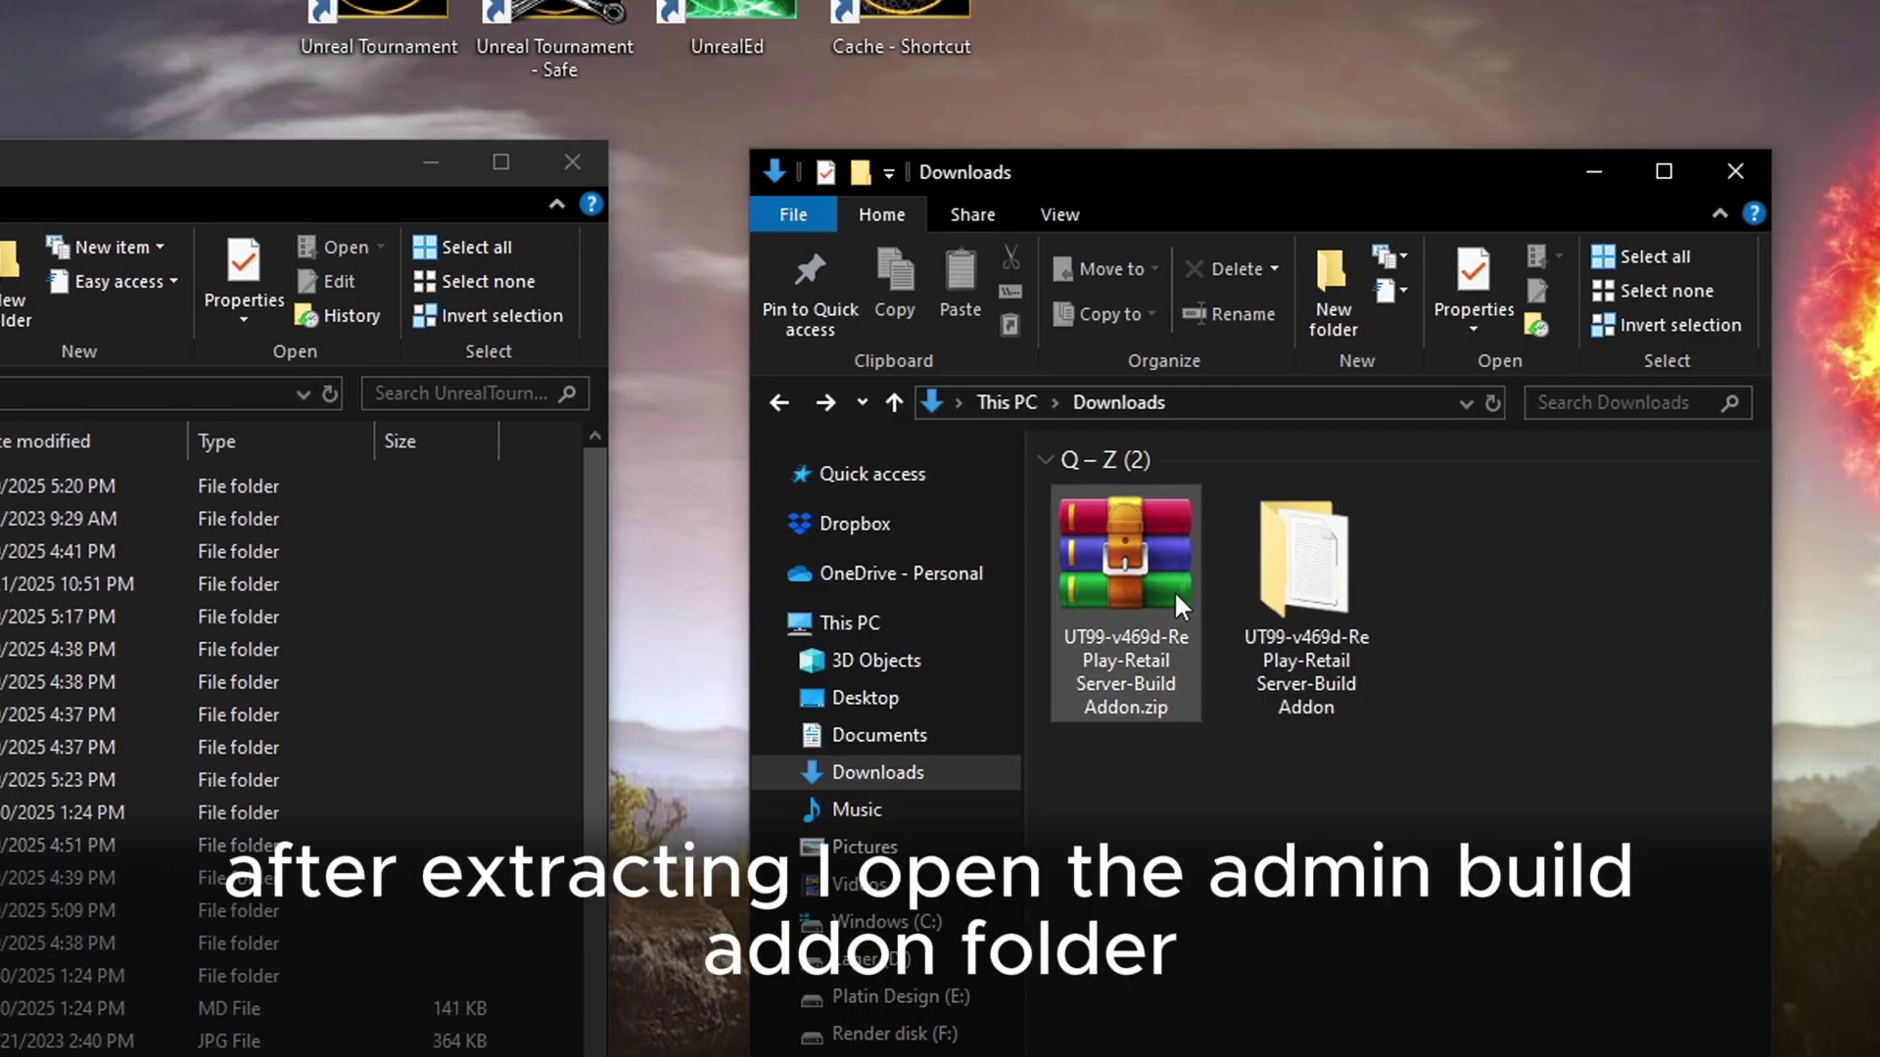
{"action": "left_click", "coordinate": [1087, 593]}
{"action": "left_click", "coordinate": [1077, 590]}
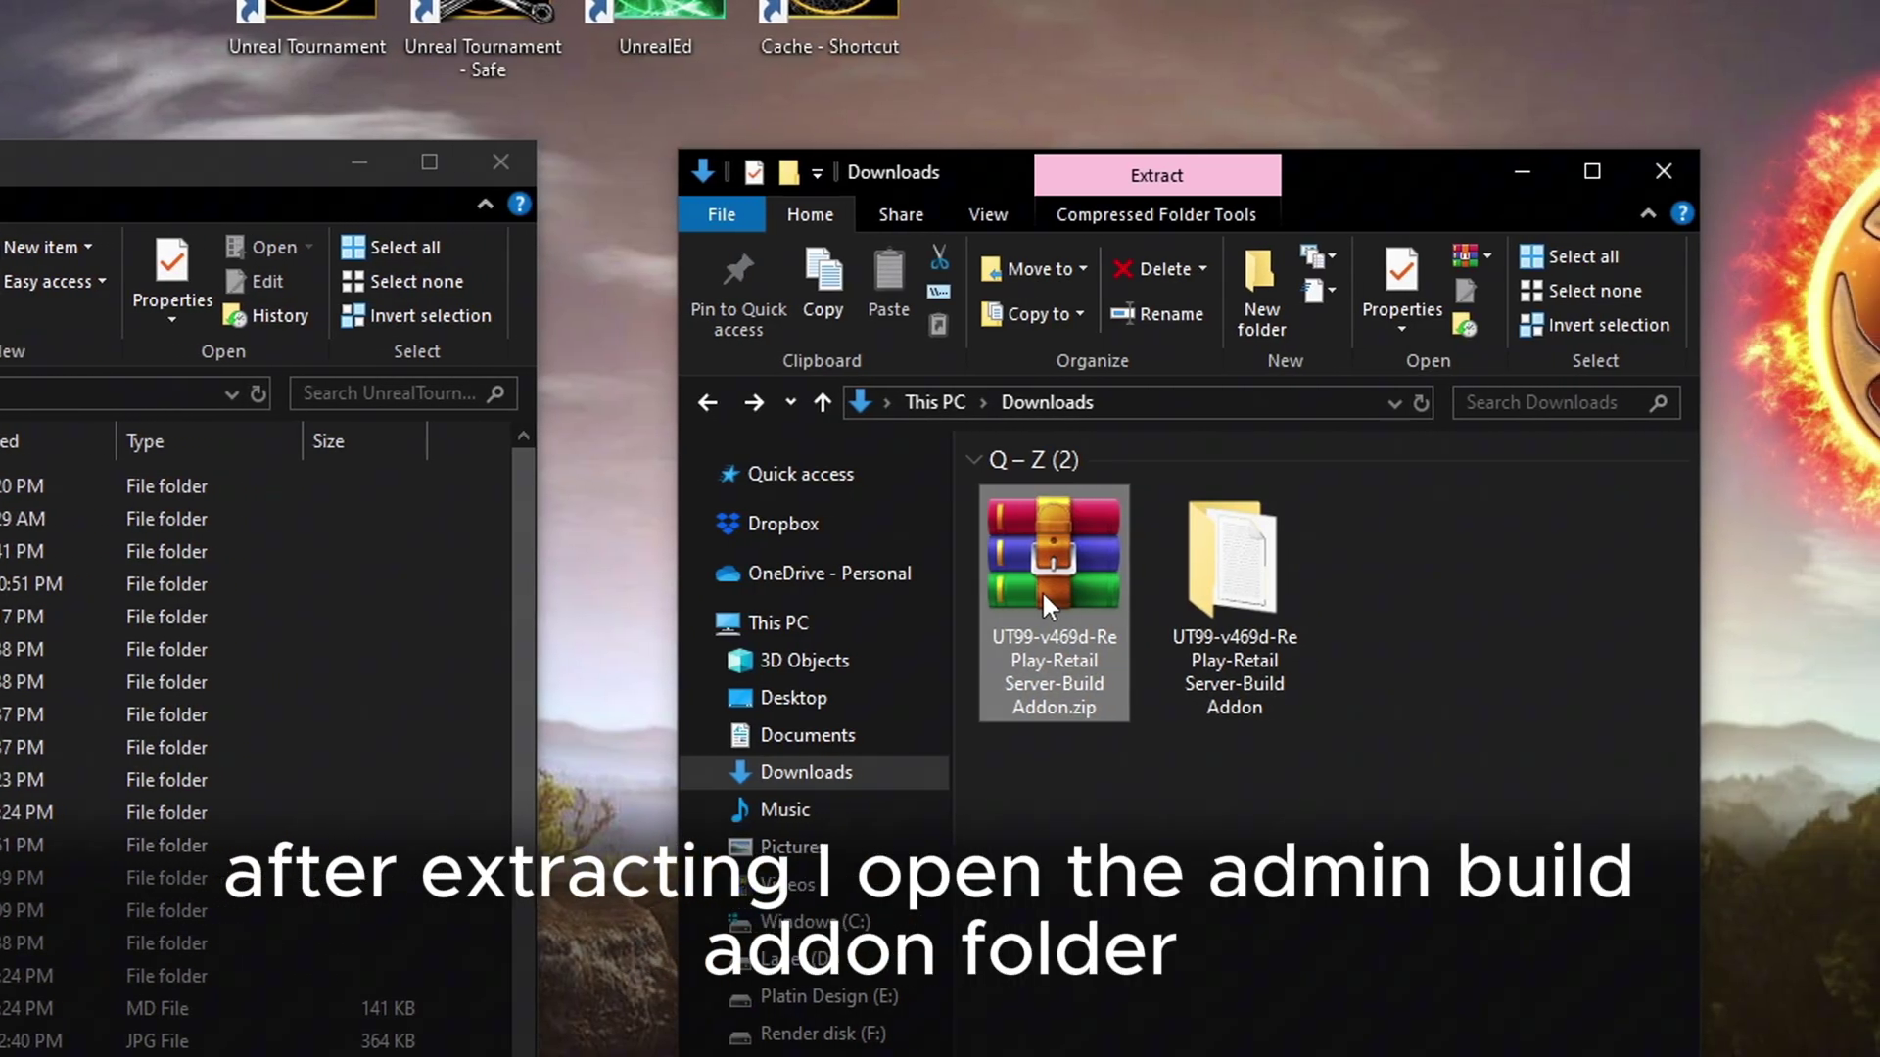
{"action": "key", "text": "Delete"}
Copy the Help, System and XLogs folders from Admin Build Addon into the main UnrealTournament folder.
{"action": "double_click", "coordinate": [932, 594]}
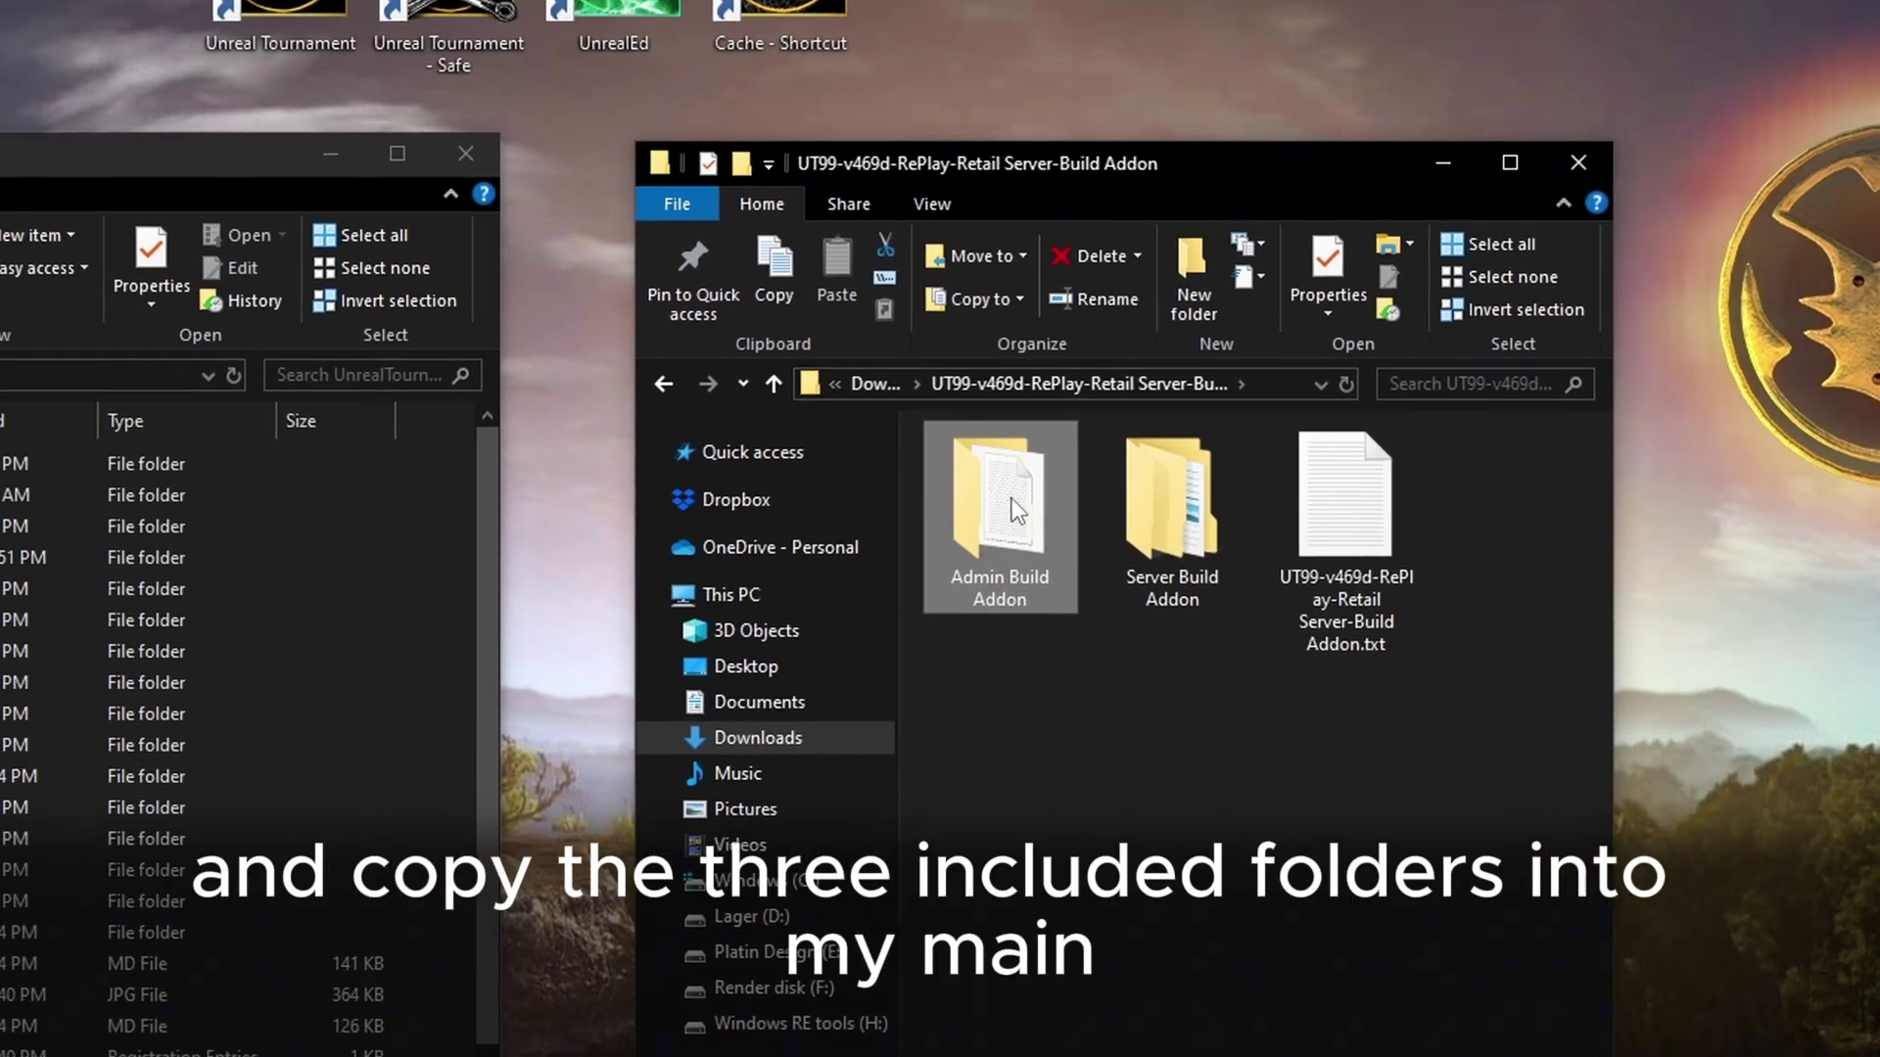
{"action": "double_click", "coordinate": [973, 545]}
{"action": "left_click_drag", "start_coordinate": [1155, 452], "coordinate": [1194, 491]}
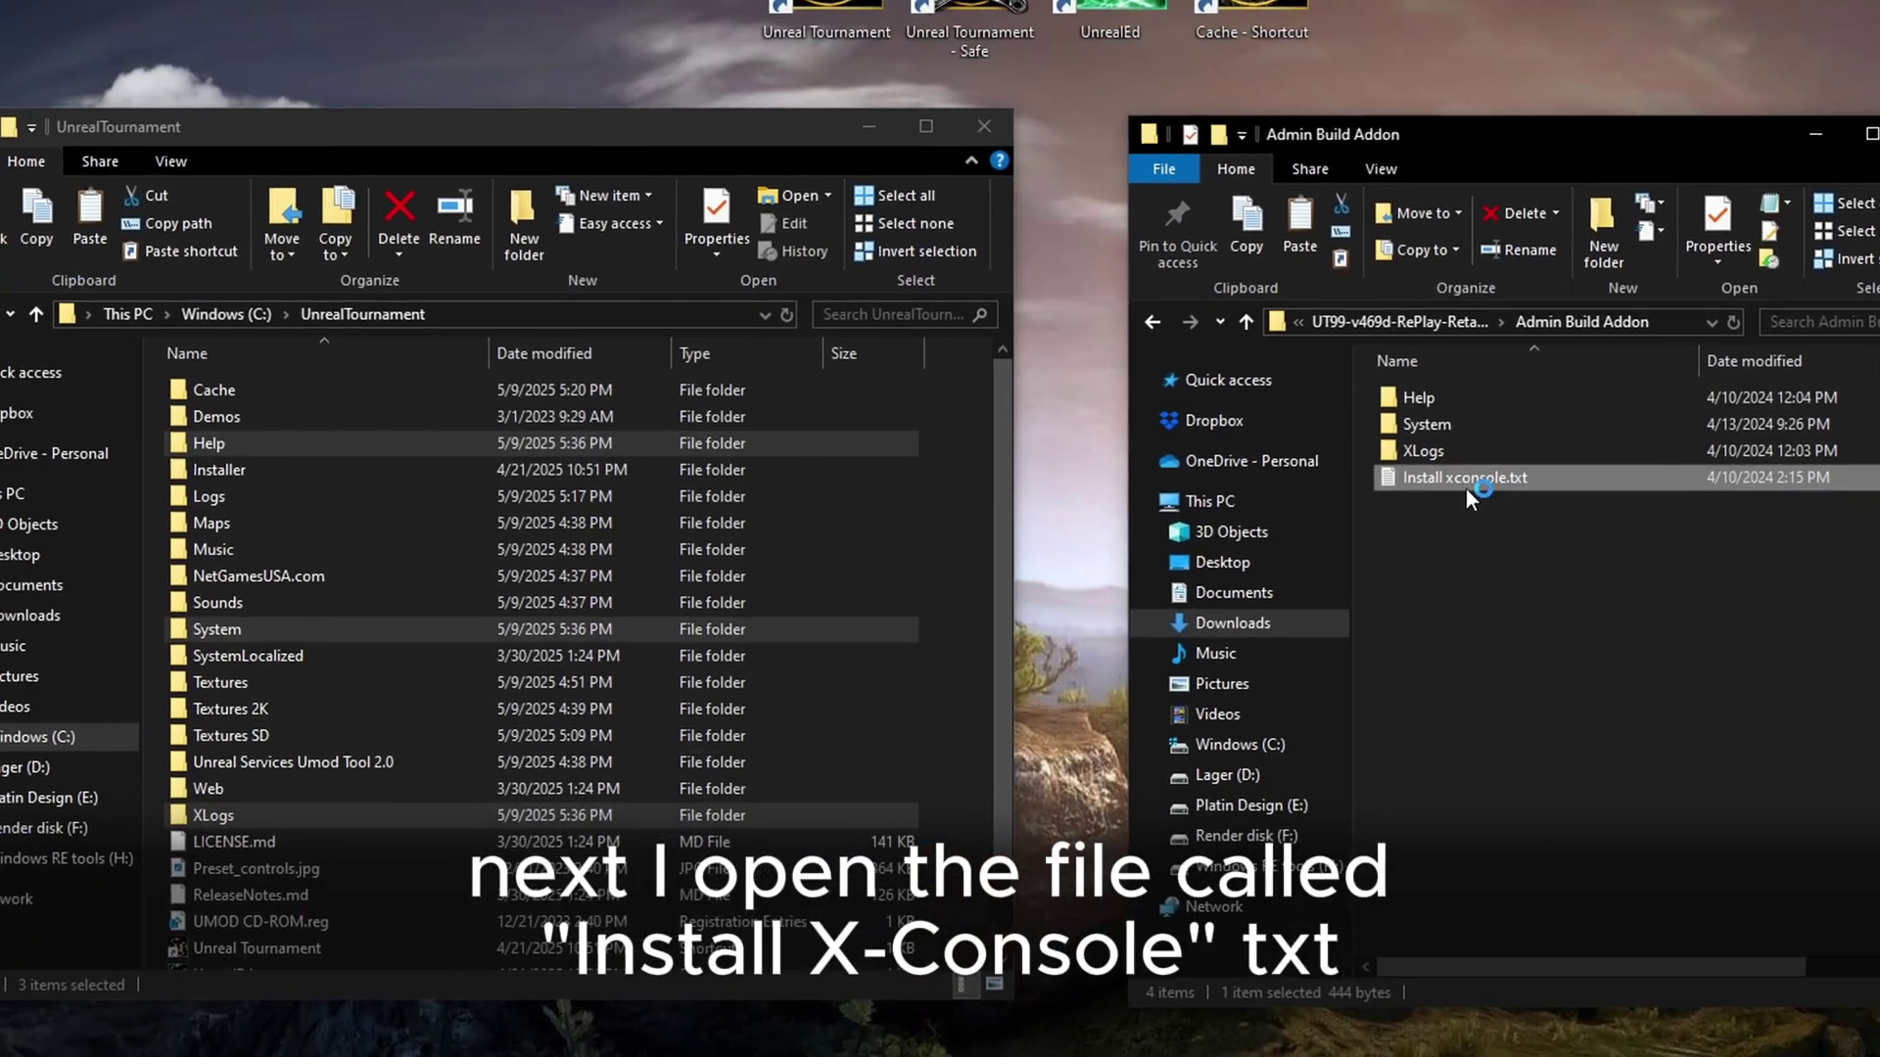
Copy the line Console=XConsole.XConsole from Install xconsole.txt and open UnrealTournament.ini from the game's System folder.
{"action": "double_click", "coordinate": [1449, 498]}
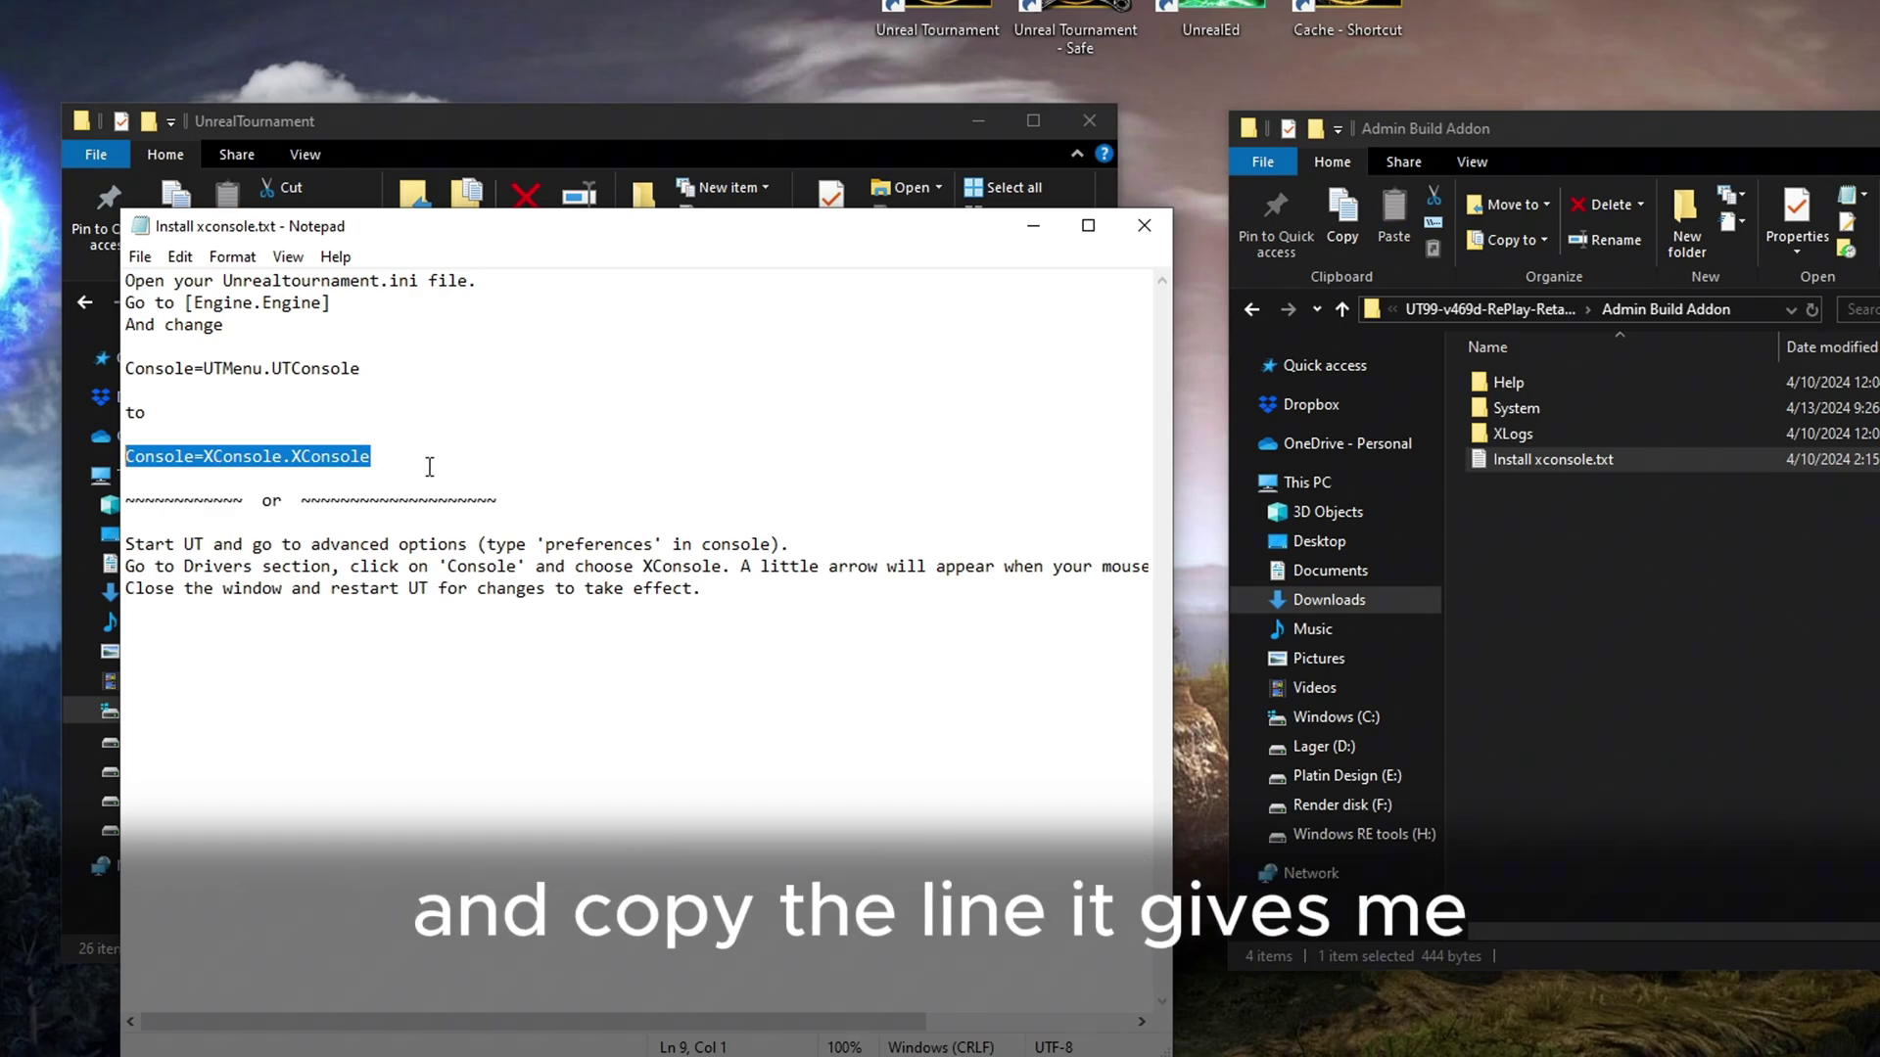
{"action": "left_click", "coordinate": [1138, 229]}
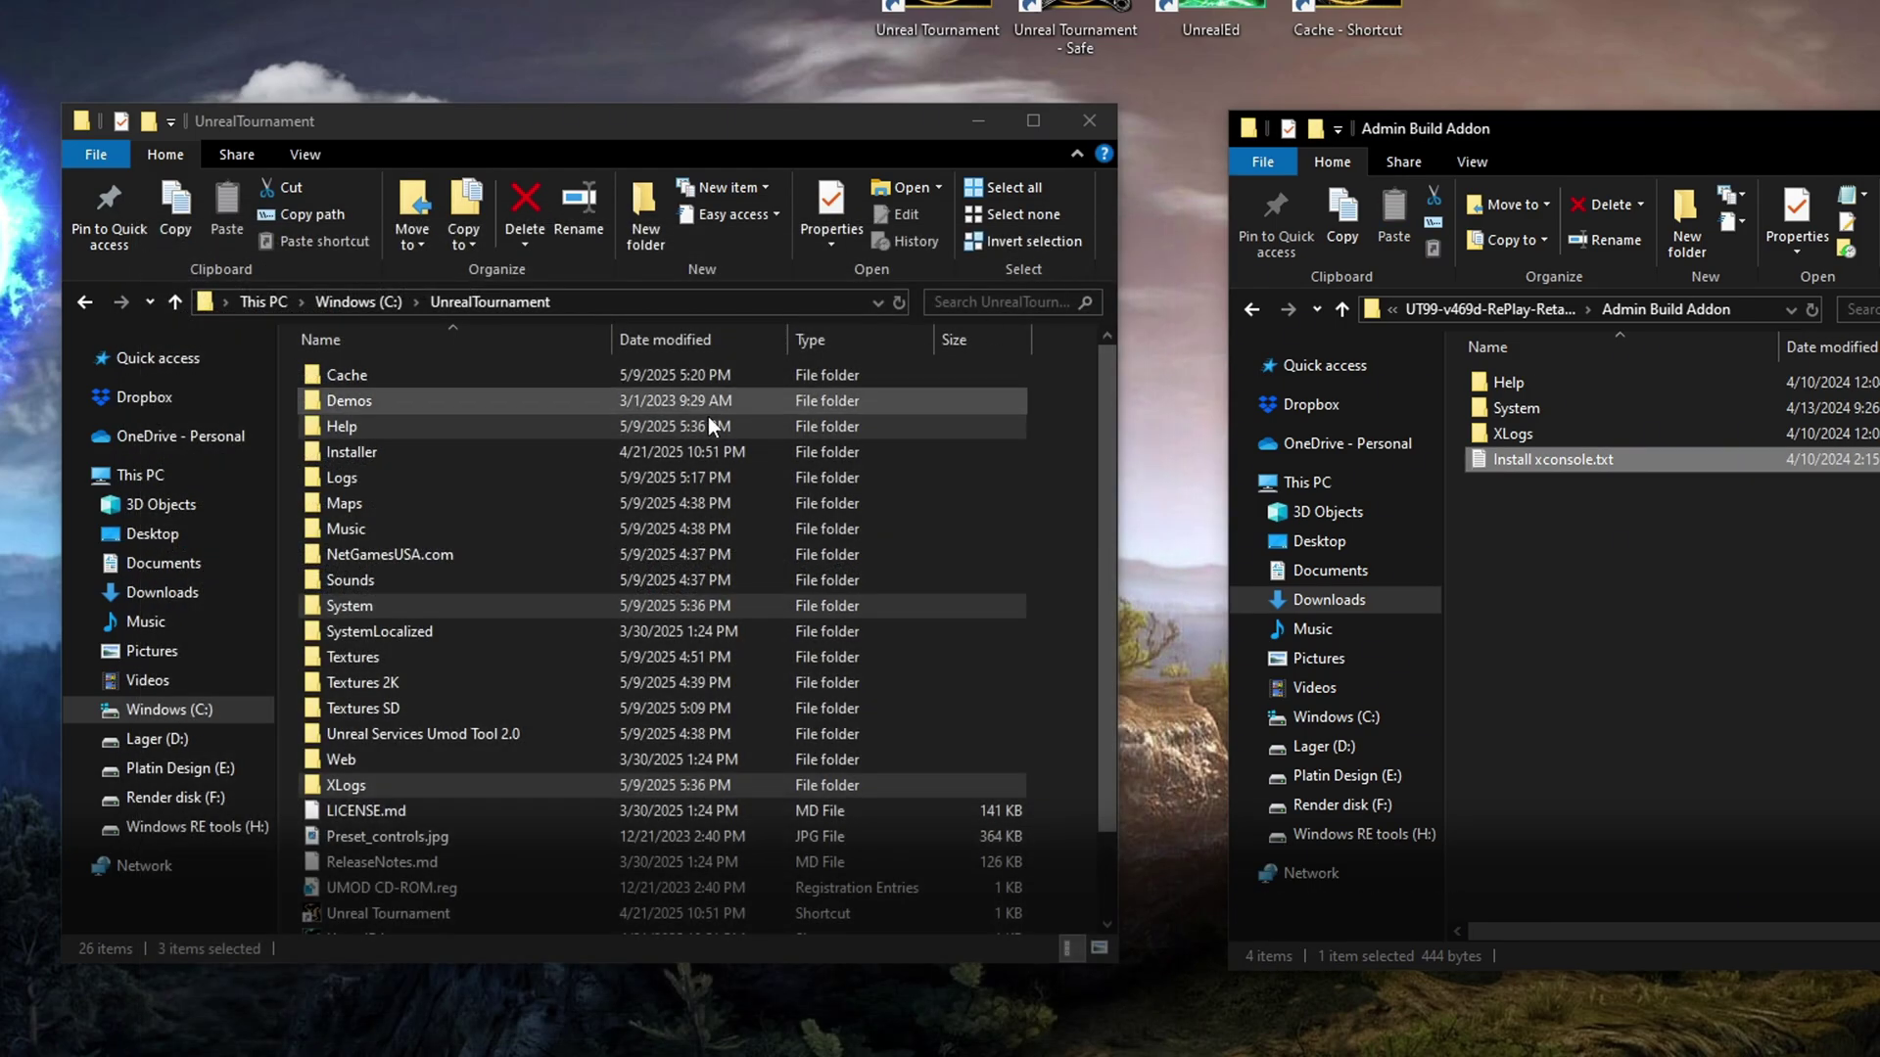
{"action": "double_click", "coordinate": [382, 609]}
{"action": "key", "text": "u"}
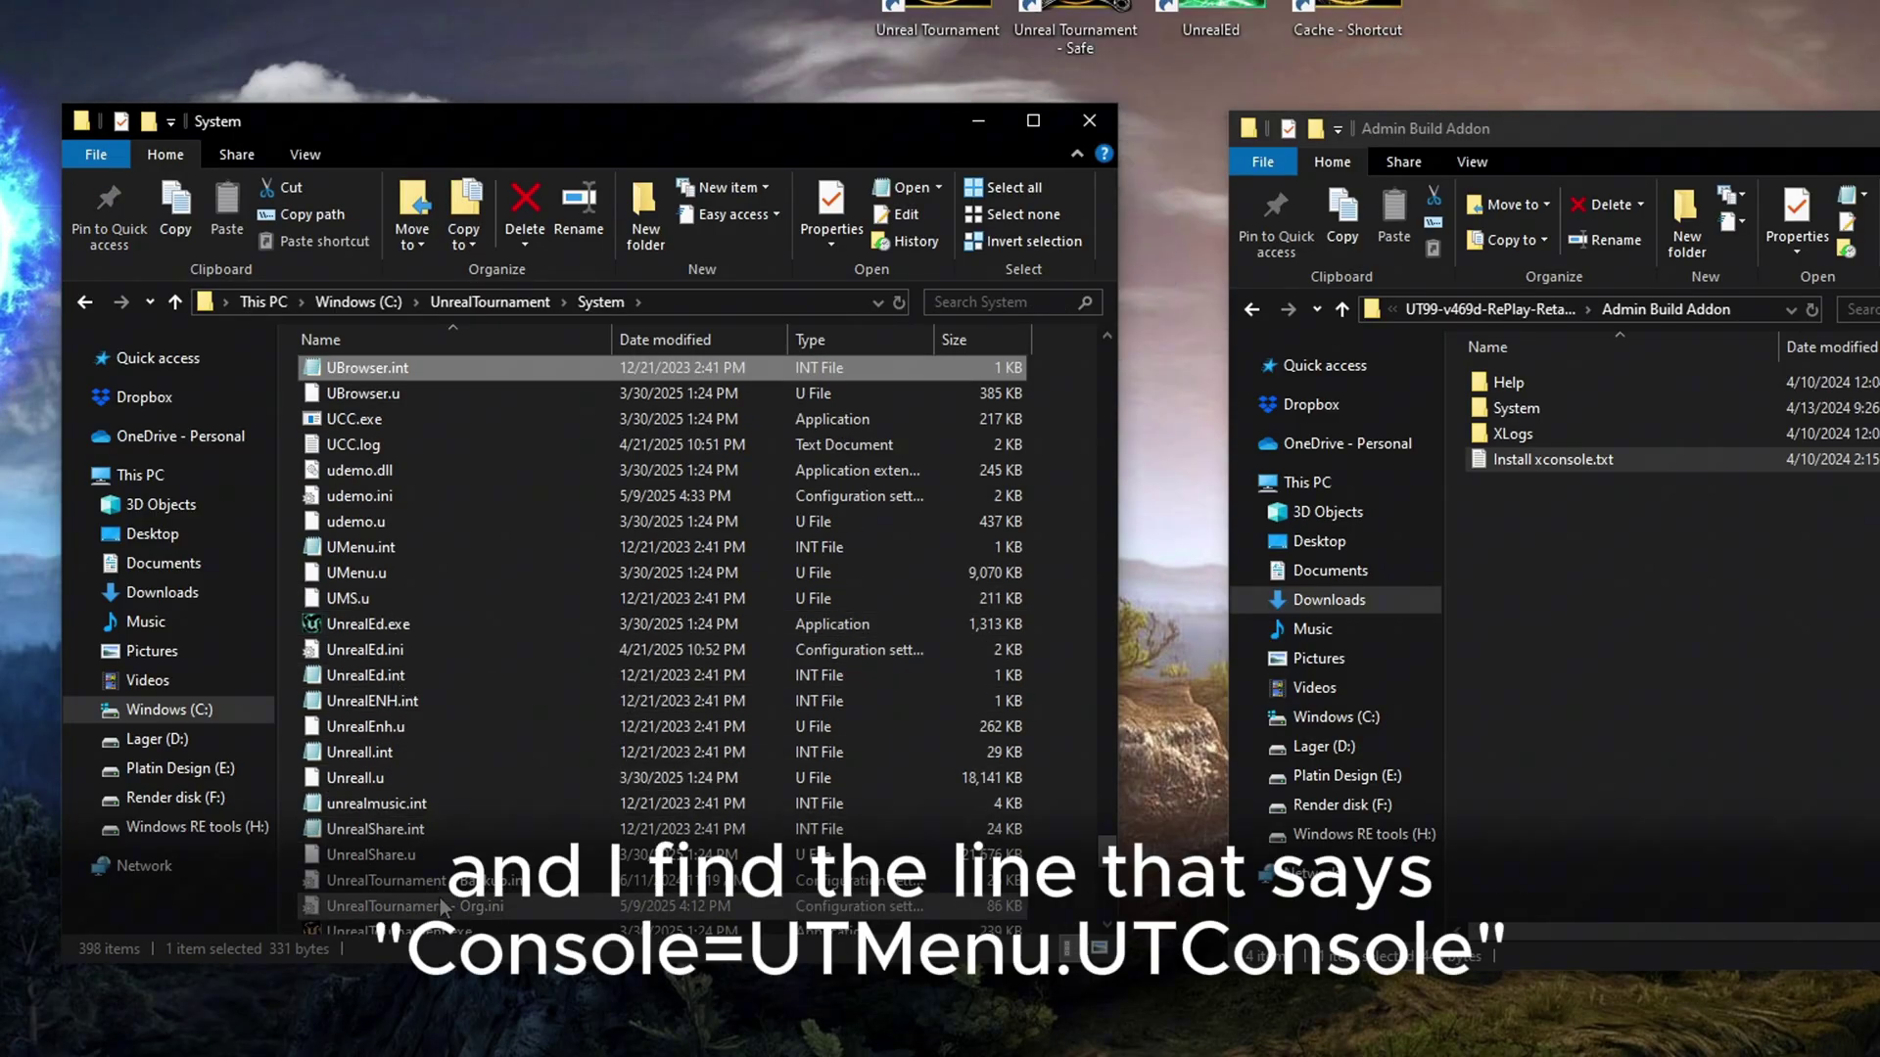
{"action": "key", "text": "Down"}
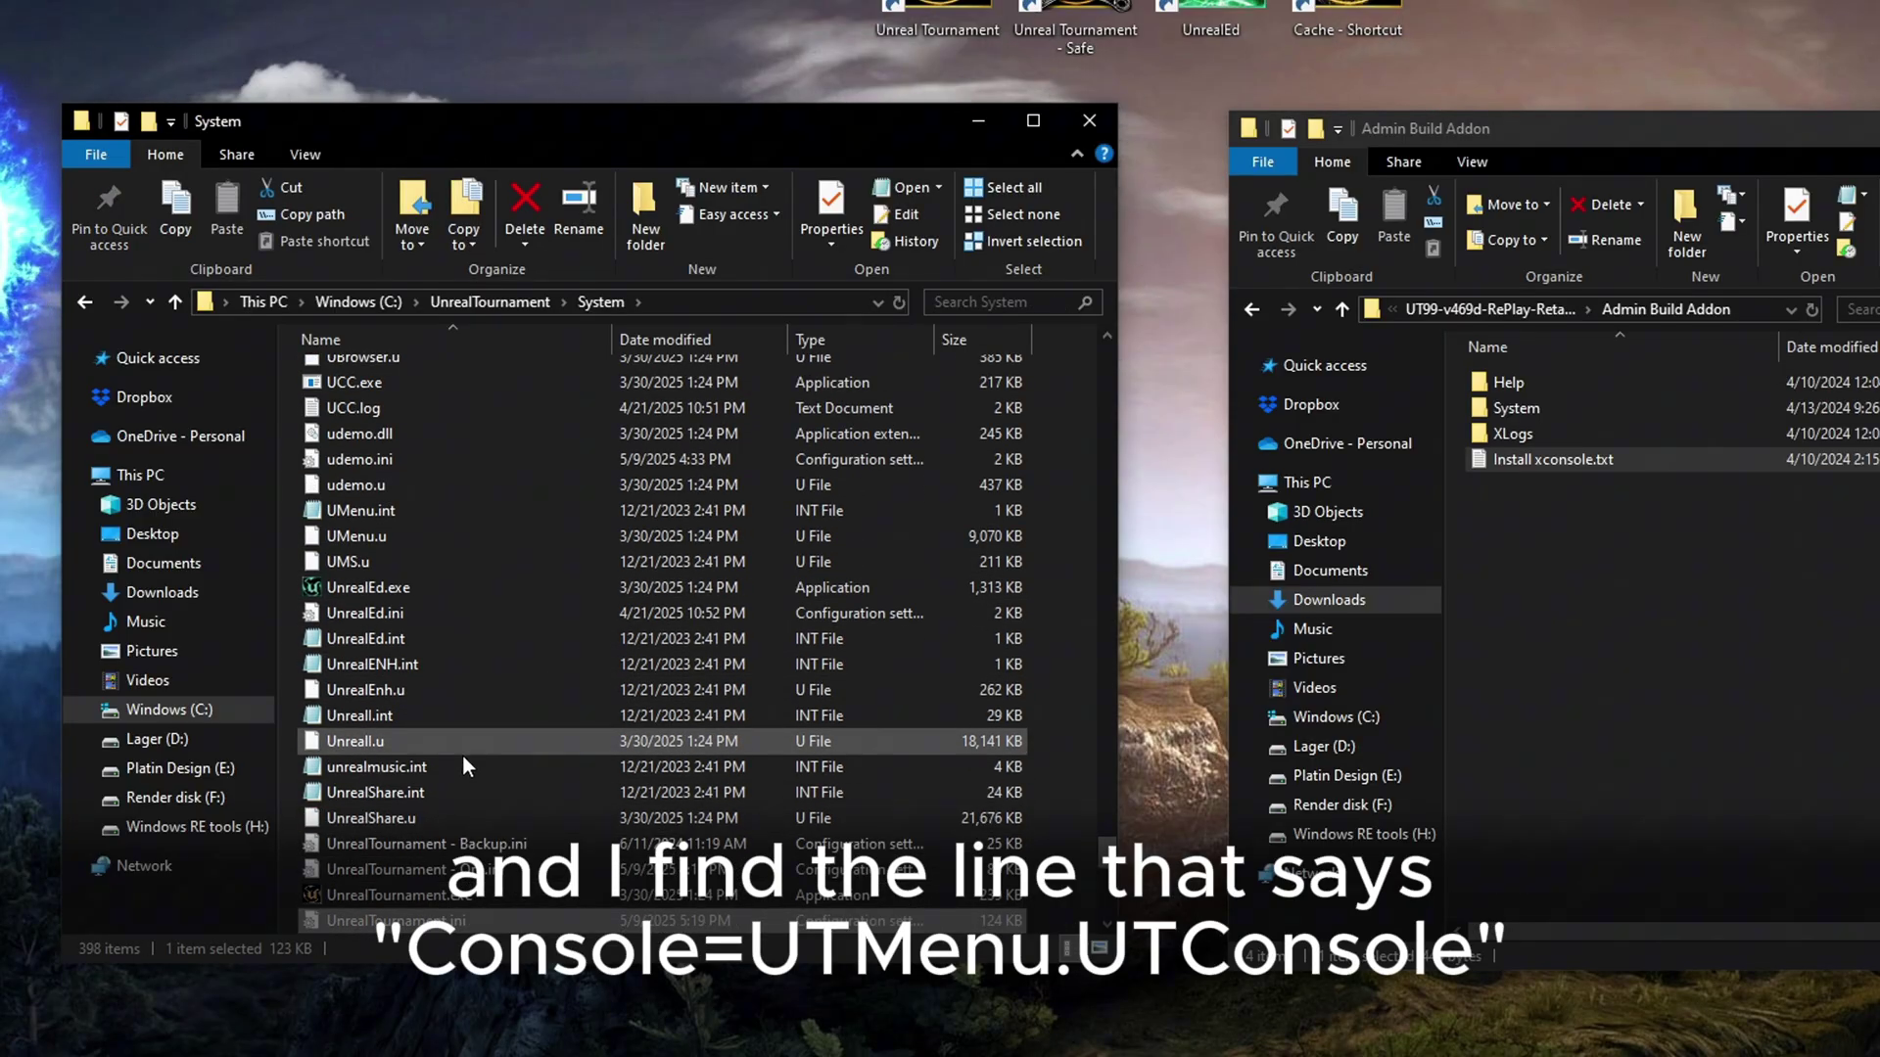
{"action": "key", "text": "Return"}
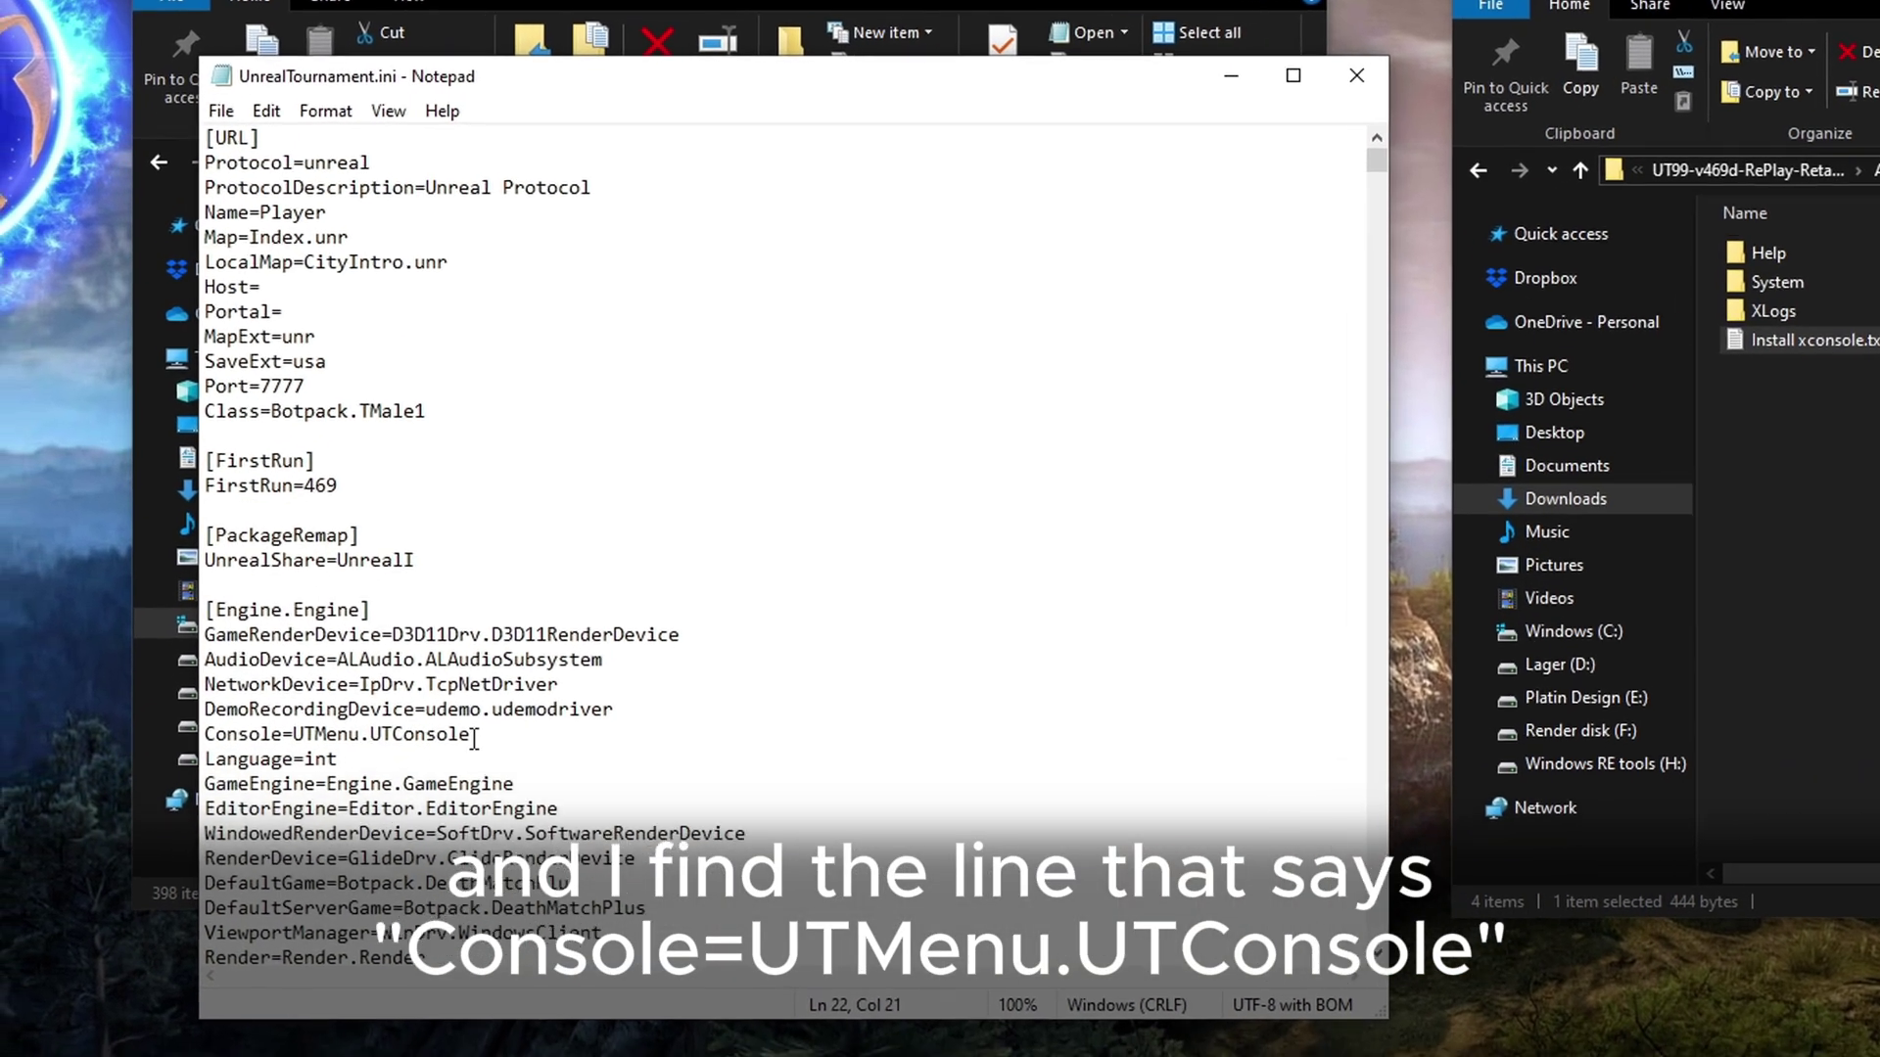
Replace the Console line under [Engine.Engine] with Console=XConsole.XConsole, then save and close UnrealTournament.ini.
{"action": "left_click_drag", "start_coordinate": [126, 808], "coordinate": [359, 808]}
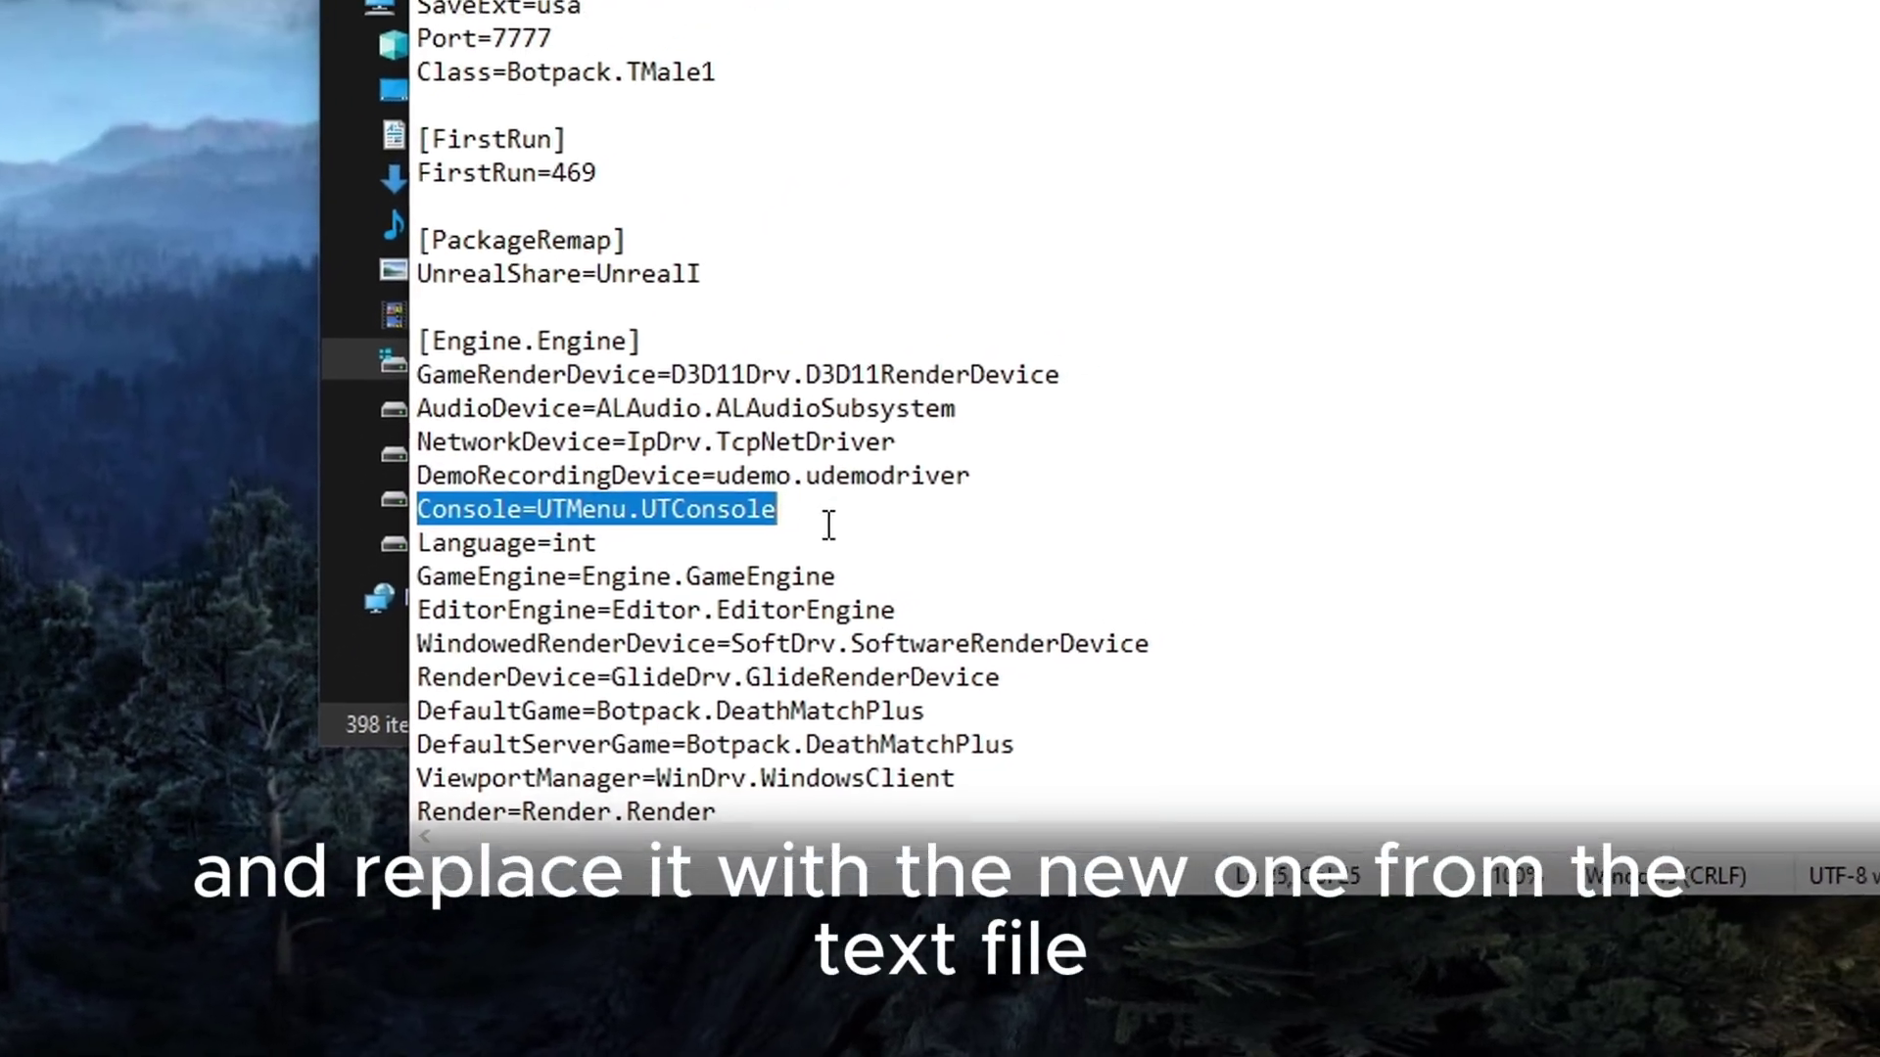
{"action": "type", "text": "Console=XConsole.XConsole"}
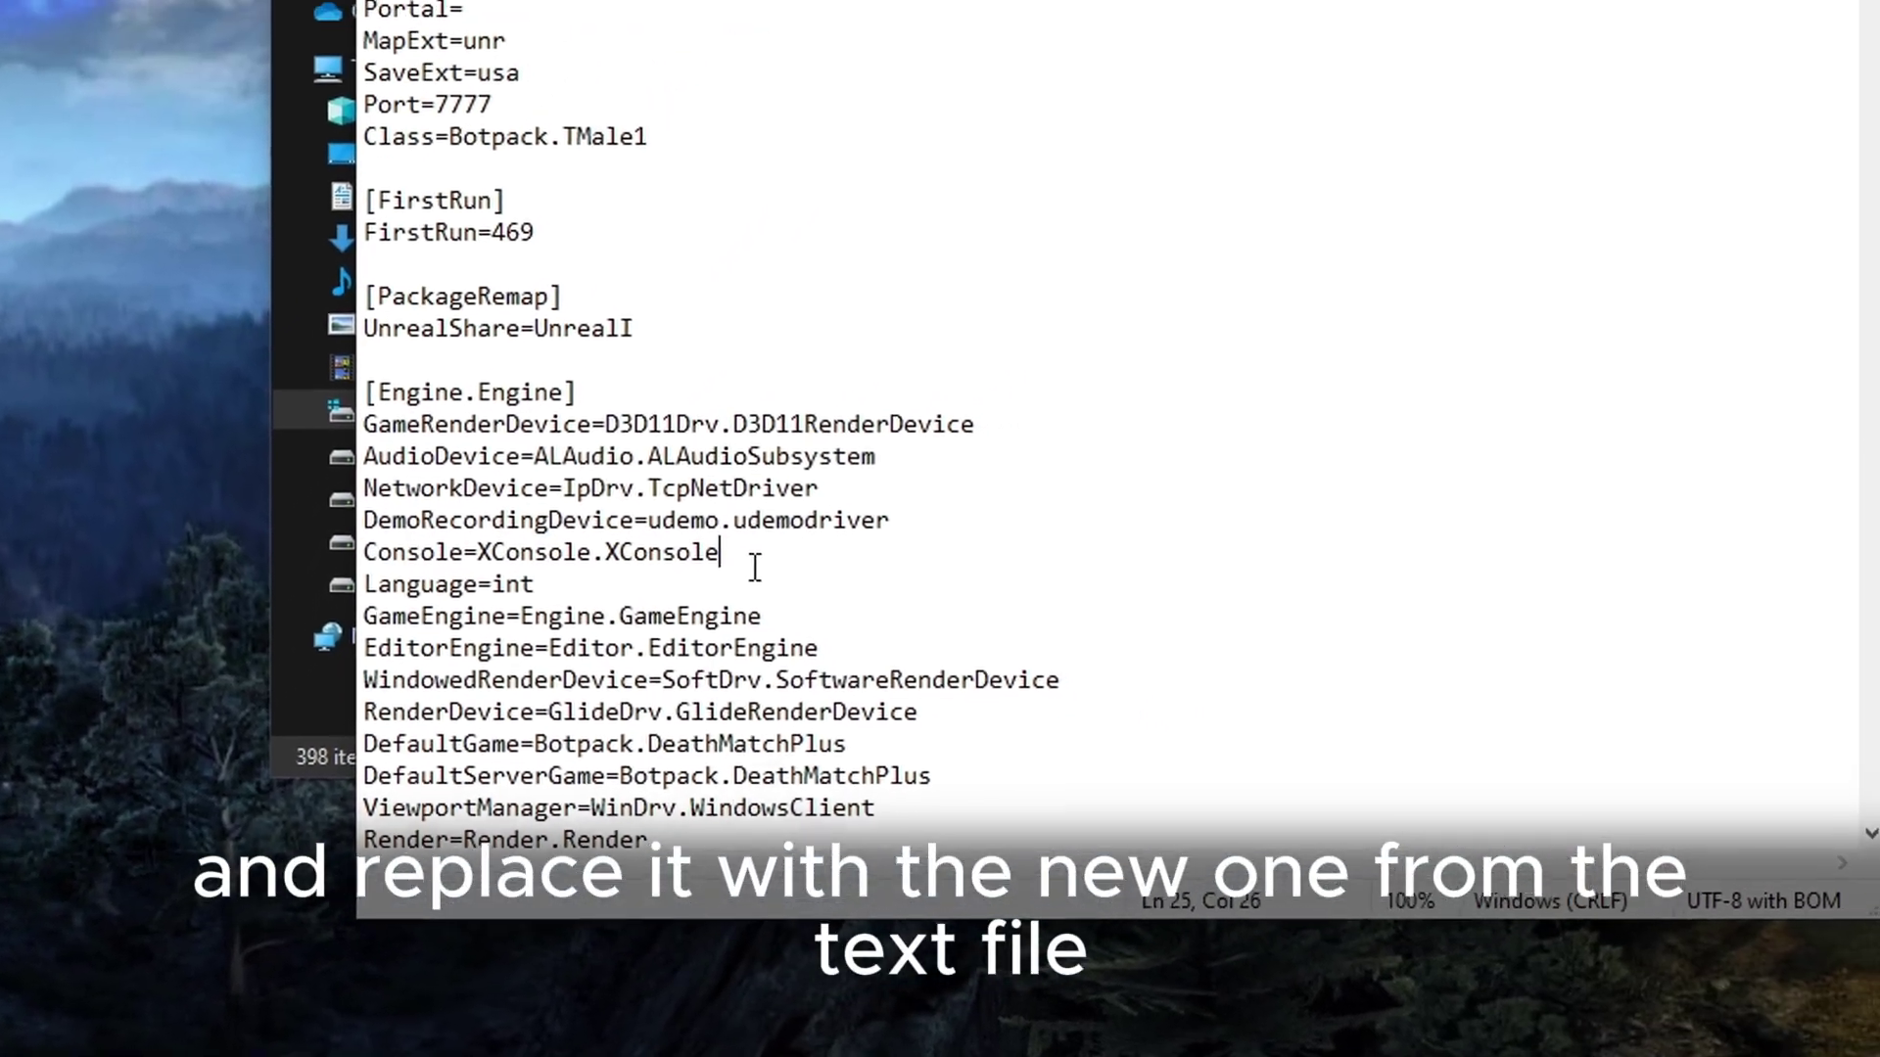
{"action": "left_click", "coordinate": [213, 15]}
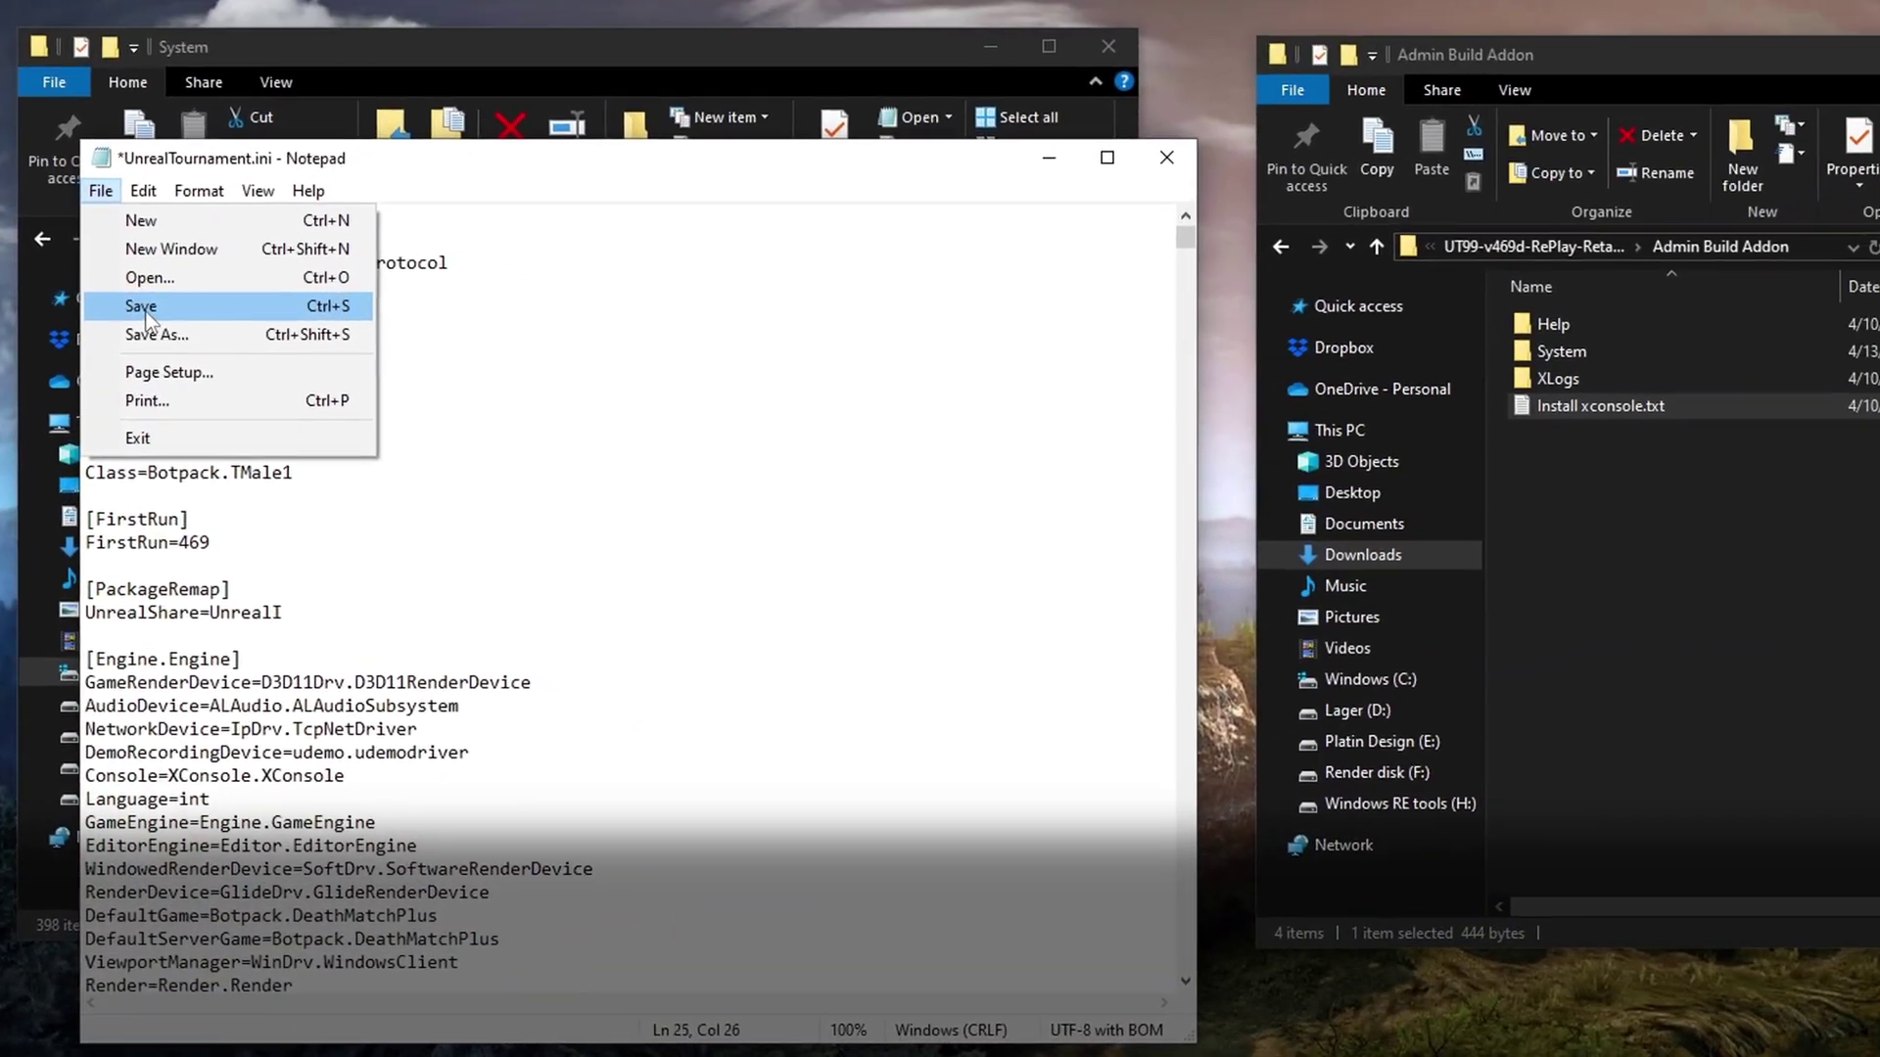
{"action": "left_click", "coordinate": [259, 147]}
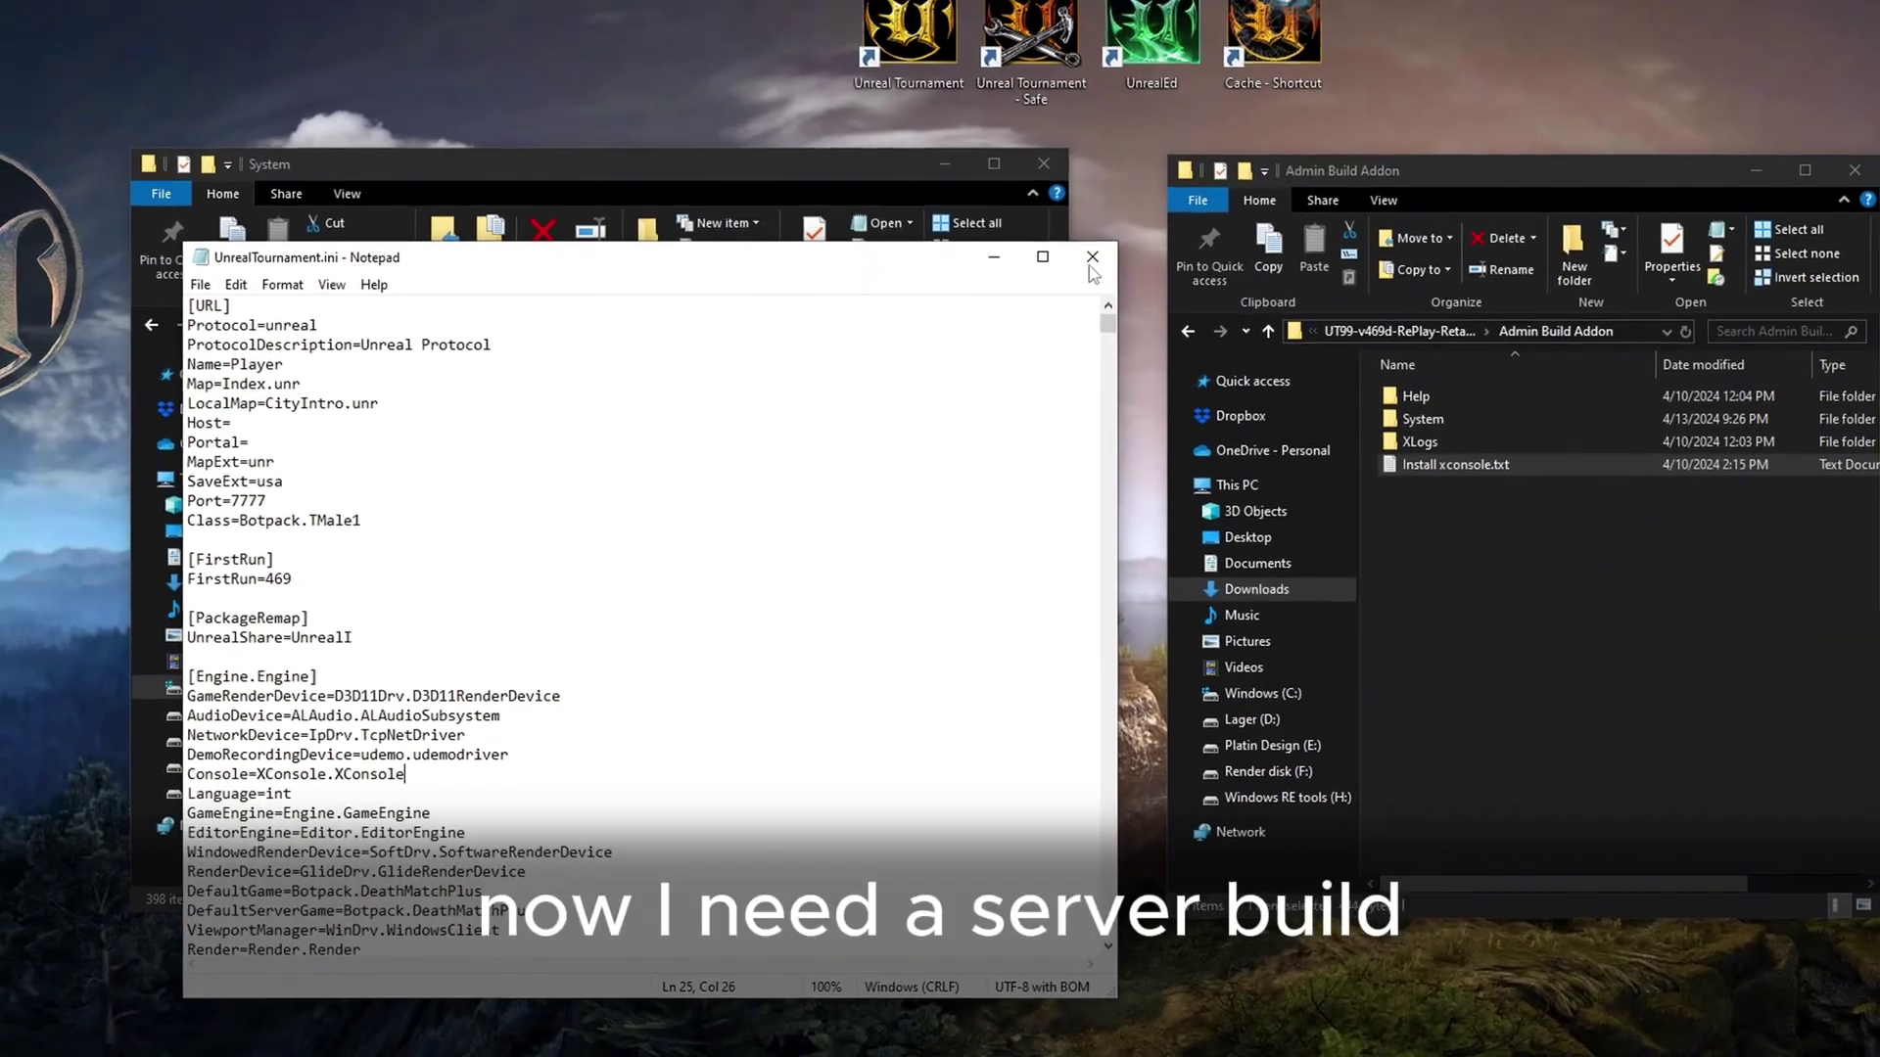
{"action": "left_click", "coordinate": [1114, 224]}
Return one Explorer window to the Downloads folder and the other to the UnrealTournament folder.
{"action": "left_click", "coordinate": [1217, 305]}
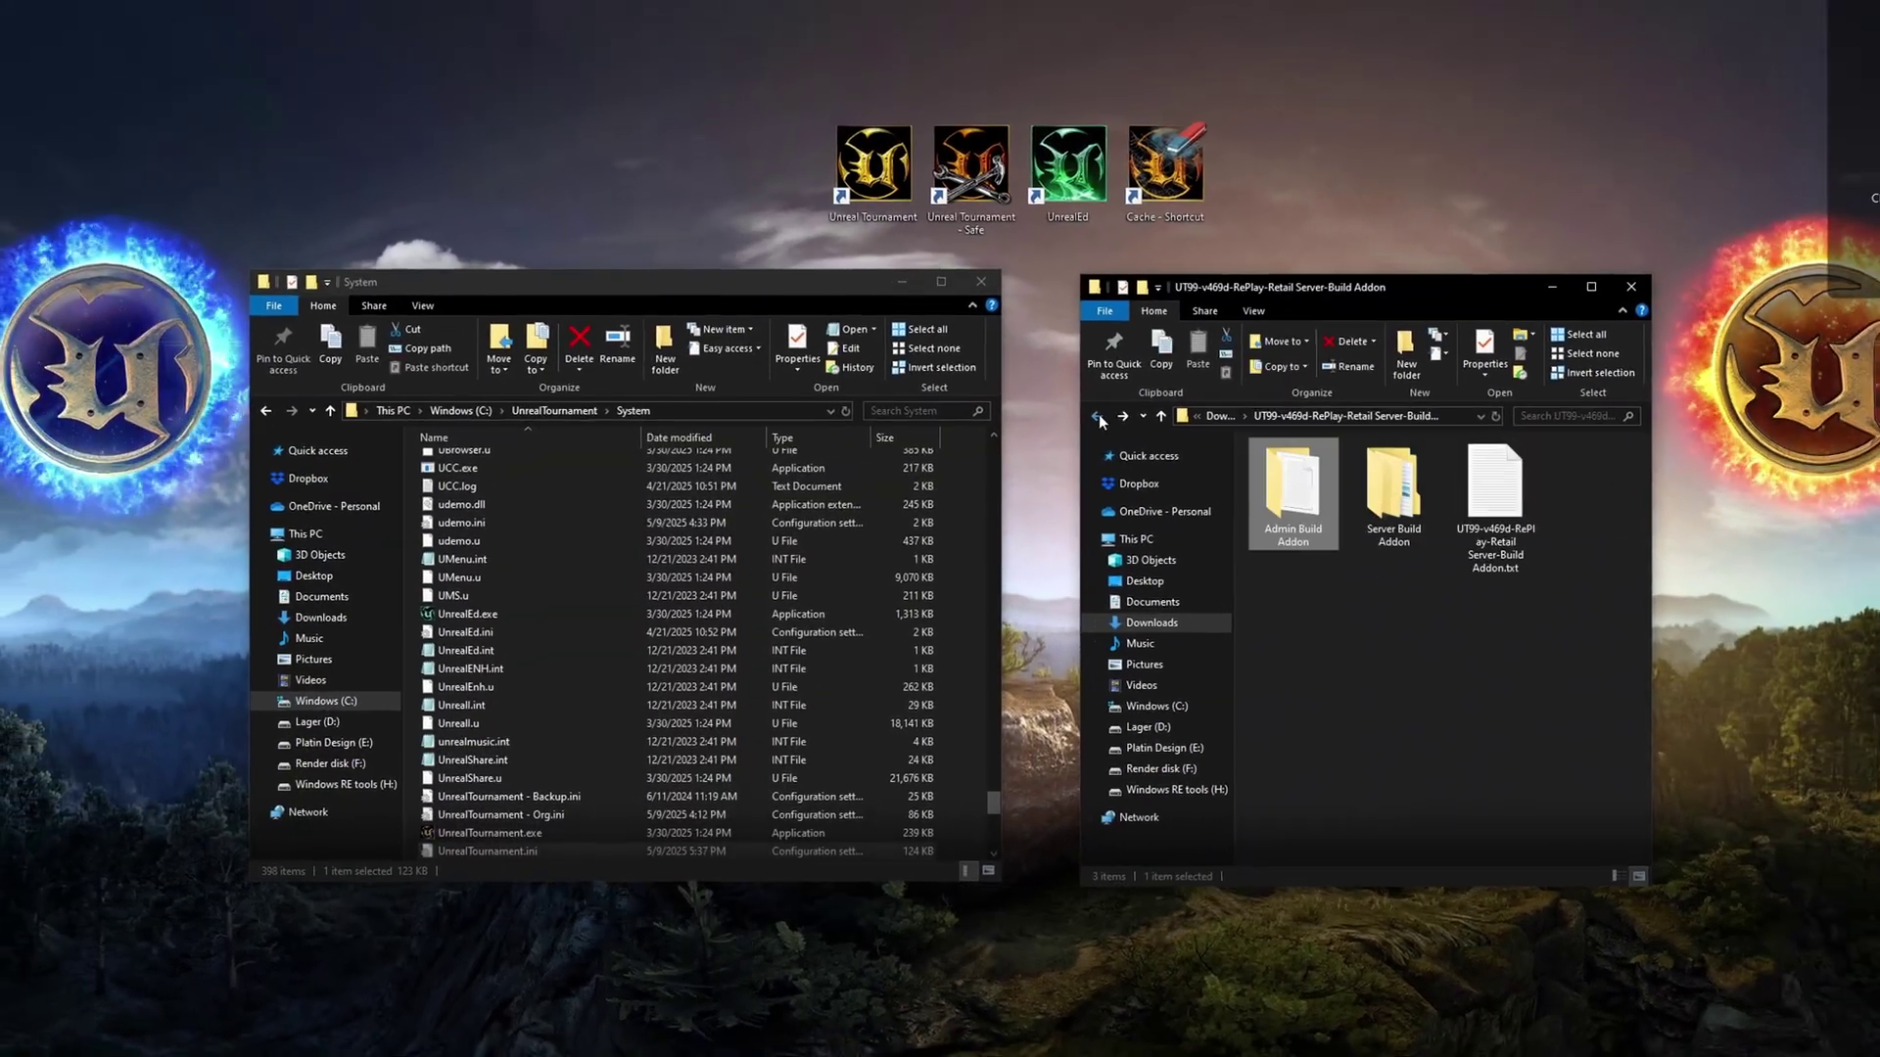
{"action": "left_click", "coordinate": [1097, 417]}
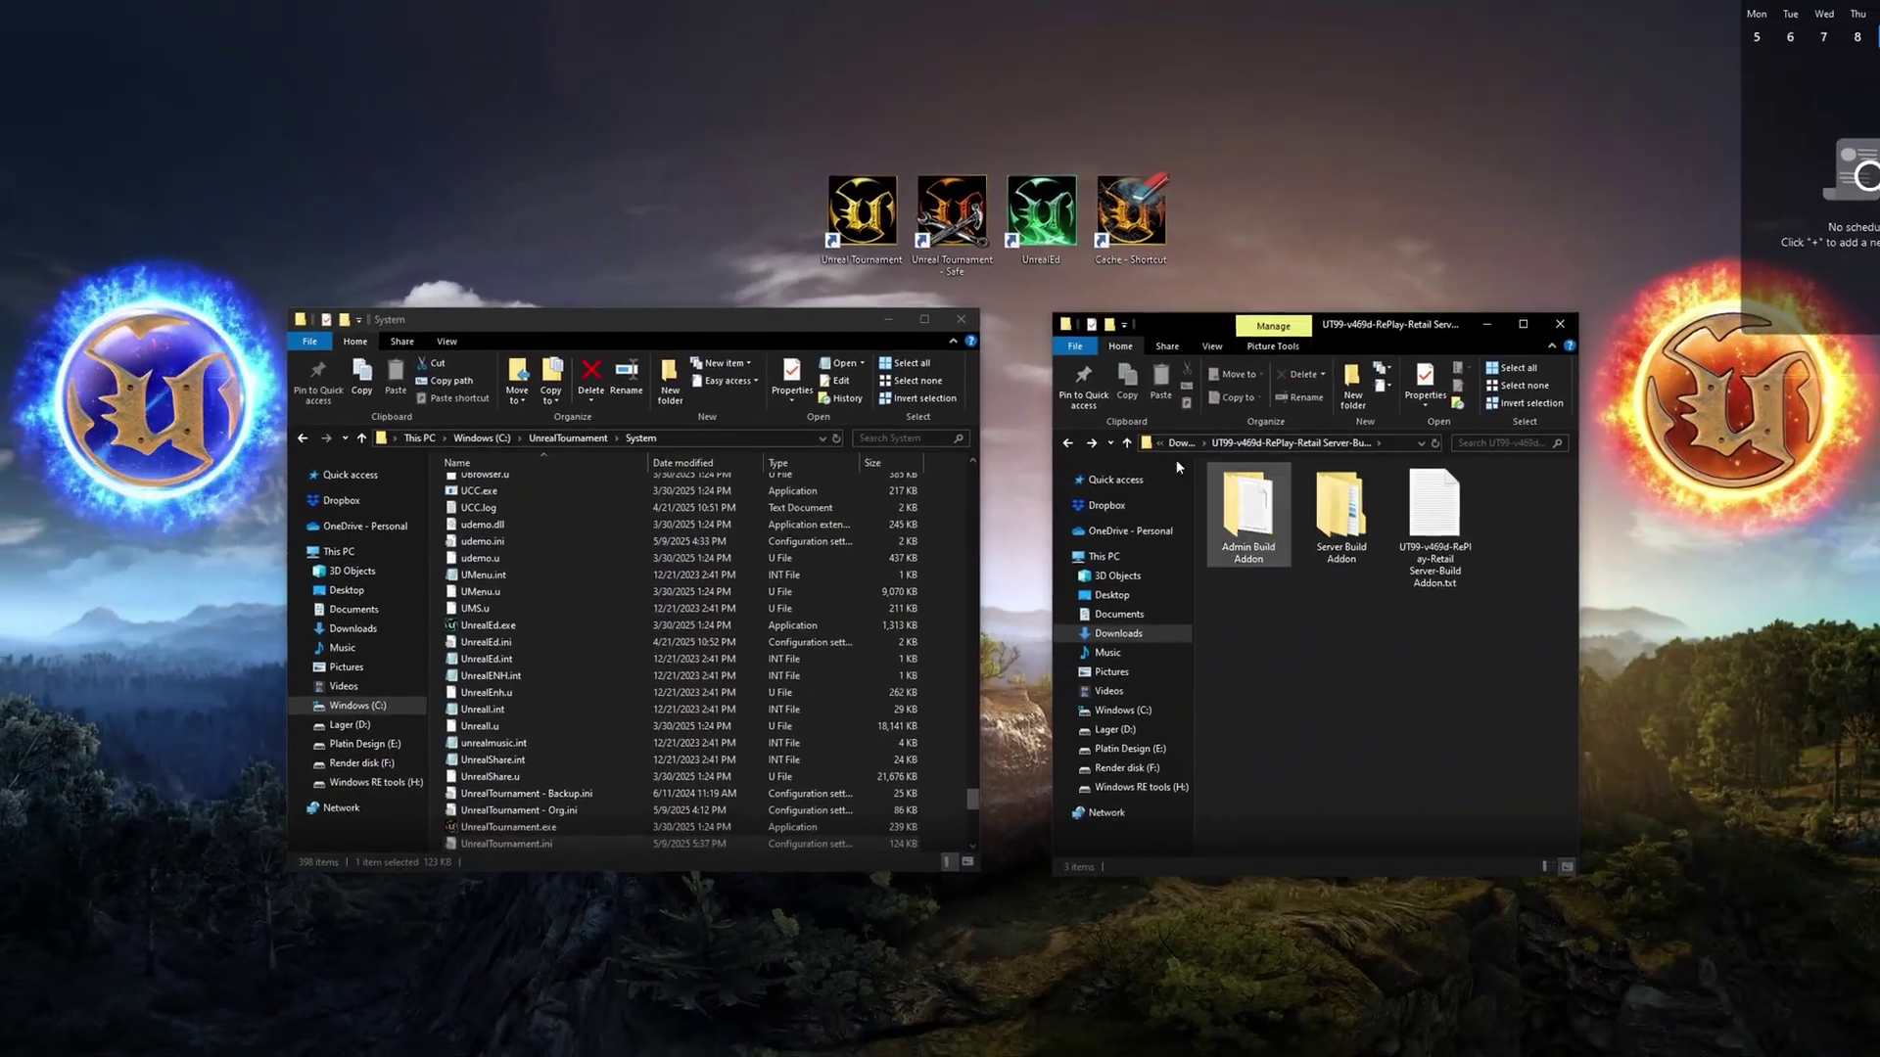
{"action": "left_click", "coordinate": [1097, 417]}
{"action": "left_click", "coordinate": [544, 411]}
{"action": "left_click", "coordinate": [1439, 686]}
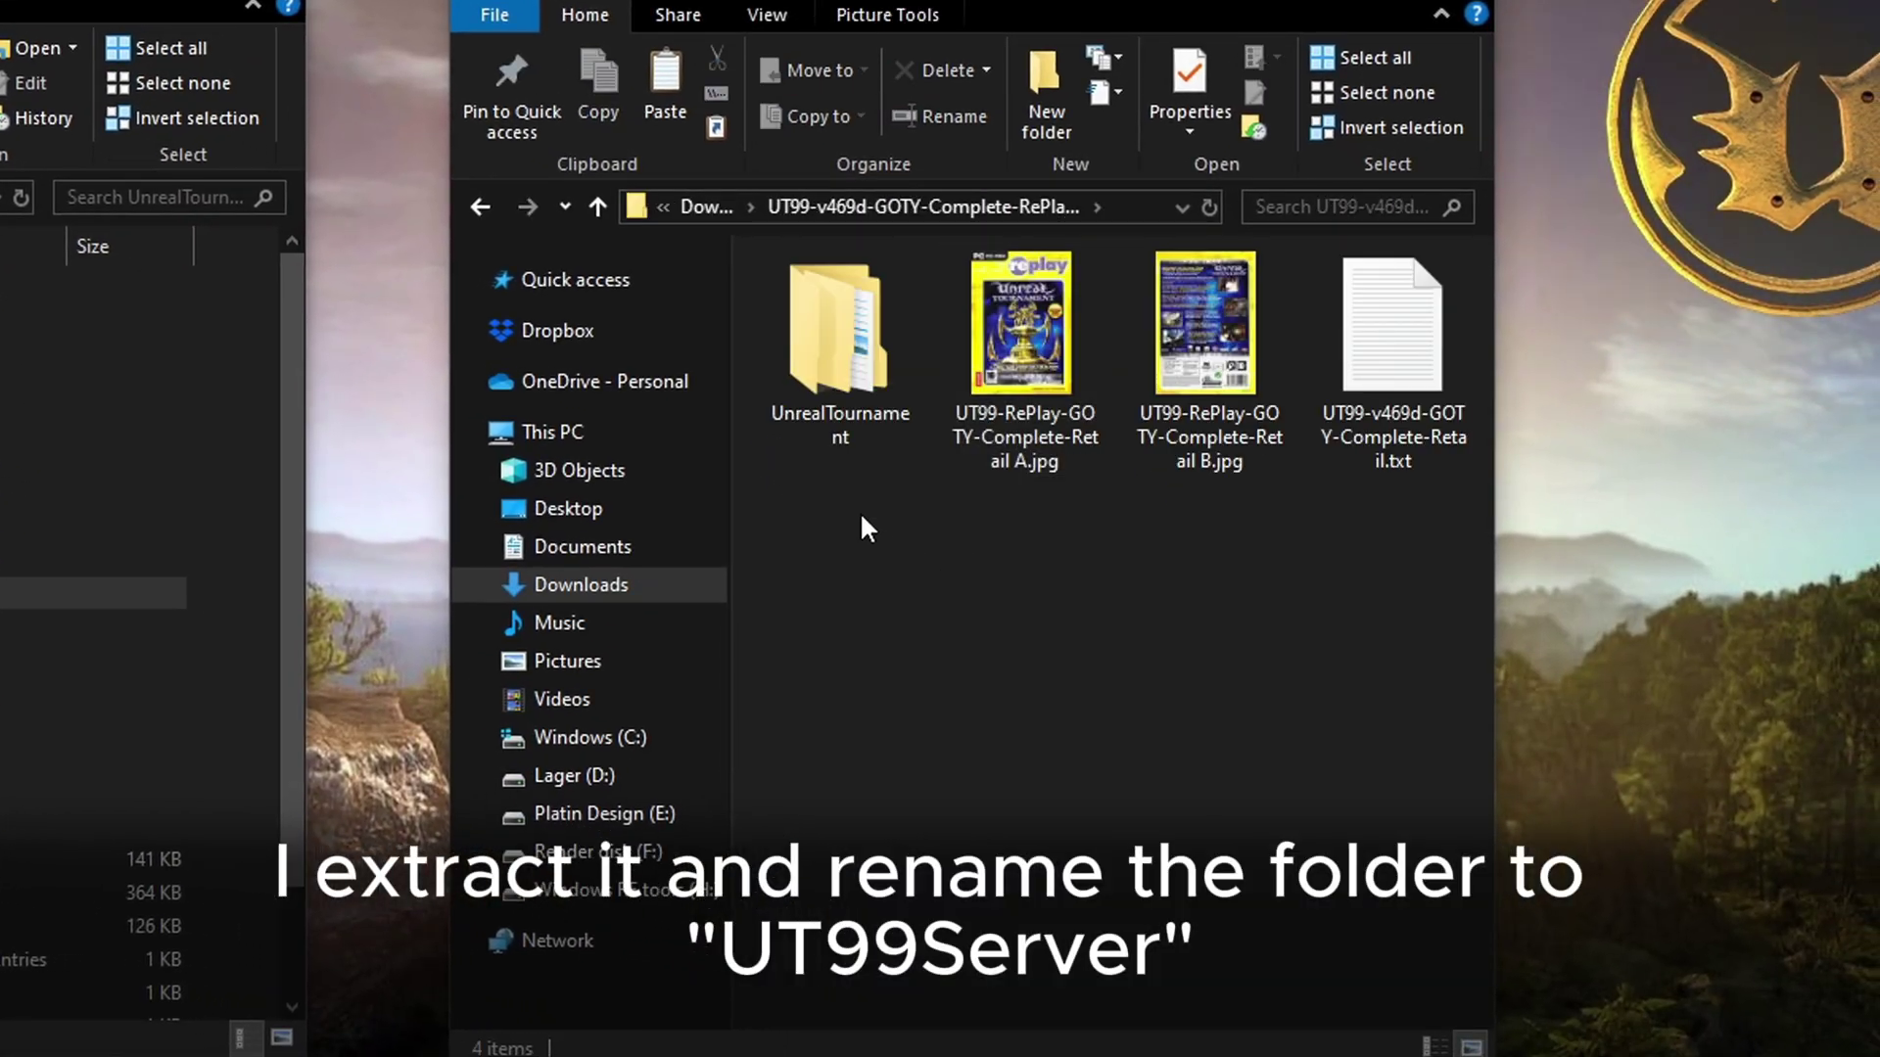
Rename the game folder inside the extracted UT99-v469d-GOTY-Complete-RePlay-Retail folder to UT99Server.
{"action": "left_click", "coordinate": [844, 411]}
{"action": "key", "text": "F2"}
{"action": "type", "text": "UT"}
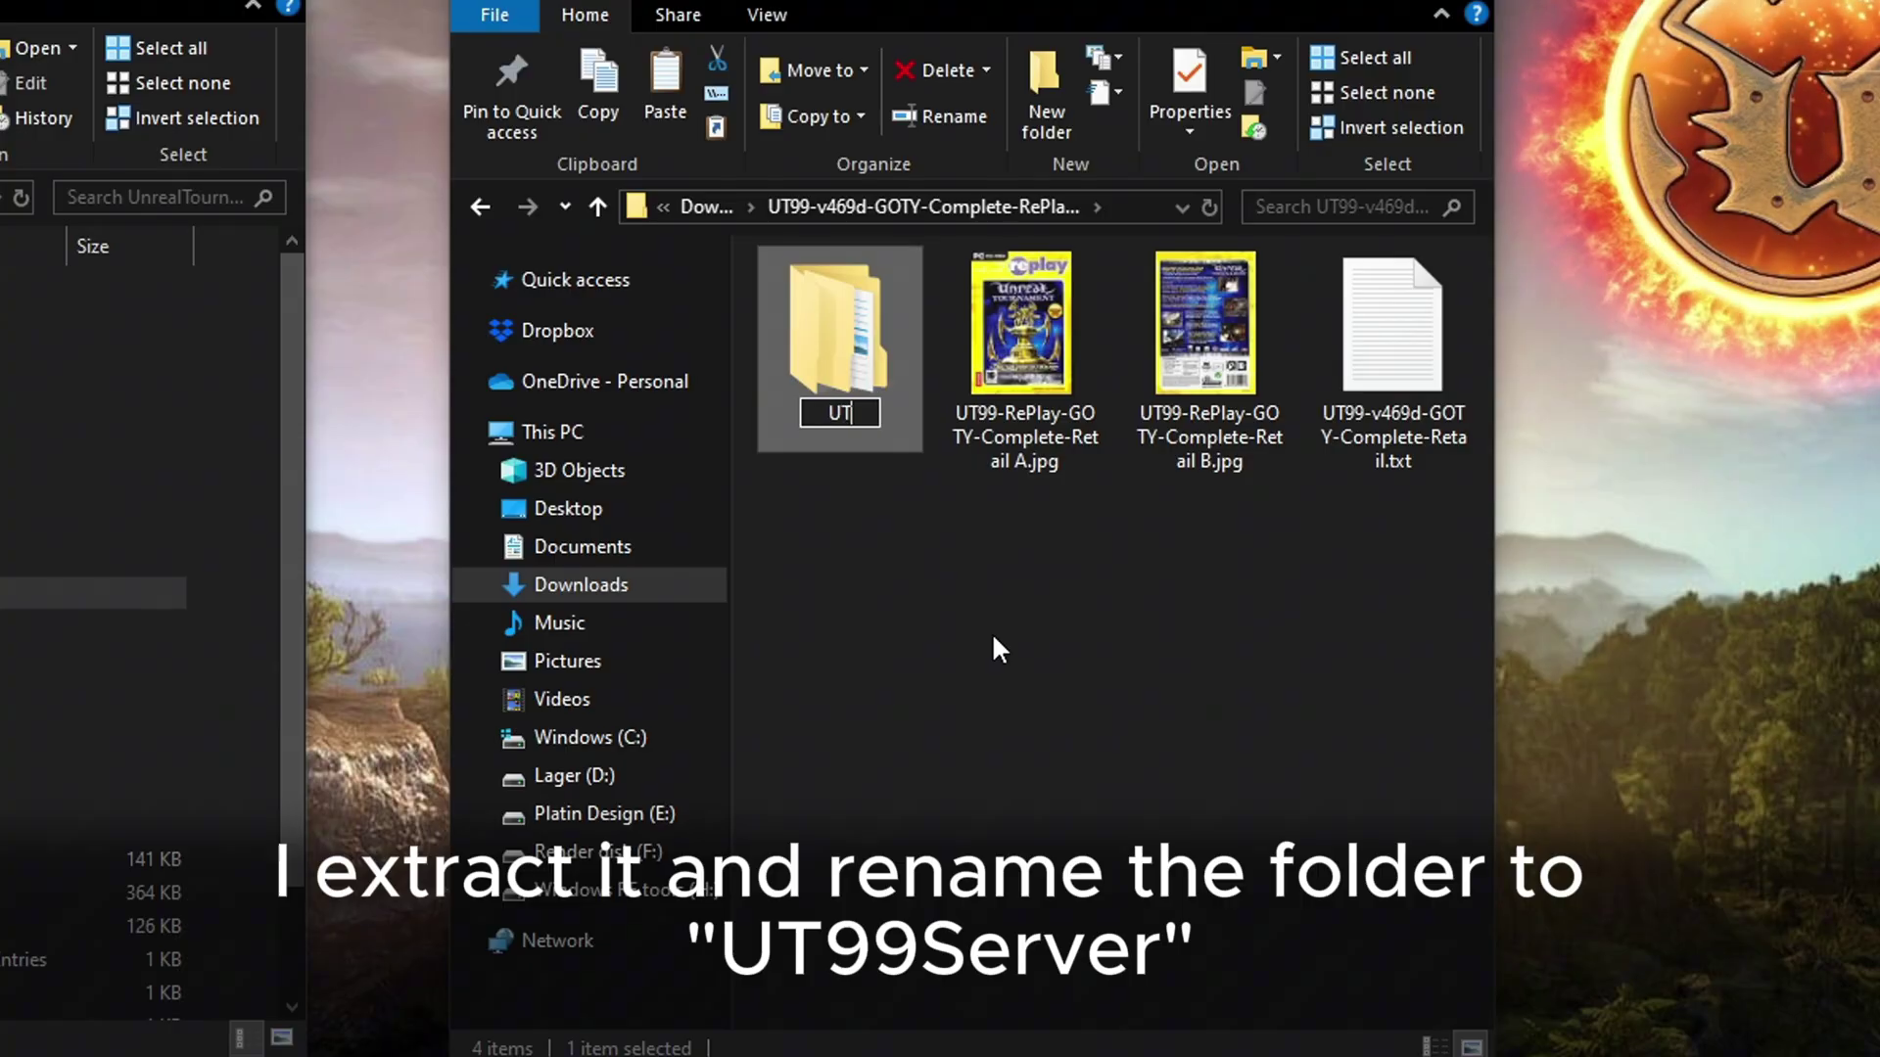
{"action": "type", "text": "99Server"}
{"action": "key", "text": "Return"}
Move the UT99Server folder out of the extracted GOTY download using the second Explorer window and open it there.
{"action": "right_click", "coordinate": [827, 323]}
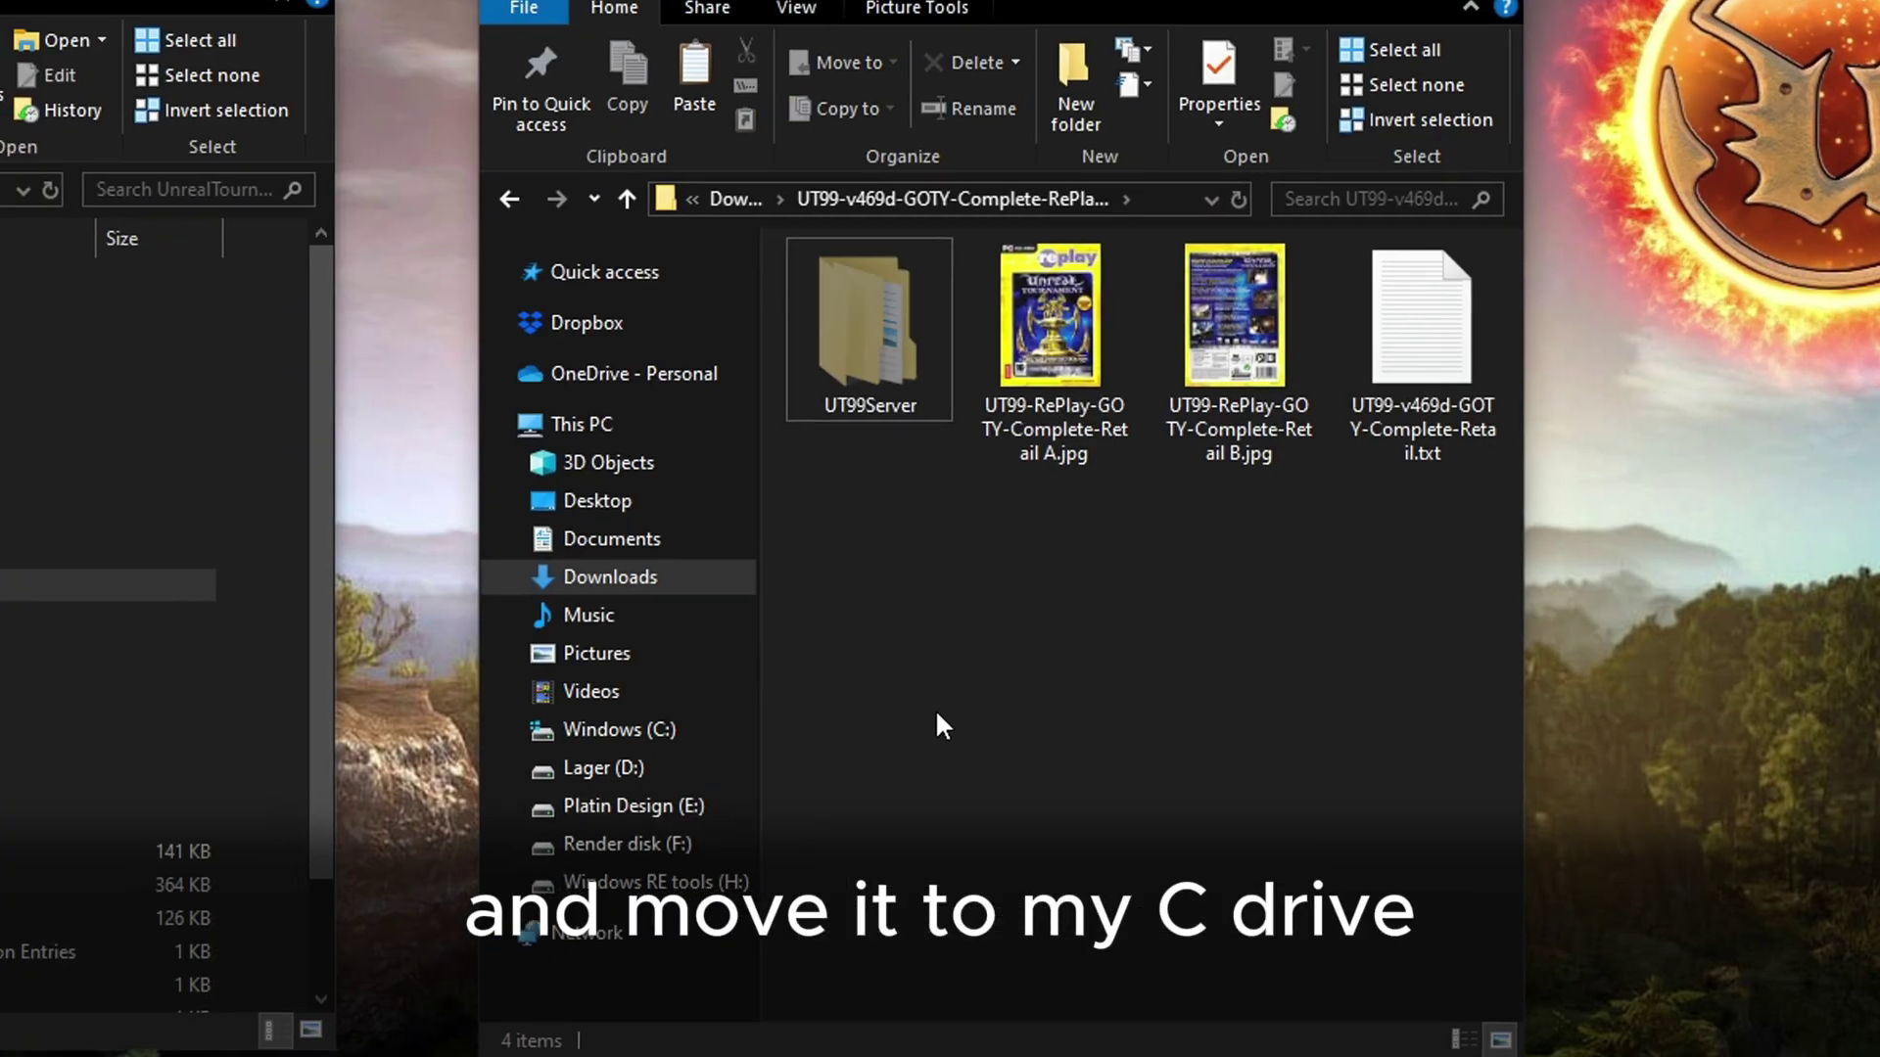
{"action": "left_click", "coordinate": [33, 486]}
{"action": "left_click", "coordinate": [157, 832]}
{"action": "key", "text": "ctrl+v"}
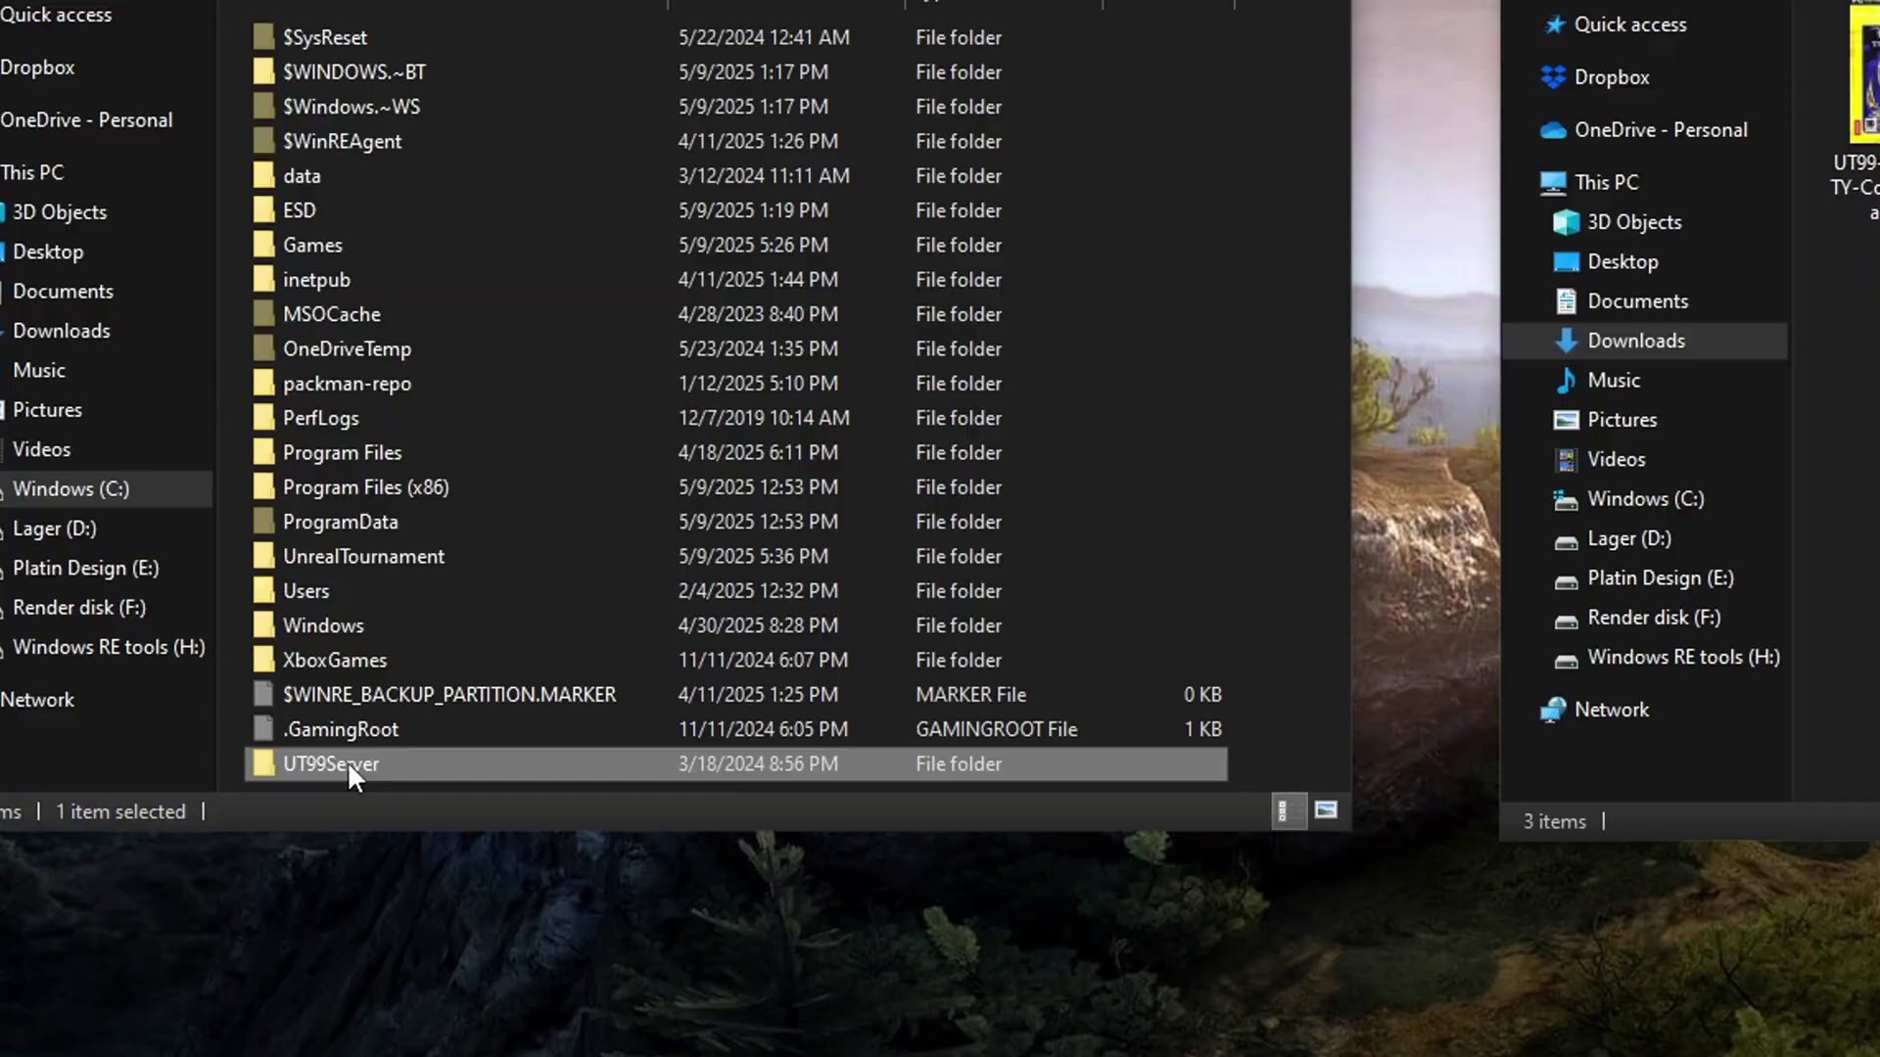
{"action": "double_click", "coordinate": [519, 675]}
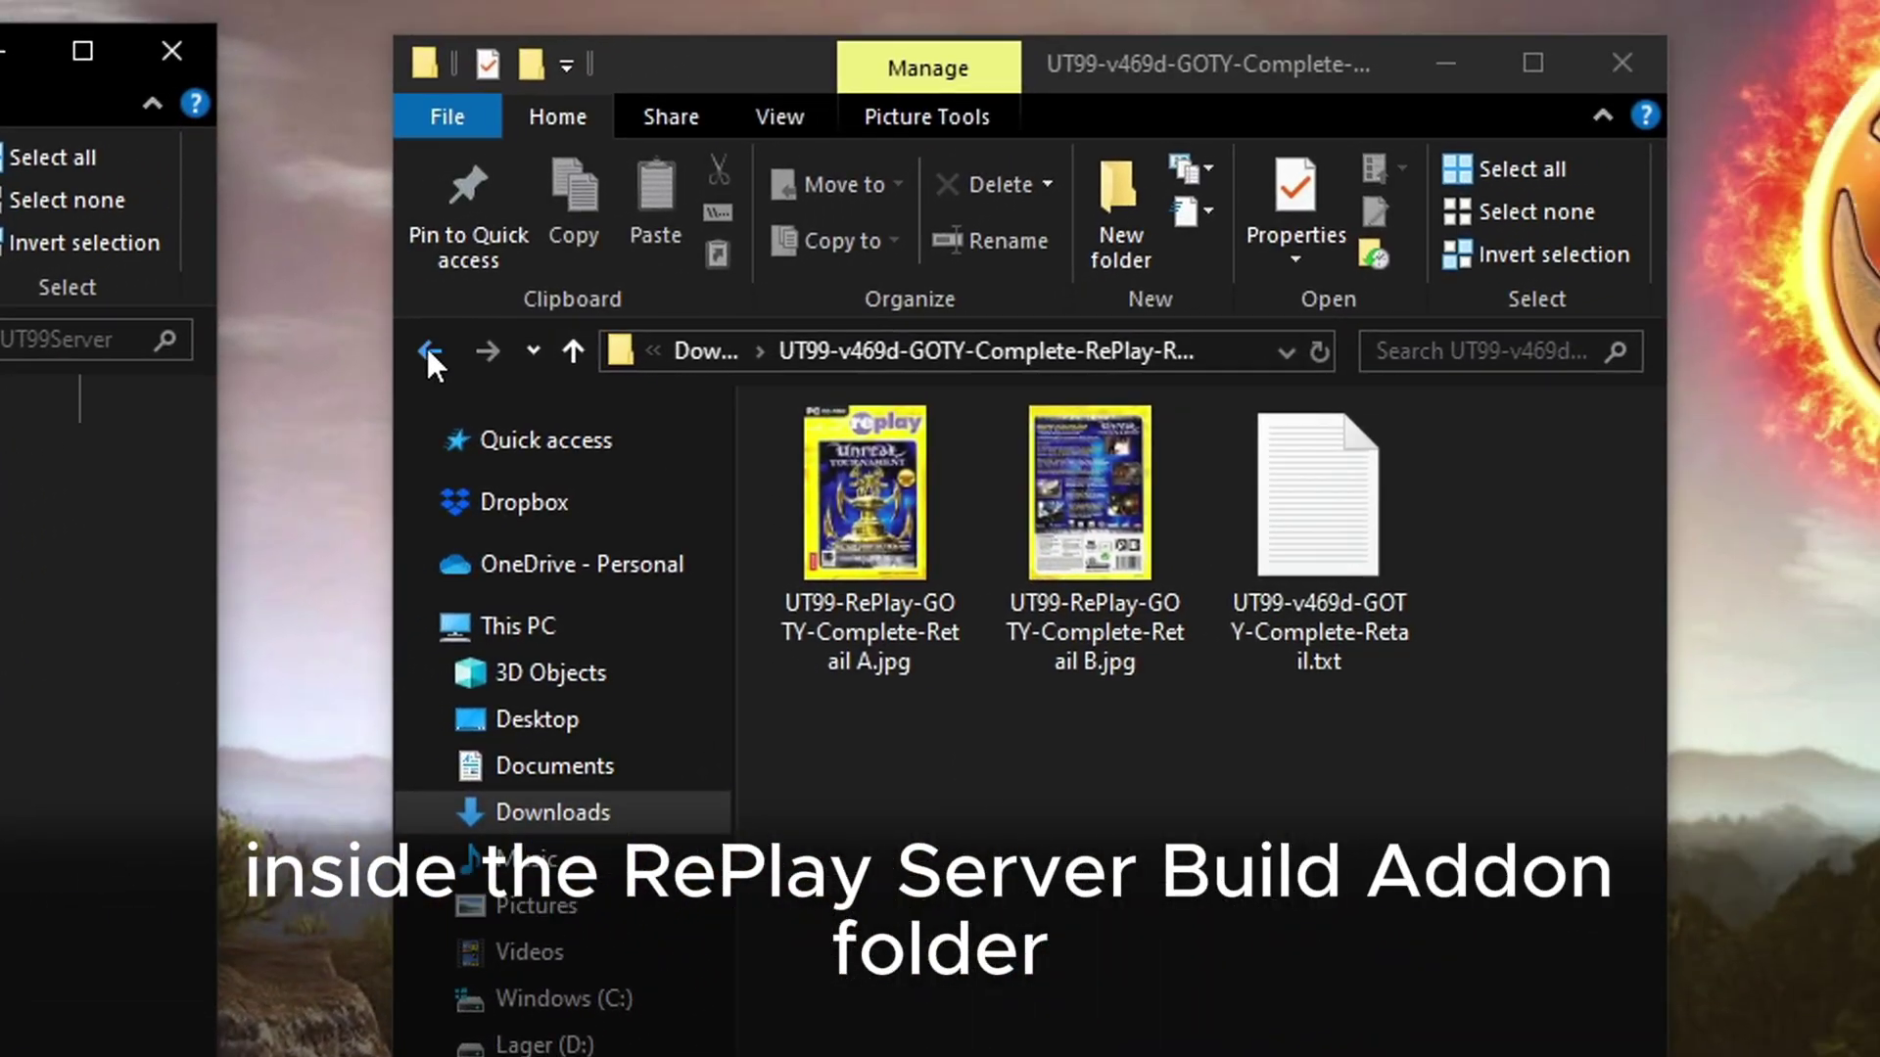
Return to Downloads and open the UT99Server folder inside Server Build Addon of the UT99-v469d-RePlay-Retail Server-Build Addon folder.
{"action": "left_click", "coordinate": [691, 256]}
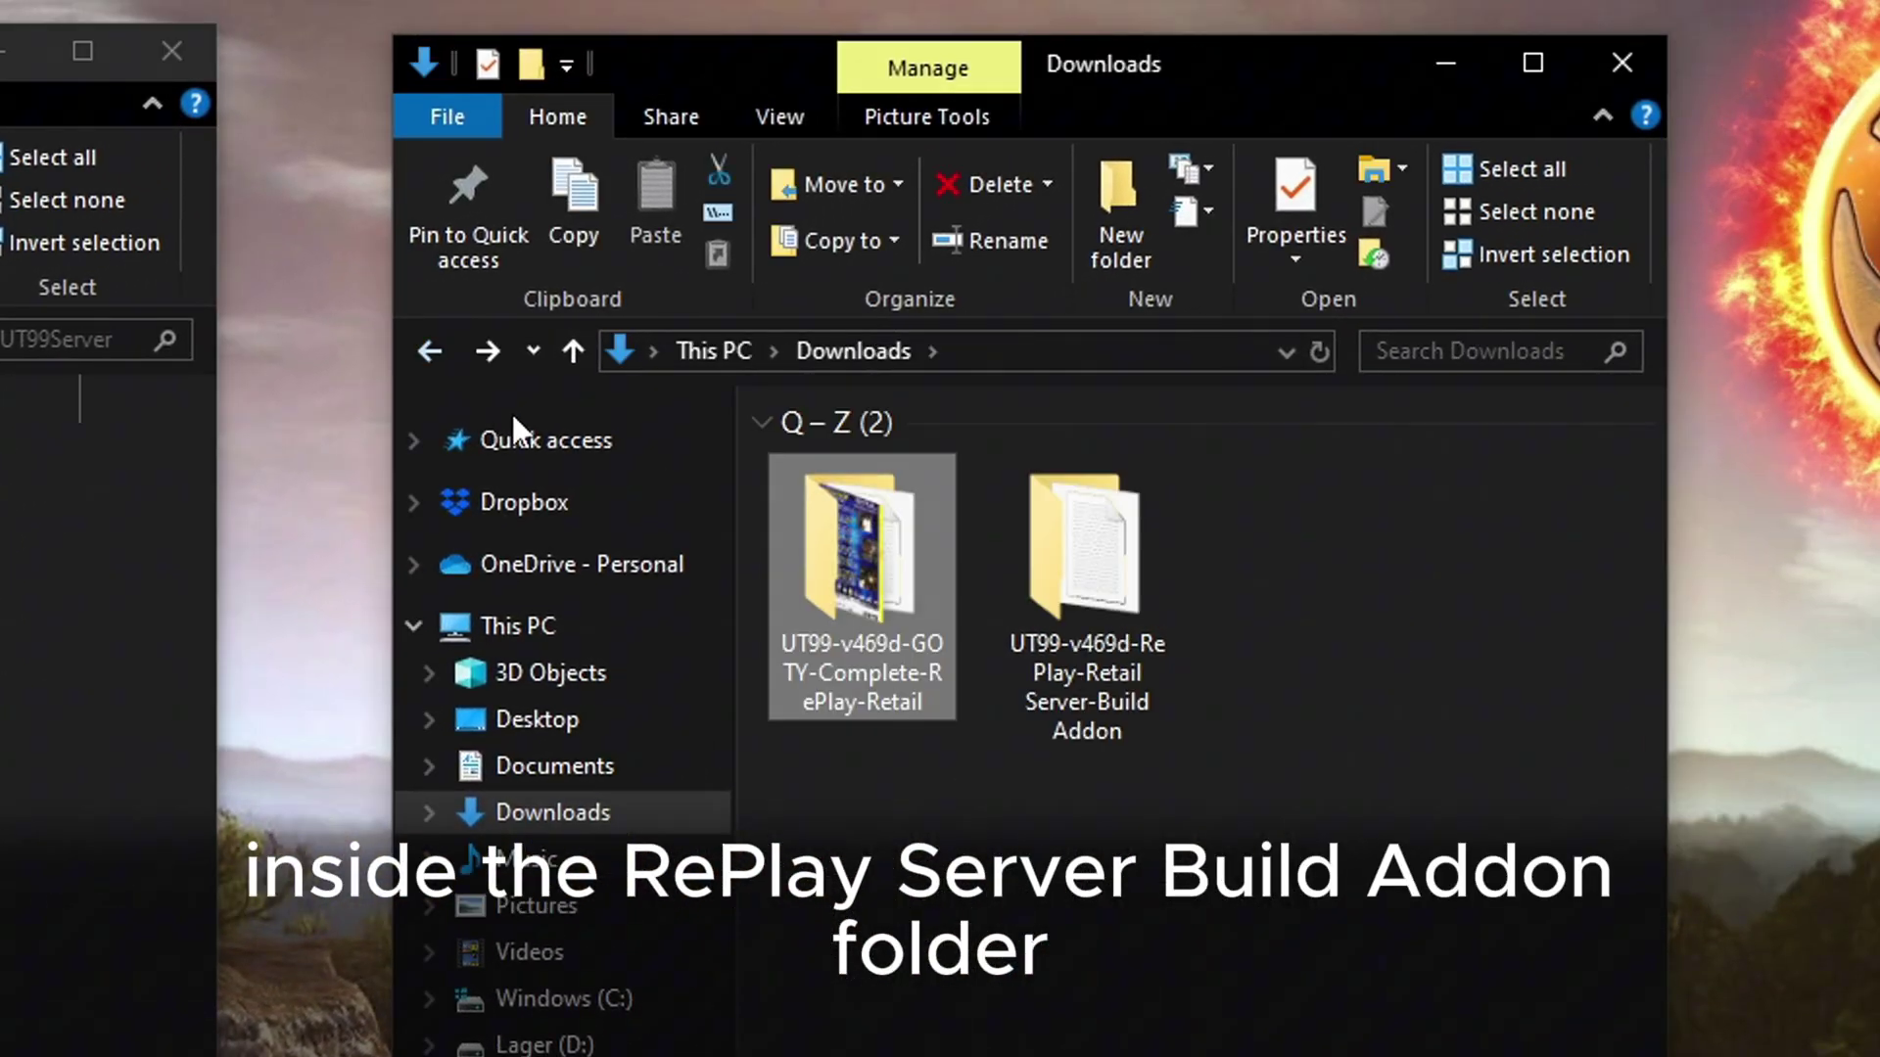
{"action": "double_click", "coordinate": [1096, 591]}
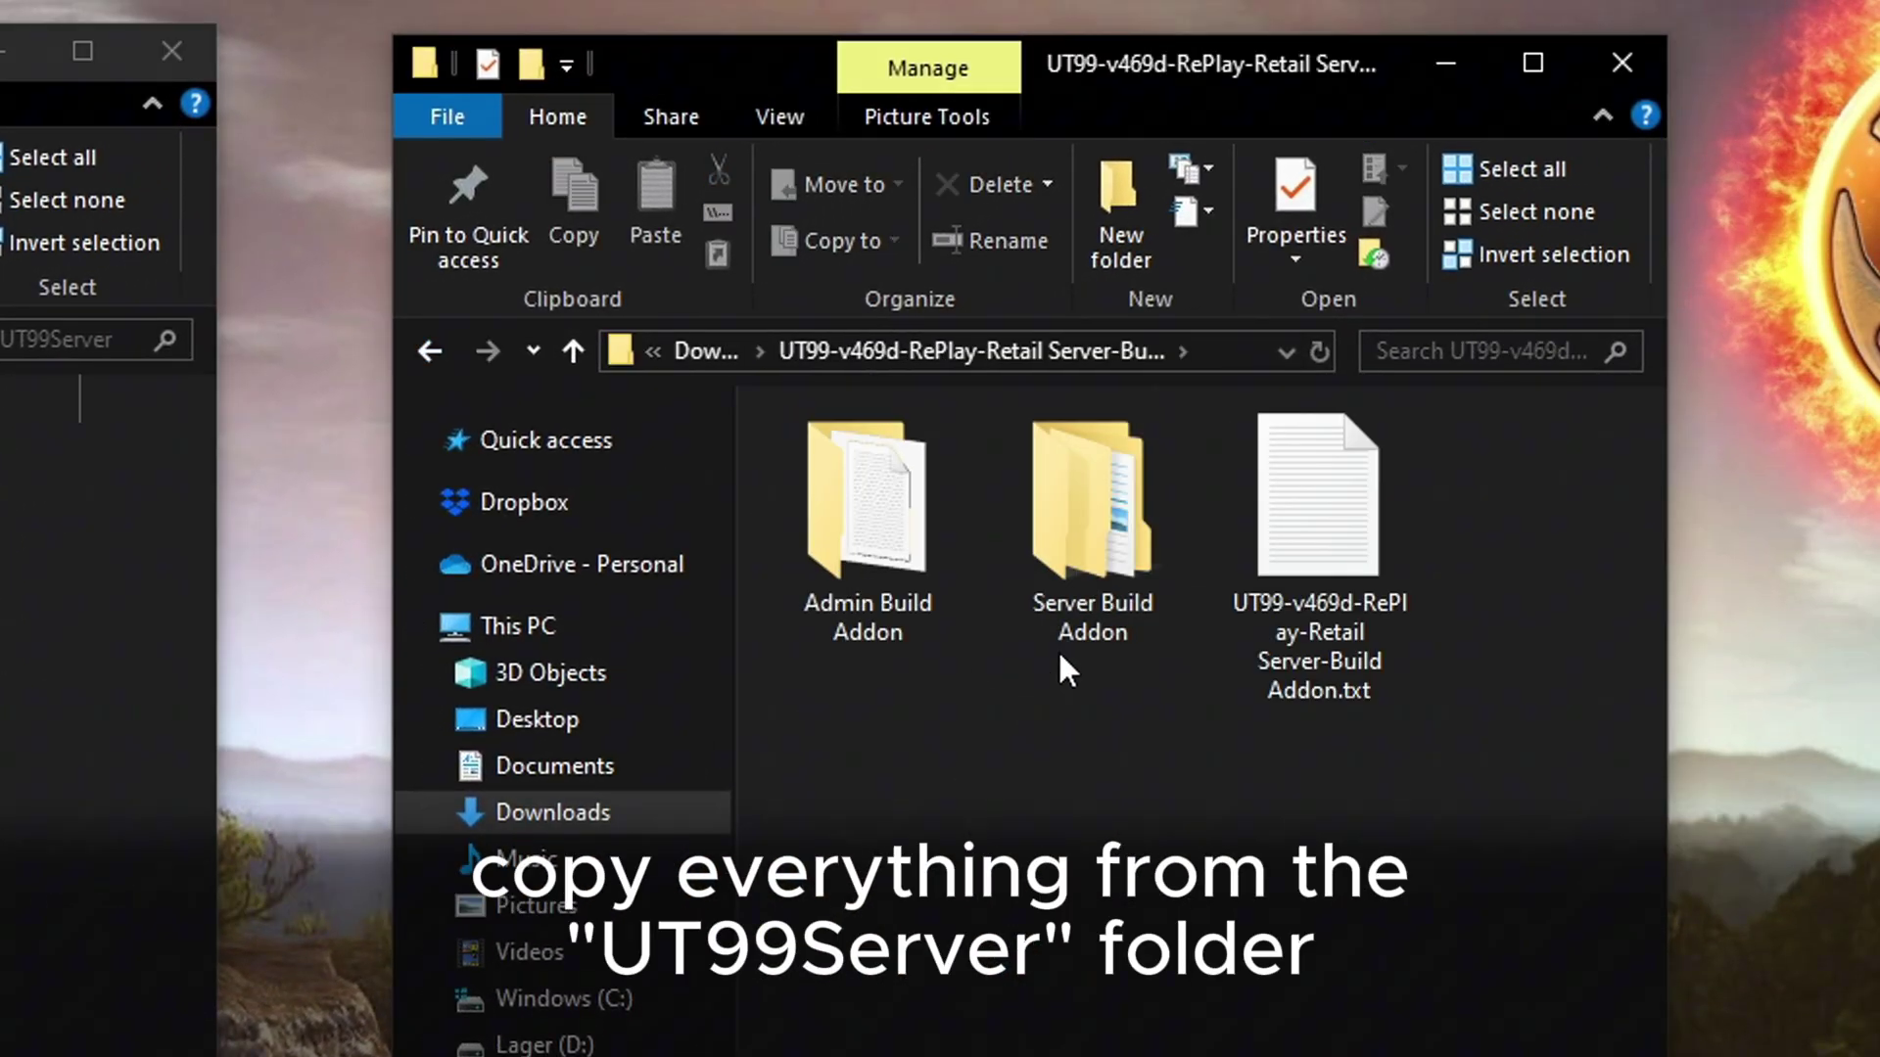
{"action": "double_click", "coordinate": [1096, 526]}
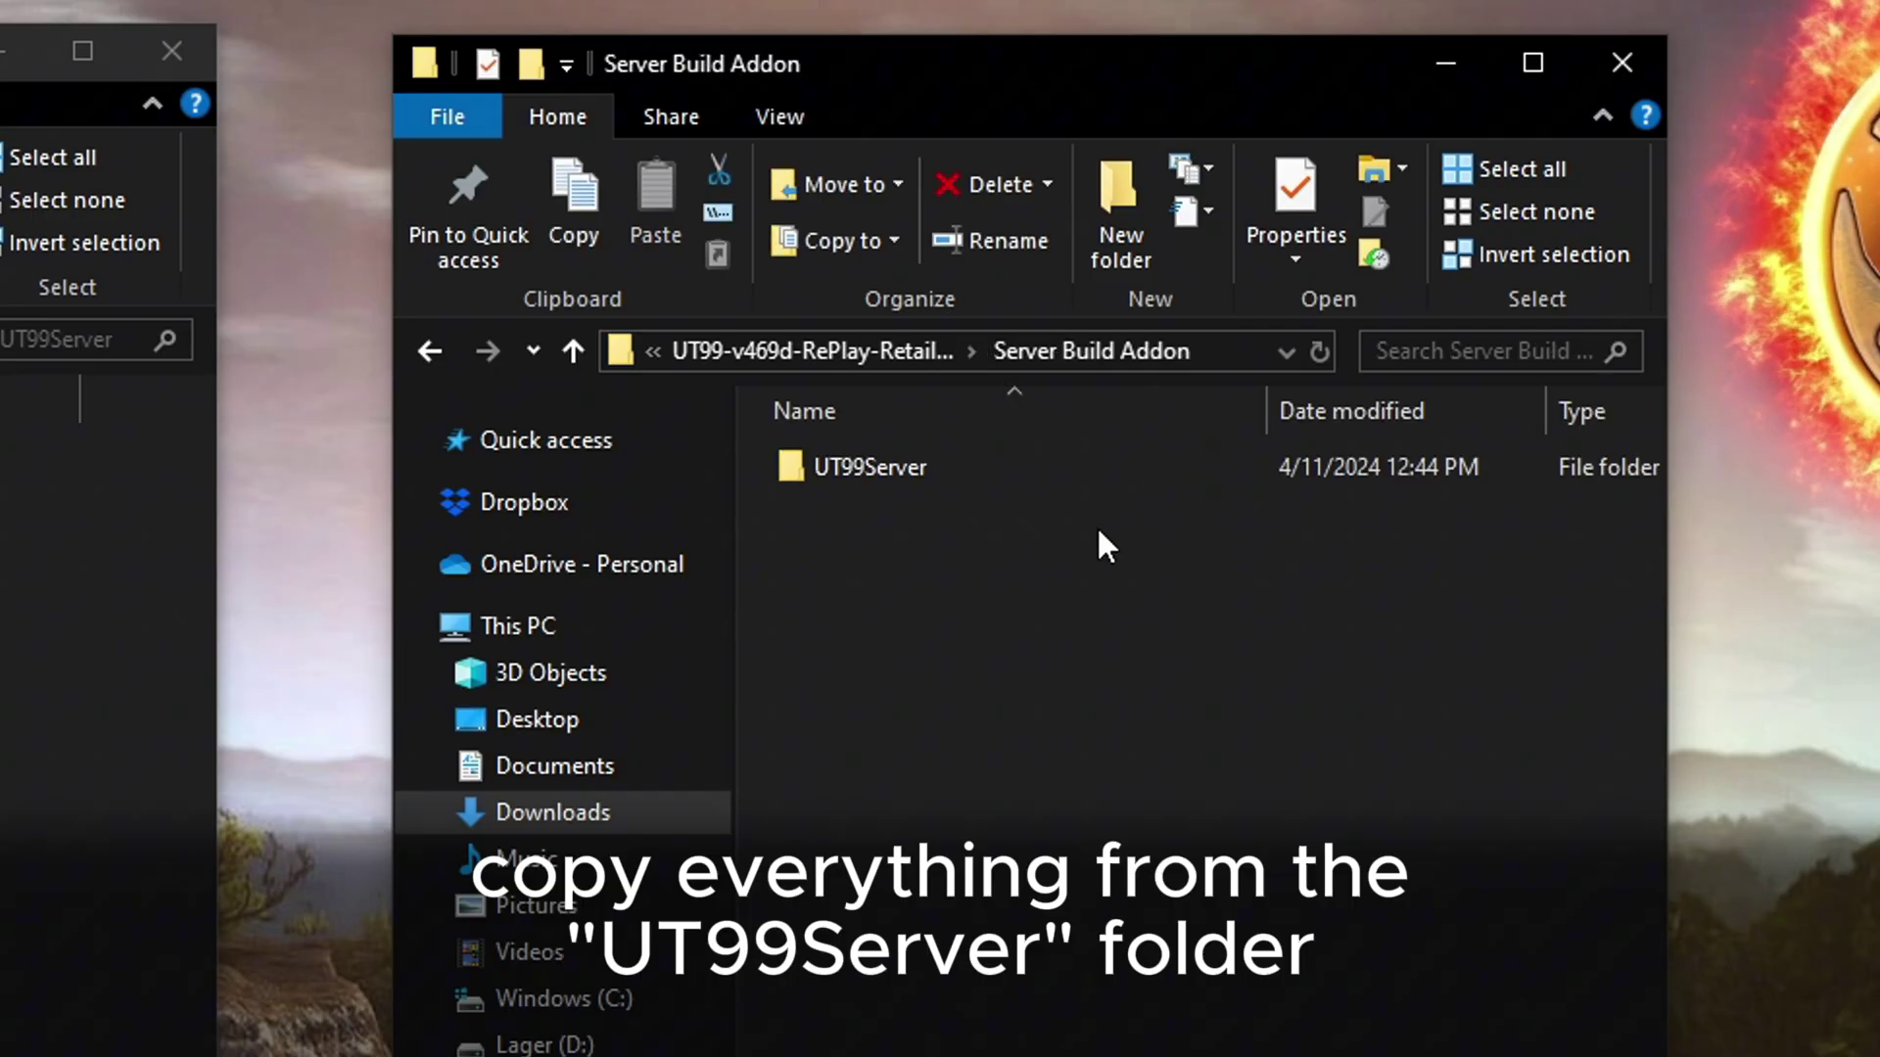
{"action": "double_click", "coordinate": [897, 469]}
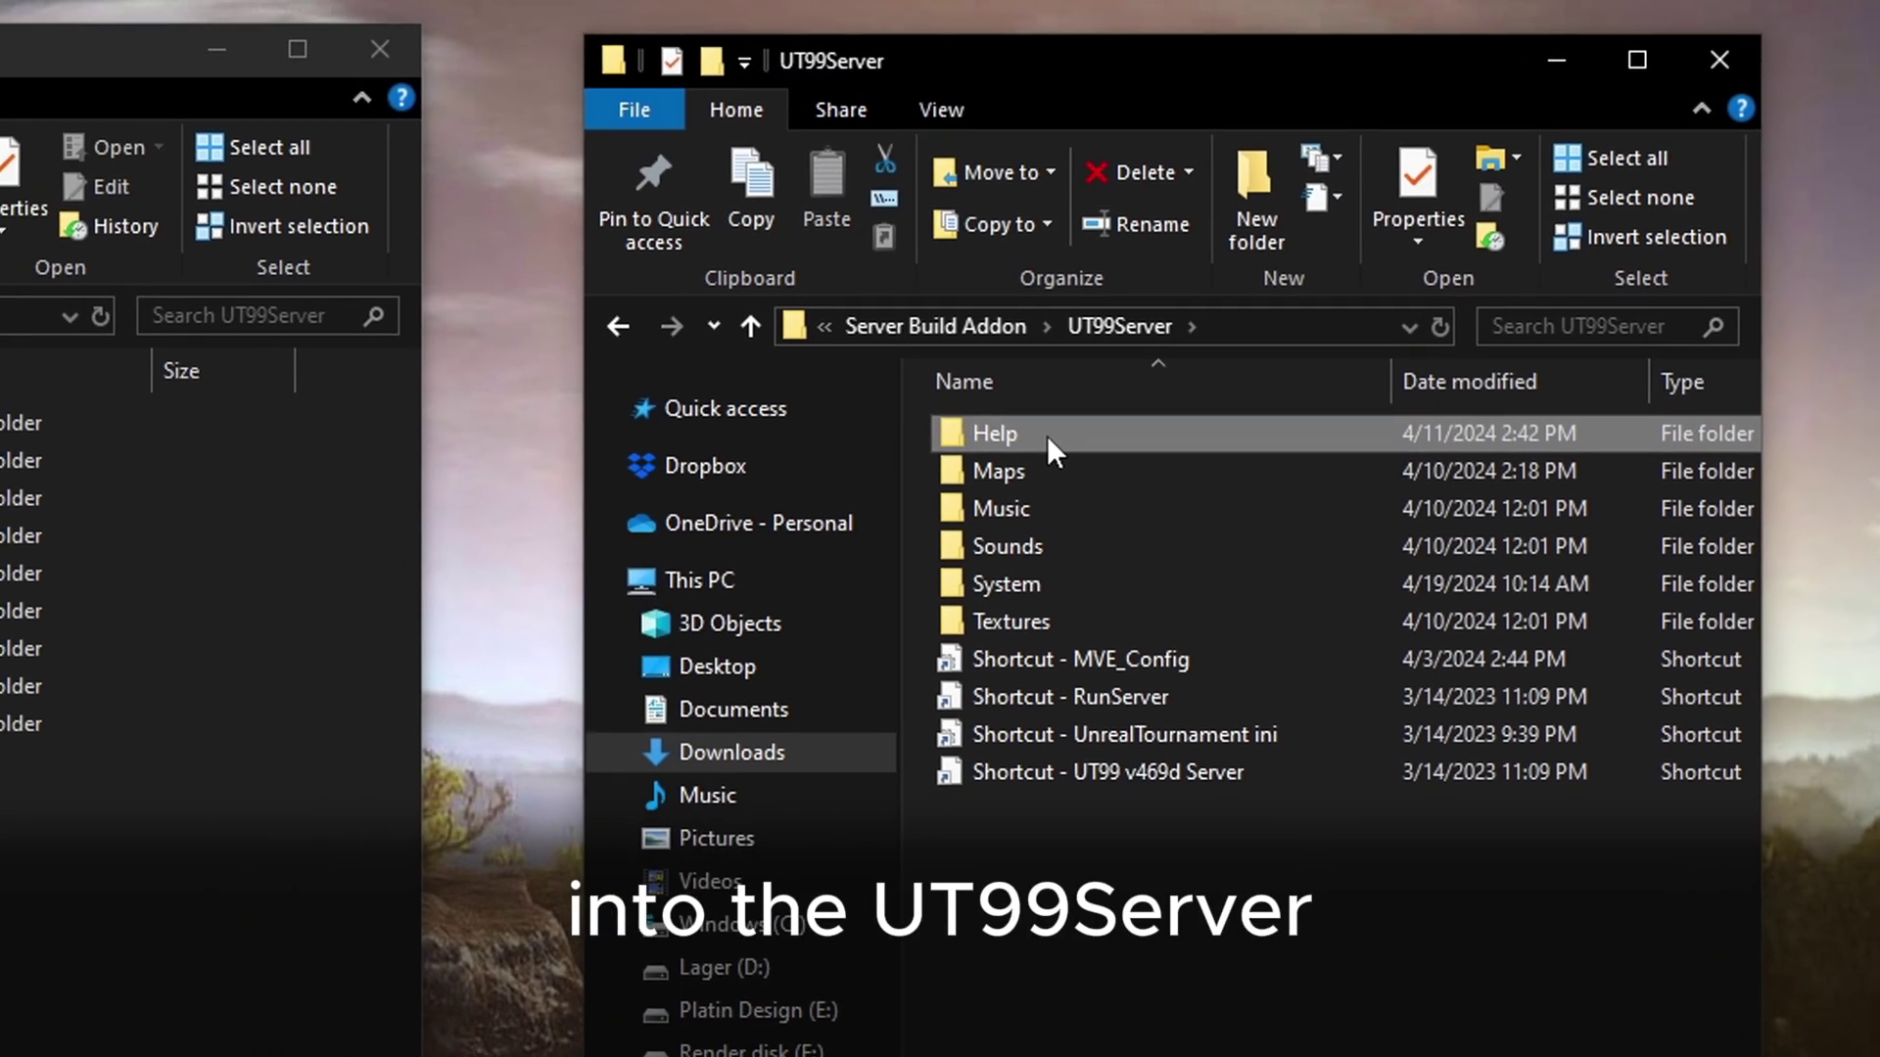
Copy all contents of the addon's UT99Server folder into C:\UT99Server, replacing the files with the same names.
{"action": "key", "text": "ctrl+a"}
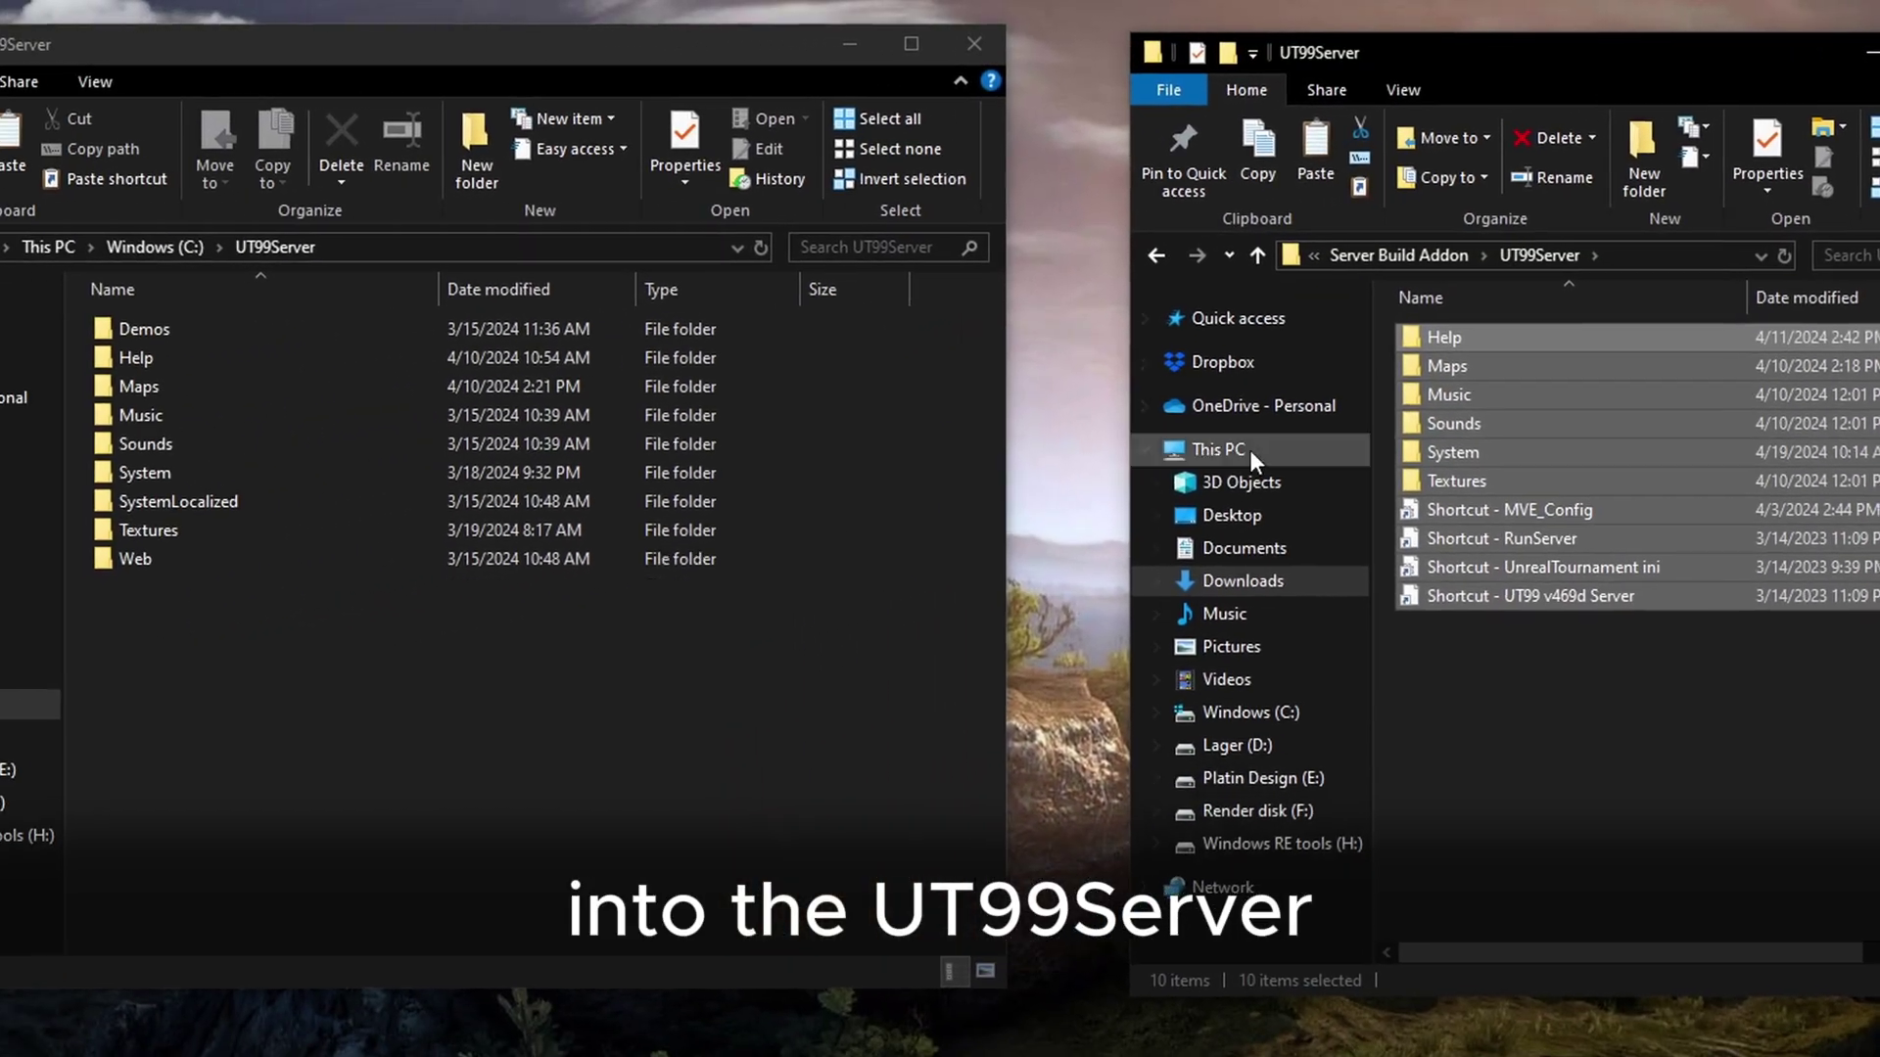
{"action": "left_click", "coordinate": [29, 672]}
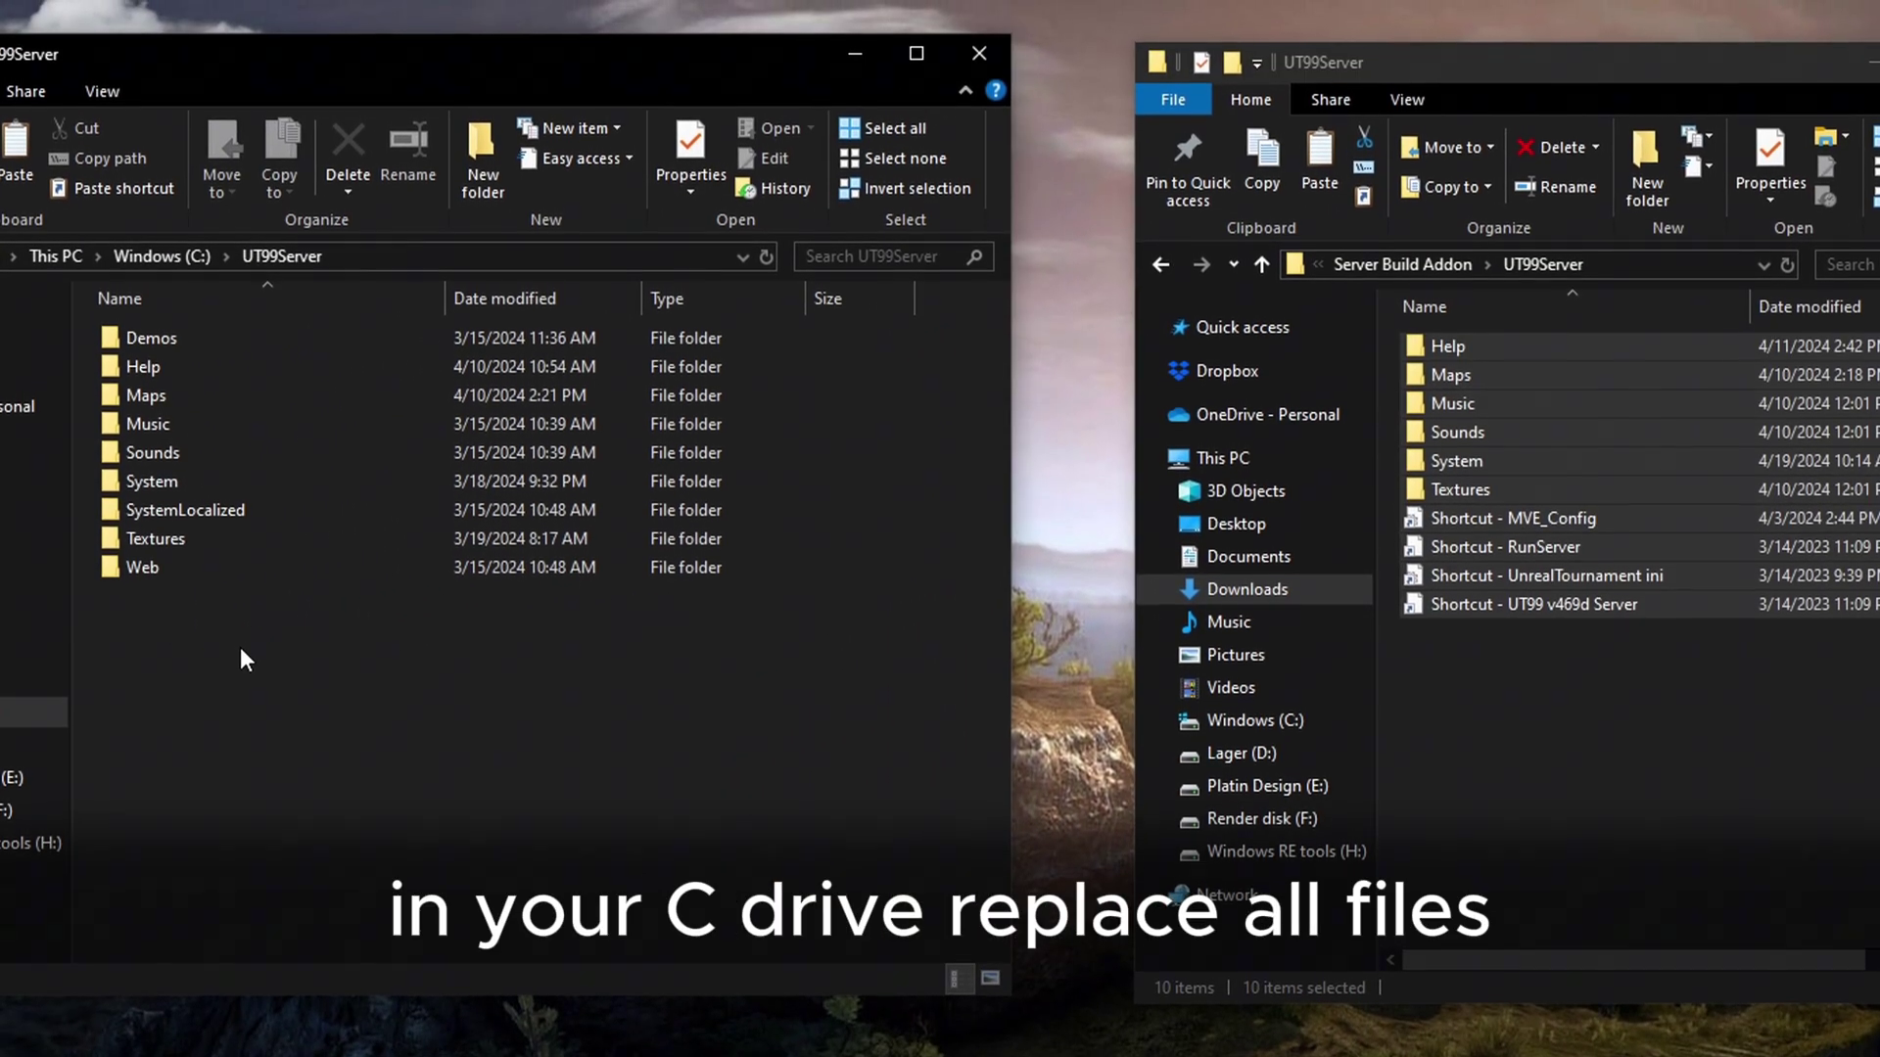
{"action": "key", "text": "ctrl+v"}
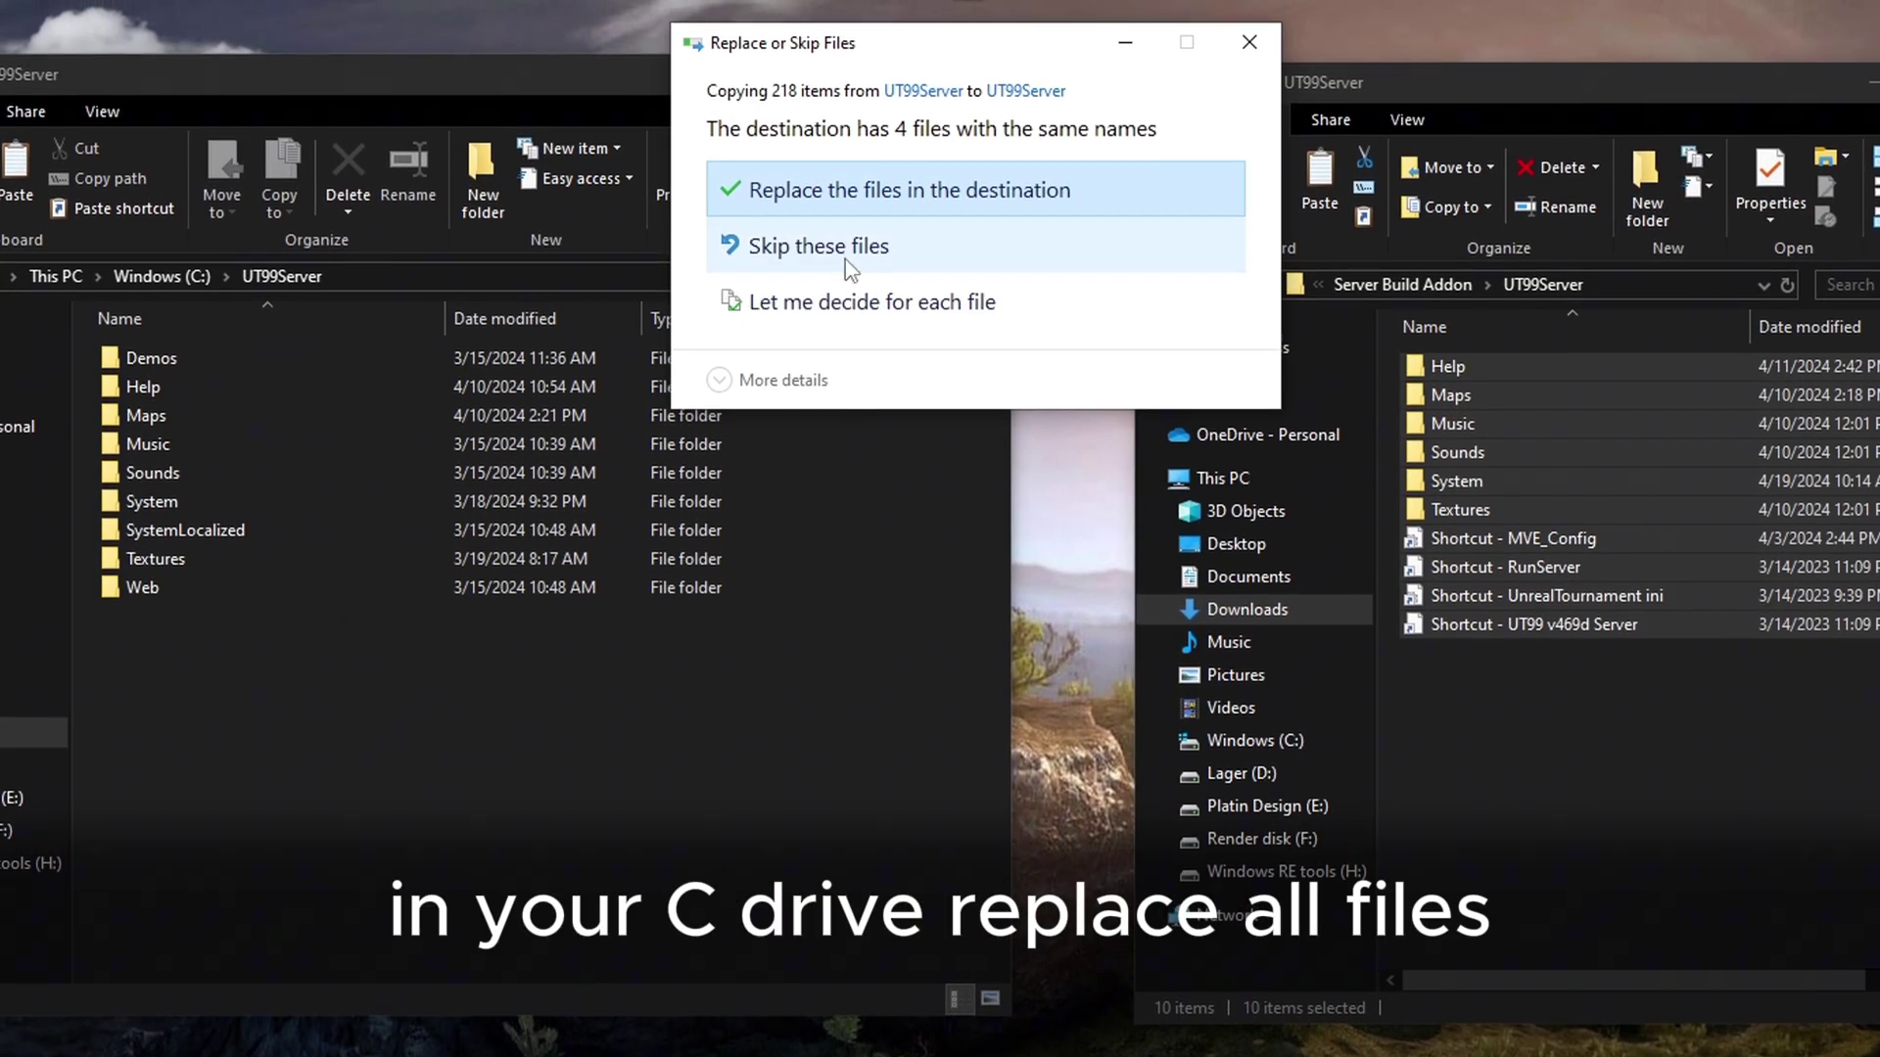
{"action": "left_click", "coordinate": [889, 196]}
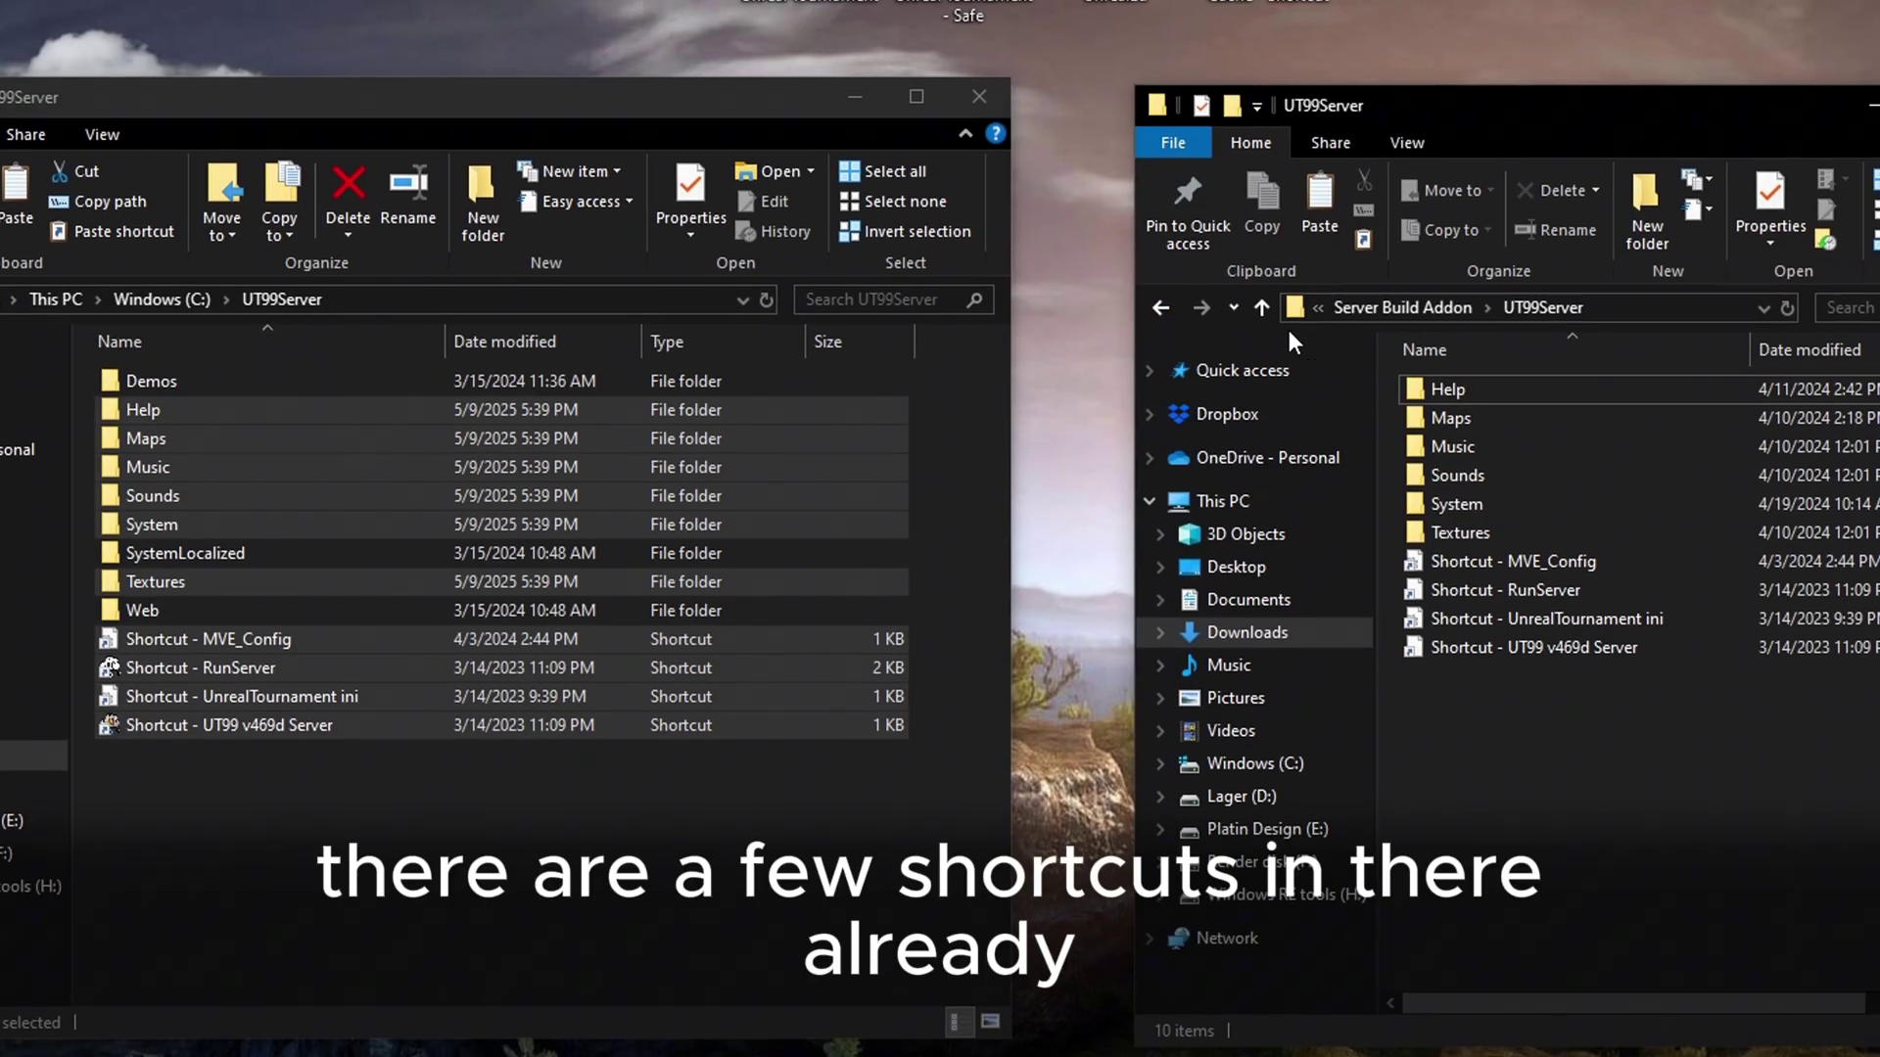
Return the addon window to its root folder and place the RunServer shortcut from C:\UT99Server on the desktop.
{"action": "double_click", "coordinate": [1162, 318]}
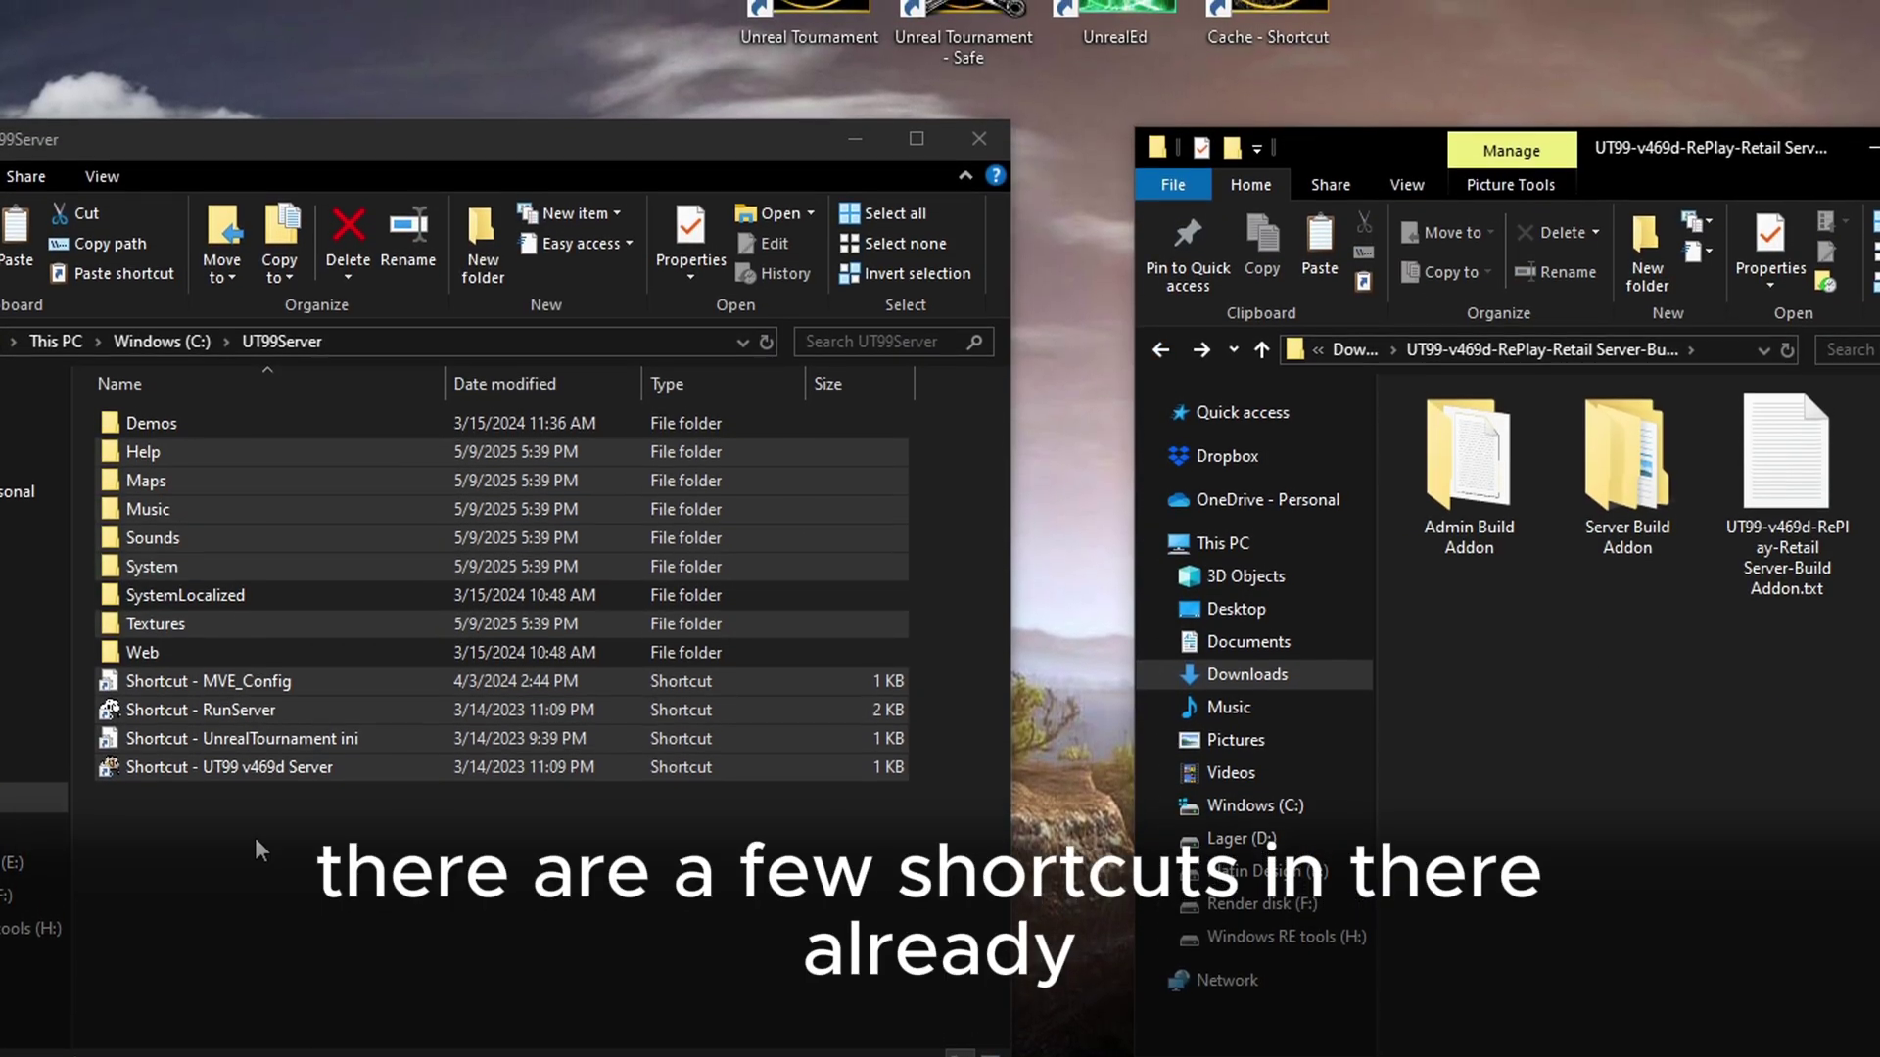
{"action": "left_click", "coordinate": [264, 807]}
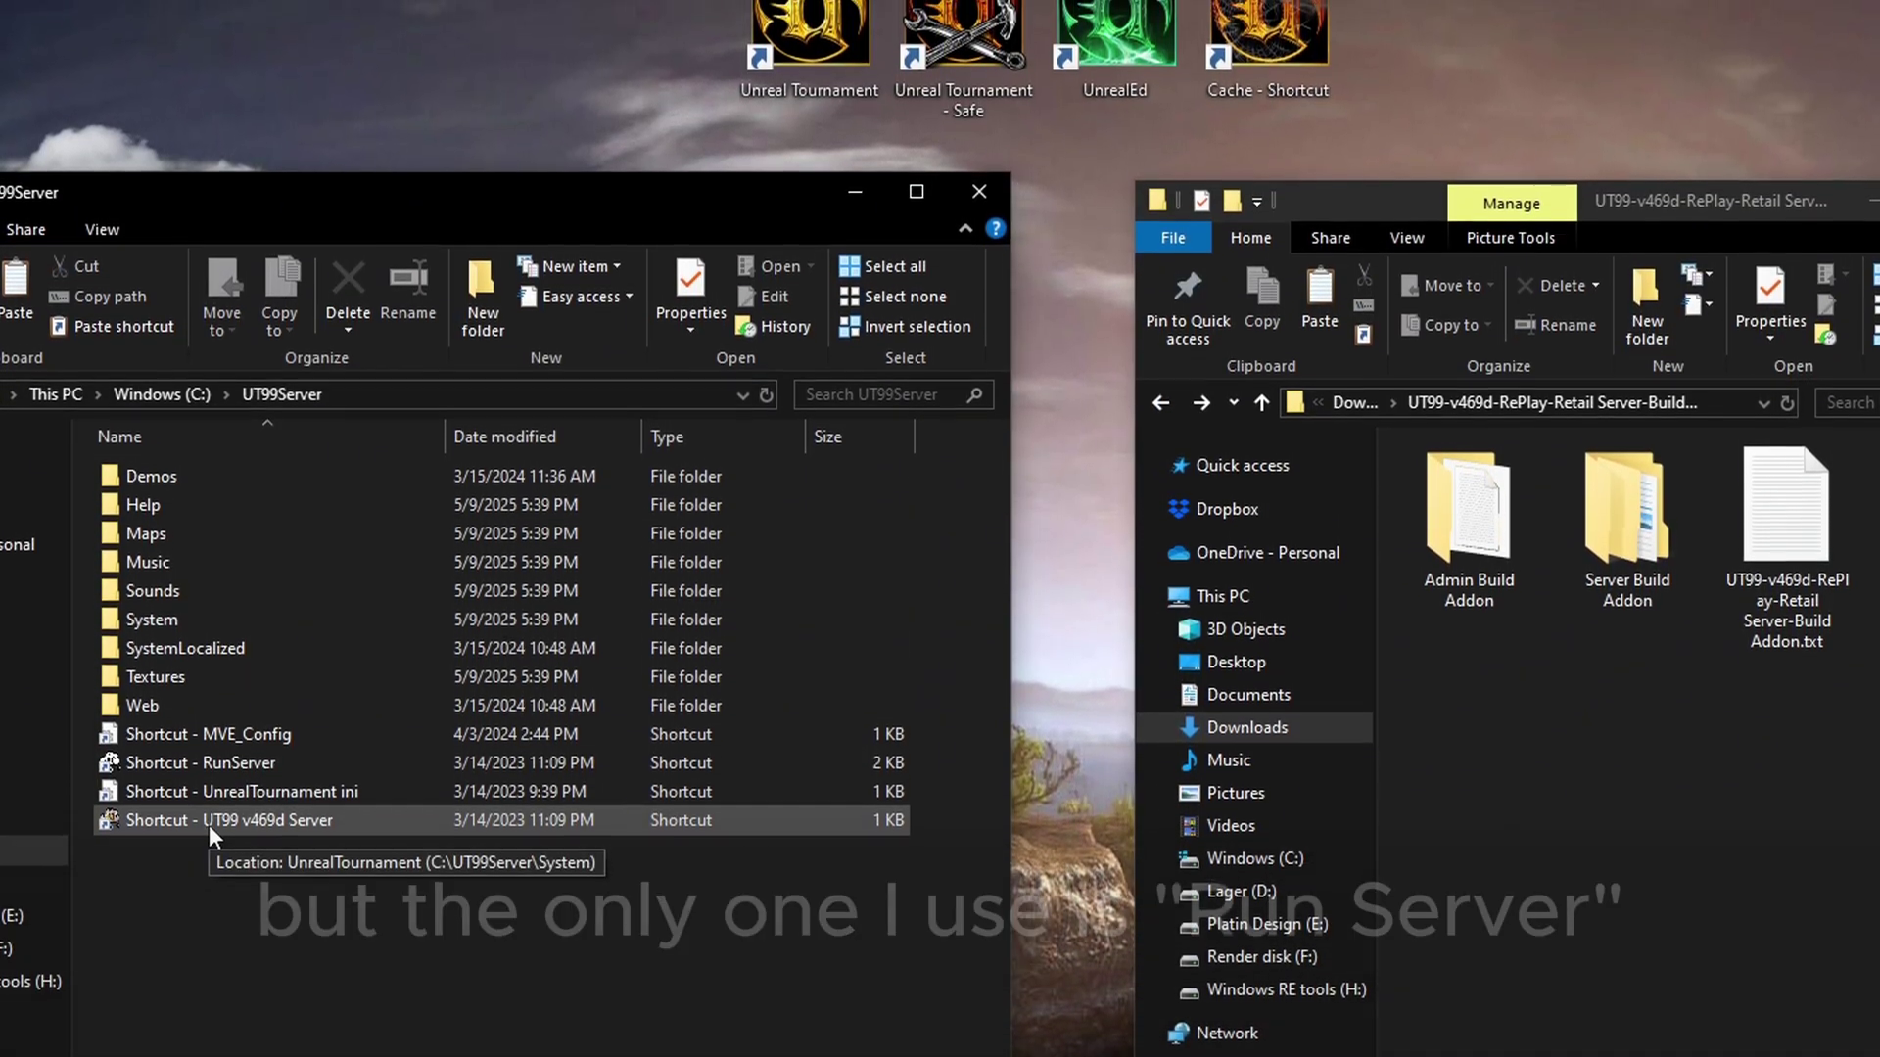
{"action": "left_click", "coordinate": [215, 766]}
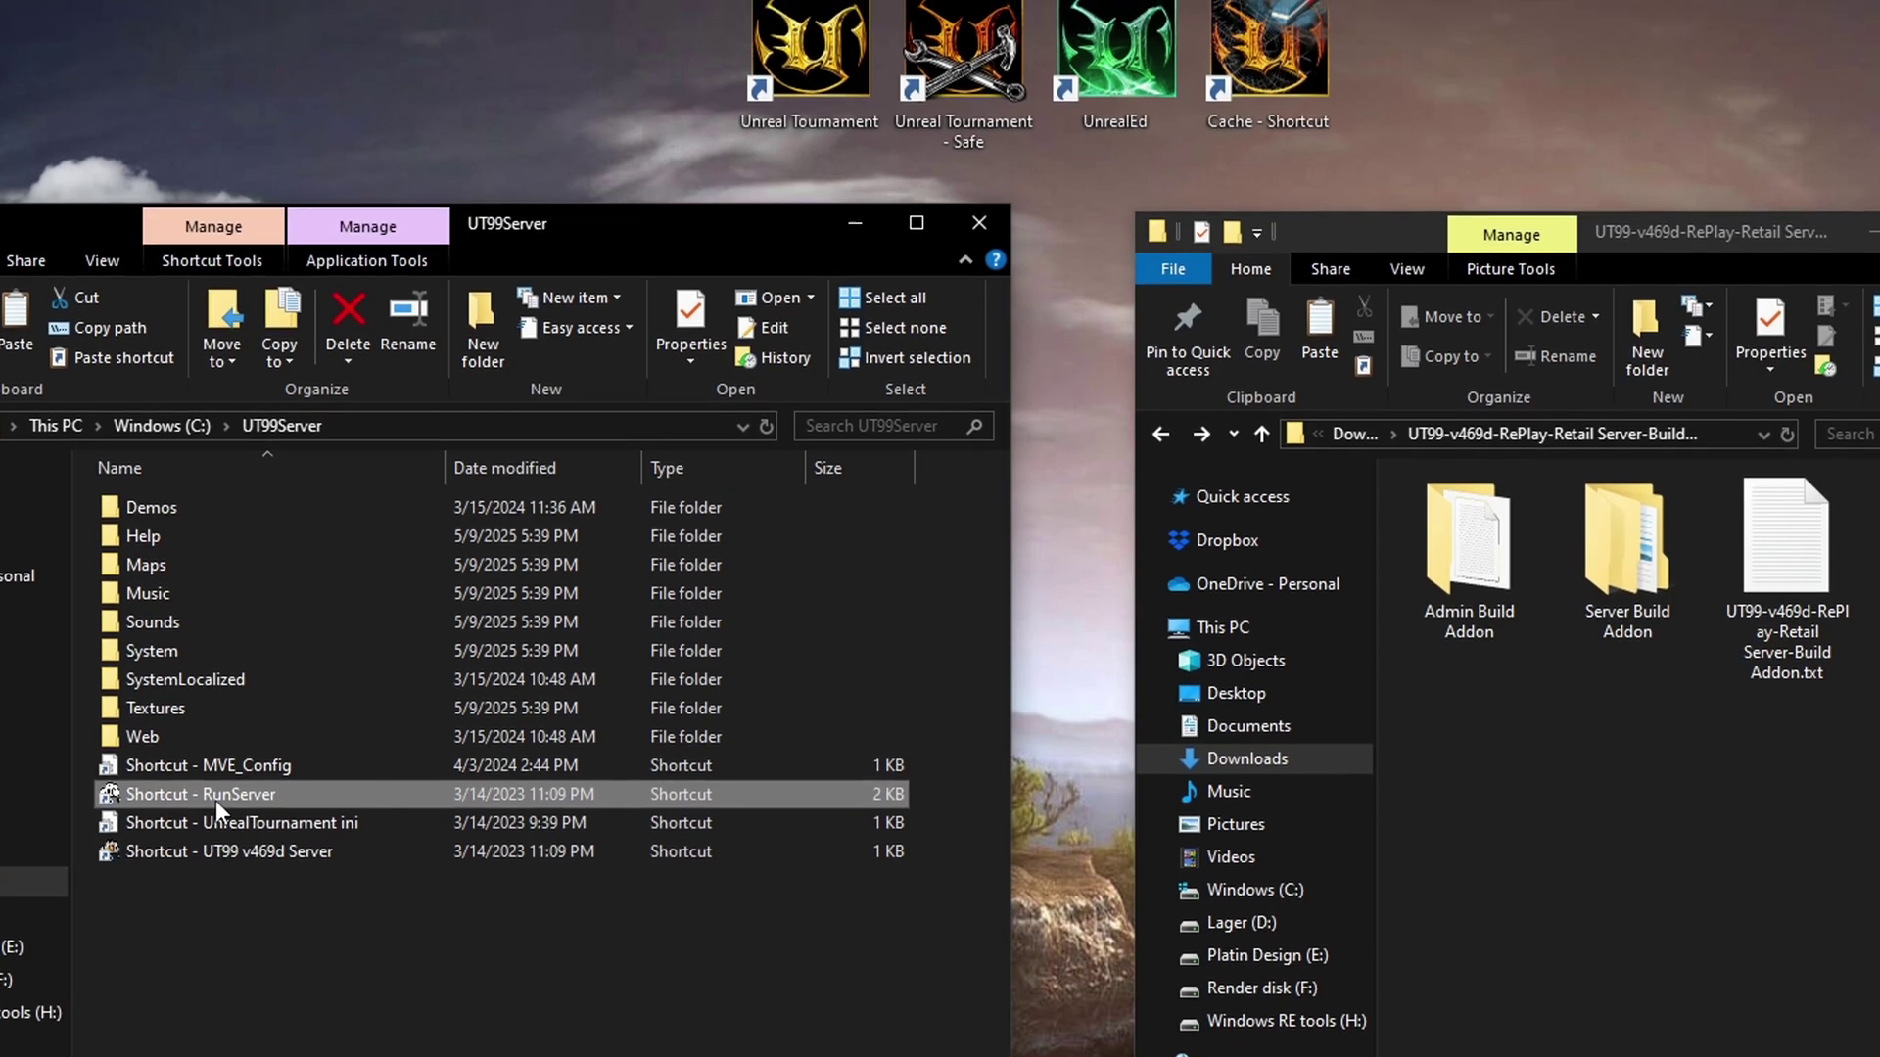
{"action": "left_click", "coordinate": [482, 146]}
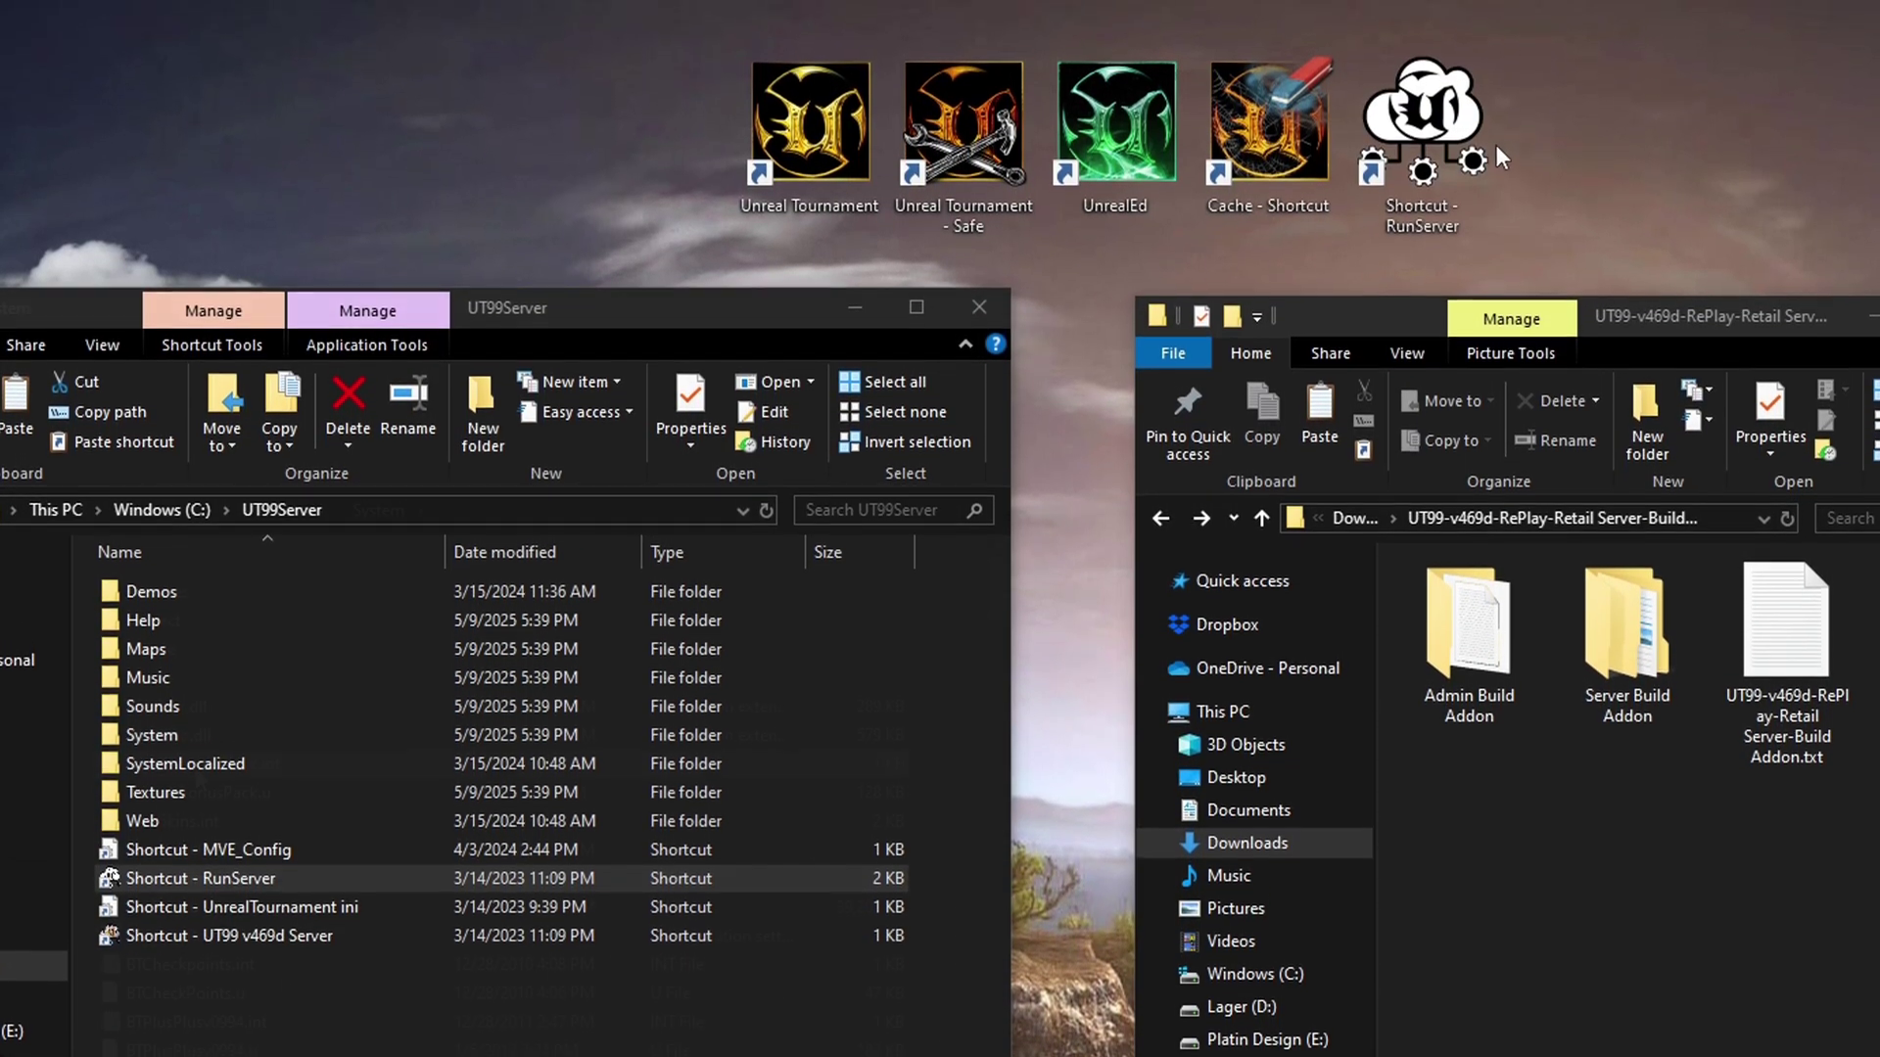
Copy the BotNames lines through BotNames[31] from User.ini in UT99Server\System and close the file.
{"action": "double_click", "coordinate": [152, 704]}
{"action": "scroll", "coordinate": [196, 778], "scroll_direction": "down", "scroll_amount": 20}
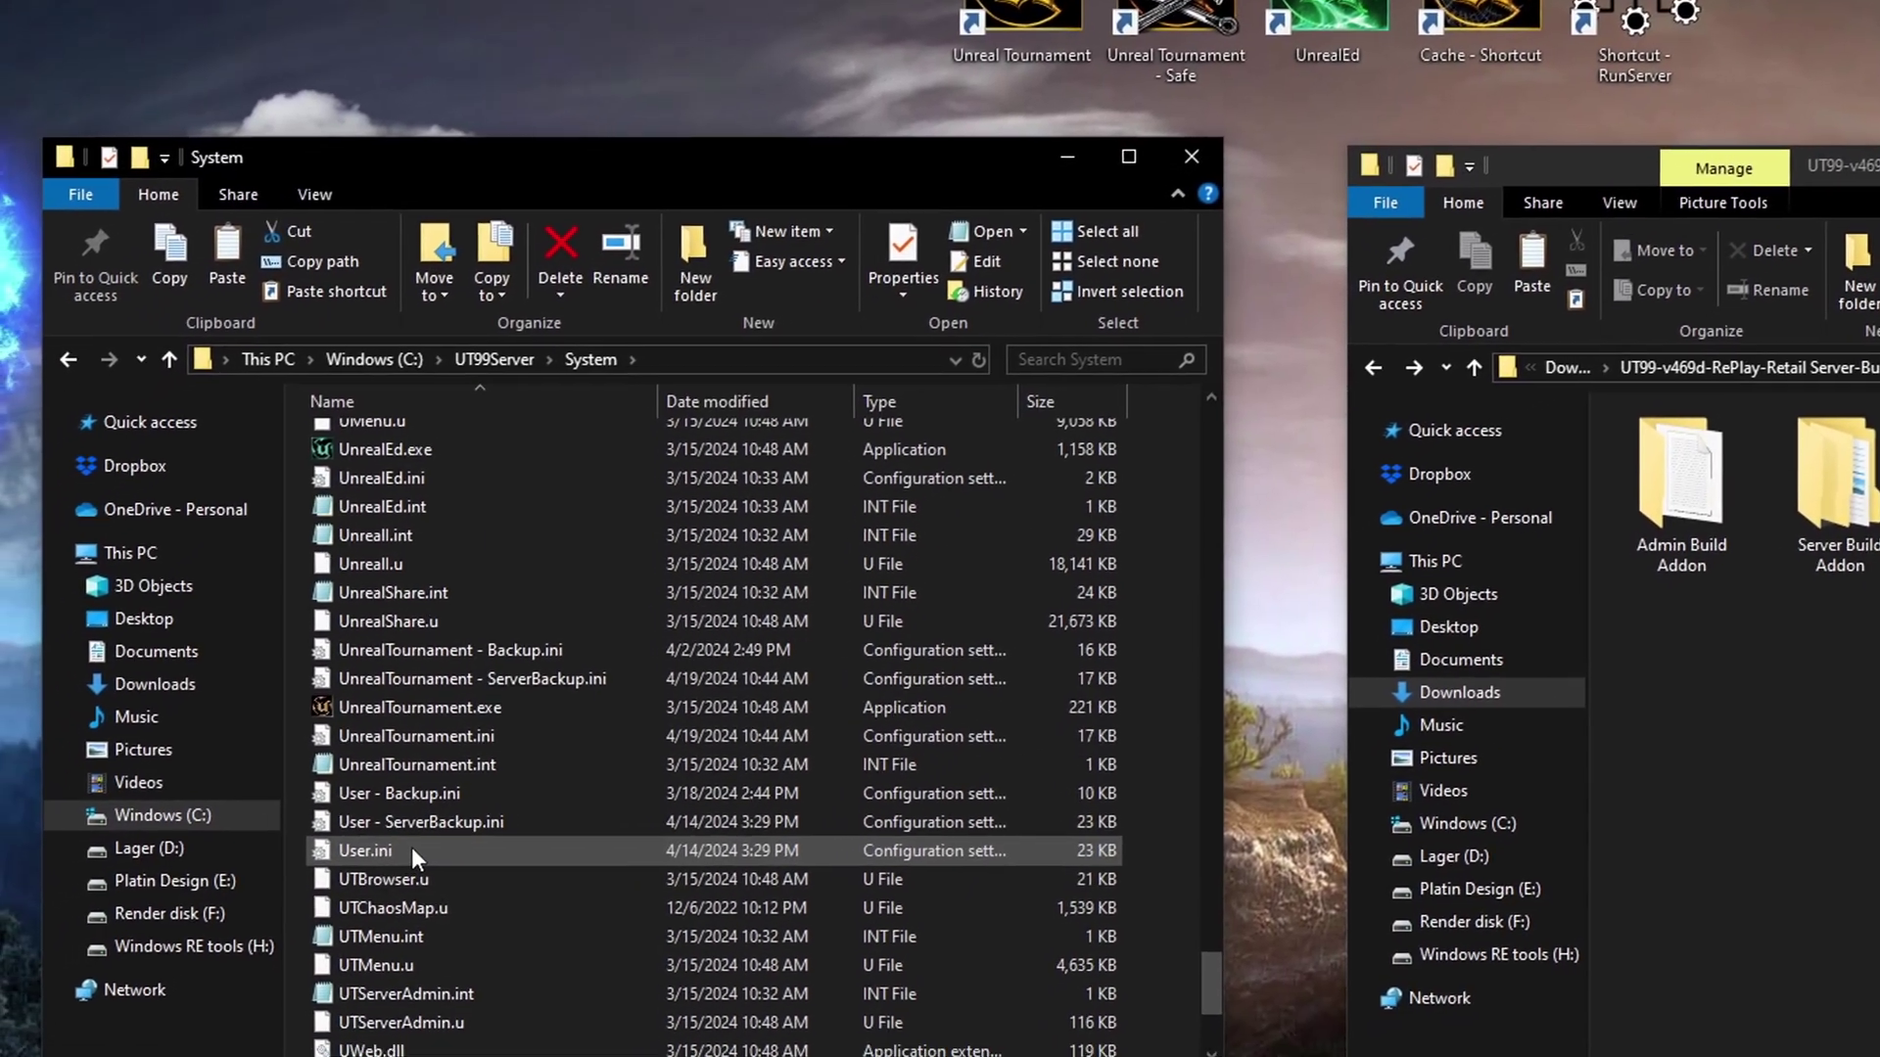
{"action": "double_click", "coordinate": [306, 937]}
{"action": "scroll", "coordinate": [803, 744], "scroll_direction": "down", "scroll_amount": 20}
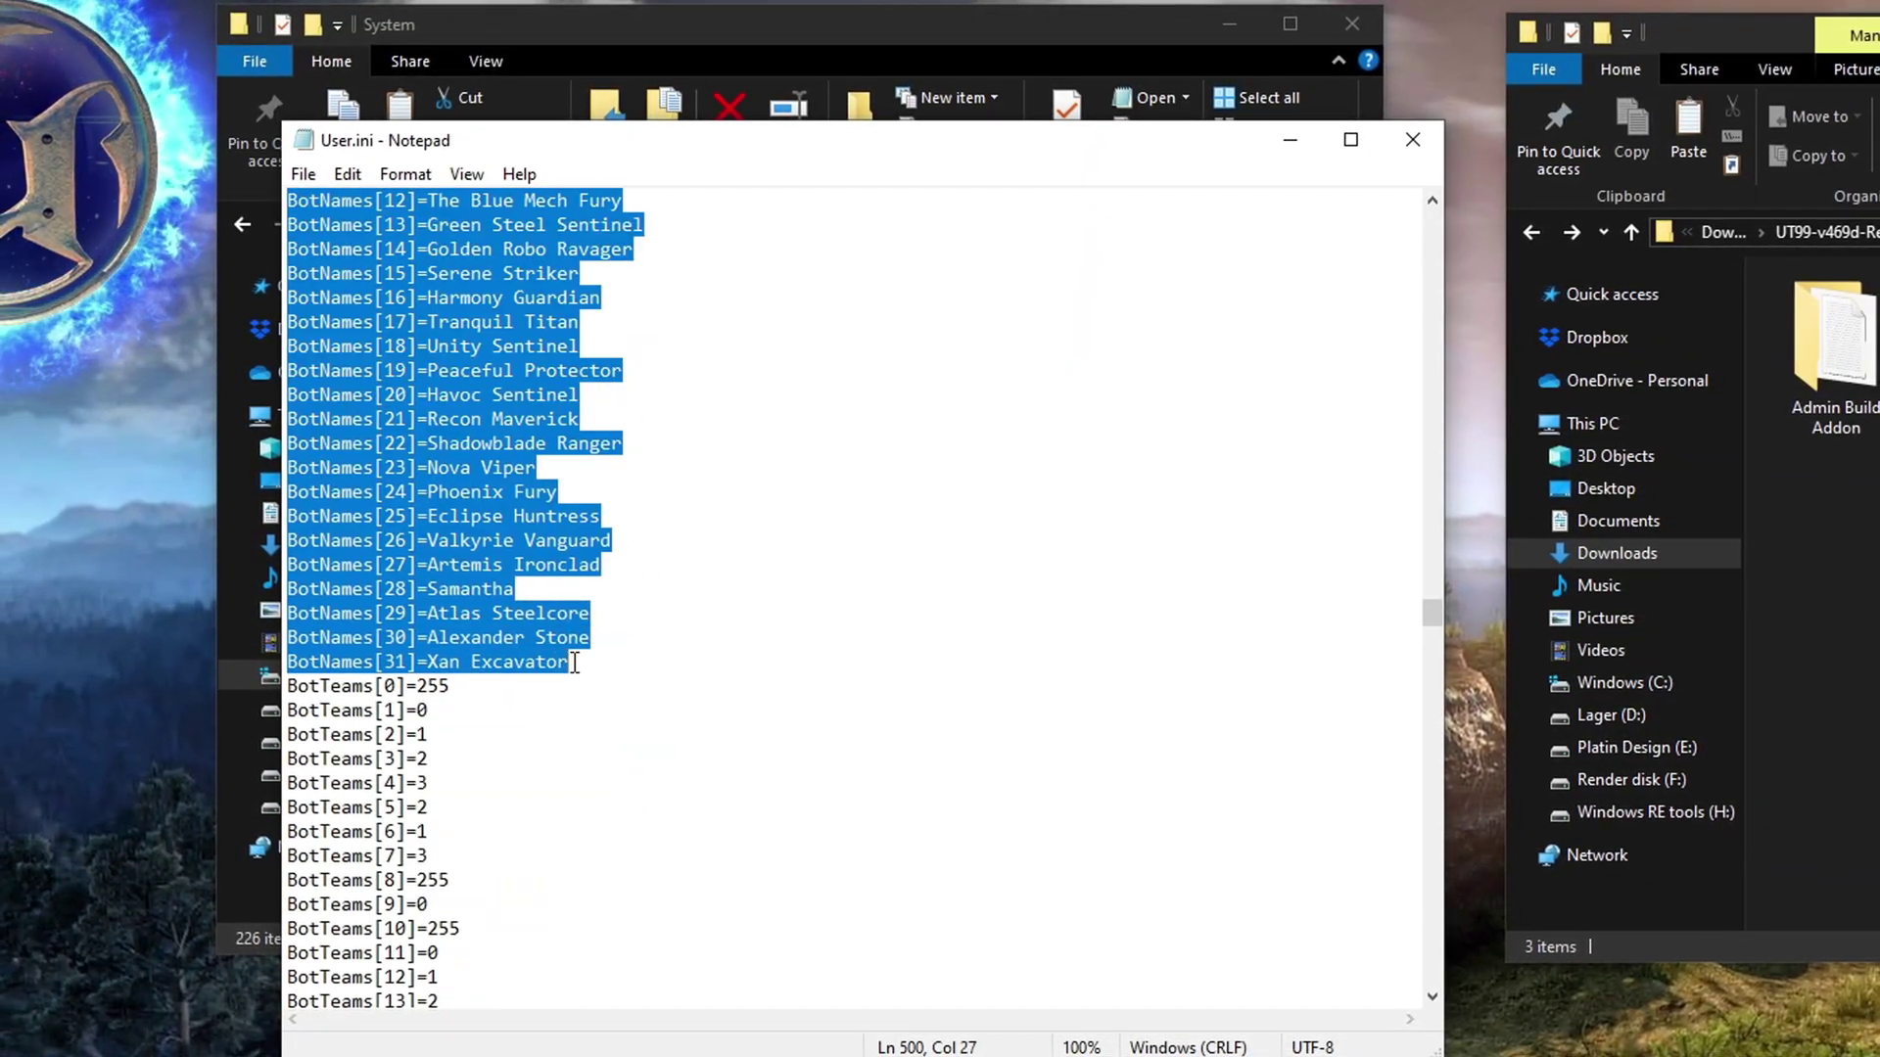
{"action": "right_click", "coordinate": [480, 646]}
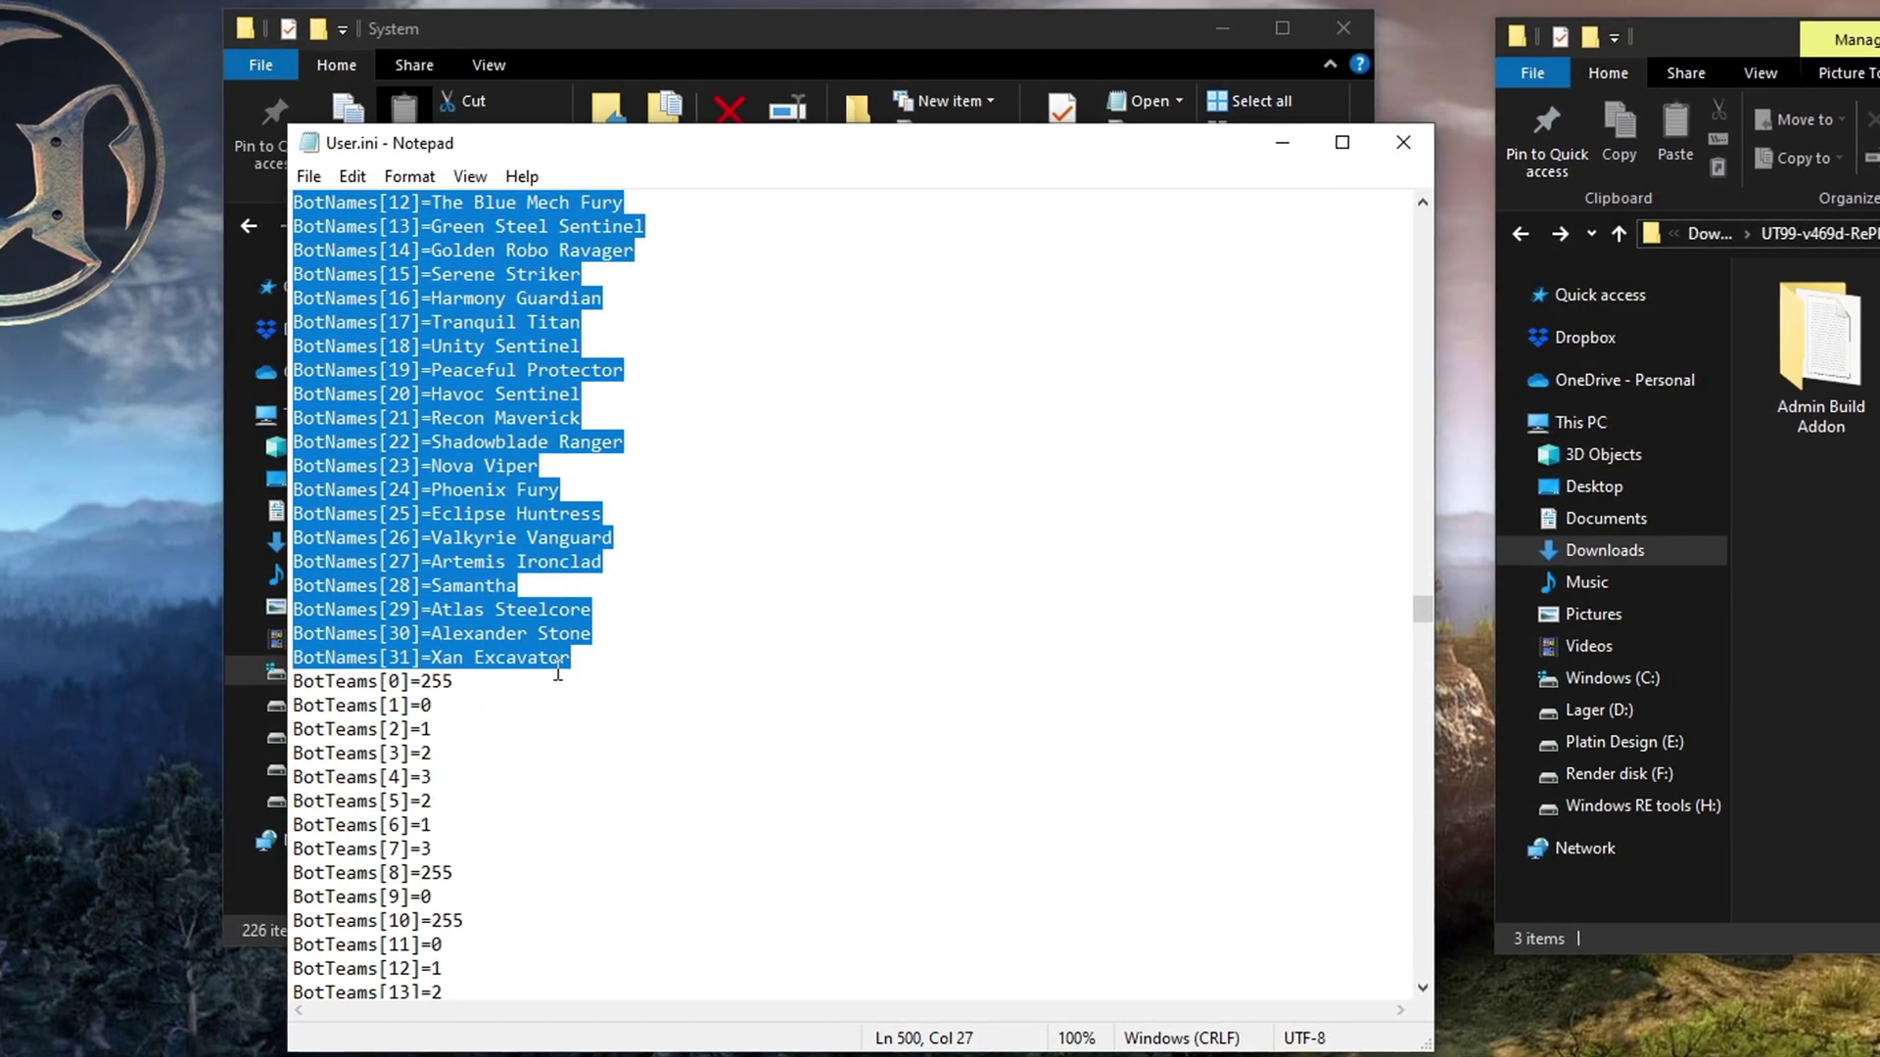
{"action": "left_click", "coordinate": [1413, 151]}
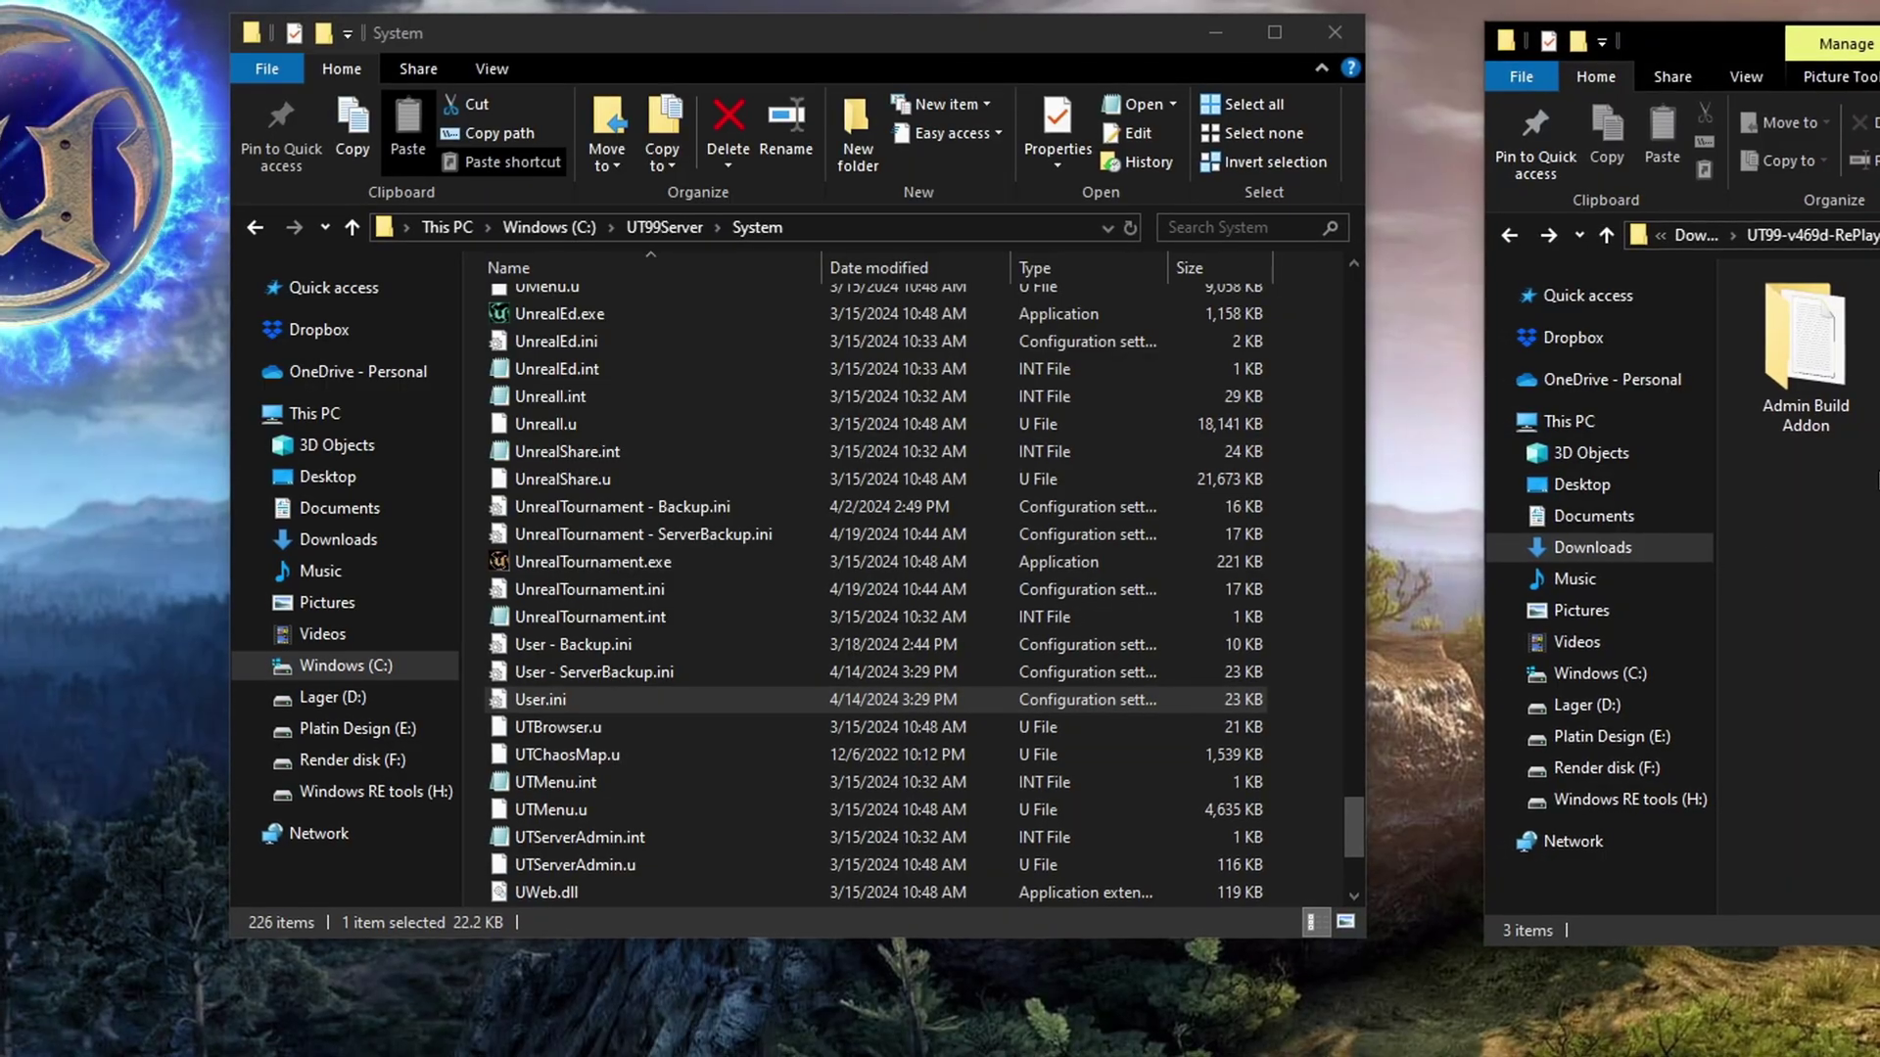
Go to C:\UnrealTournament\System and open its User.ini file.
{"action": "left_click", "coordinate": [664, 228]}
{"action": "left_click", "coordinate": [560, 227]}
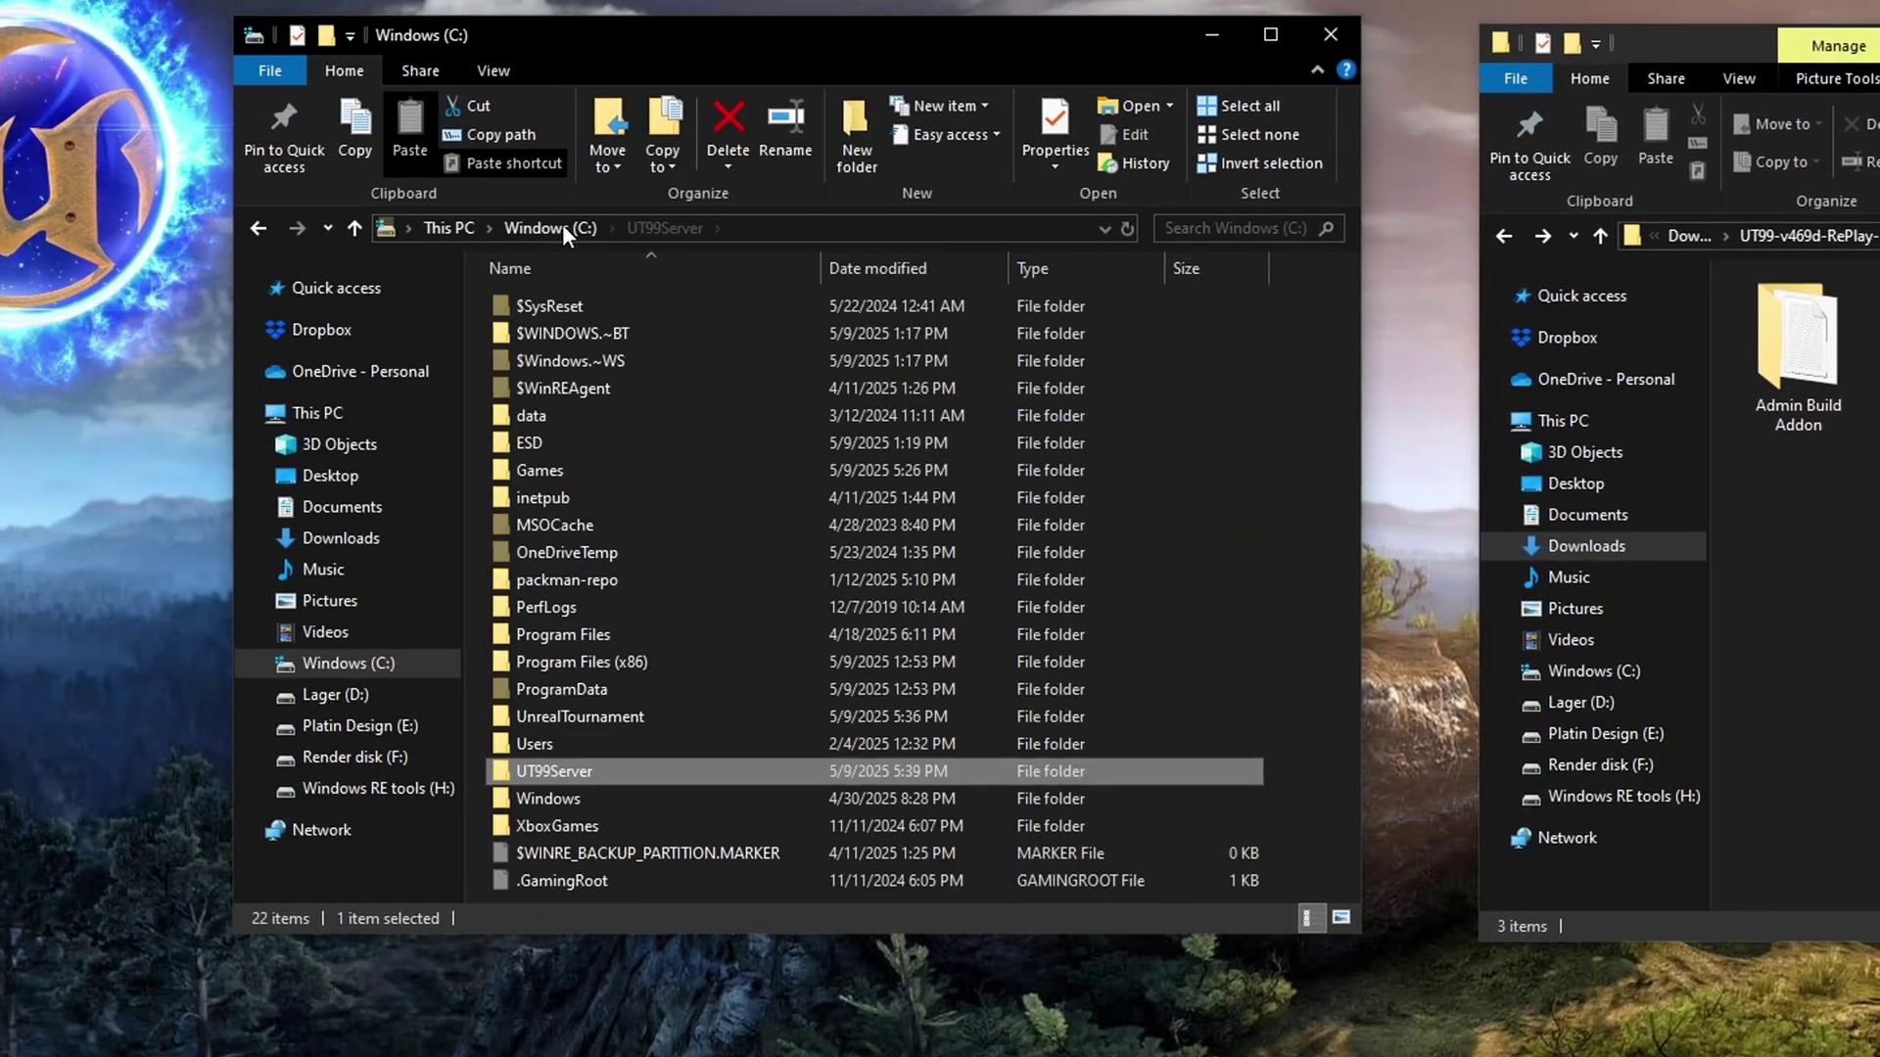
{"action": "double_click", "coordinate": [591, 715]}
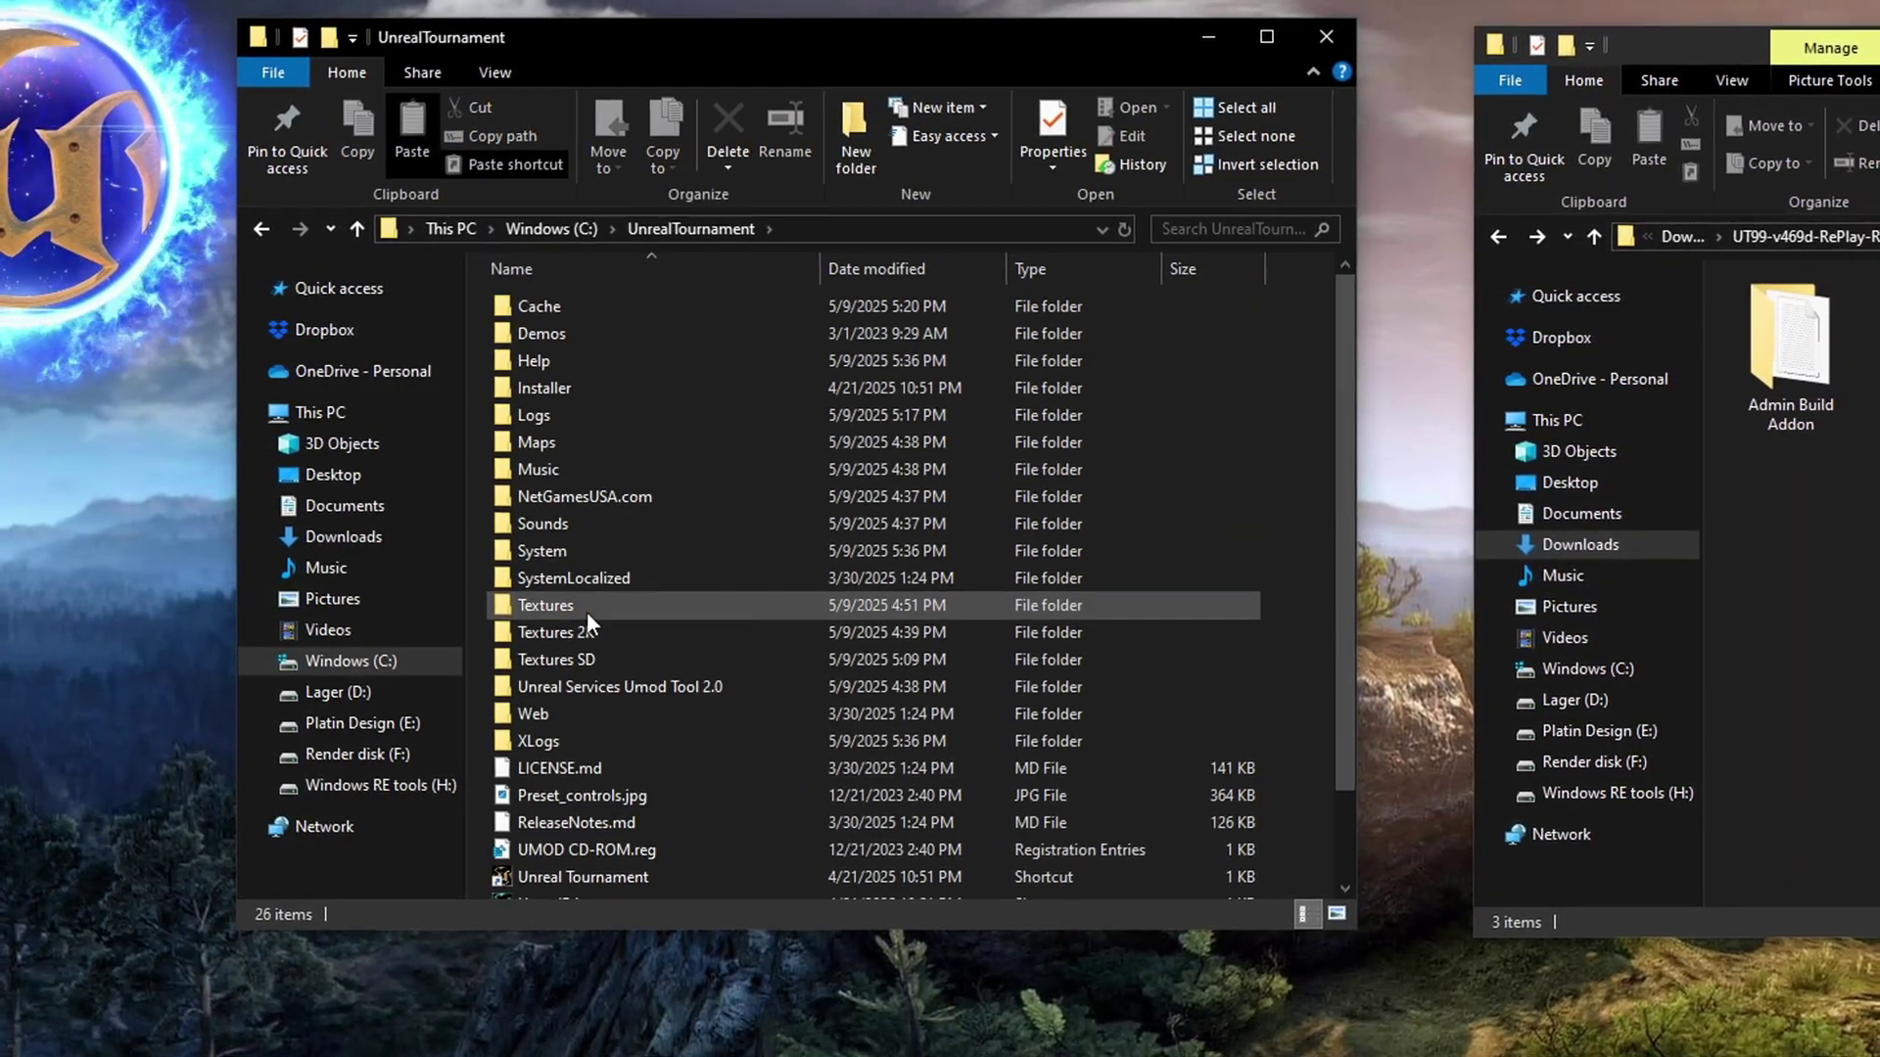
{"action": "double_click", "coordinate": [554, 557]}
{"action": "left_click", "coordinate": [554, 557]}
{"action": "scroll", "coordinate": [587, 568], "scroll_direction": "down", "scroll_amount": 20}
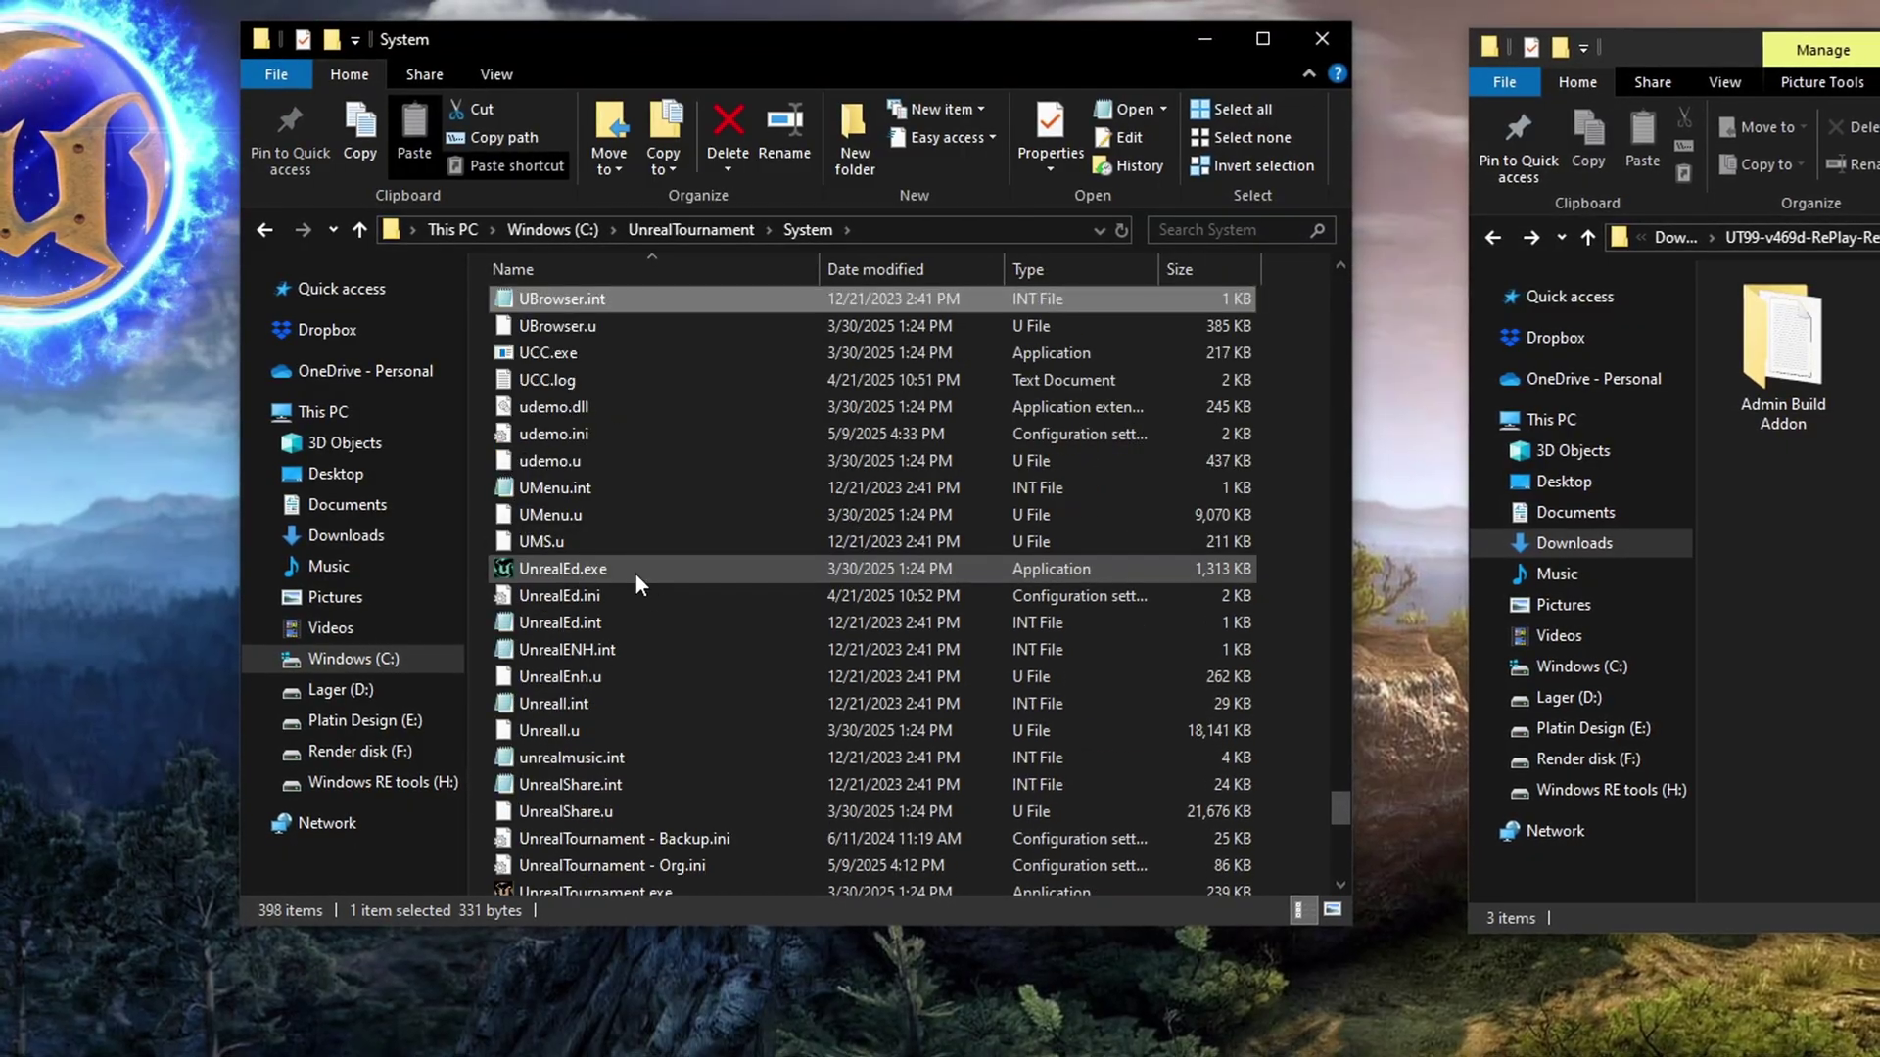
{"action": "left_click", "coordinate": [579, 758]}
{"action": "scroll", "coordinate": [590, 789], "scroll_direction": "down", "scroll_amount": 6}
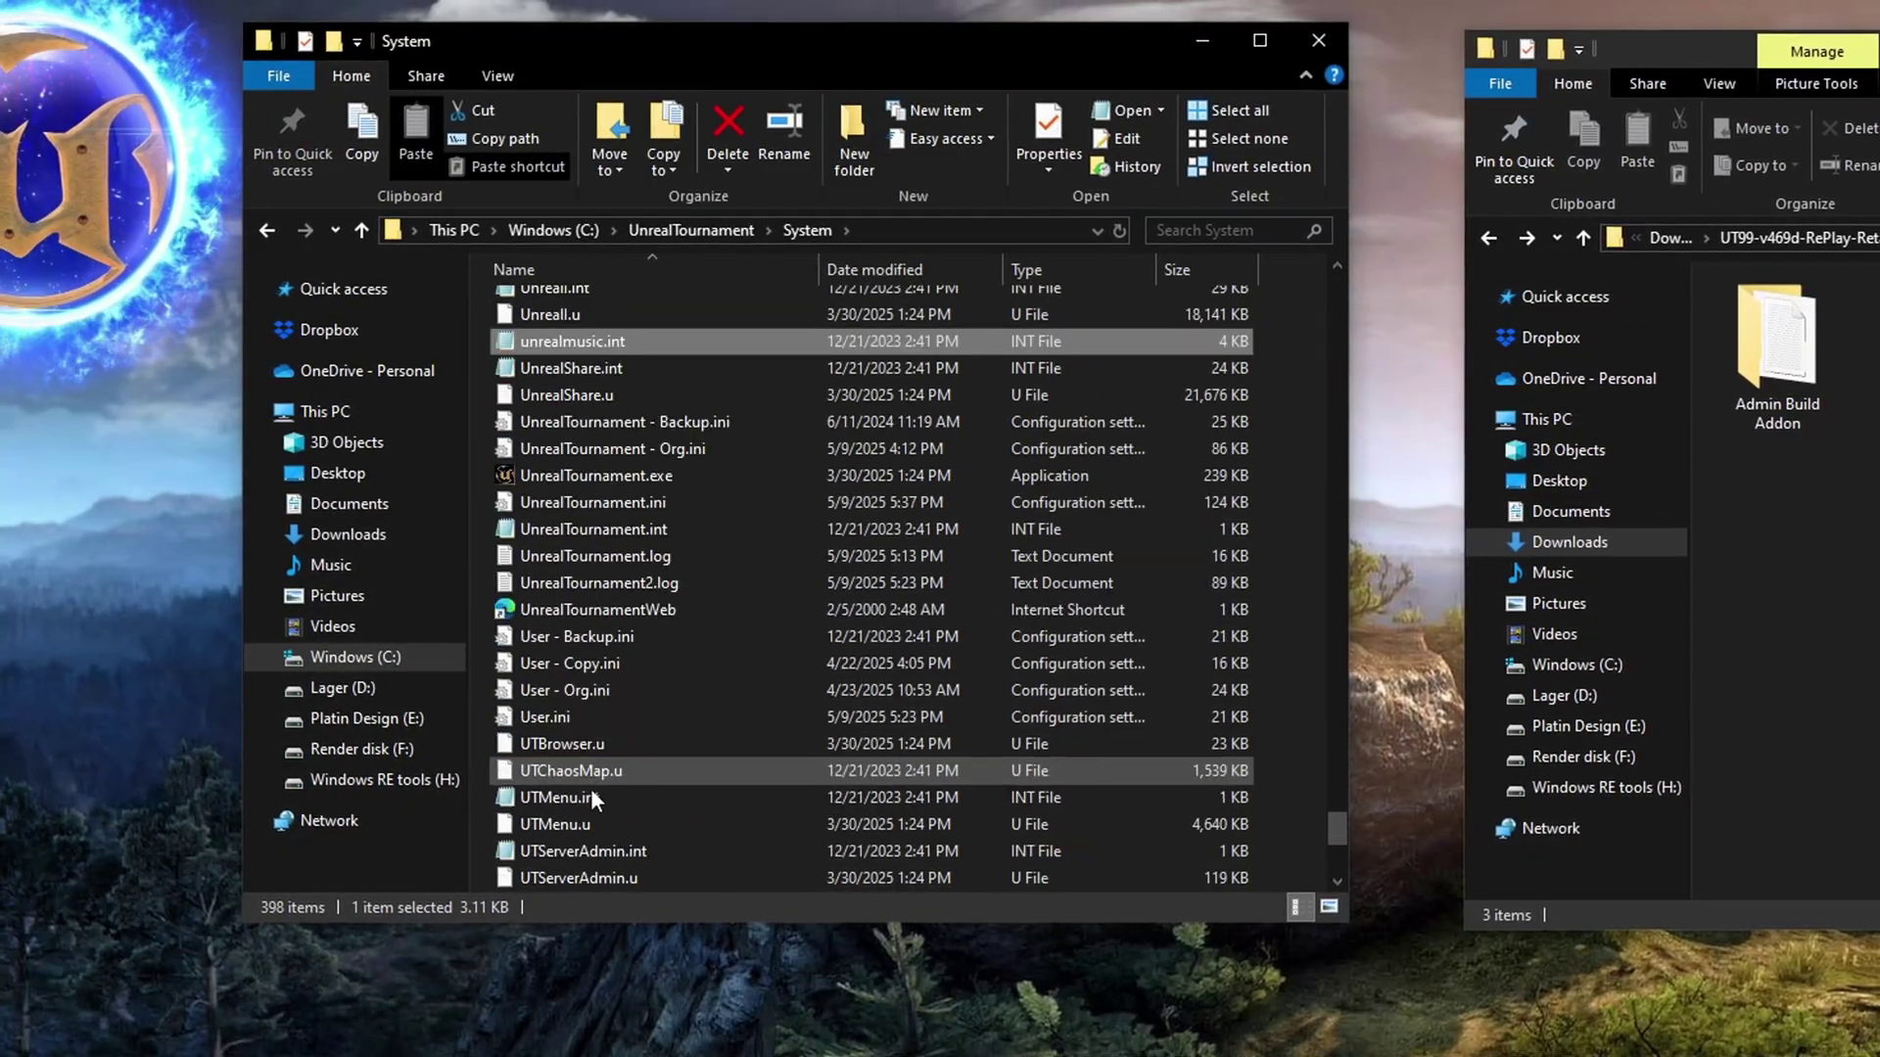
{"action": "double_click", "coordinate": [571, 725]}
Replace the BotNames lines in the game's User.ini with the copied server bot names, save the file and close it.
{"action": "left_click_drag", "start_coordinate": [1391, 232], "coordinate": [1390, 294]}
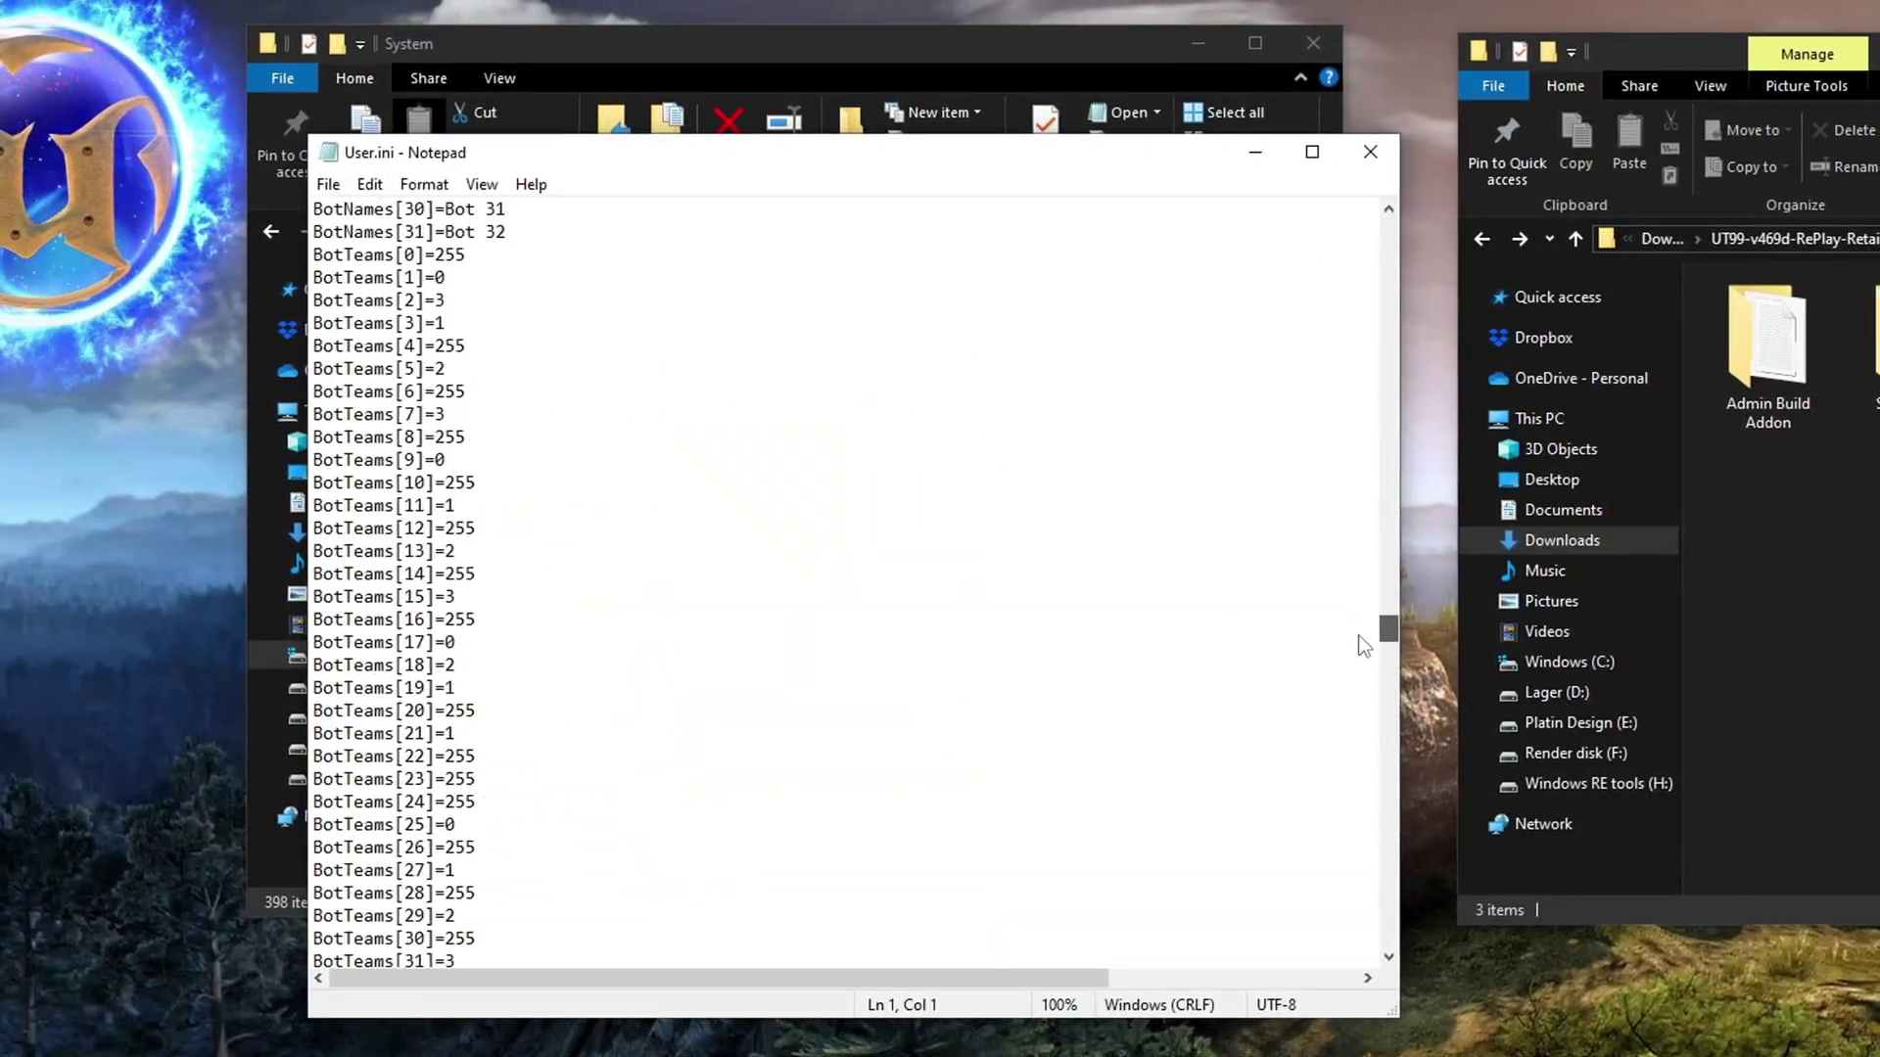
{"action": "left_click_drag", "start_coordinate": [1366, 672], "coordinate": [1376, 693]}
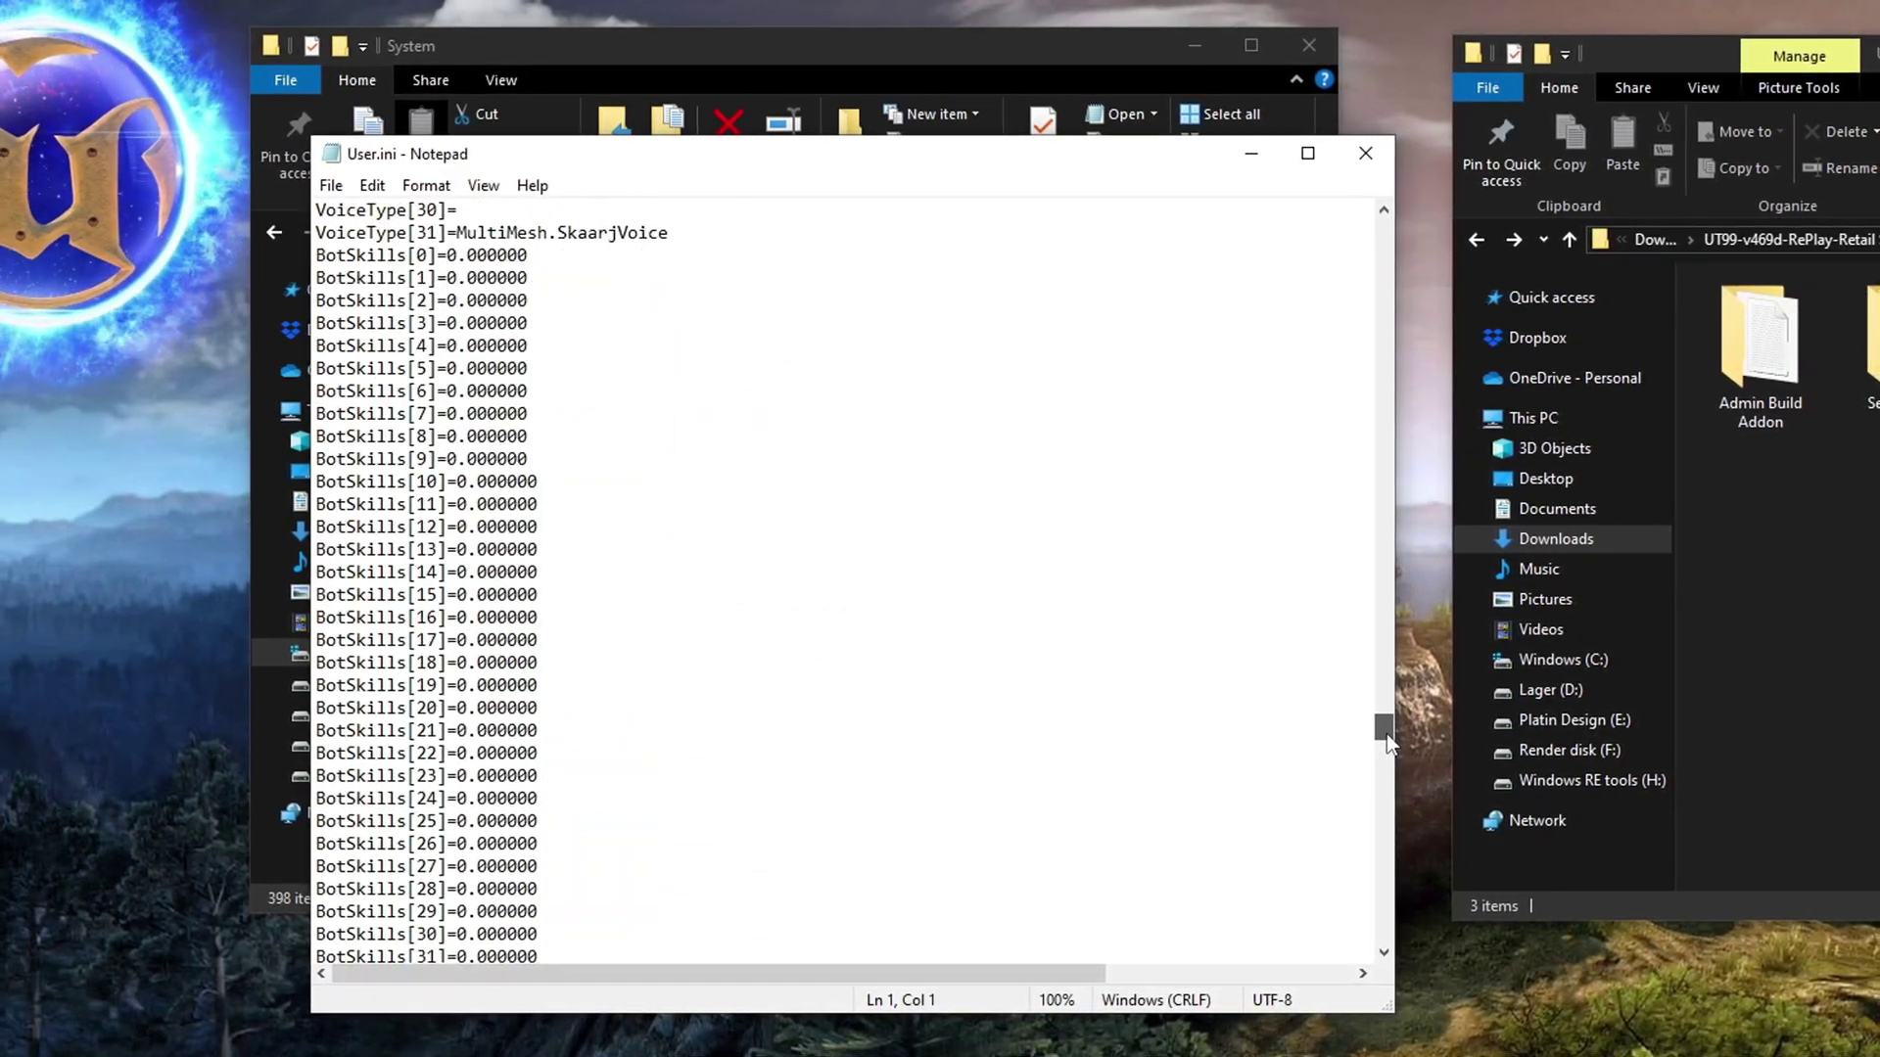
{"action": "left_click_drag", "start_coordinate": [1380, 690], "coordinate": [1376, 638]}
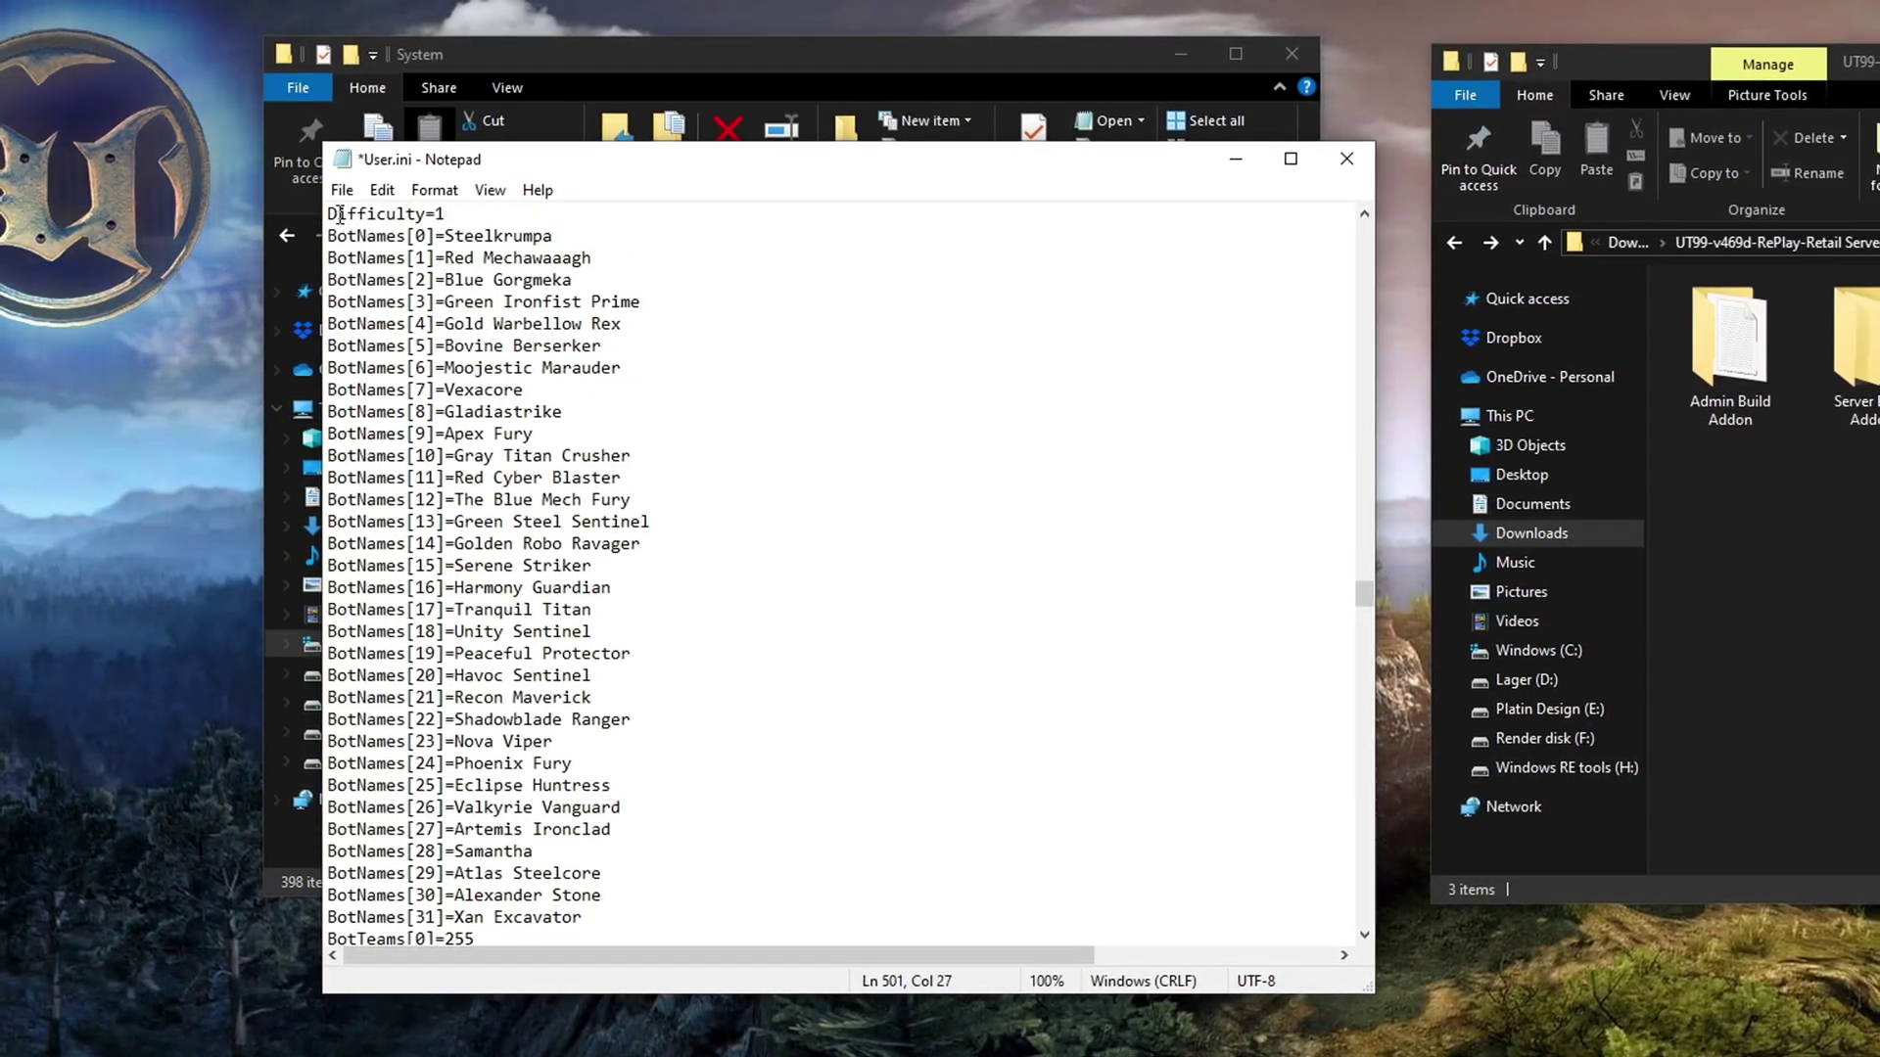
{"action": "left_click", "coordinate": [1342, 160]}
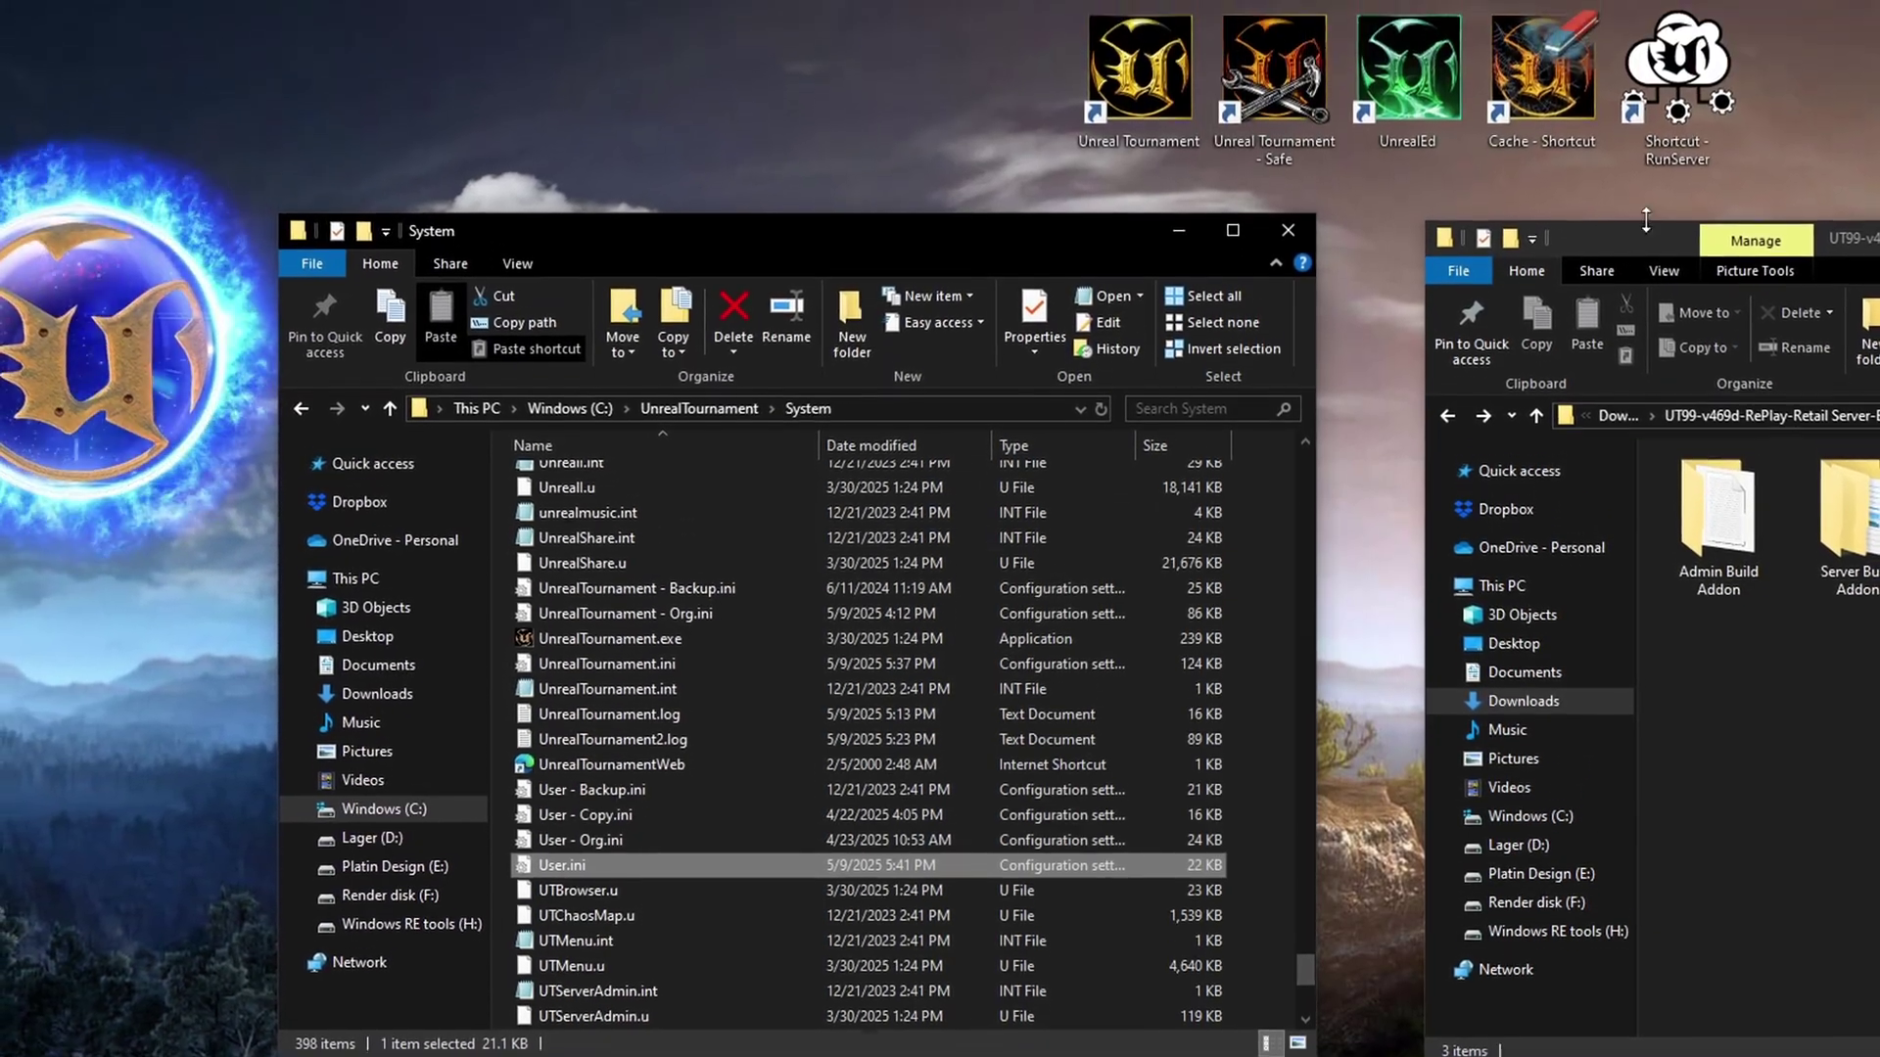
Start the server from the RunServer desktop shortcut and allow ucc.exe through the firewall on public networks.
{"action": "double_click", "coordinate": [1672, 86]}
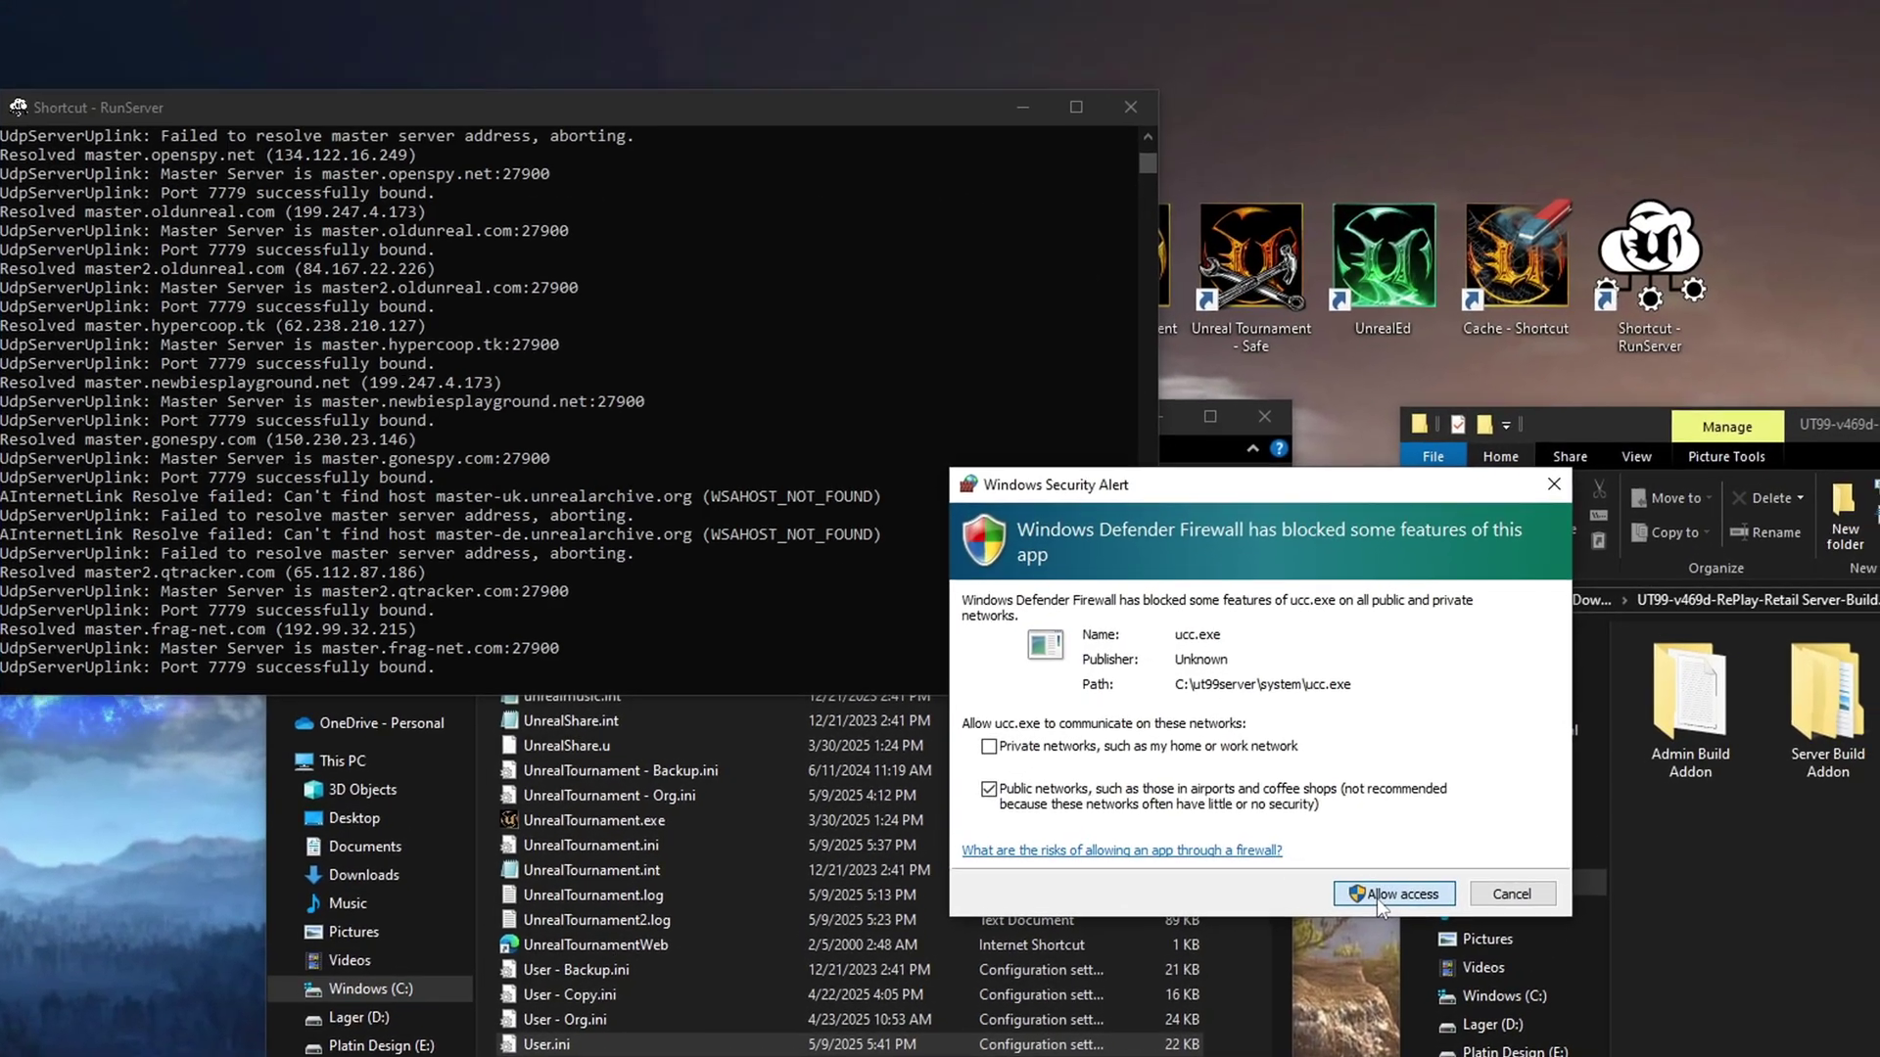
{"action": "left_click", "coordinate": [1379, 881]}
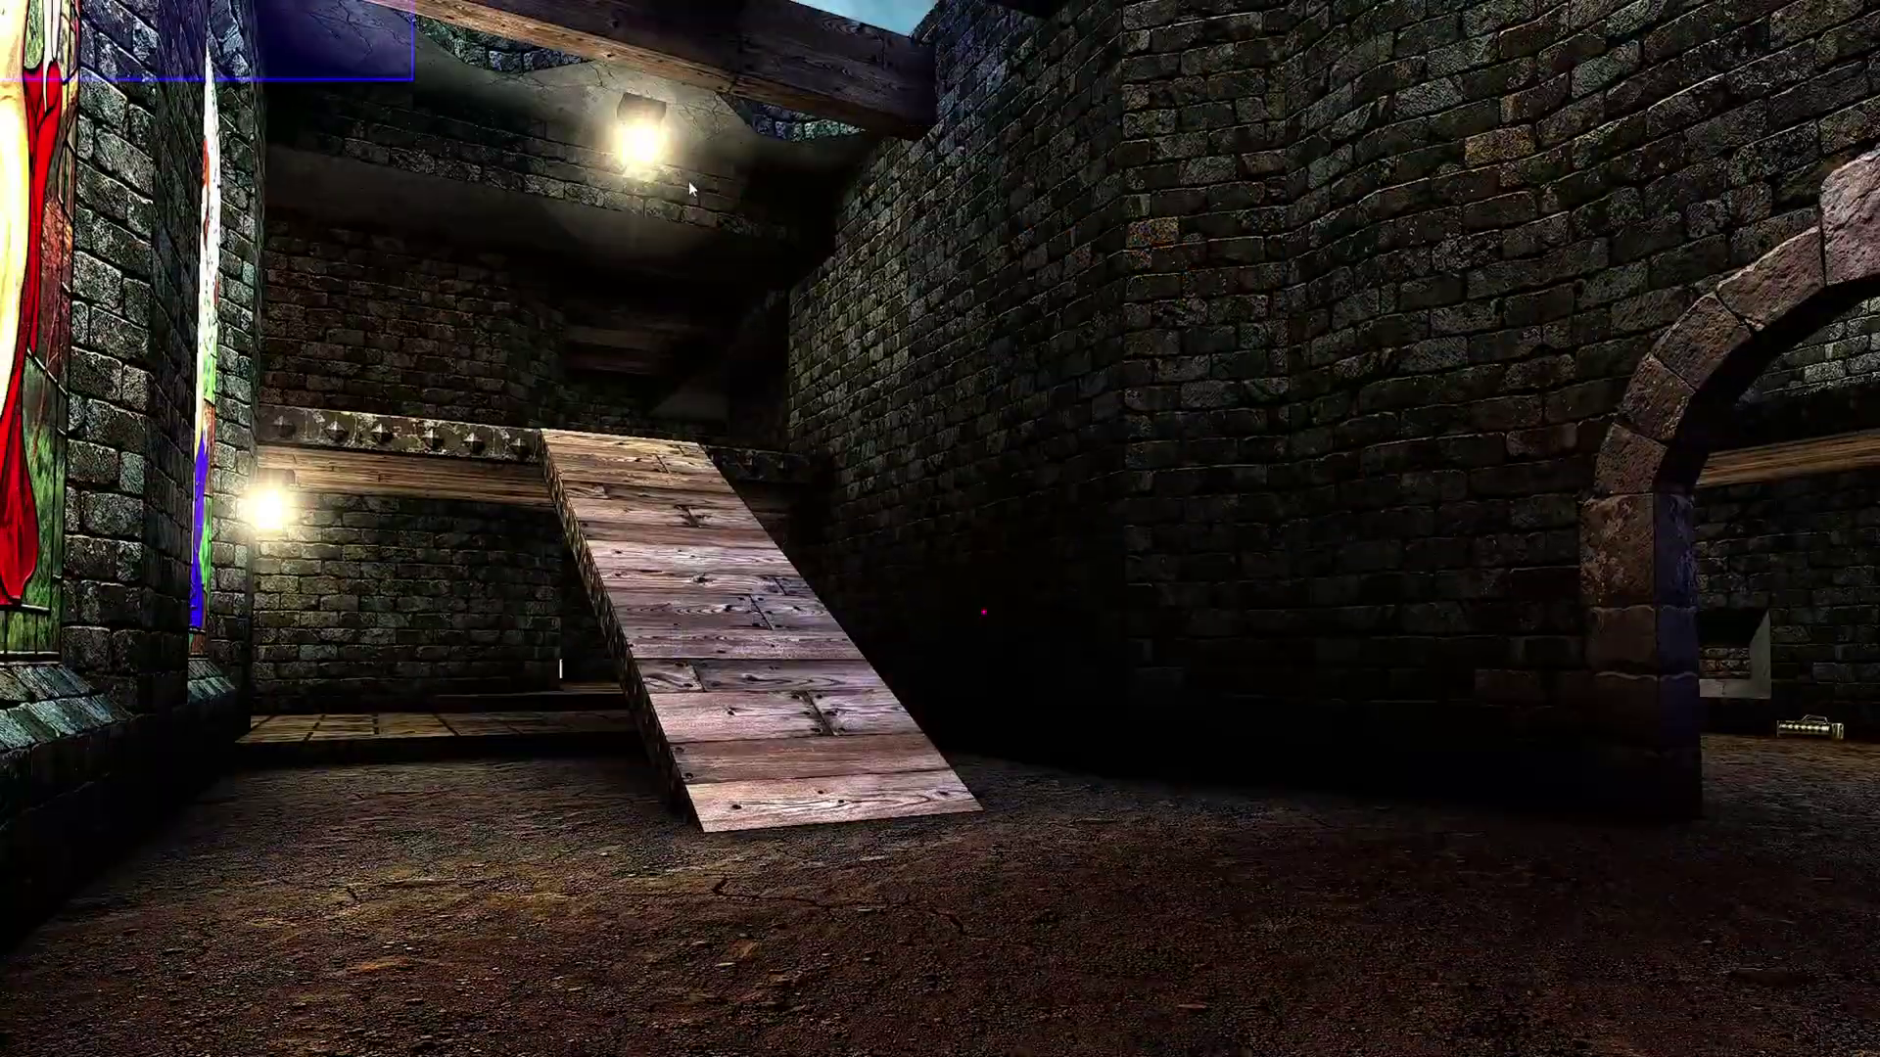
Open XConsole in the running match, run the custom Refresh Maplist command and close the console.
{"action": "key", "text": "F7"}
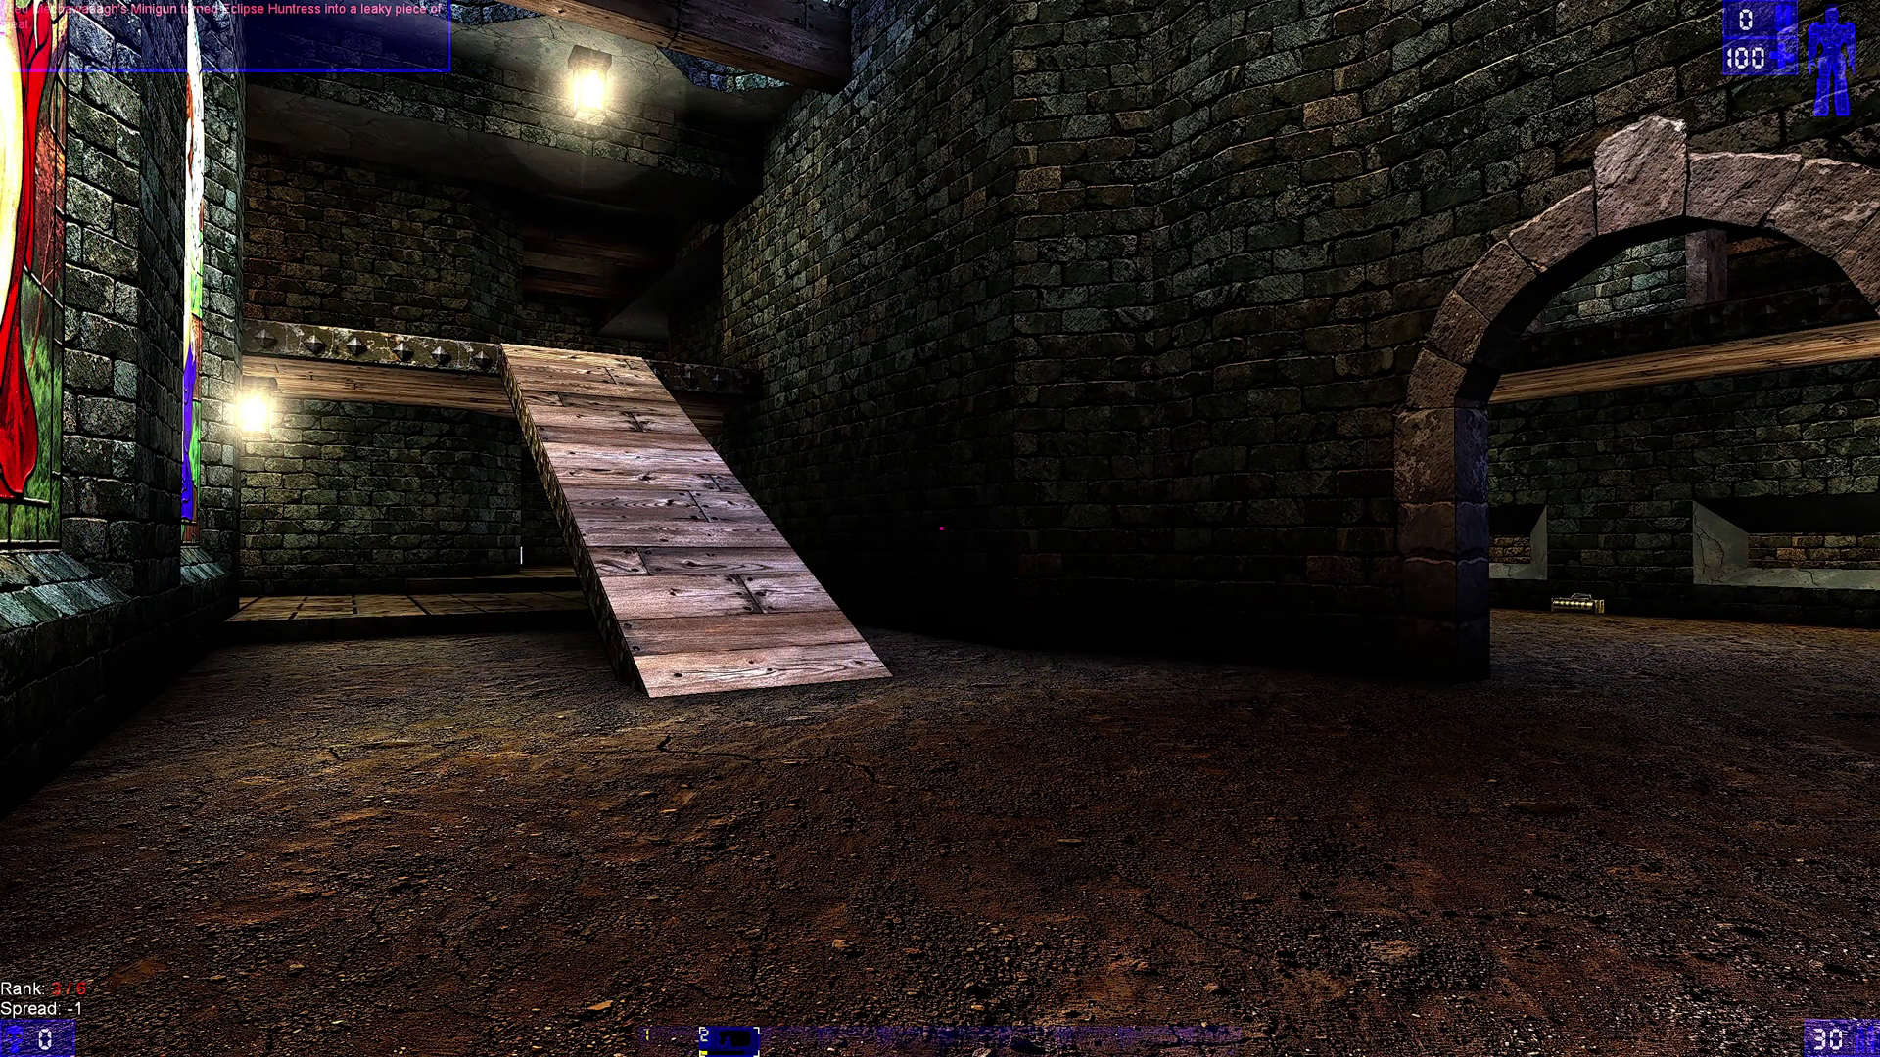
{"action": "key", "text": "grave"}
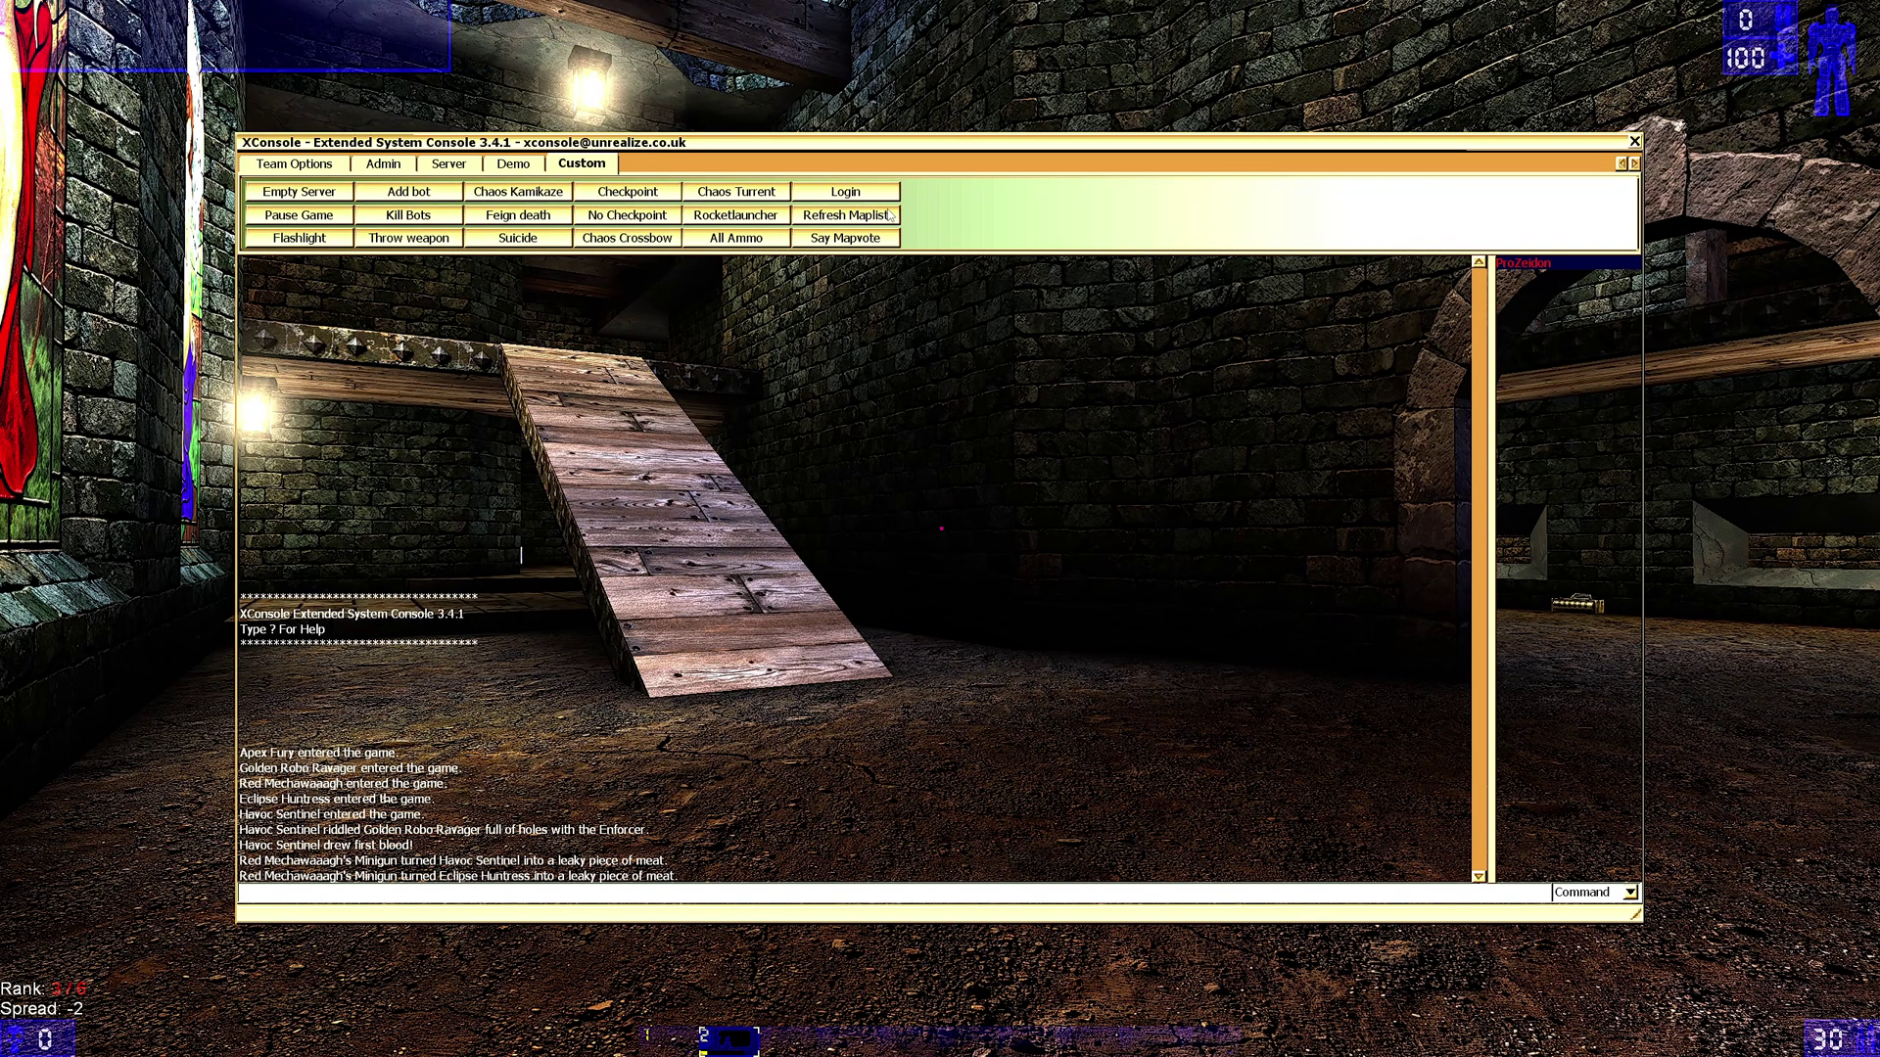
{"action": "left_click", "coordinate": [870, 219]}
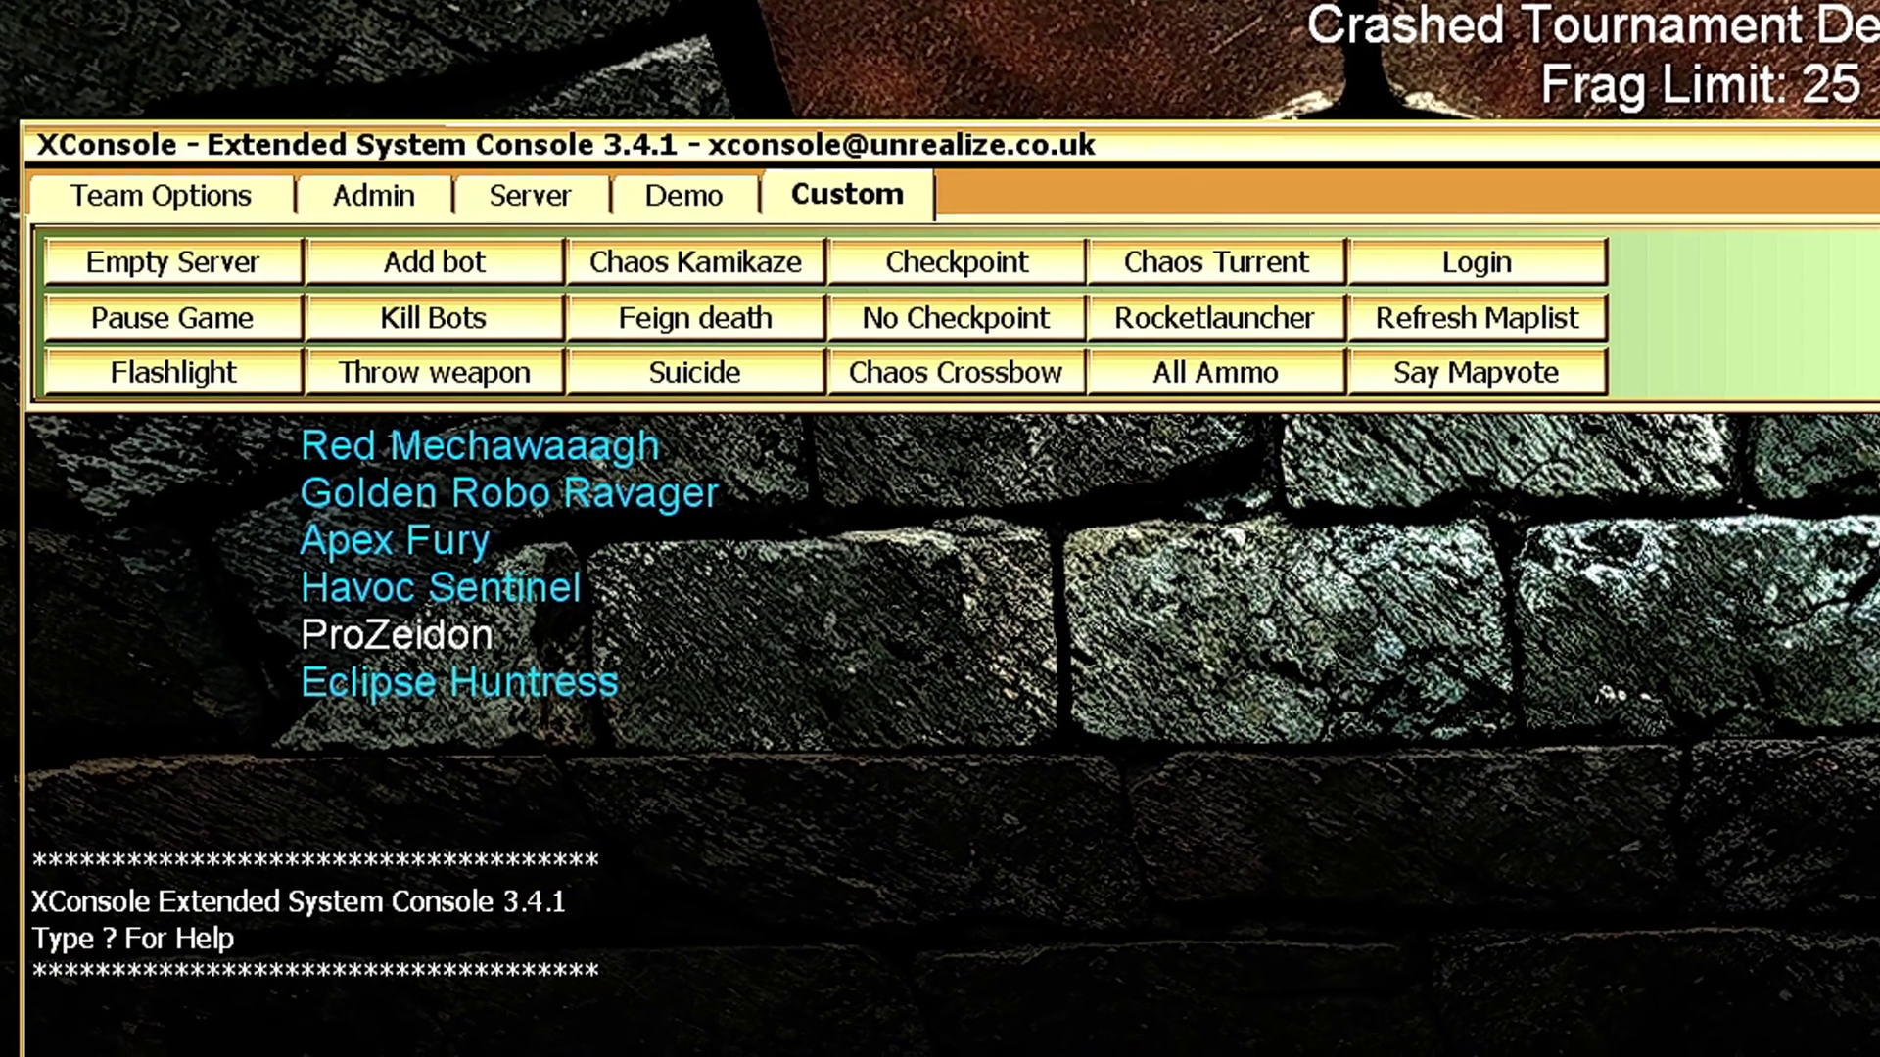
{"action": "key", "text": "Escape"}
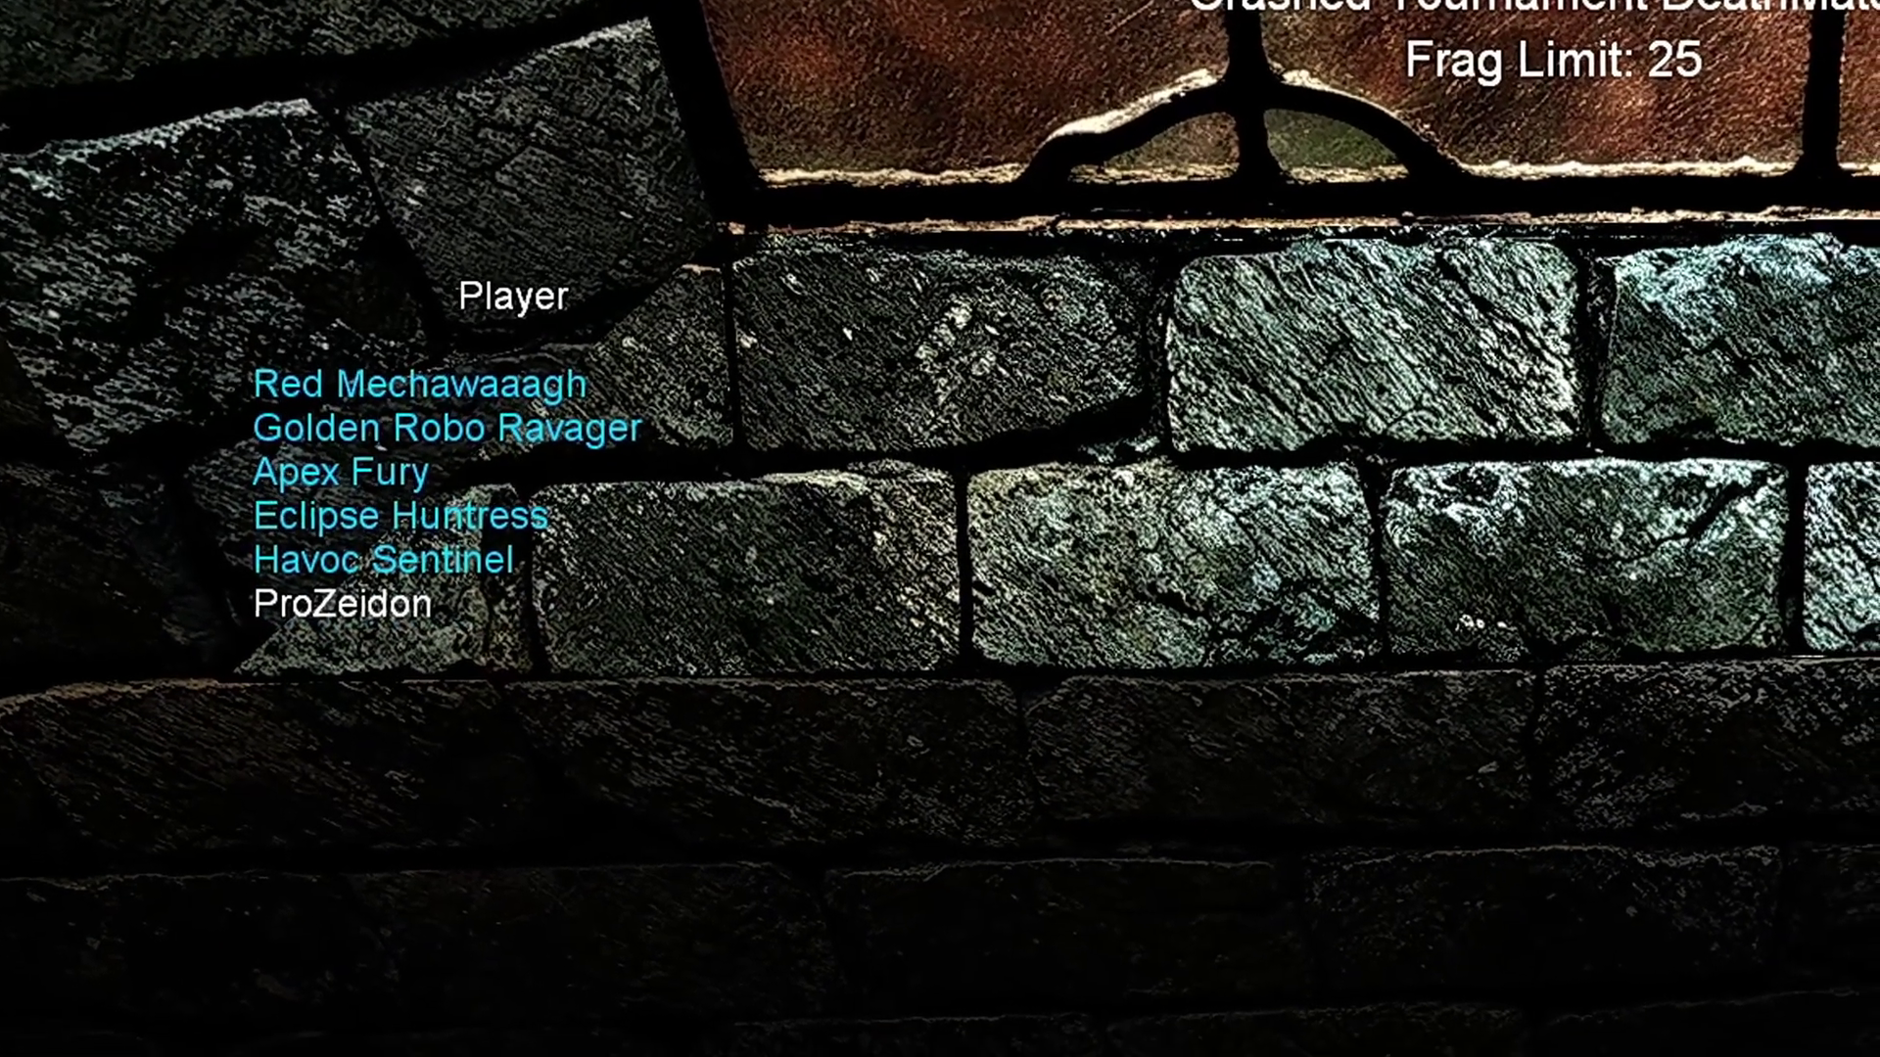
Open the map vote window and preview the DM-SpaceNoxx map under the DeathMatch game mode with the InstaGib rule.
{"action": "key", "text": "F7"}
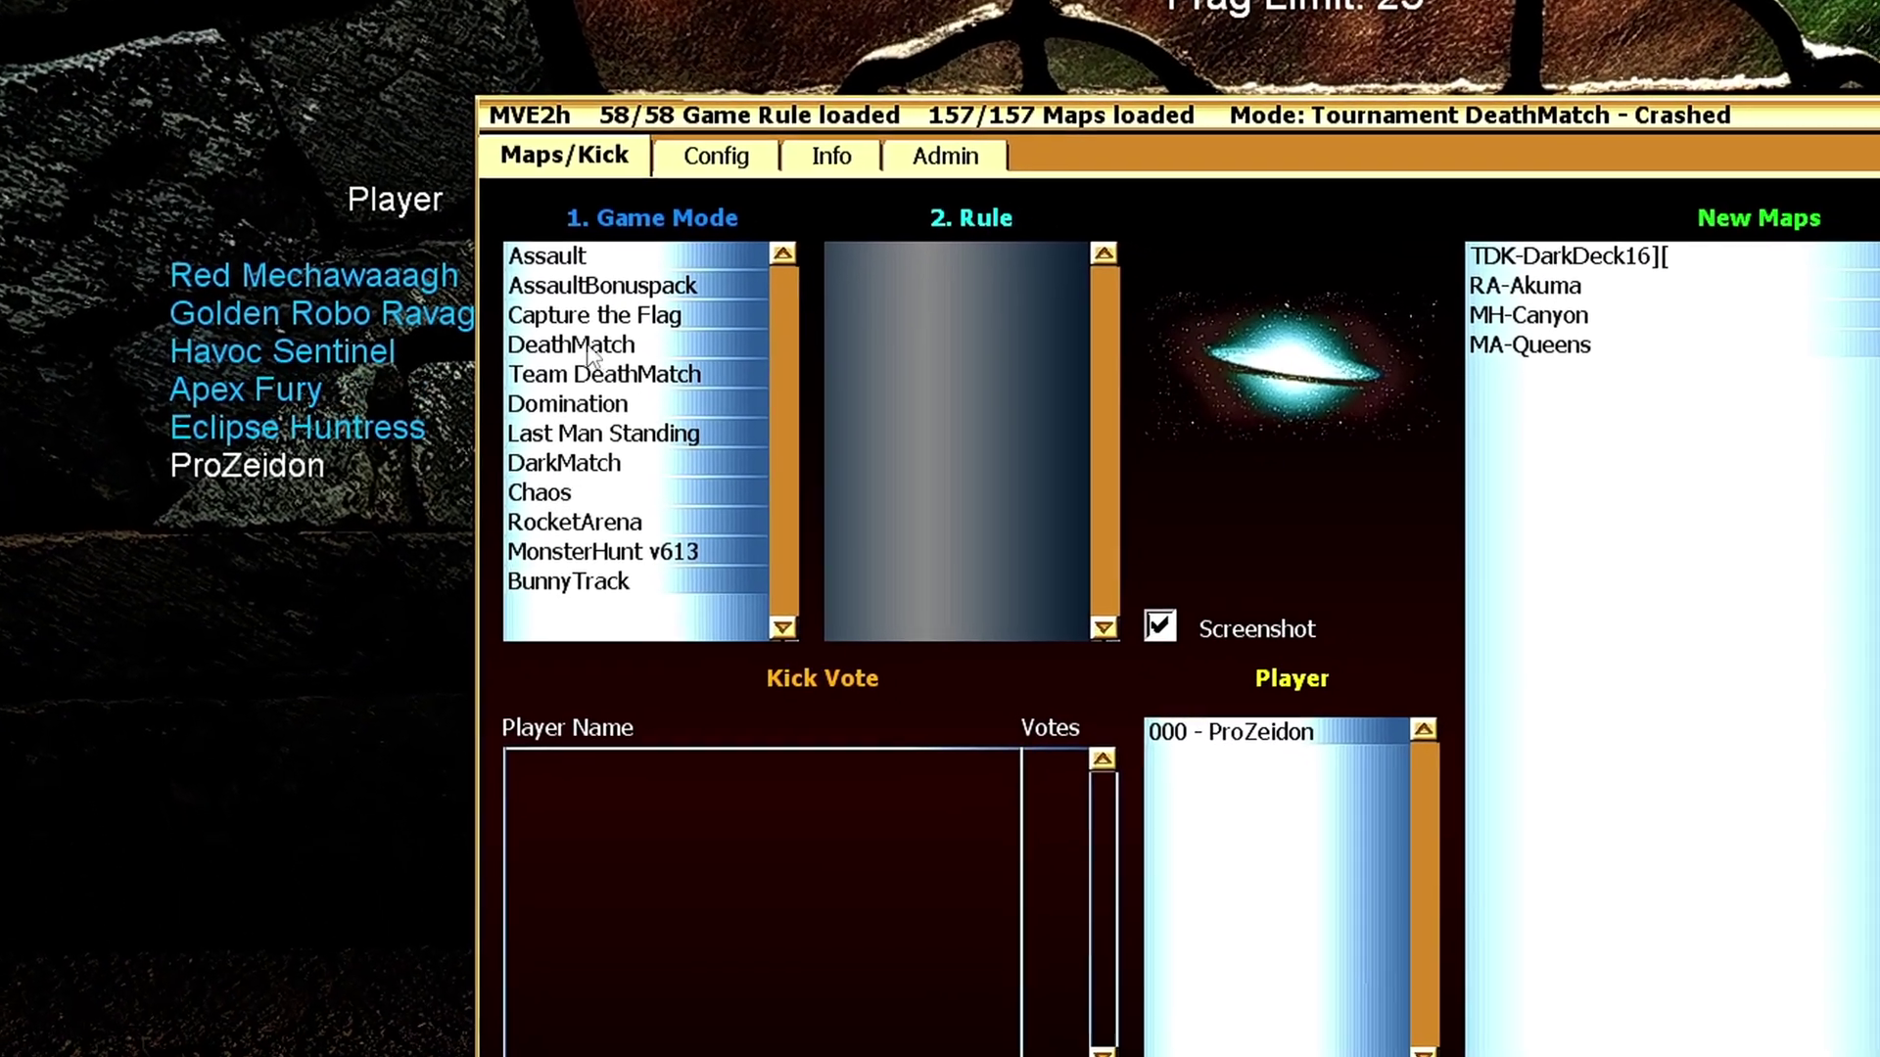
{"action": "left_click", "coordinate": [589, 347]}
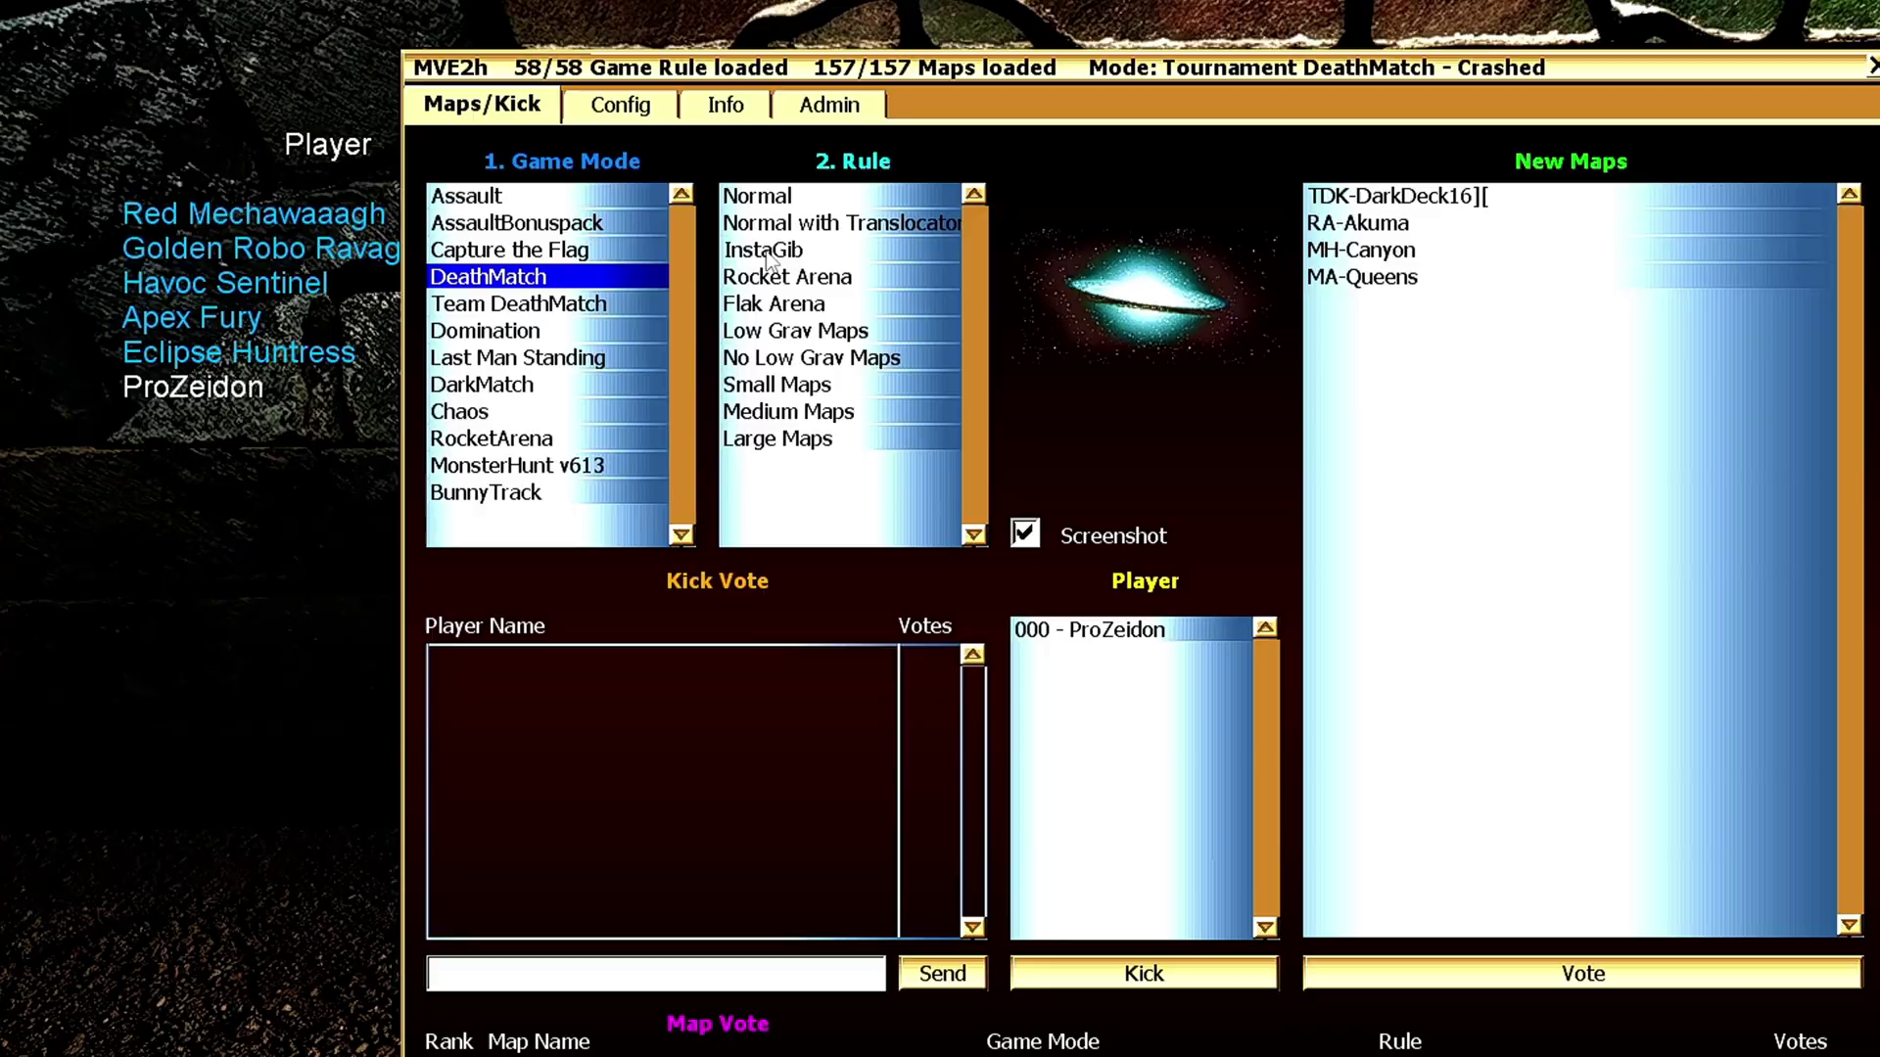
{"action": "left_click", "coordinate": [768, 253]}
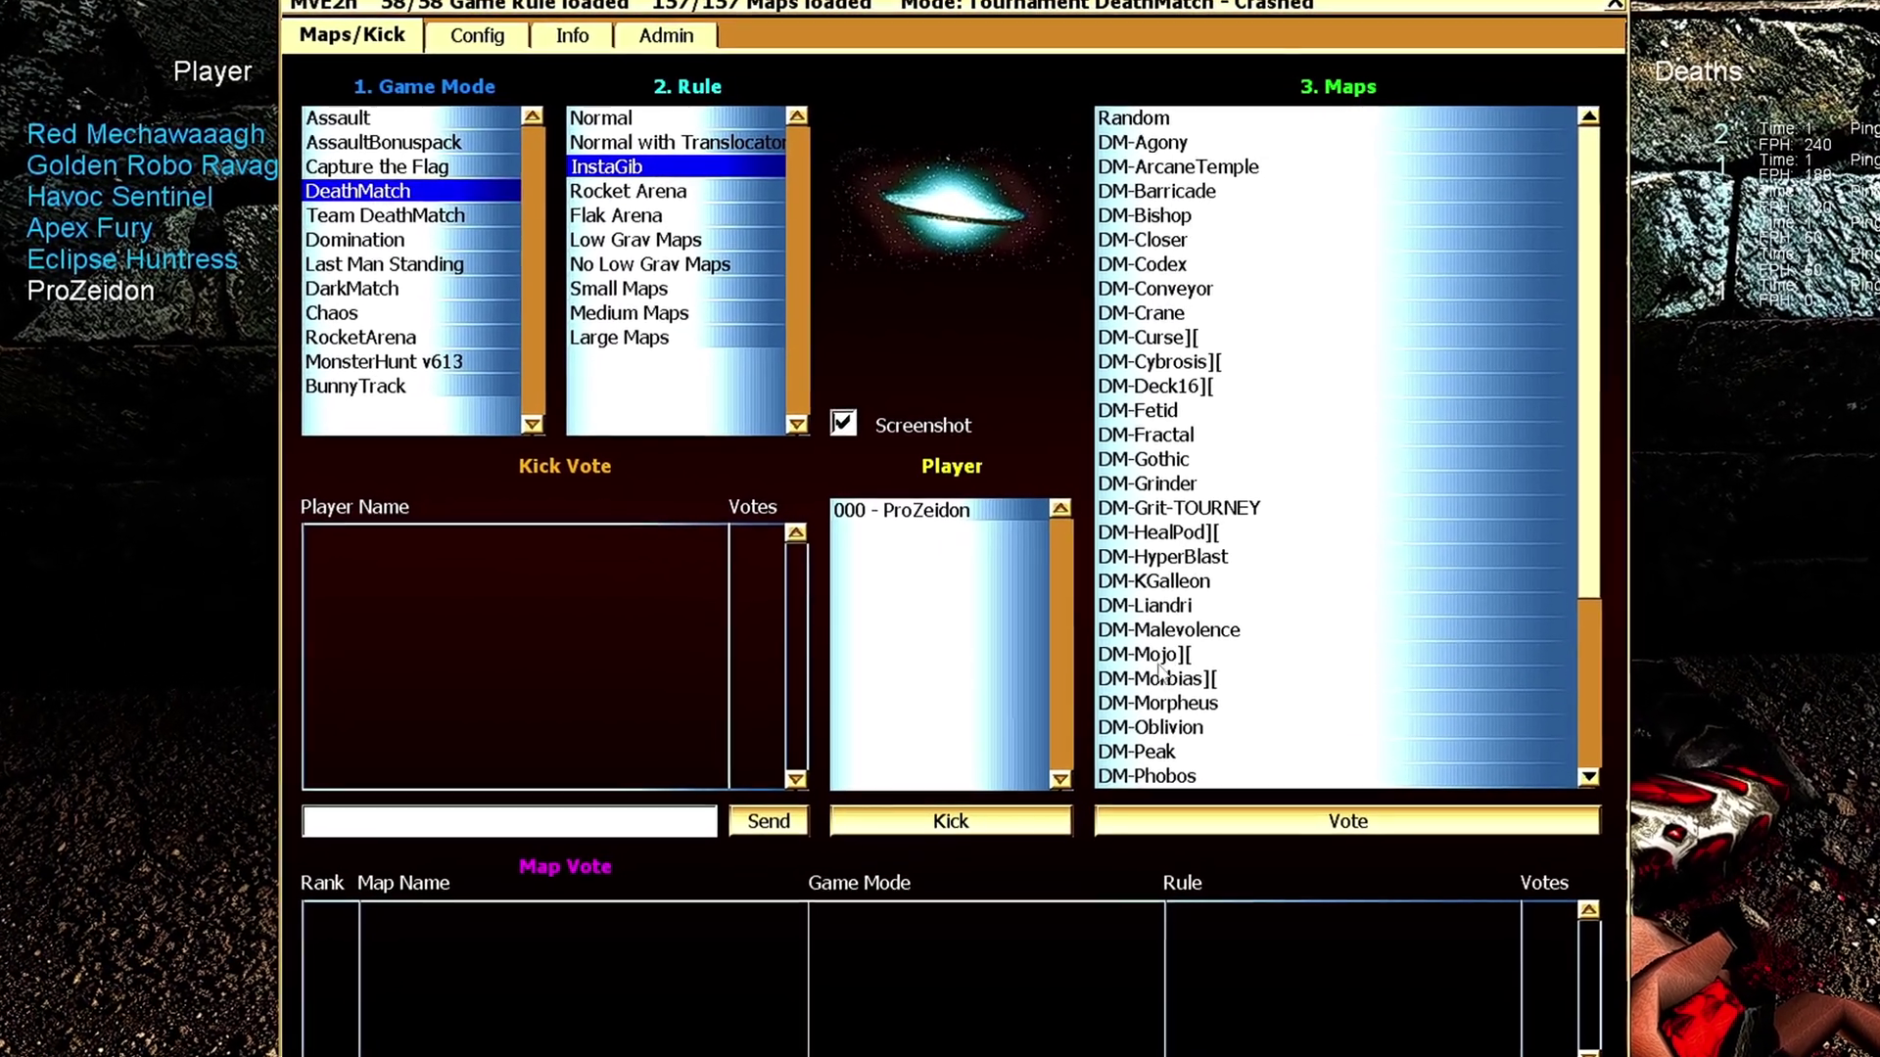
{"action": "scroll", "coordinate": [1176, 647], "scroll_direction": "down", "scroll_amount": 3}
{"action": "scroll", "coordinate": [1174, 666], "scroll_direction": "down", "scroll_amount": 1}
{"action": "left_click", "coordinate": [1170, 641]}
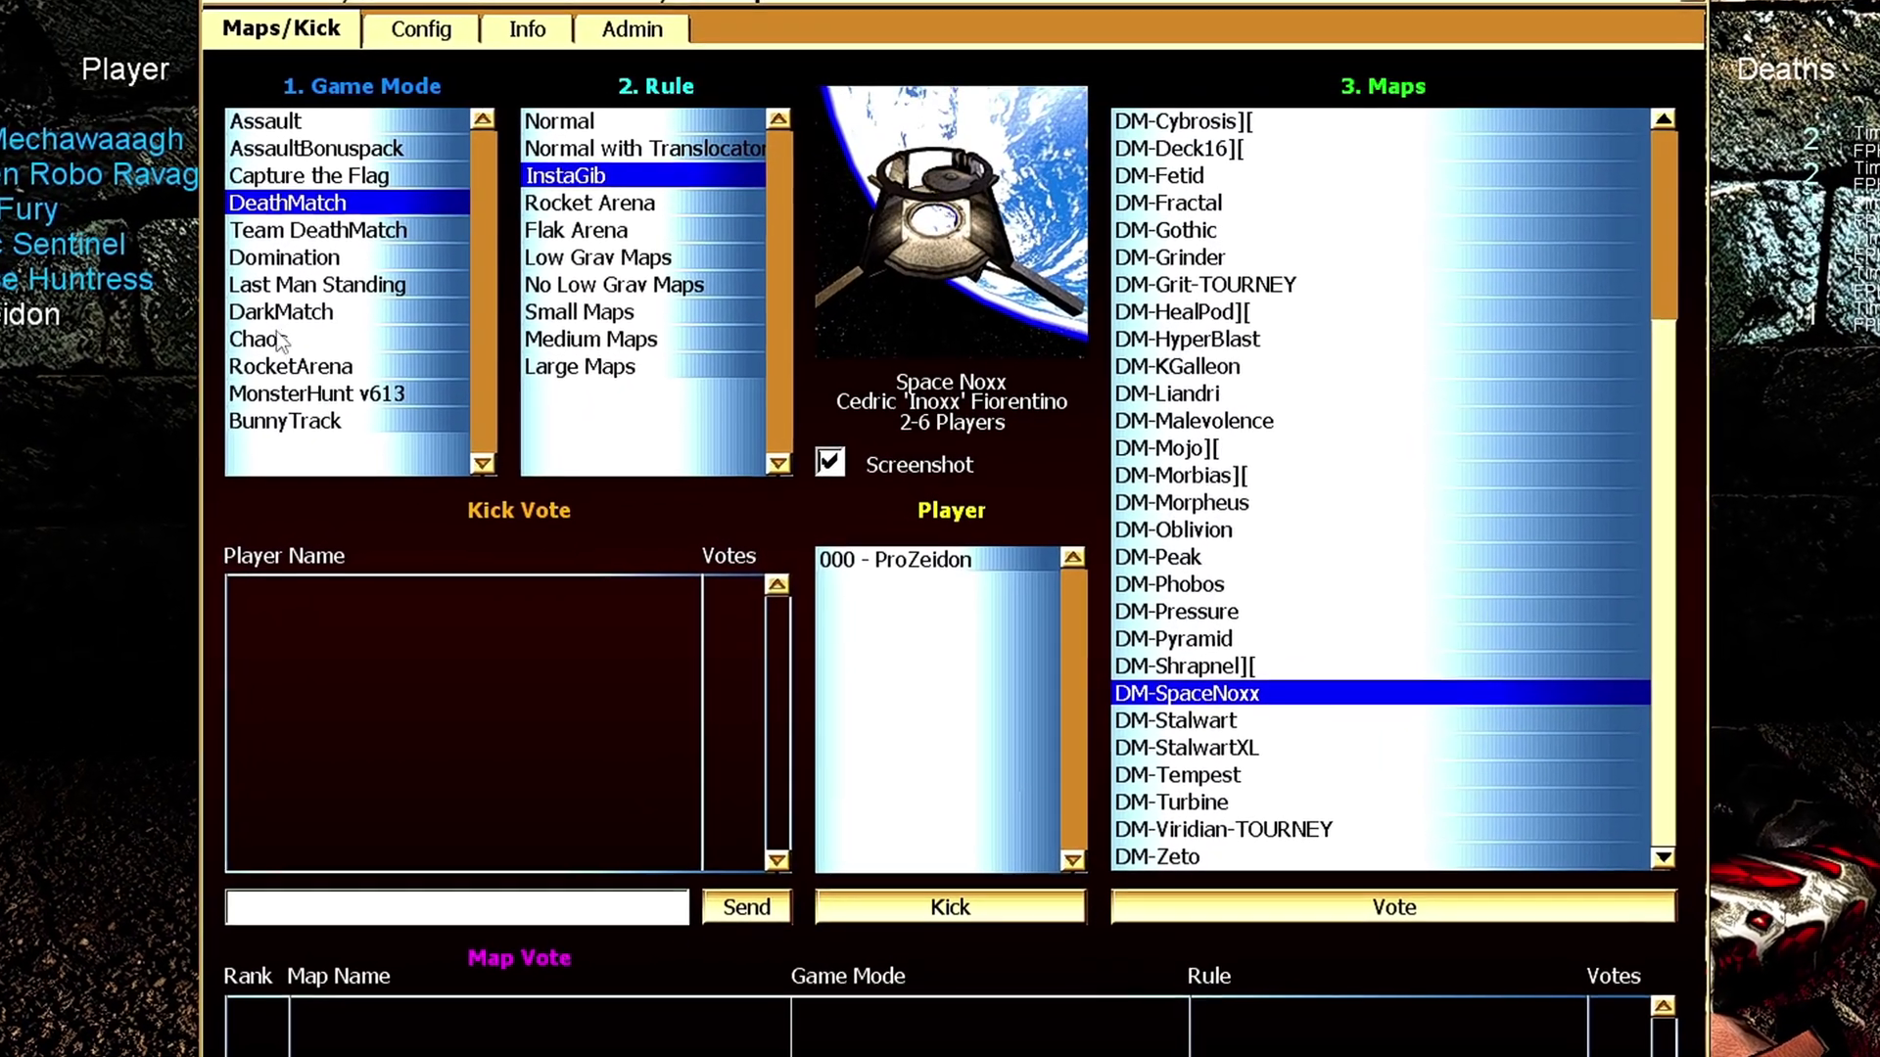
Choose the DarkMatch game mode with the Dark Sniper Arena rule and vote for the TDK-DarkDeck16][ map.
{"action": "left_click", "coordinate": [280, 315]}
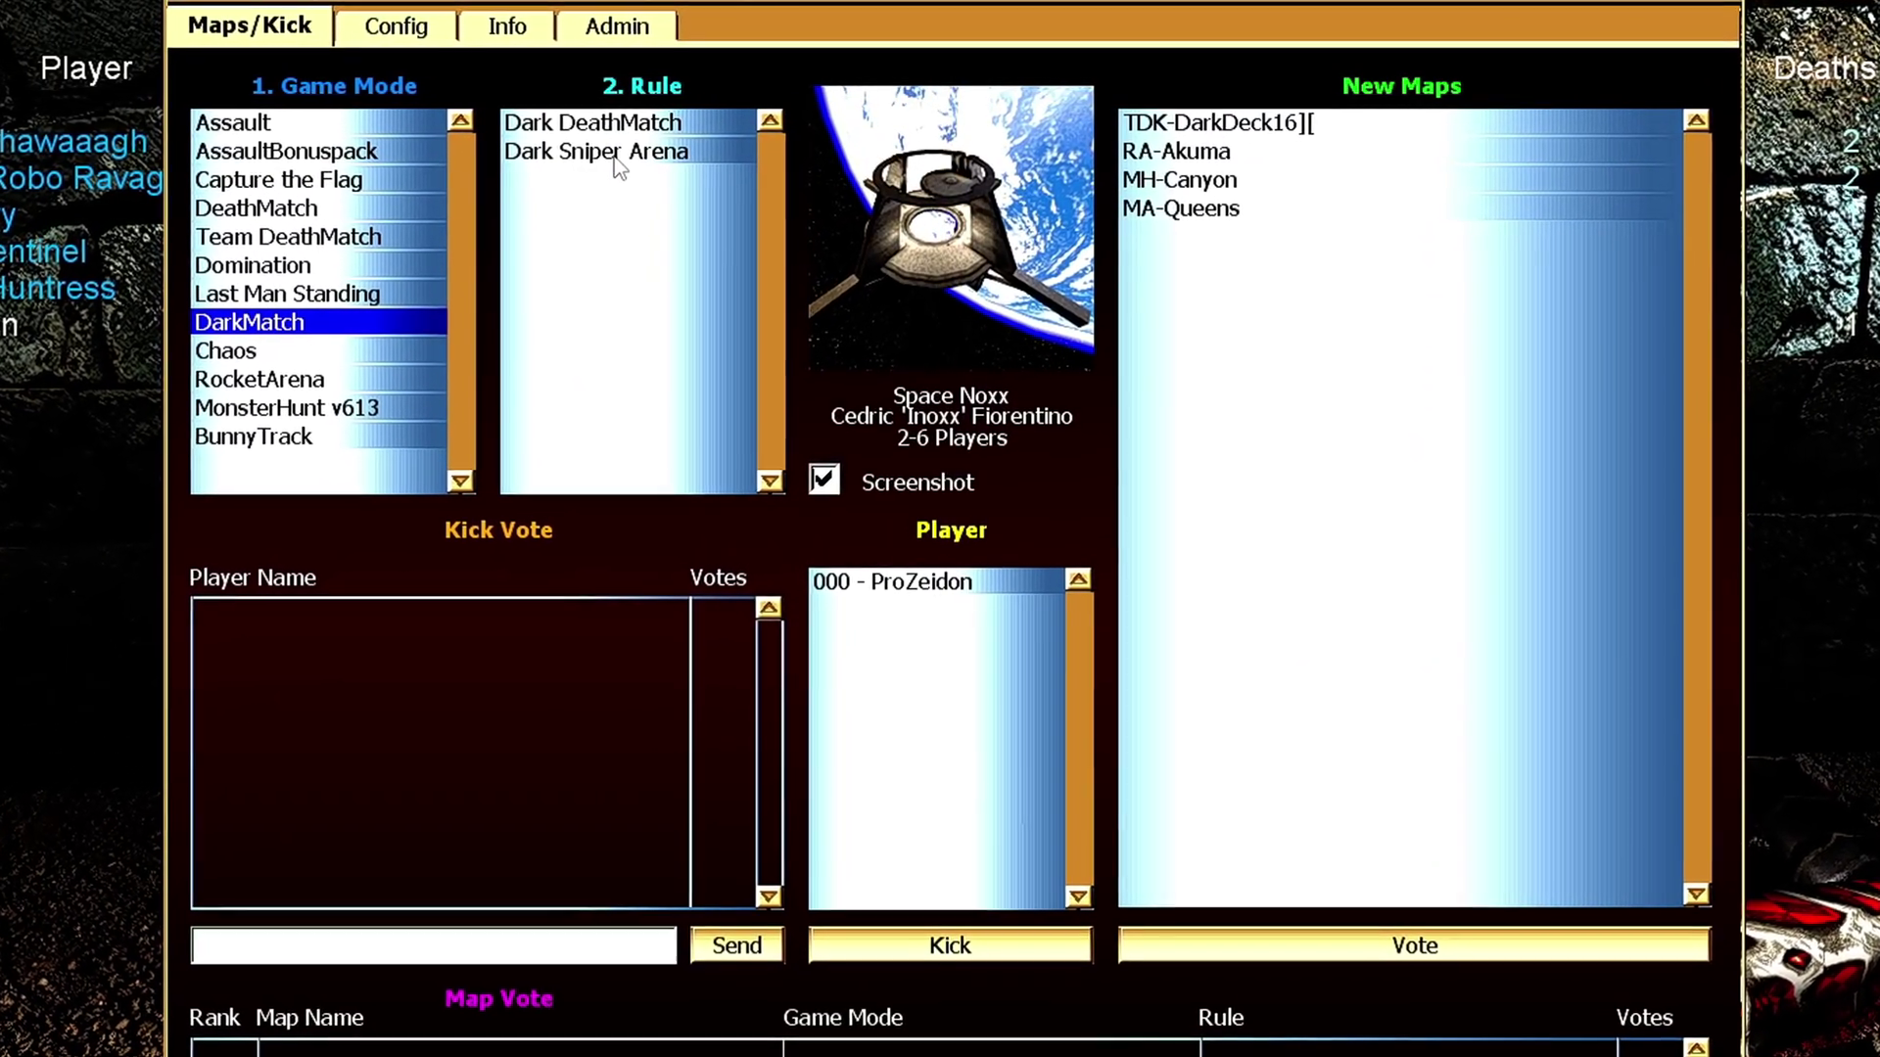
{"action": "left_click", "coordinate": [617, 155]}
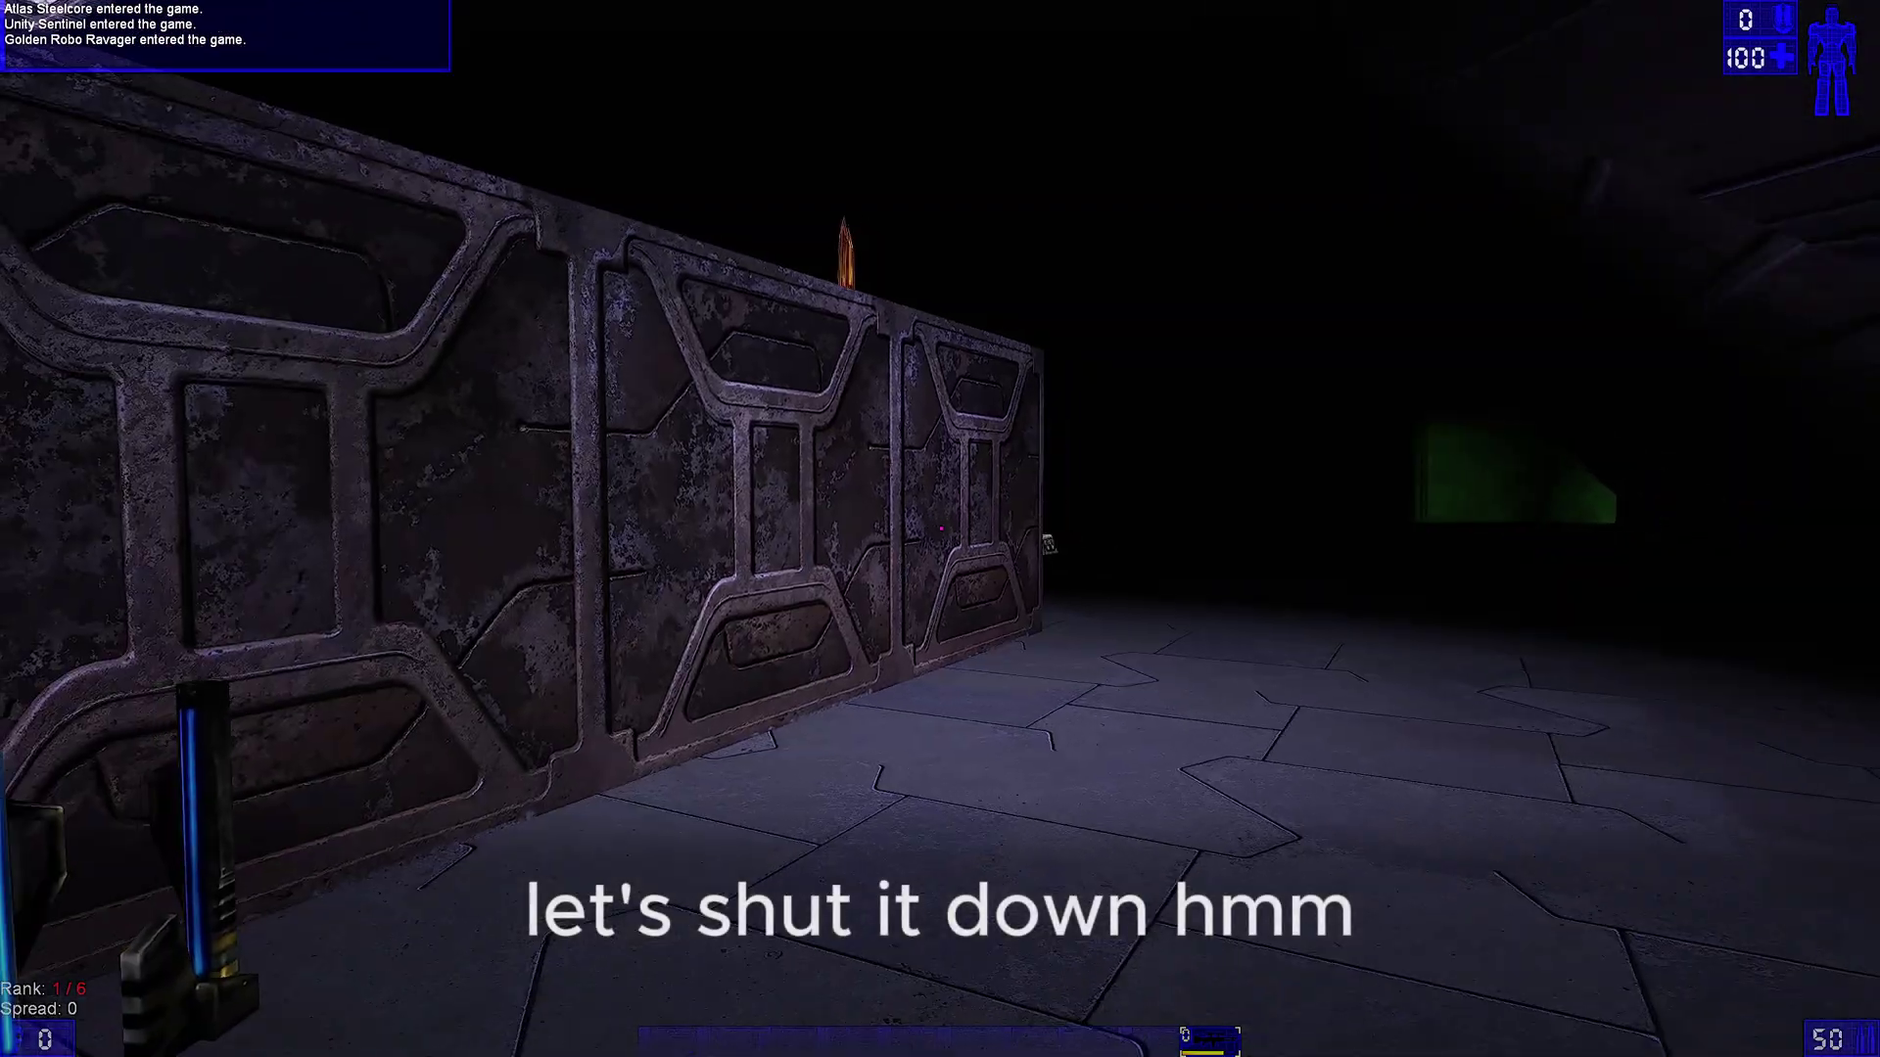
Quit the game, confirm the exit and shut down the local server by closing its RunServer console window.
{"action": "key", "text": "Escape"}
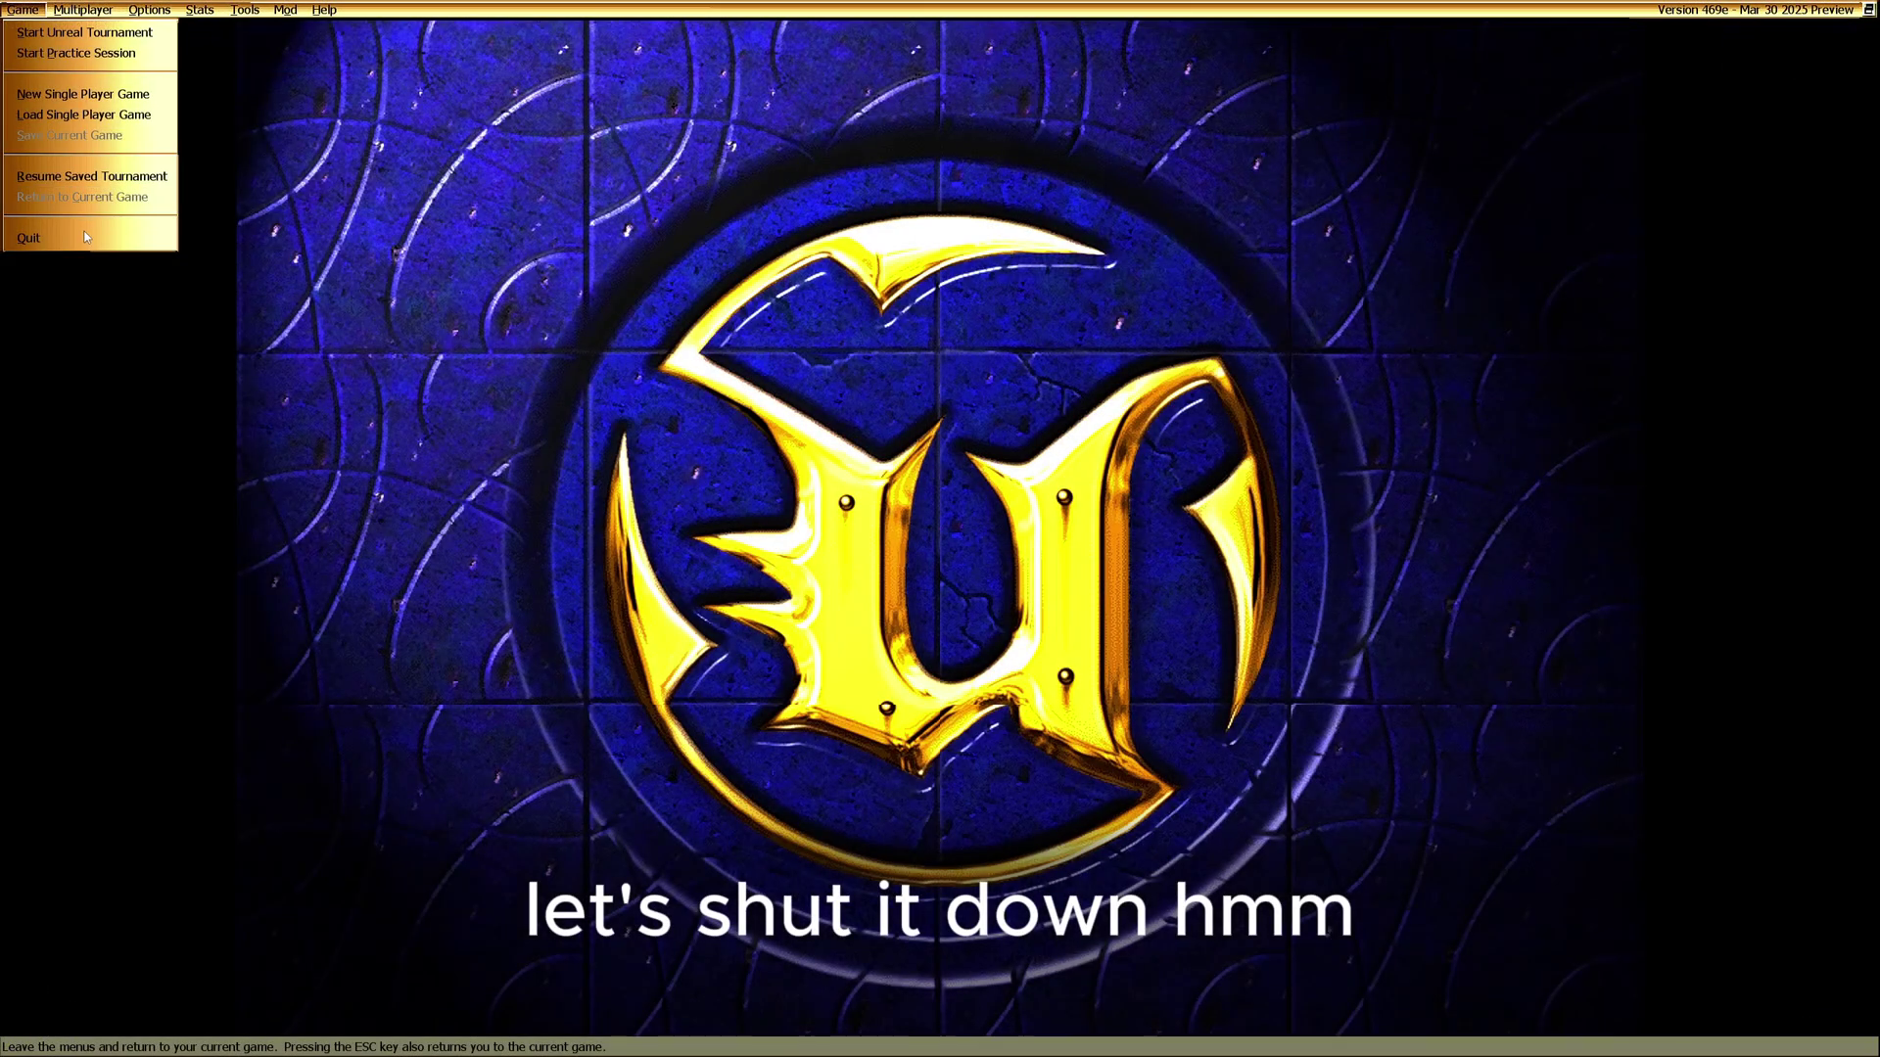
{"action": "left_click", "coordinate": [110, 237]}
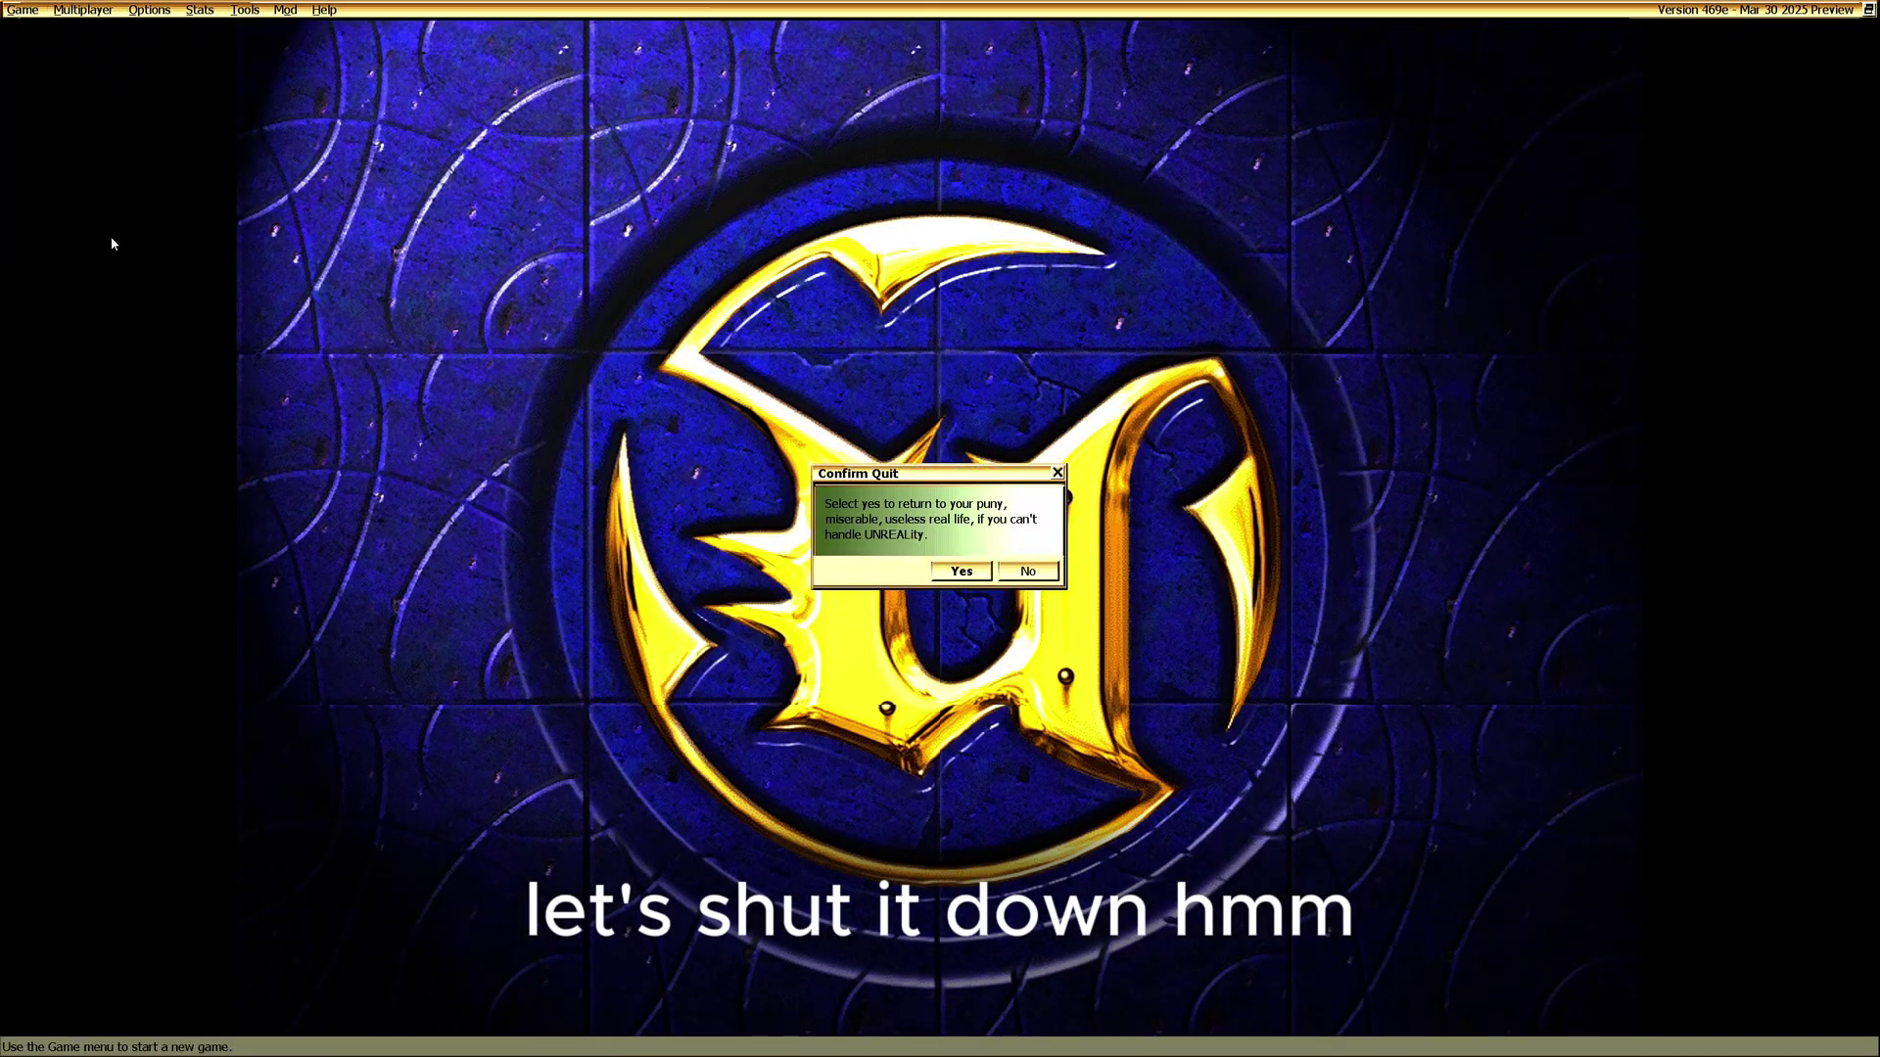
{"action": "left_click", "coordinate": [982, 577]}
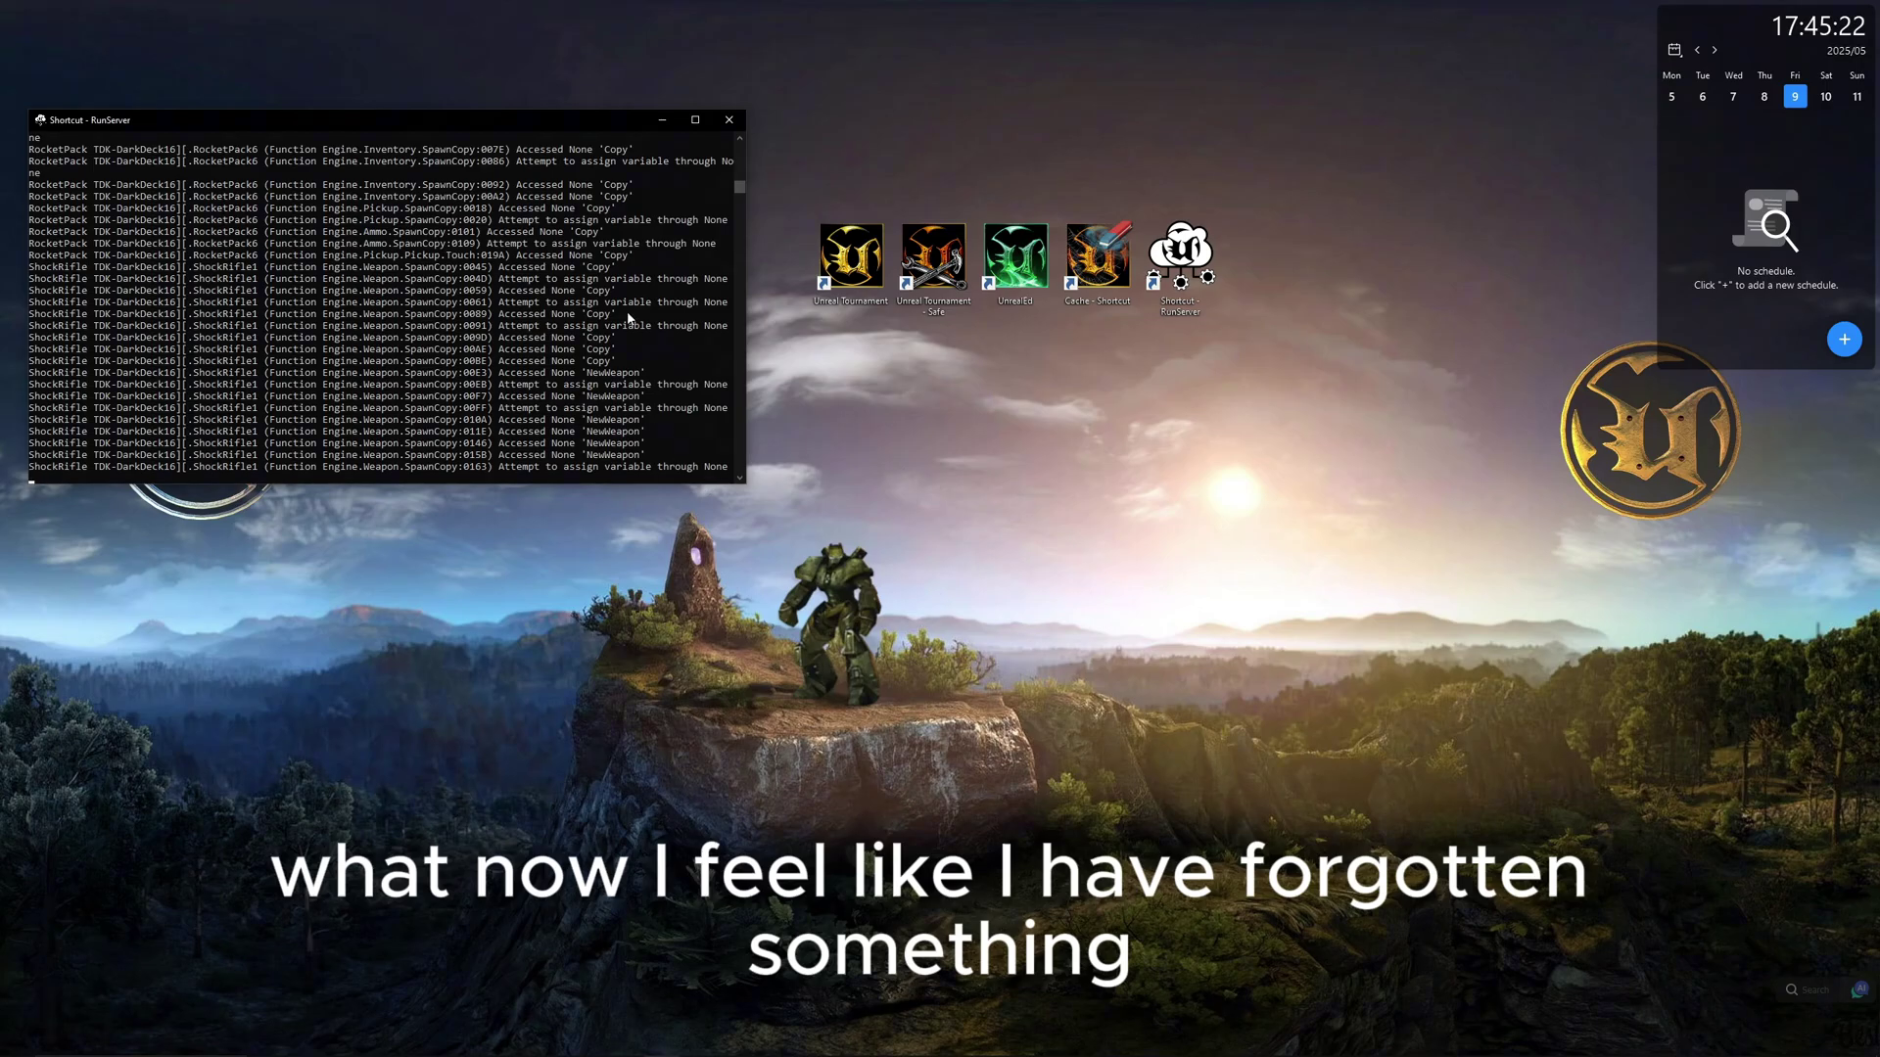
{"action": "left_click", "coordinate": [728, 120]}
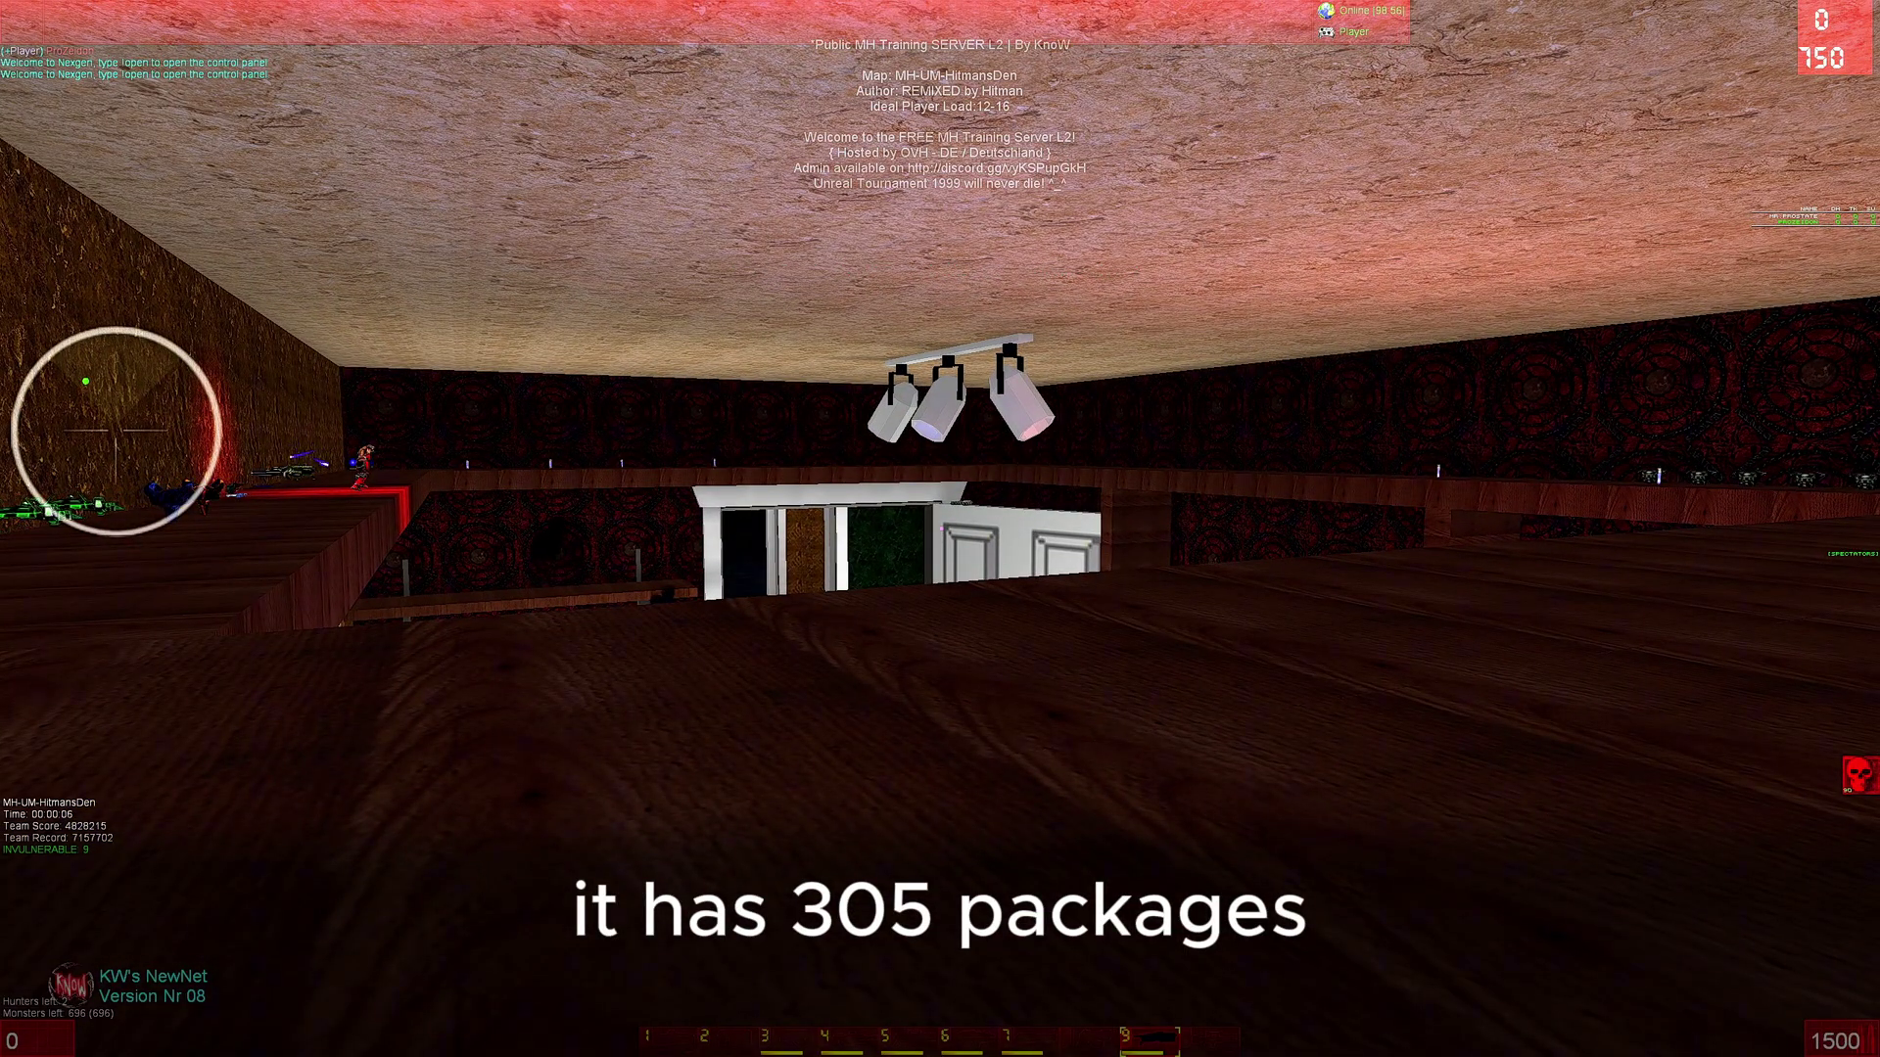
Move and fire briefly in the online MH-UM-HitmansDen match, disconnect from that server and return to the game's main menu.
{"action": "key", "text": "w"}
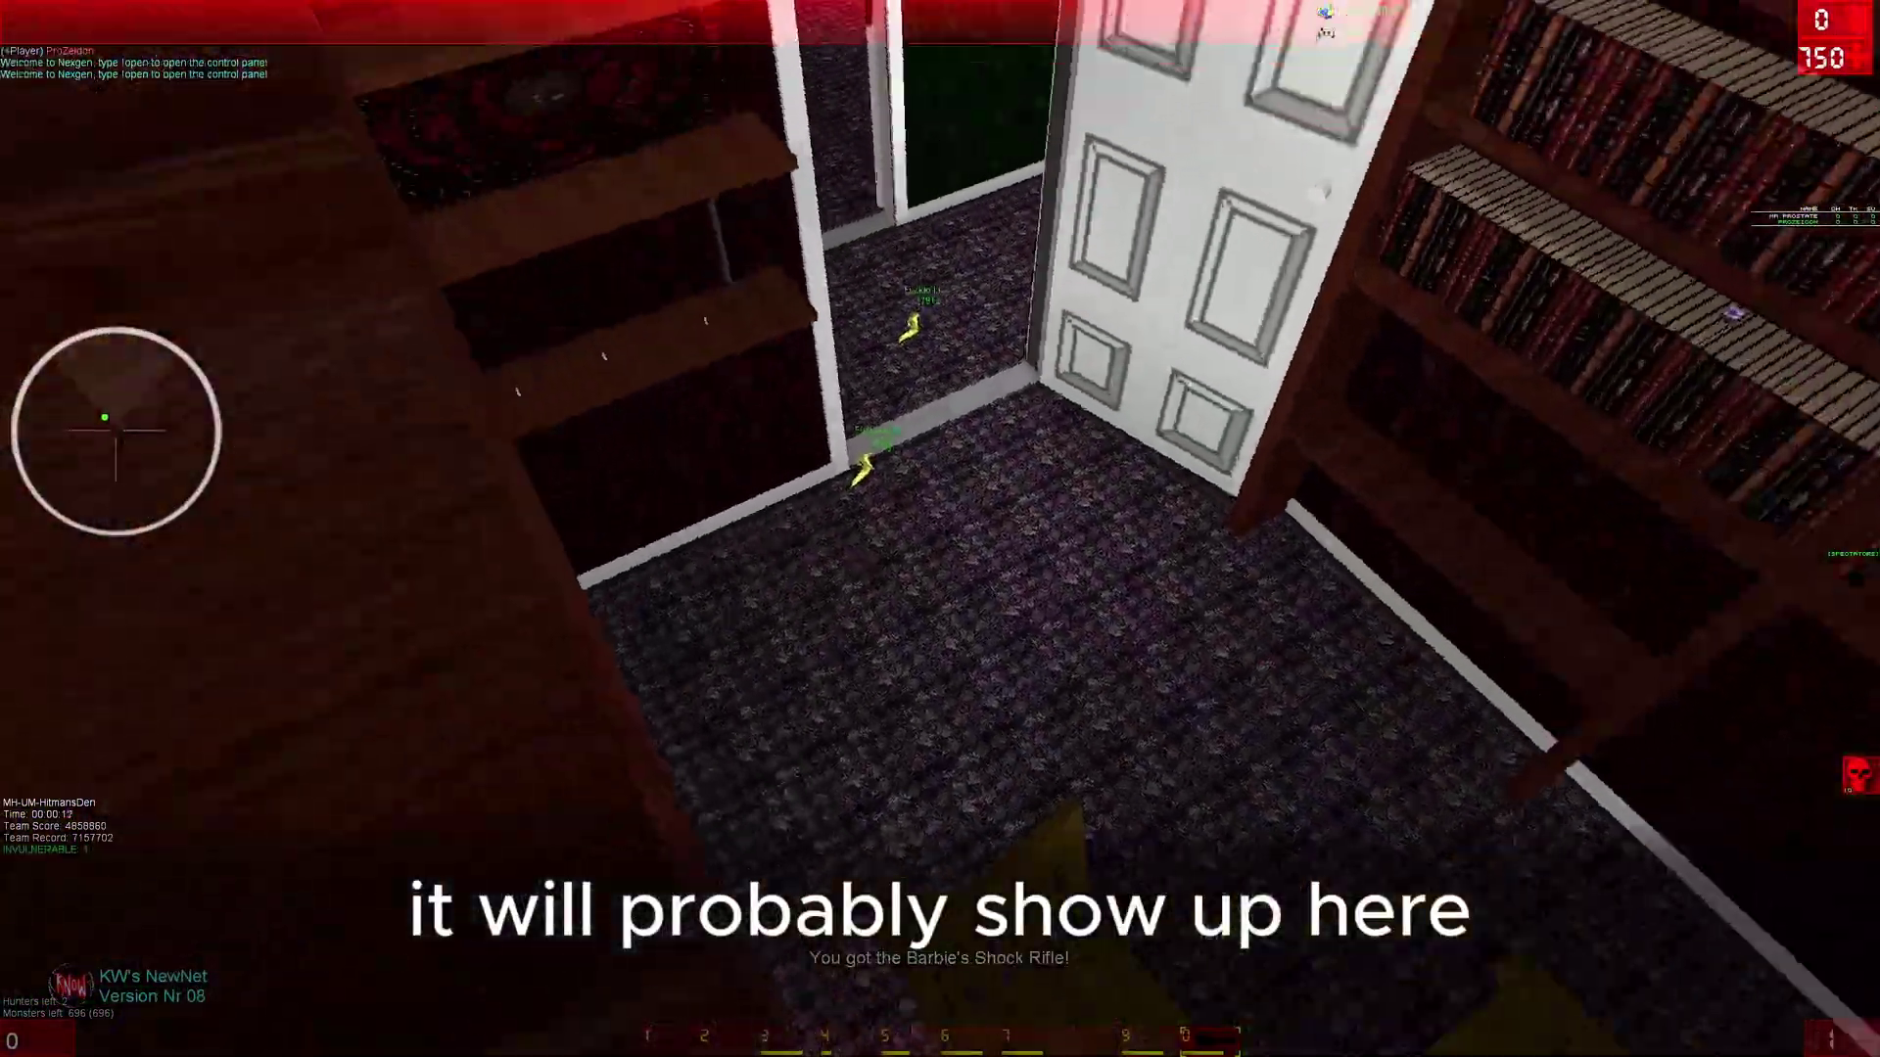
{"action": "left_click", "coordinate": [940, 529]}
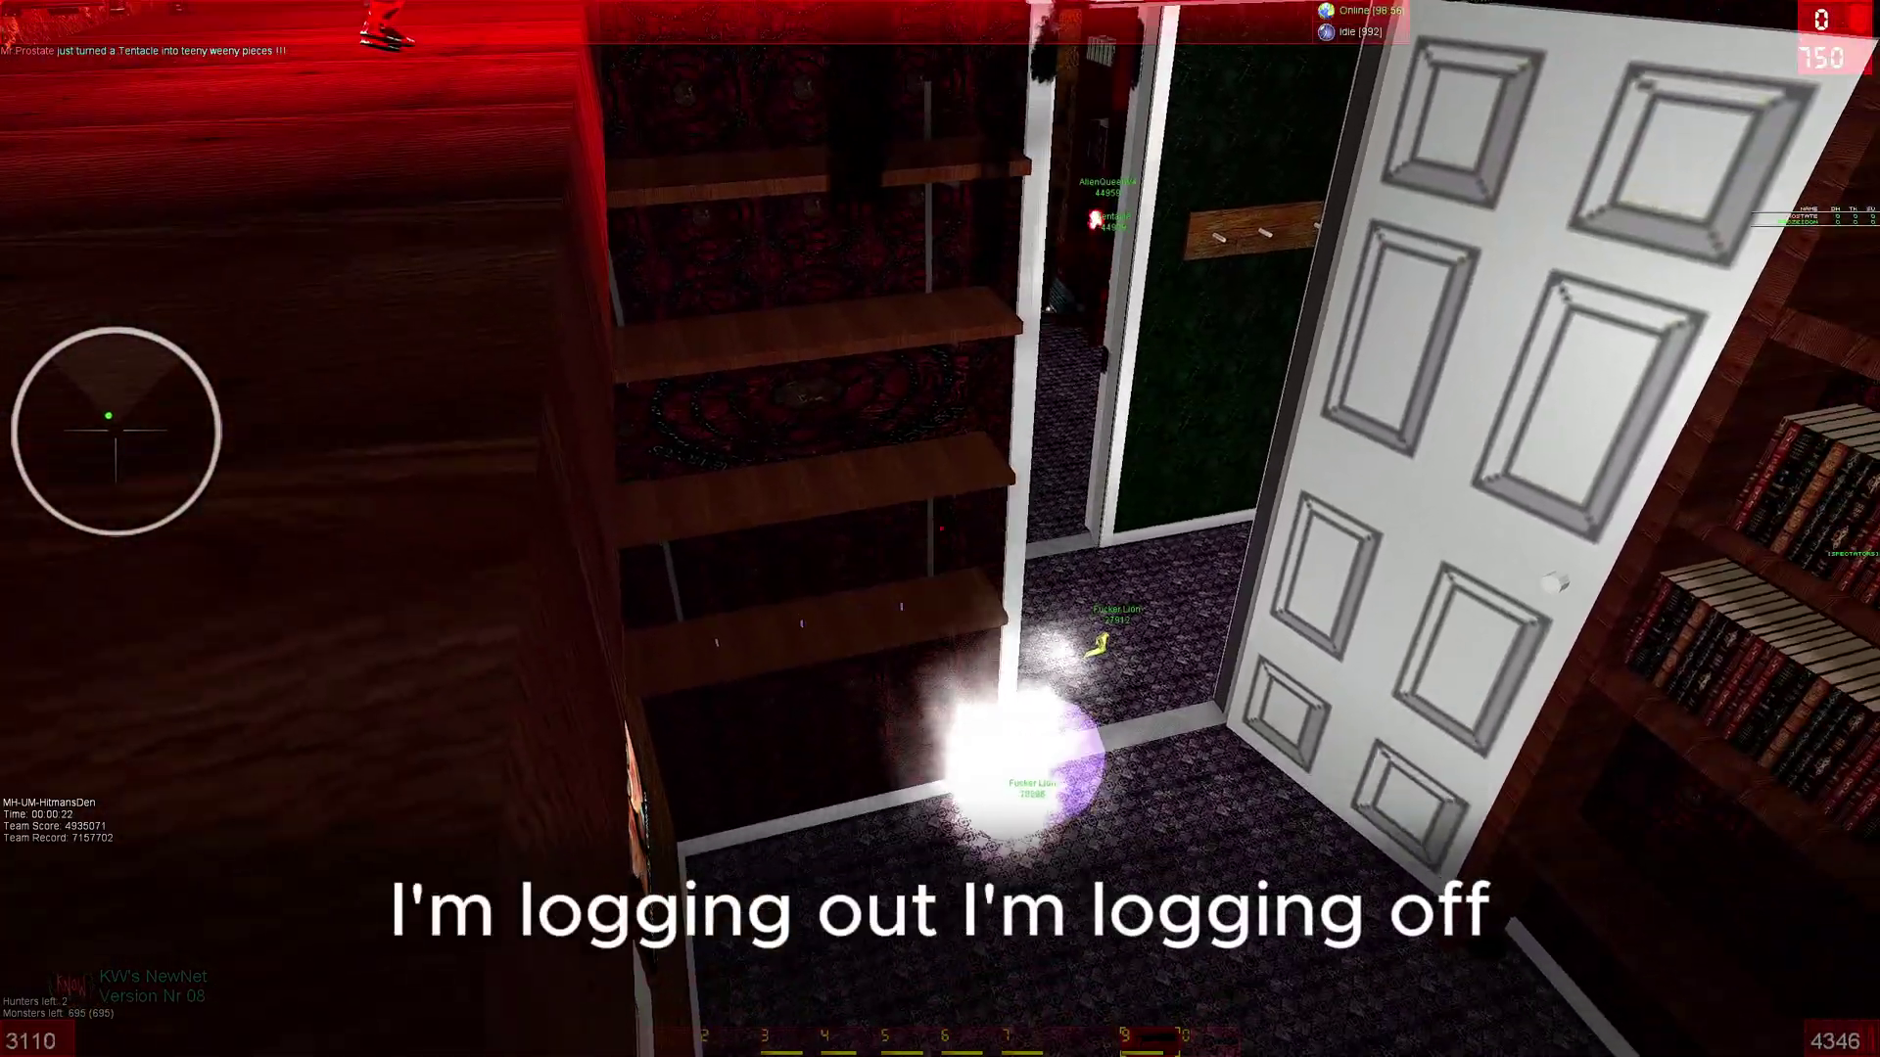
{"action": "key", "text": "Escape"}
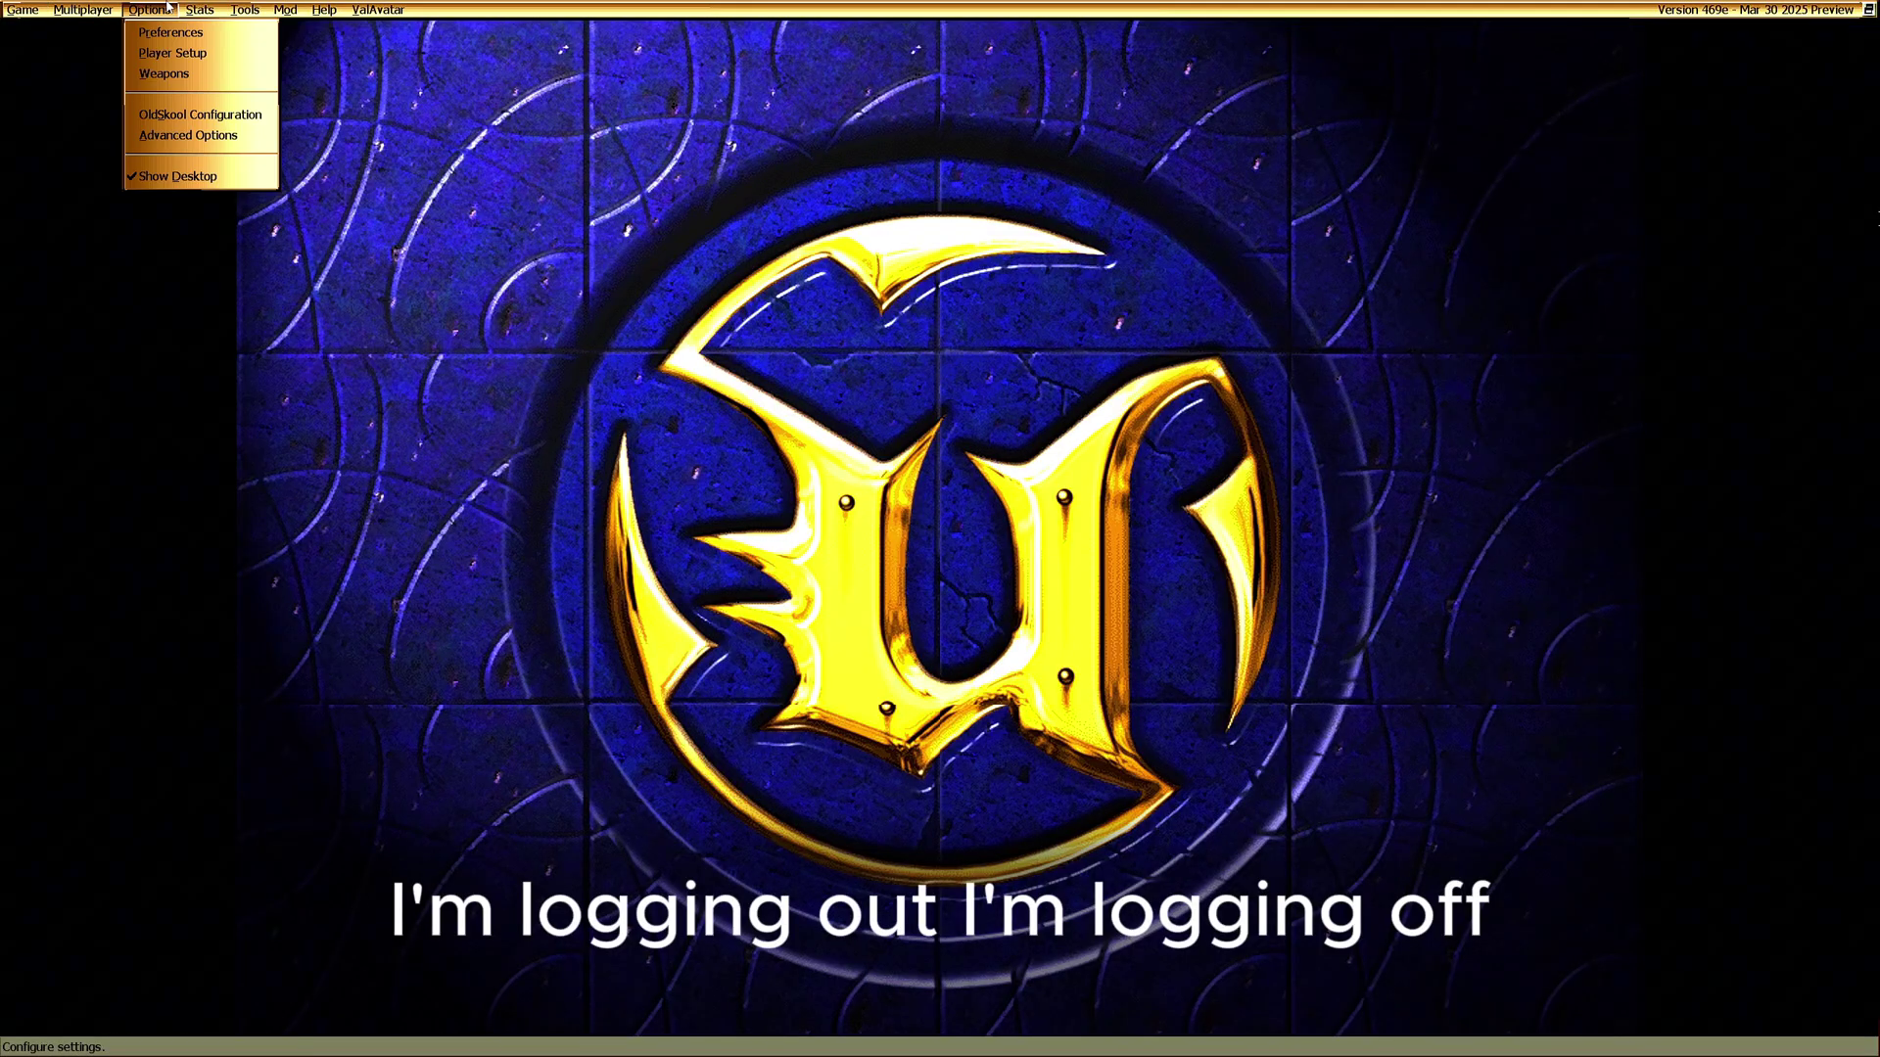
{"action": "mouse_move", "coordinate": [81, 9]}
{"action": "left_click", "coordinate": [96, 137]}
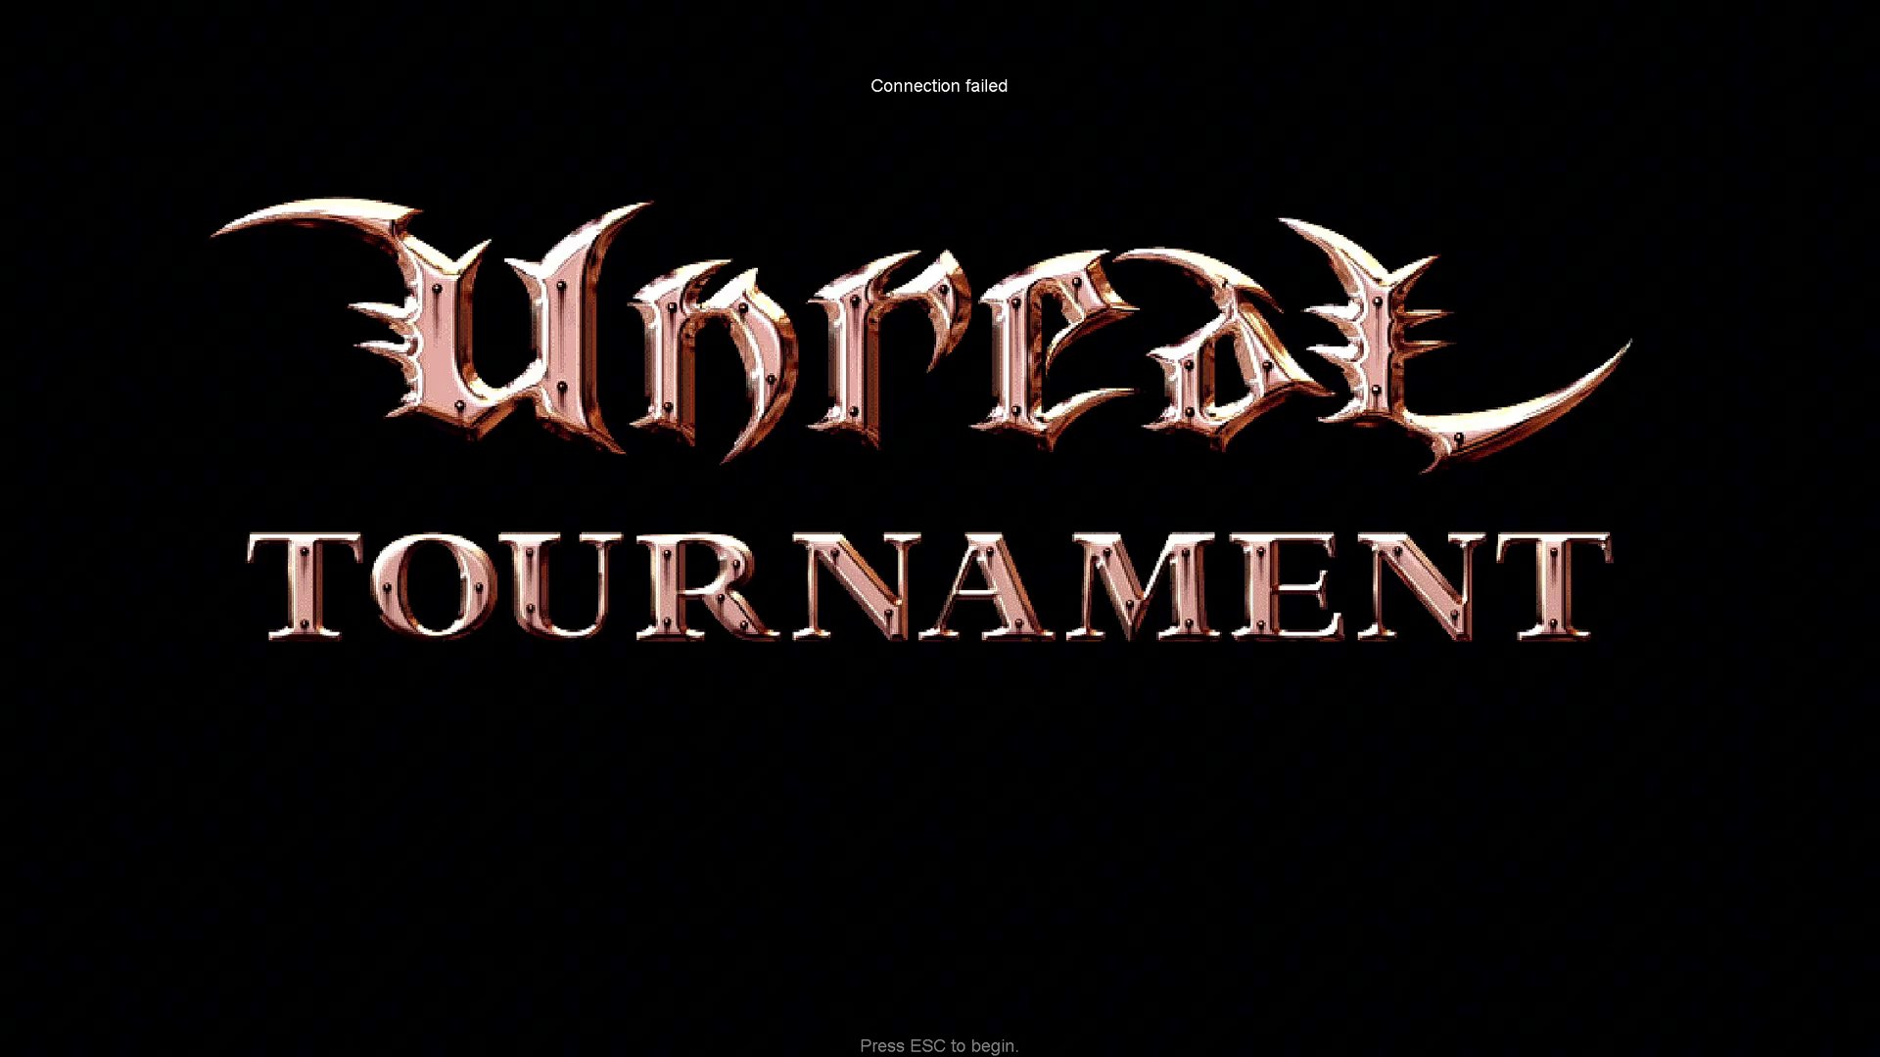
{"action": "key", "text": "Escape"}
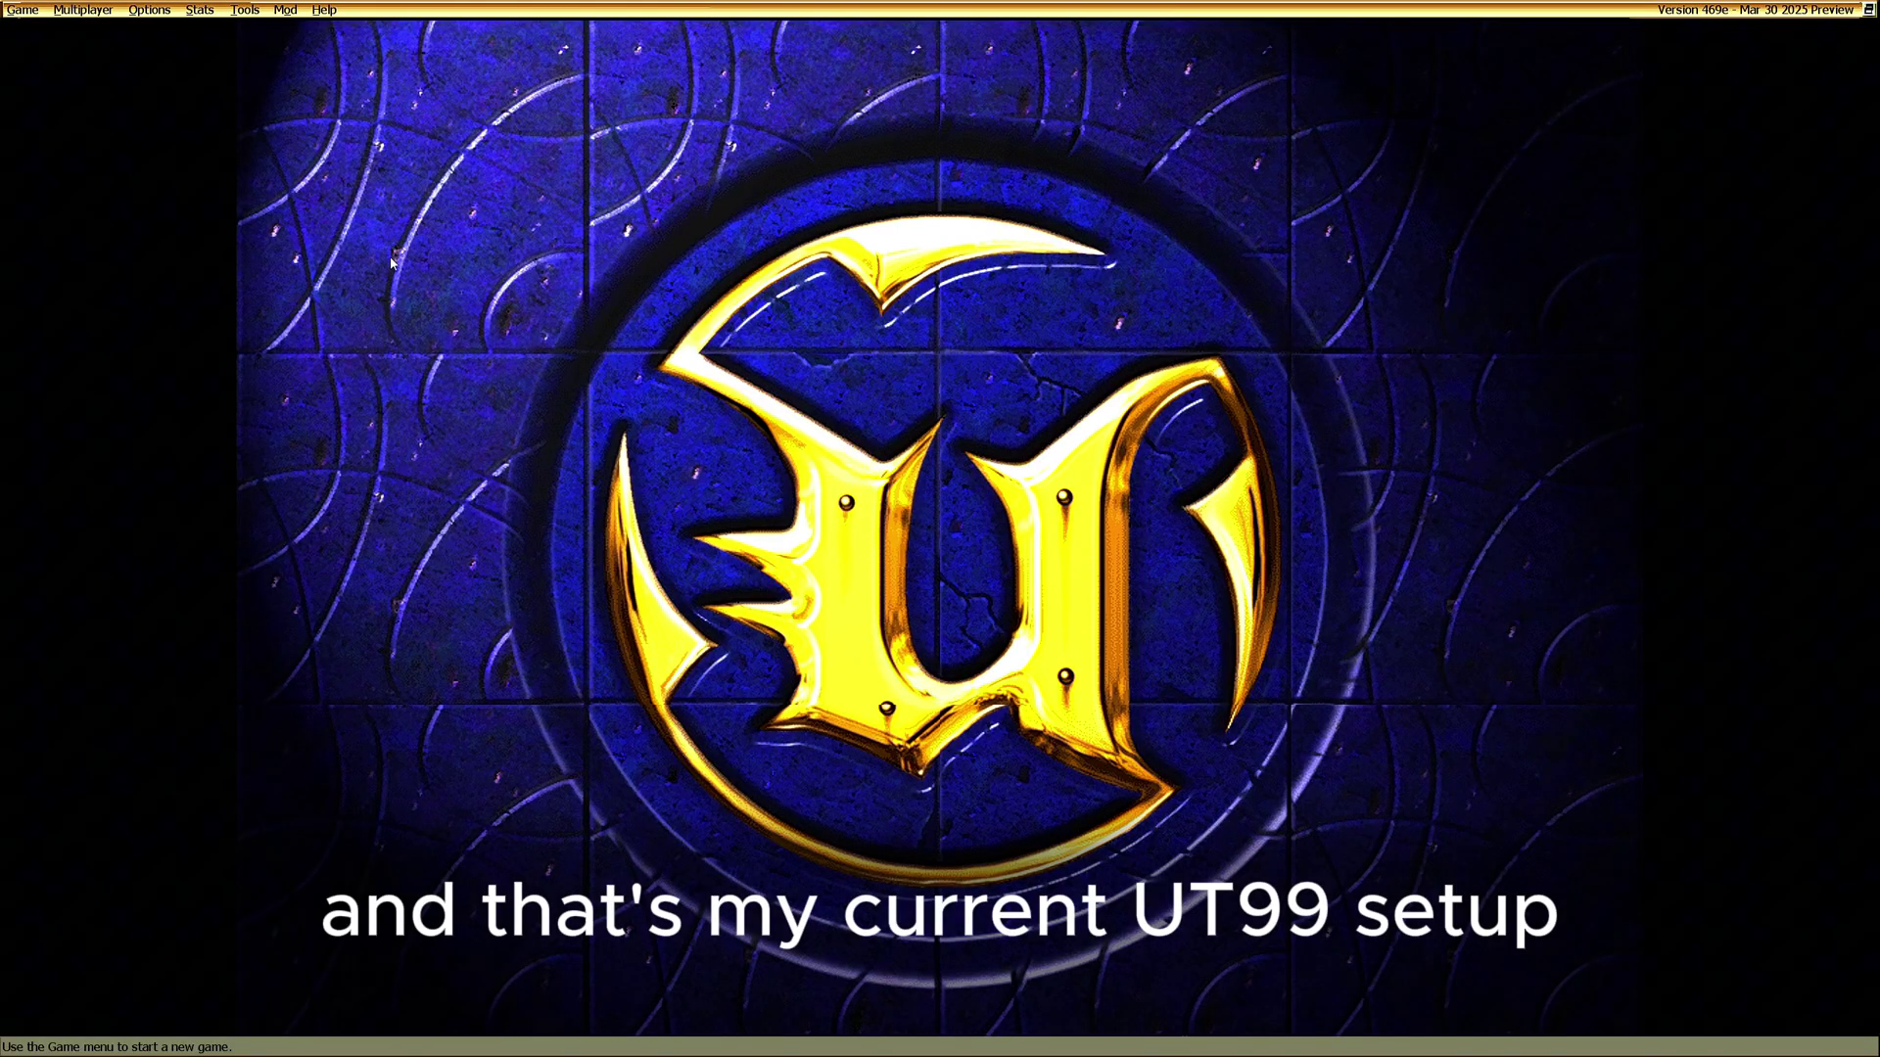